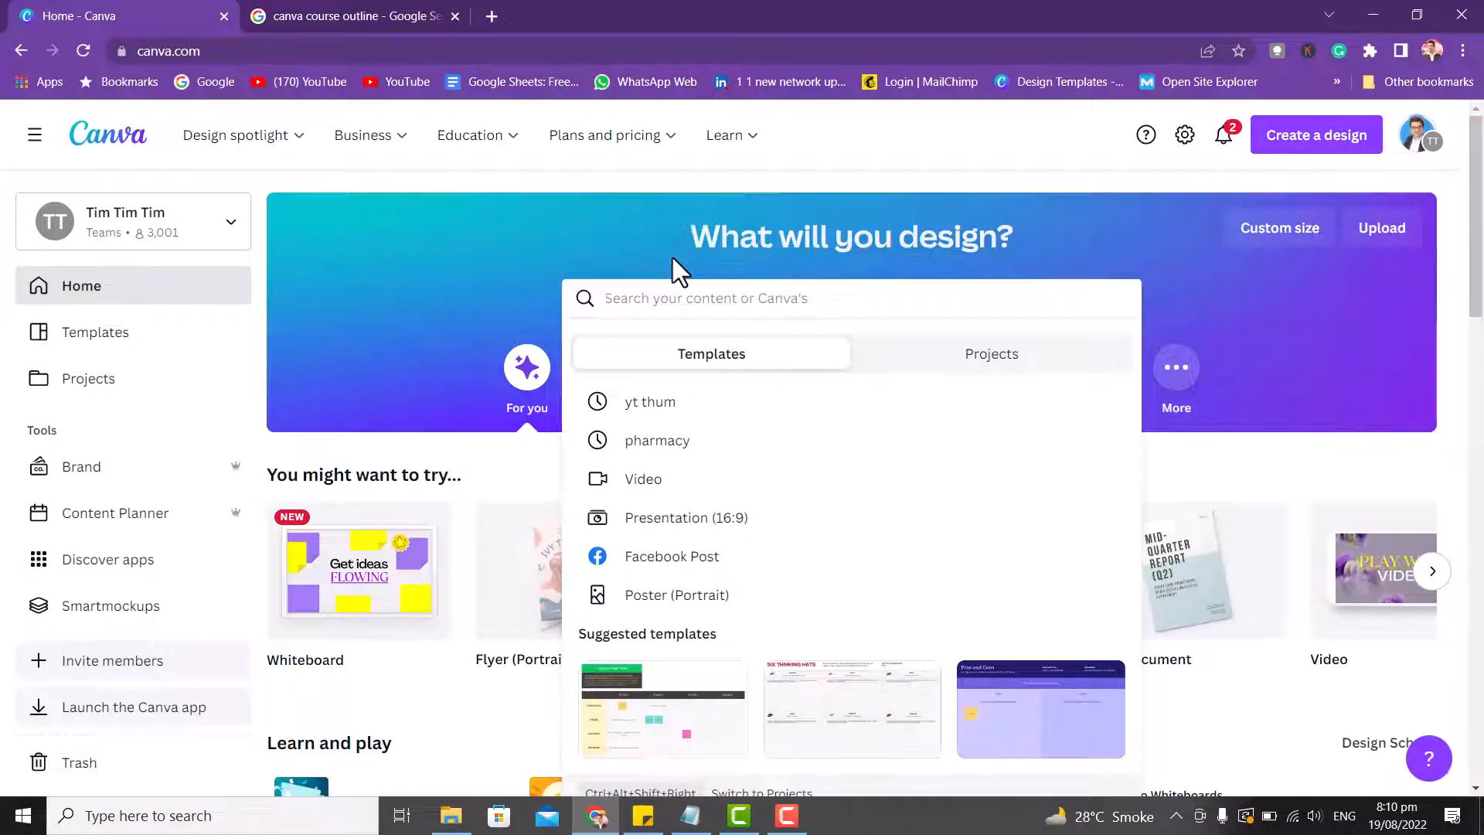
# Search Canva templates for 'facebook p' and choose the Facebook Post suggestion.
pyautogui.moveTo(395, 161)
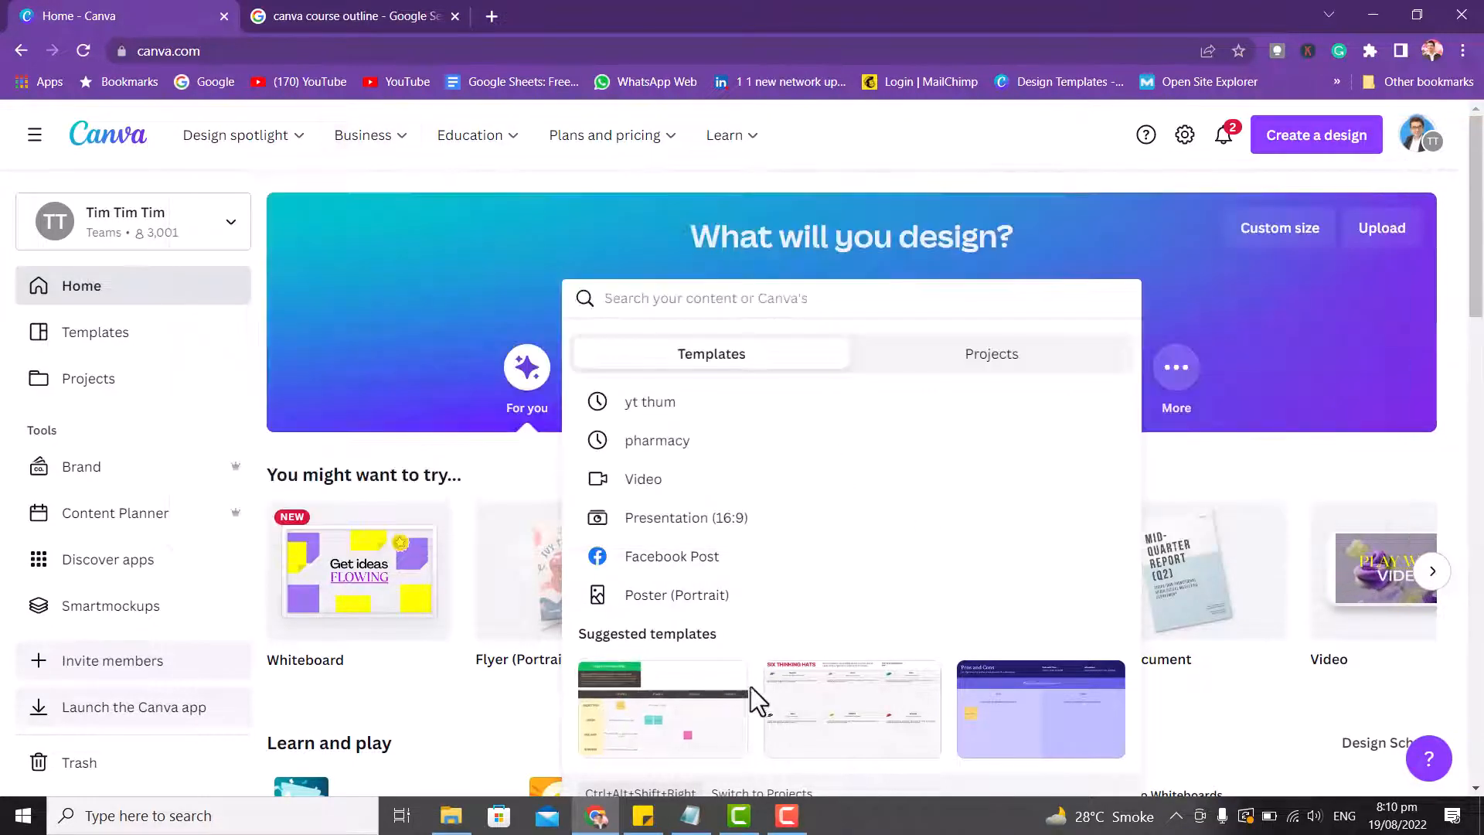
pyautogui.click(1481, 192)
pyautogui.moveTo(1482, 202); pyautogui.dragTo(1482, 261)
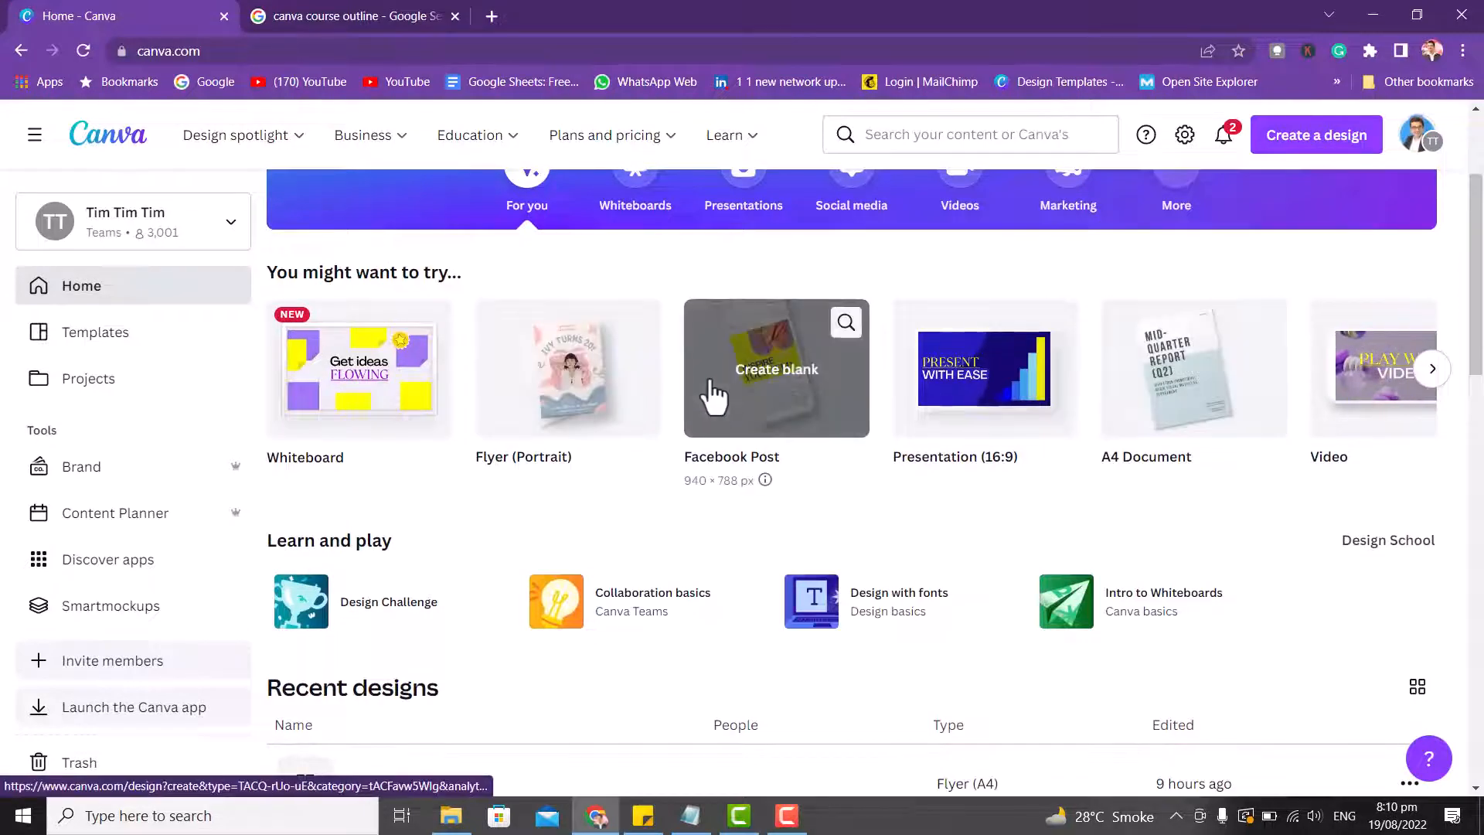
pyautogui.scroll(3, 633, 379)
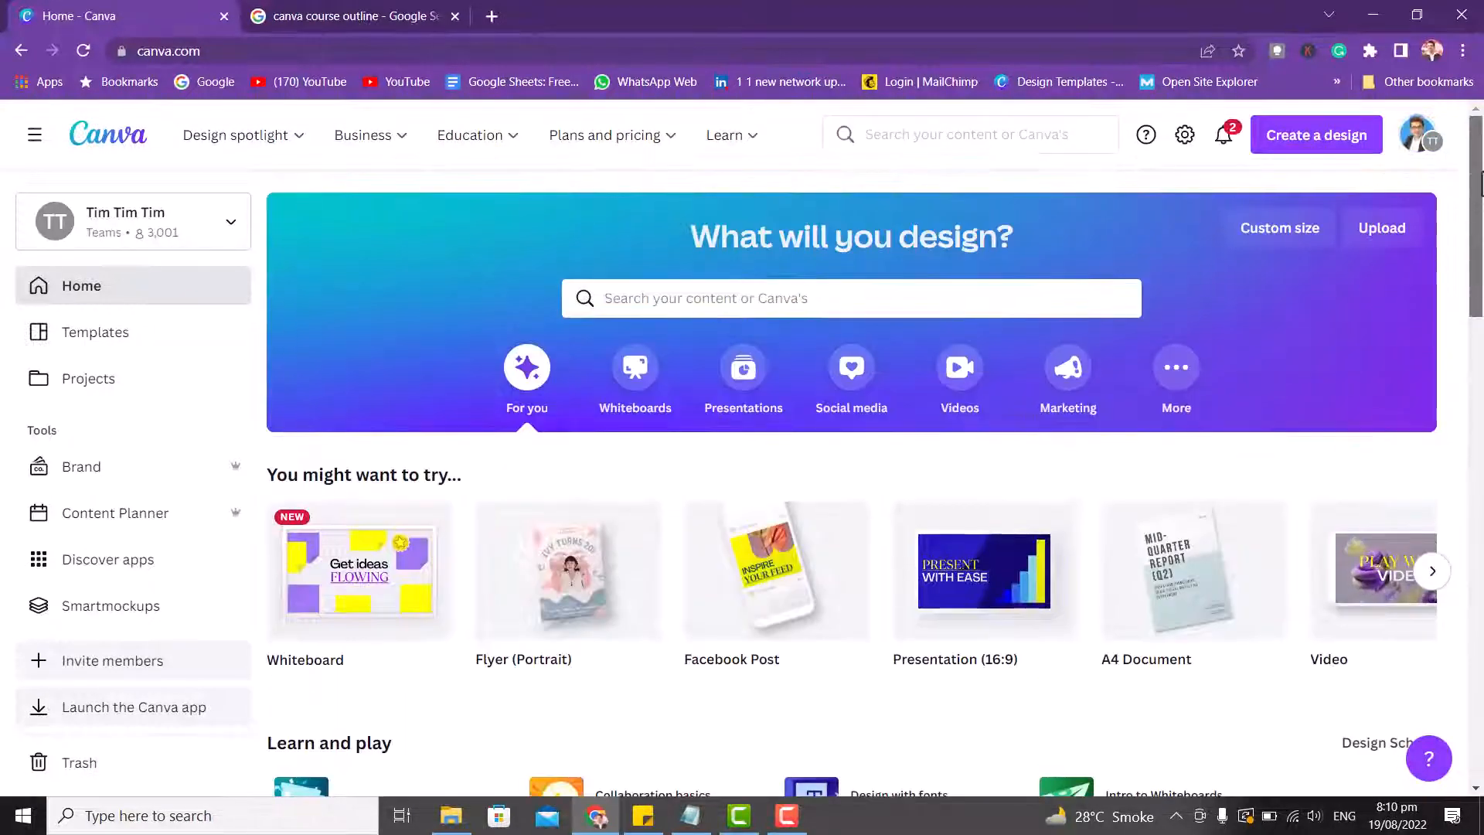
pyautogui.click(678, 304)
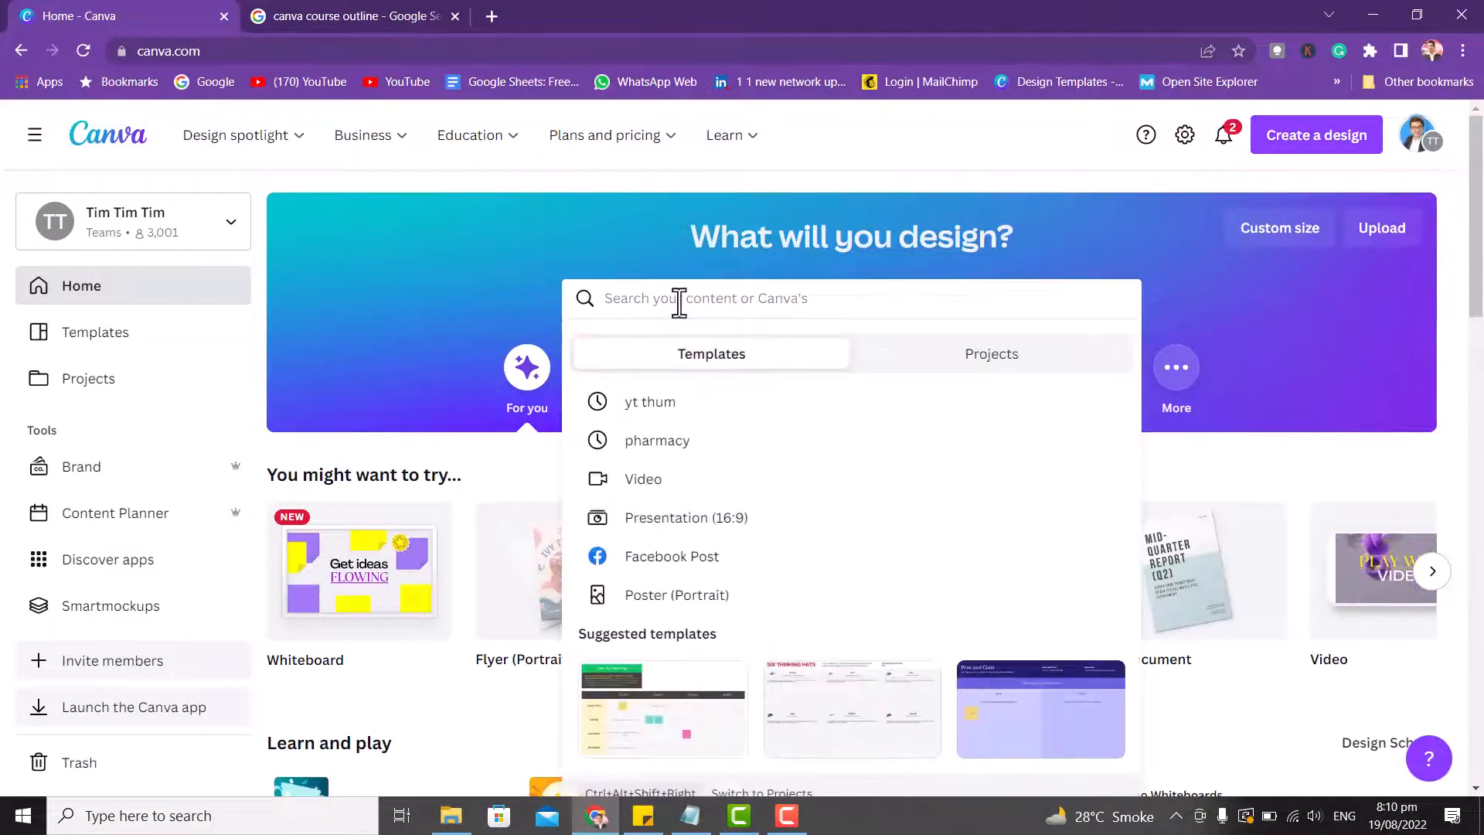
pyautogui.write('vi')
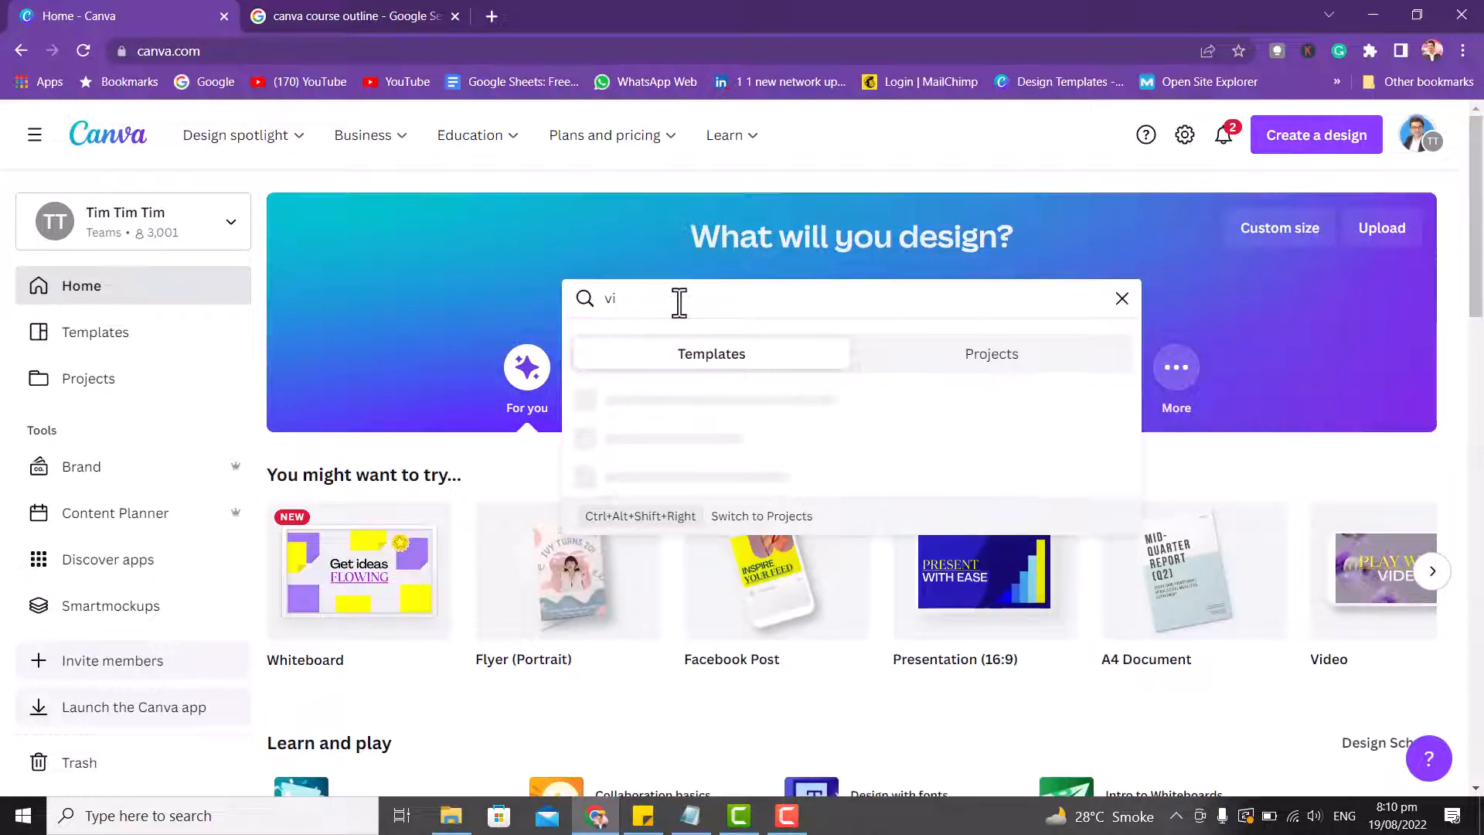
pyautogui.write('d')
pyautogui.press('BackSpace')
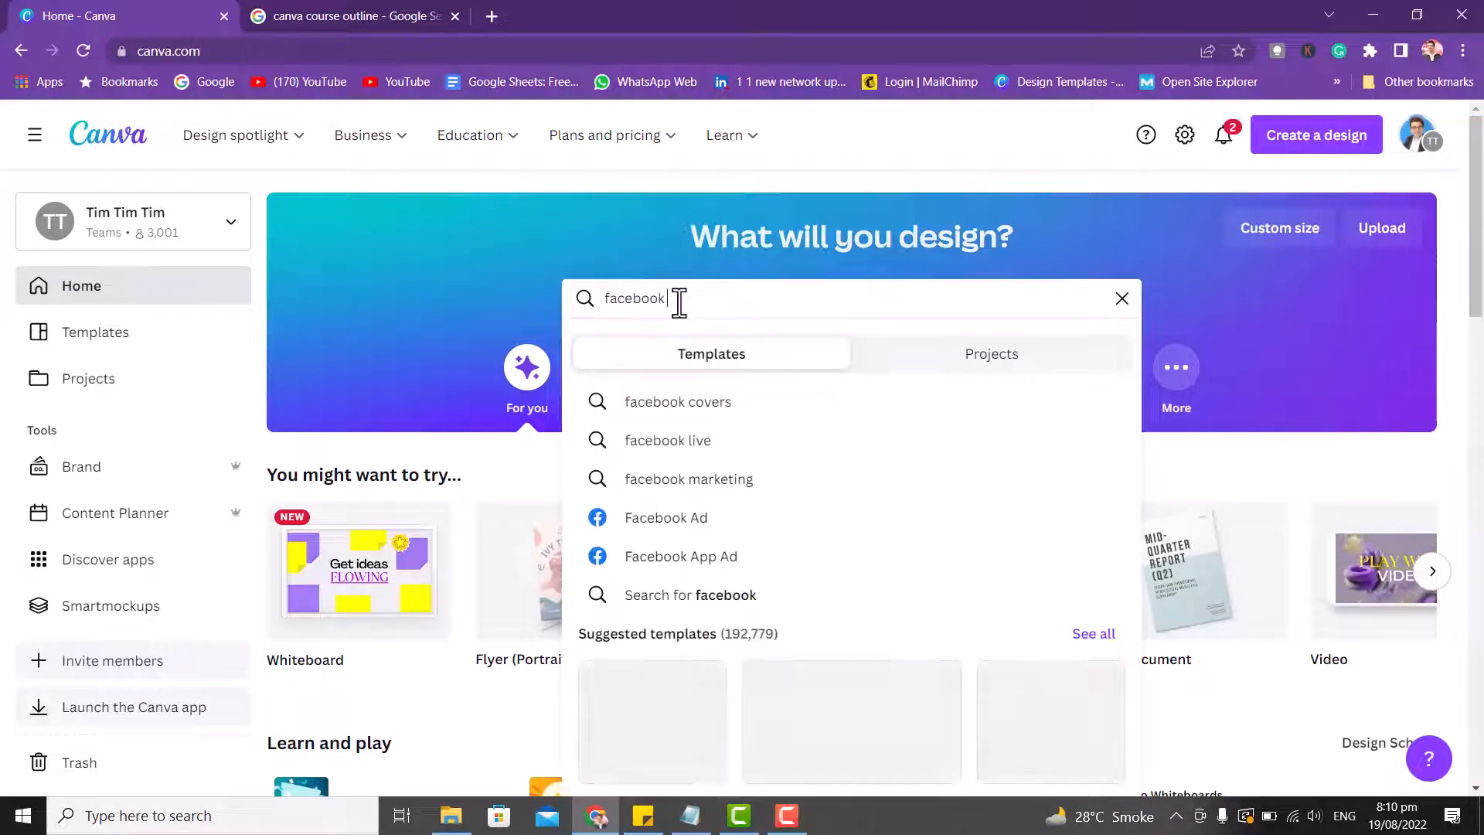
pyautogui.write('p')
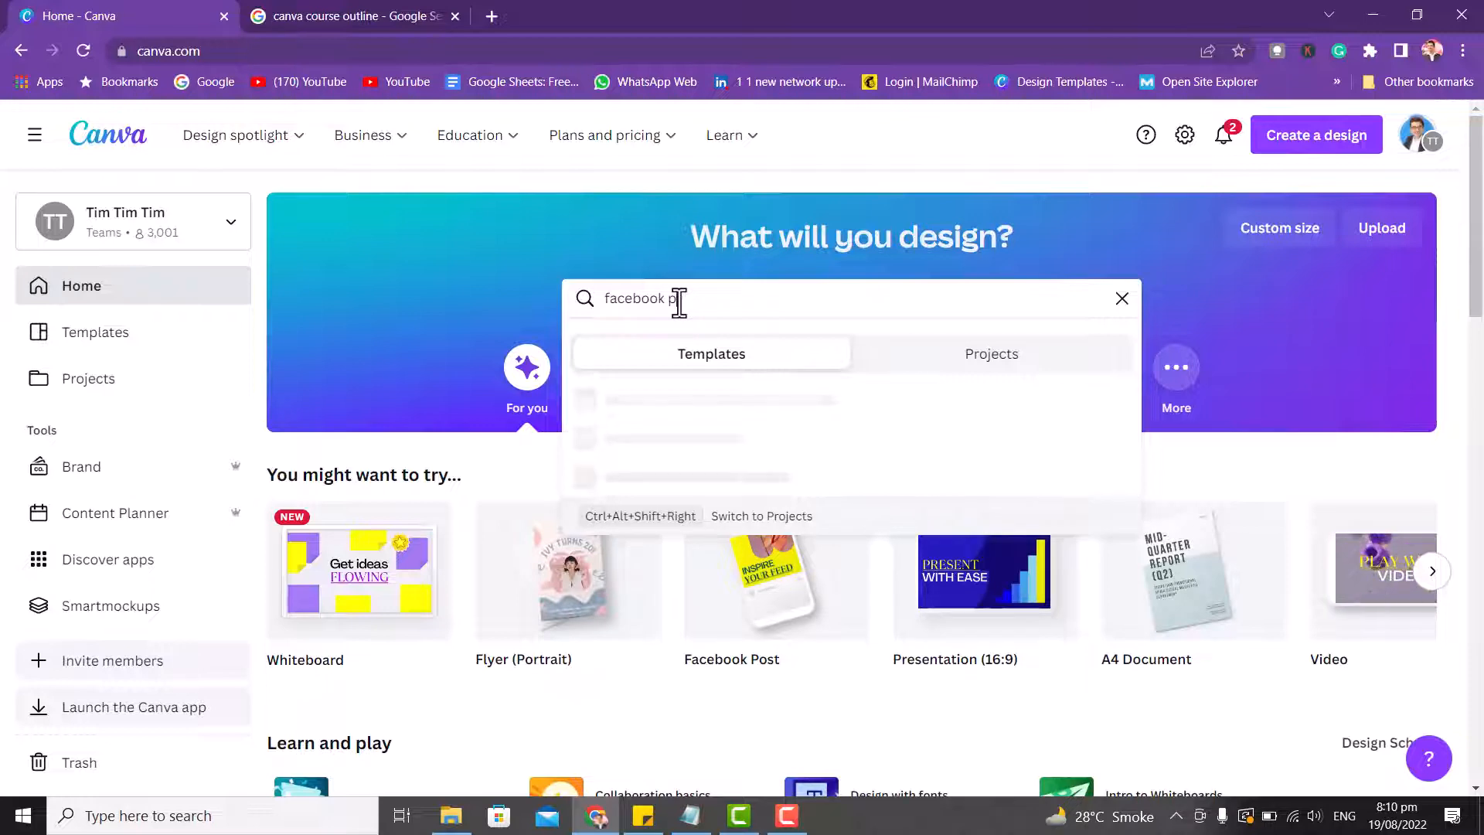
pyautogui.write('os')
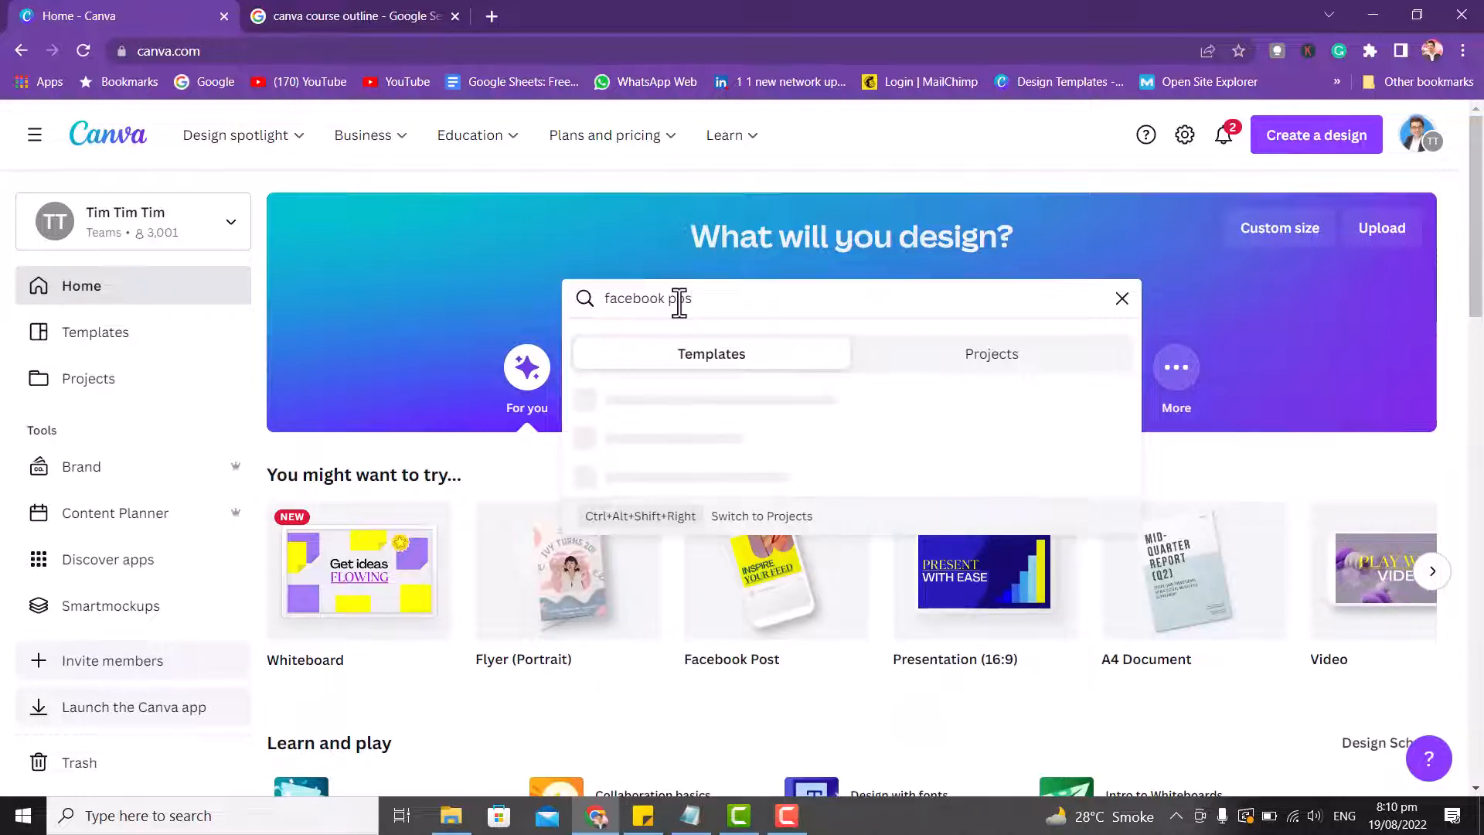
pyautogui.press('BackSpace')
pyautogui.press('BackSpace')
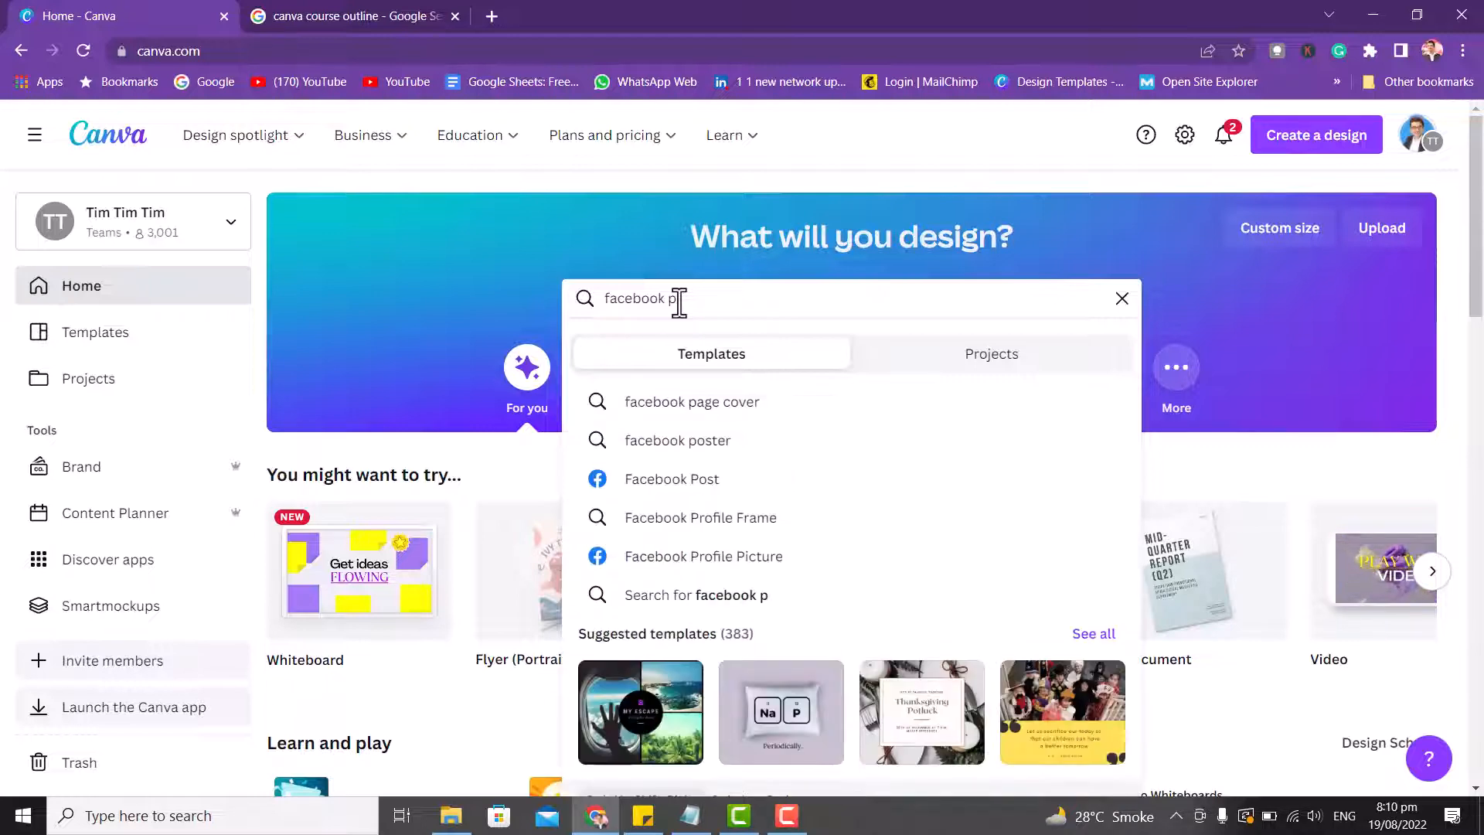
pyautogui.click(656, 479)
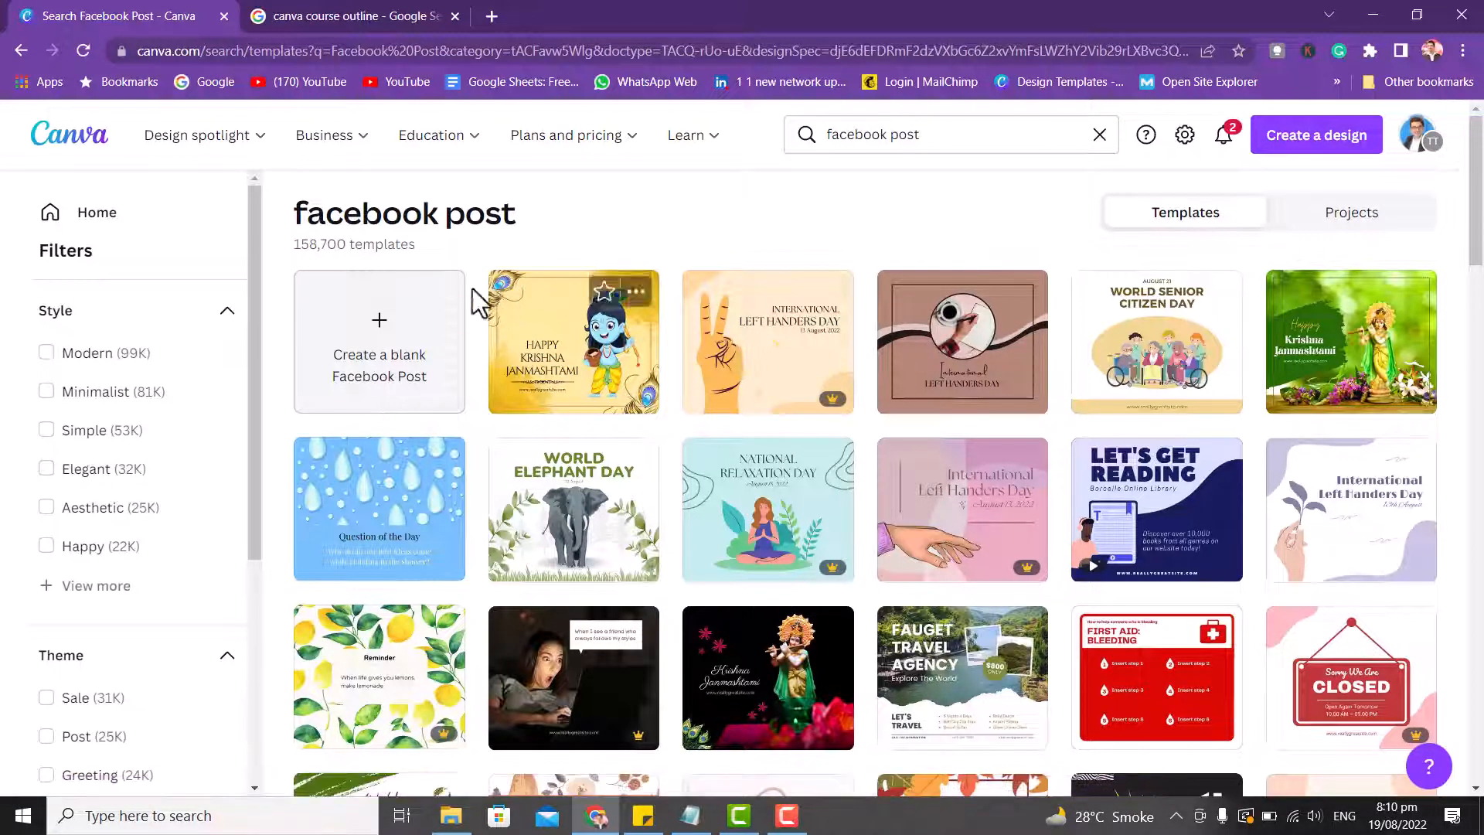
# Create a blank Facebook Post design from the first results card.
pyautogui.click(396, 336)
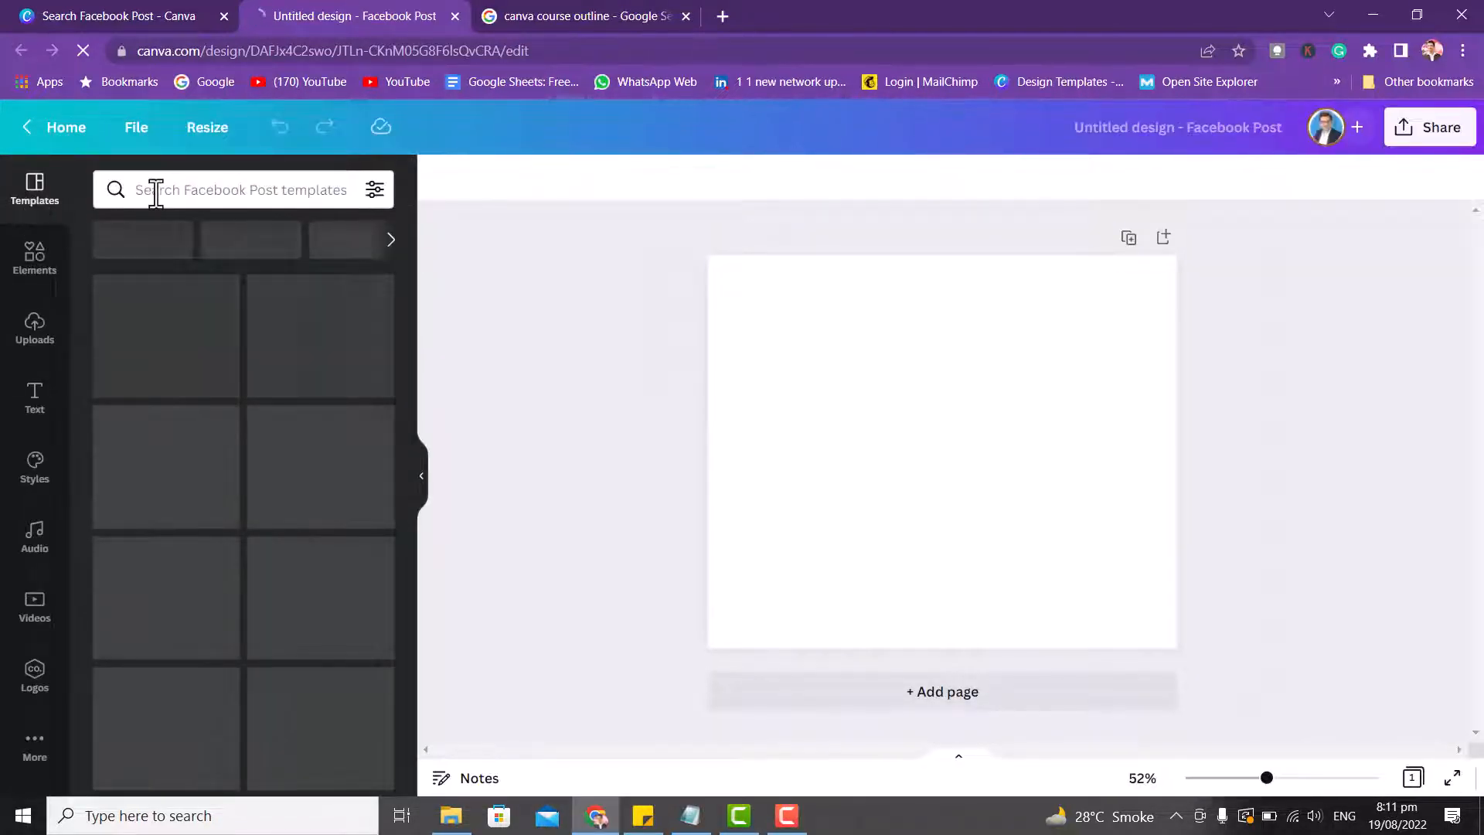
# Search templates for 'vide' and apply the Good Morning horses-at-sunrise video template.
pyautogui.click(153, 190)
pyautogui.write('video')
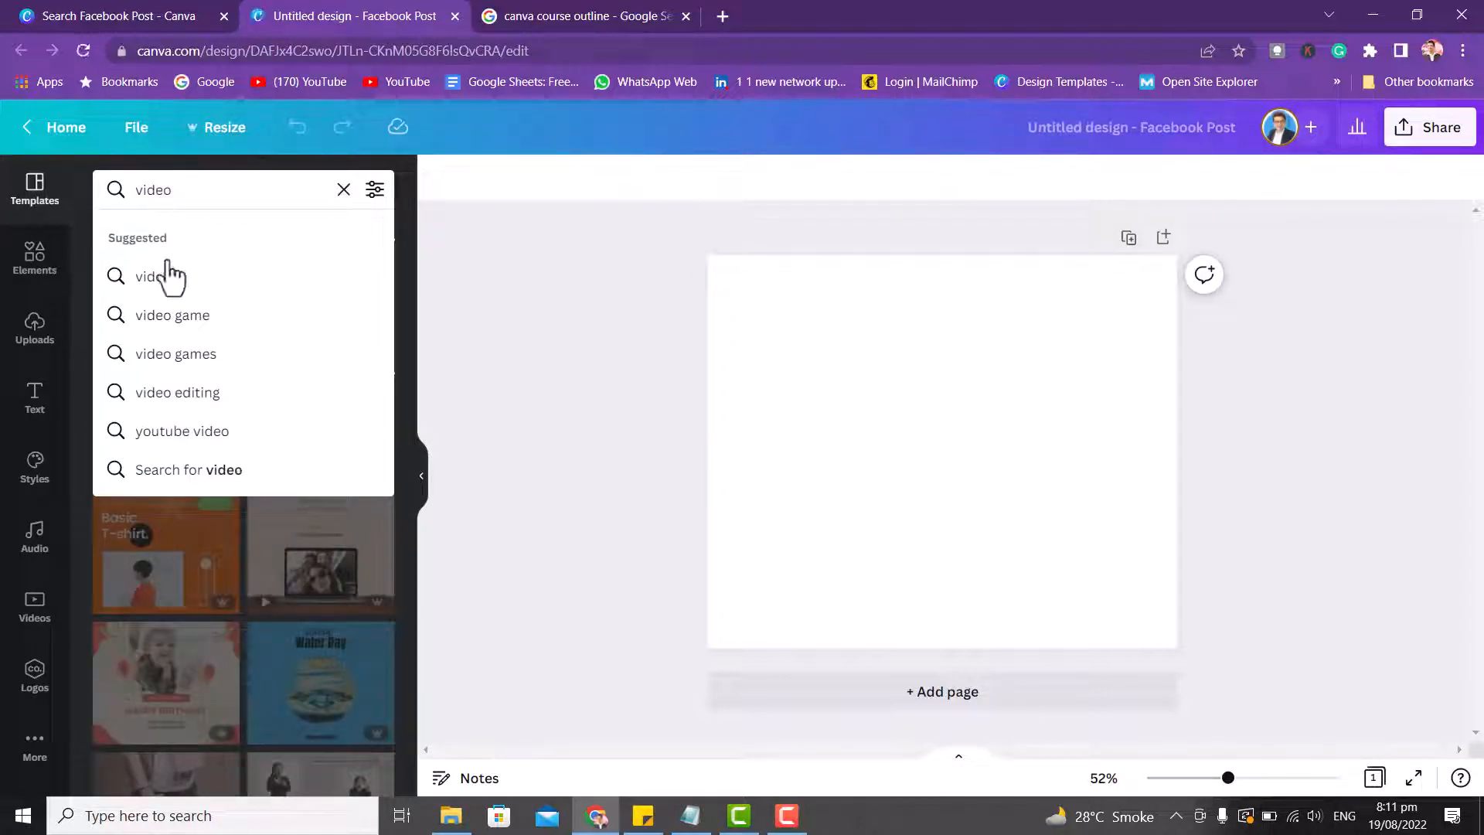
pyautogui.click(165, 272)
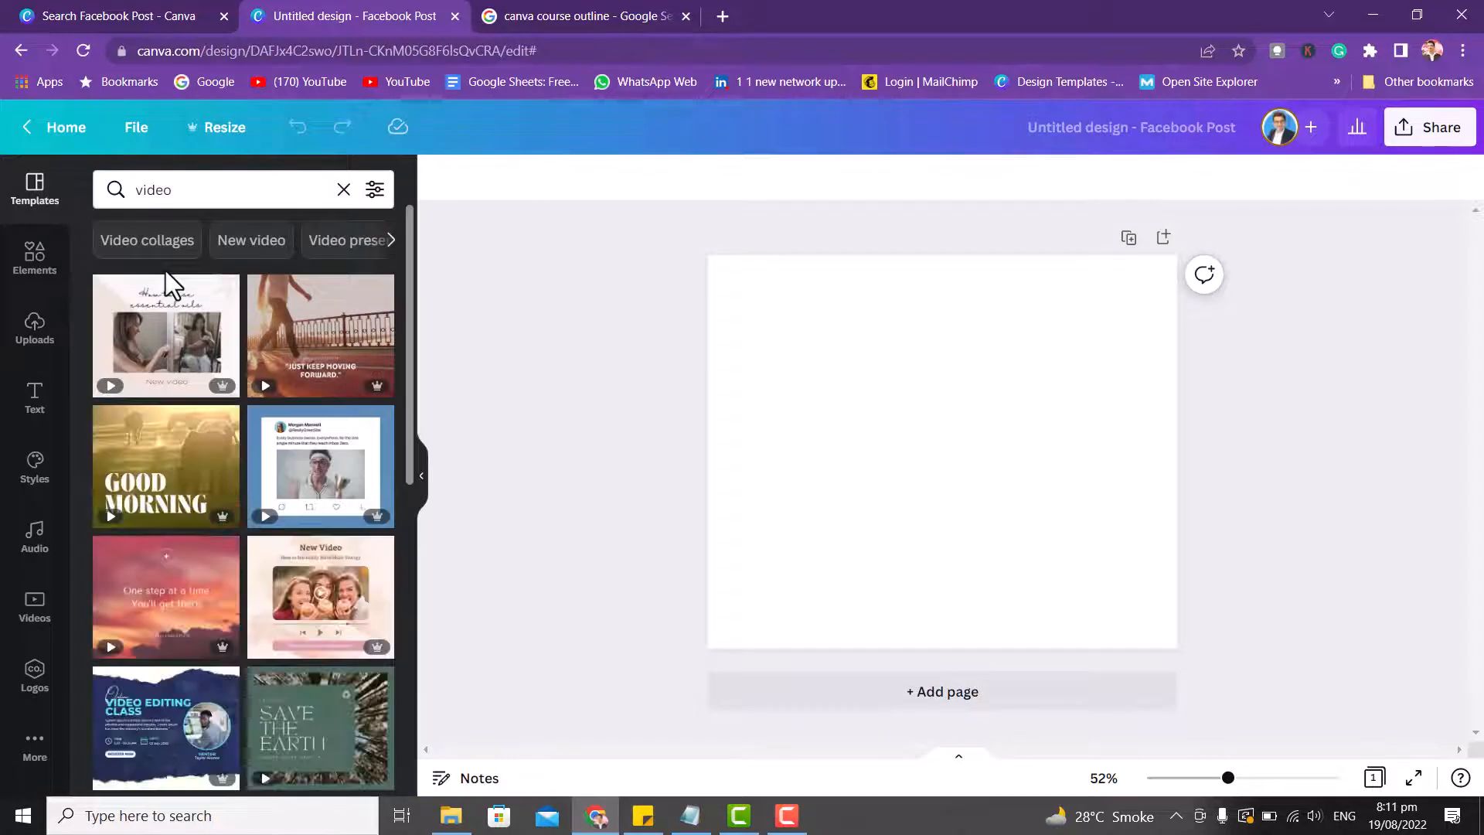
pyautogui.moveTo(298, 350)
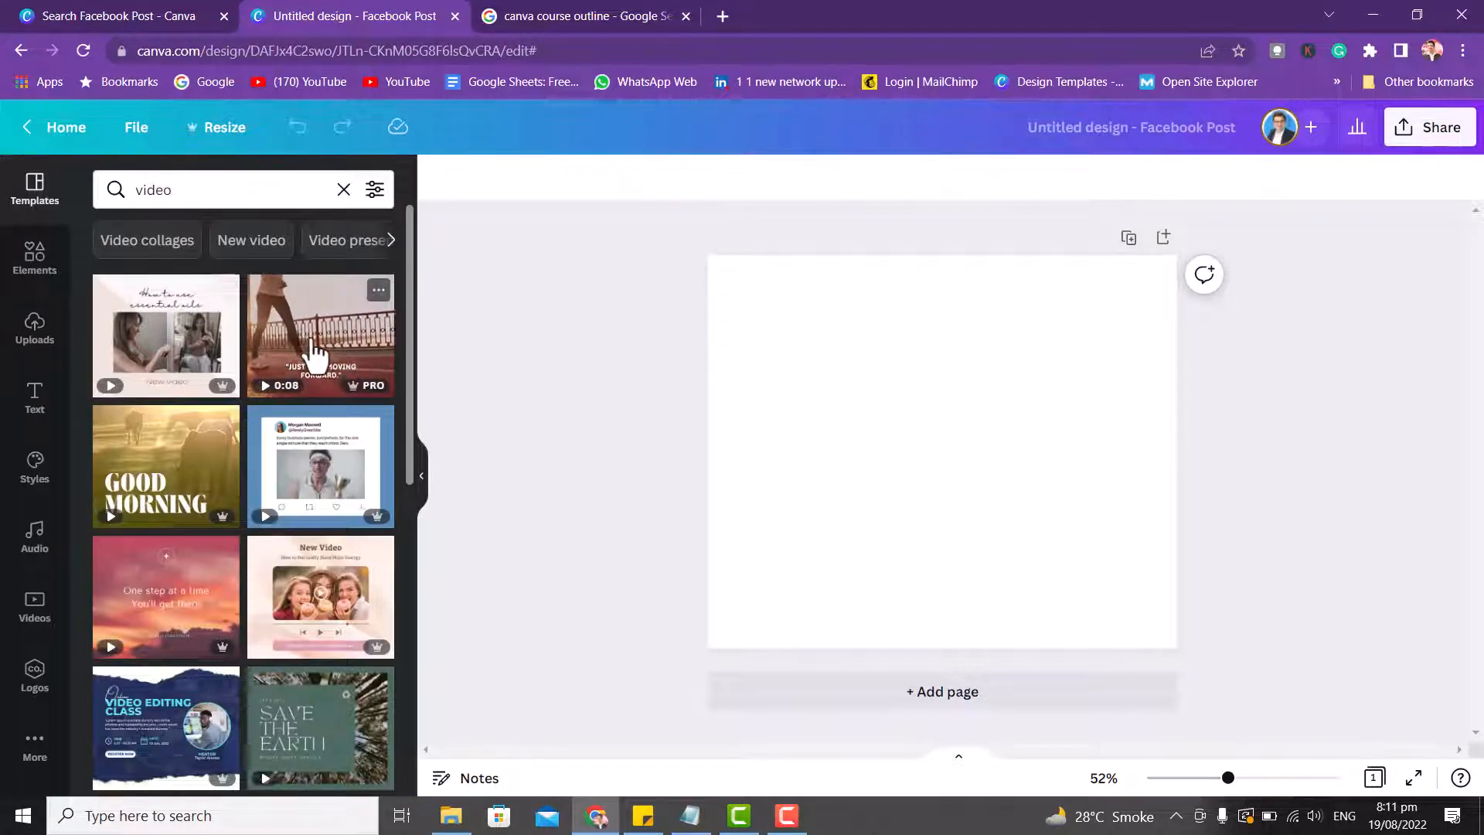
pyautogui.moveTo(296, 387)
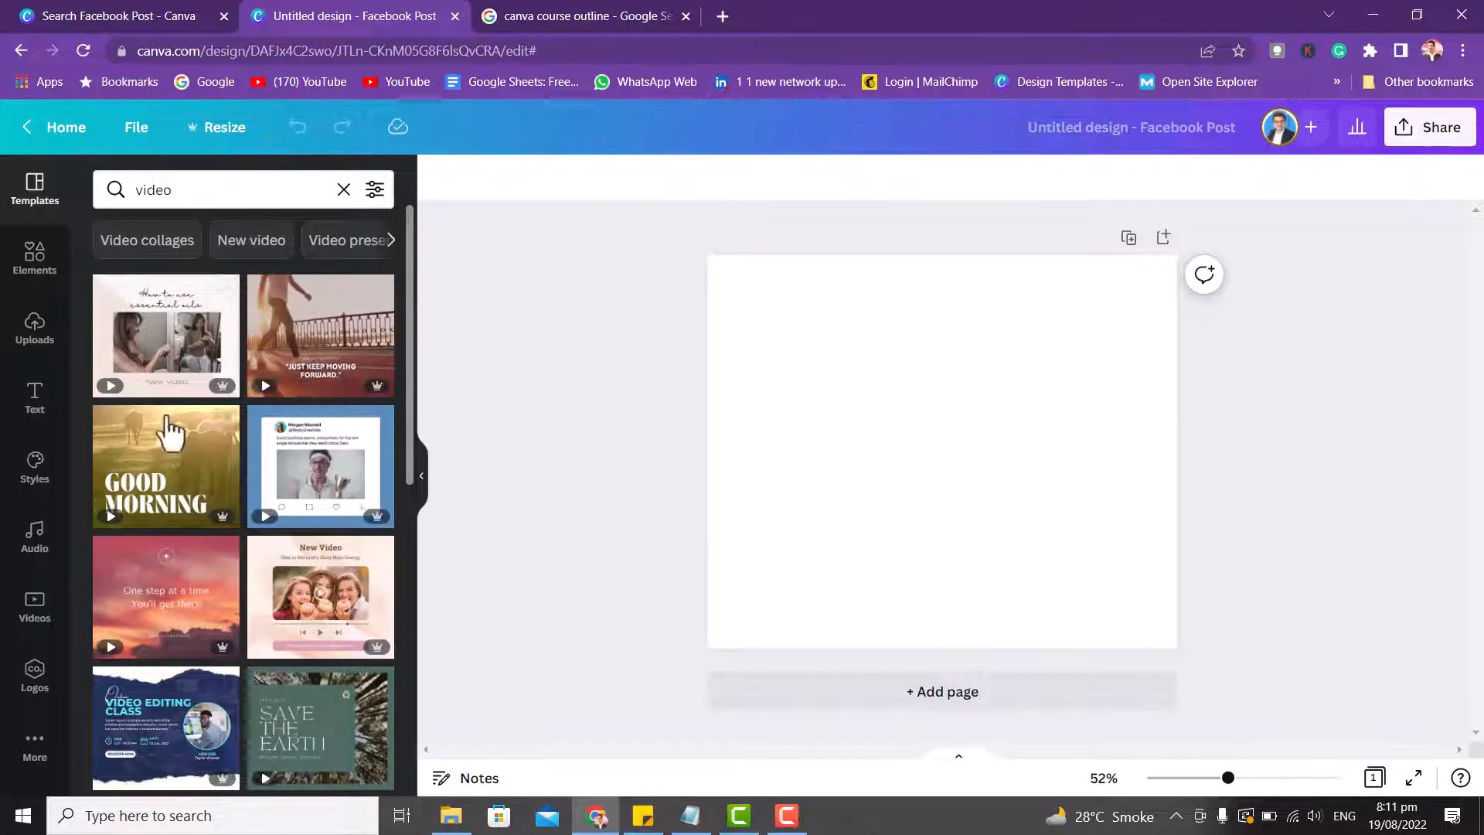
pyautogui.moveTo(175, 479)
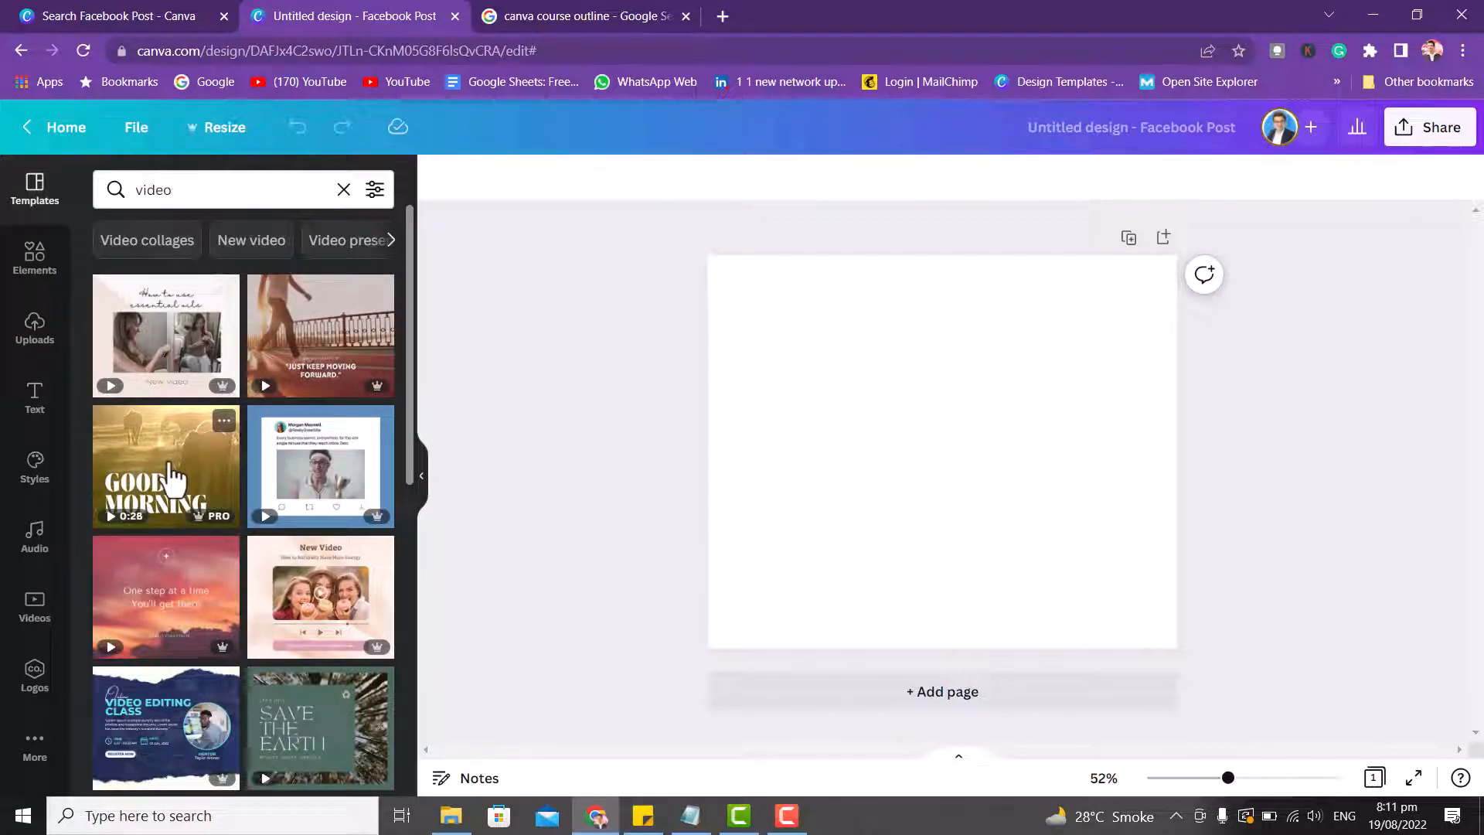
pyautogui.click(174, 478)
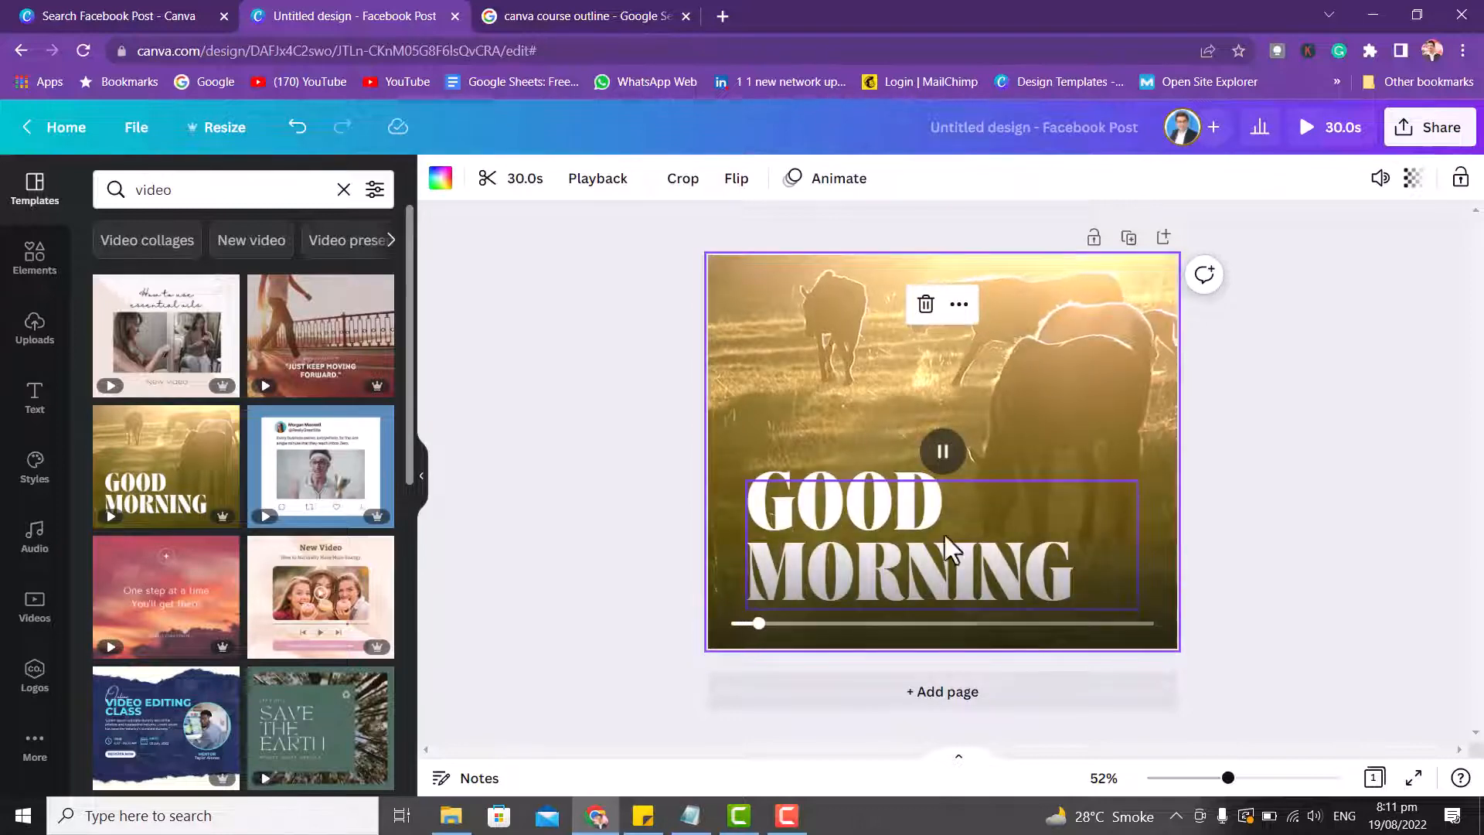
# Add page 2 with a WEEKEND sticker and a shrunken top-left Peace Out sticker, then add page 3.
pyautogui.click(918, 693)
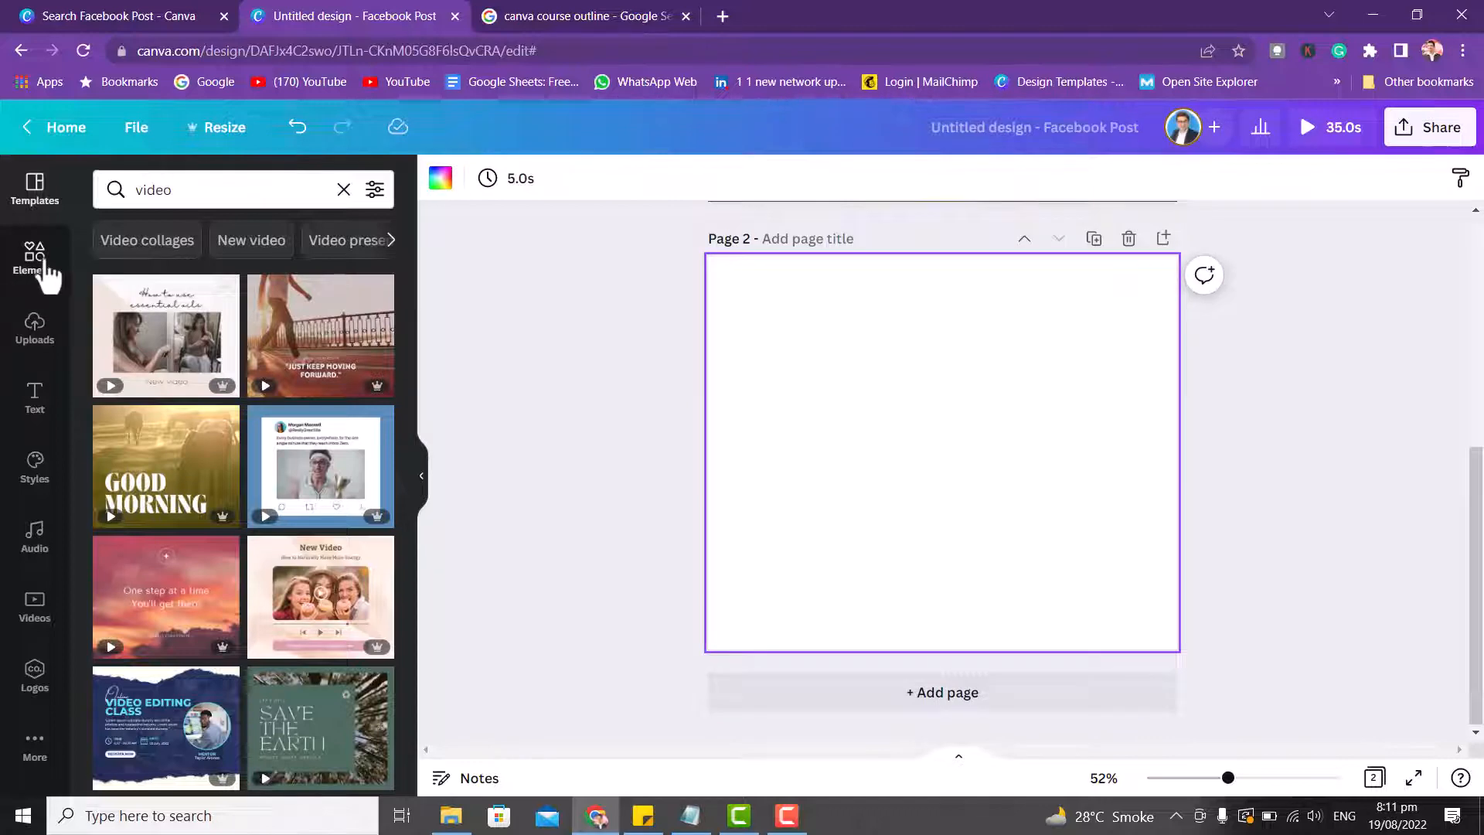
pyautogui.click(45, 265)
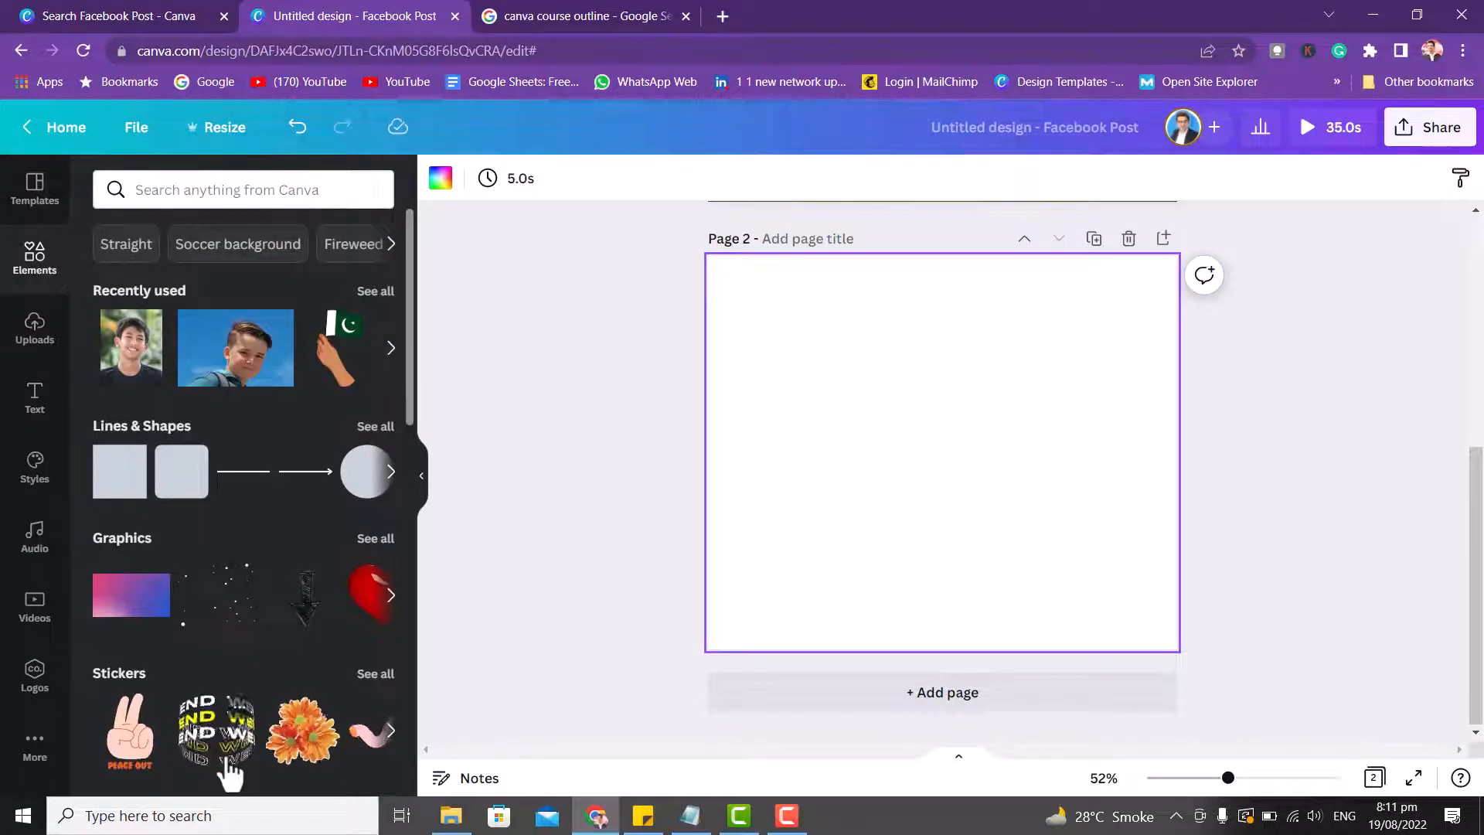
pyautogui.click(217, 734)
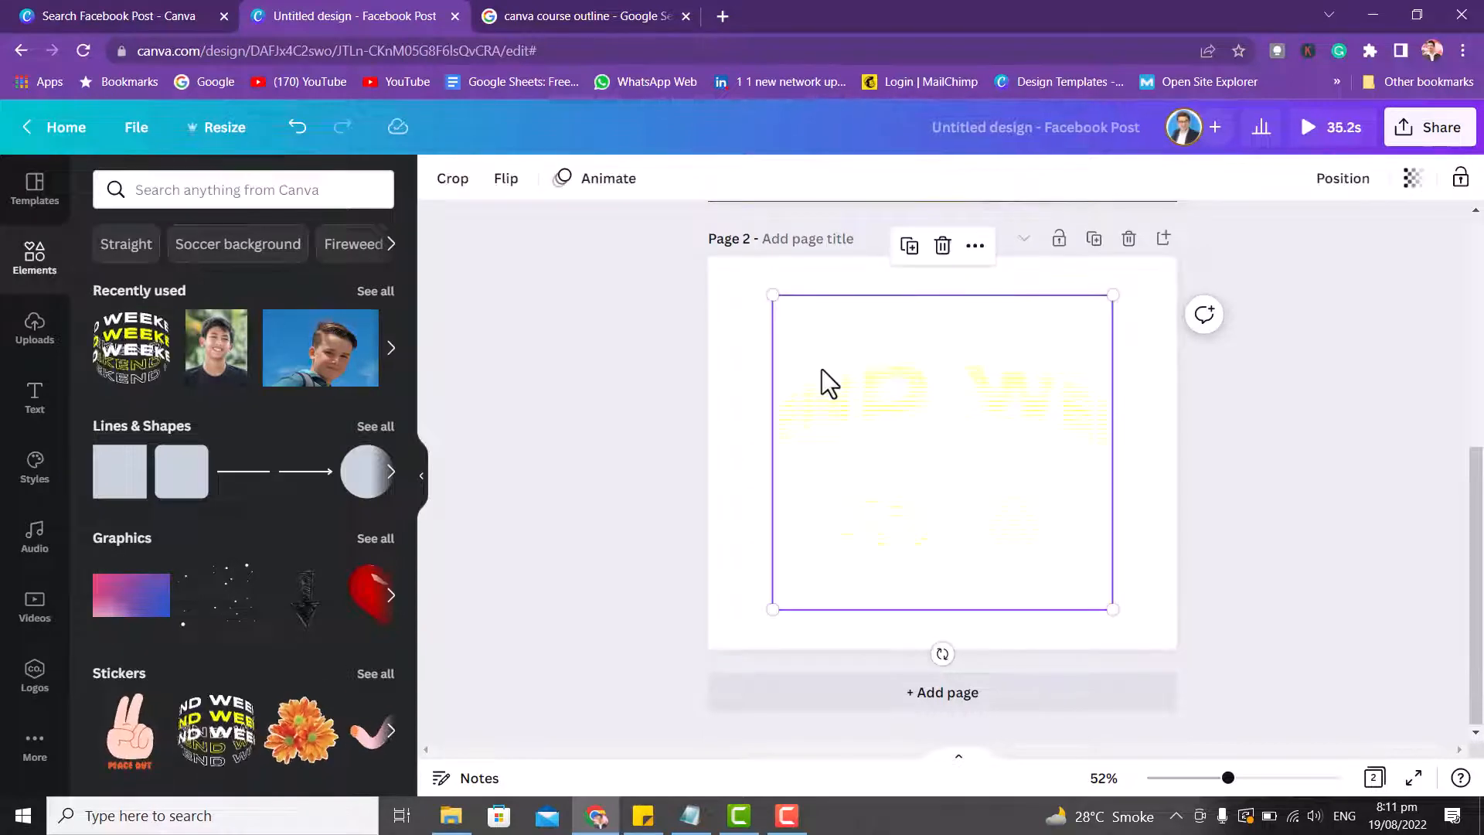
pyautogui.click(147, 715)
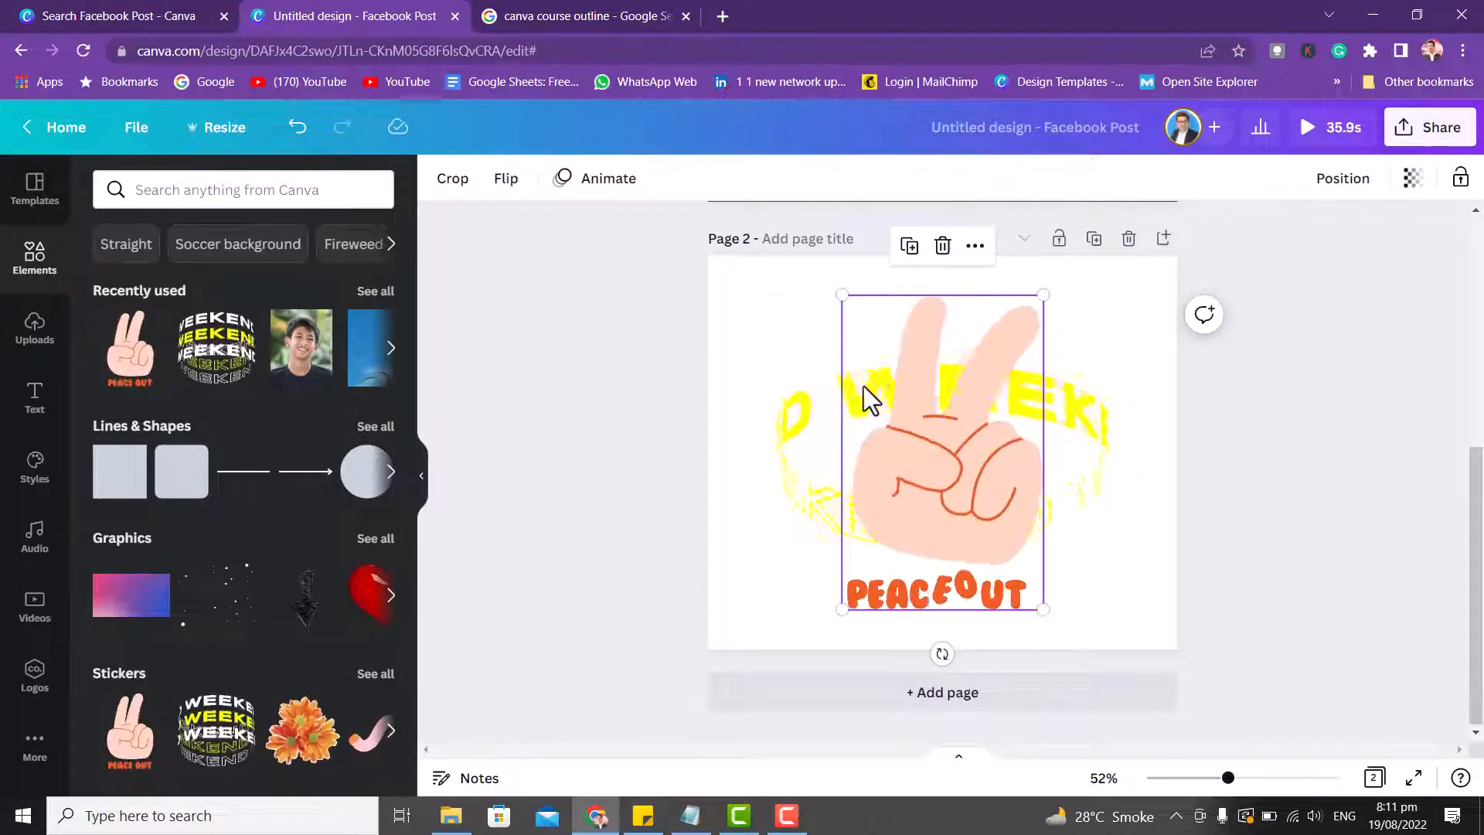
pyautogui.moveTo(842, 296); pyautogui.dragTo(980, 516)
pyautogui.moveTo(1033, 577); pyautogui.dragTo(794, 315)
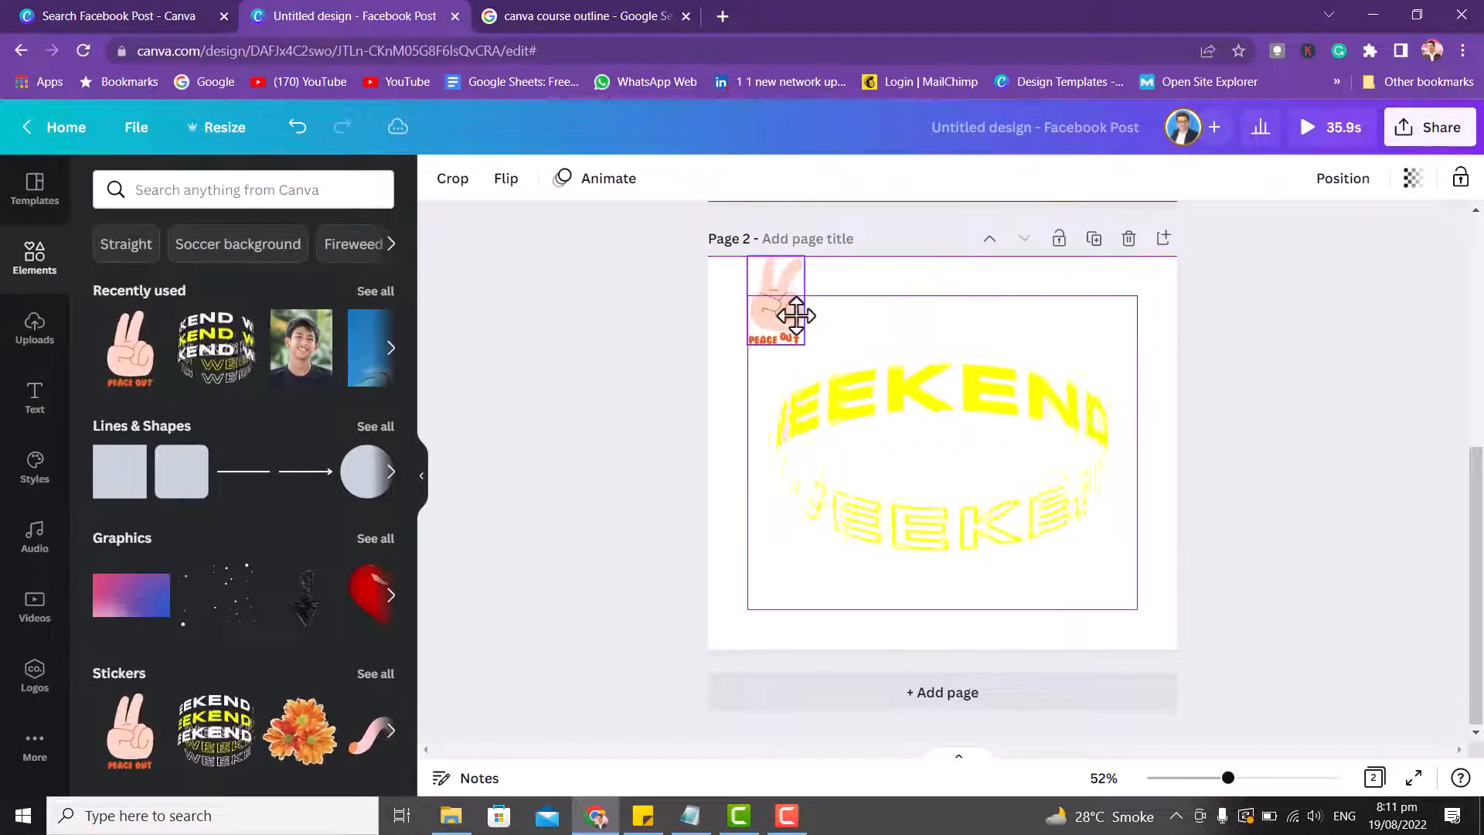
pyautogui.click(901, 699)
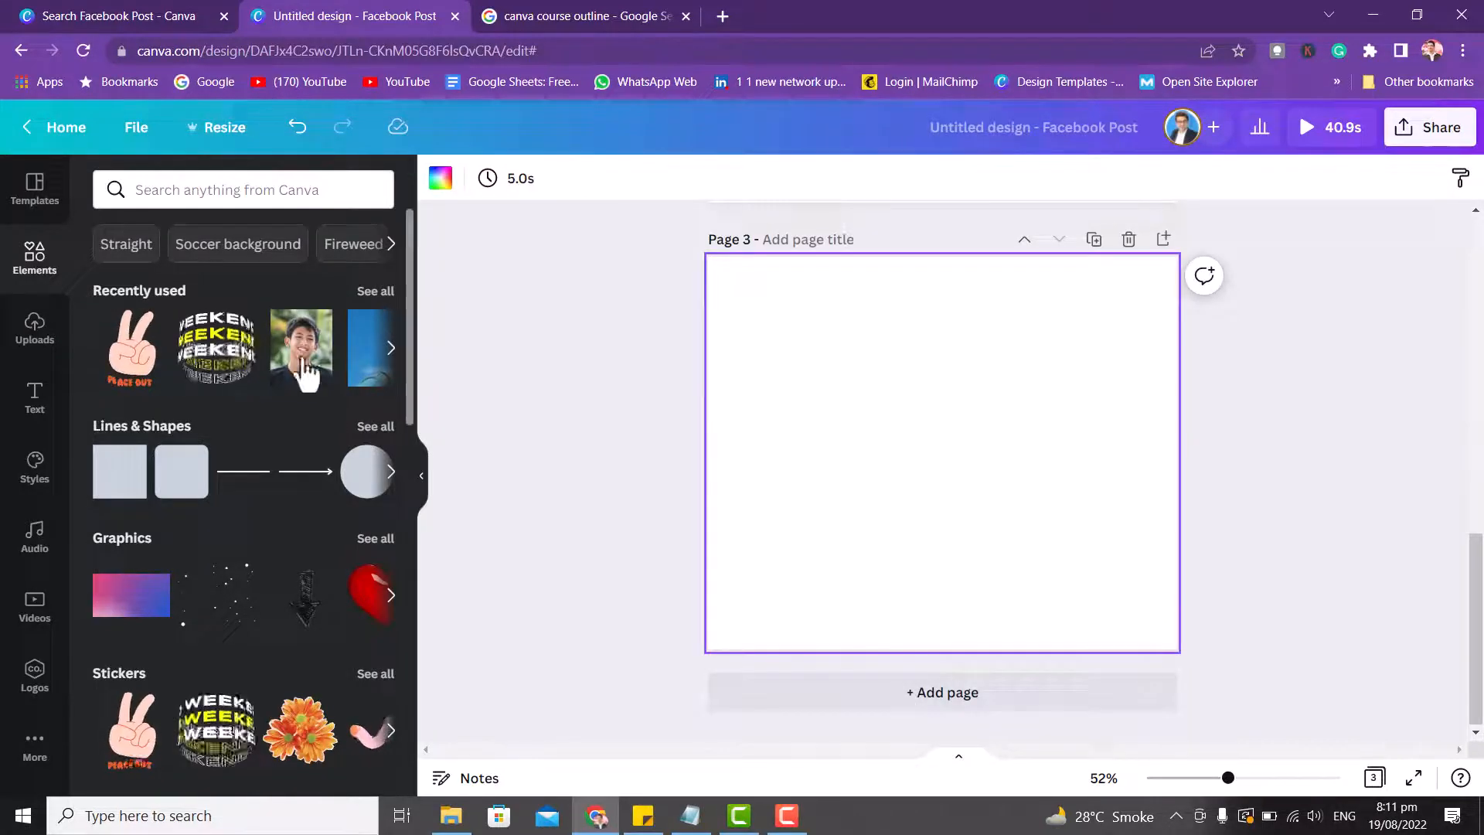
# Add a heading on page 3 containing the designer's full name.
pyautogui.click(35, 396)
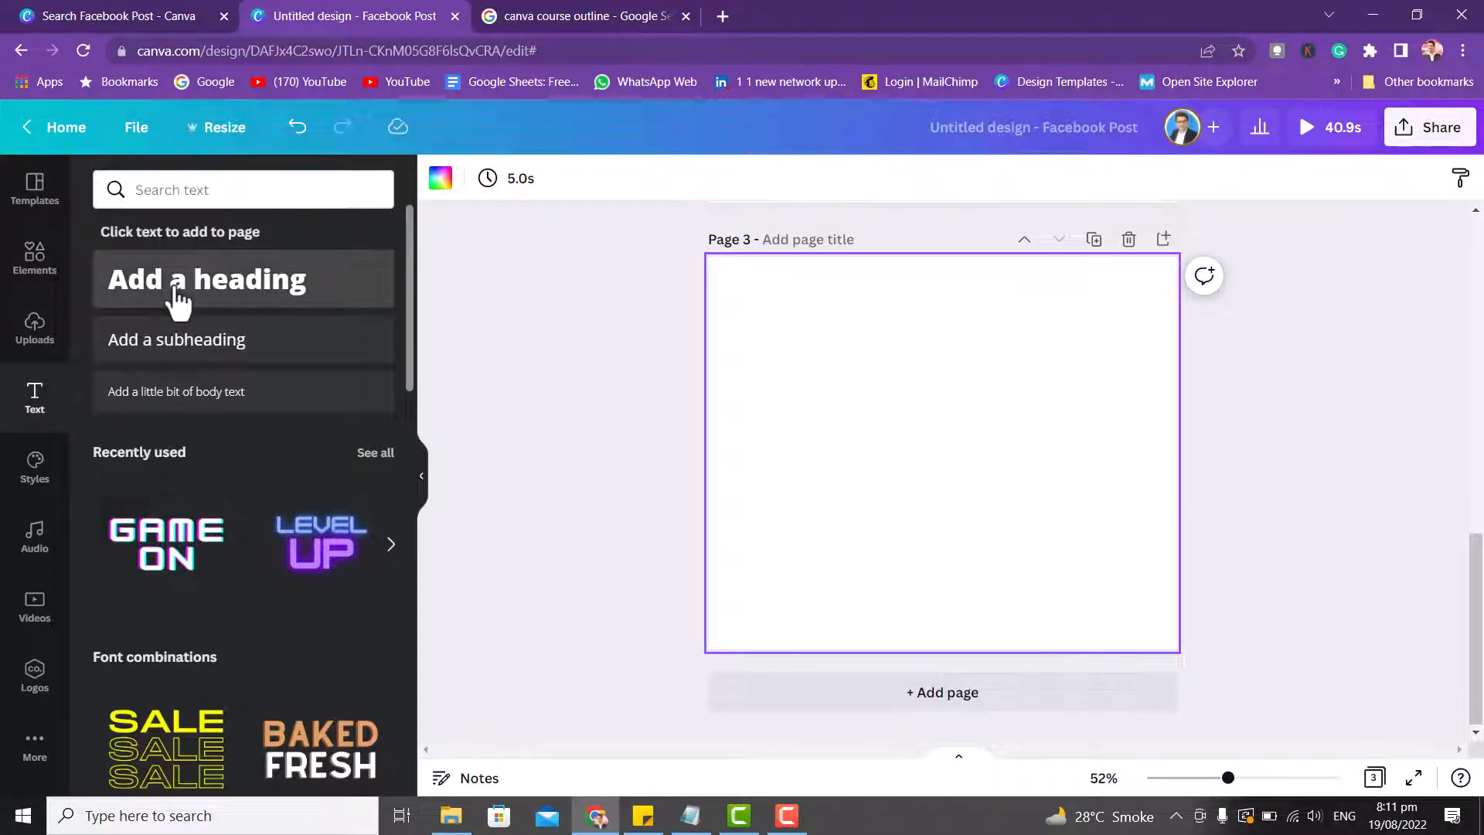
pyautogui.click(184, 297)
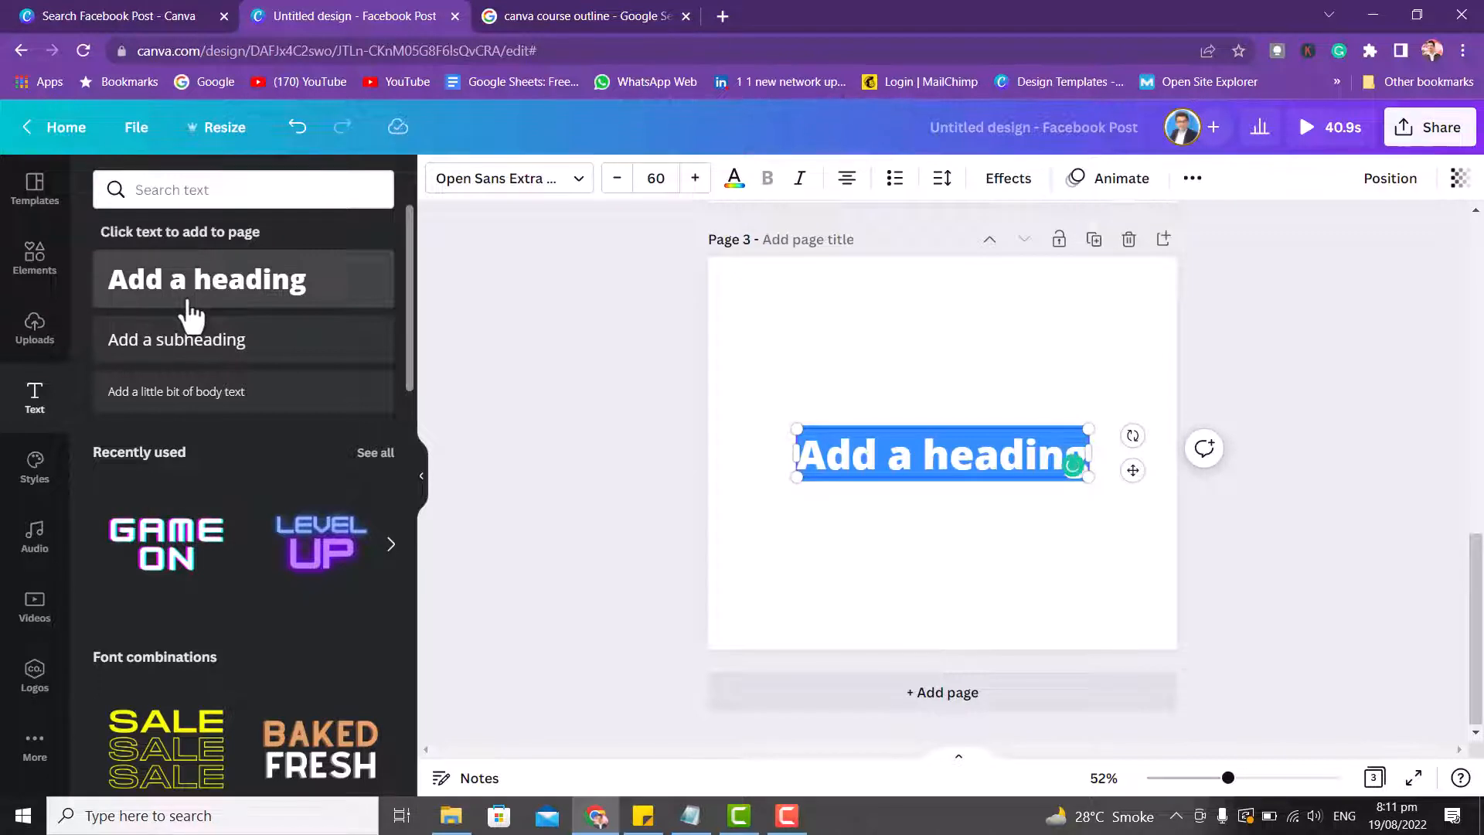
pyautogui.write('Ali R')
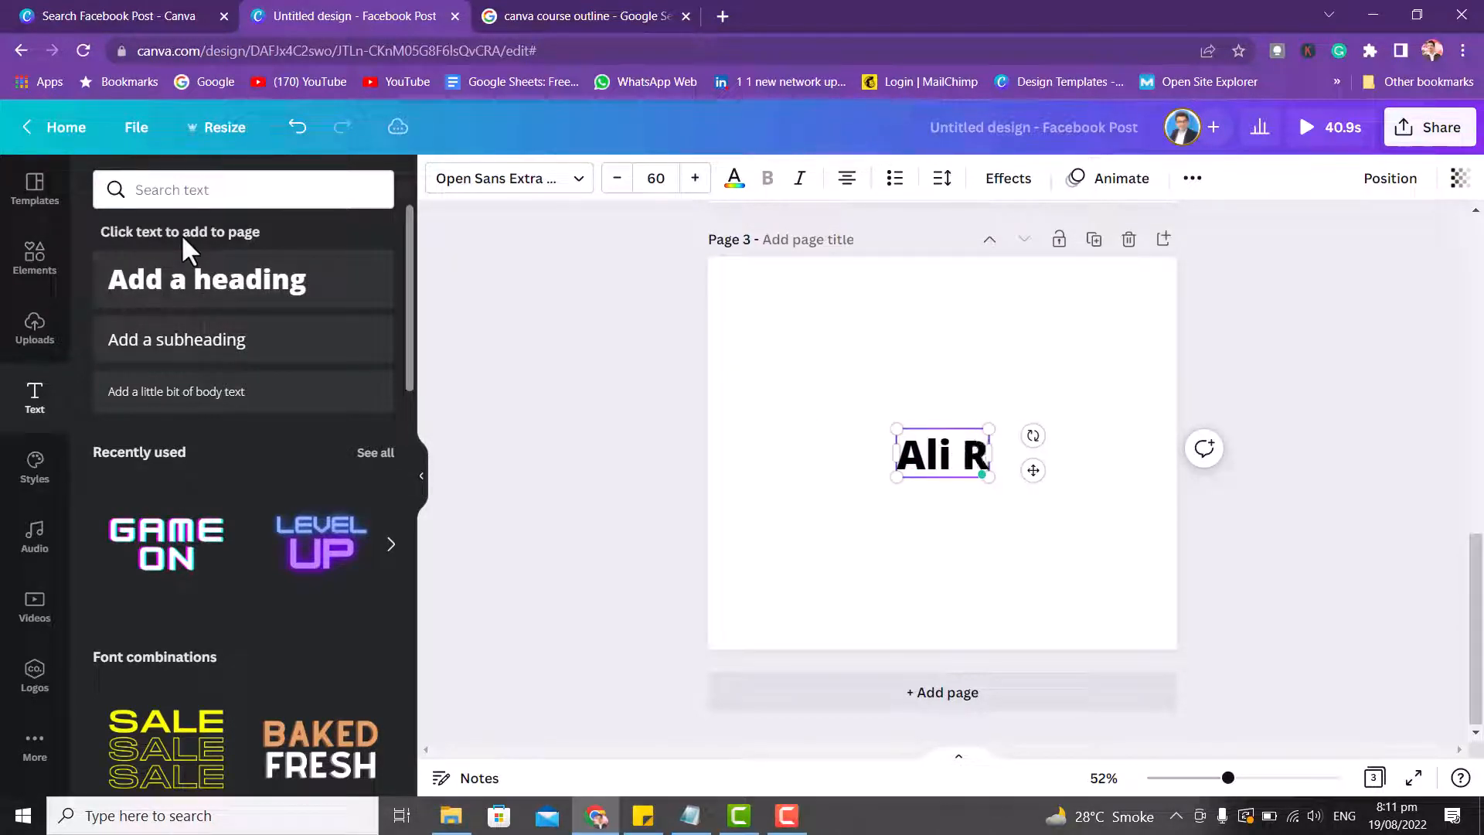
pyautogui.write('aza P')
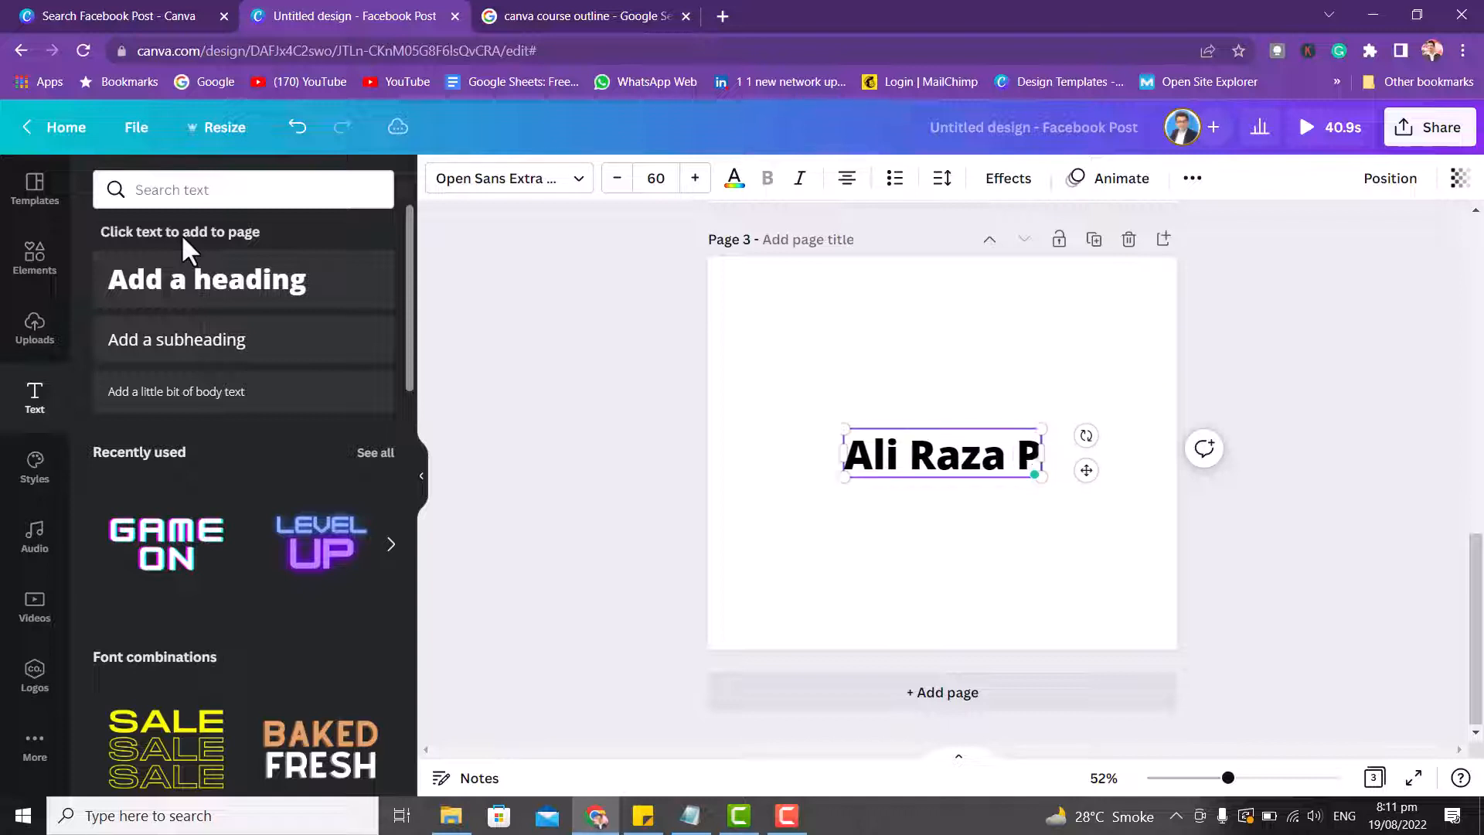
pyautogui.write('anjwani')
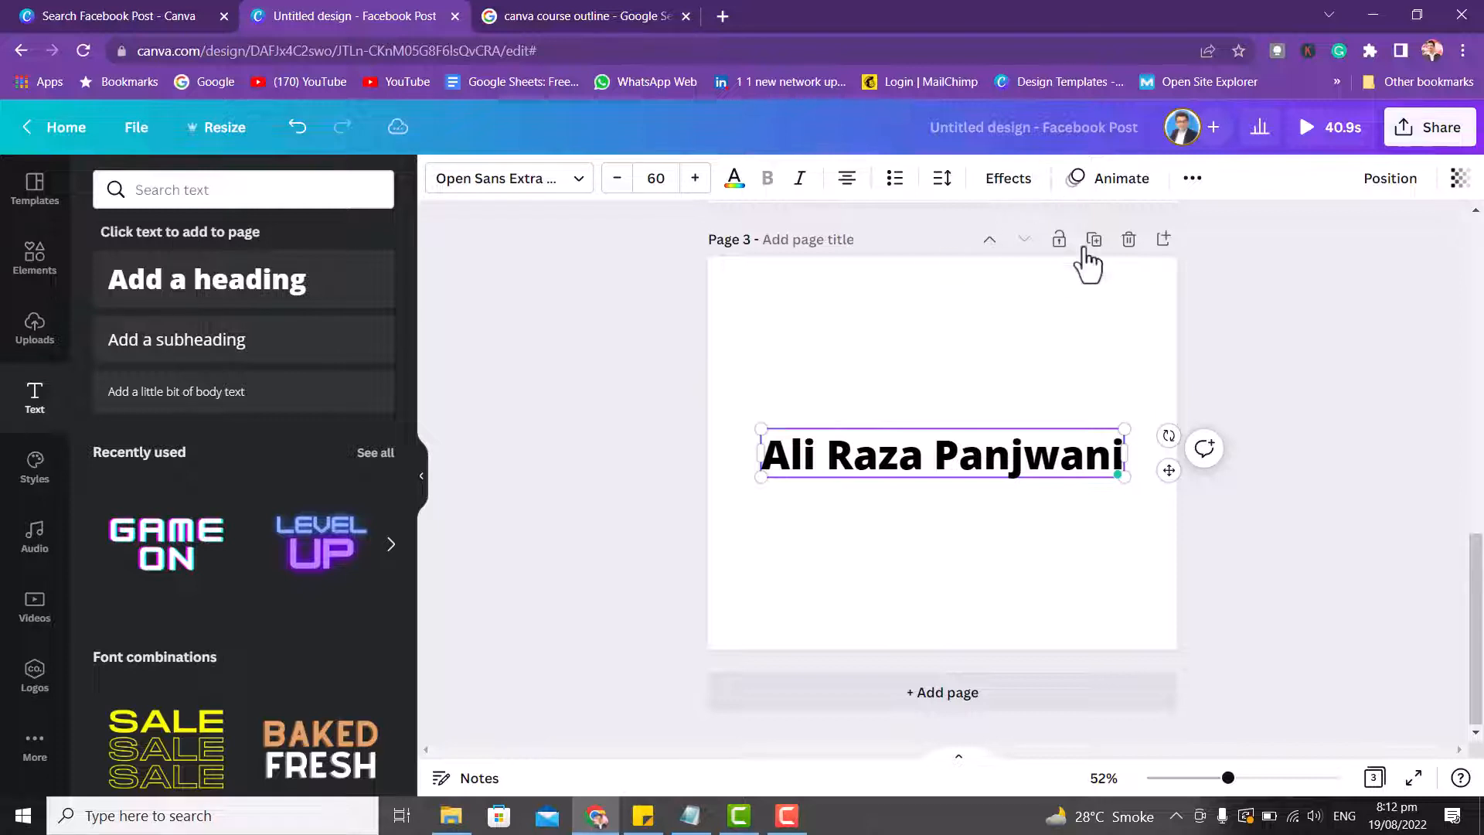
# Give the heading the Typewriter animation, then add a blank page 4.
pyautogui.click(1101, 187)
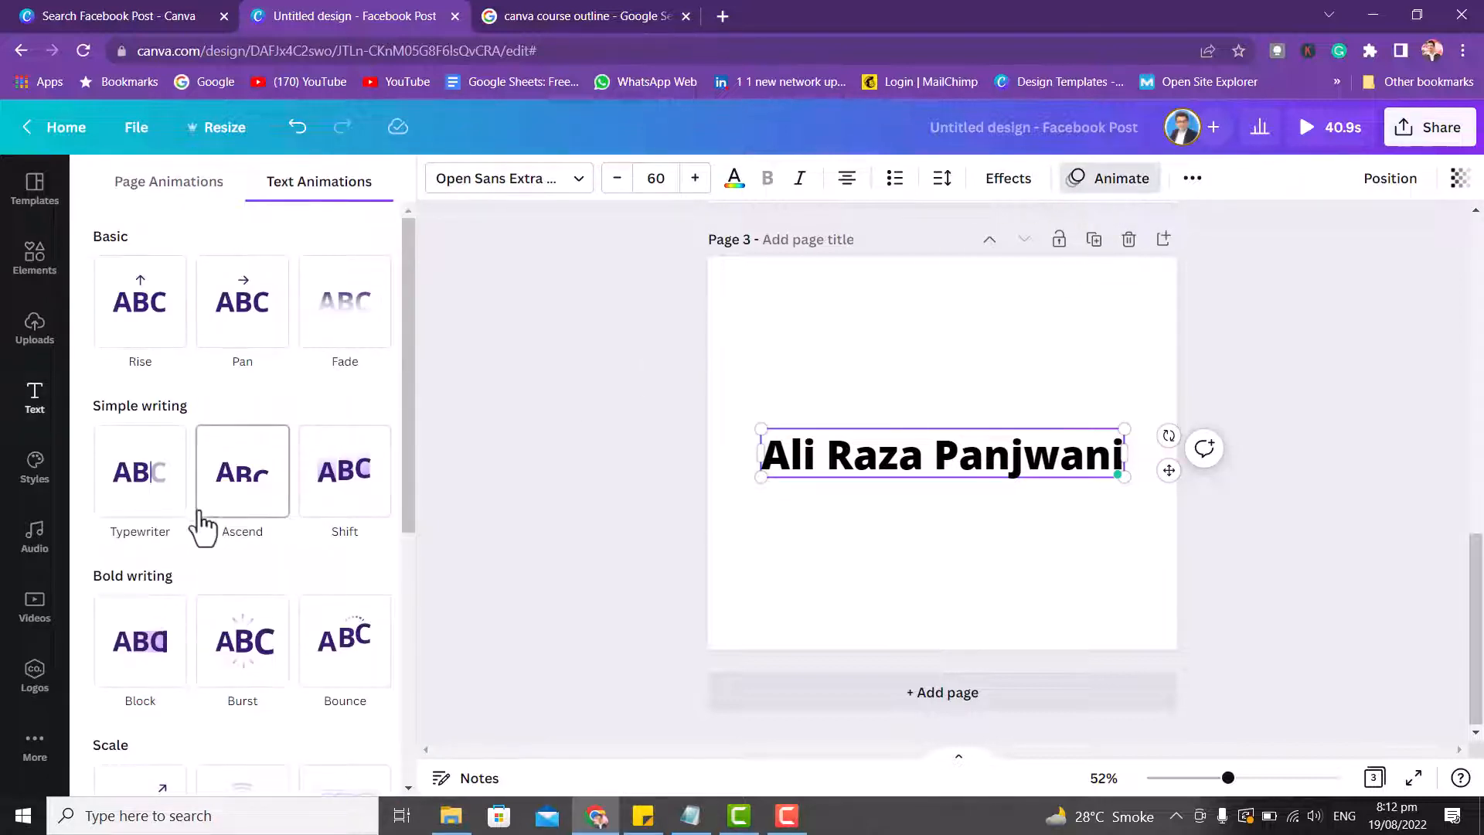
pyautogui.click(166, 503)
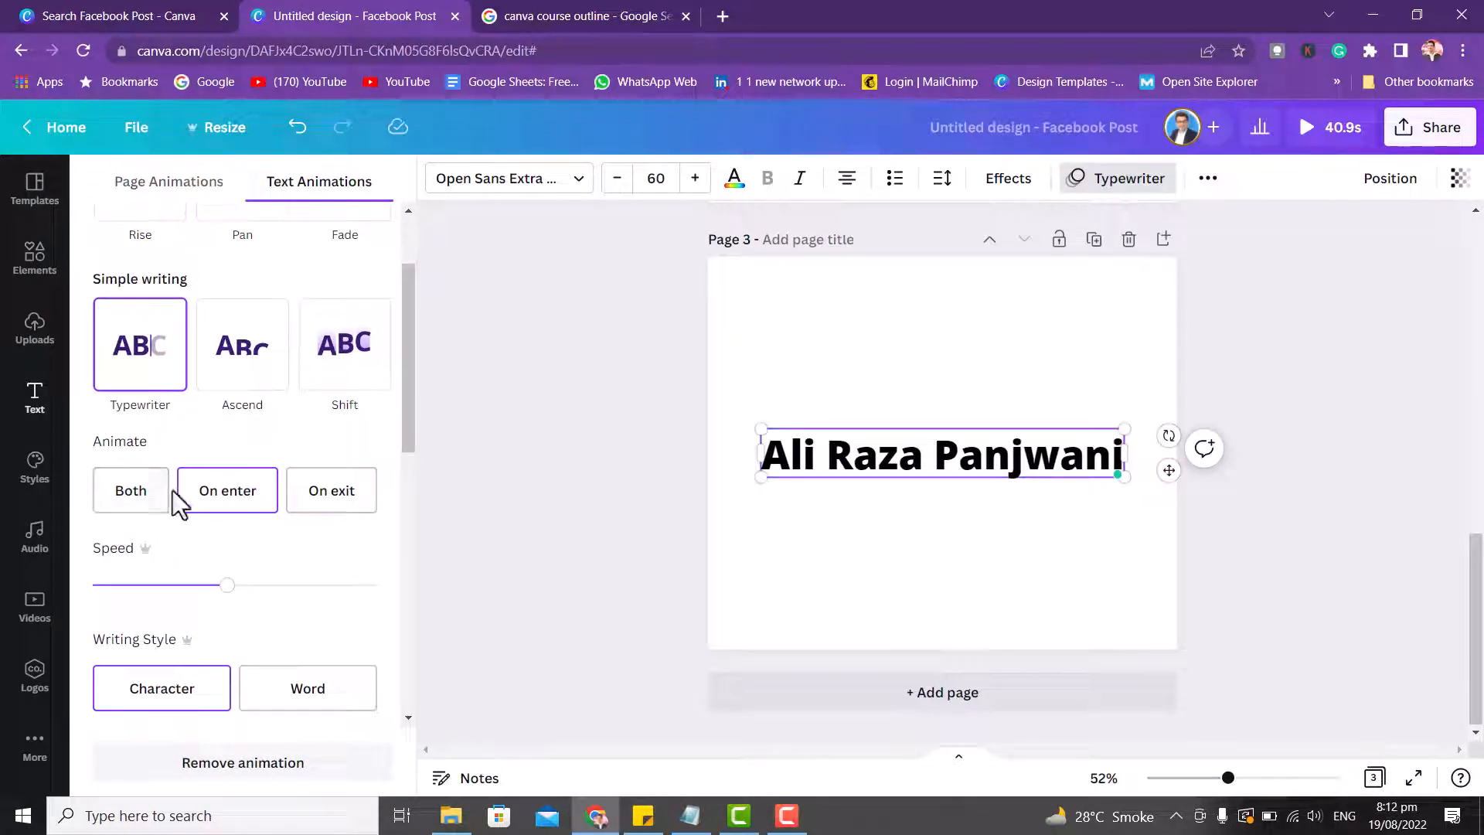
pyautogui.click(232, 379)
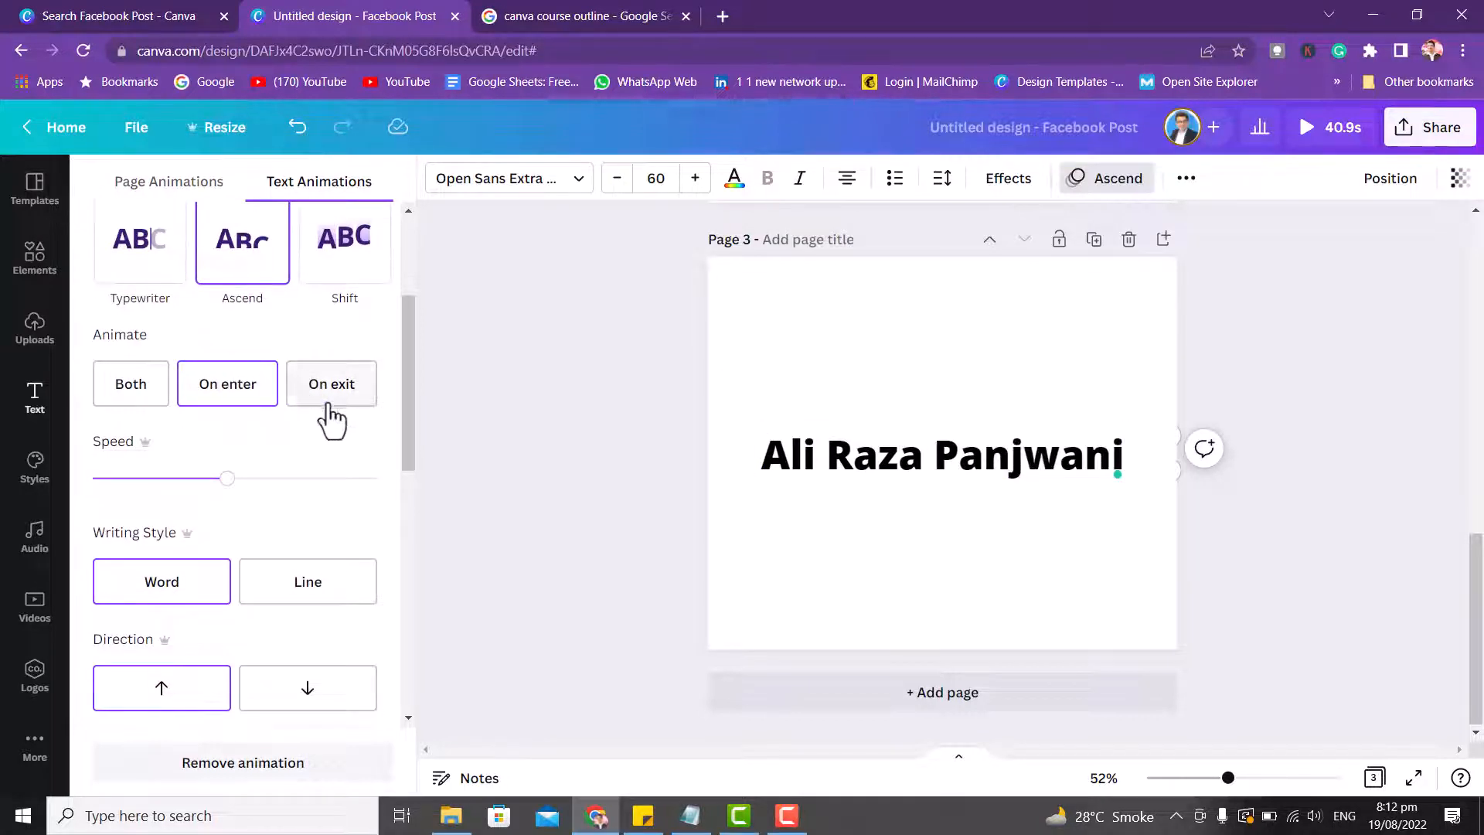
pyautogui.click(138, 263)
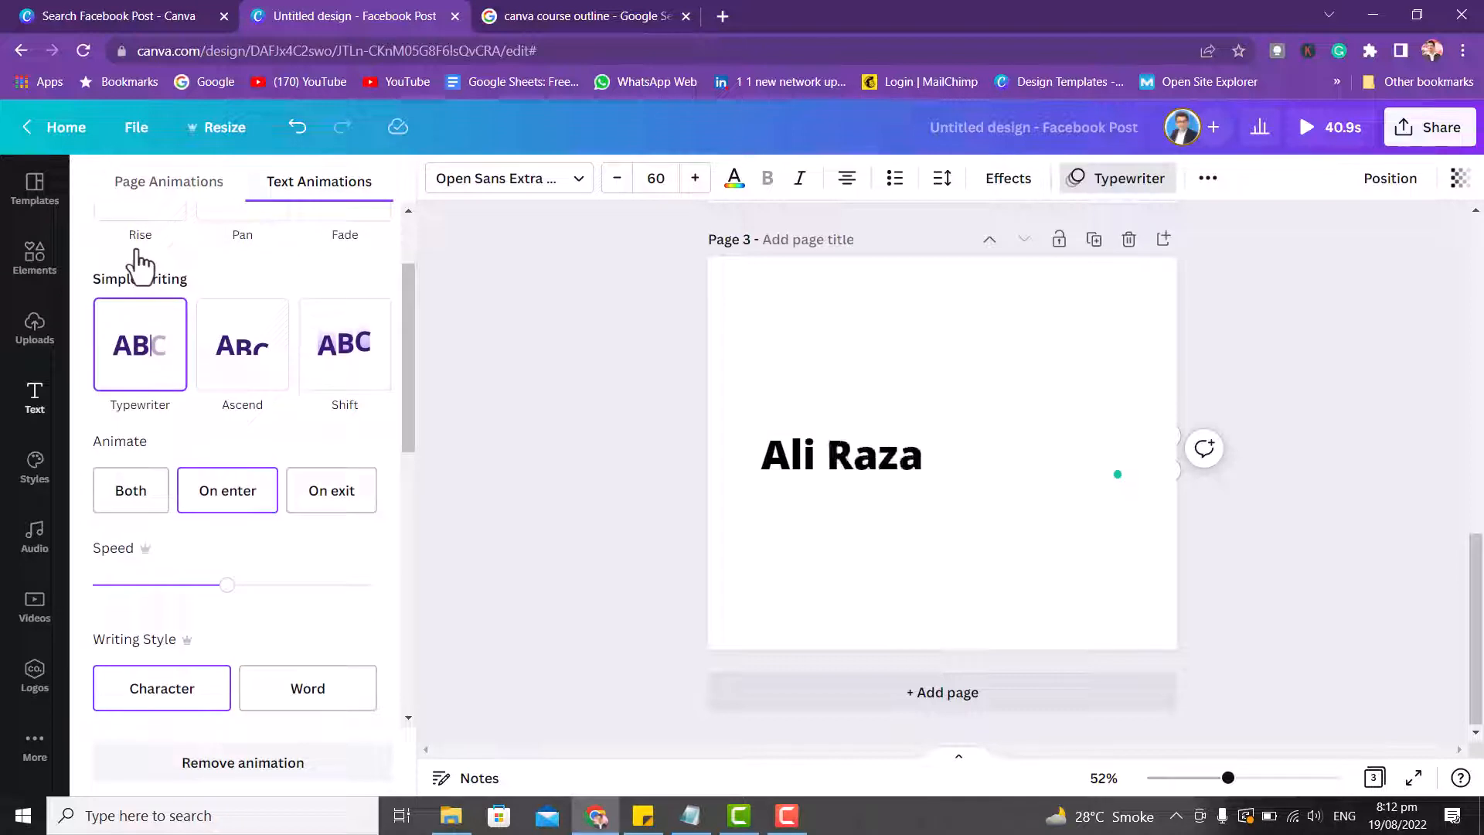
pyautogui.click(583, 380)
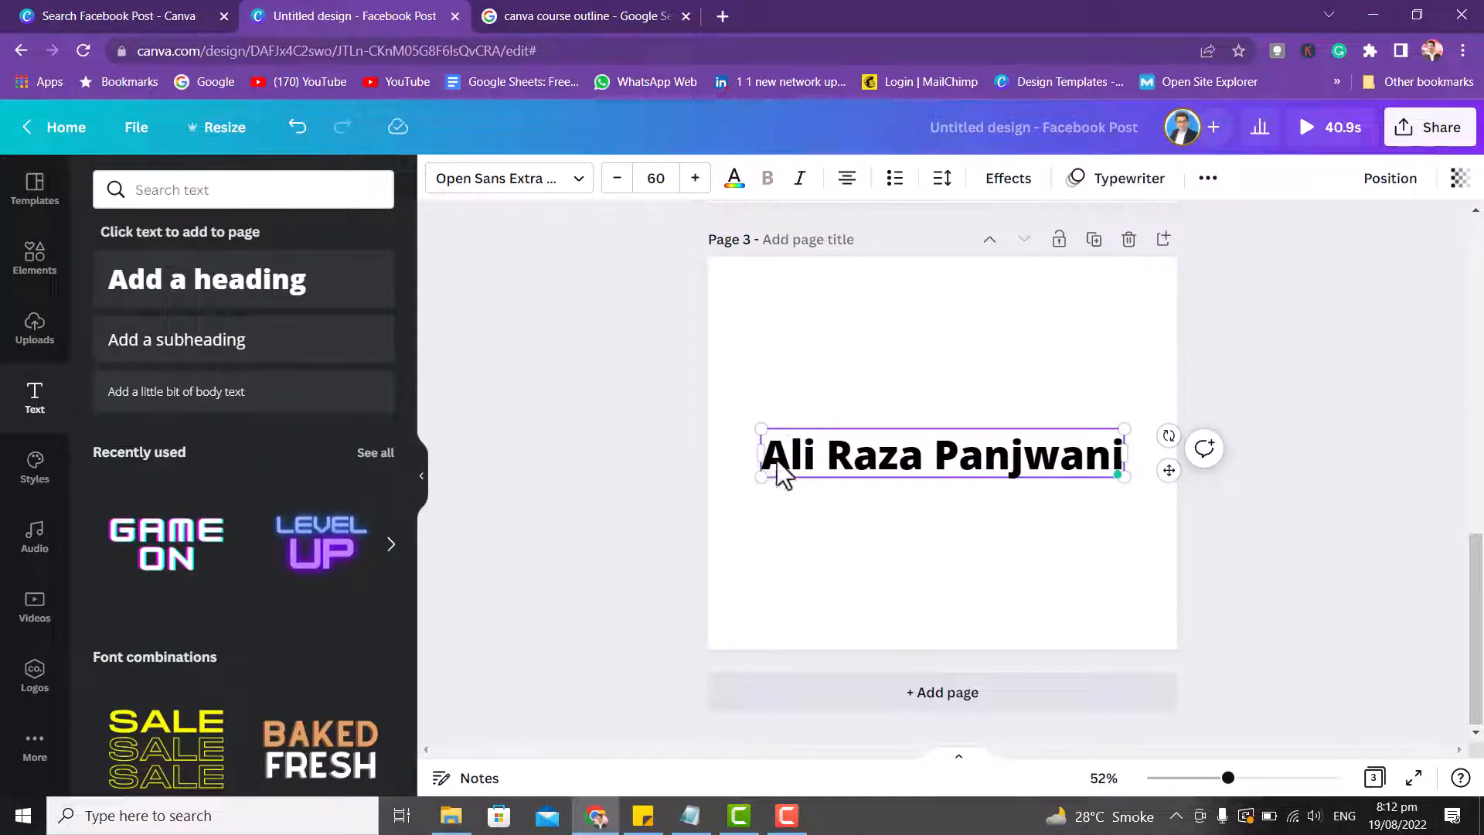
pyautogui.moveTo(1482, 629); pyautogui.dragTo(1481, 680)
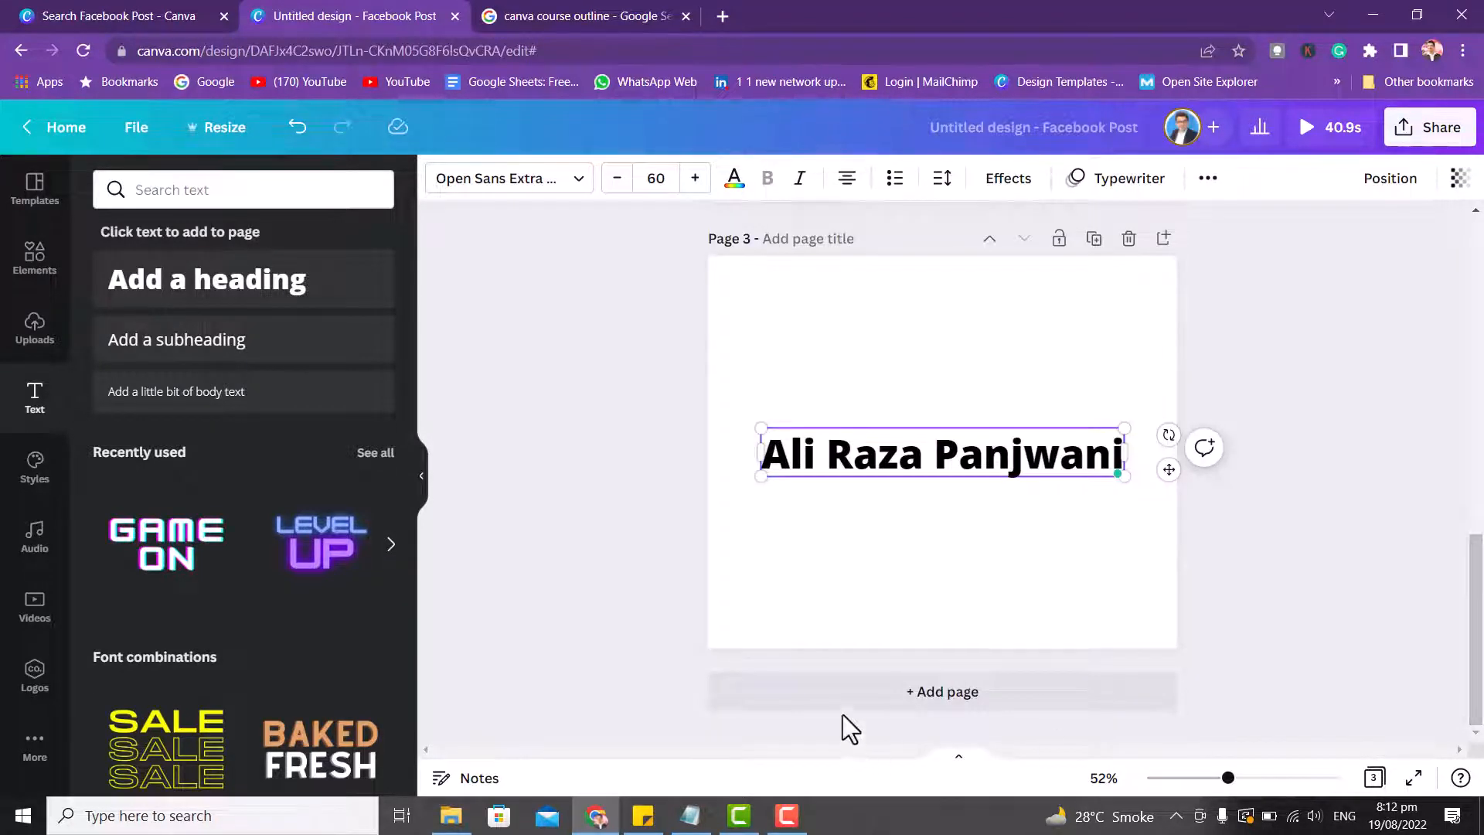
pyautogui.click(874, 703)
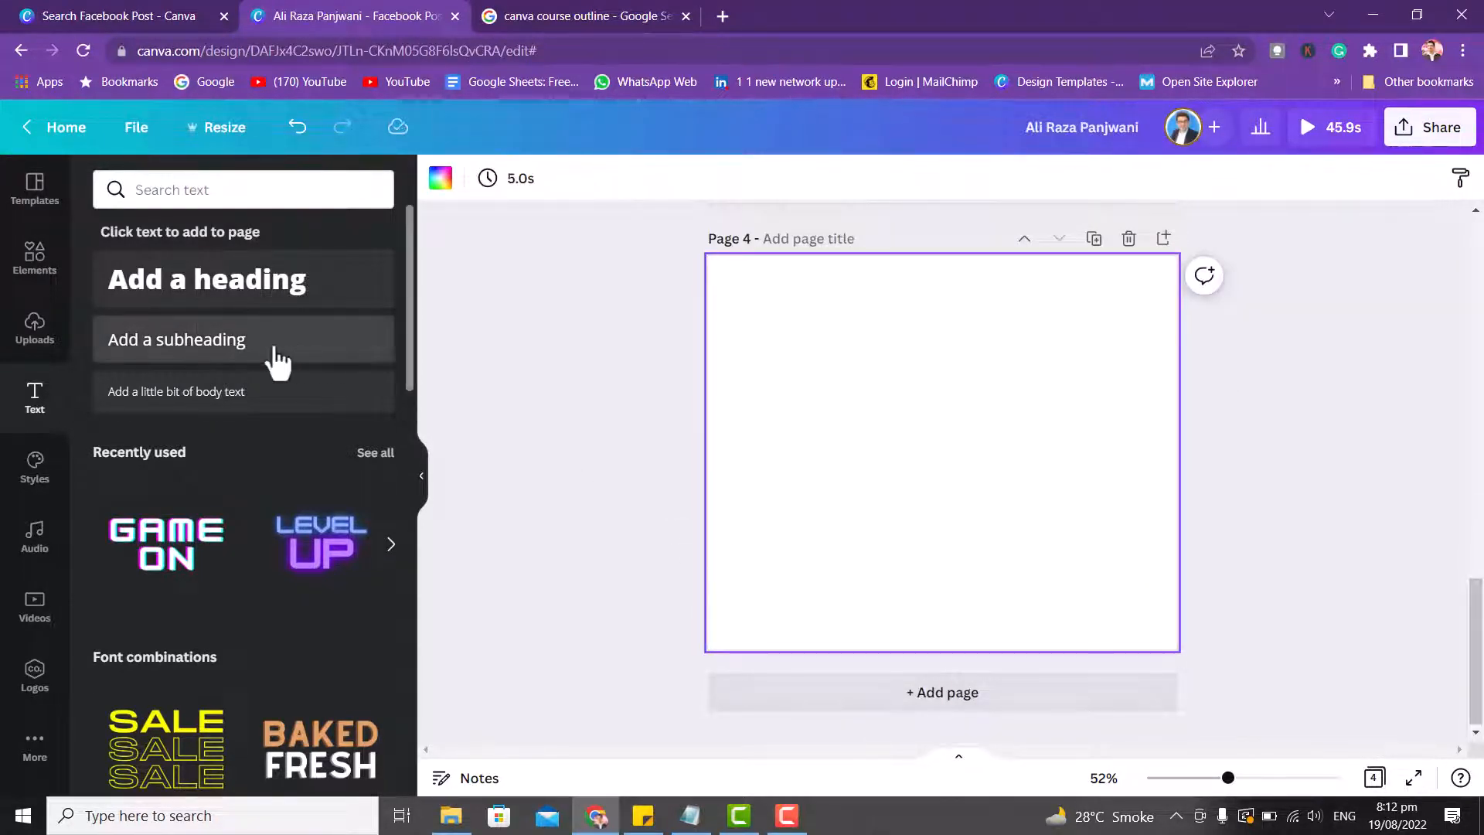
# Add the 8-second chocolate cake video from a 'cake' video search to Page 4 and preview the design.
pyautogui.click(34, 274)
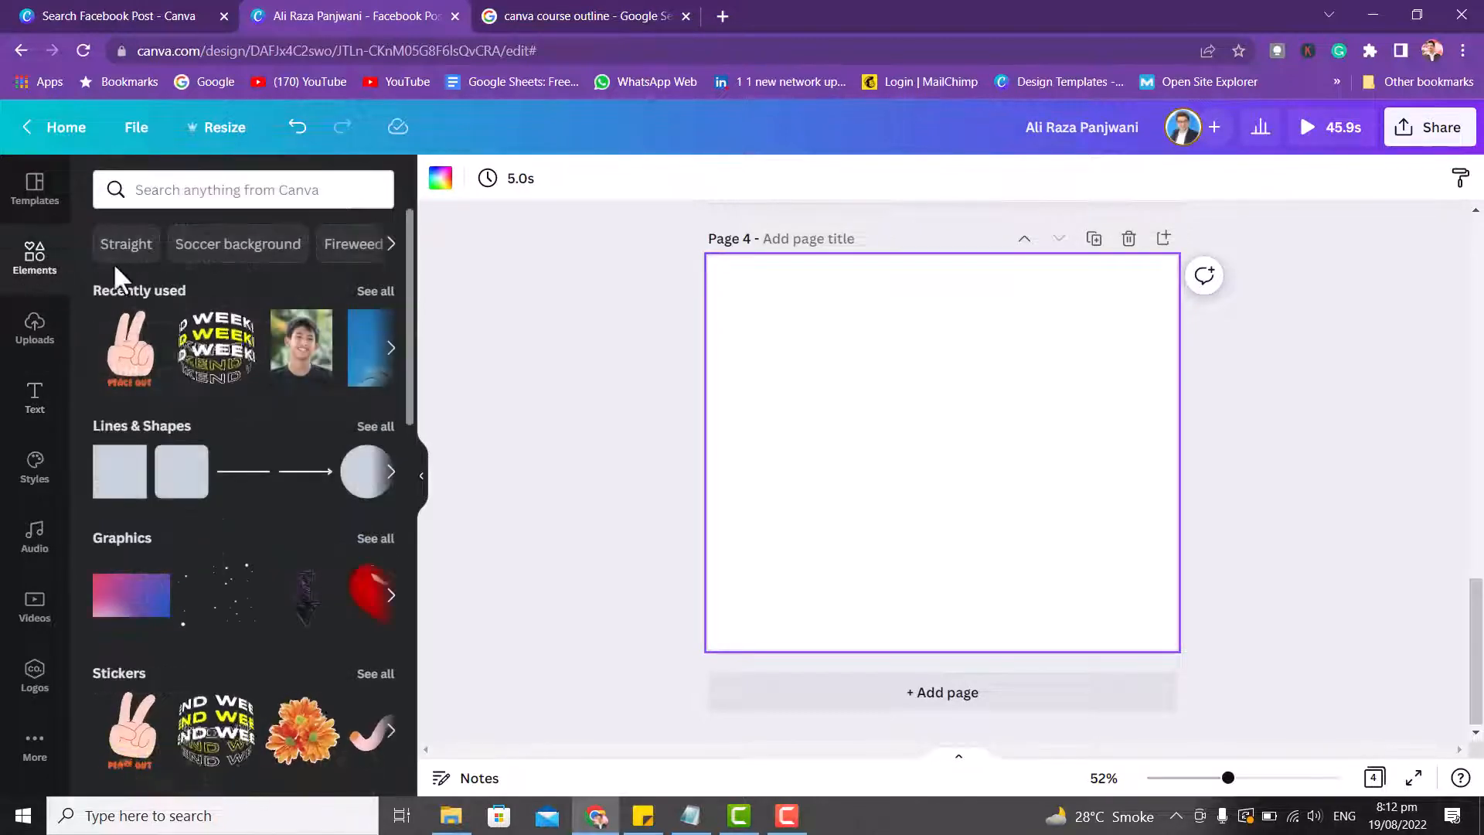
pyautogui.click(204, 191)
pyautogui.write('ca')
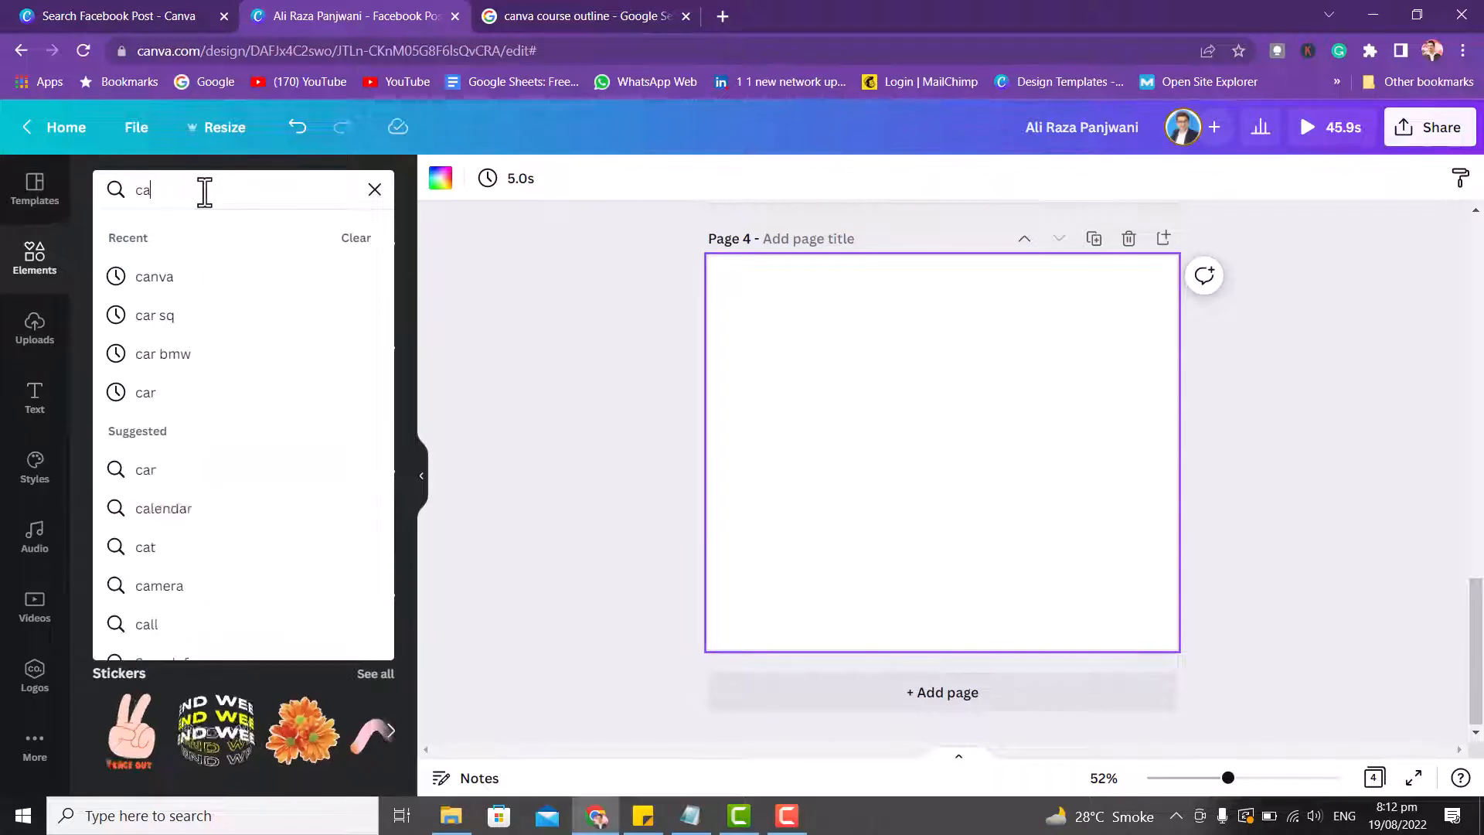
pyautogui.write('ke')
pyautogui.press('Return')
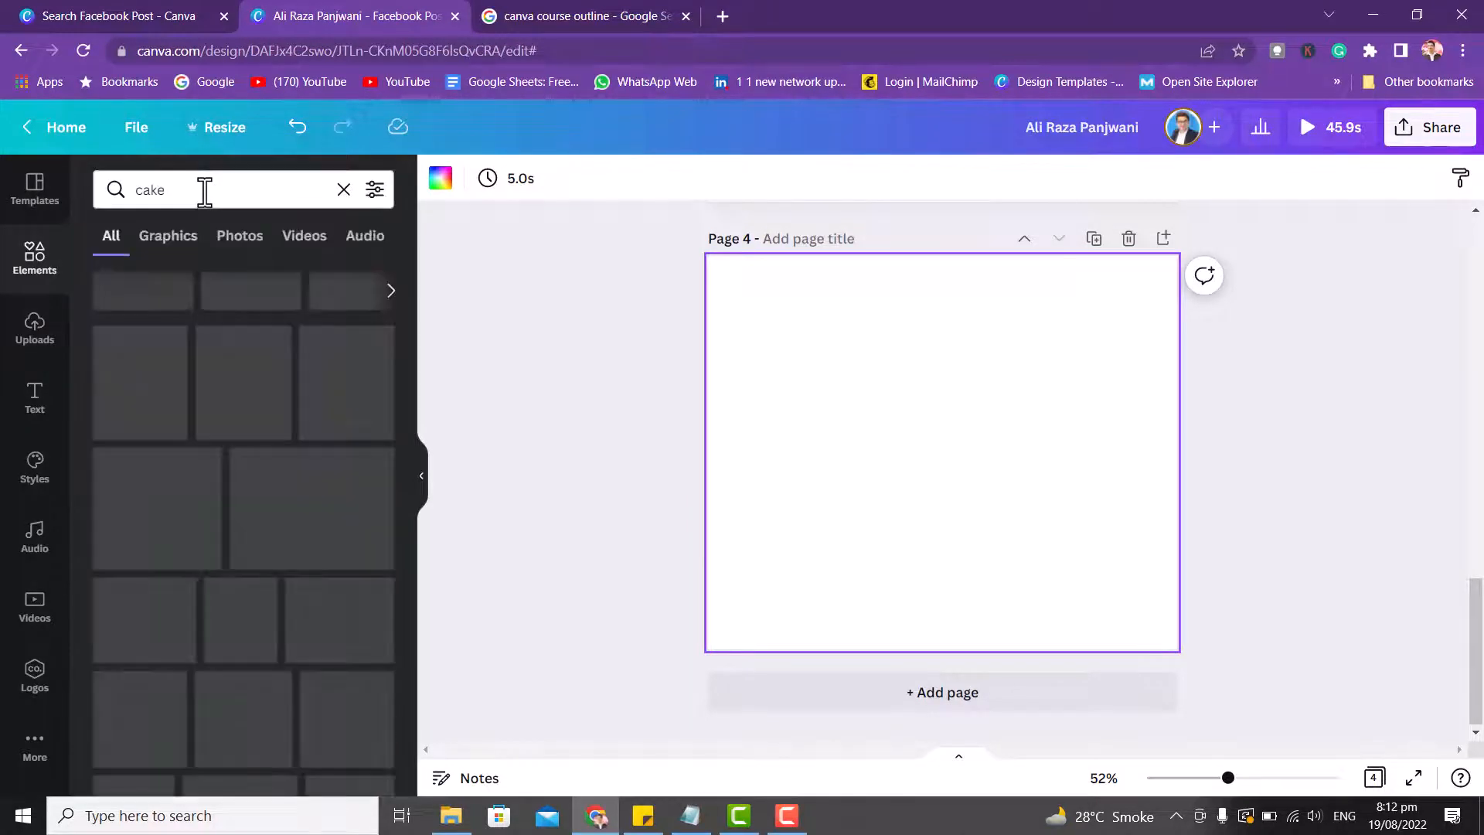
pyautogui.click(301, 236)
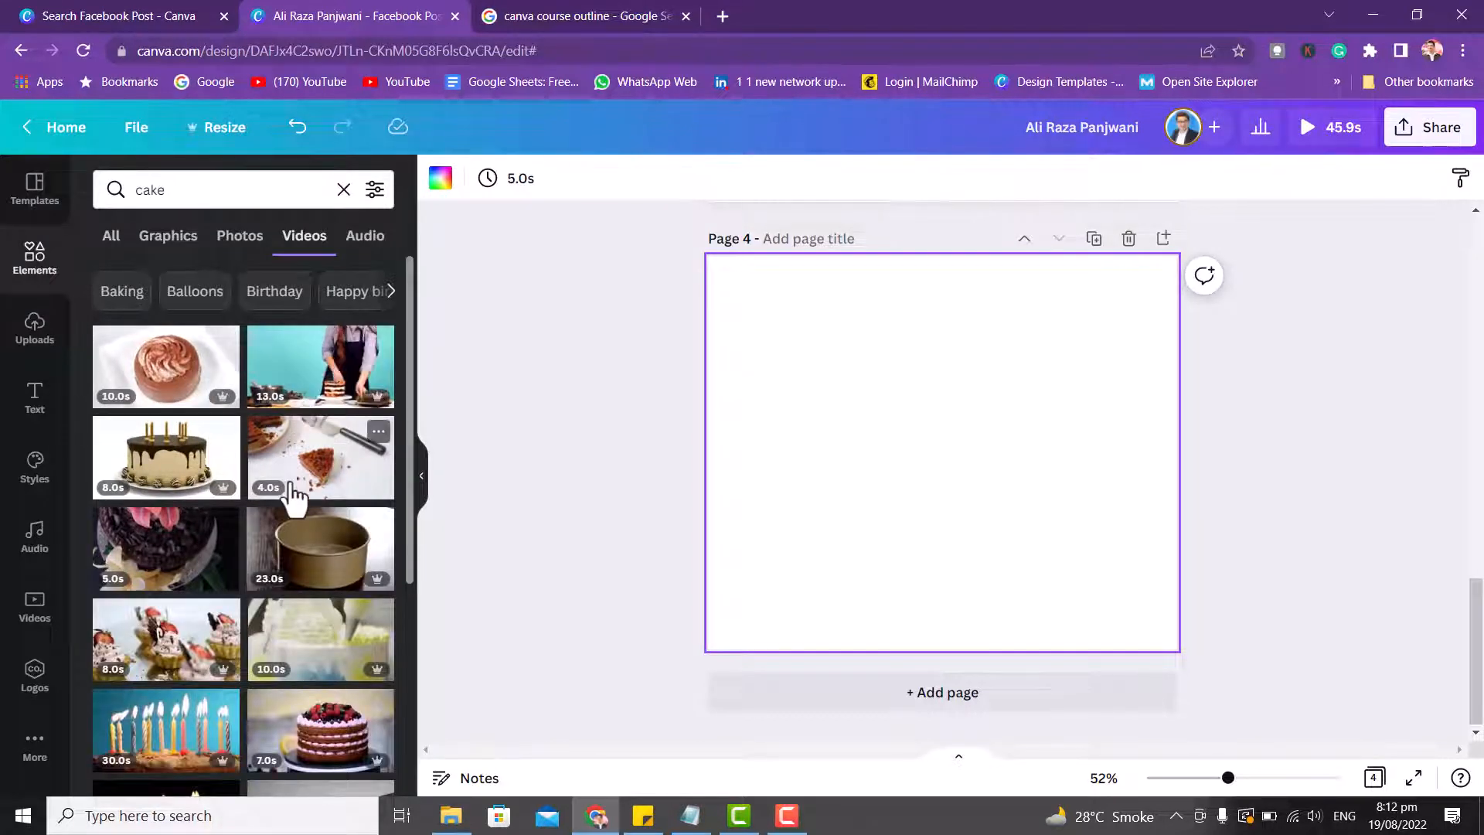
pyautogui.click(184, 479)
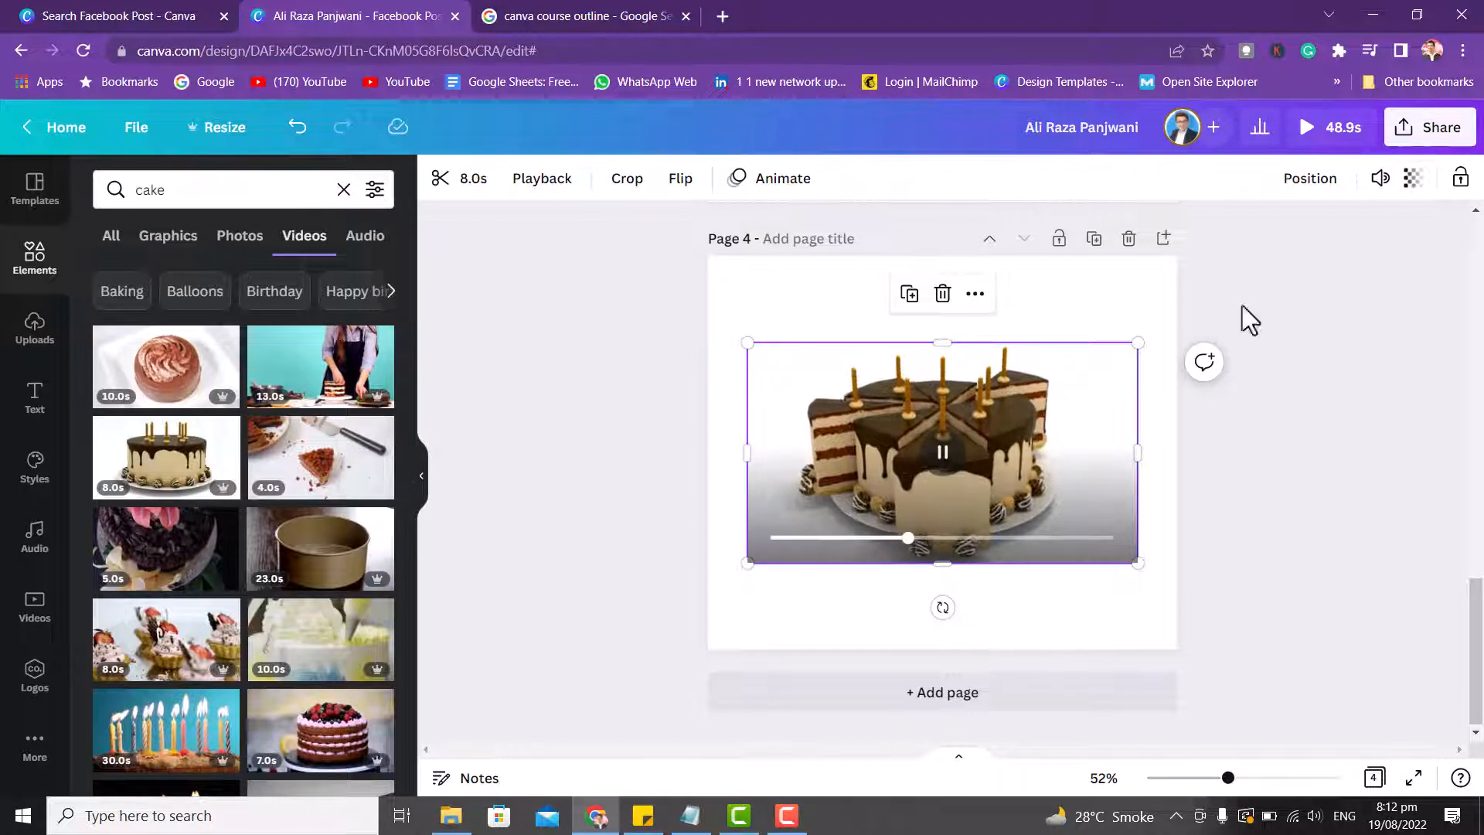
pyautogui.click(1325, 147)
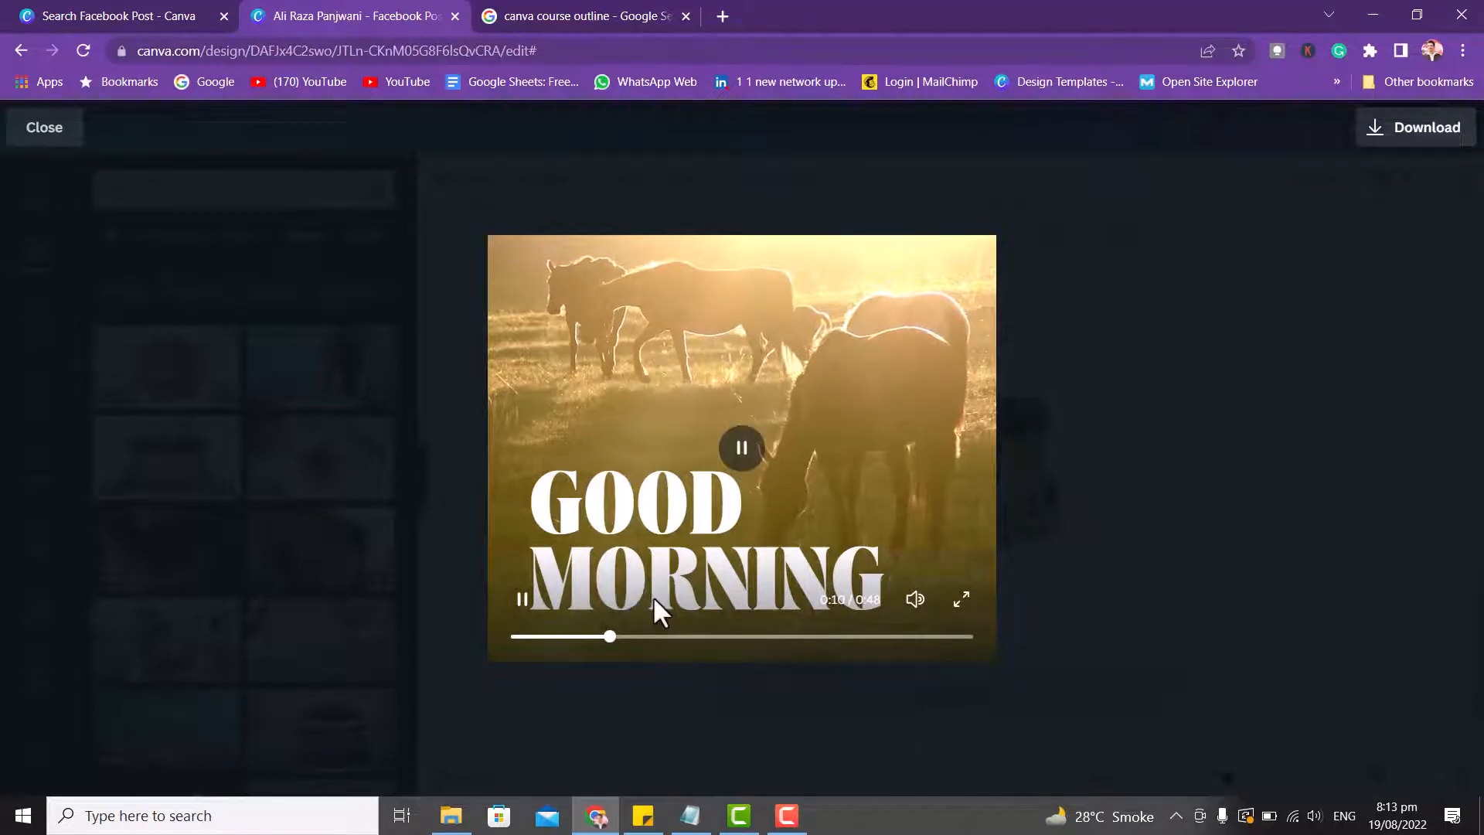
# Skip through the 48-second preview, toggle full screen on and off, and close it.
pyautogui.click(678, 649)
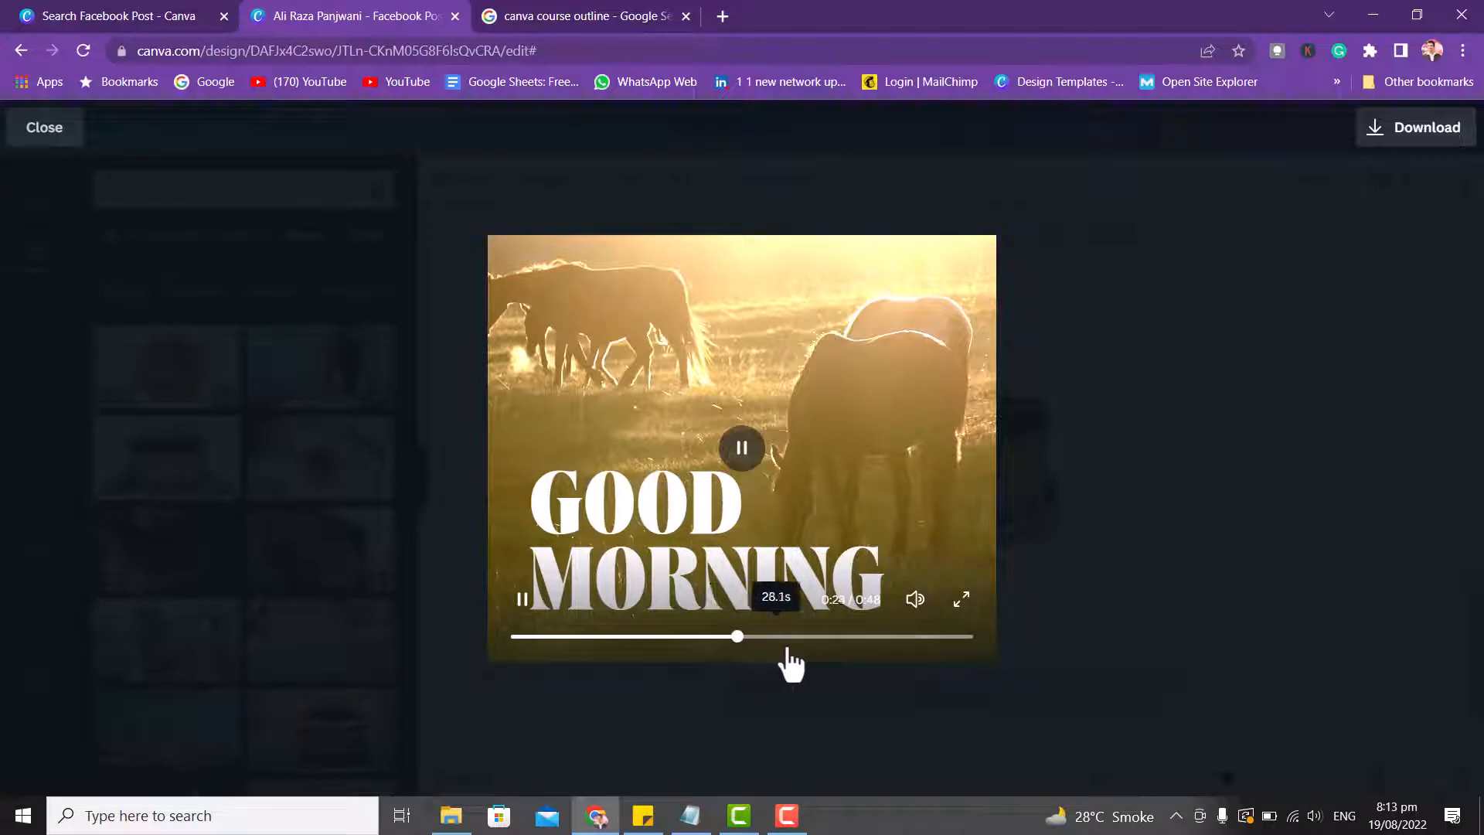
pyautogui.click(804, 637)
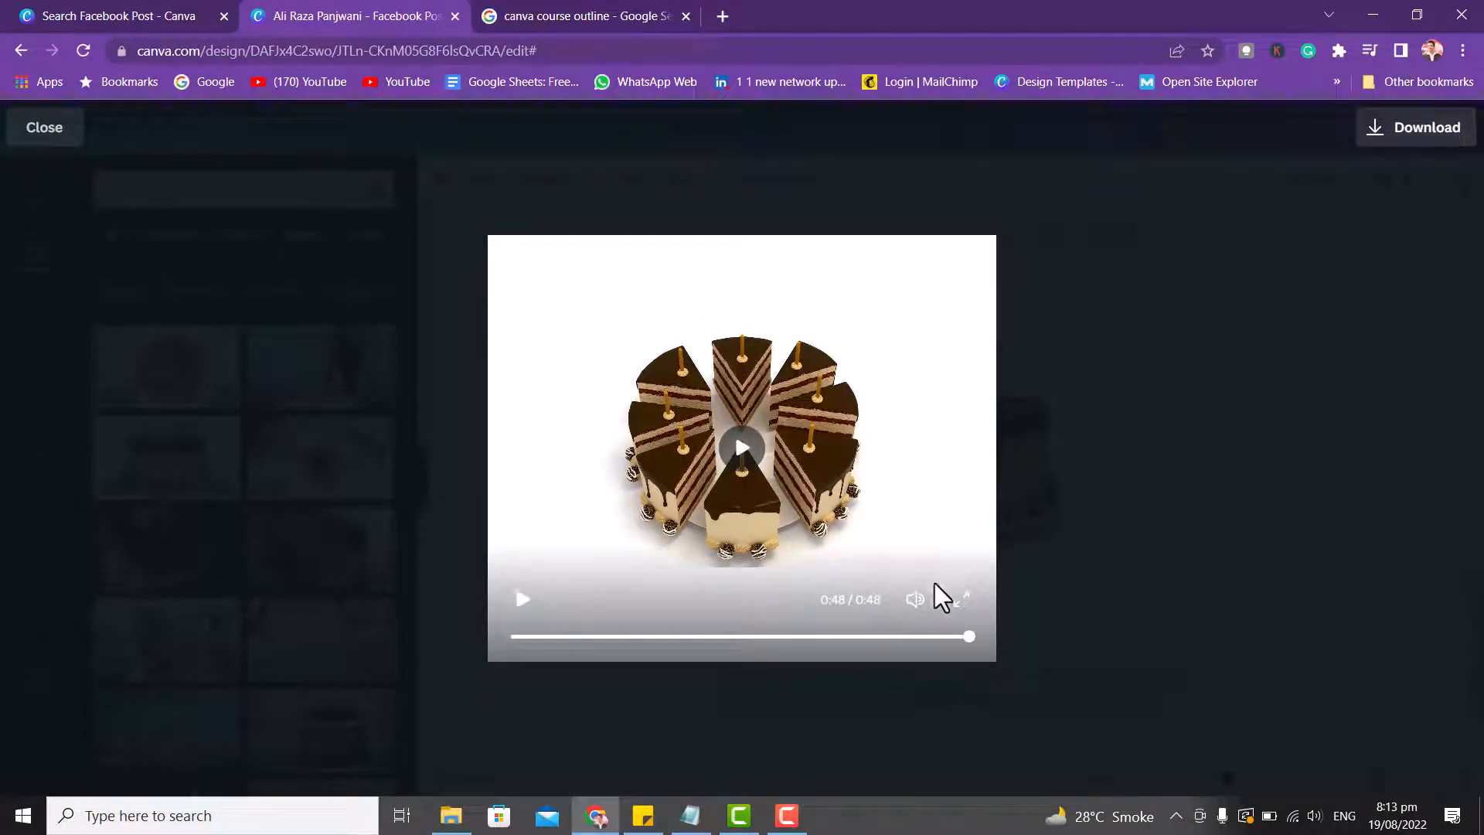
pyautogui.click(964, 597)
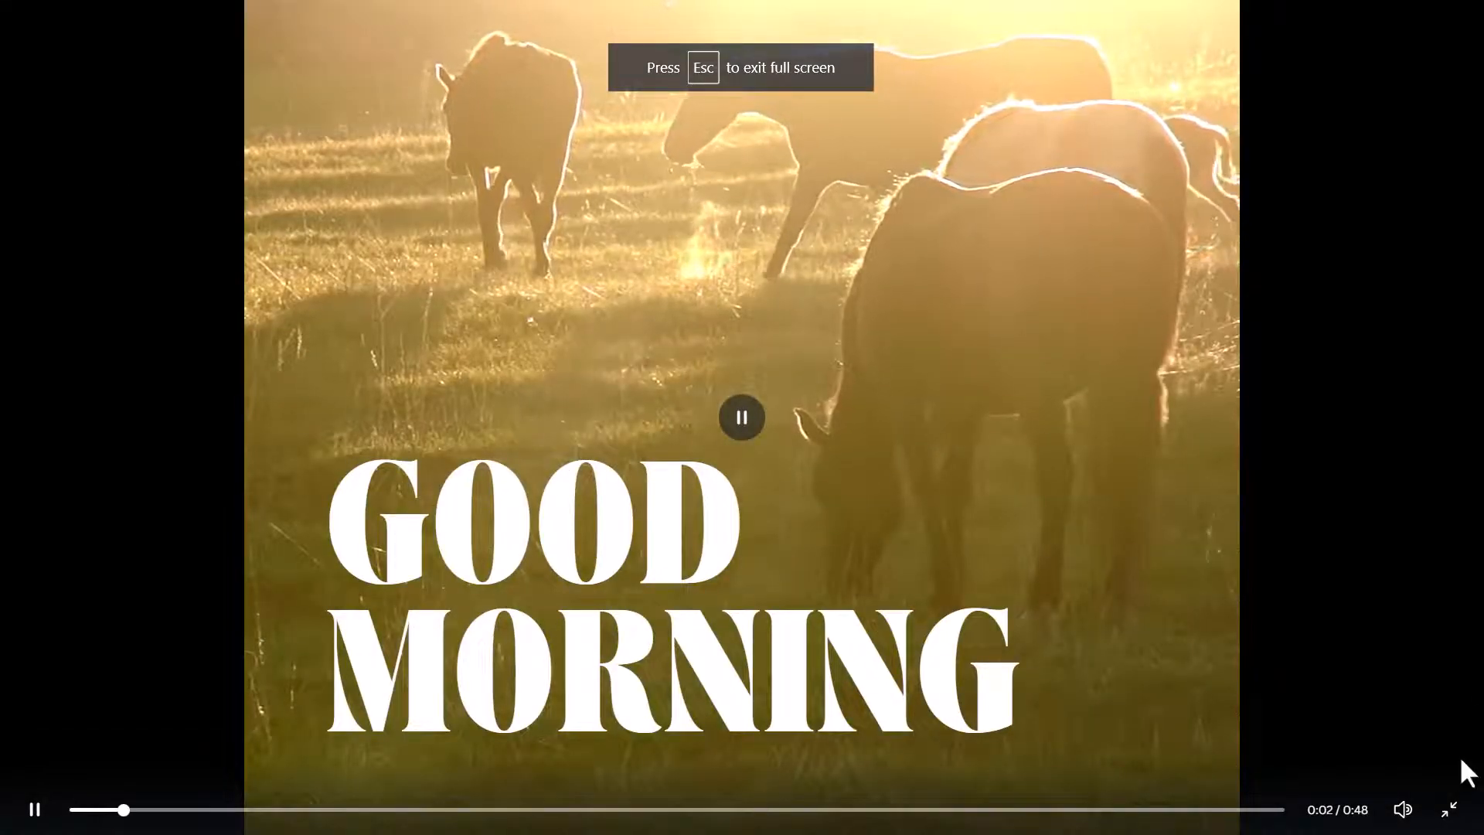
pyautogui.click(1448, 809)
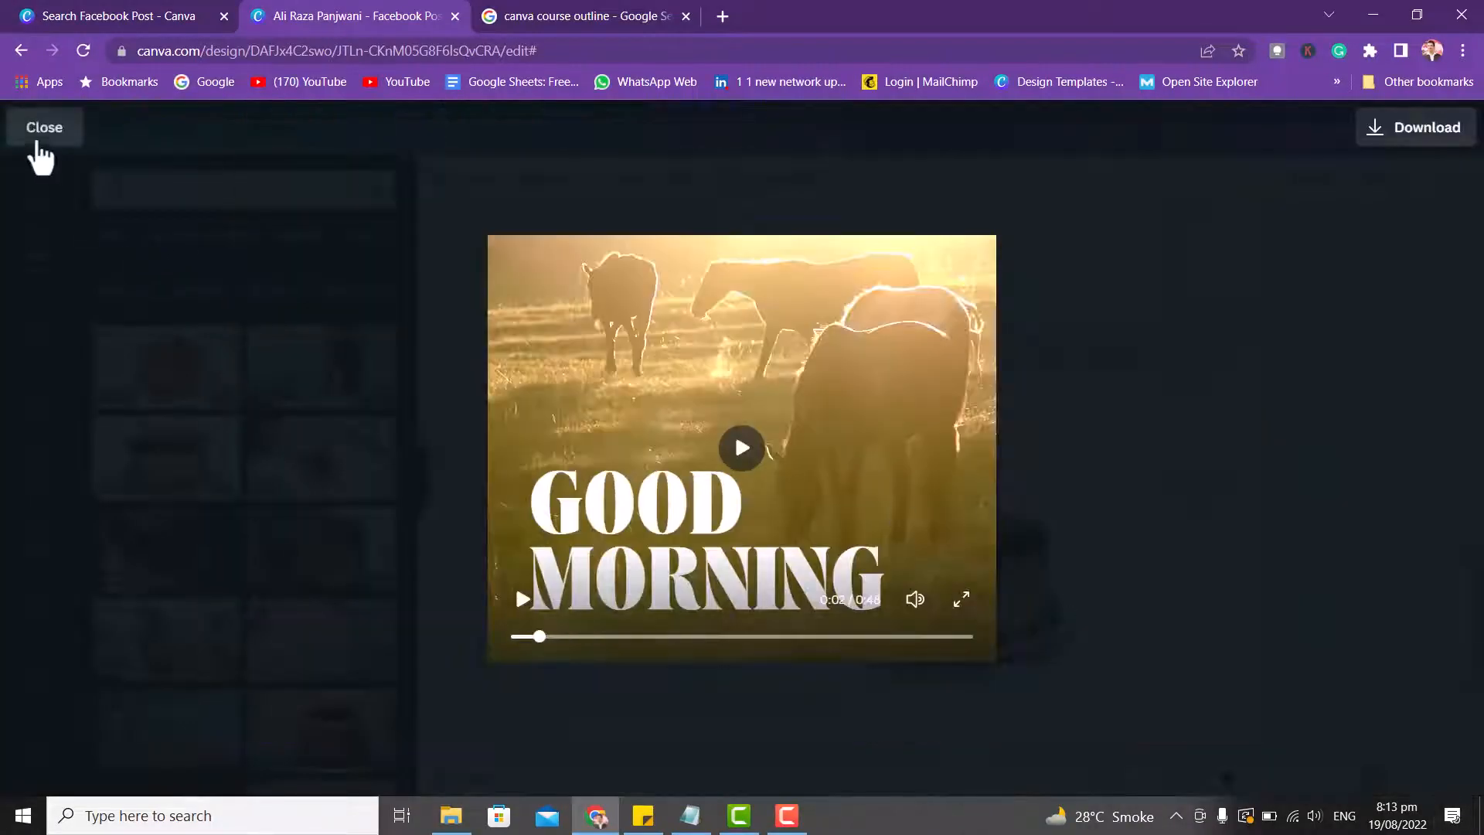
pyautogui.click(39, 133)
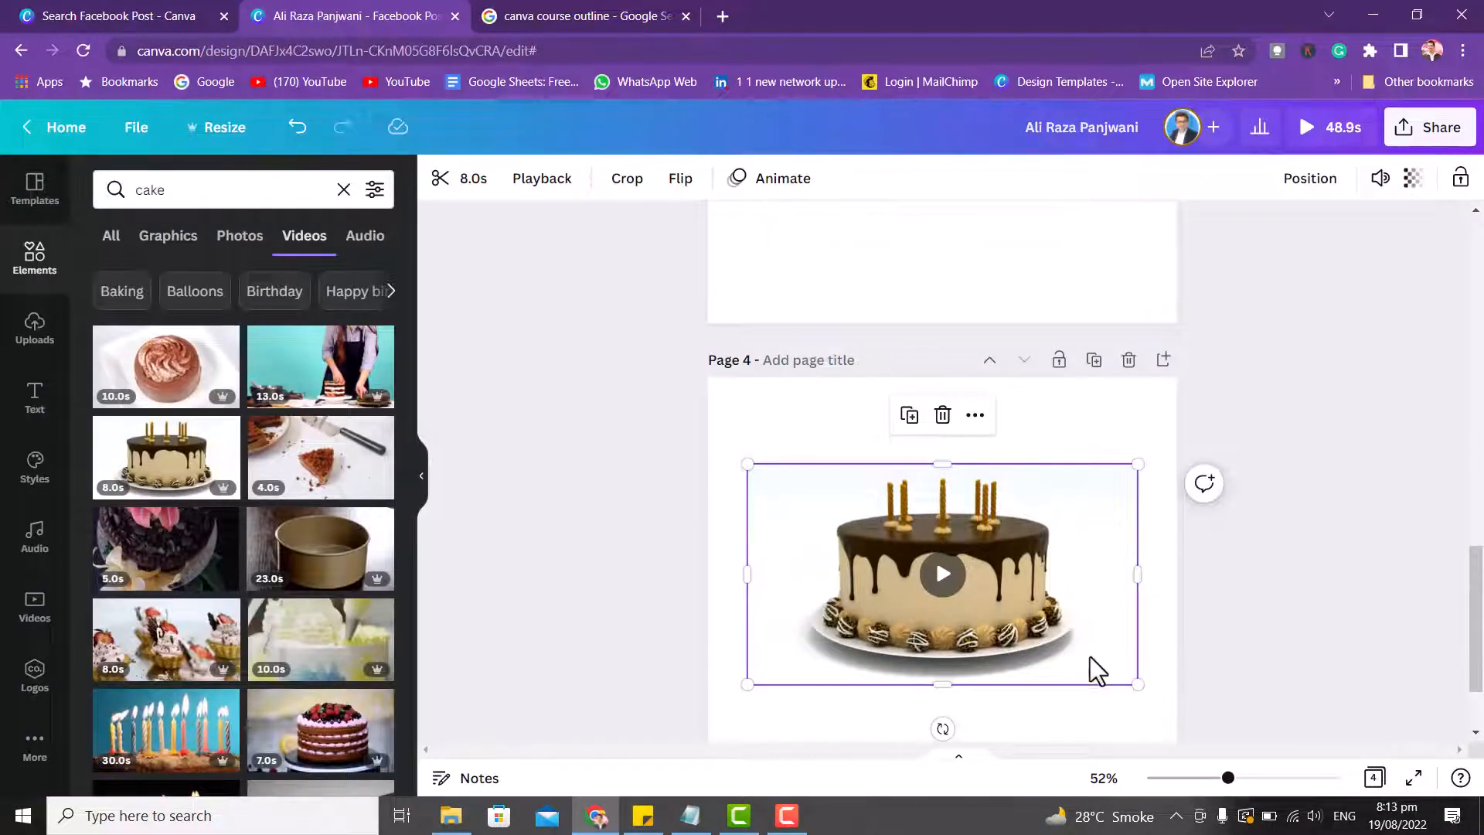
# Add a blank Page 5 after the cake page and bring back the 'video' template results.
pyautogui.scroll(-3, 1298, 610)
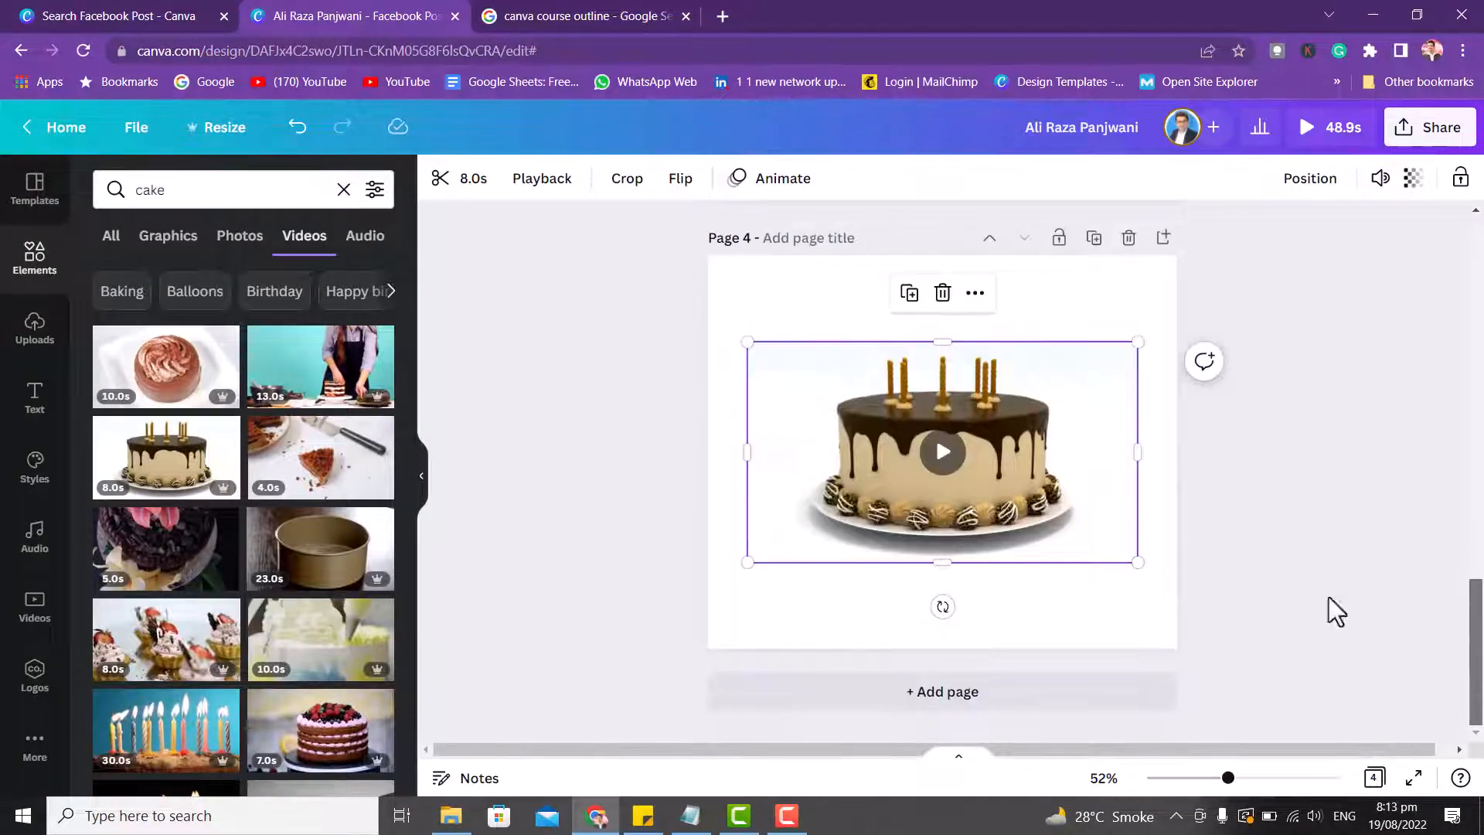
pyautogui.click(874, 610)
pyautogui.click(864, 688)
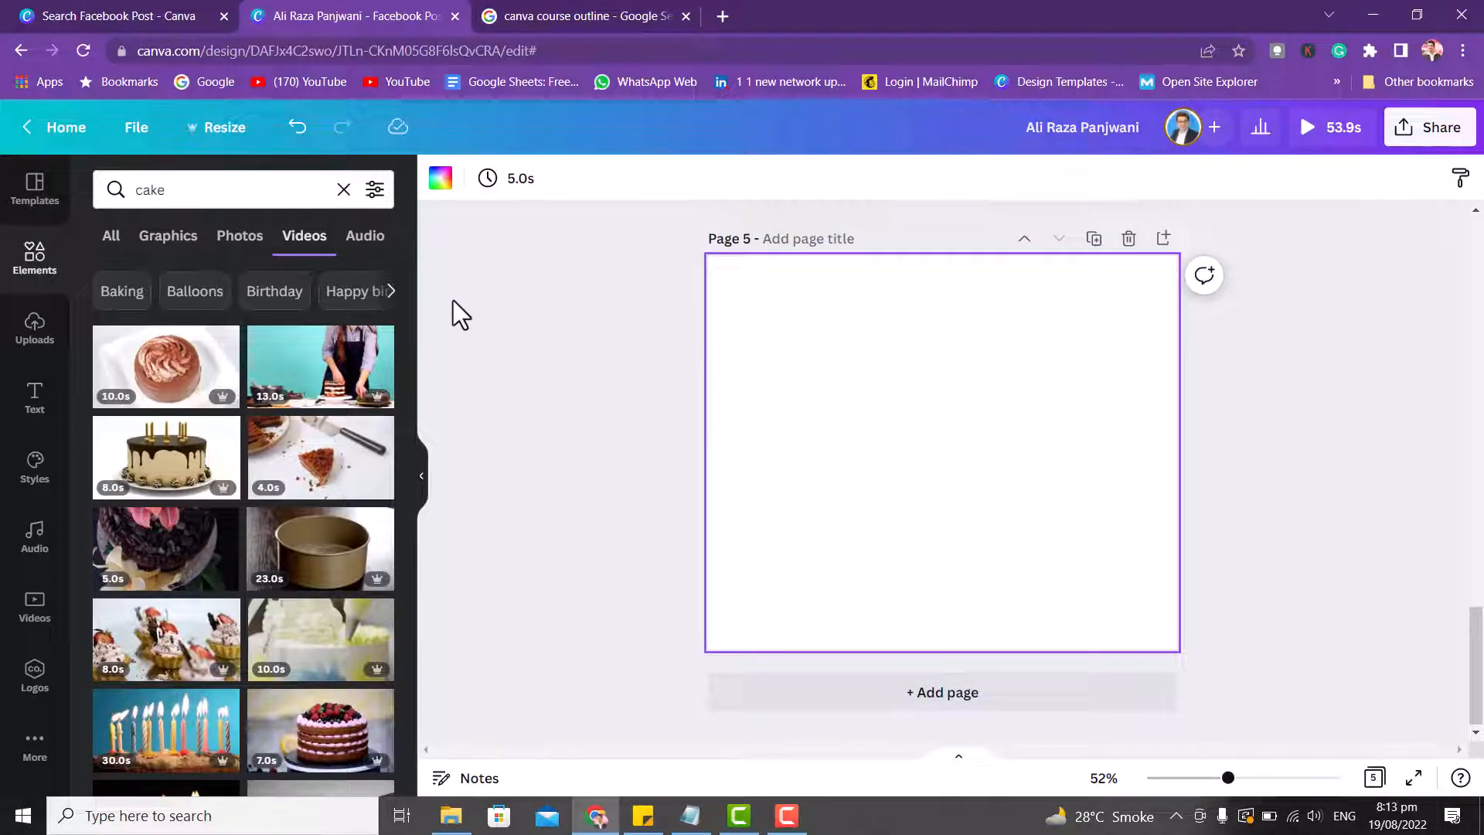
pyautogui.click(34, 193)
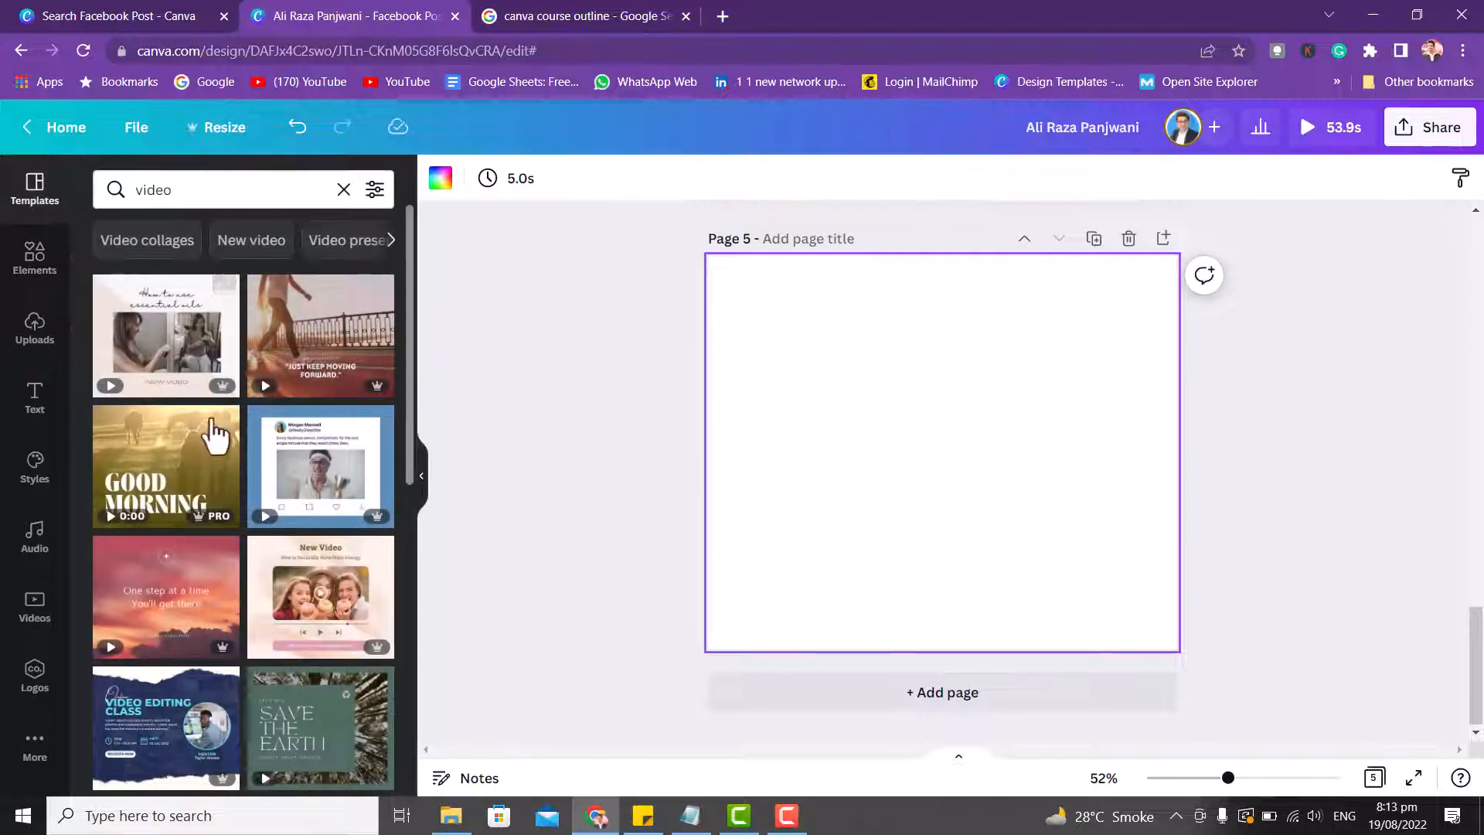
# Apply the tweet-style video template to Page 5 and replace its author name with the designer's name.
pyautogui.click(309, 475)
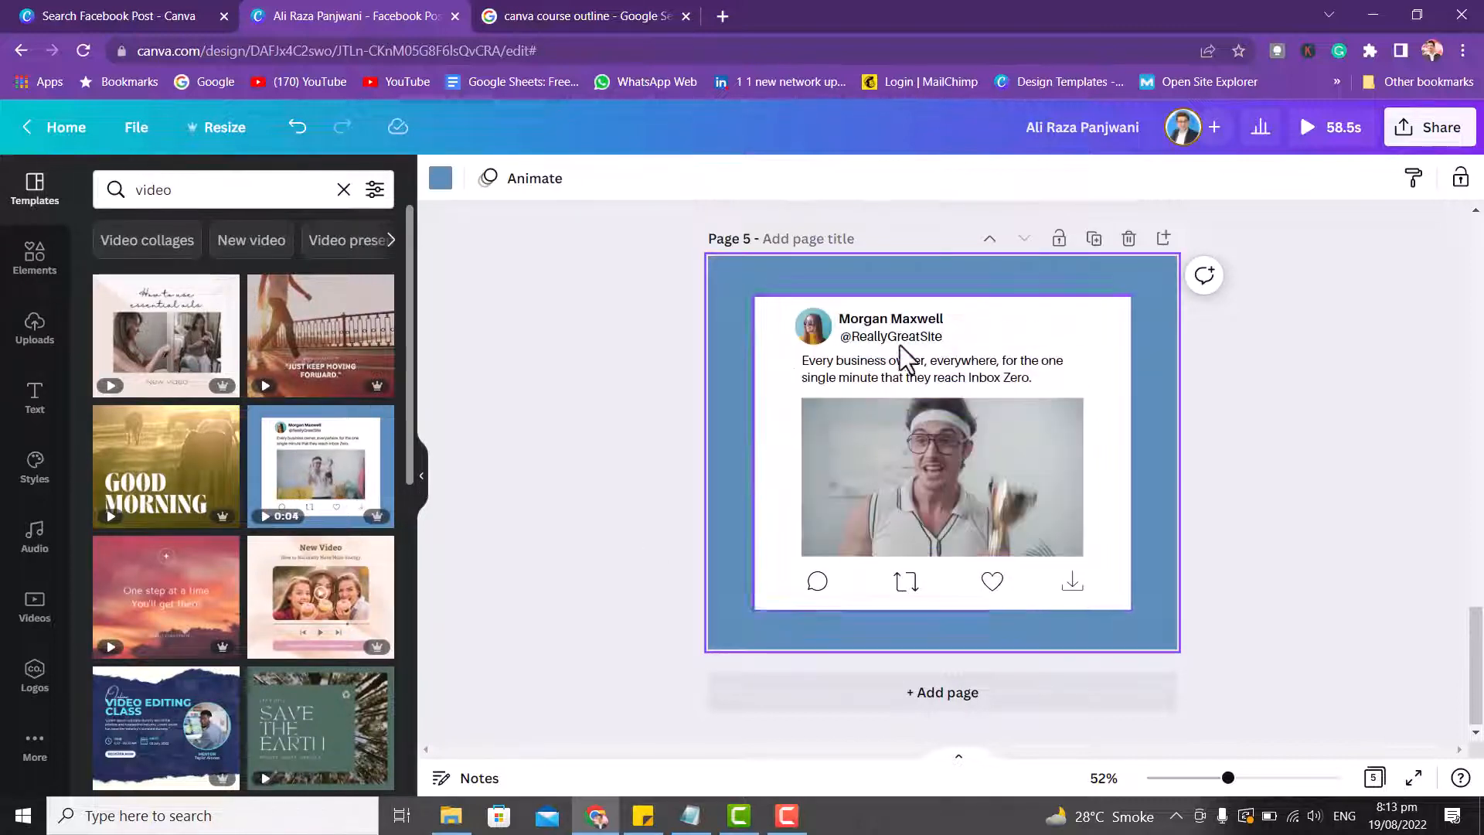
pyautogui.doubleClick(877, 319)
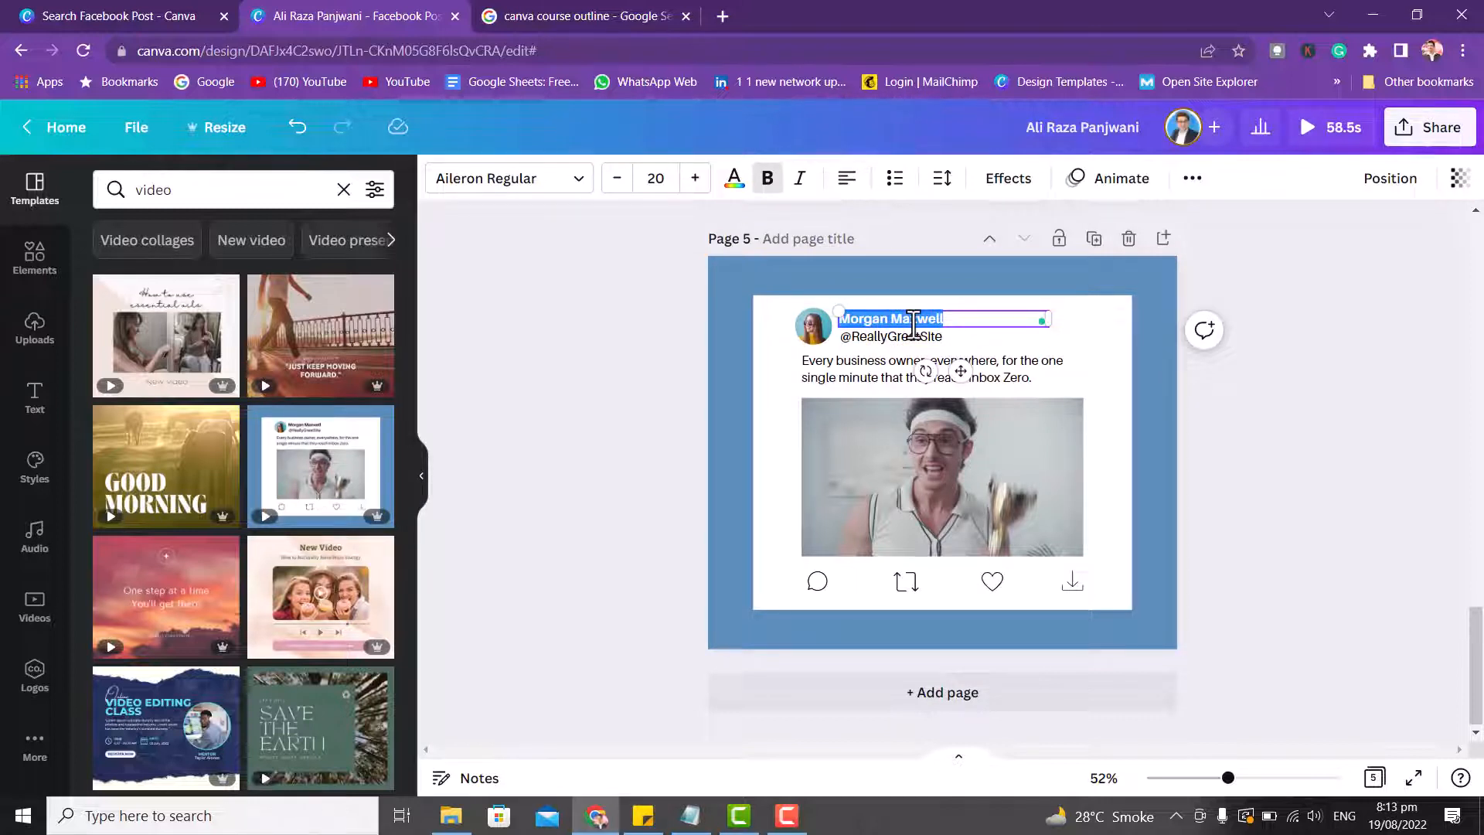
pyautogui.write('Ali')
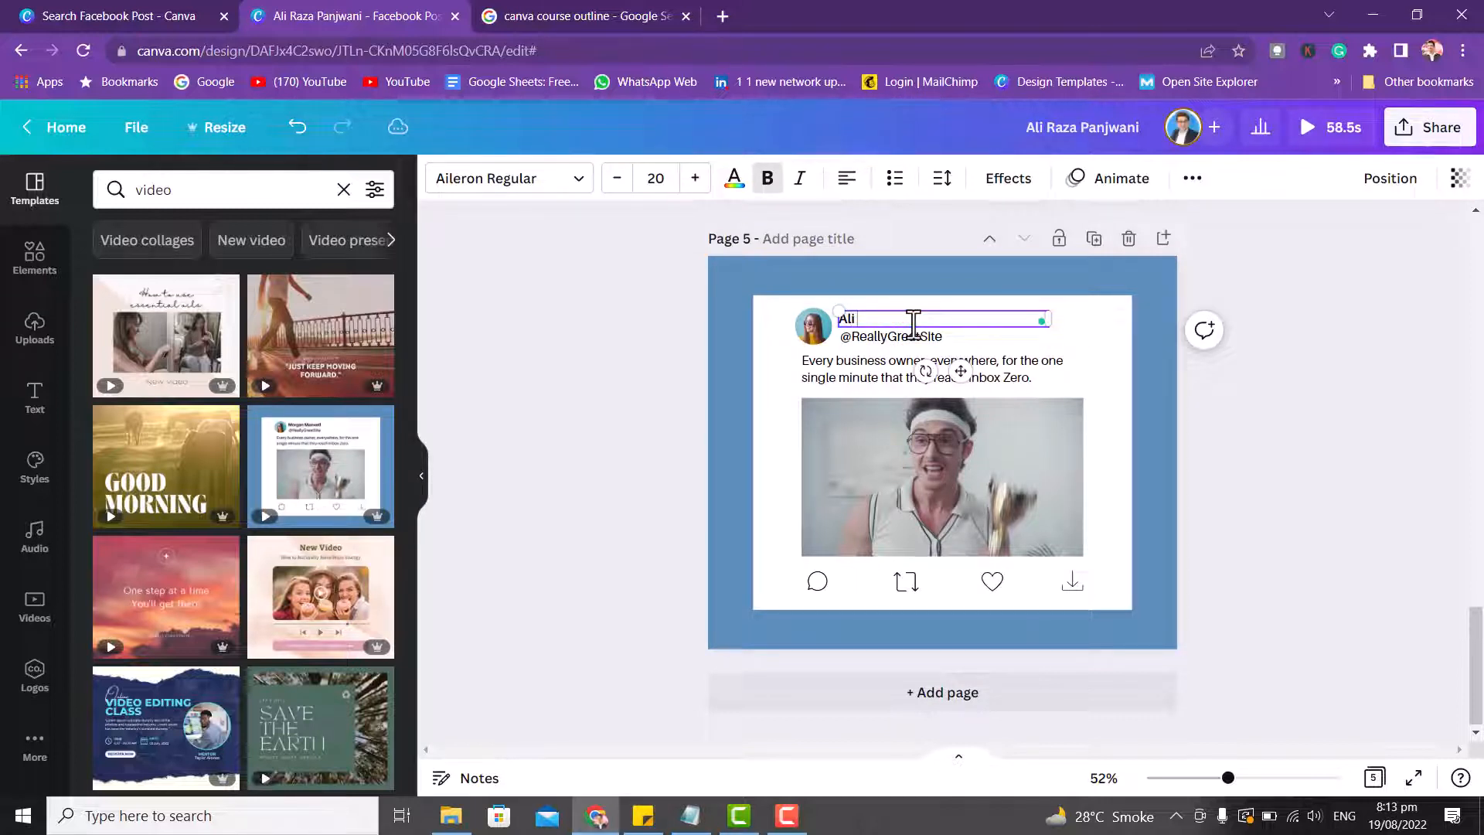
pyautogui.write(' Raza Panjwani')
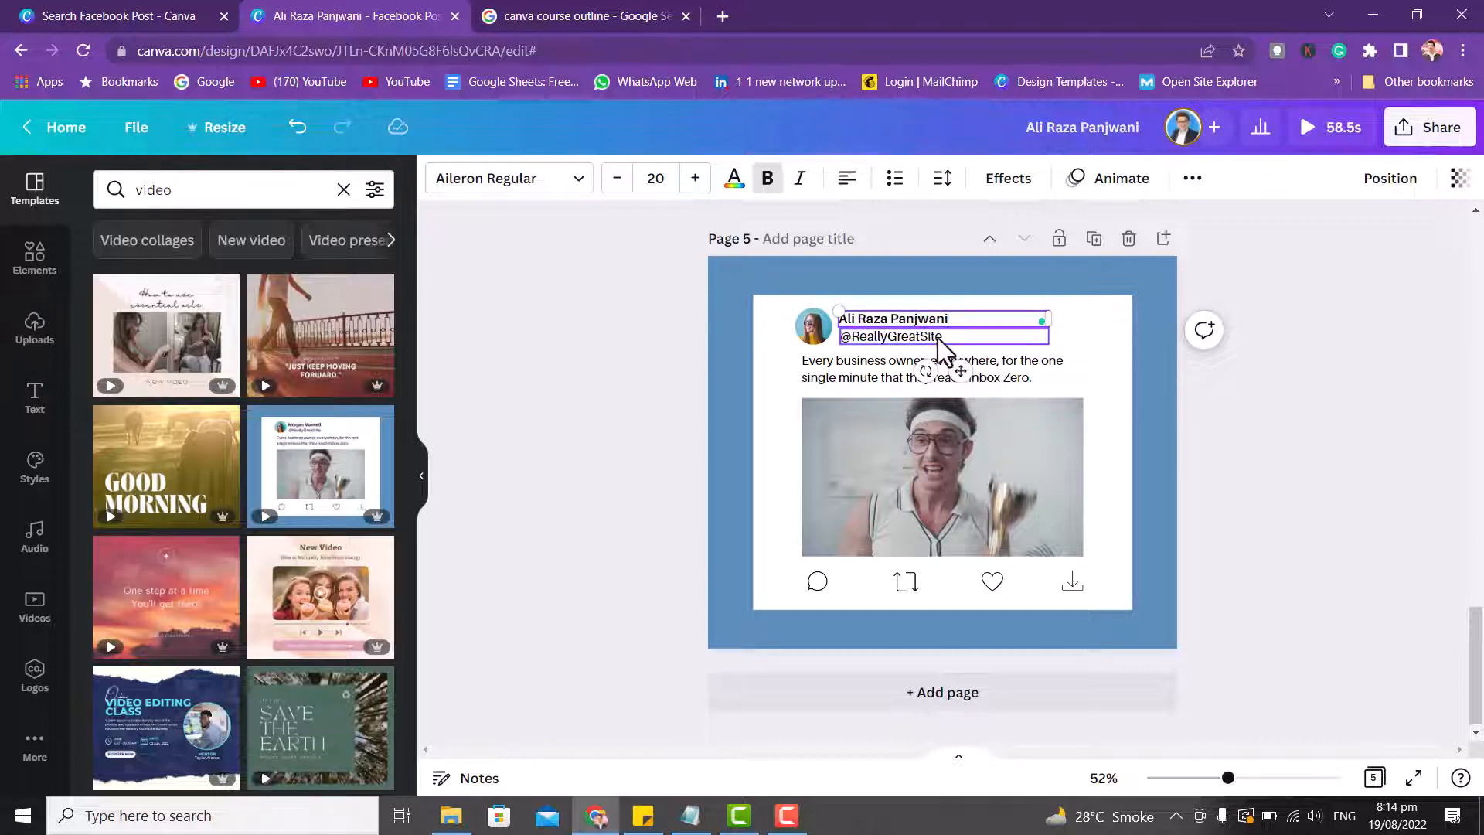
# Replace the text after the @ sign with the designer's own handle.
pyautogui.click(948, 337)
pyautogui.doubleClick(951, 338)
pyautogui.moveTo(956, 338); pyautogui.dragTo(869, 340)
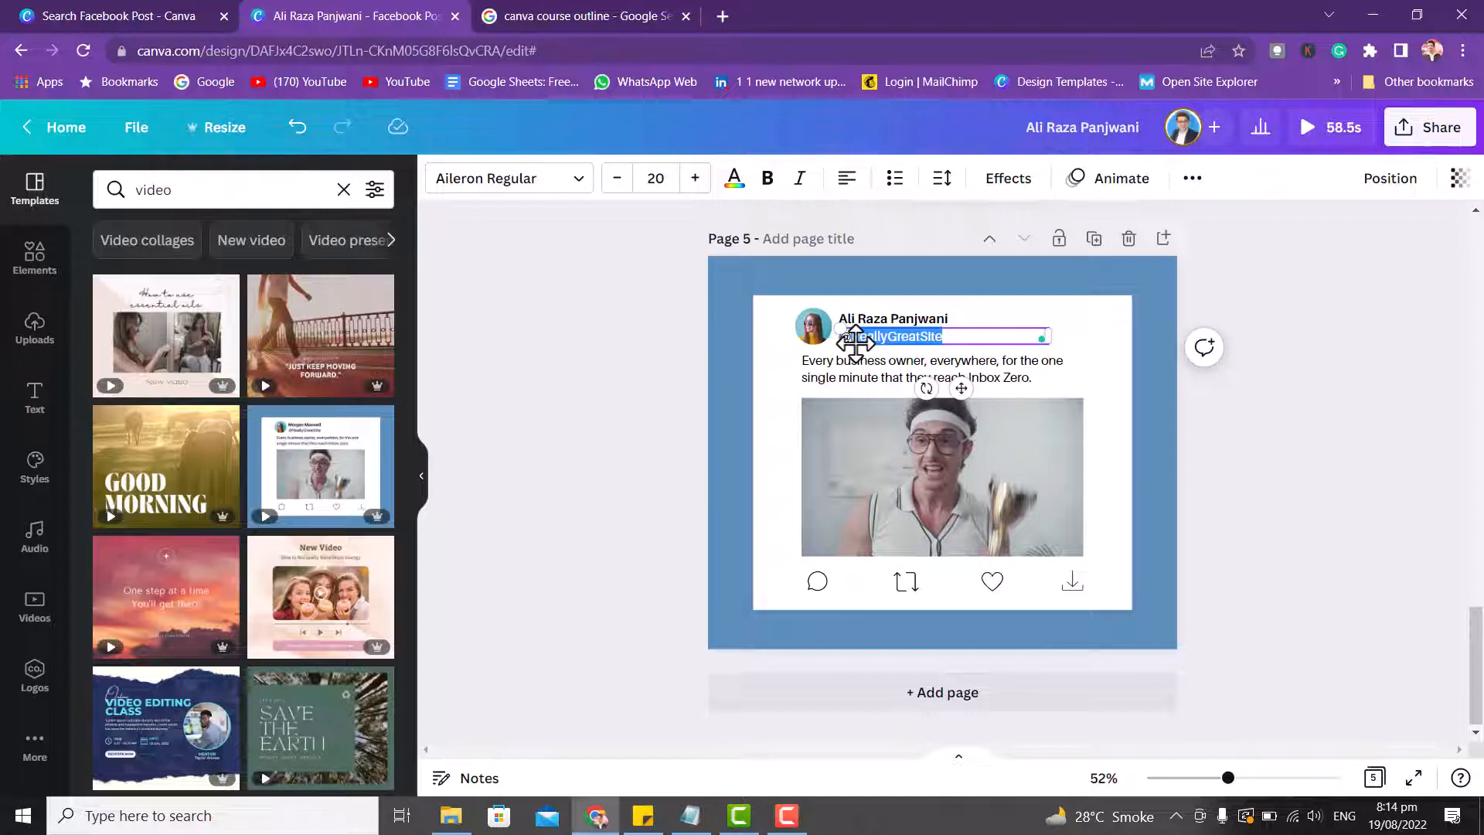
pyautogui.write('alirazapanjwani')
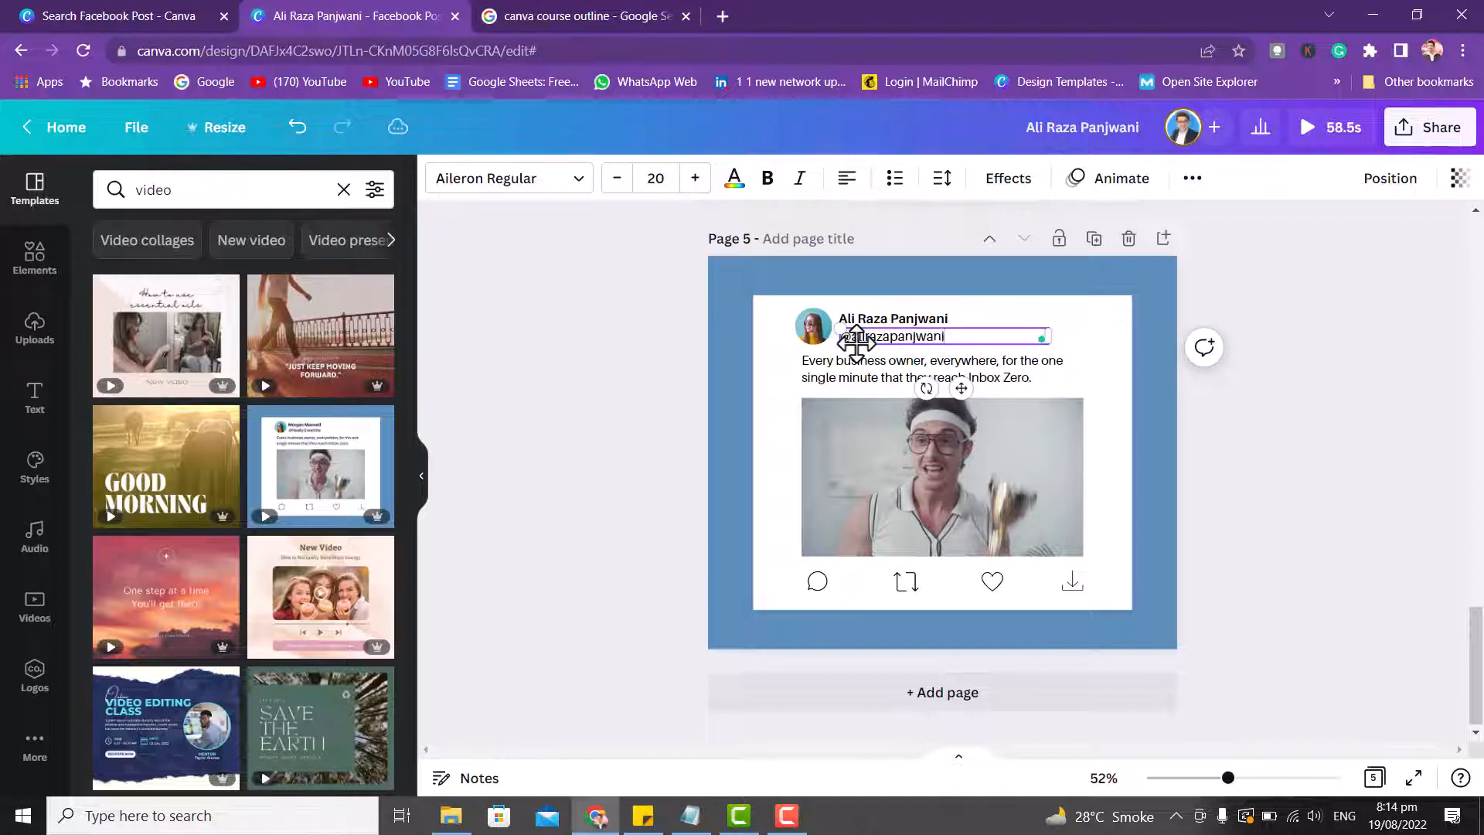
pyautogui.click(762, 317)
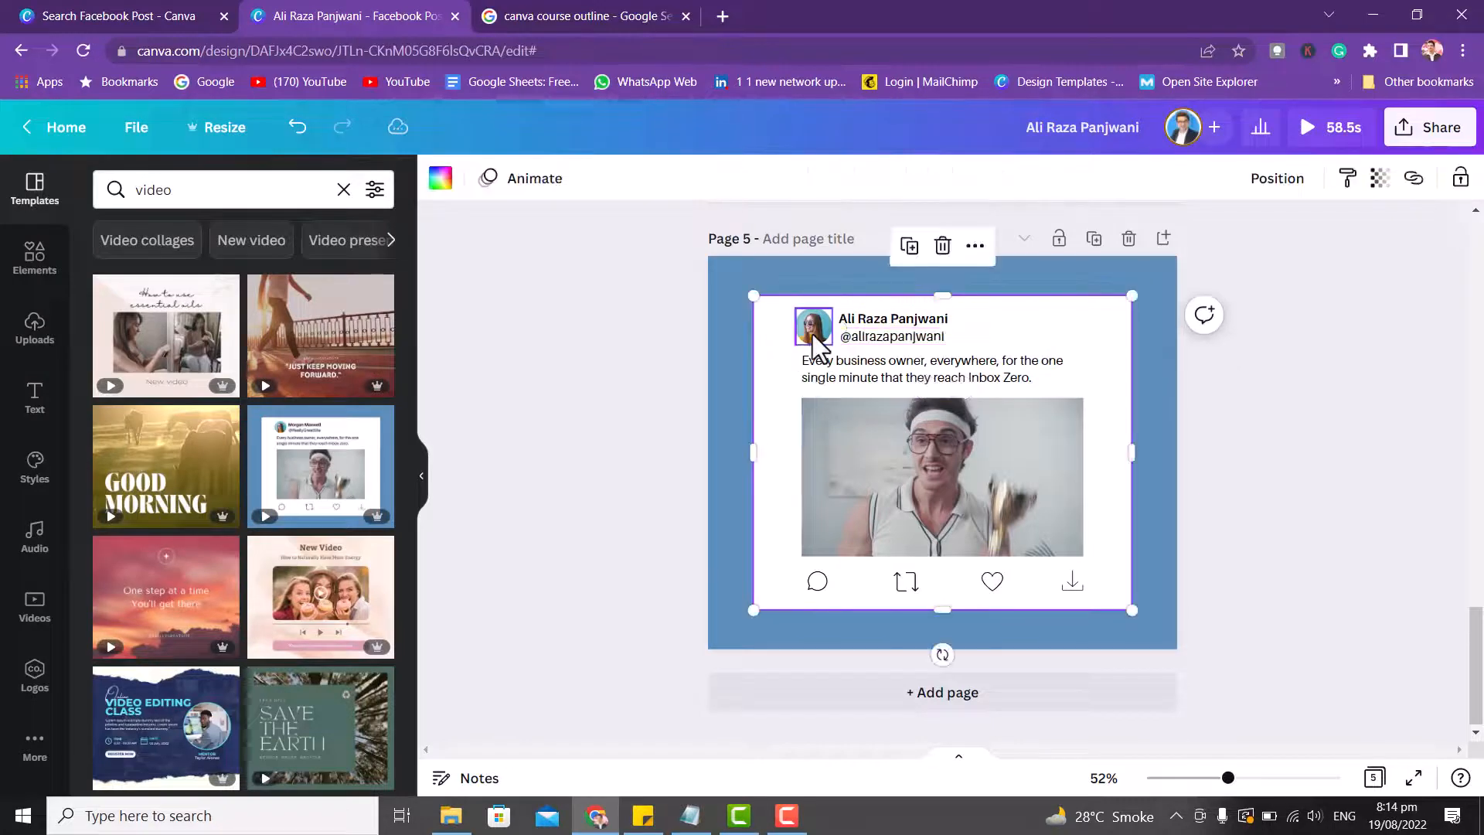
# Try an uploaded cut-out photo in the round profile picture frame, then undo it.
pyautogui.click(809, 337)
pyautogui.click(31, 352)
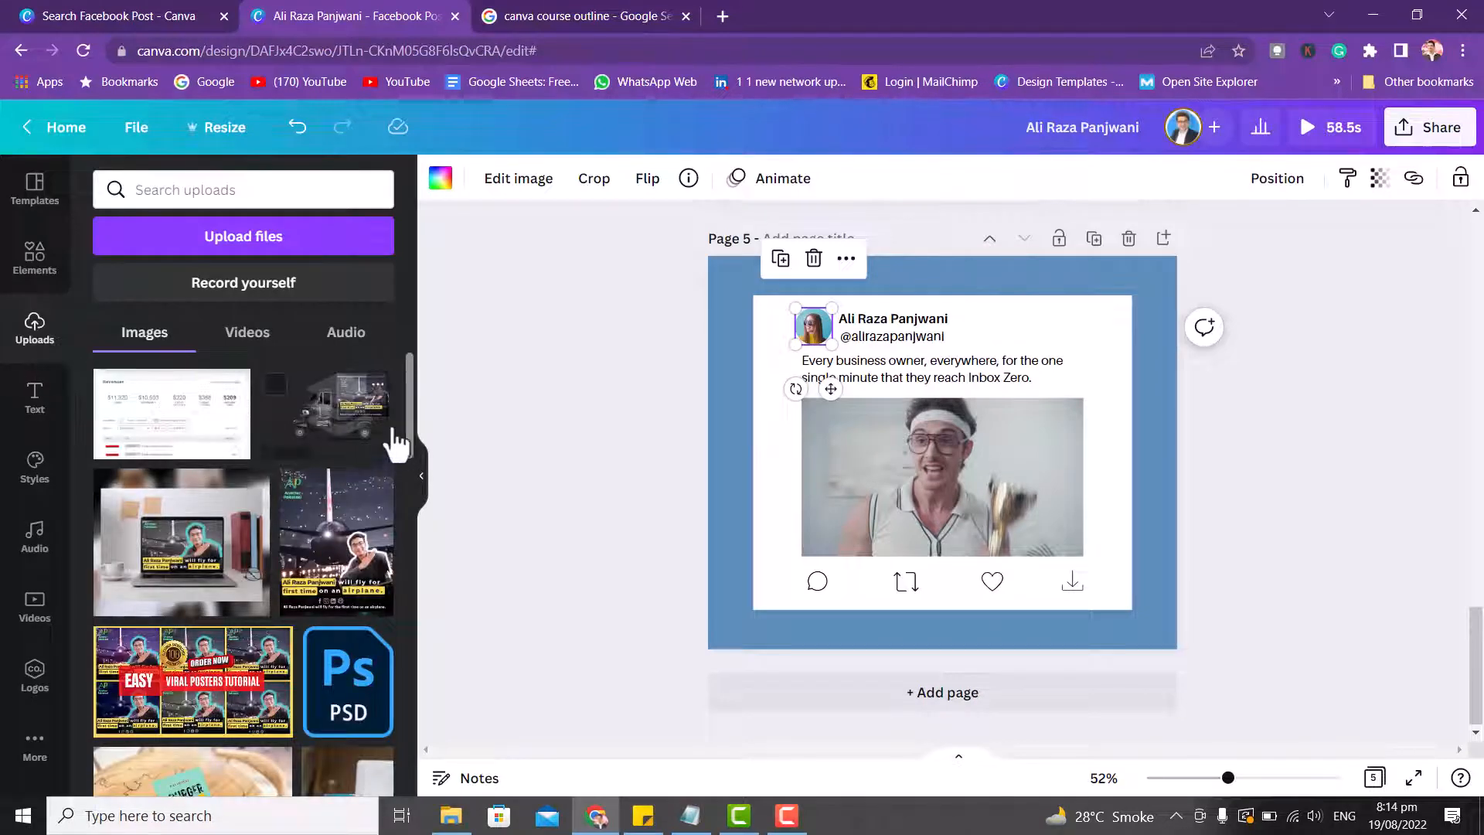
pyautogui.moveTo(406, 419); pyautogui.dragTo(461, 735)
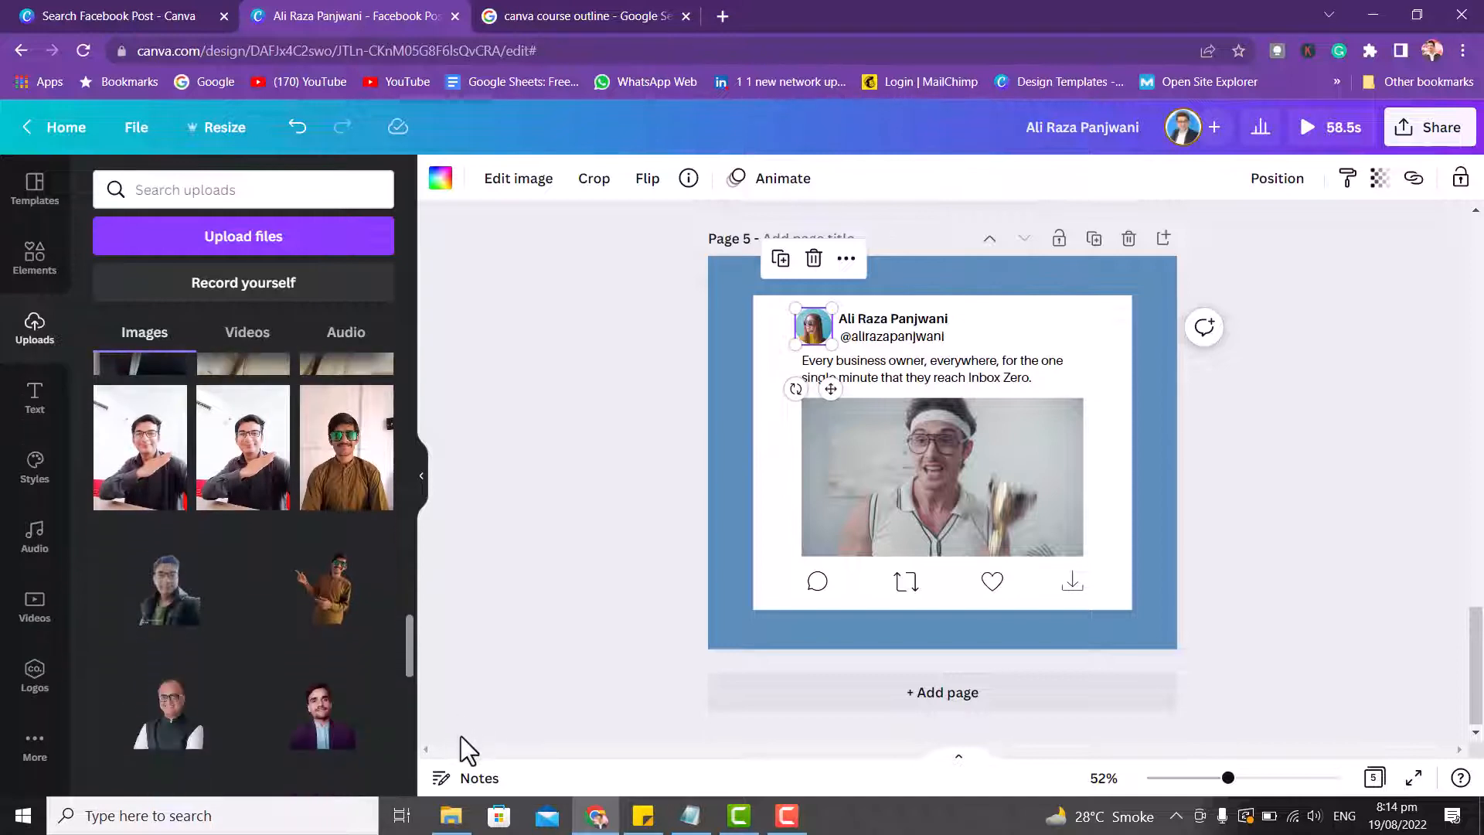
pyautogui.moveTo(155, 636); pyautogui.dragTo(813, 332)
pyautogui.doubleClick(814, 333)
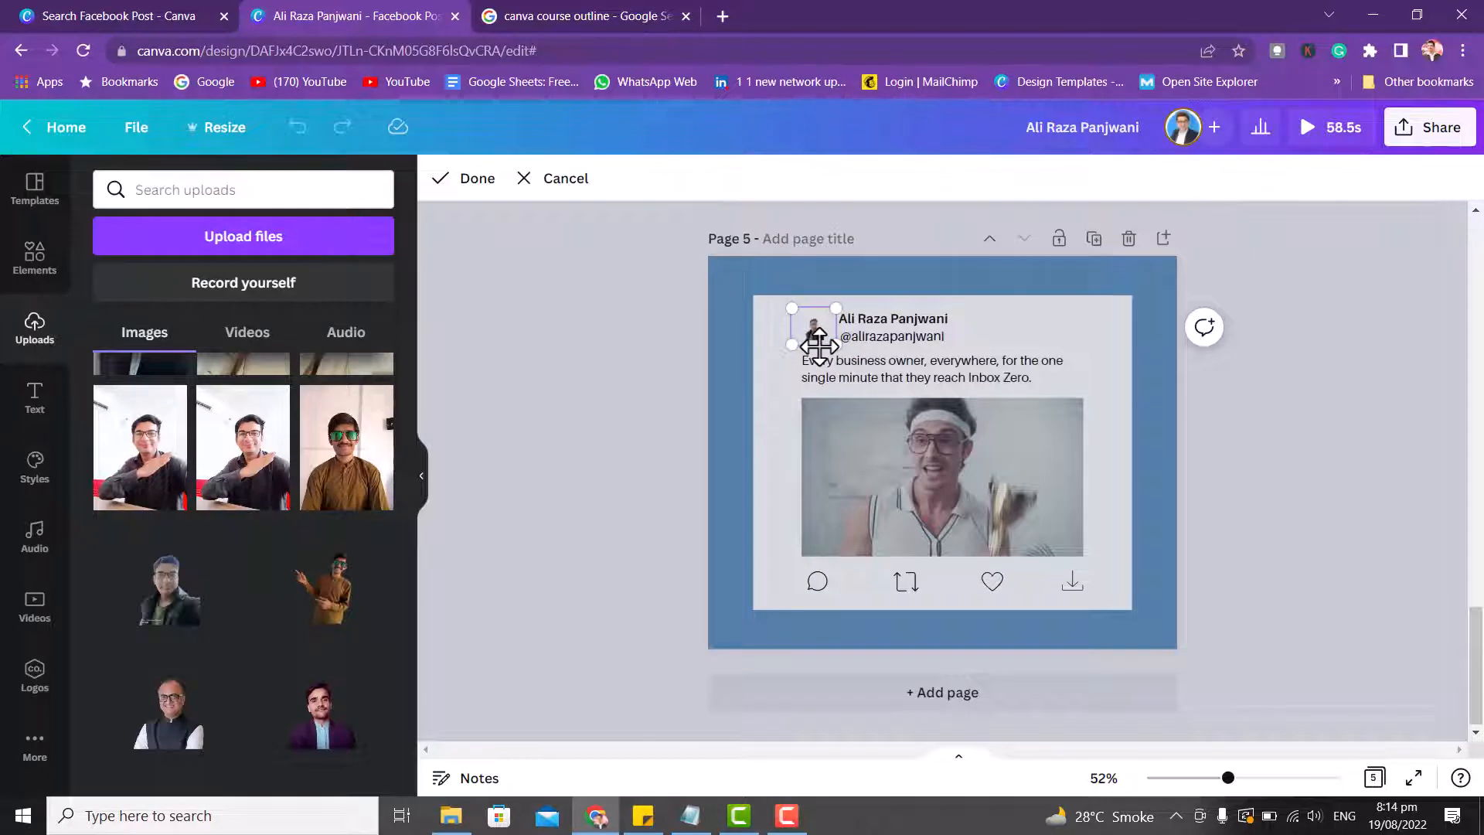
pyautogui.click(698, 317)
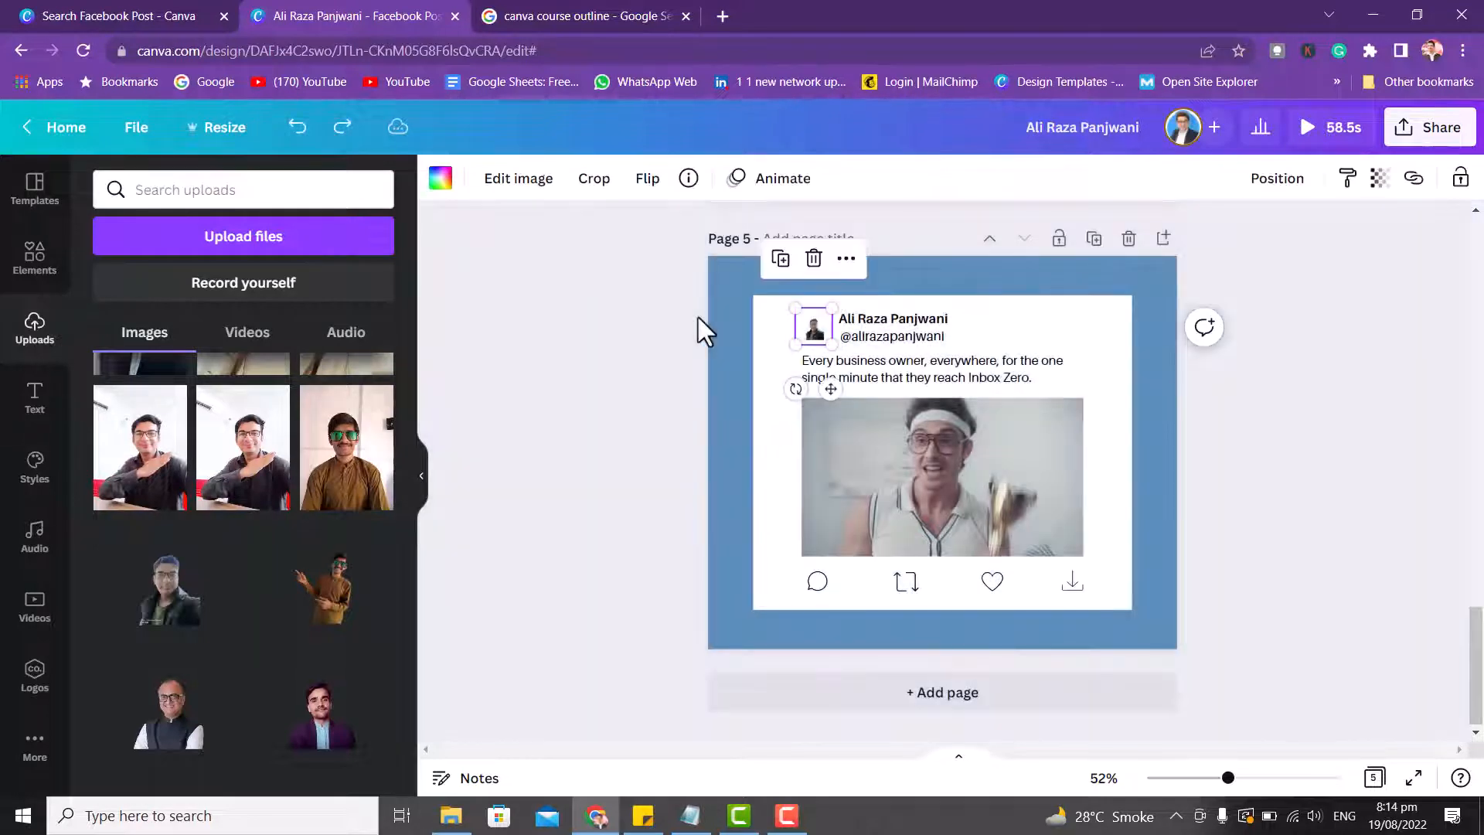
pyautogui.hotkey('ctrl', 'z')
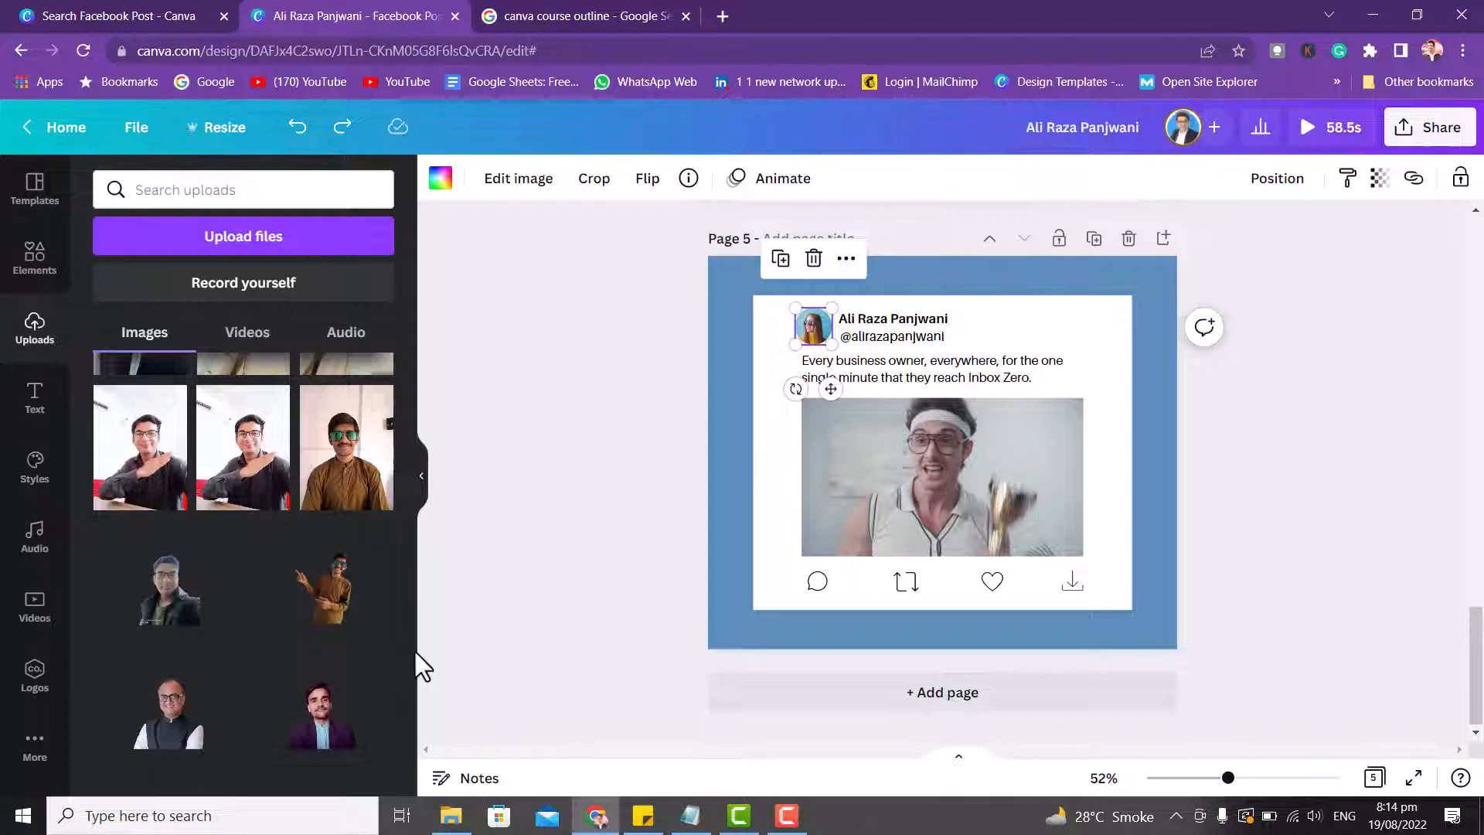
# Upload the ring-lit portrait photo from the Fiverr examples folder.
pyautogui.moveTo(405, 648); pyautogui.dragTo(394, 286)
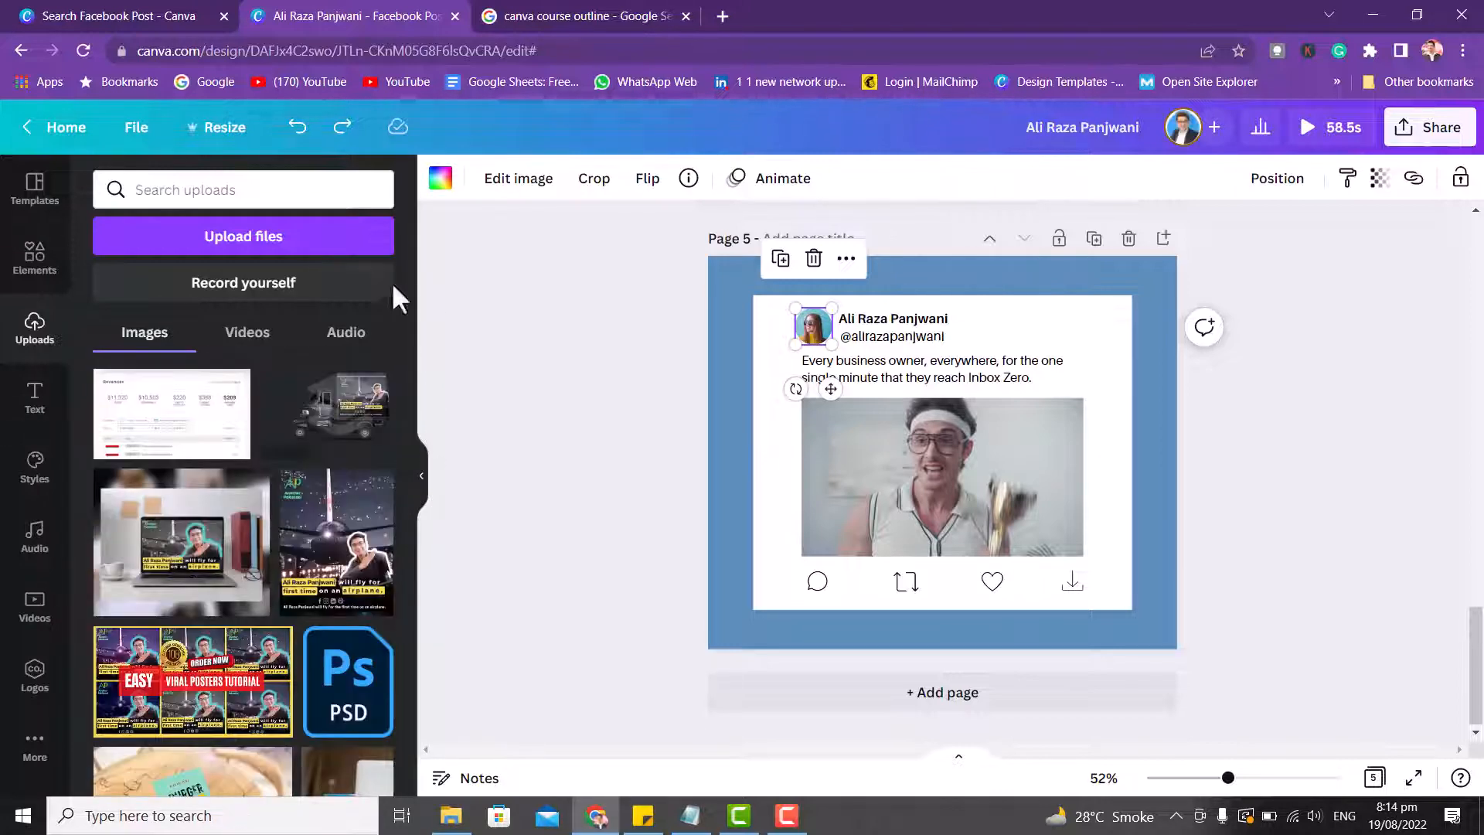
pyautogui.click(285, 255)
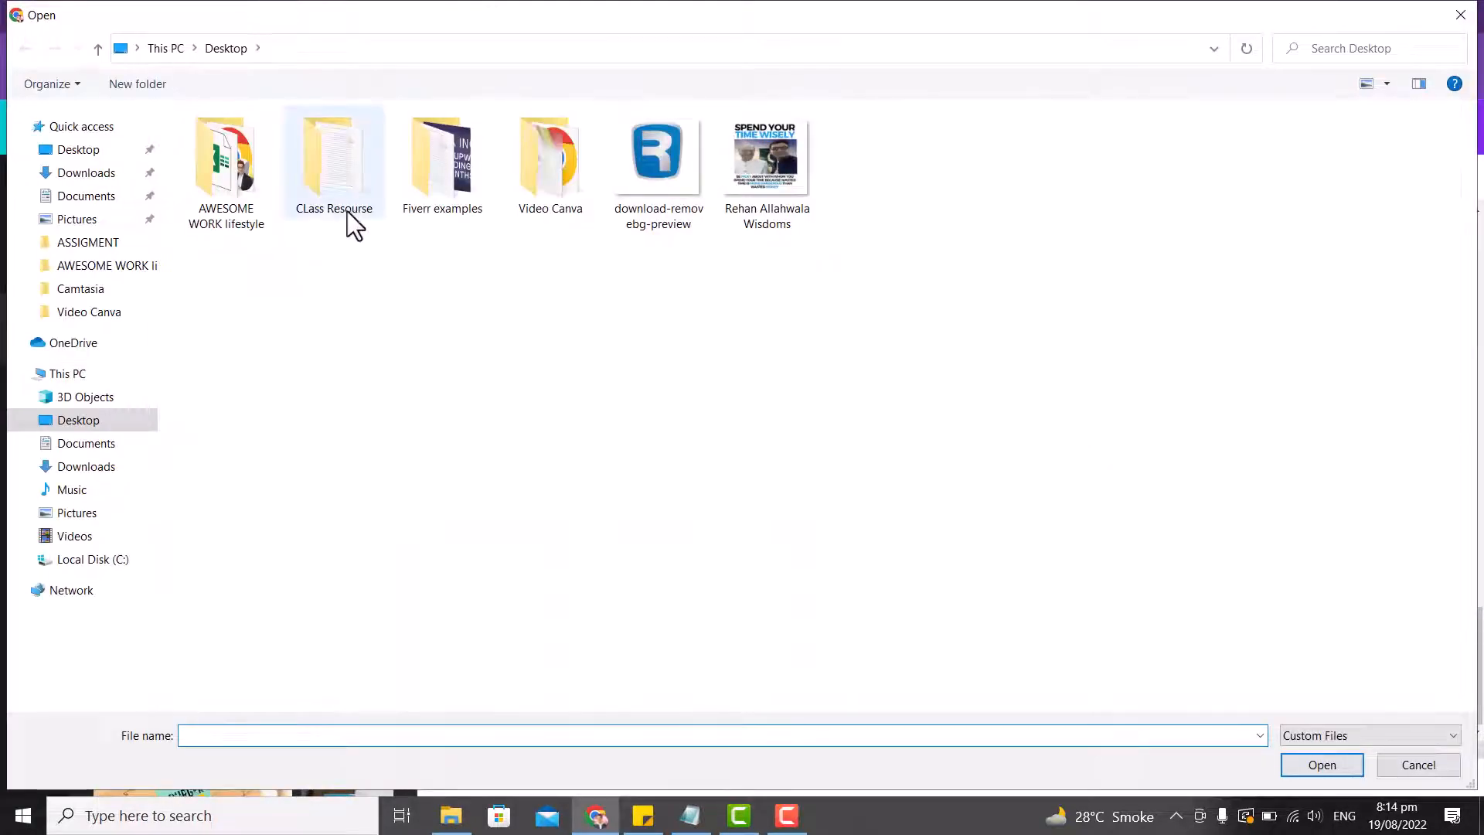
pyautogui.doubleClick(428, 198)
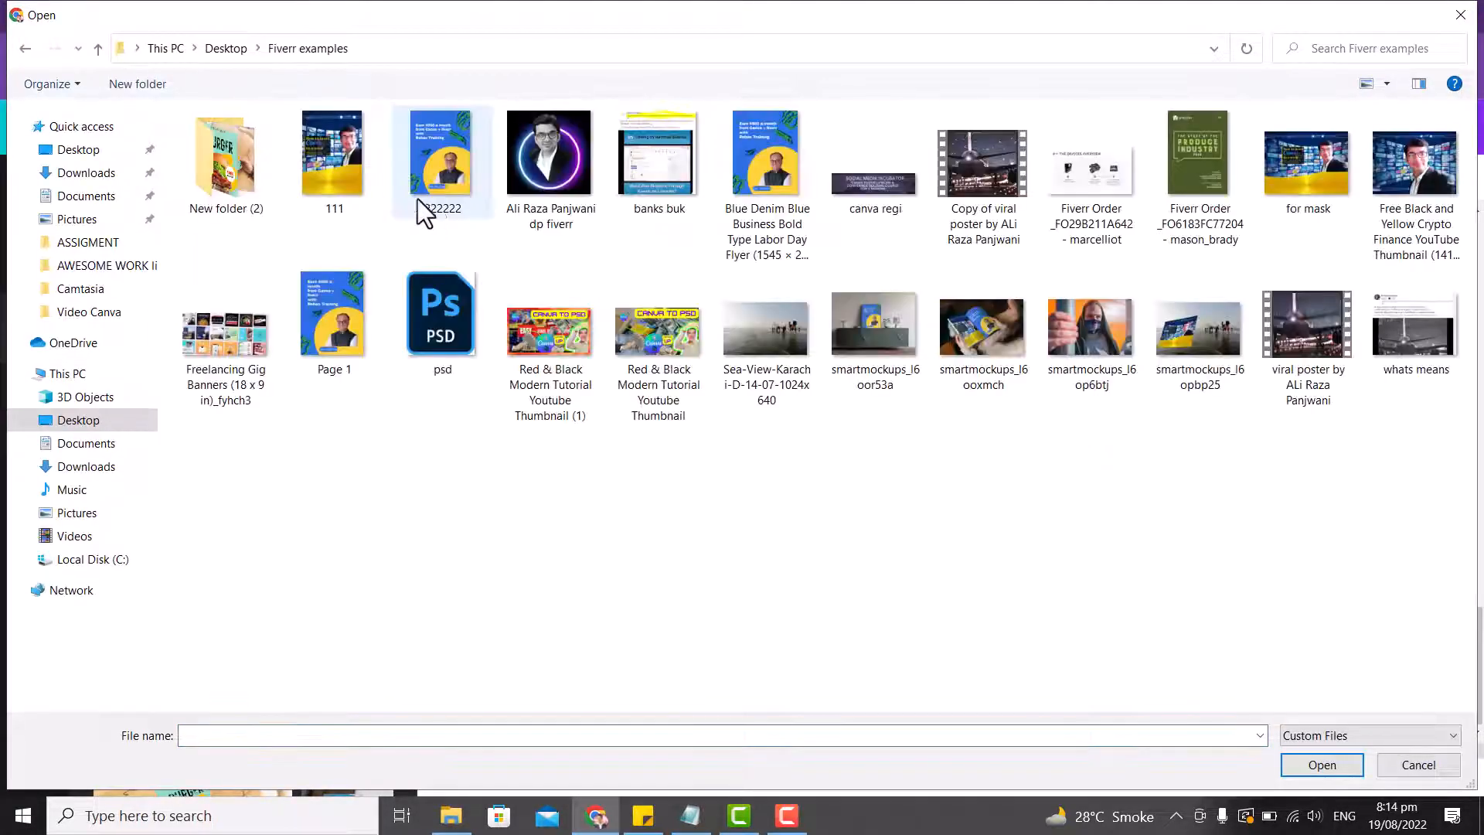
pyautogui.doubleClick(561, 151)
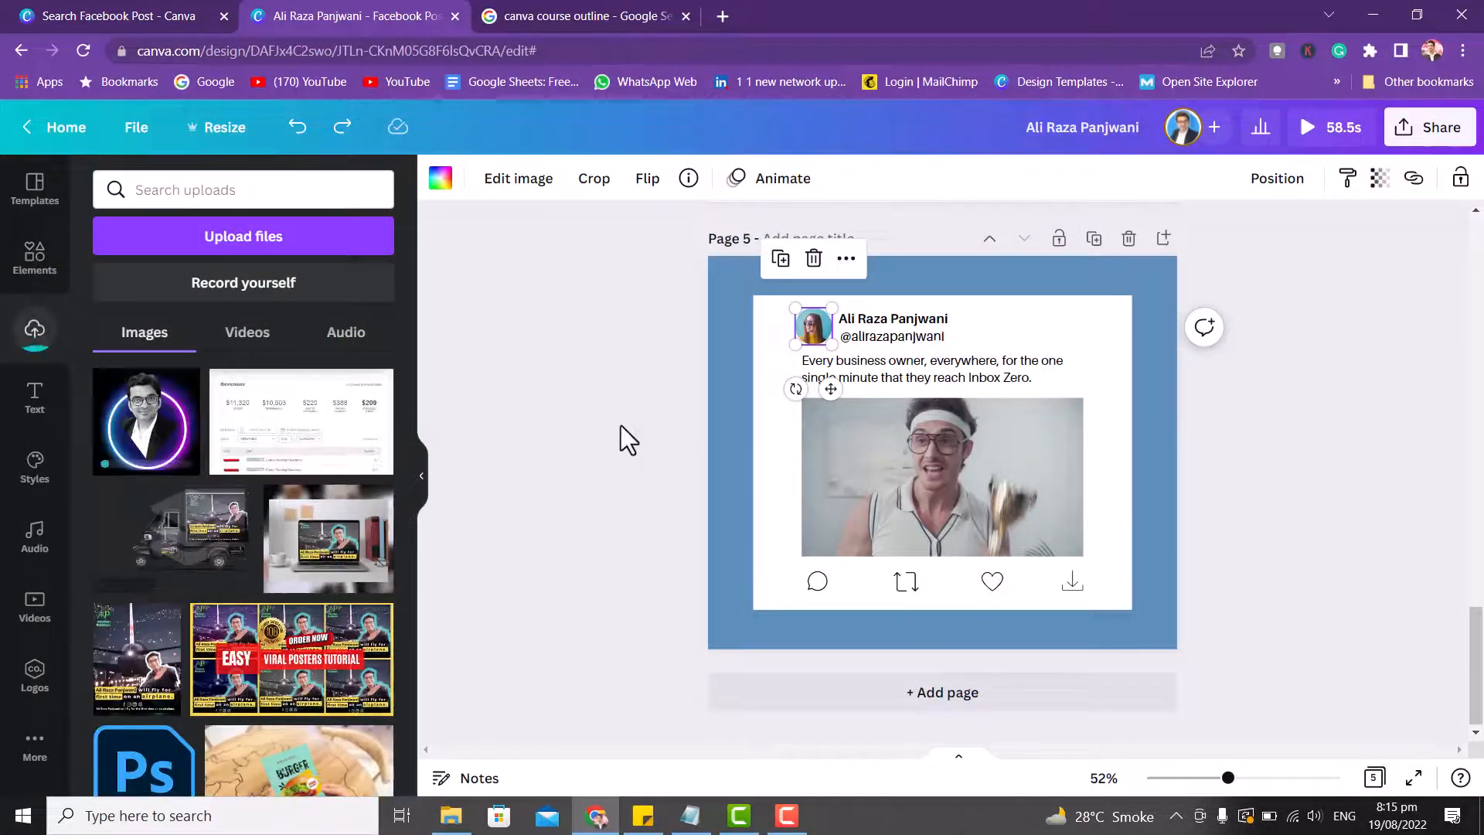
# Set page 5's background to light cyan after trying black and green.
pyautogui.doubleClick(916, 368)
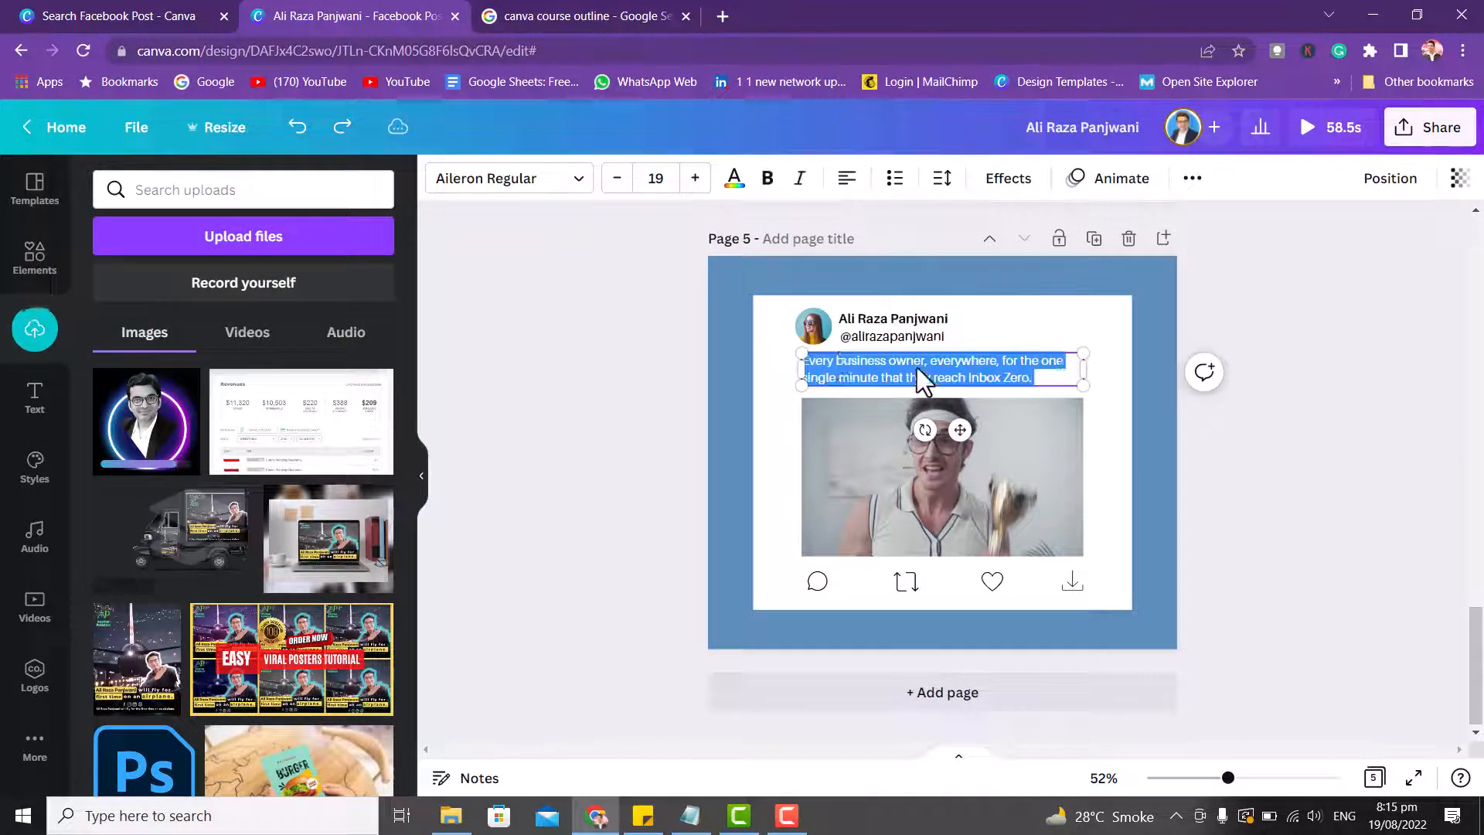
pyautogui.click(929, 516)
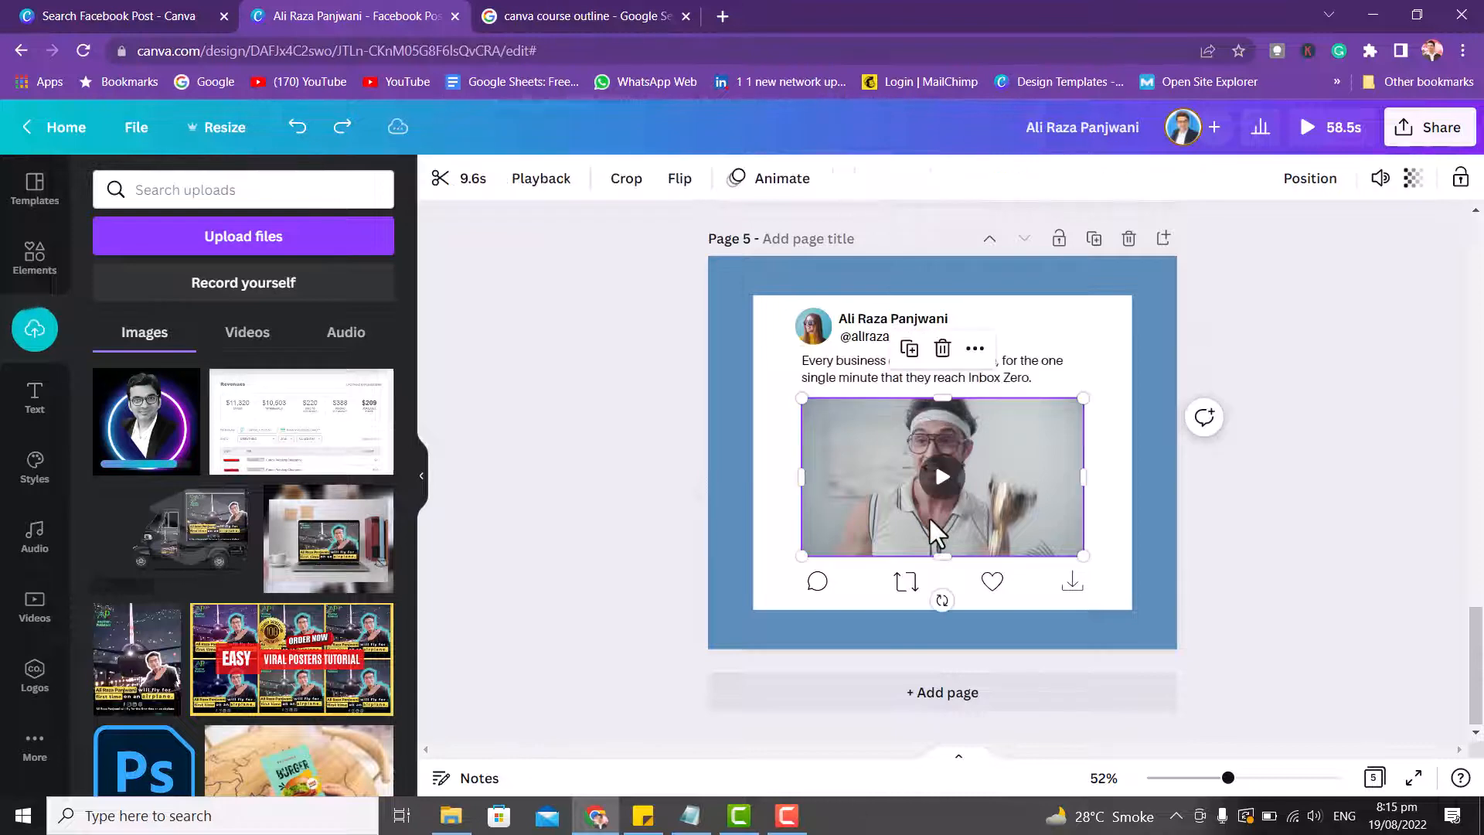
pyautogui.click(719, 379)
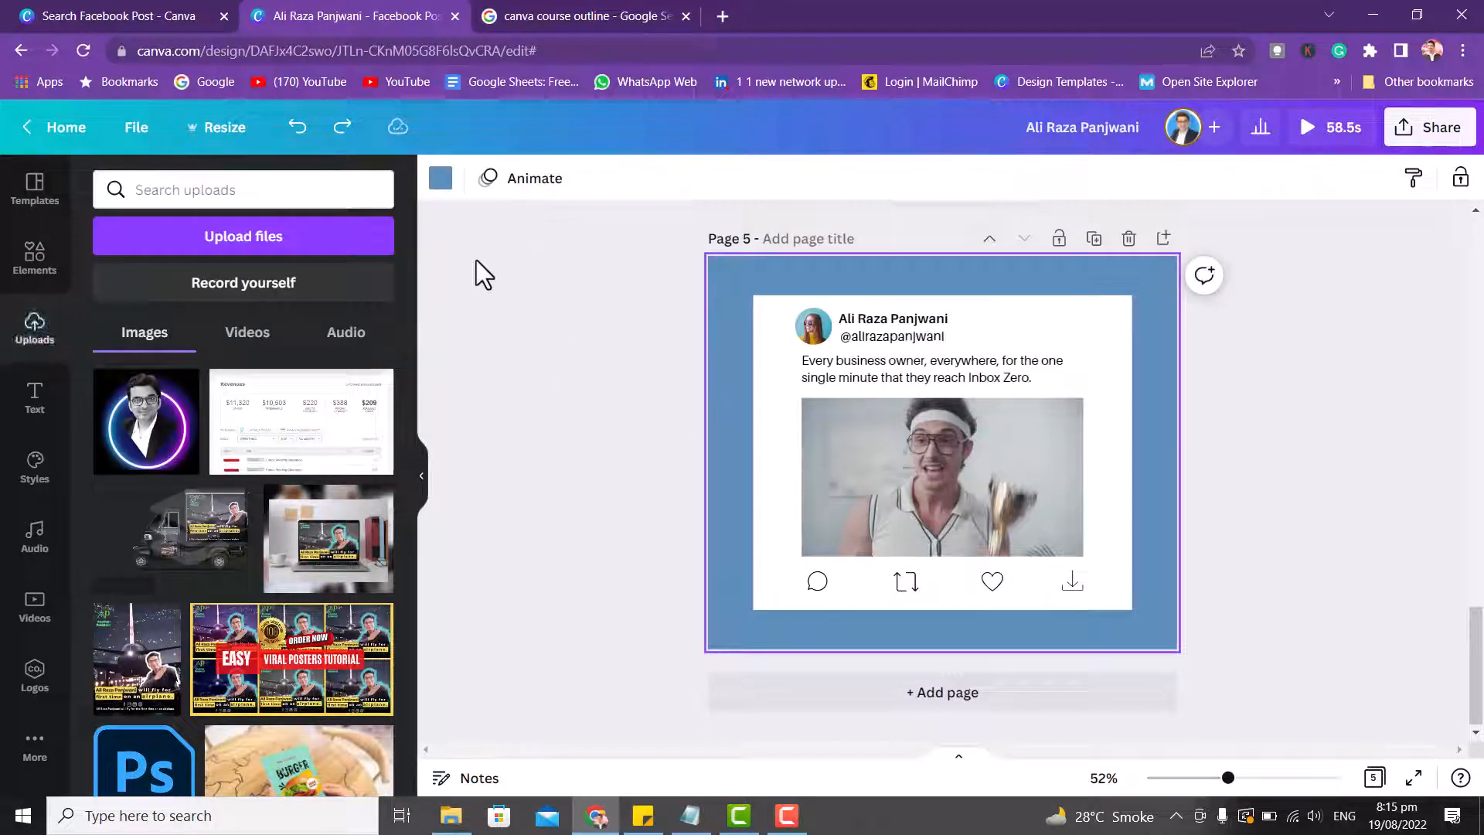
pyautogui.click(440, 178)
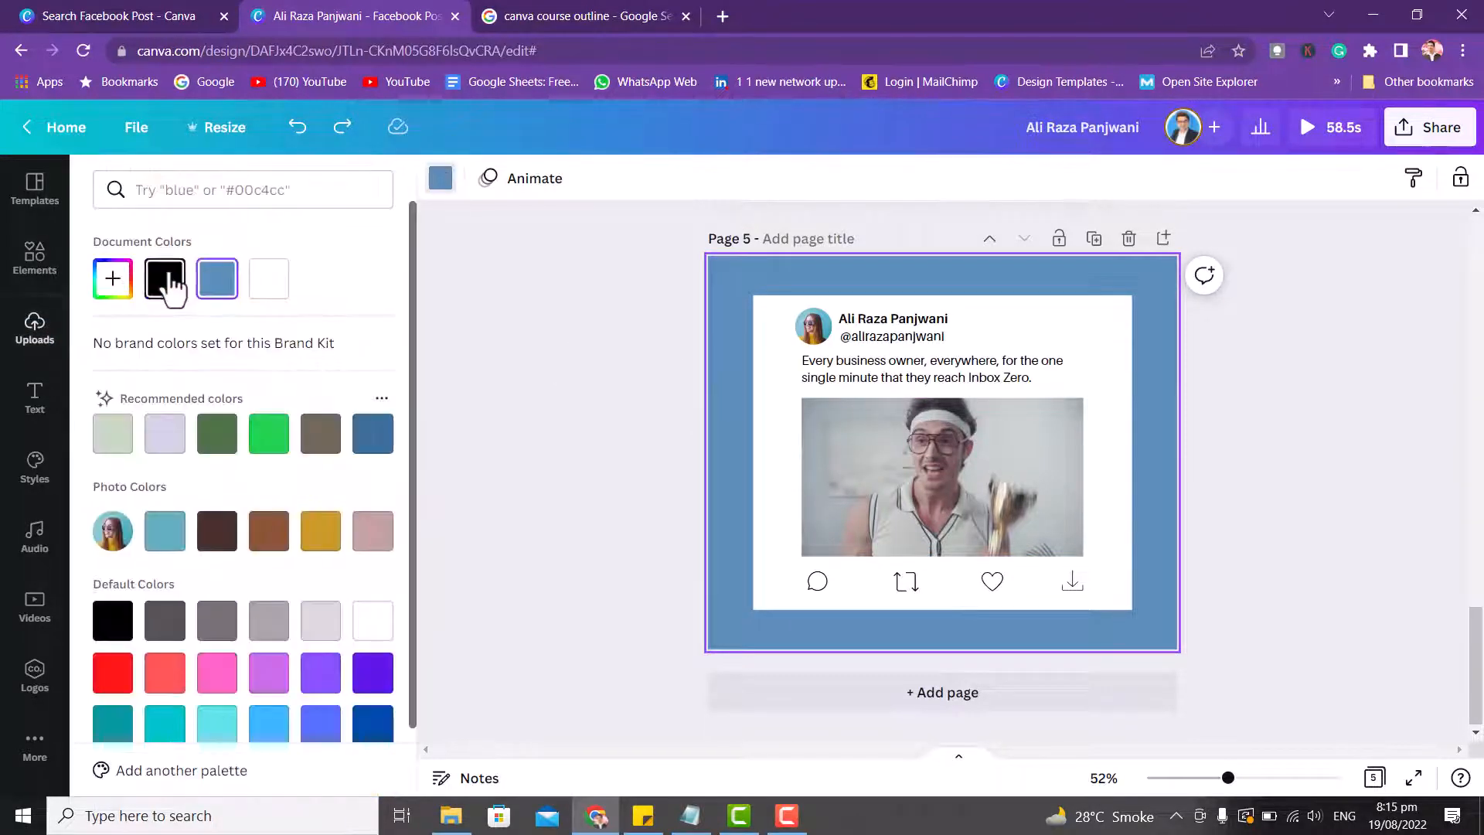
pyautogui.click(169, 282)
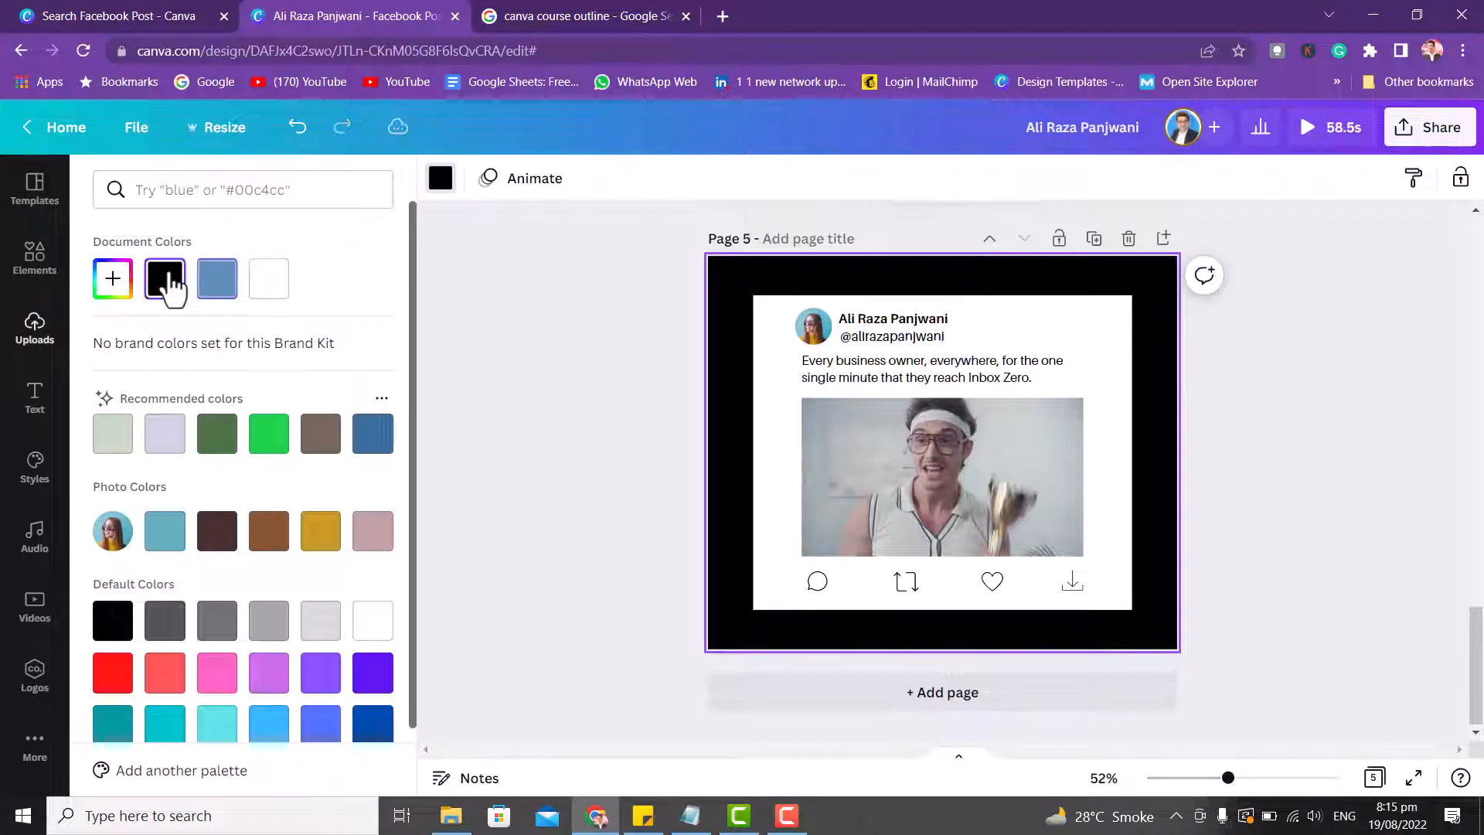
pyautogui.click(274, 439)
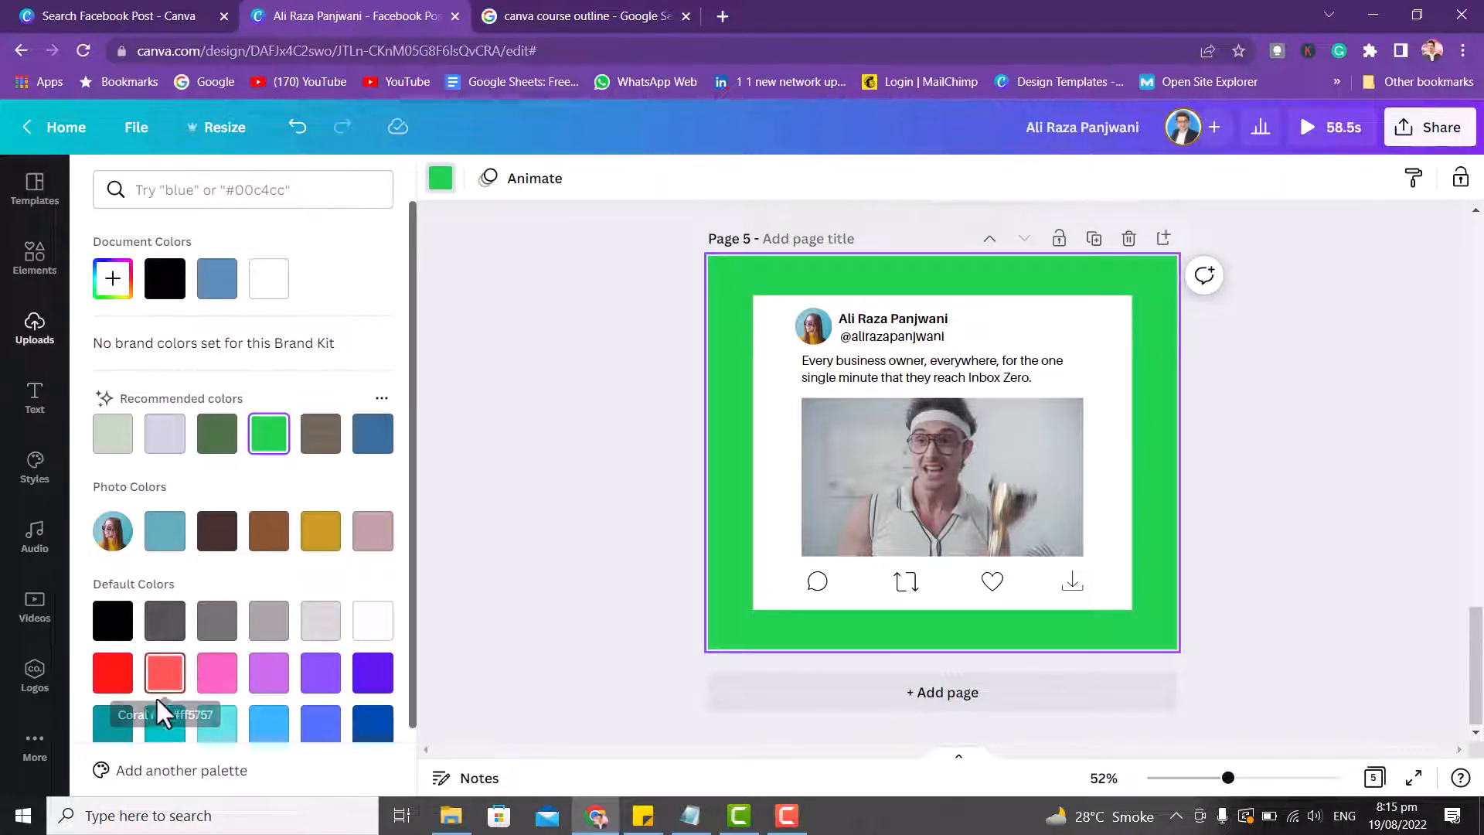
pyautogui.click(217, 723)
# Replace the post's round profile picture with the uploaded ring-lit portrait.
pyautogui.click(35, 328)
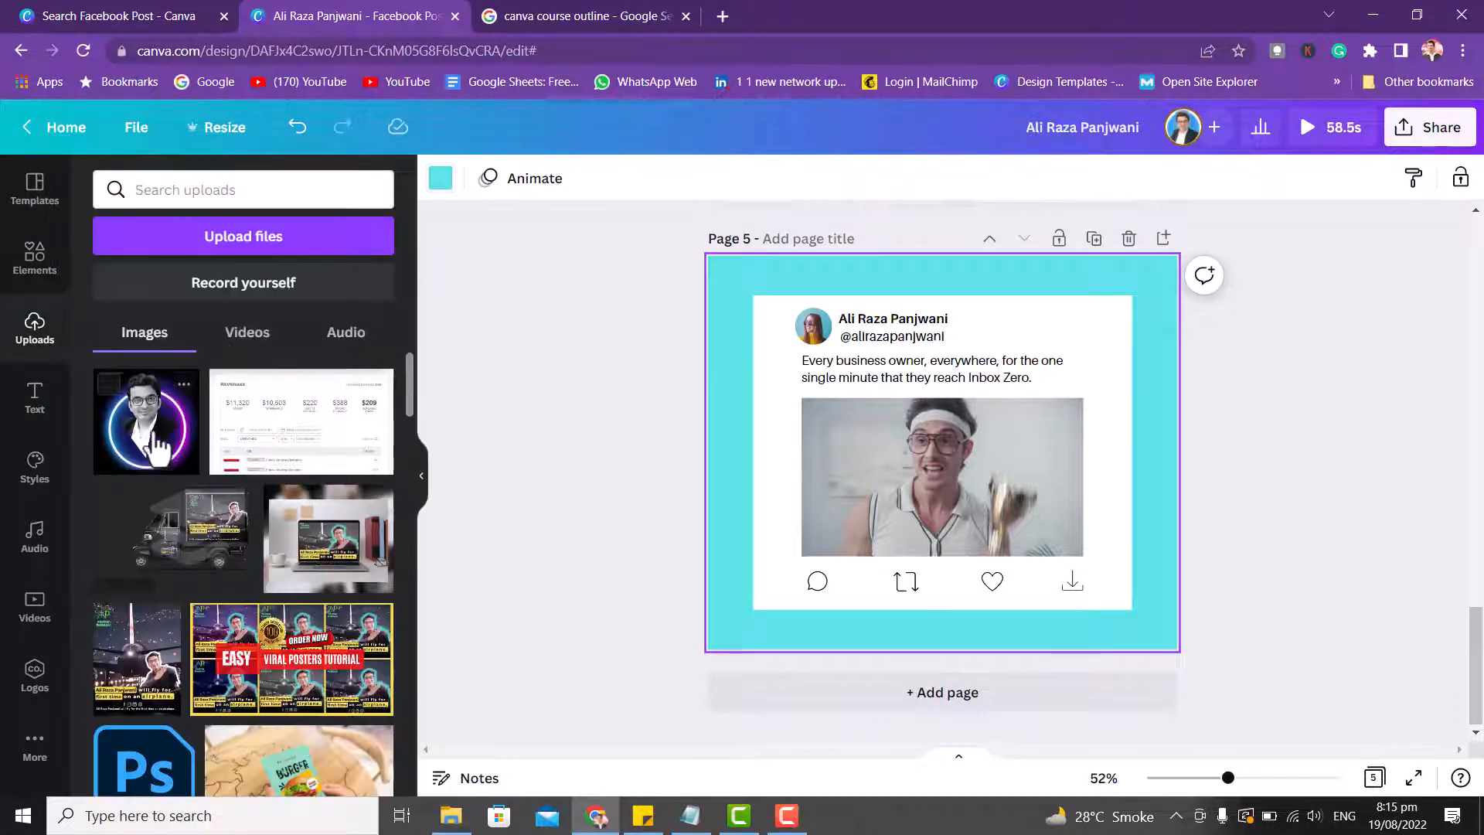
pyautogui.moveTo(185, 455); pyautogui.dragTo(816, 327)
pyautogui.click(696, 336)
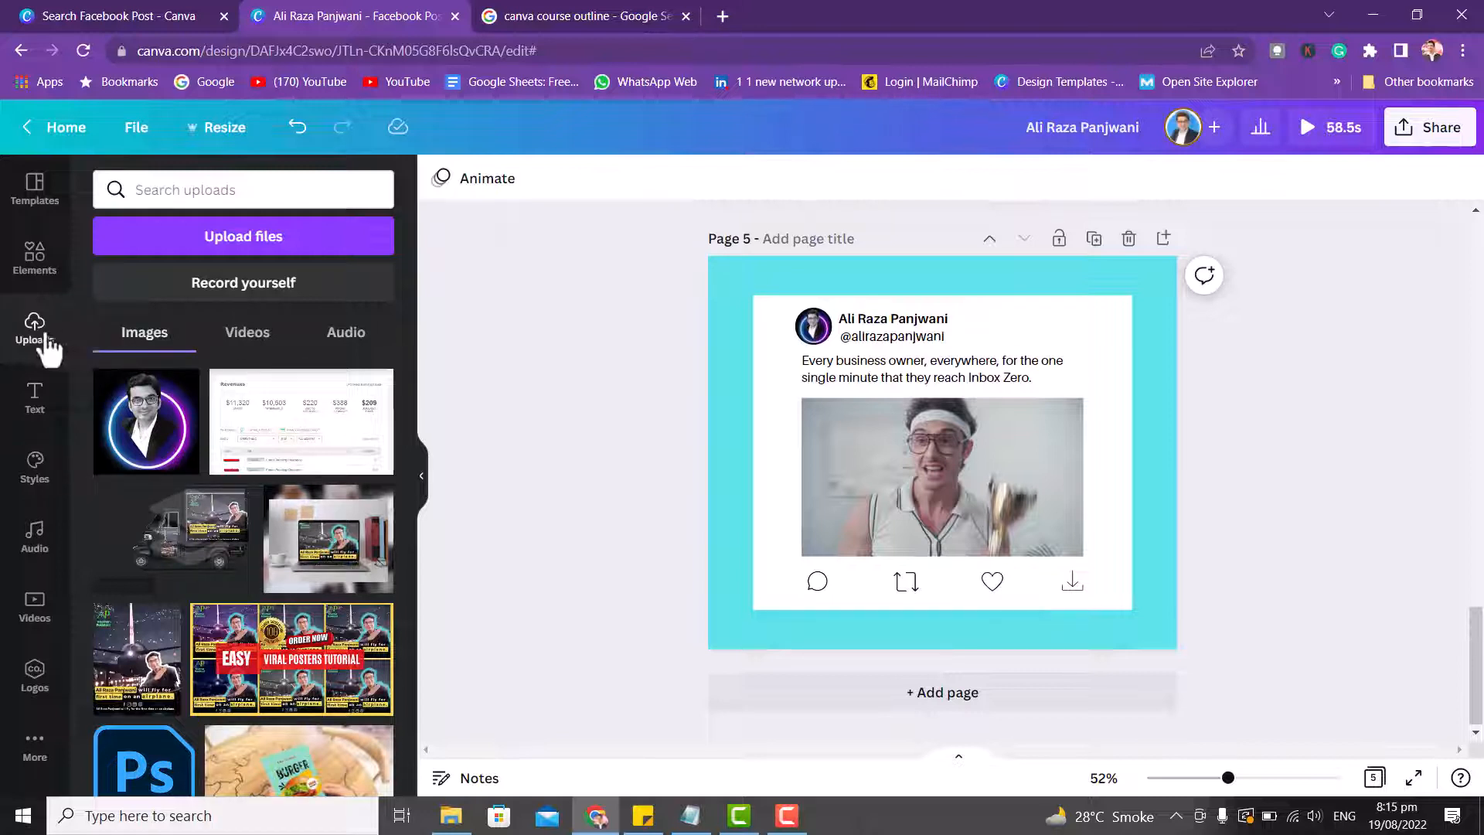
pyautogui.click(236, 353)
pyautogui.click(157, 342)
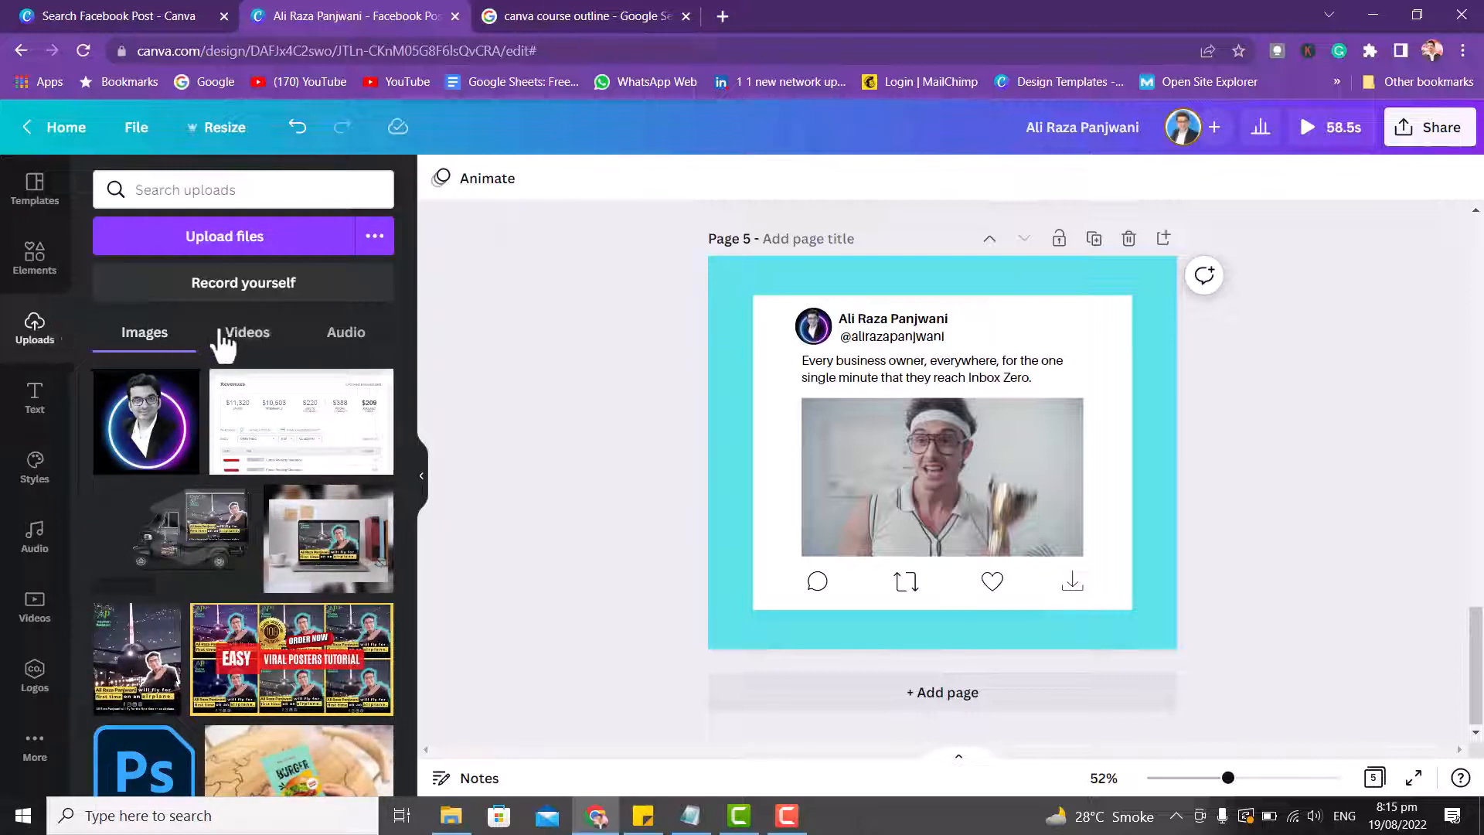
pyautogui.click(55, 266)
pyautogui.click(34, 337)
# Switch the Elements results for 'cake' from videos to graphics and browse them.
pyautogui.click(31, 272)
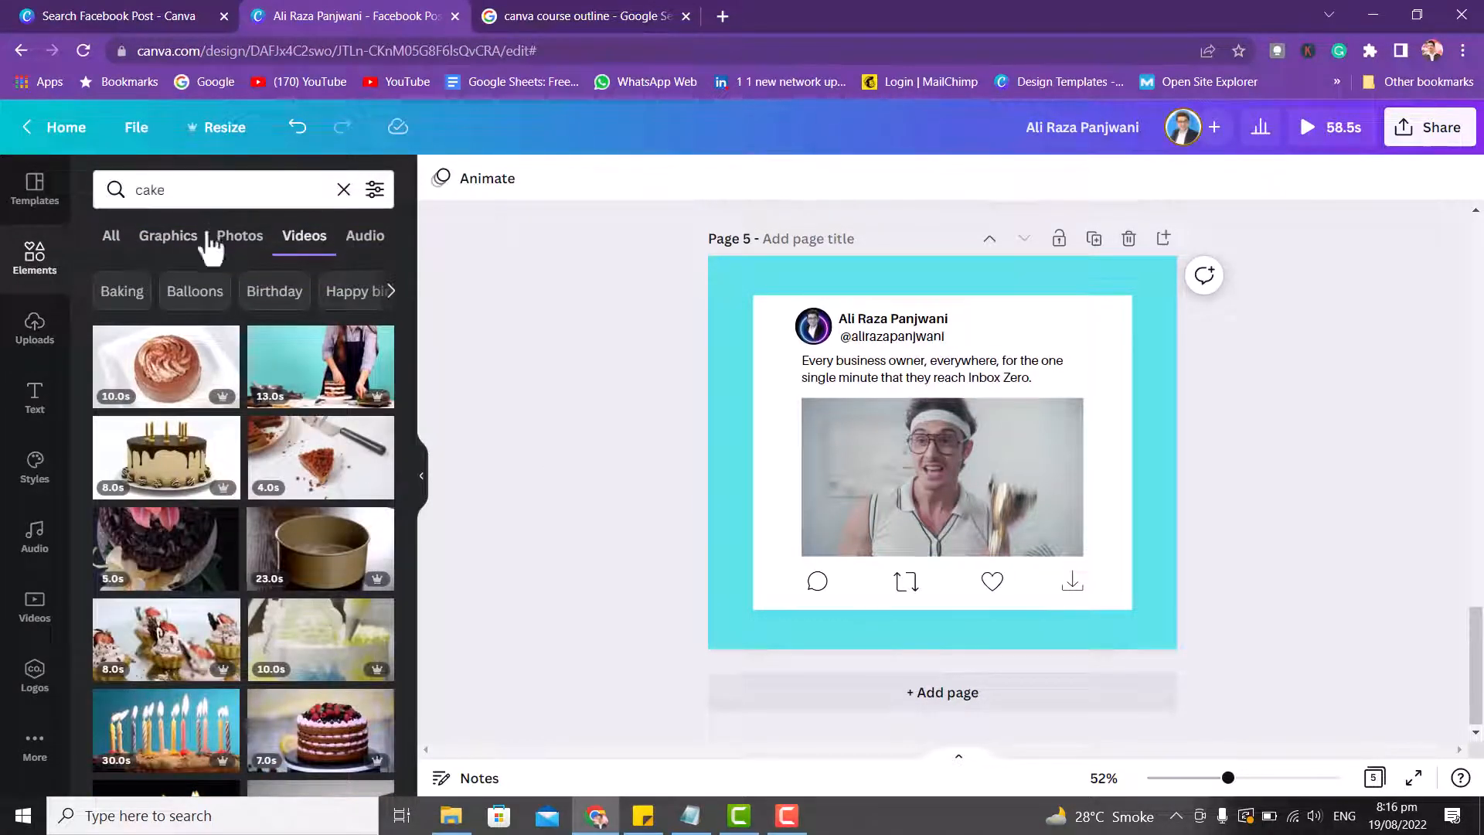
pyautogui.click(164, 241)
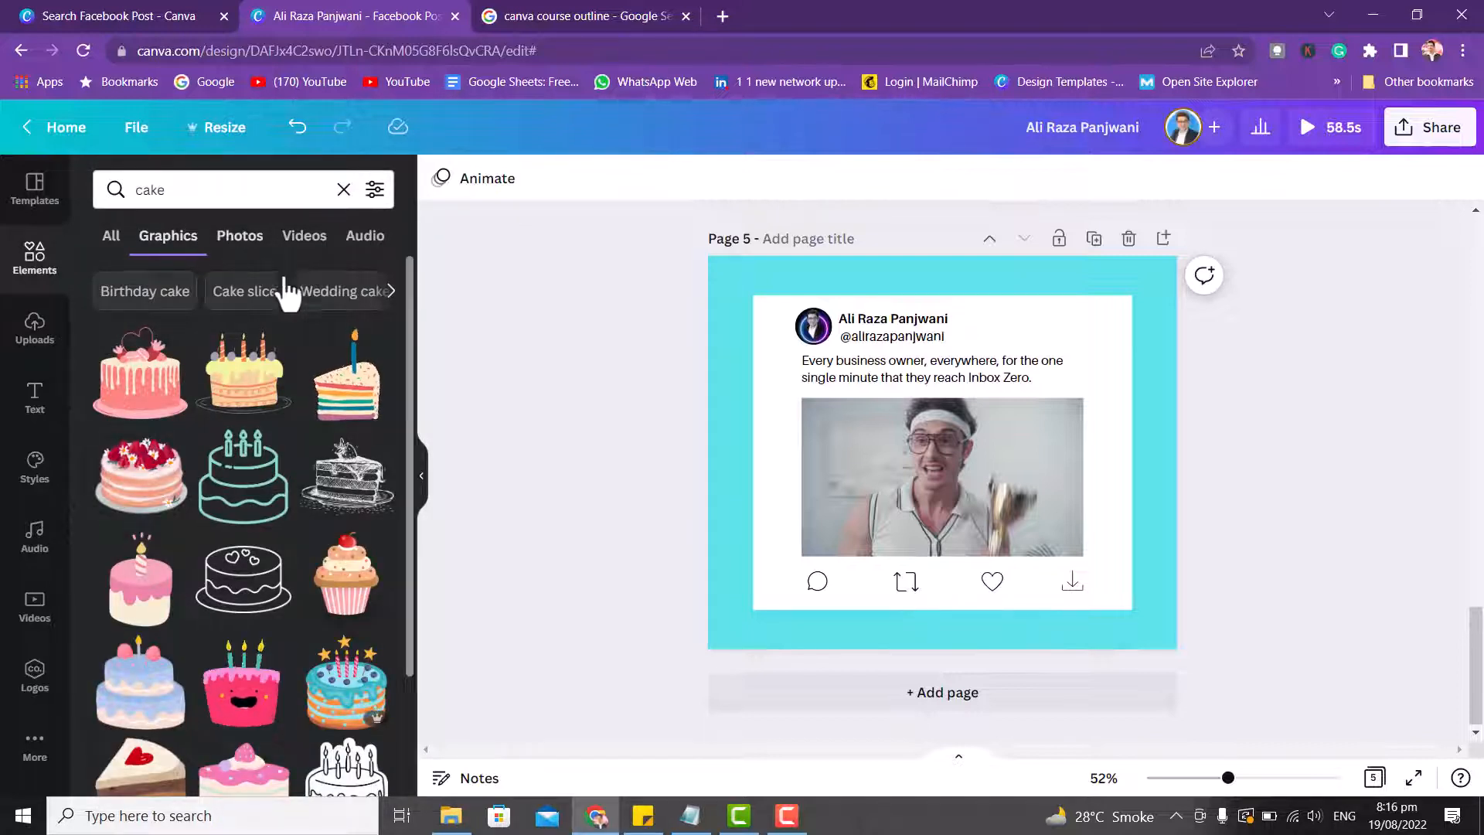
pyautogui.scroll(-2, 405, 349)
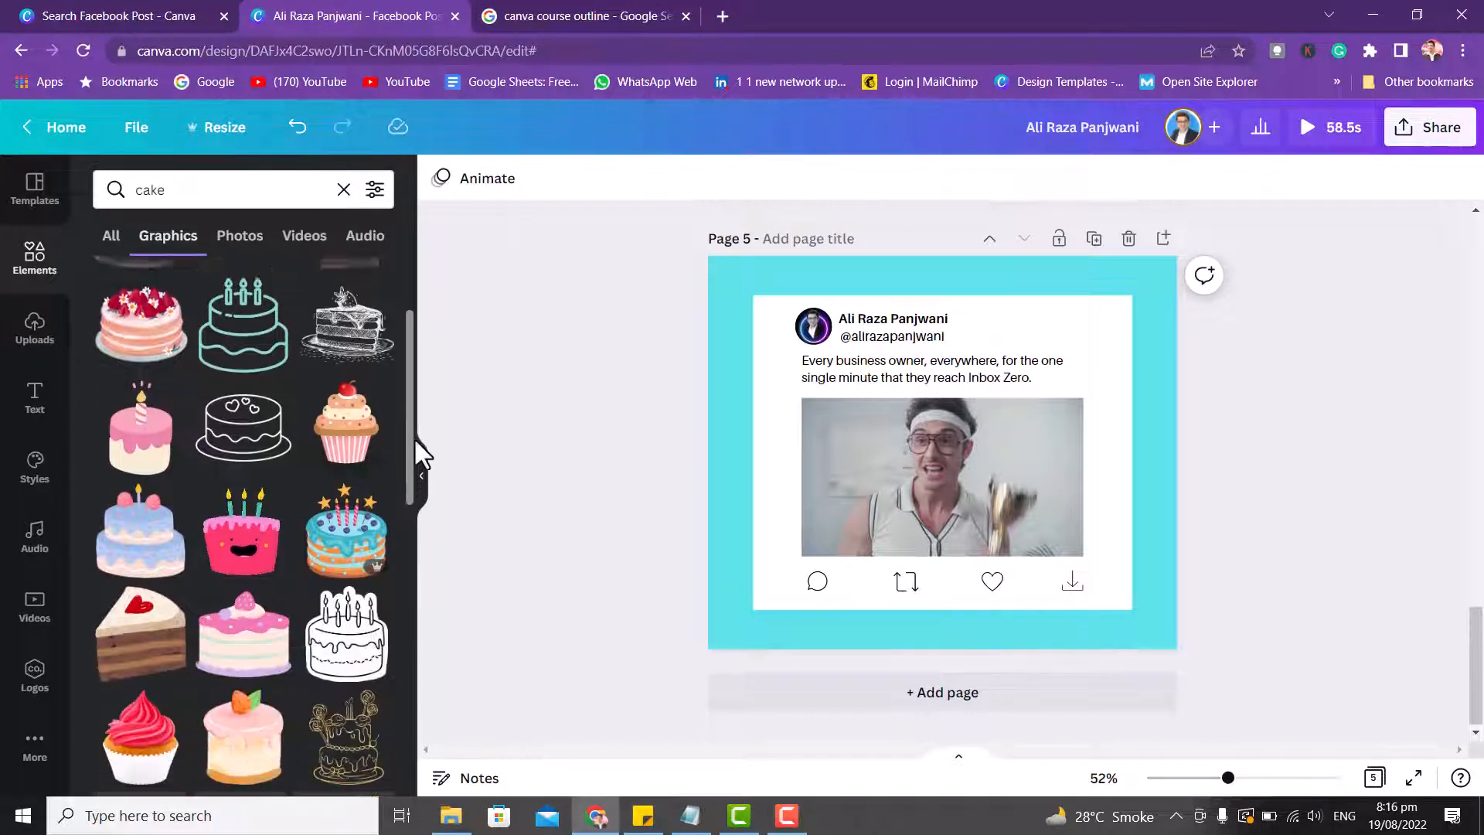
pyautogui.scroll(-3, 414, 438)
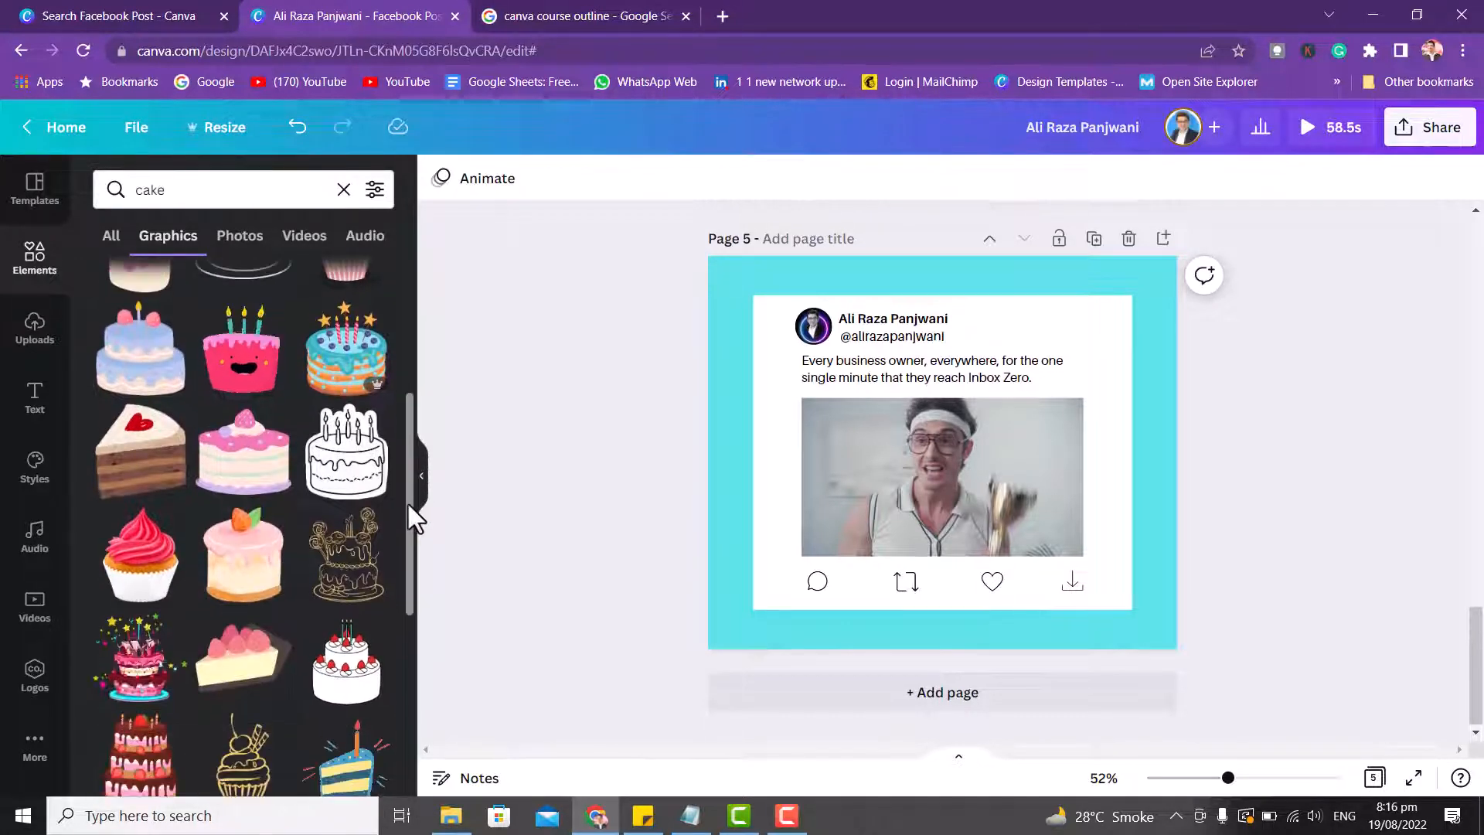
# Replace the element search 'cake' with 'champ' and run it.
pyautogui.click(169, 194)
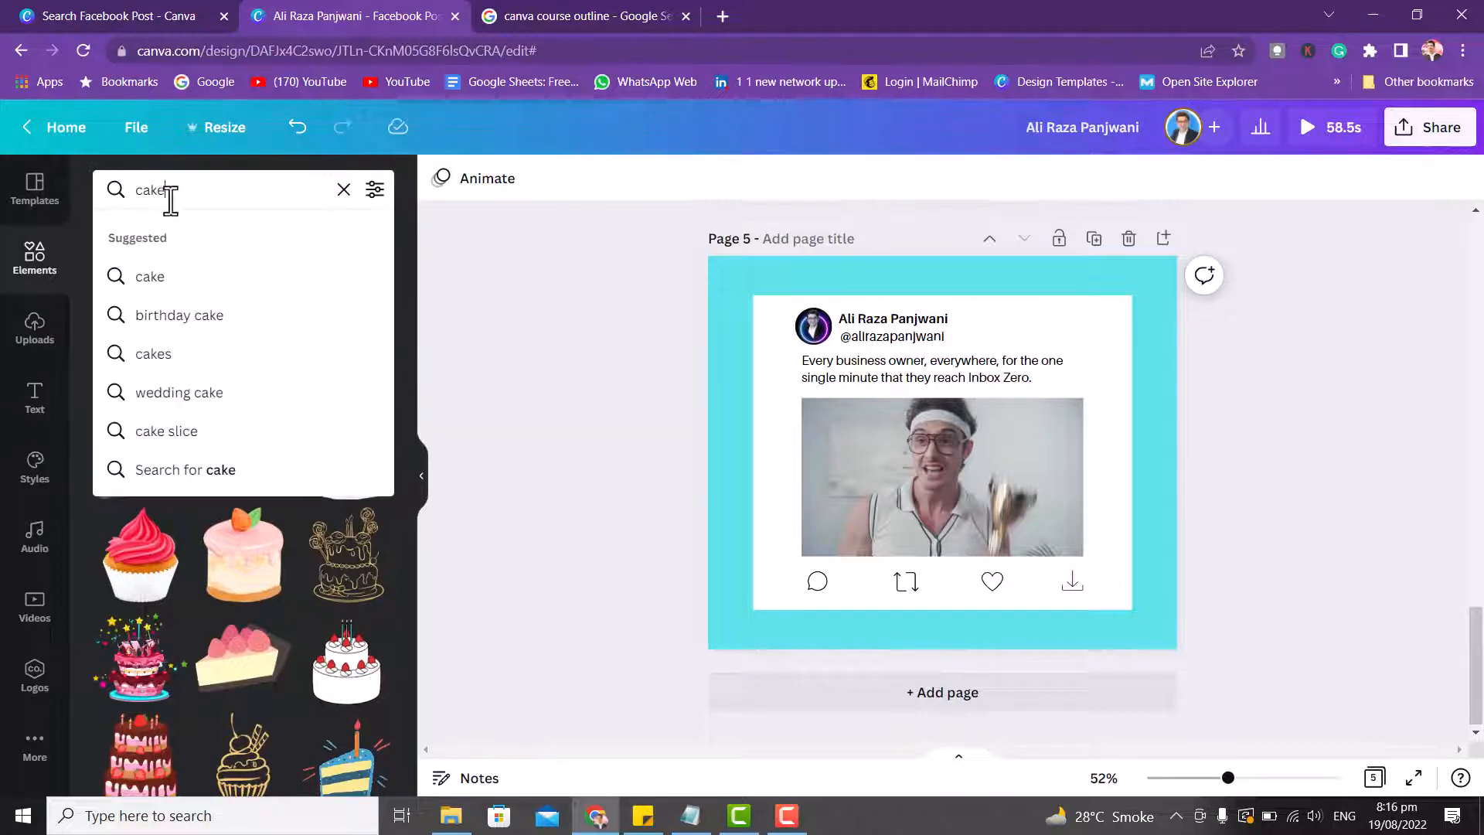
pyautogui.moveTo(170, 199); pyautogui.dragTo(134, 203)
pyautogui.press('BackSpace')
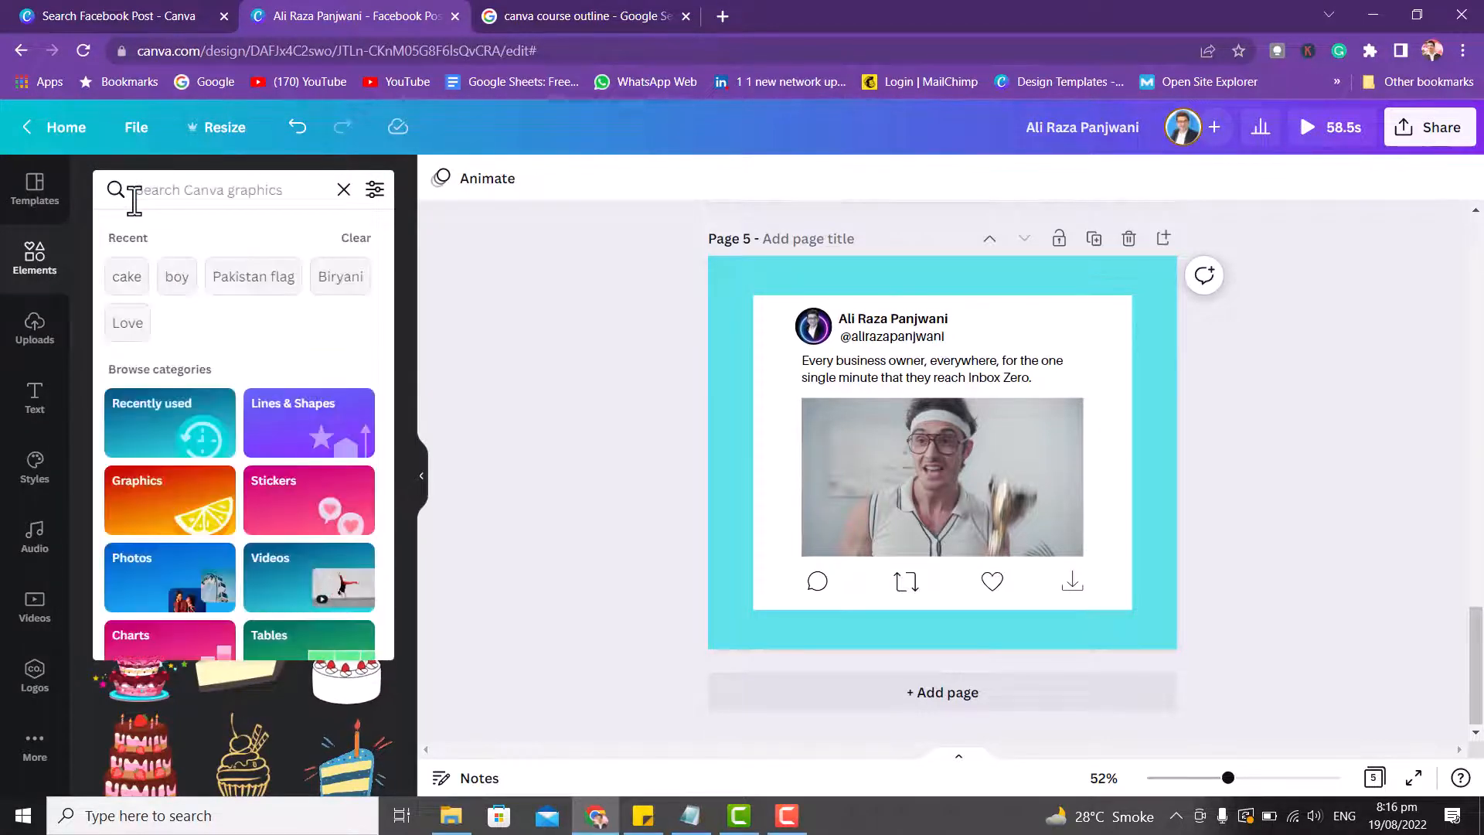
pyautogui.write('ch')
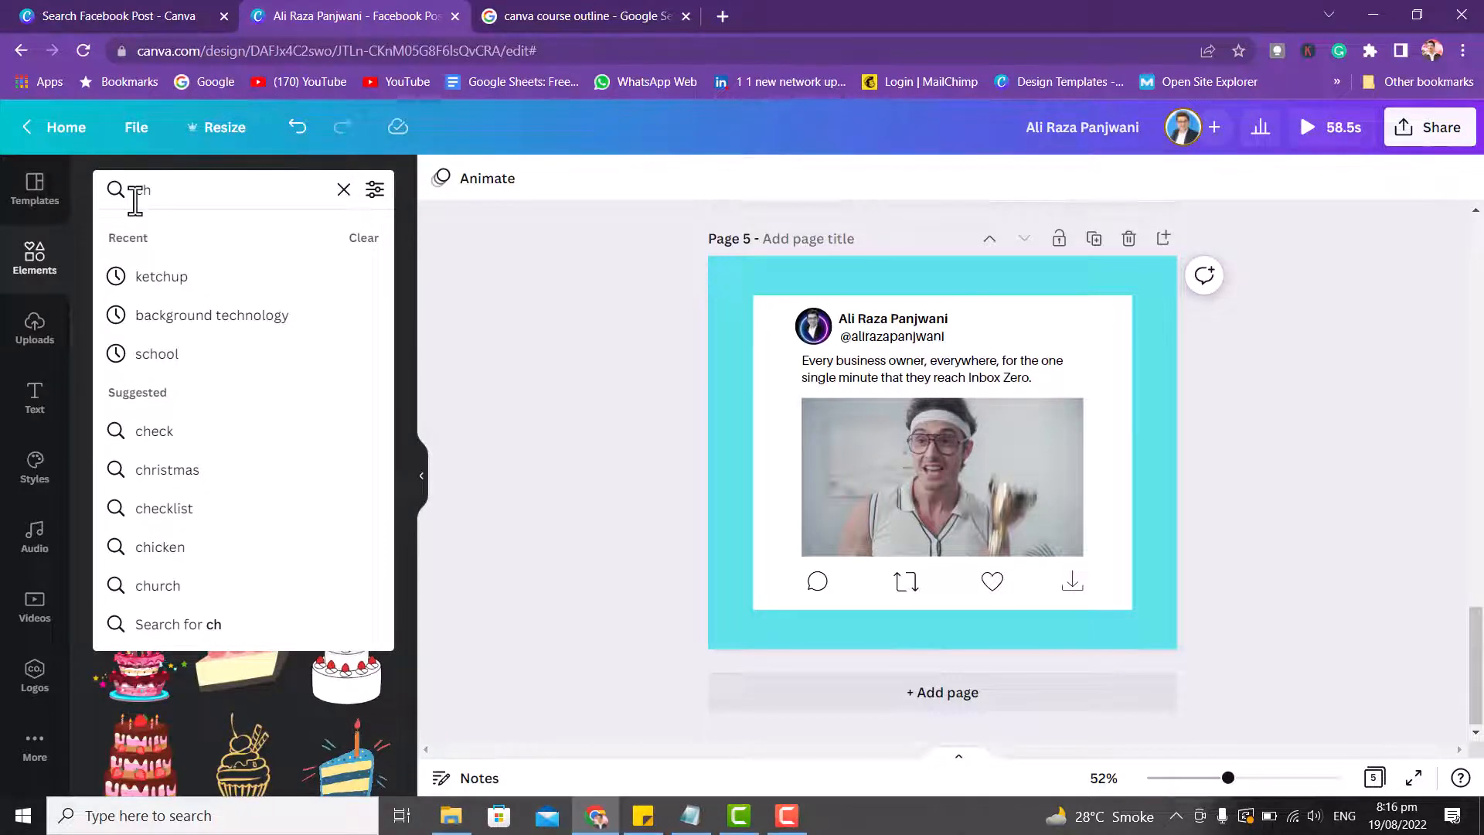
pyautogui.write('ra')
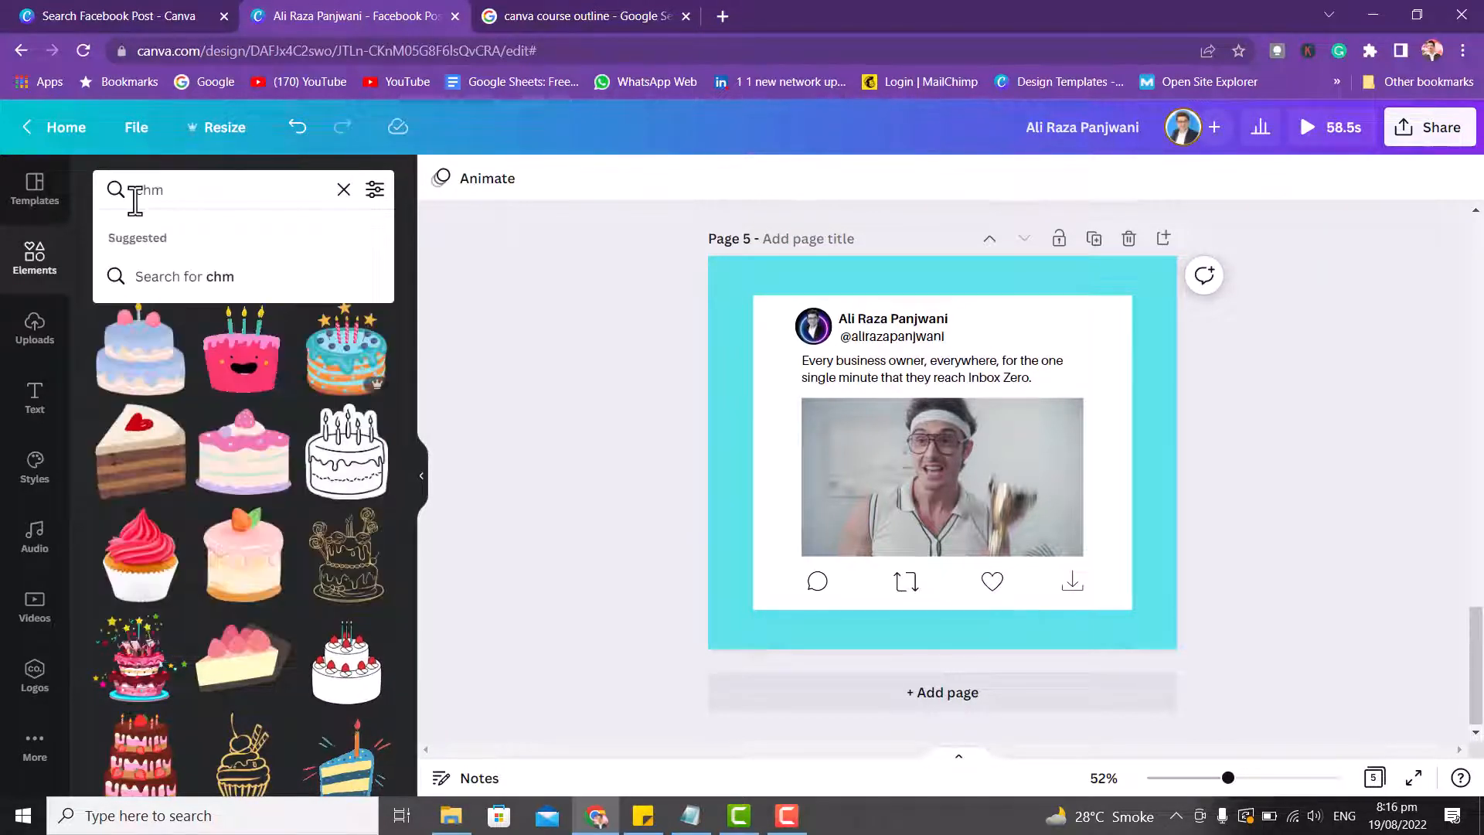
pyautogui.press('BackSpace')
pyautogui.press('BackSpace')
pyautogui.write('ar')
pyautogui.press('BackSpace')
pyautogui.write('mp')
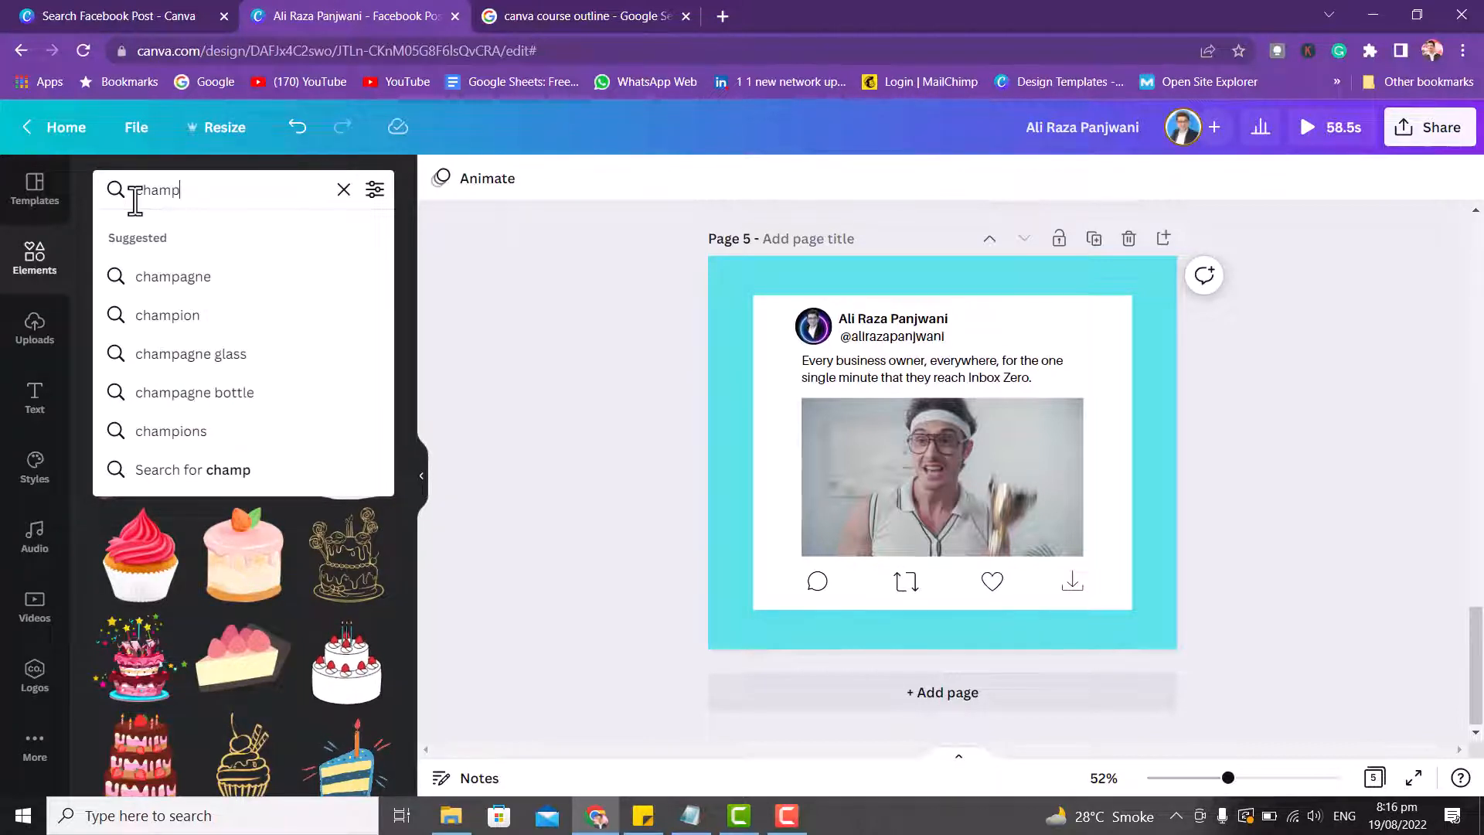
pyautogui.press('Return')
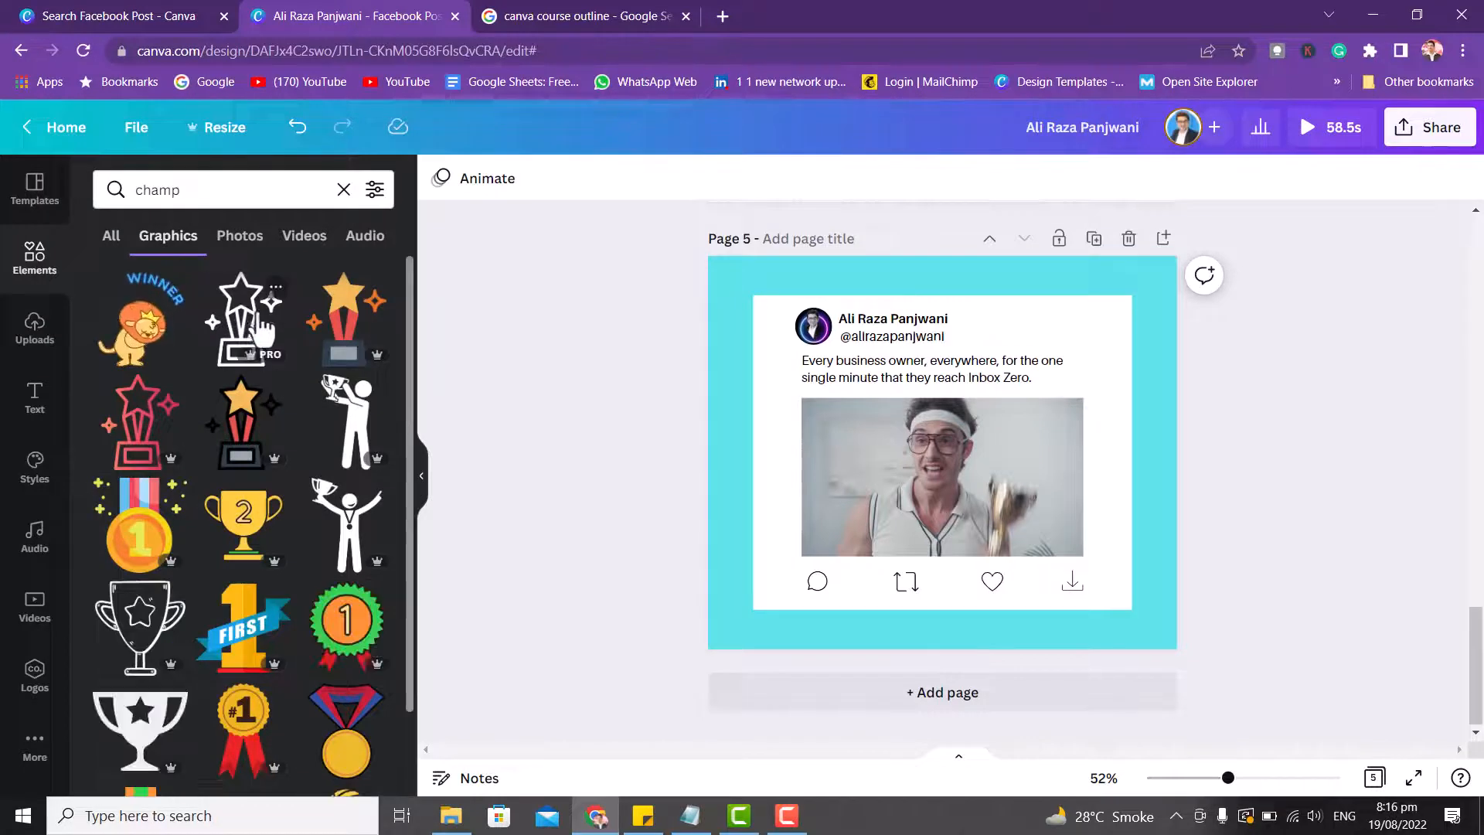
# Add the star-trophy graphic to page 5, then delete it again.
pyautogui.click(270, 452)
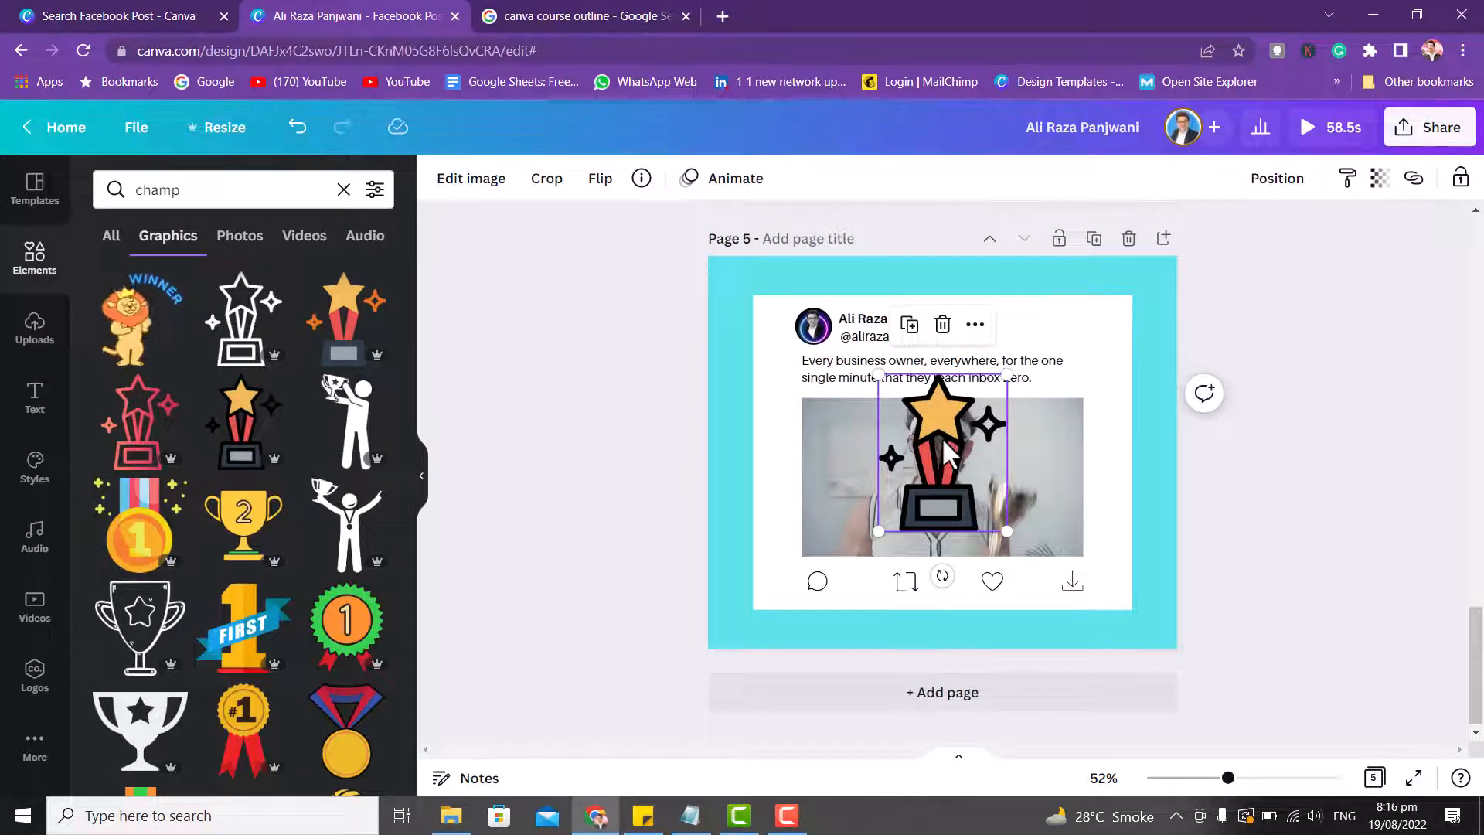
pyautogui.press('Delete')
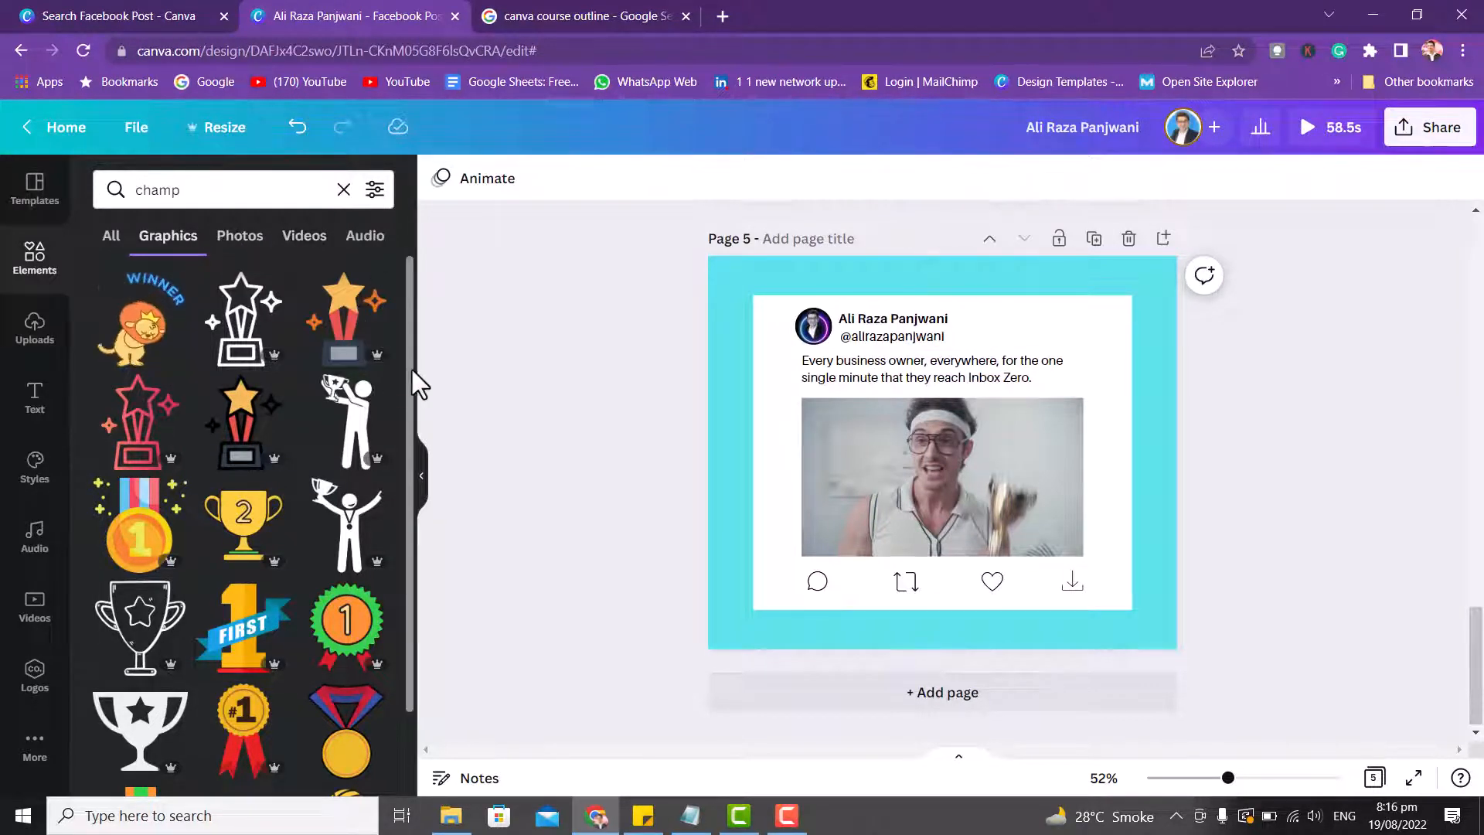
pyautogui.moveTo(411, 369); pyautogui.dragTo(421, 676)
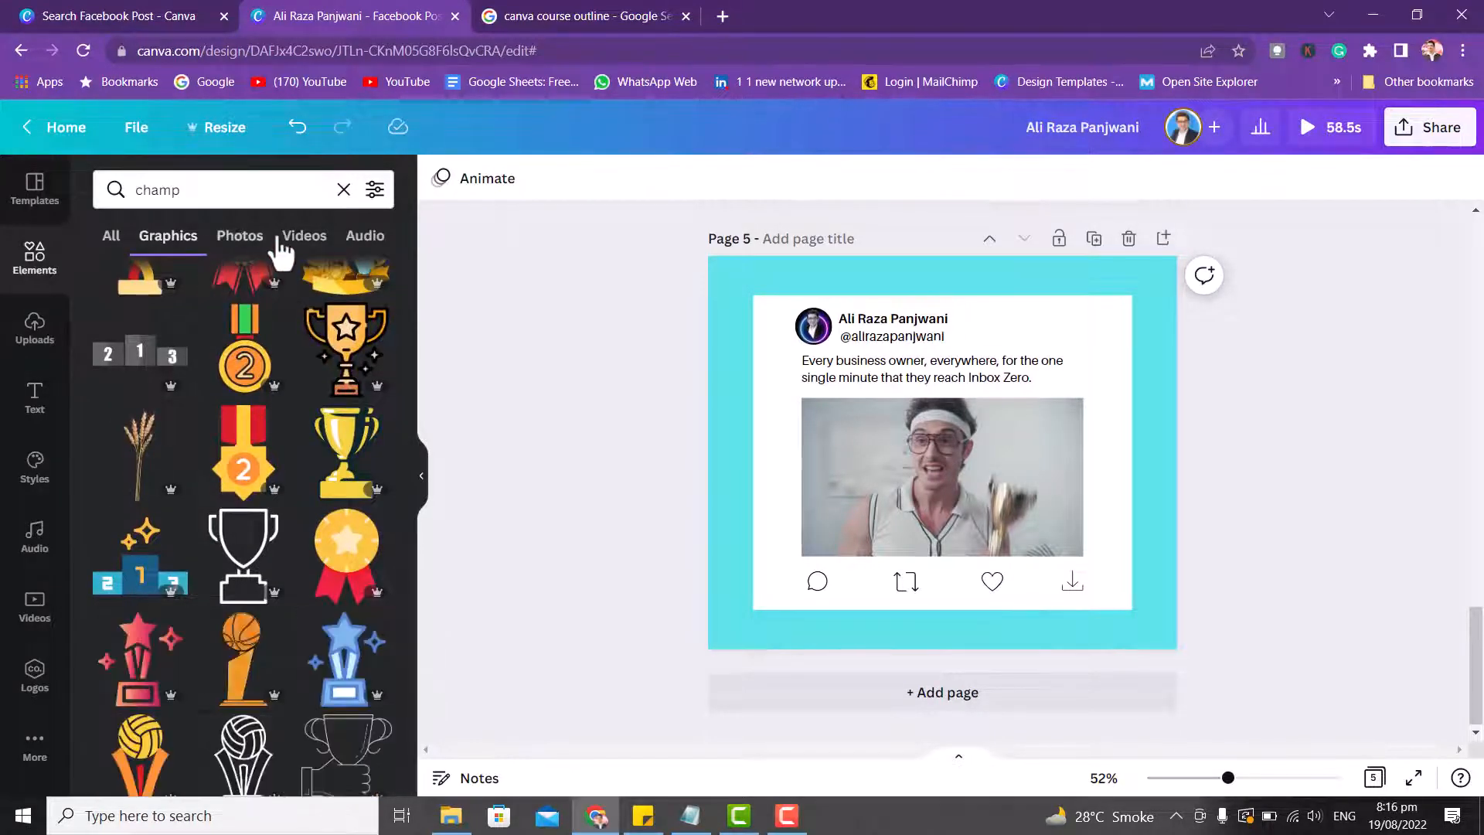
# Add the Zigzag track from the 'champ' audio results to the design.
pyautogui.click(295, 253)
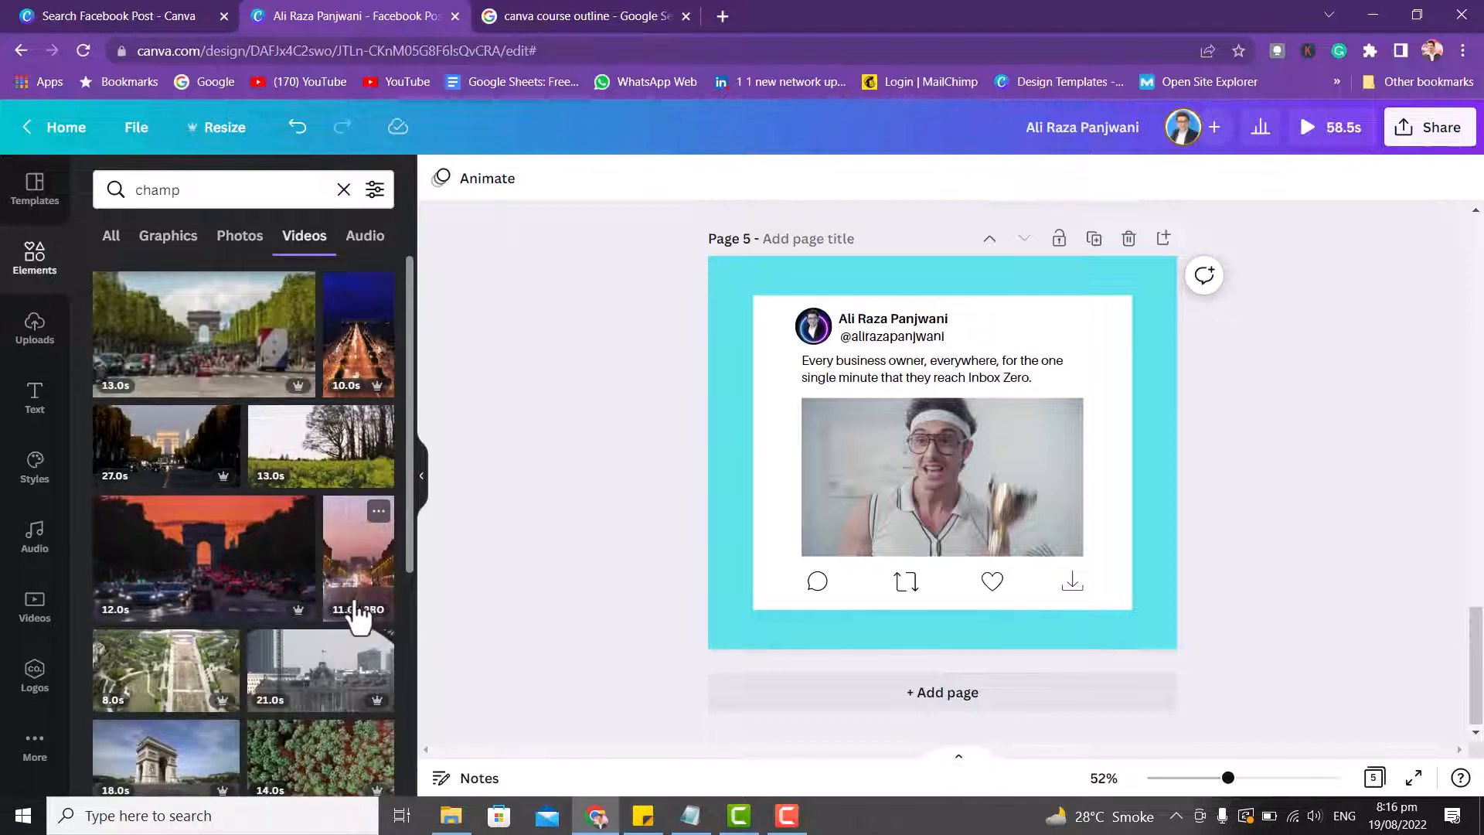
pyautogui.click(232, 254)
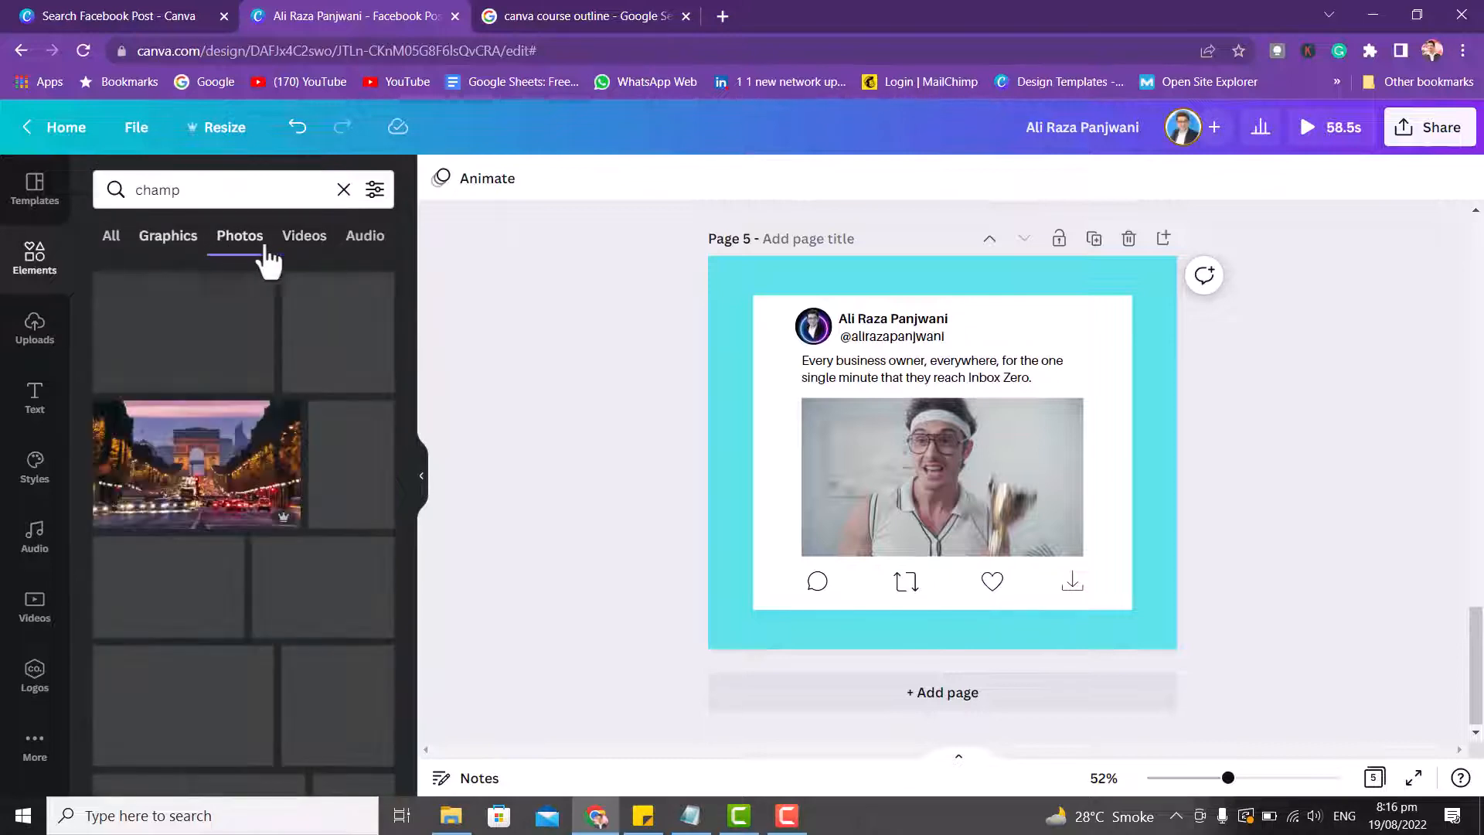
pyautogui.click(363, 246)
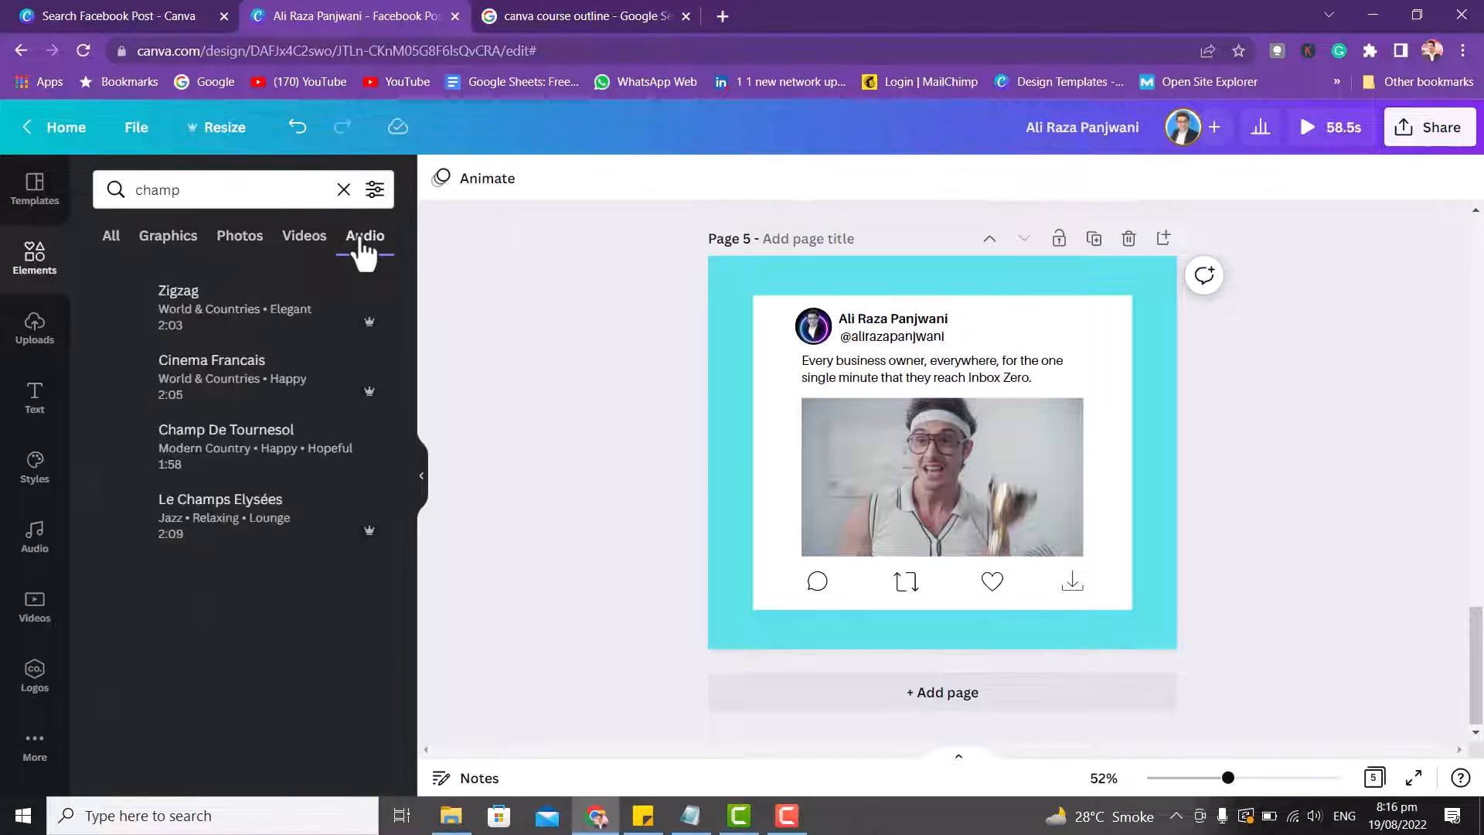
pyautogui.moveTo(250, 325); pyautogui.dragTo(682, 386)
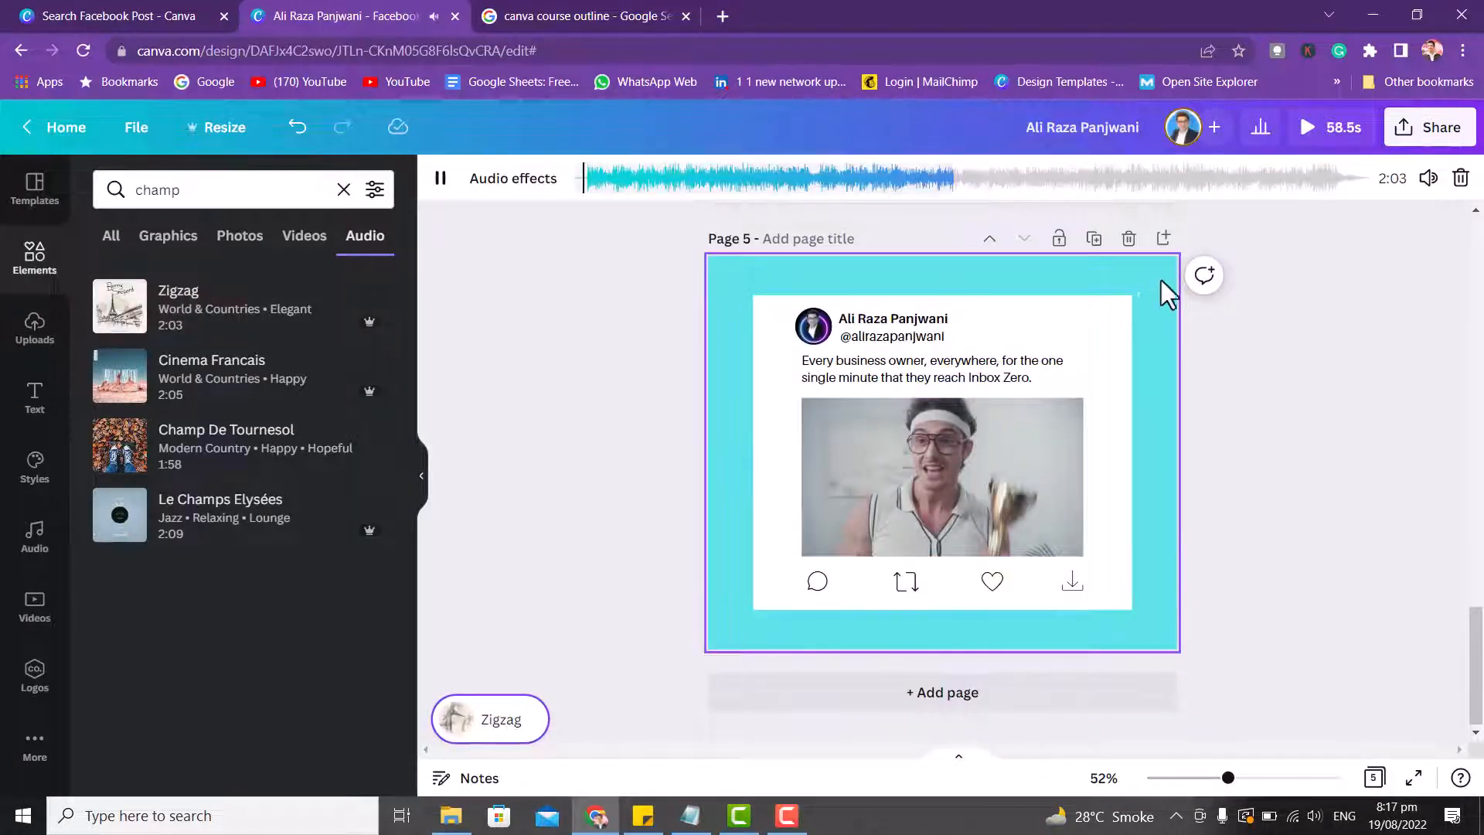
# Shift Zigzag's playing section along the song, then replace it with Cinema Francais.
pyautogui.moveTo(703, 171); pyautogui.dragTo(920, 182)
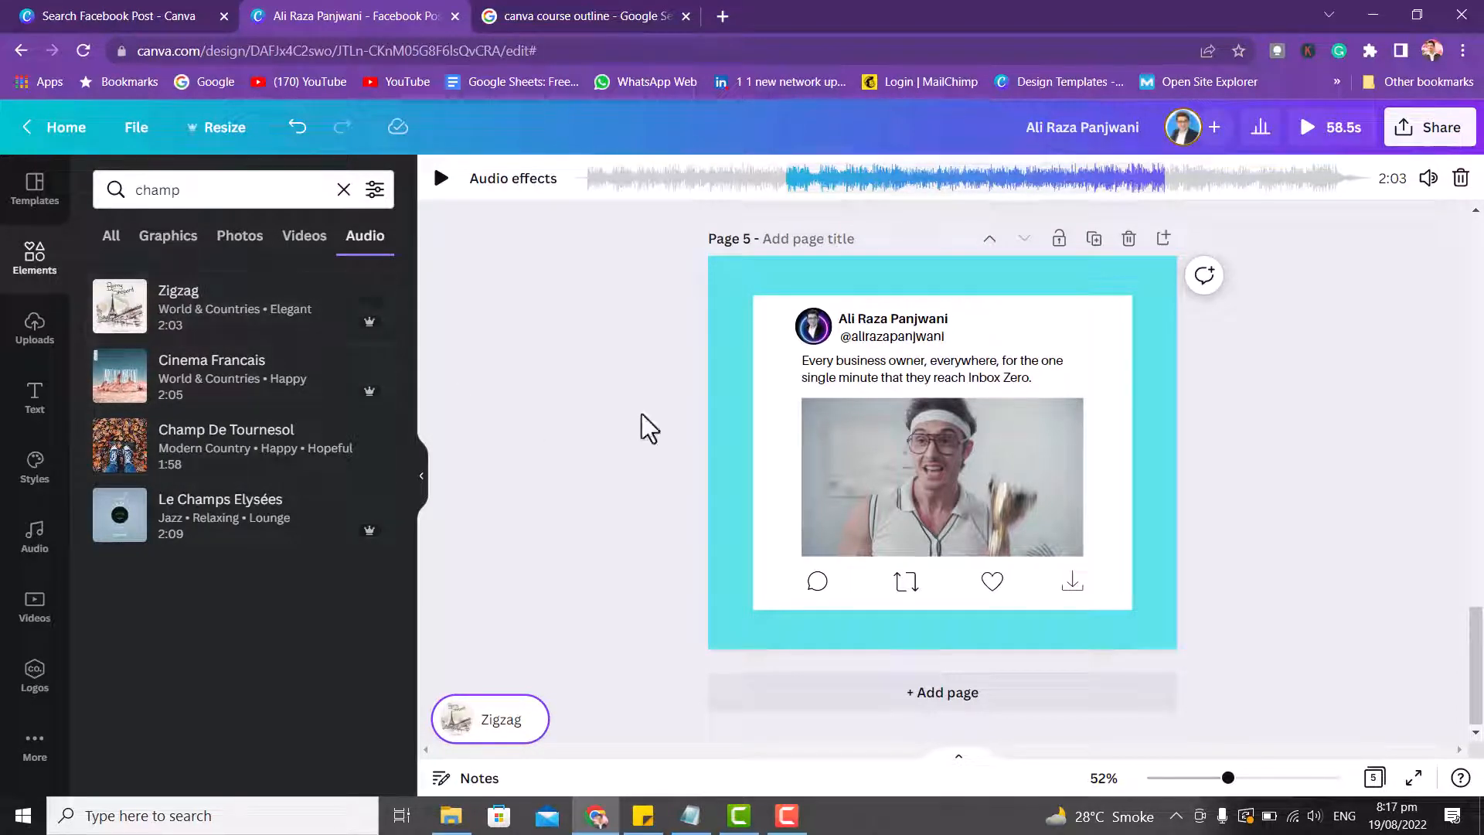
pyautogui.moveTo(812, 184); pyautogui.dragTo(692, 180)
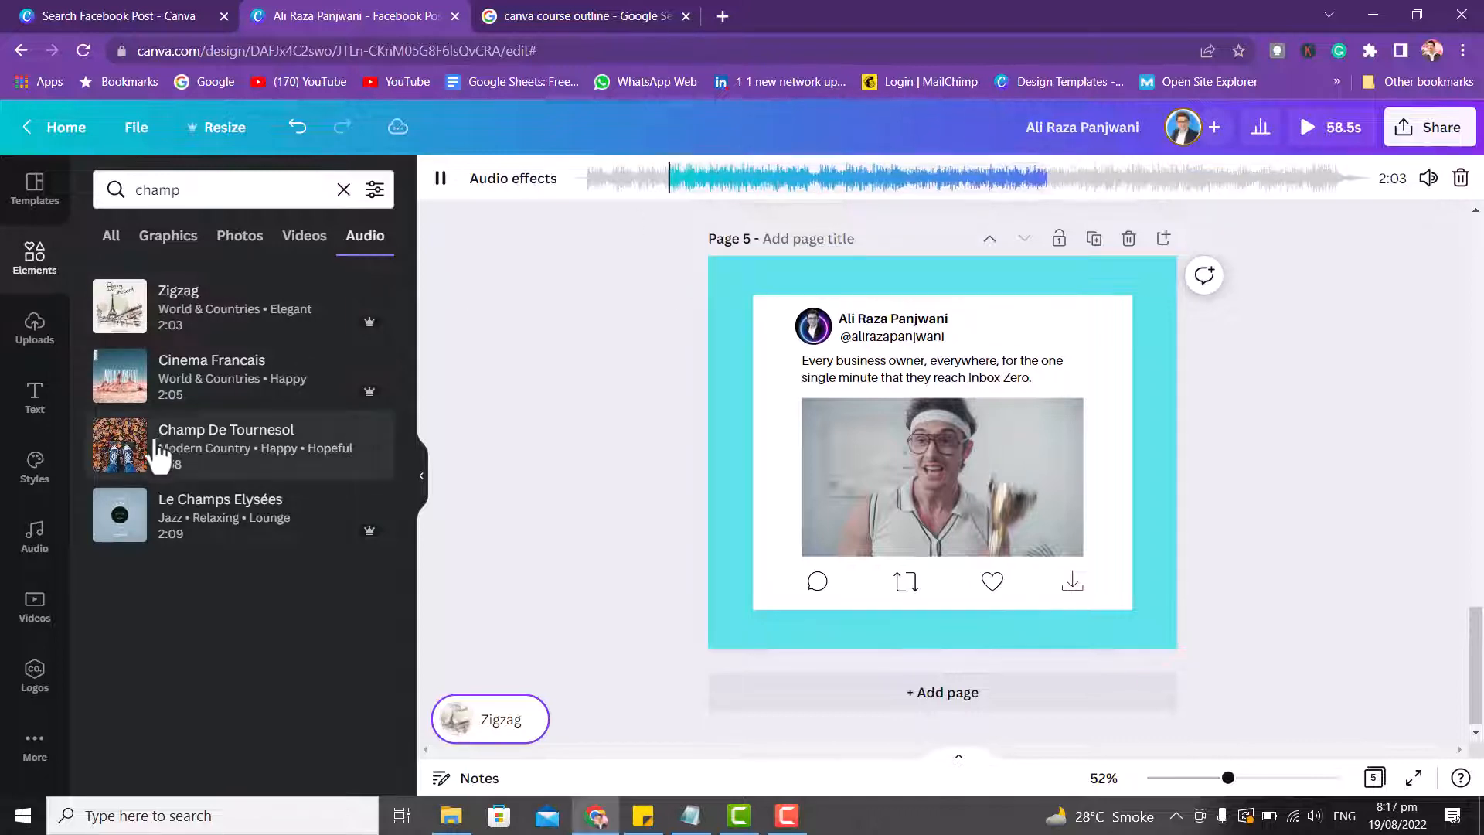
pyautogui.moveTo(159, 378); pyautogui.dragTo(650, 376)
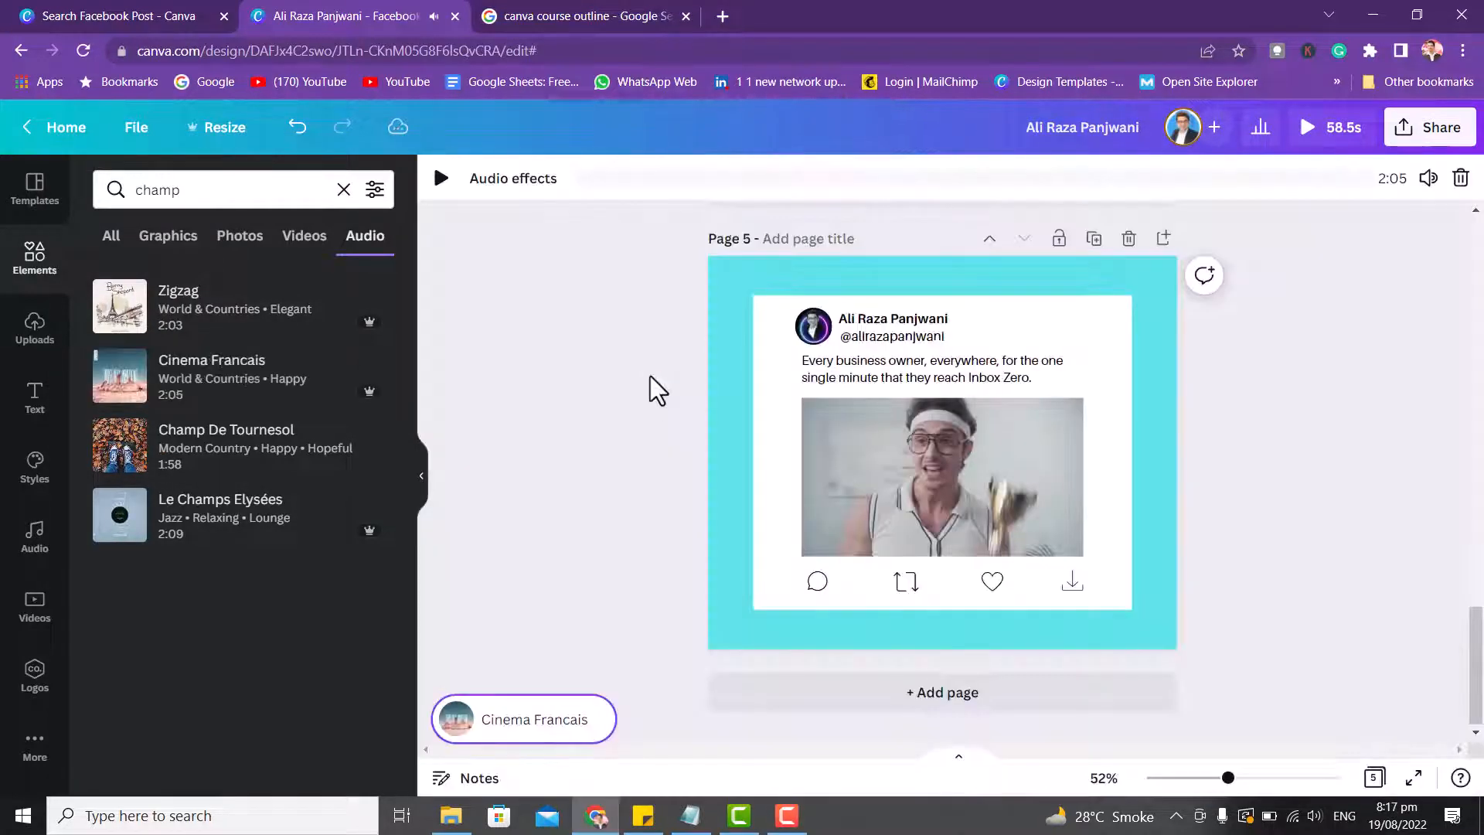
# Try Champ De Tournesol and Le Champs Elysées, then delete the Le Champs Elysées track.
pyautogui.click(268, 452)
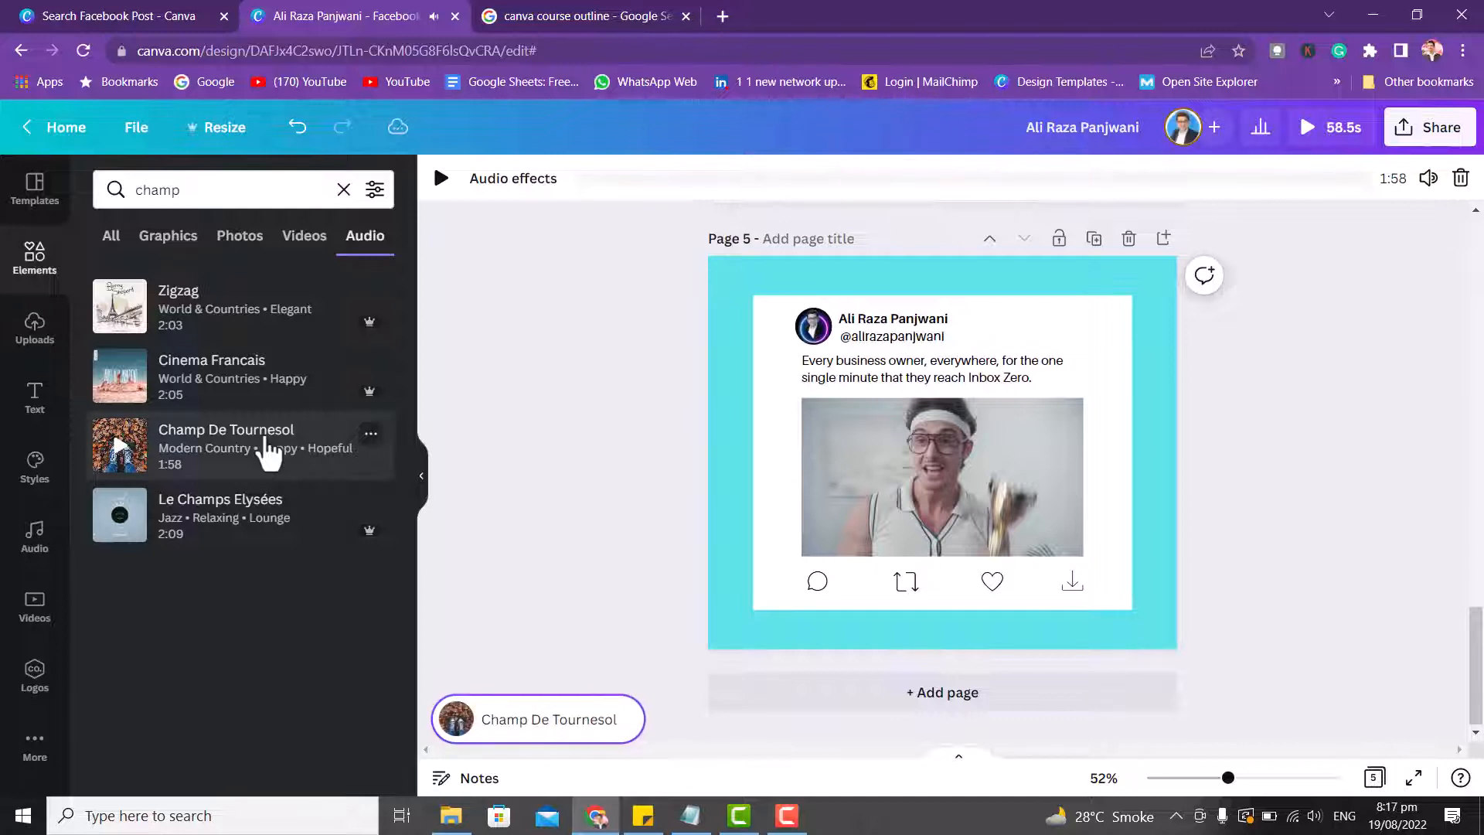
pyautogui.click(197, 538)
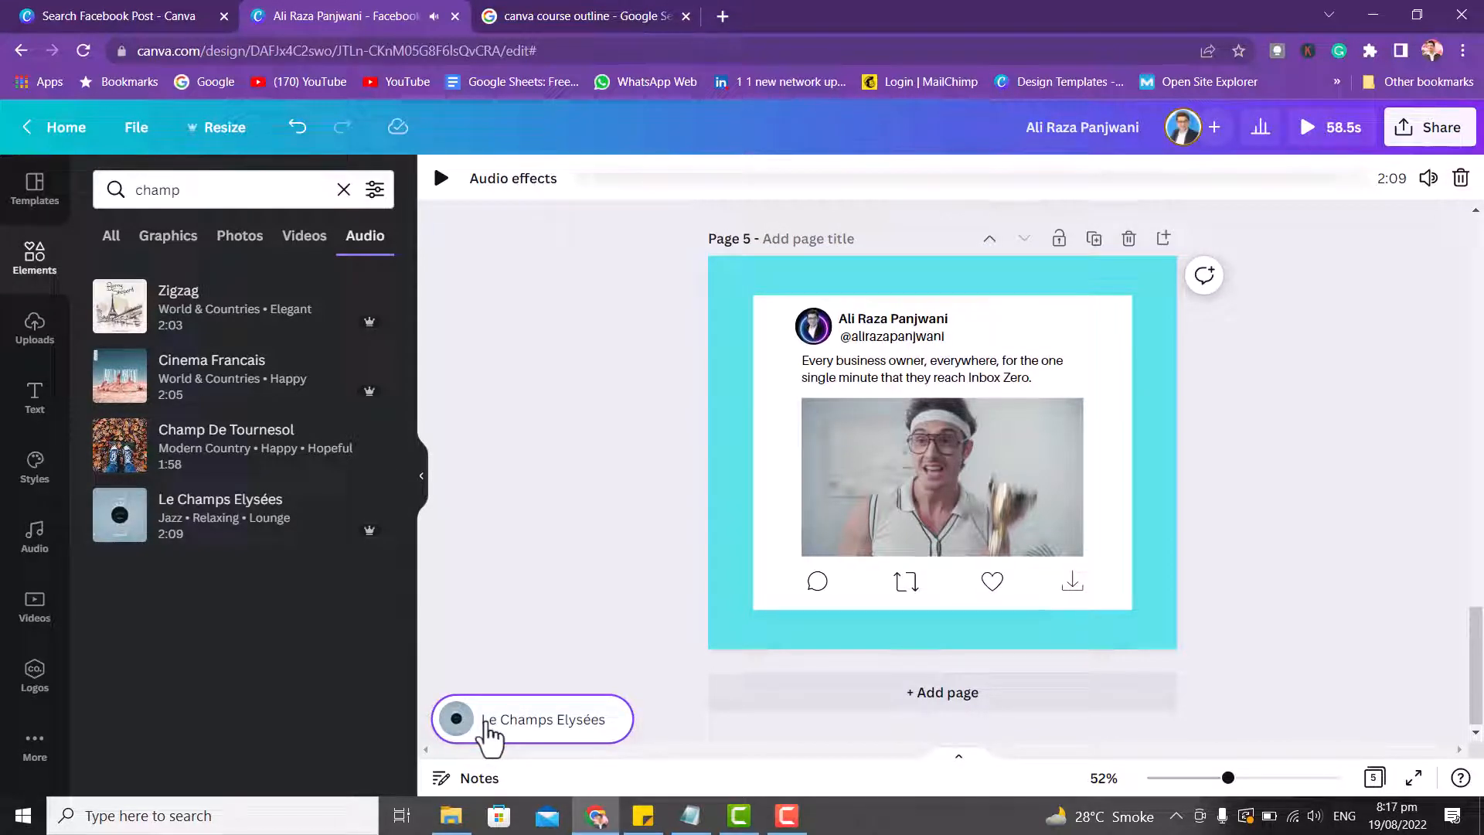
pyautogui.click(511, 738)
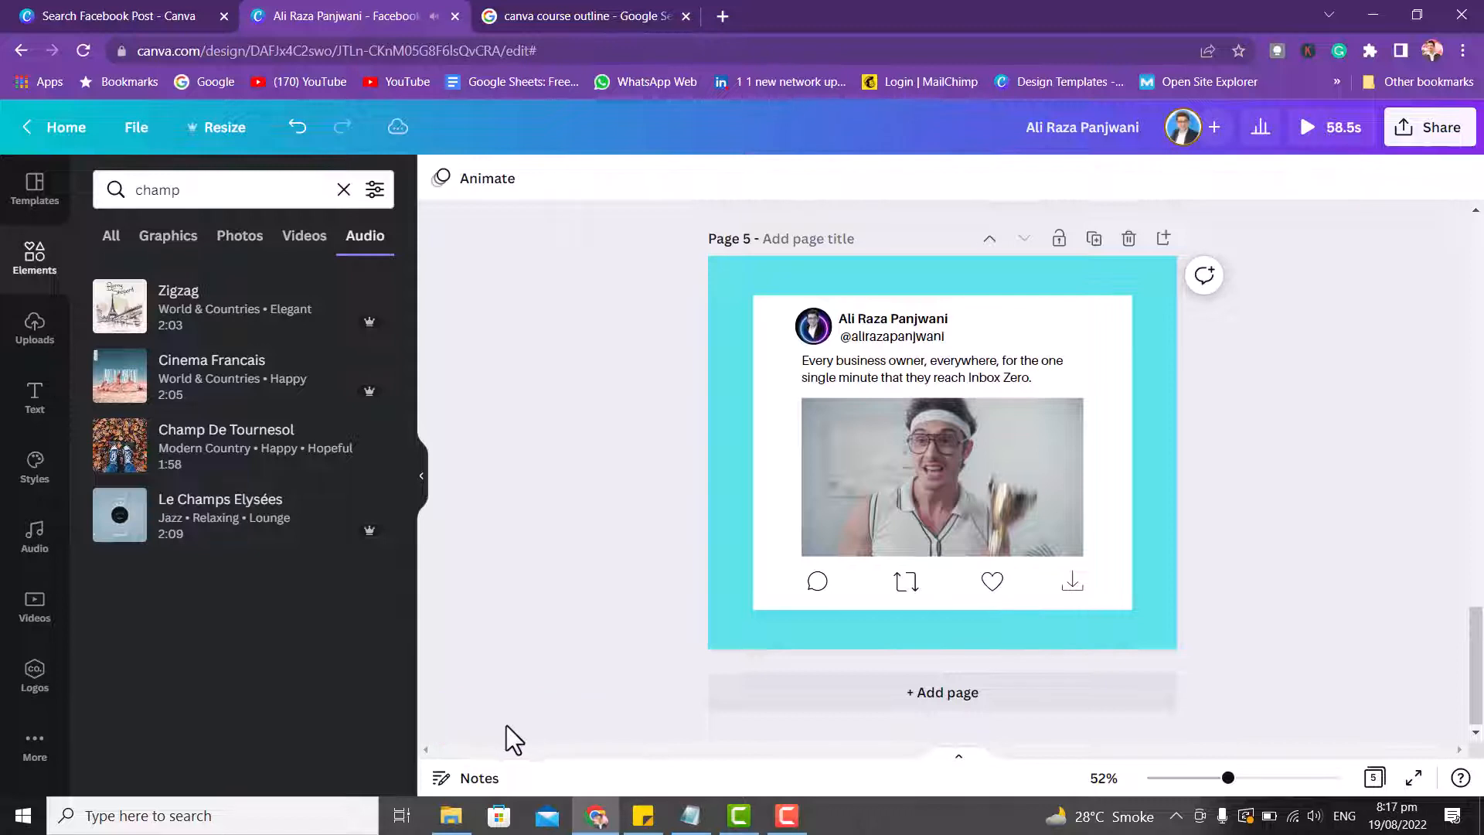
pyautogui.click(231, 502)
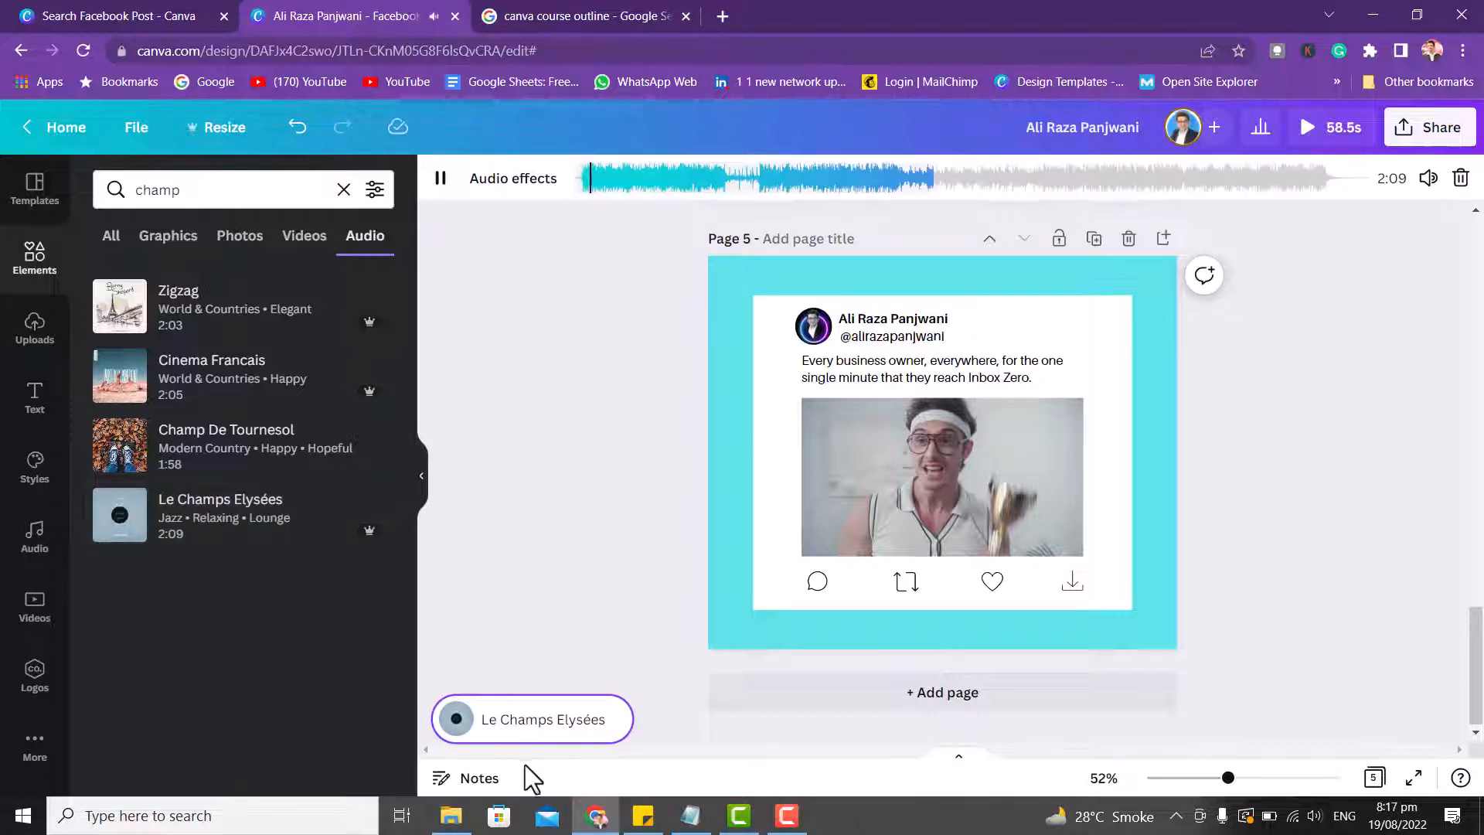
pyautogui.press('Delete')
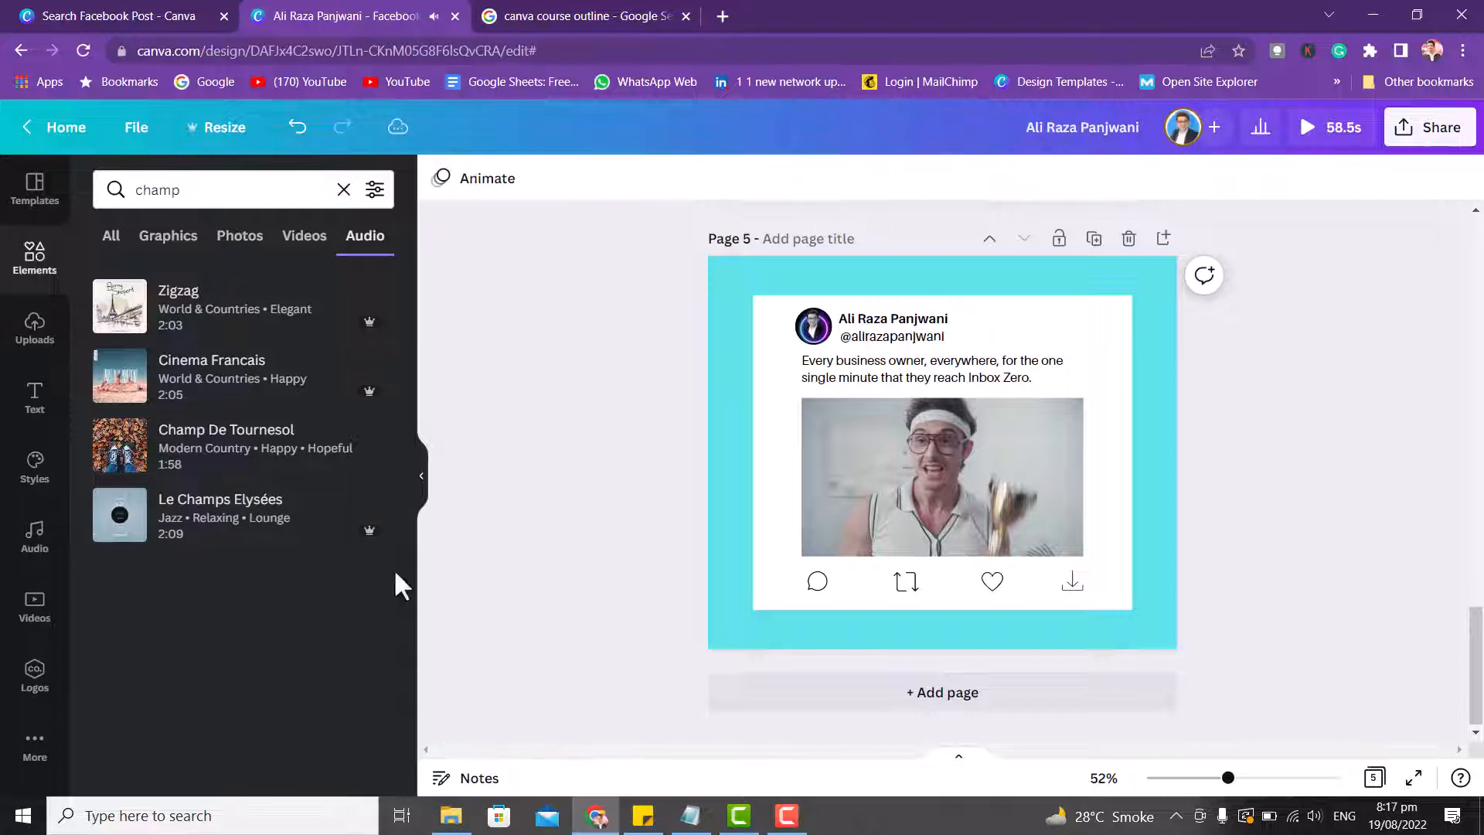
# Add the 1:58 Champ De Tournesol track to the design as its music.
pyautogui.click(231, 549)
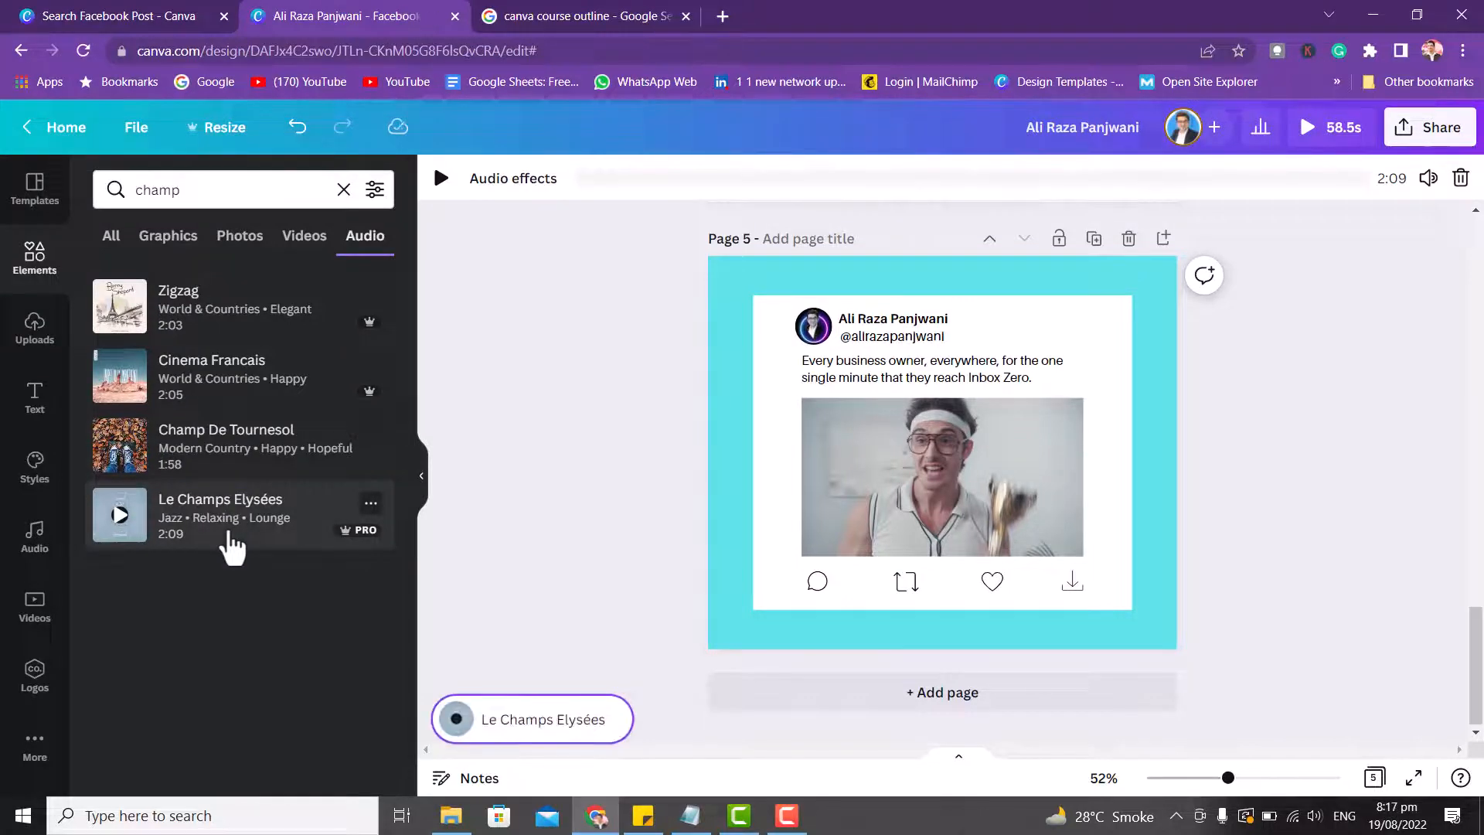
pyautogui.click(193, 468)
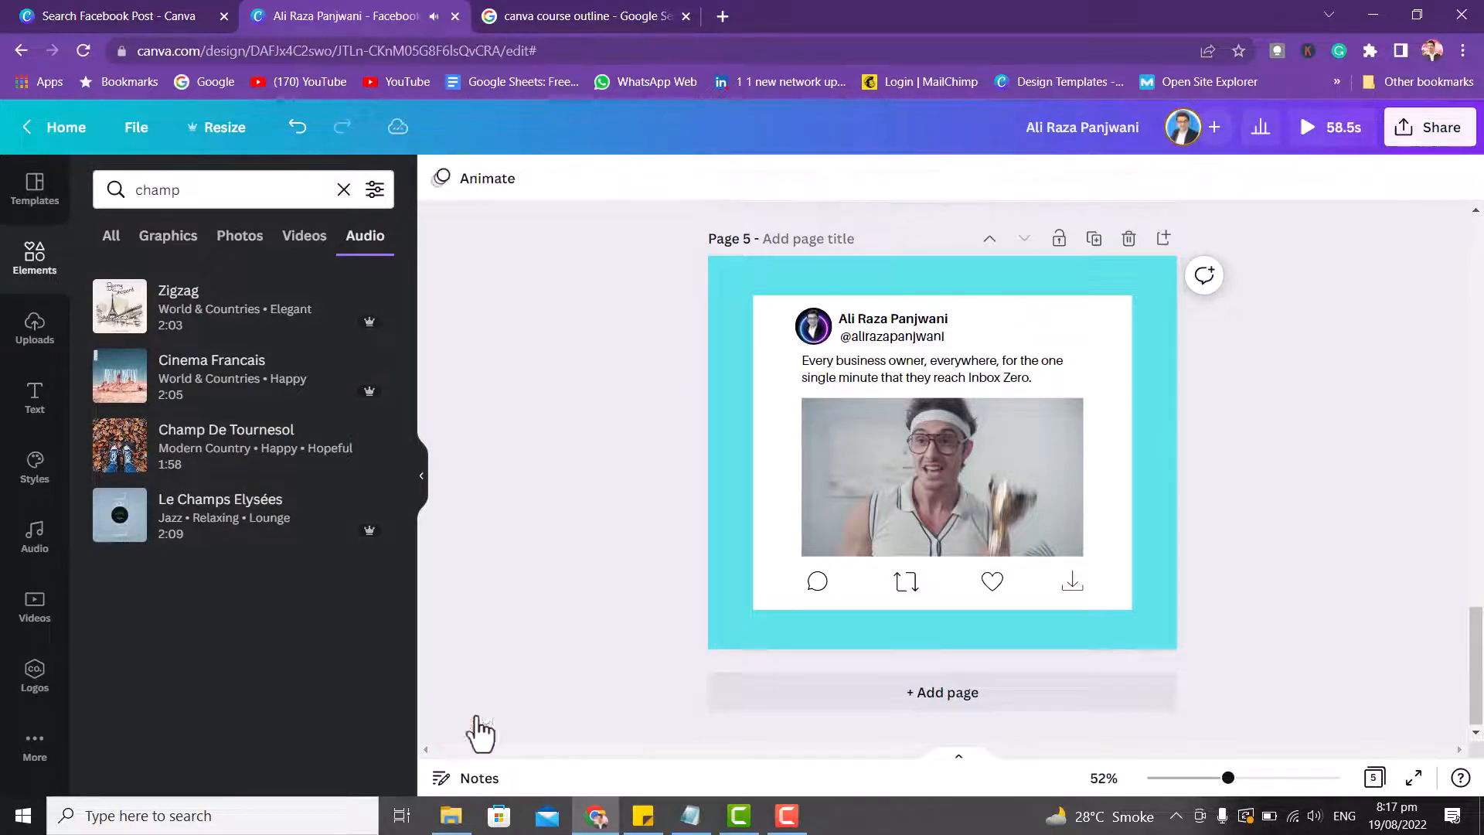
pyautogui.moveTo(209, 464); pyautogui.dragTo(545, 643)
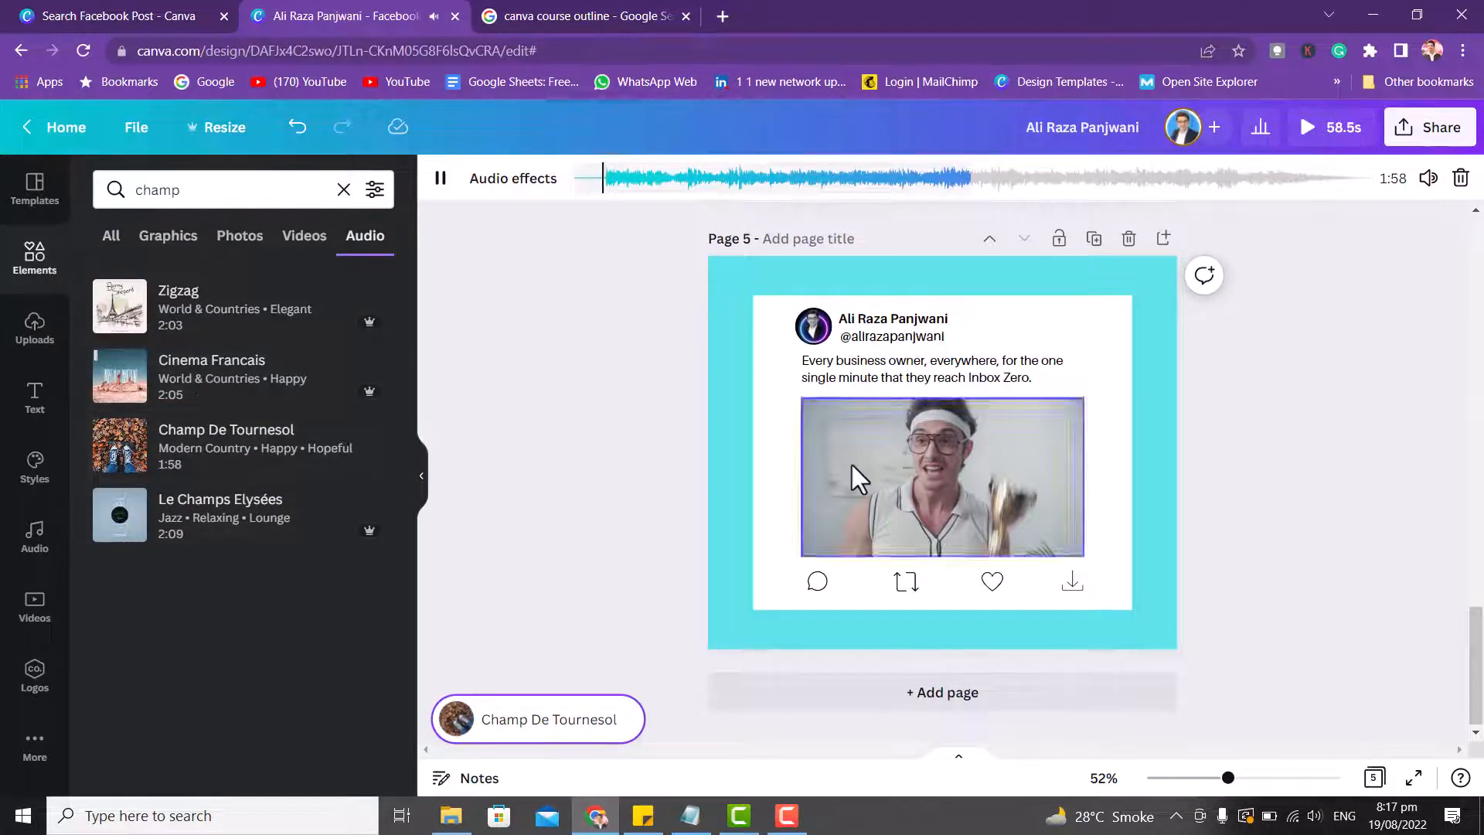
pyautogui.moveTo(1475, 648); pyautogui.dragTo(1475, 252)
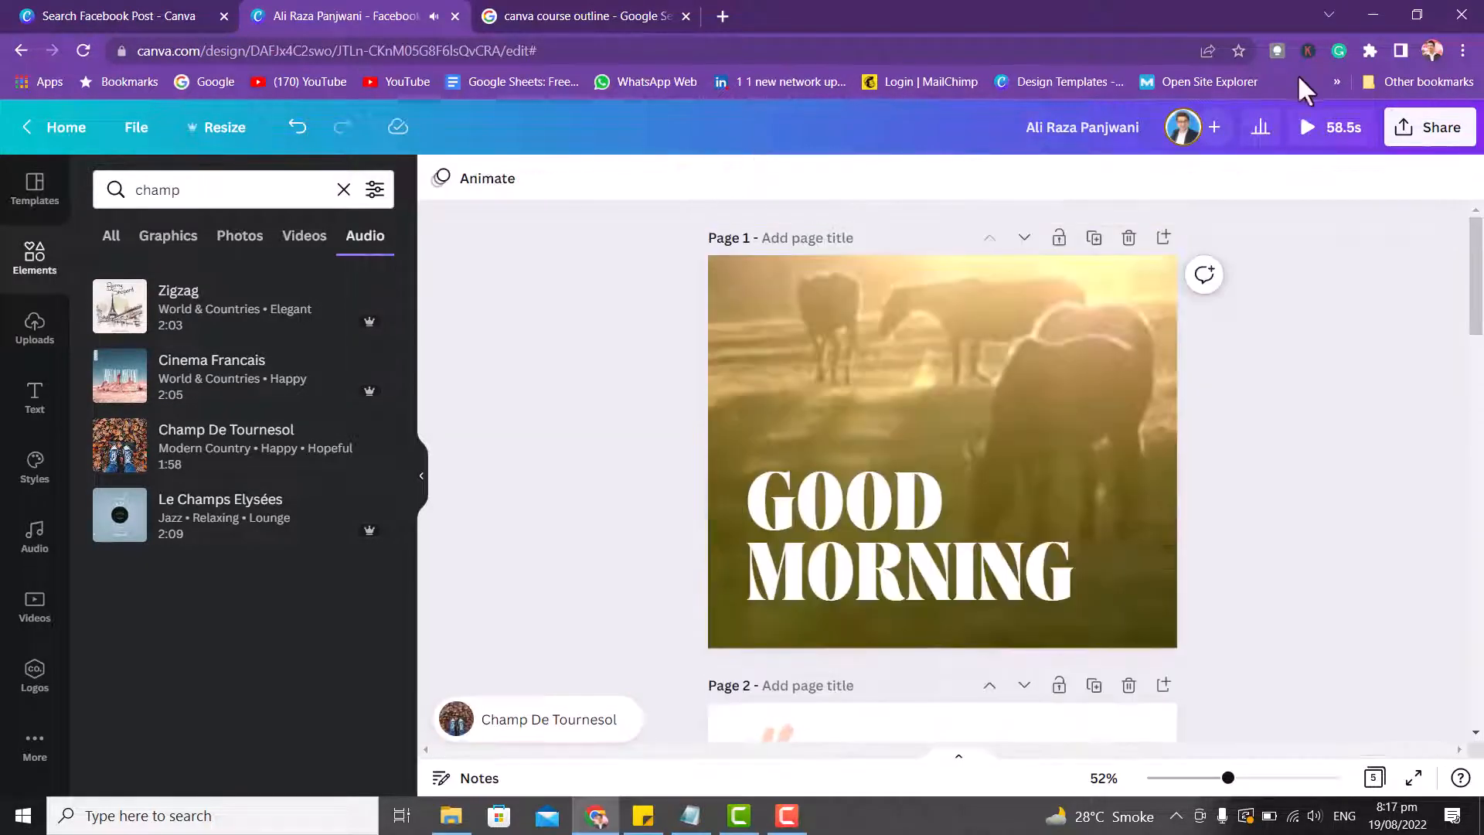
pyautogui.click(1311, 129)
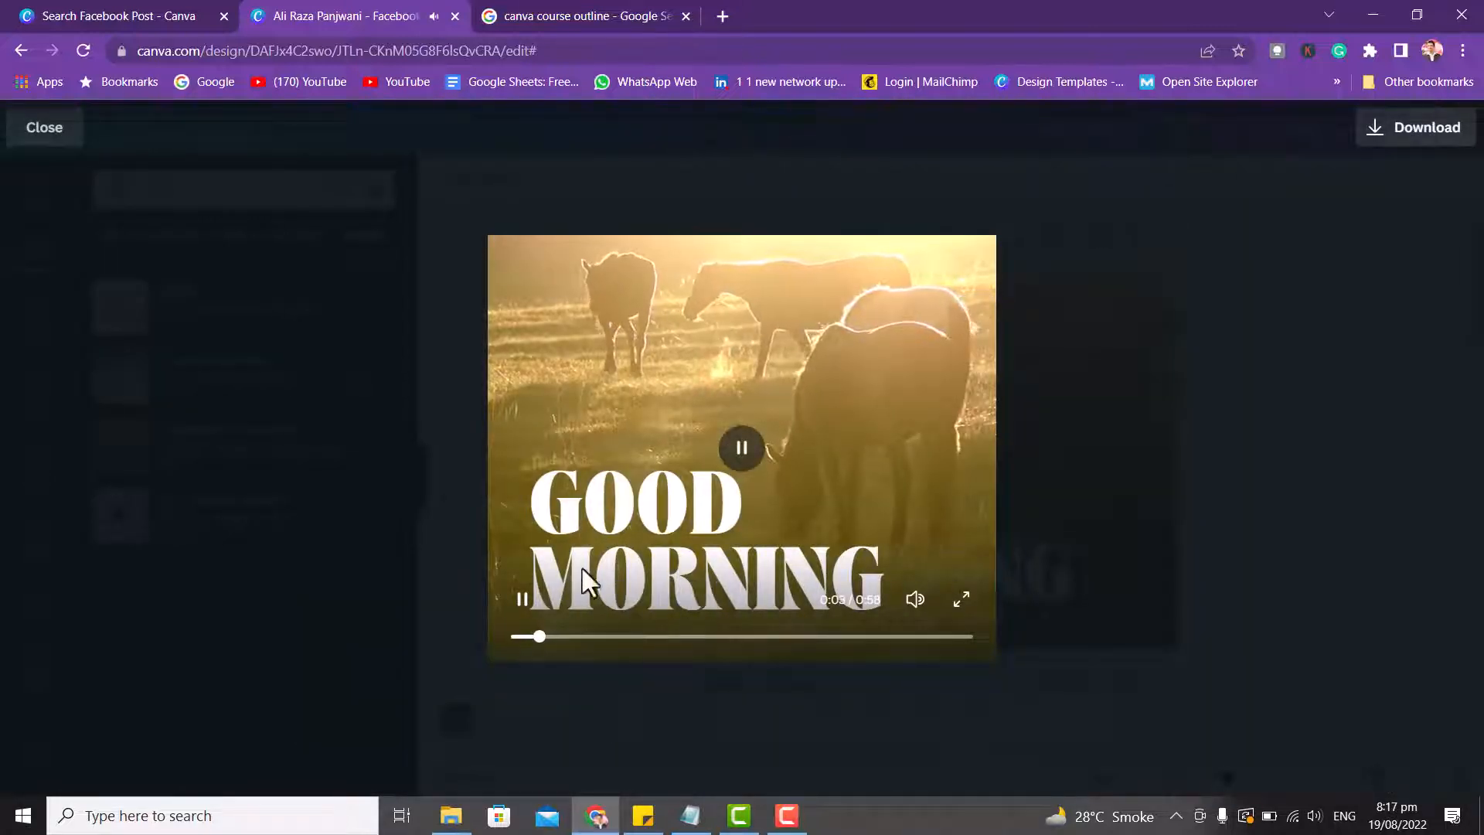
pyautogui.click(671, 636)
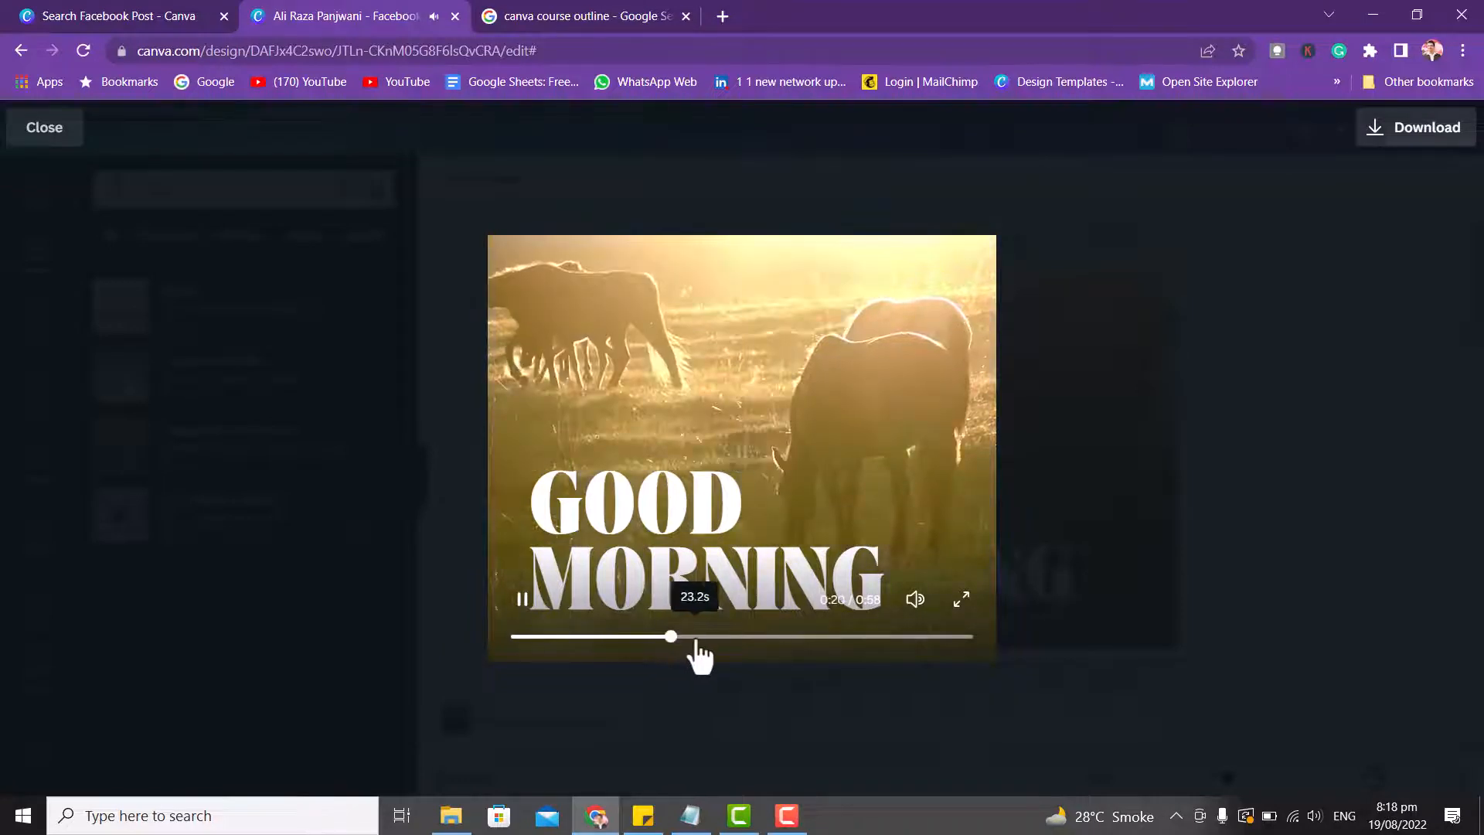
pyautogui.click(729, 637)
pyautogui.click(811, 636)
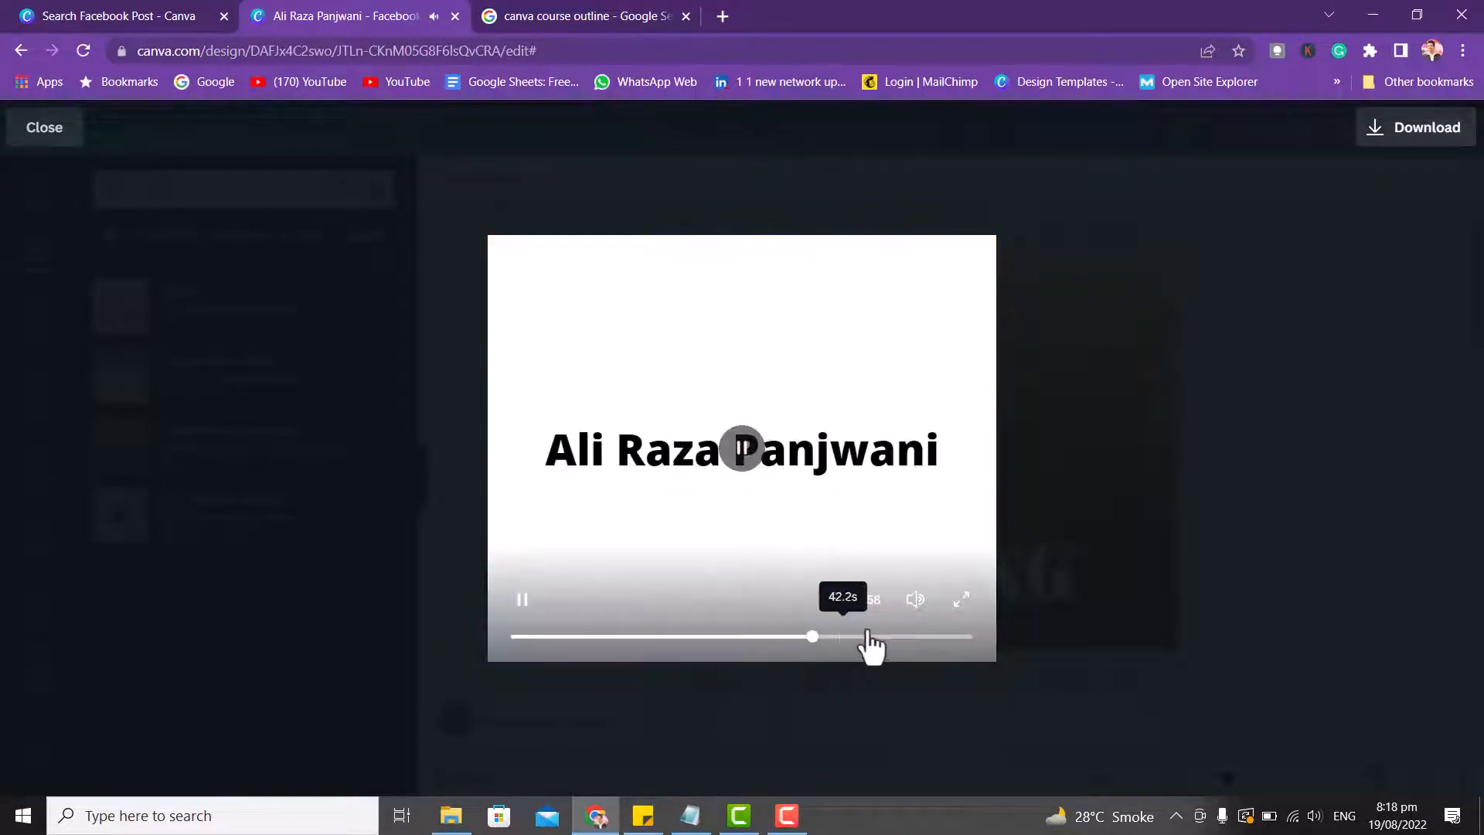
pyautogui.click(881, 636)
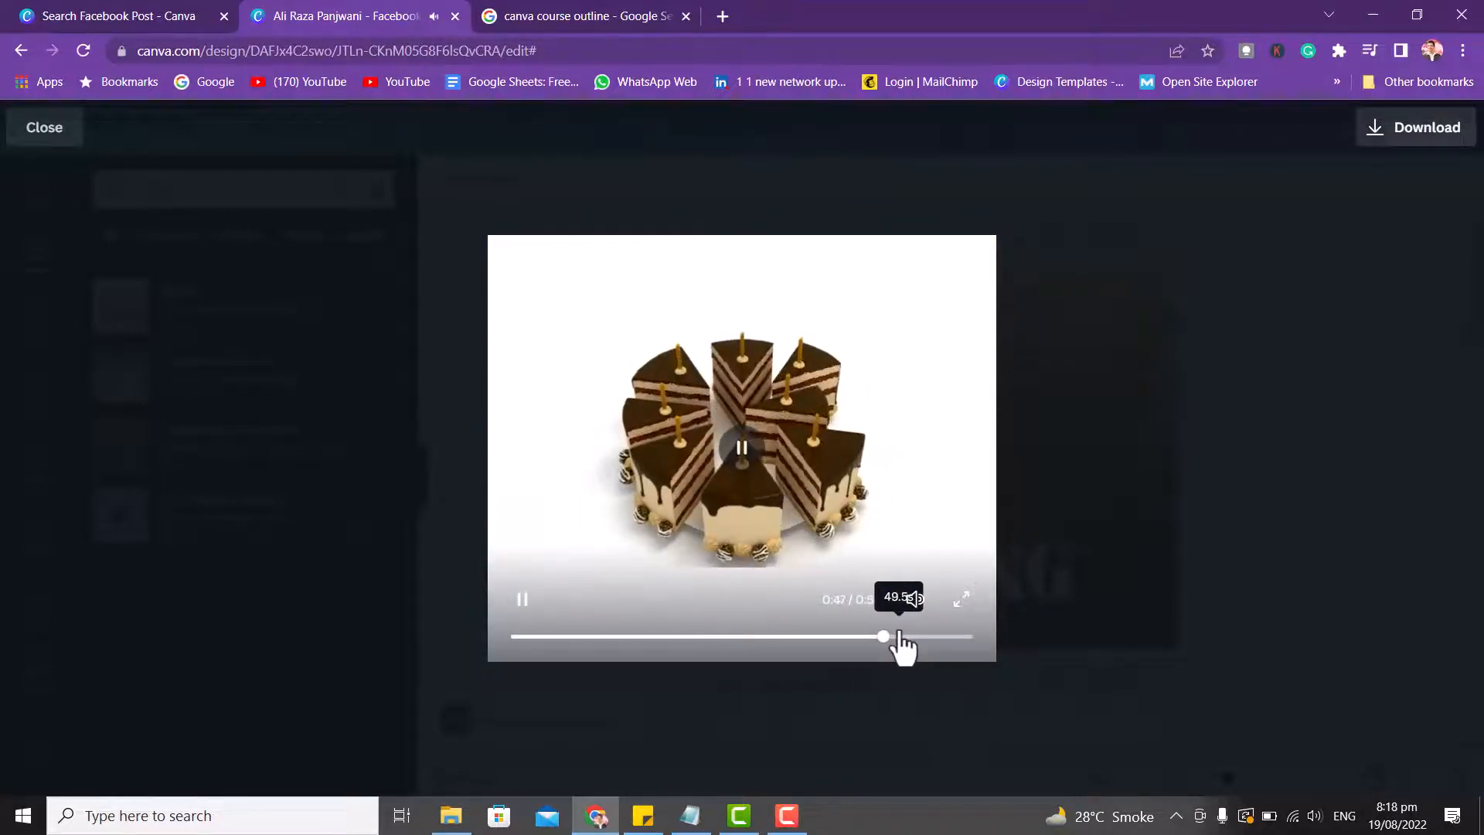
pyautogui.click(943, 637)
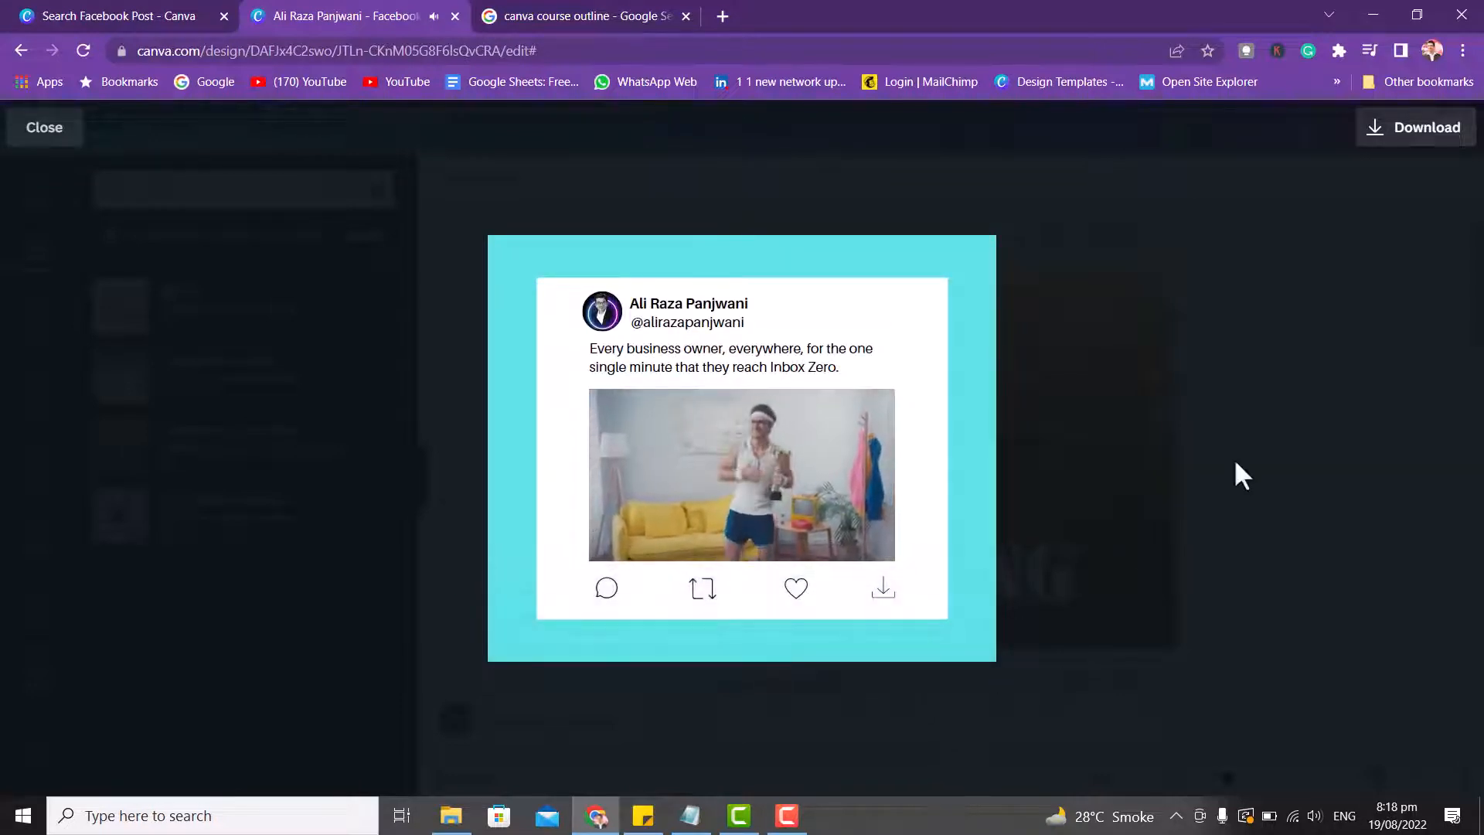
pyautogui.click(1286, 420)
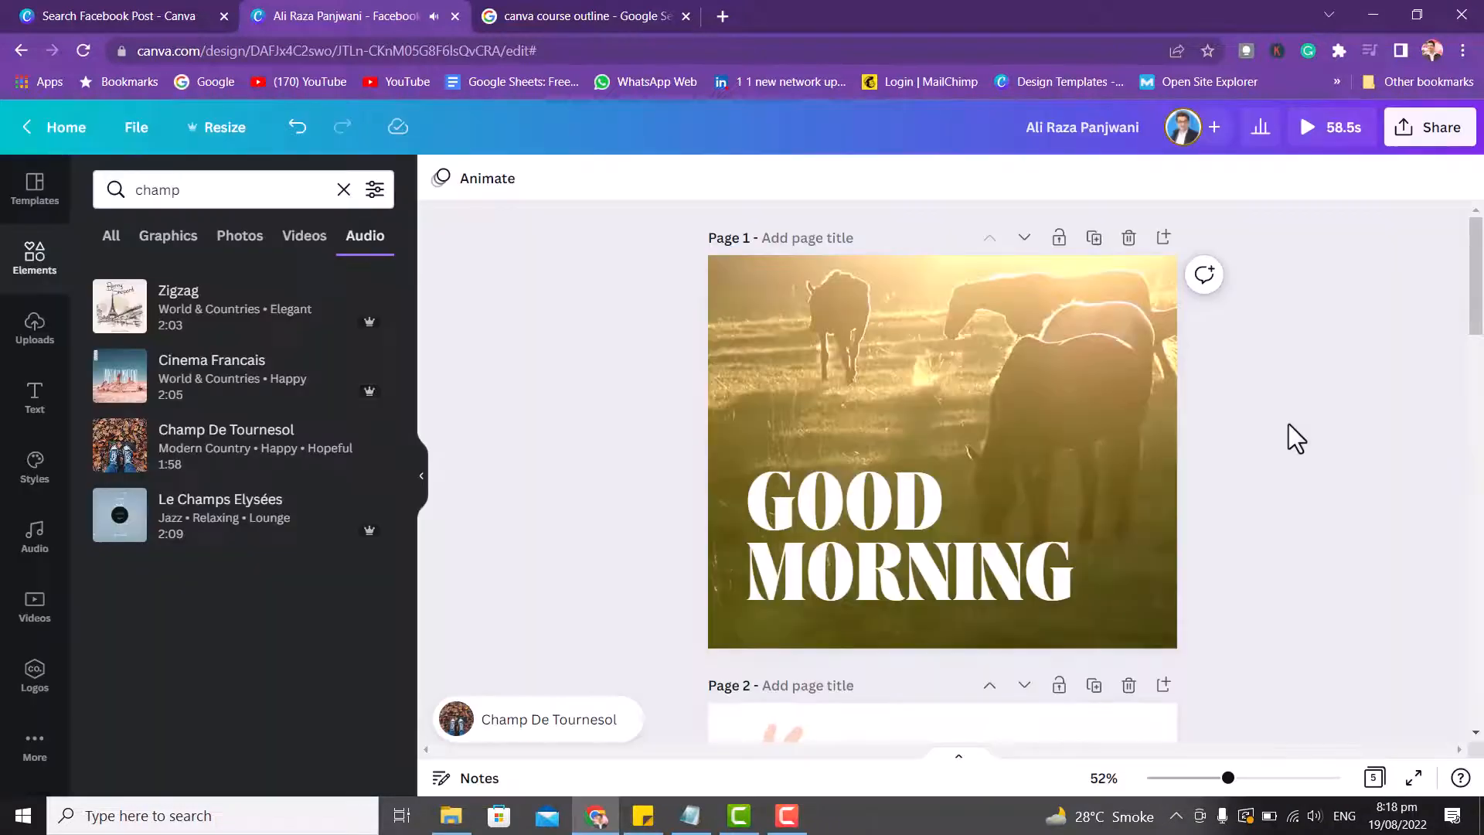
# Trim page 1's Good Morning background video from 30.0s to 5.0s.
pyautogui.click(726, 333)
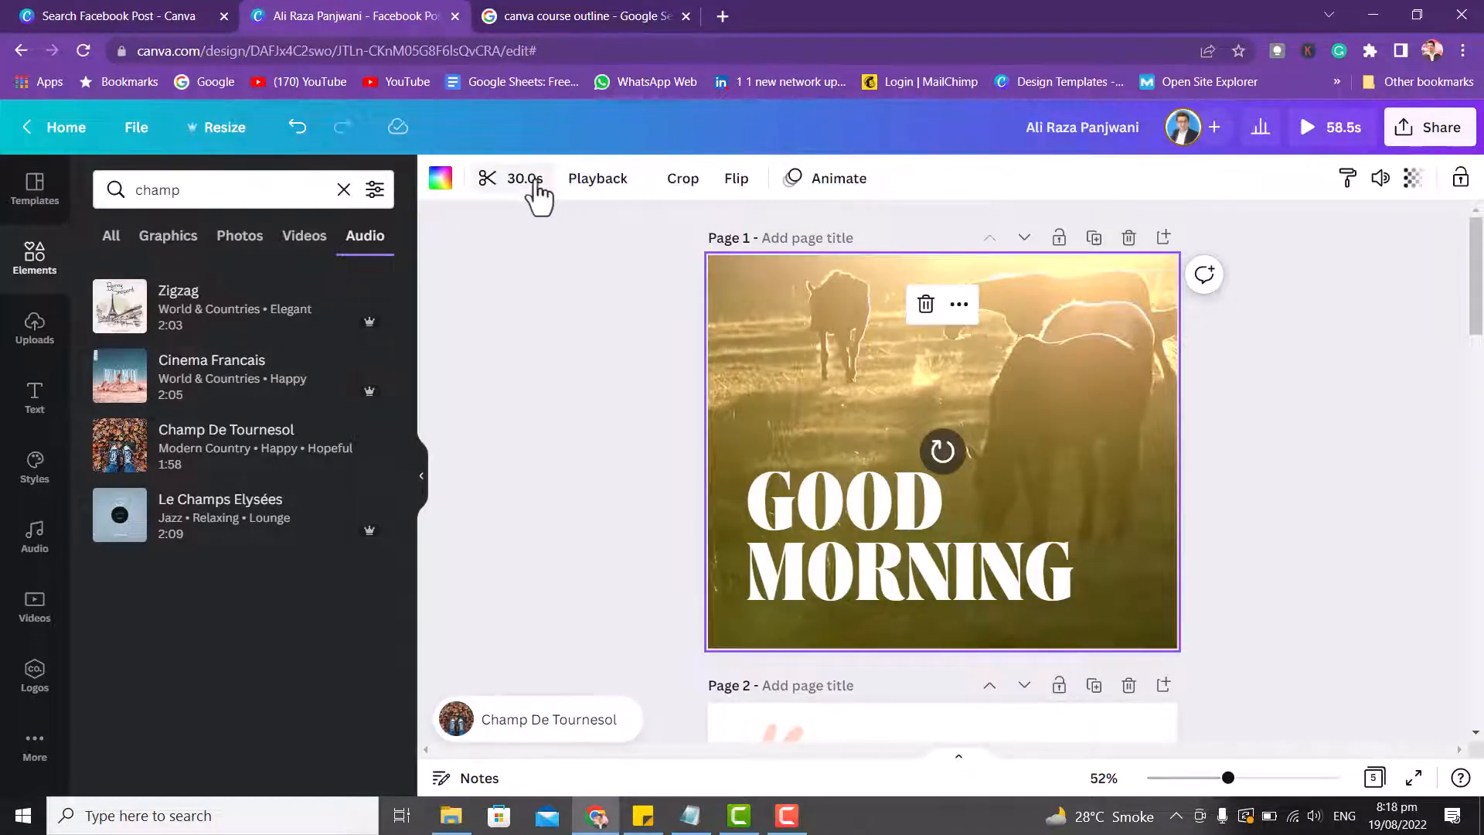
pyautogui.click(513, 179)
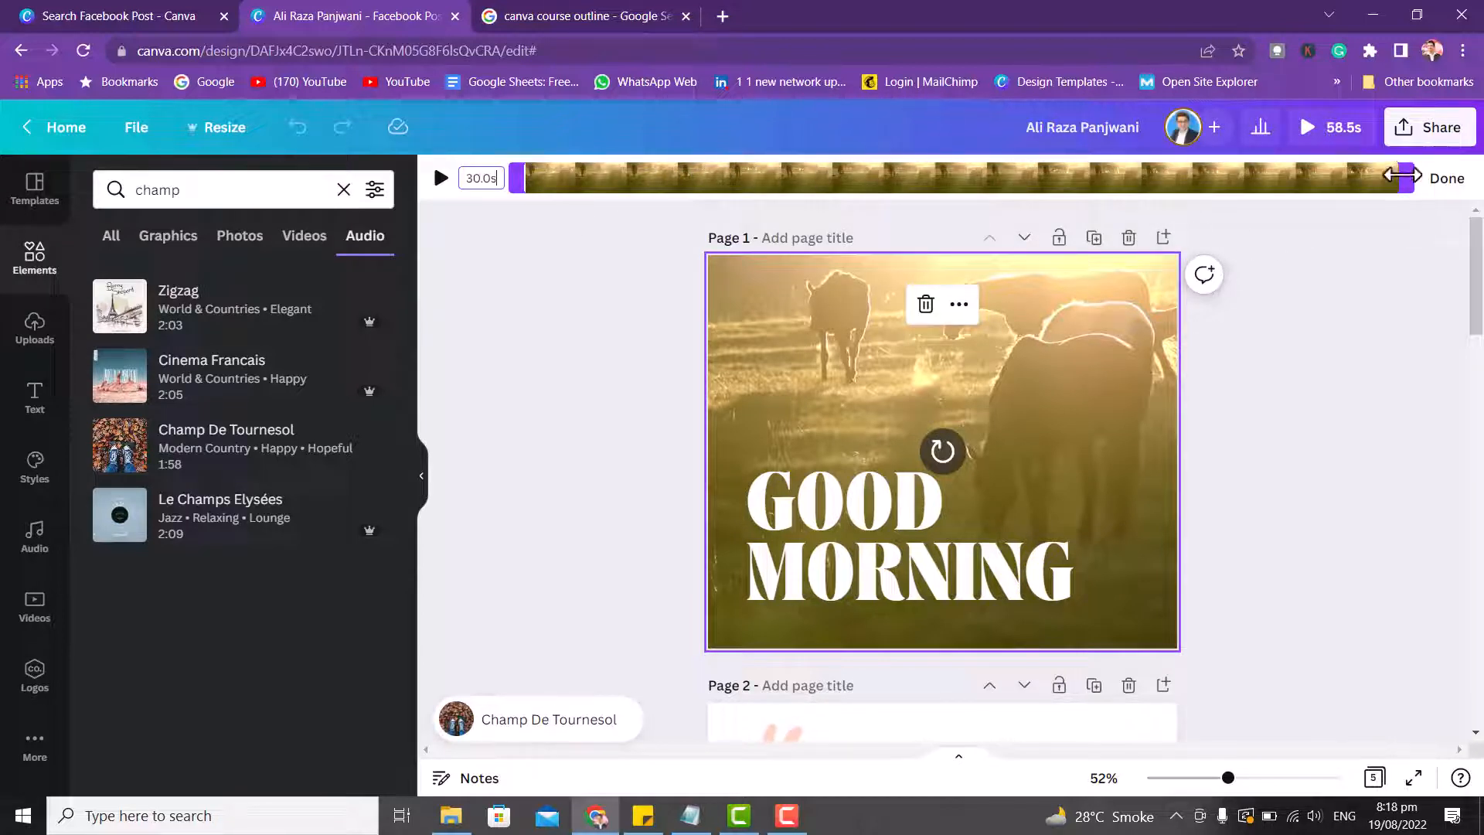
pyautogui.moveTo(1400, 176); pyautogui.dragTo(668, 177)
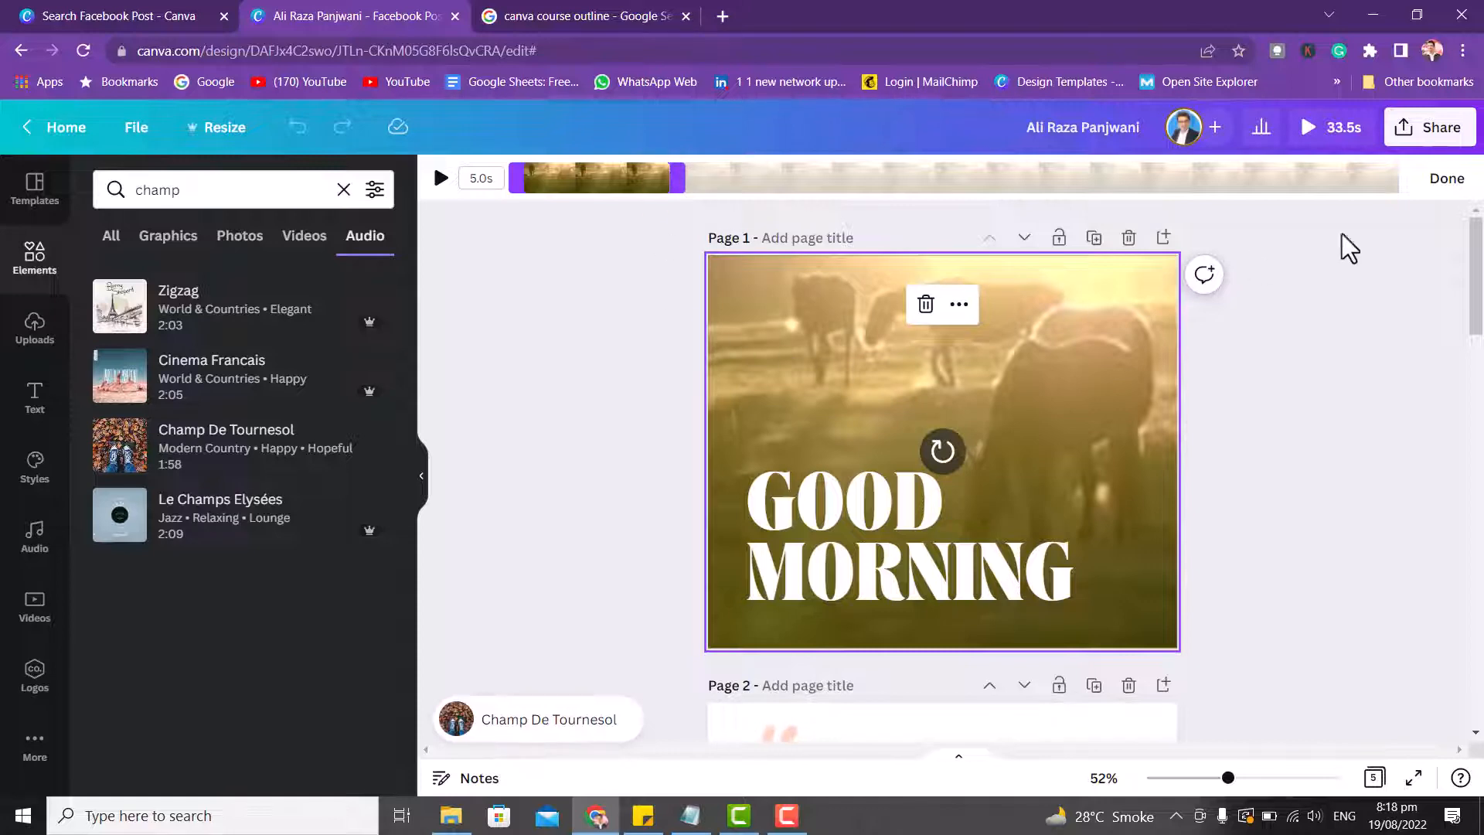
pyautogui.click(1443, 182)
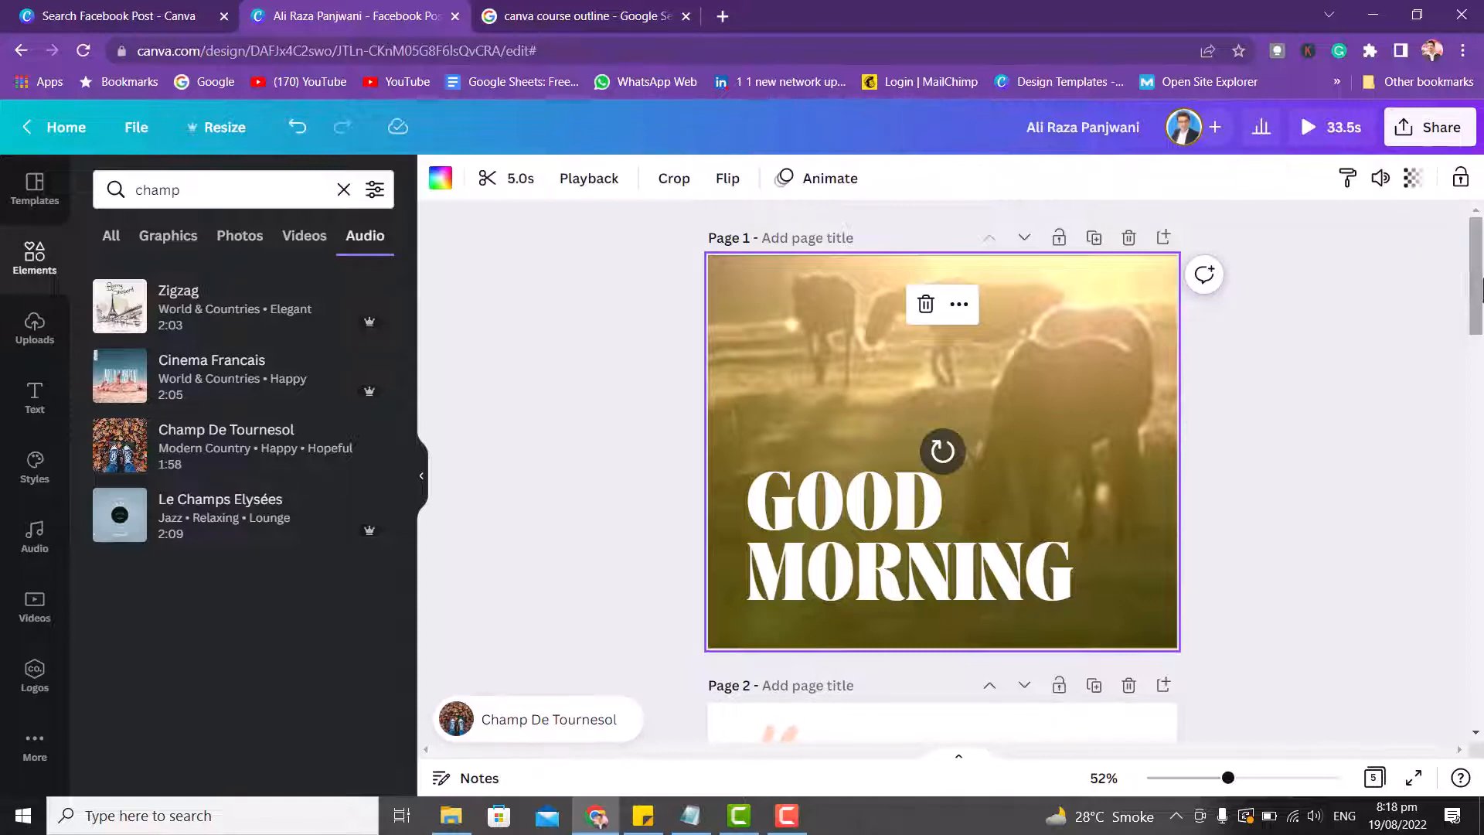
pyautogui.moveTo(1480, 289); pyautogui.dragTo(1479, 383)
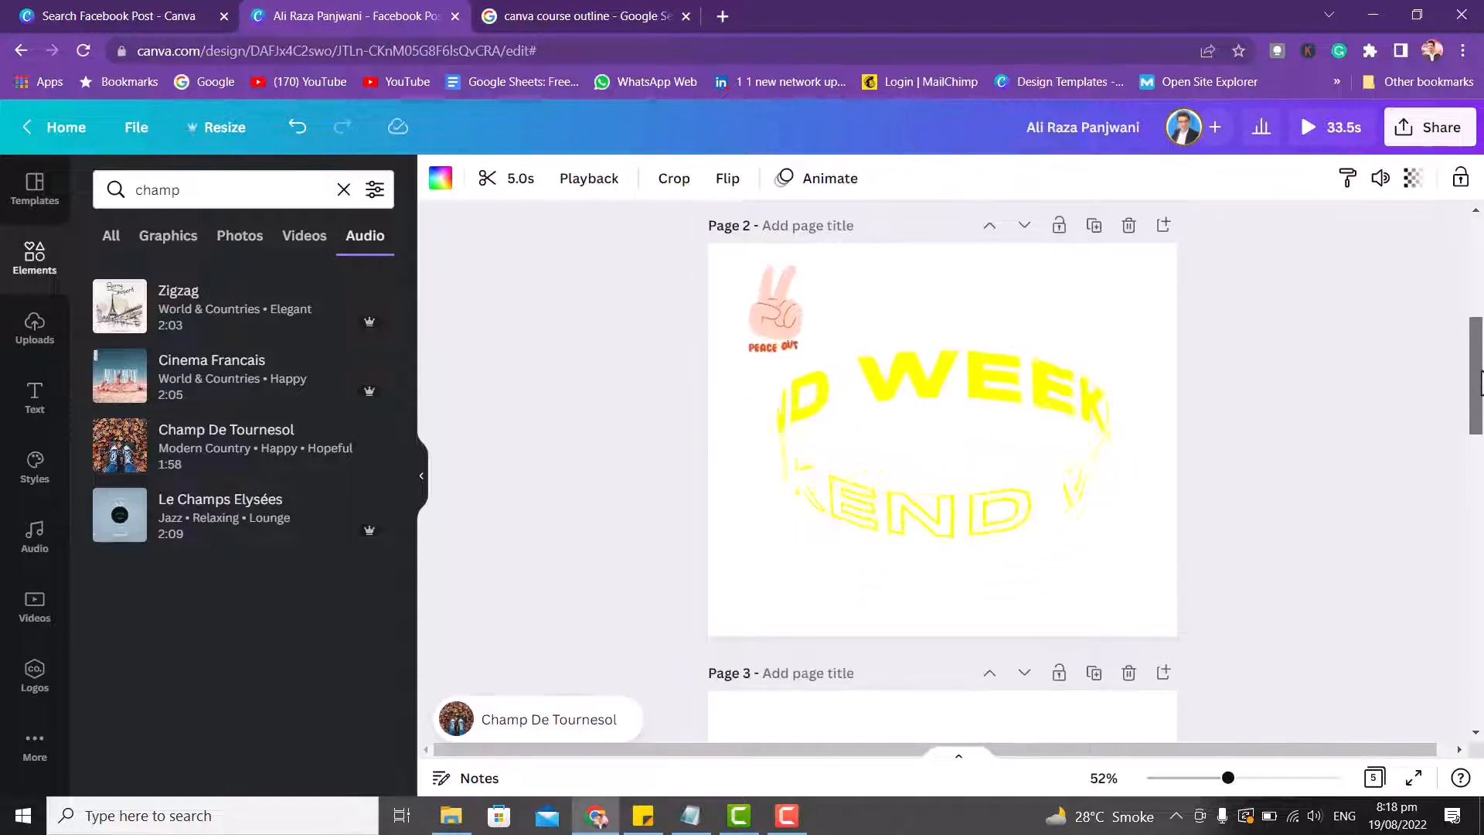
# Set page timing to 1.0s for all pages, then play the design preview.
pyautogui.click(662, 278)
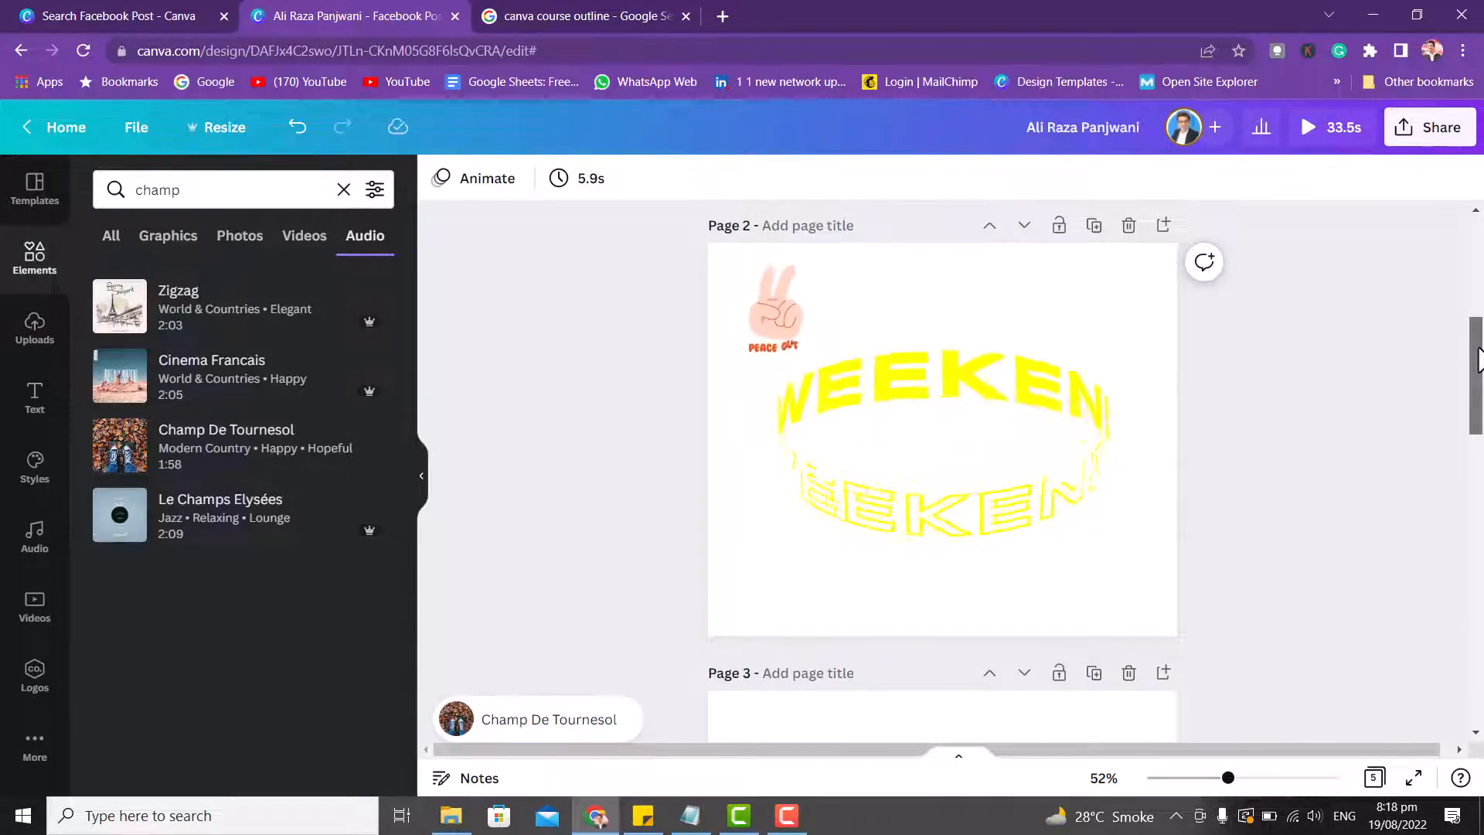
pyautogui.click(723, 308)
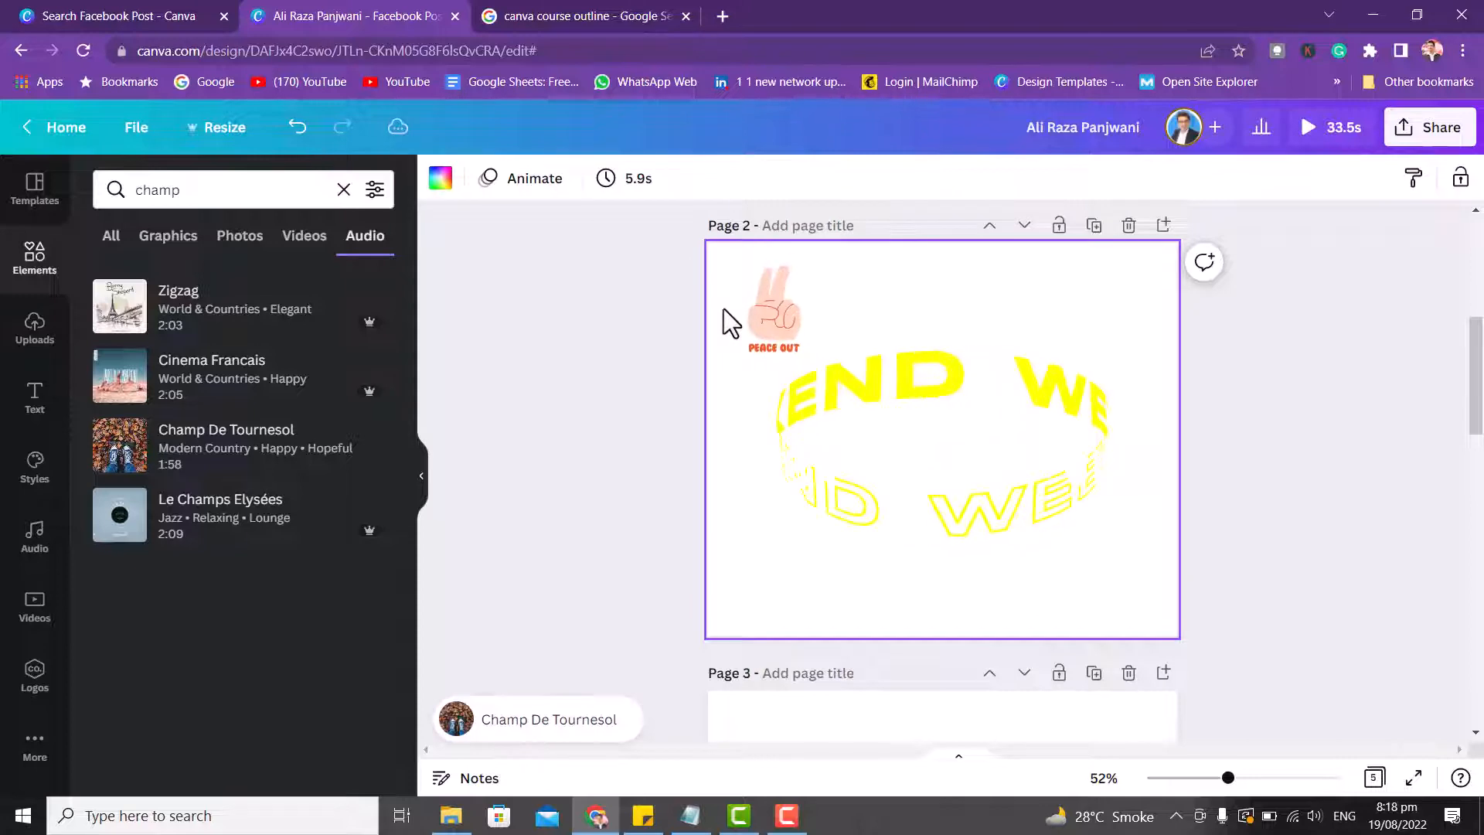
pyautogui.click(634, 198)
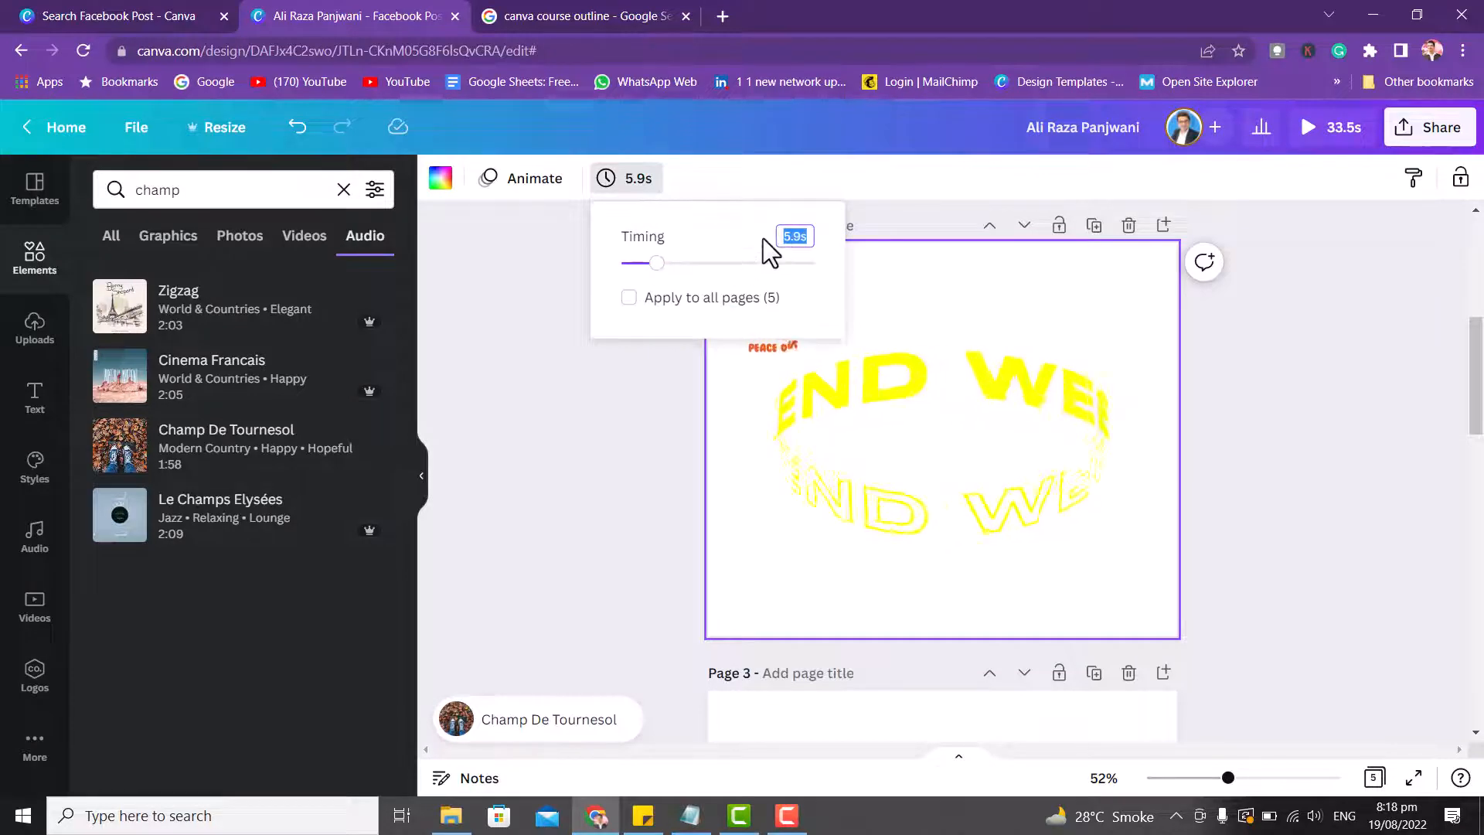
pyautogui.write('2')
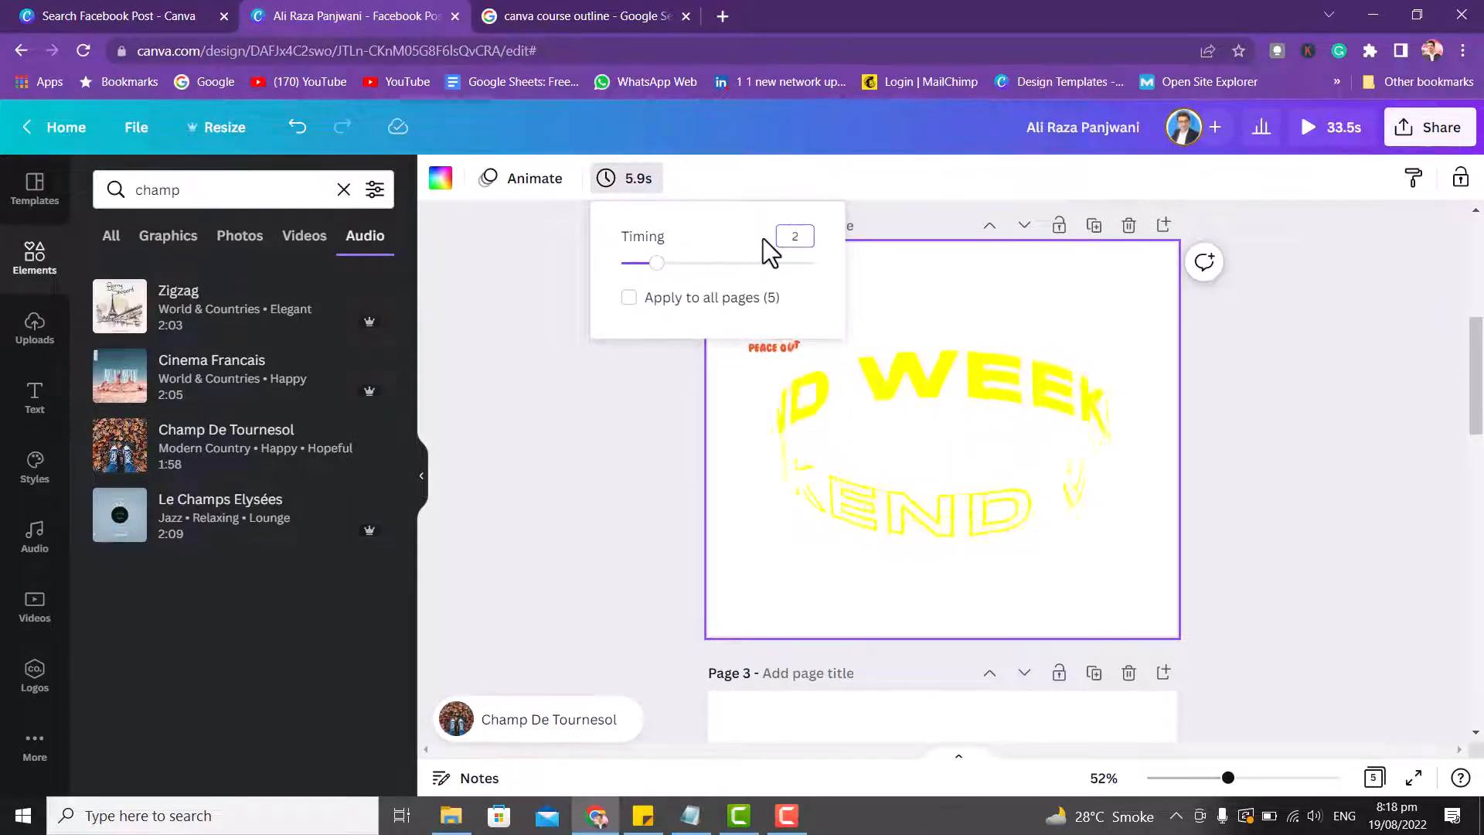
pyautogui.press('BackSpace')
pyautogui.write('1')
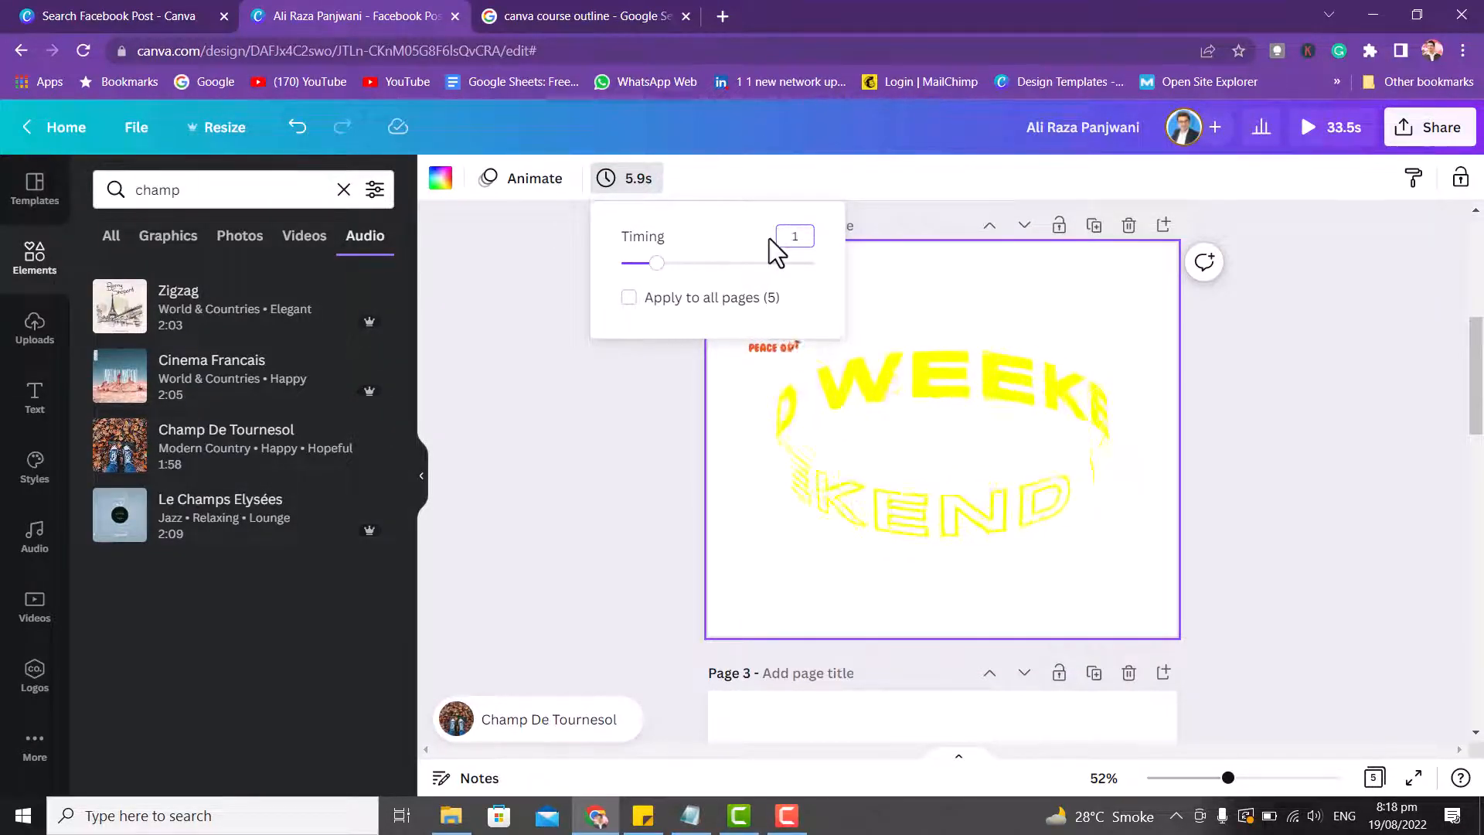
pyautogui.click(641, 300)
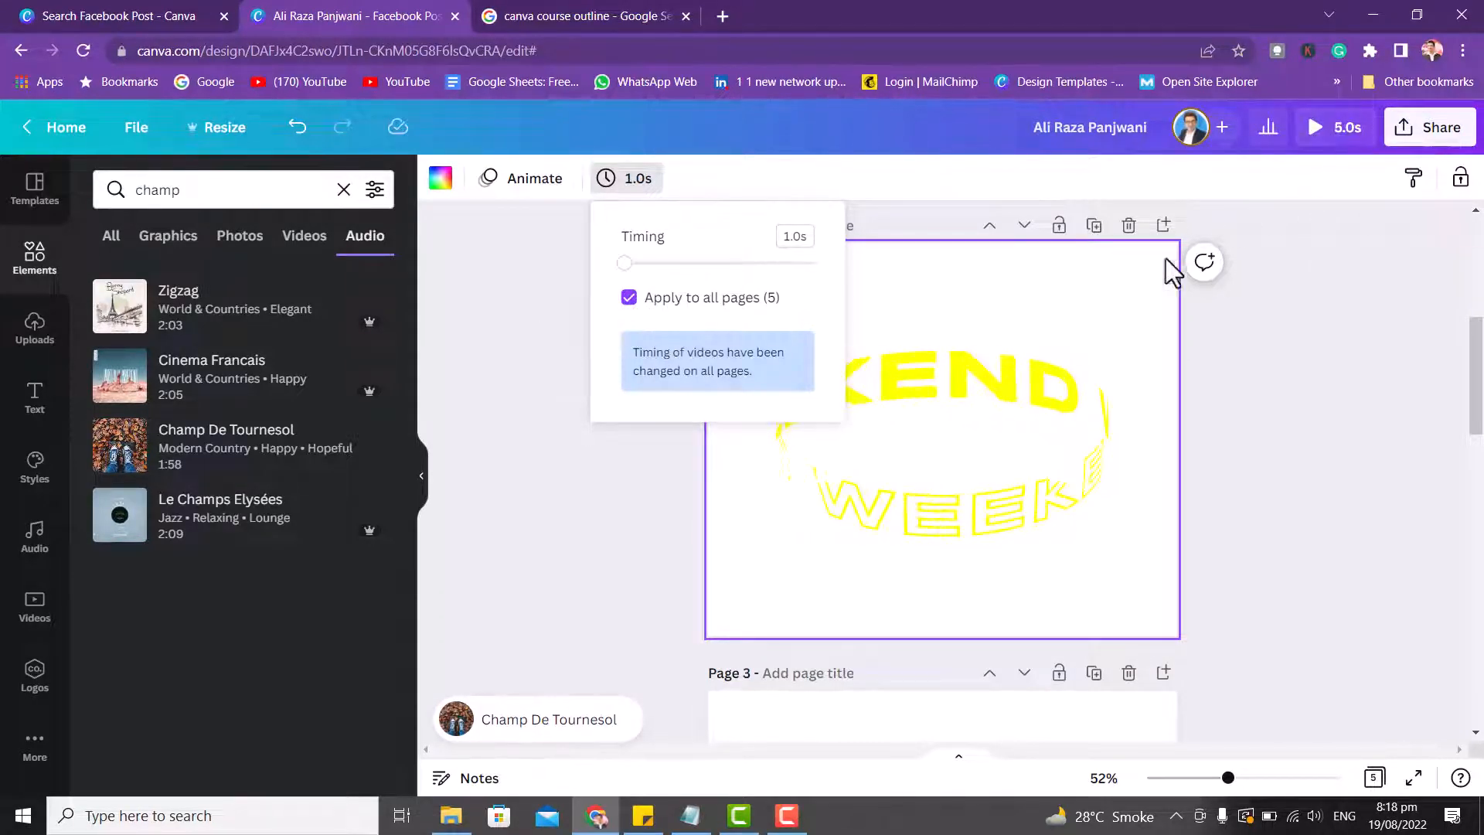
pyautogui.click(1325, 128)
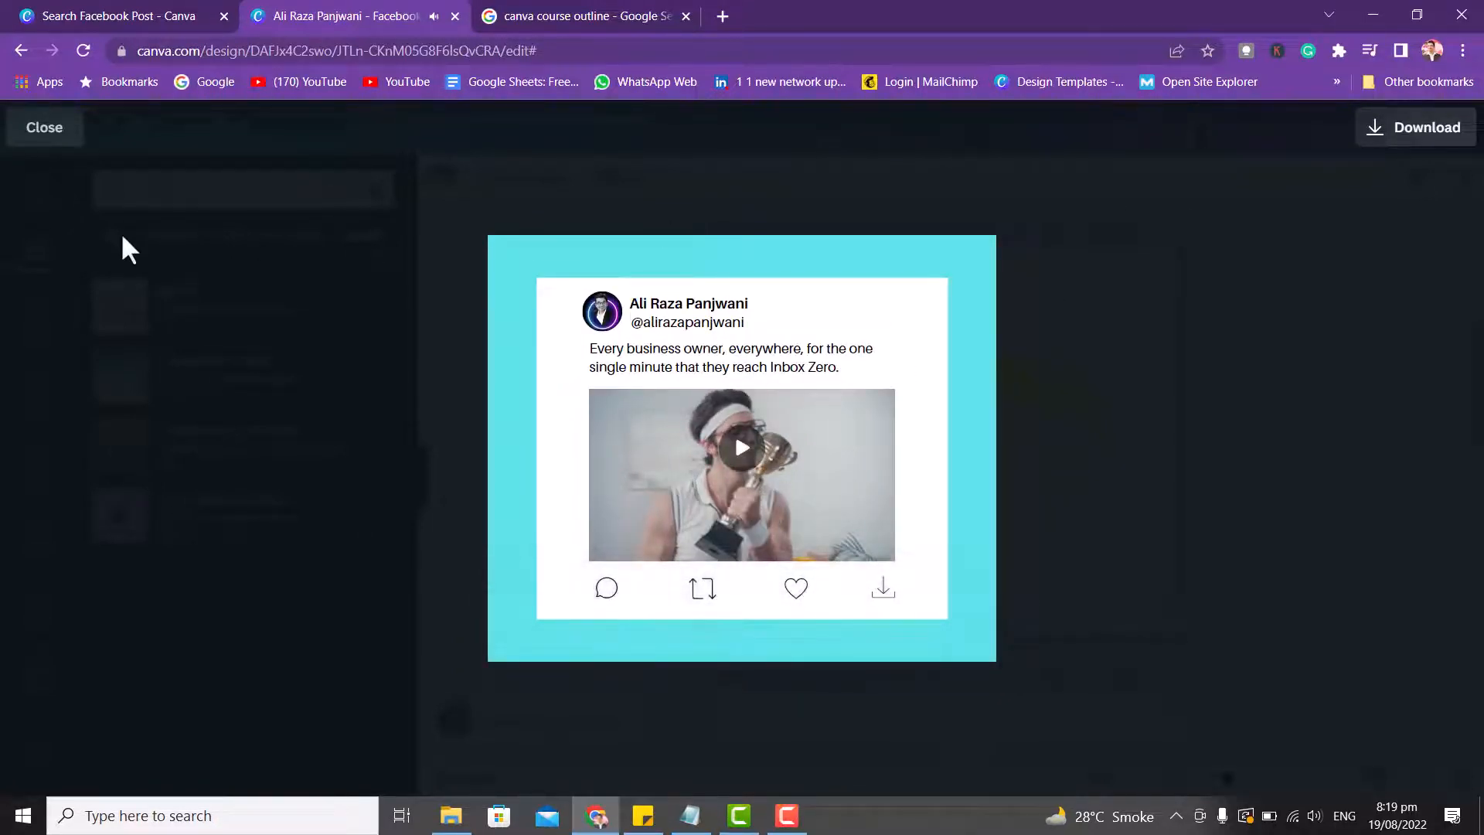
pyautogui.click(35, 124)
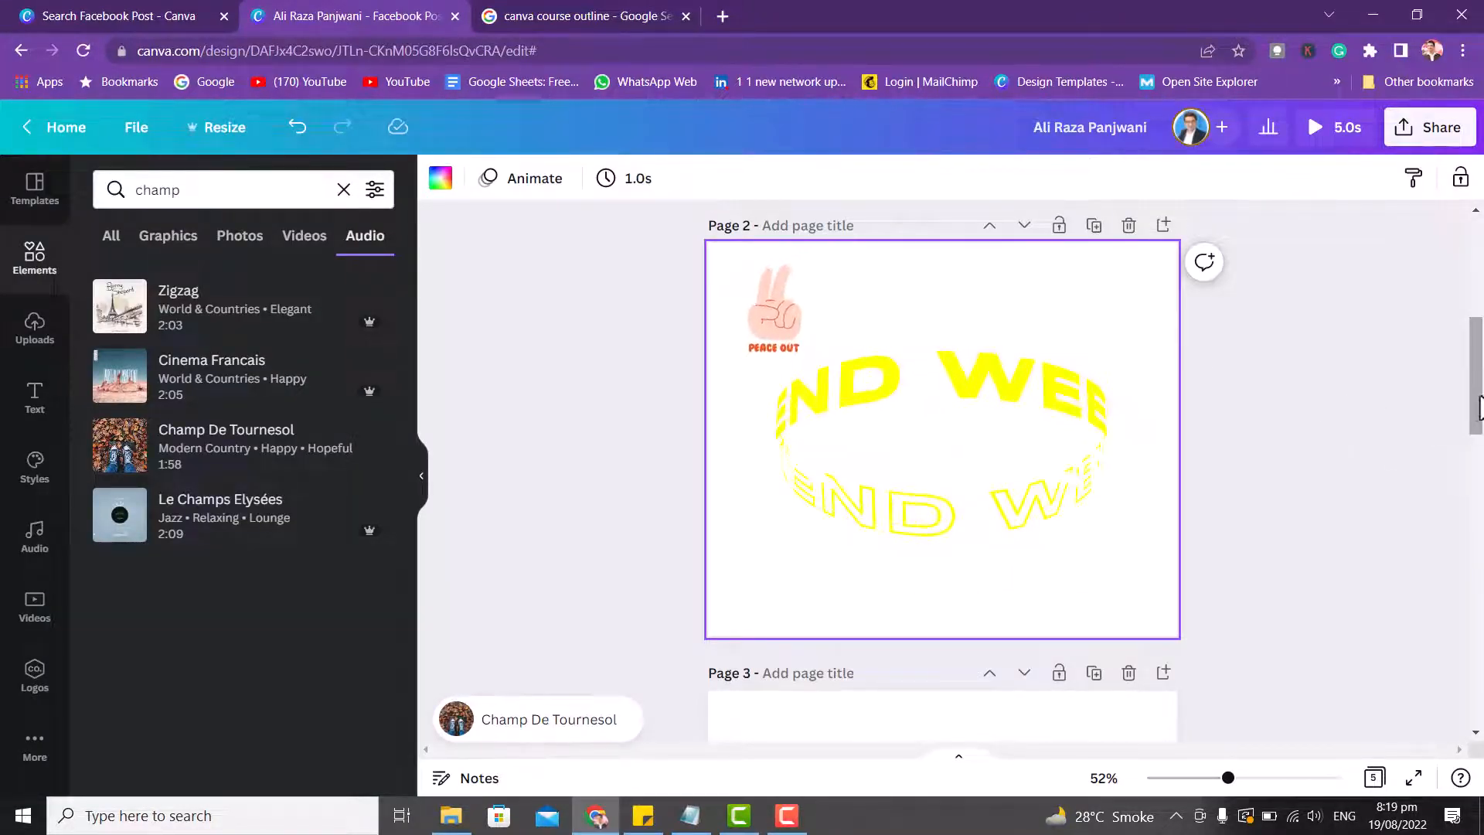
# Toggle crop mode on page 1's background video and shift its kept clip in the trim timeline.
pyautogui.scroll(5, 1190, 337)
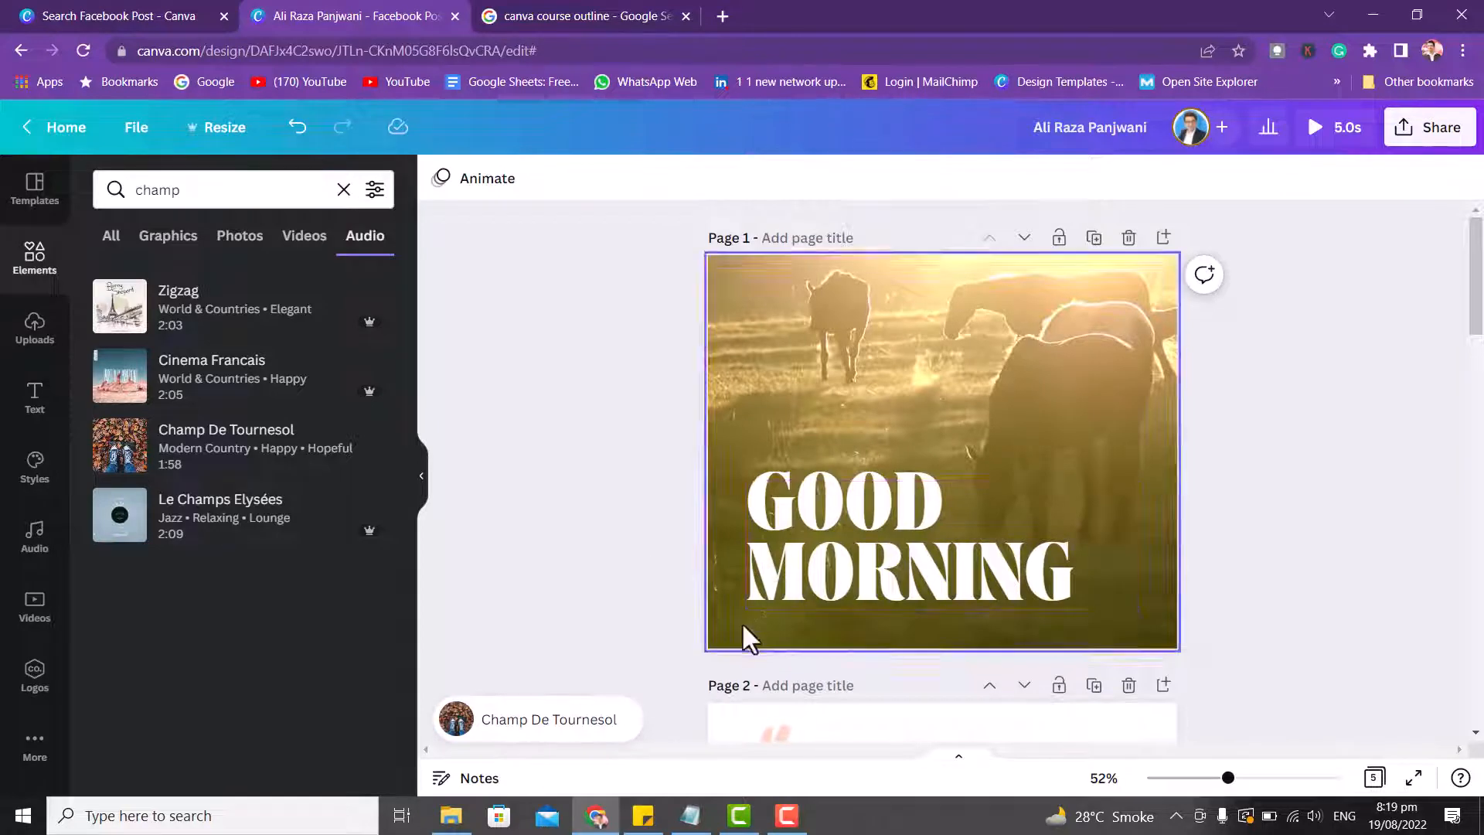
pyautogui.doubleClick(841, 438)
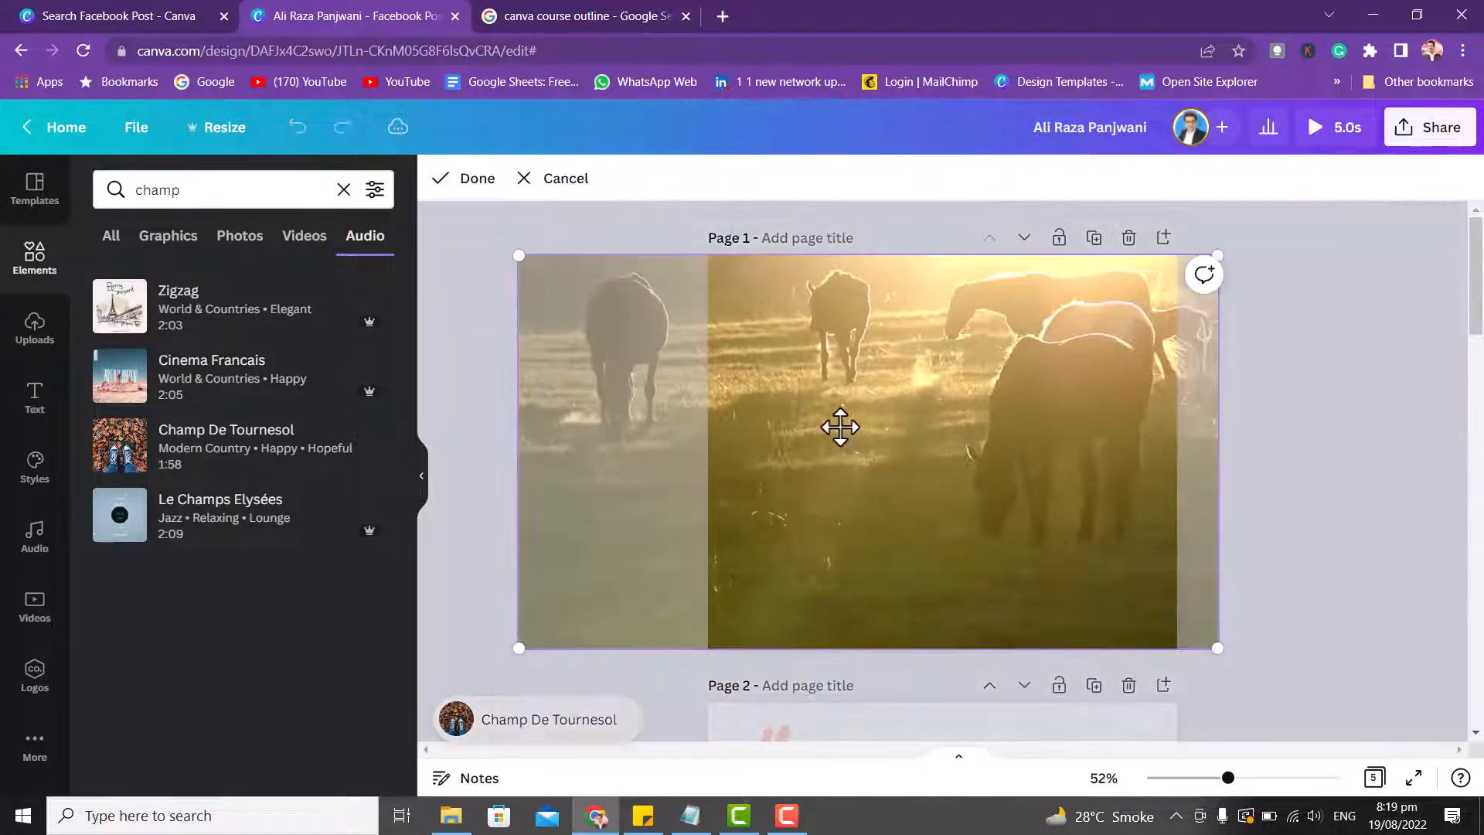
pyautogui.doubleClick(840, 427)
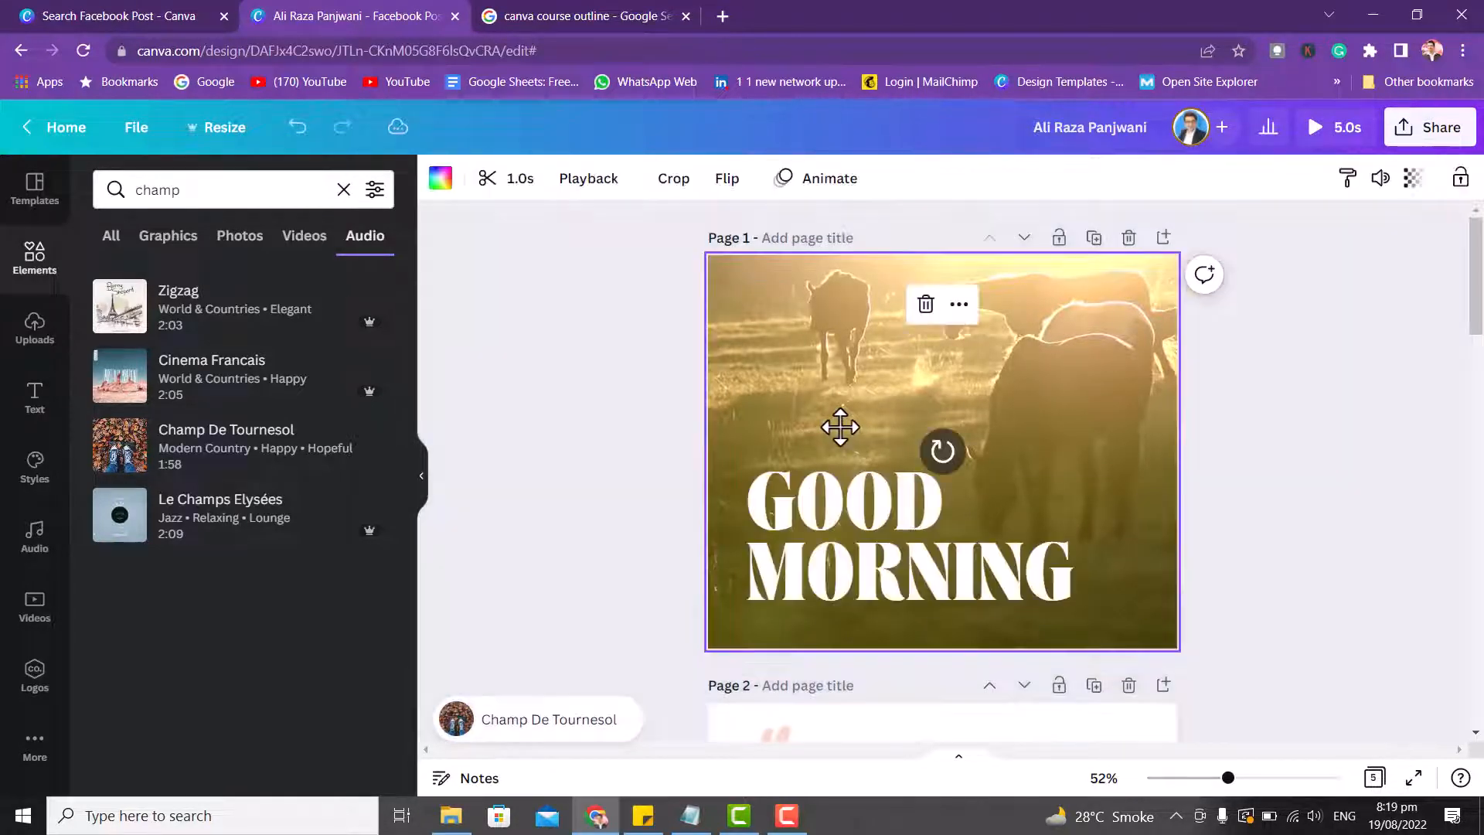
pyautogui.doubleClick(815, 381)
pyautogui.doubleClick(904, 421)
pyautogui.click(511, 182)
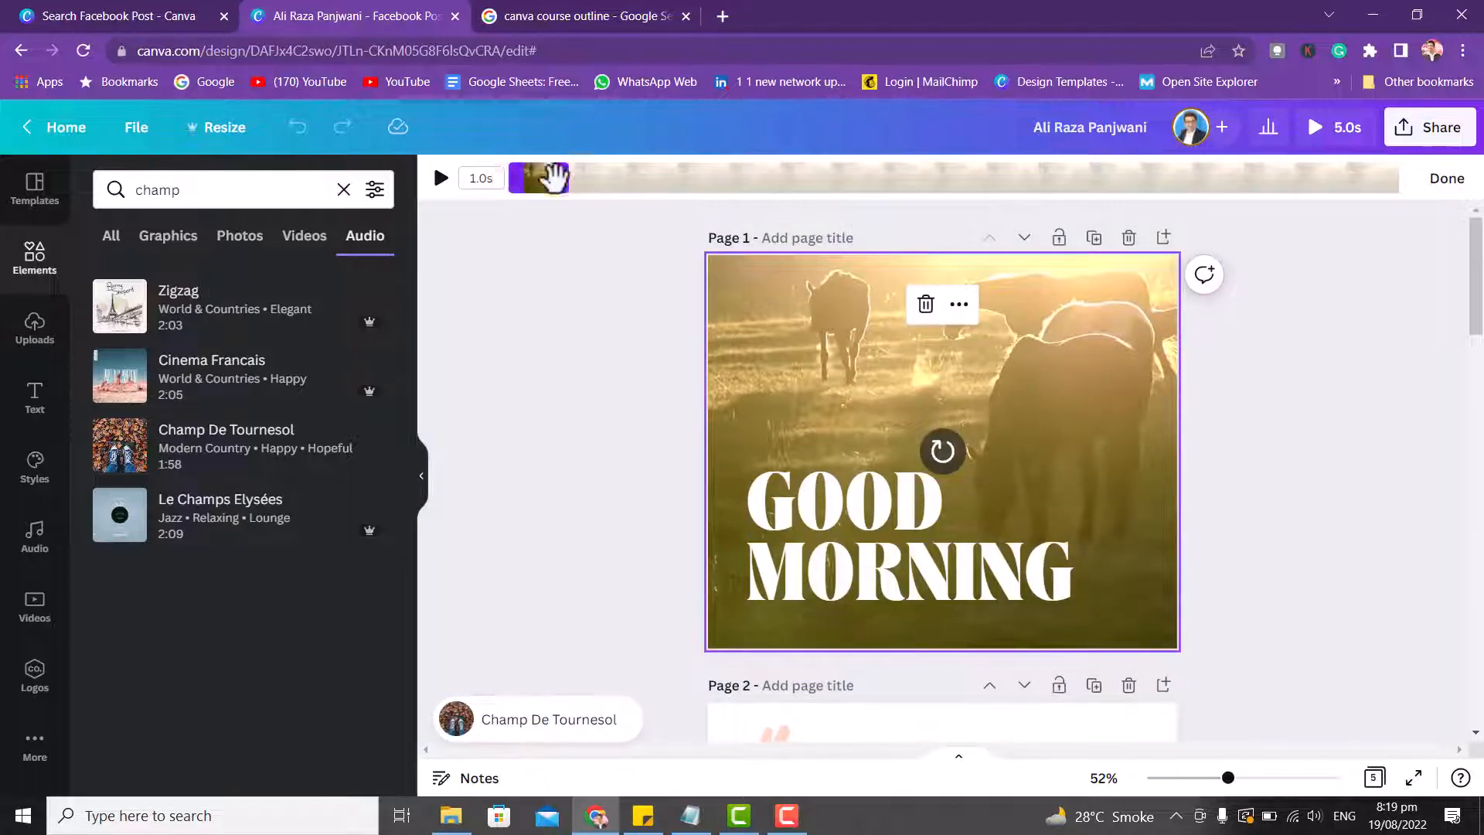
pyautogui.moveTo(553, 177); pyautogui.dragTo(814, 213)
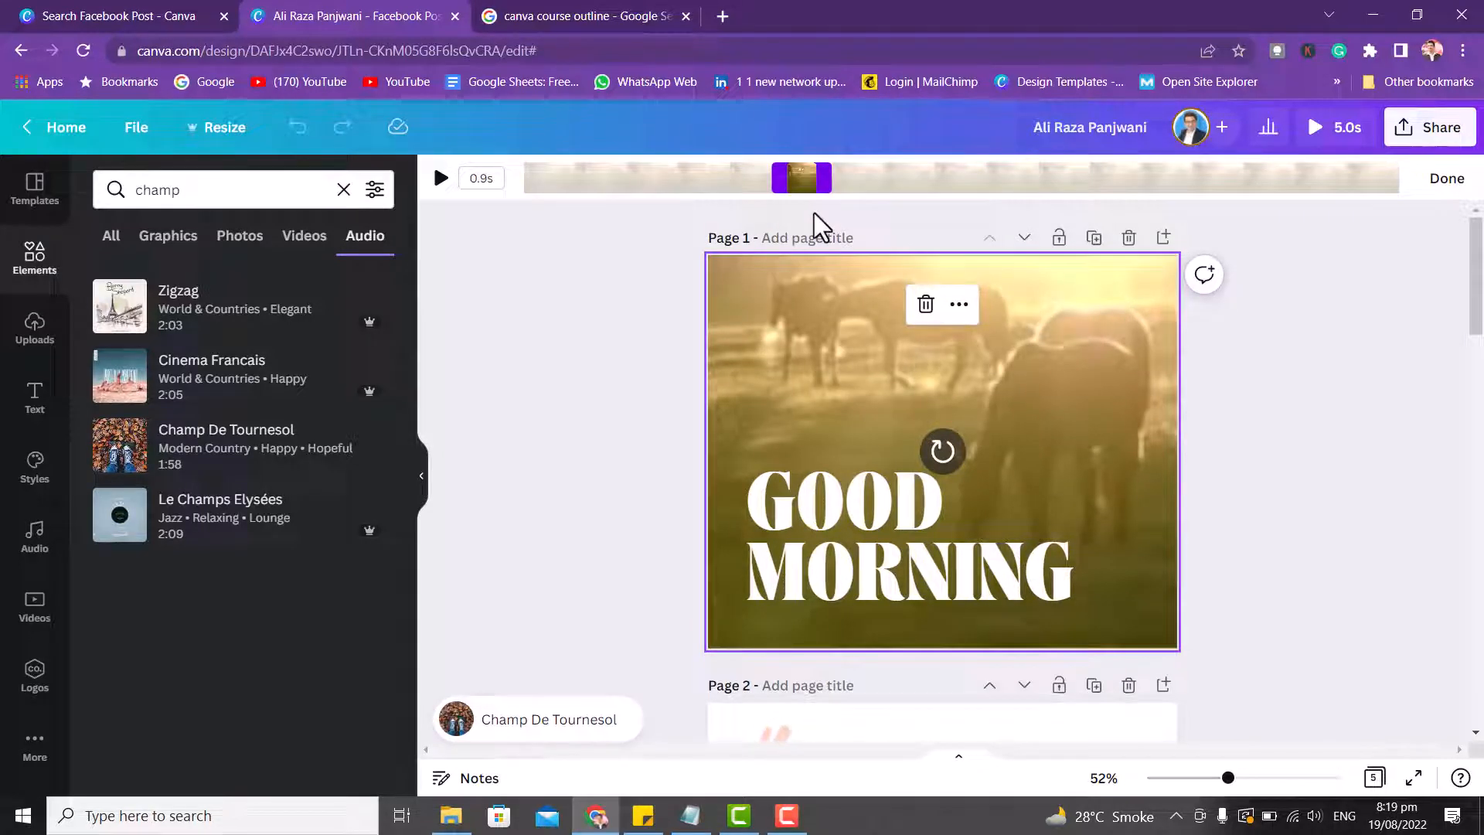
pyautogui.moveTo(814, 212); pyautogui.dragTo(952, 239)
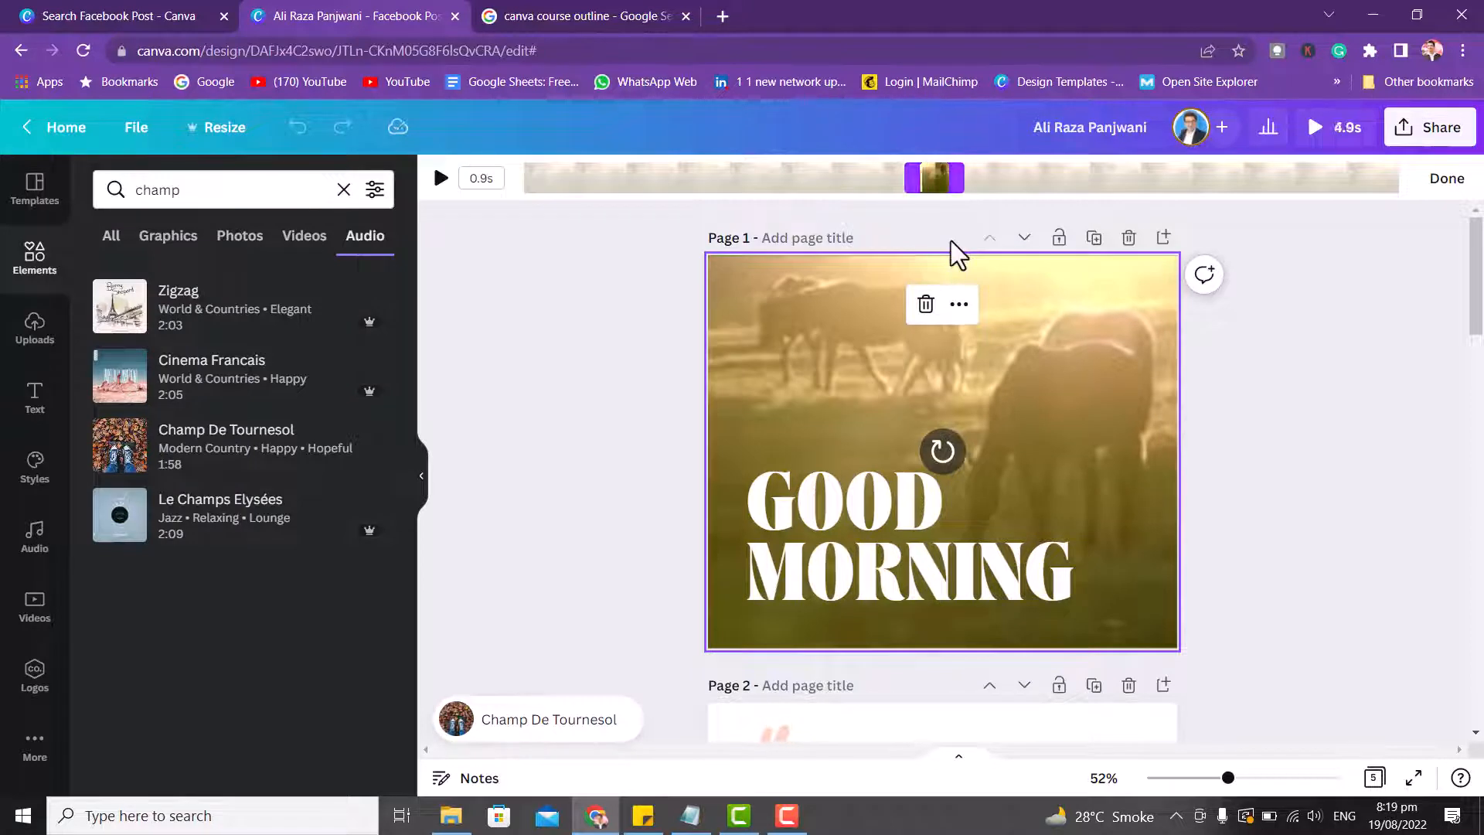
pyautogui.click(600, 317)
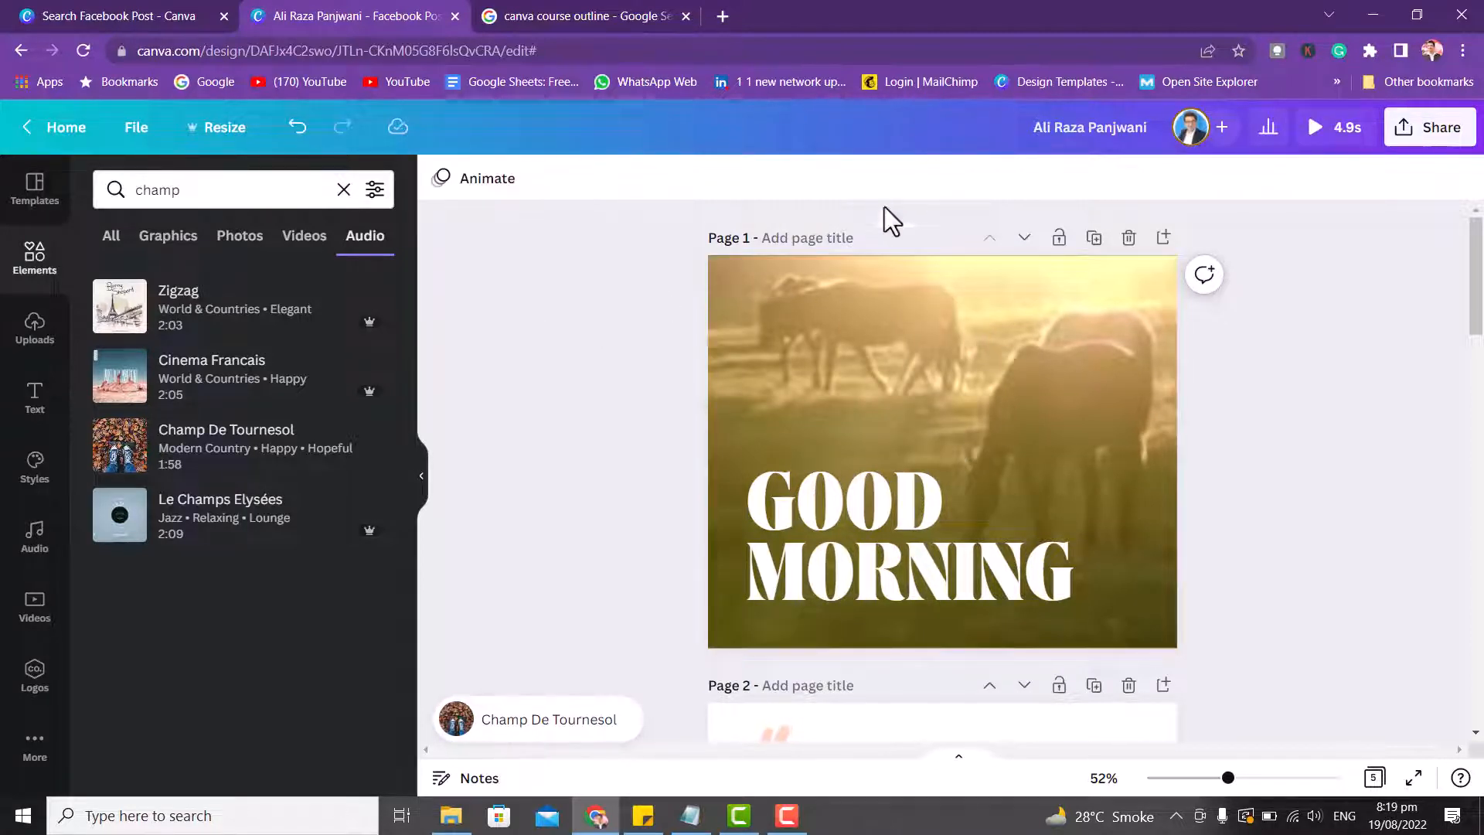
# Scrub through the 0.9s horse video on page 1 and reopen its trim timeline.
pyautogui.click(836, 380)
pyautogui.doubleClick(834, 382)
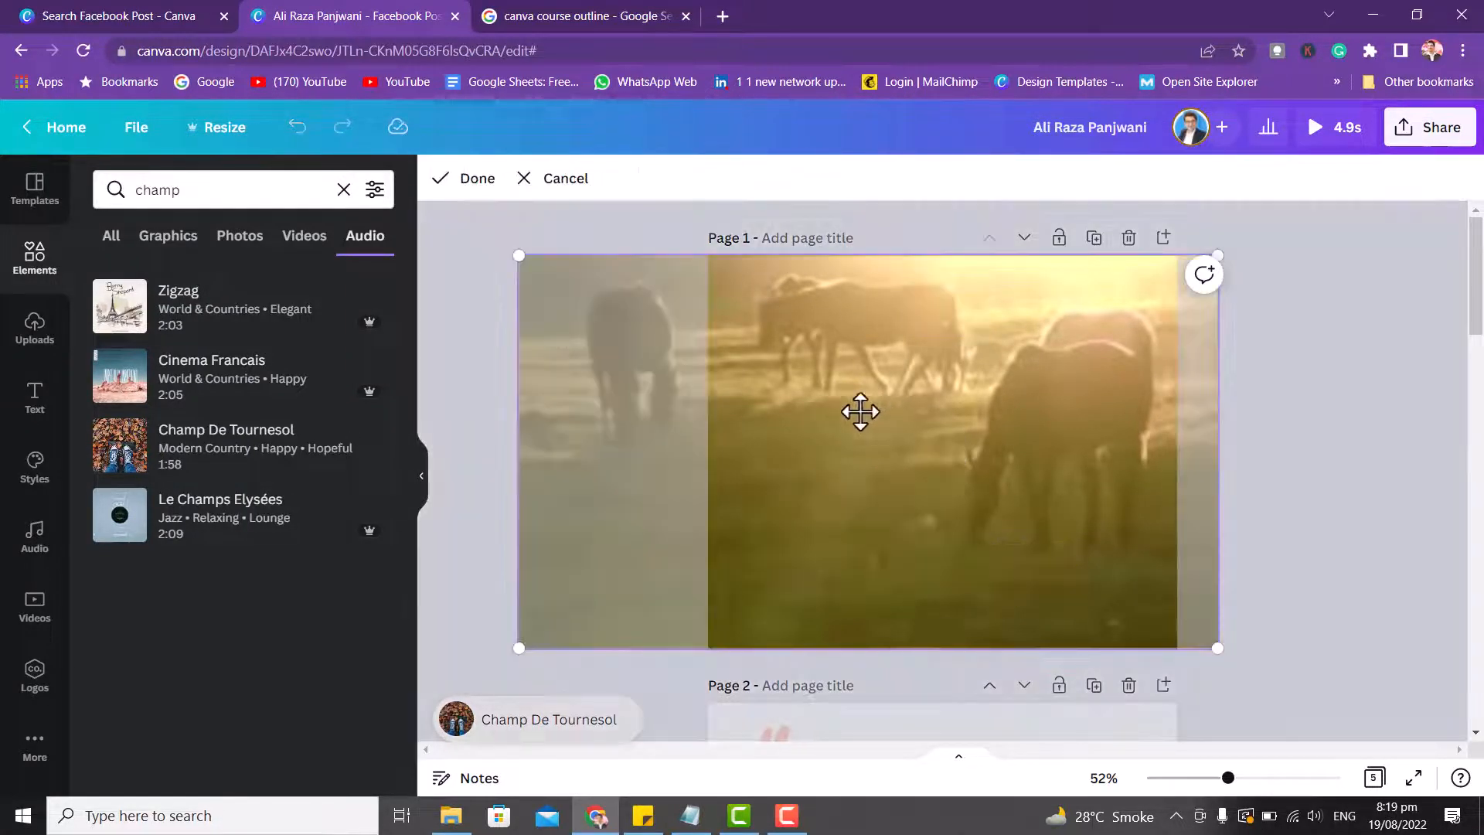
pyautogui.click(484, 314)
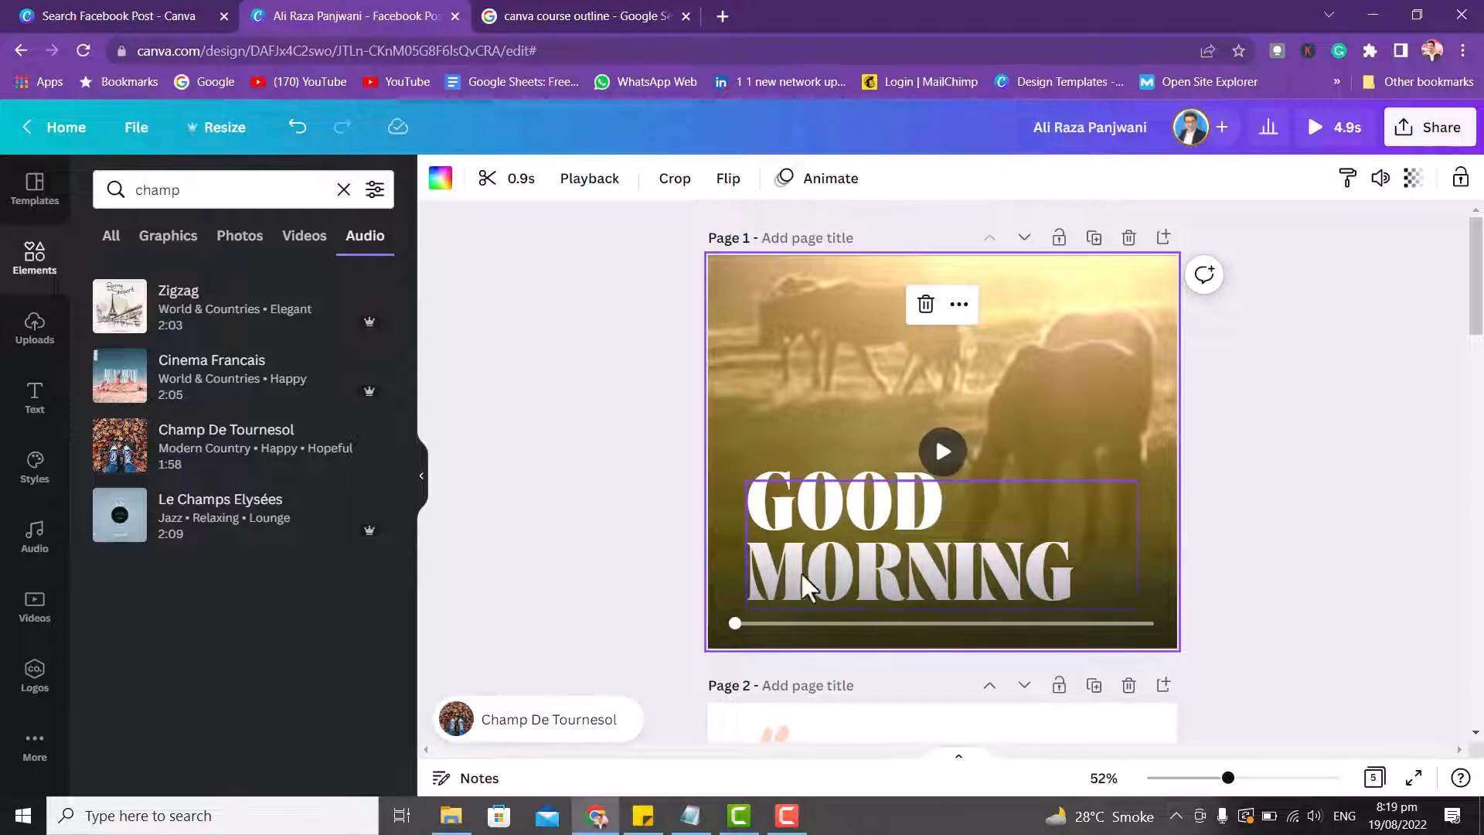
pyautogui.moveTo(746, 626); pyautogui.dragTo(1051, 623)
pyautogui.moveTo(1081, 513); pyautogui.dragTo(1173, 532)
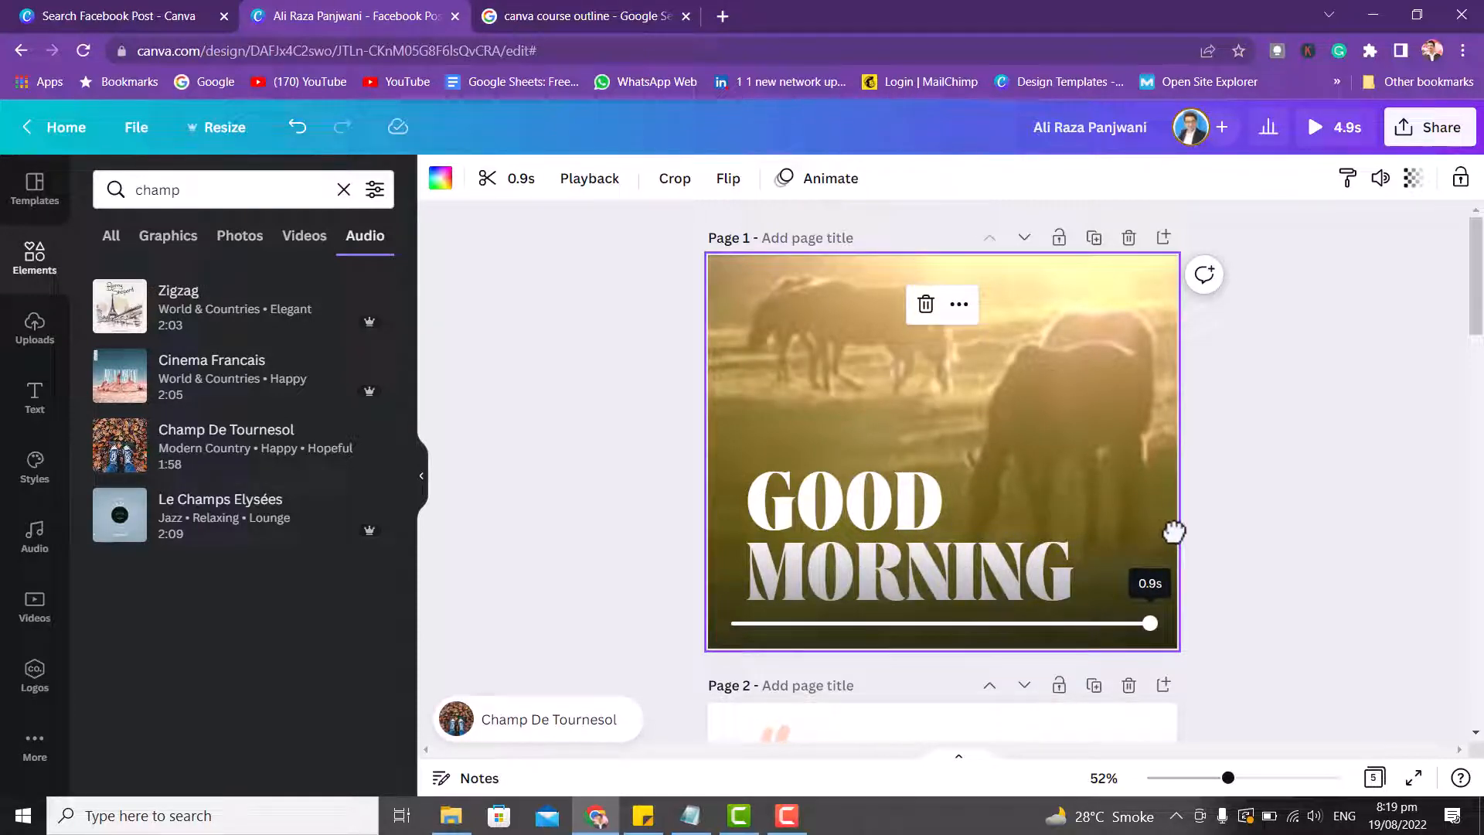
pyautogui.click(500, 184)
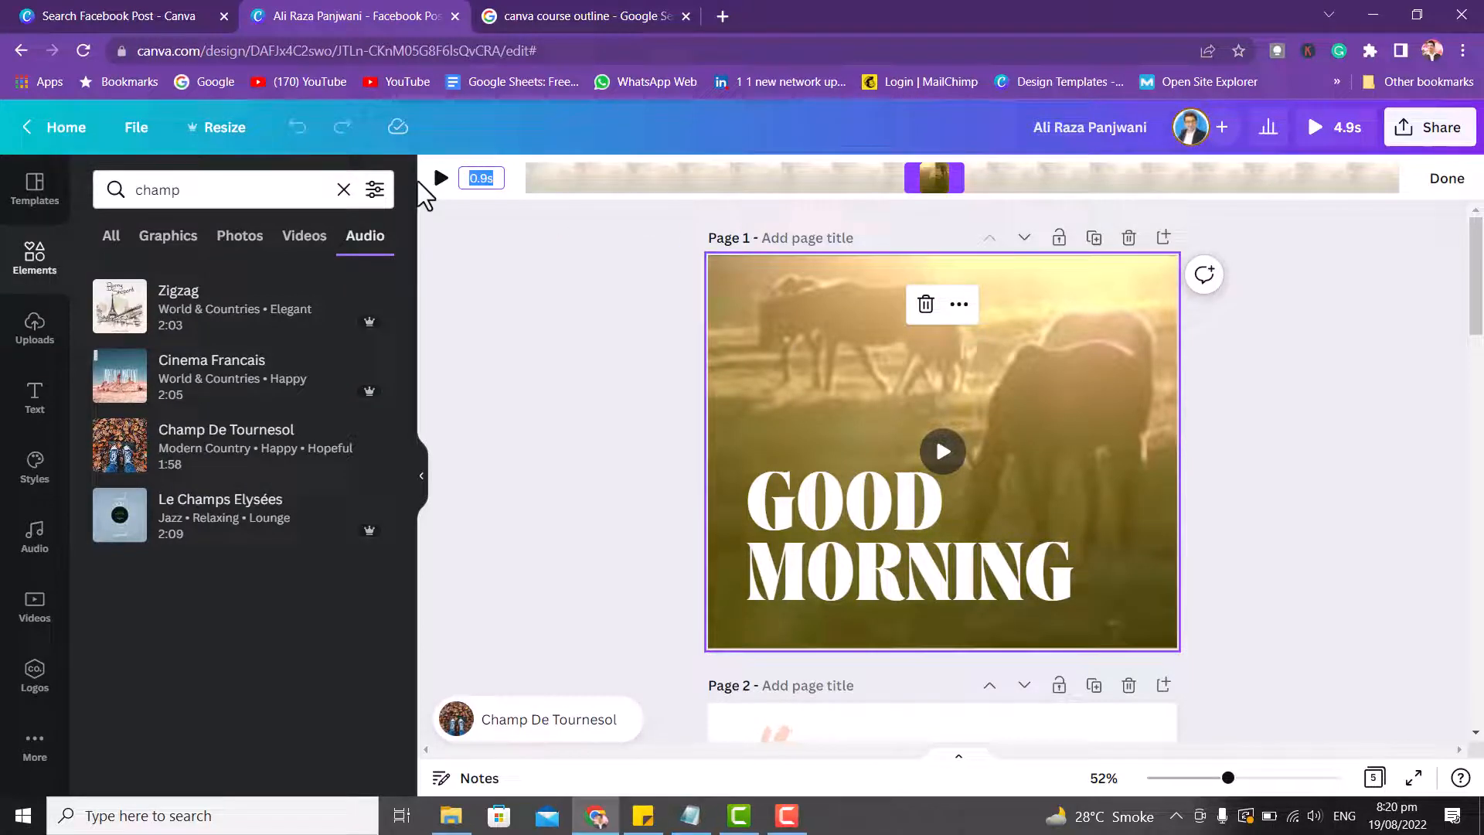
# Set the horse video to 10 seconds and preview the 14.0s design.
pyautogui.press('Return')
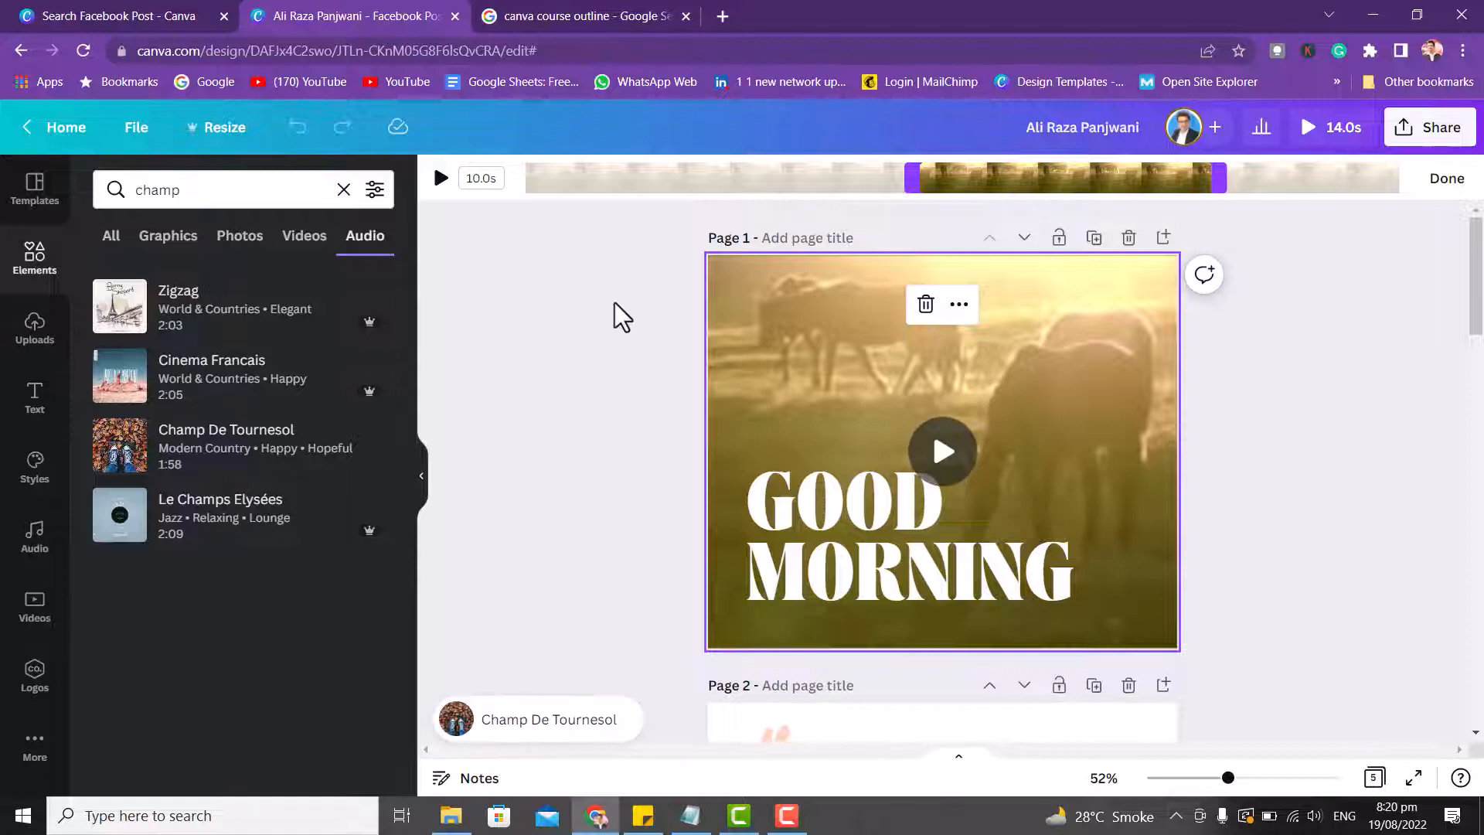
pyautogui.click(474, 260)
pyautogui.click(912, 396)
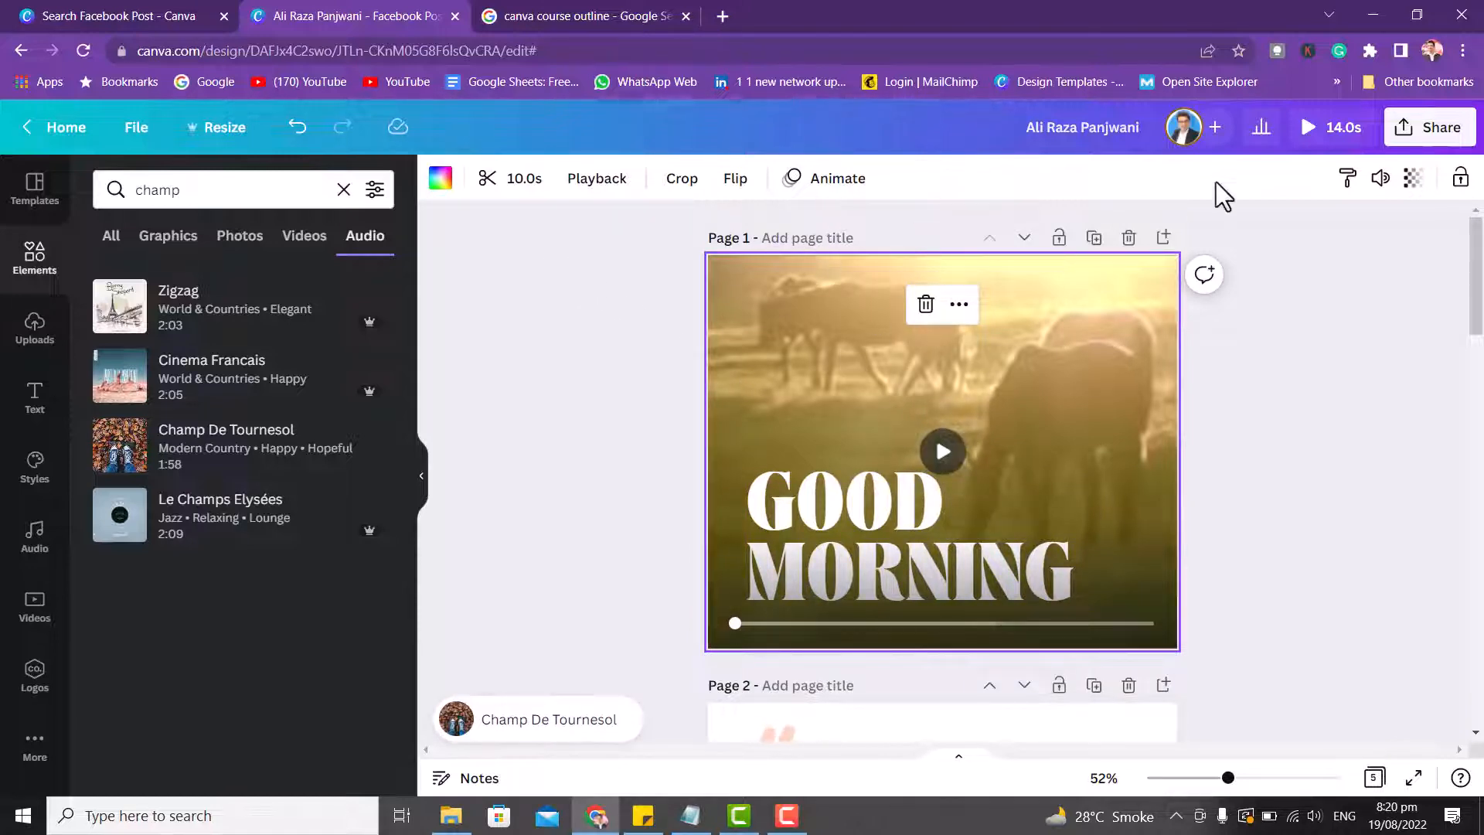
pyautogui.click(1330, 126)
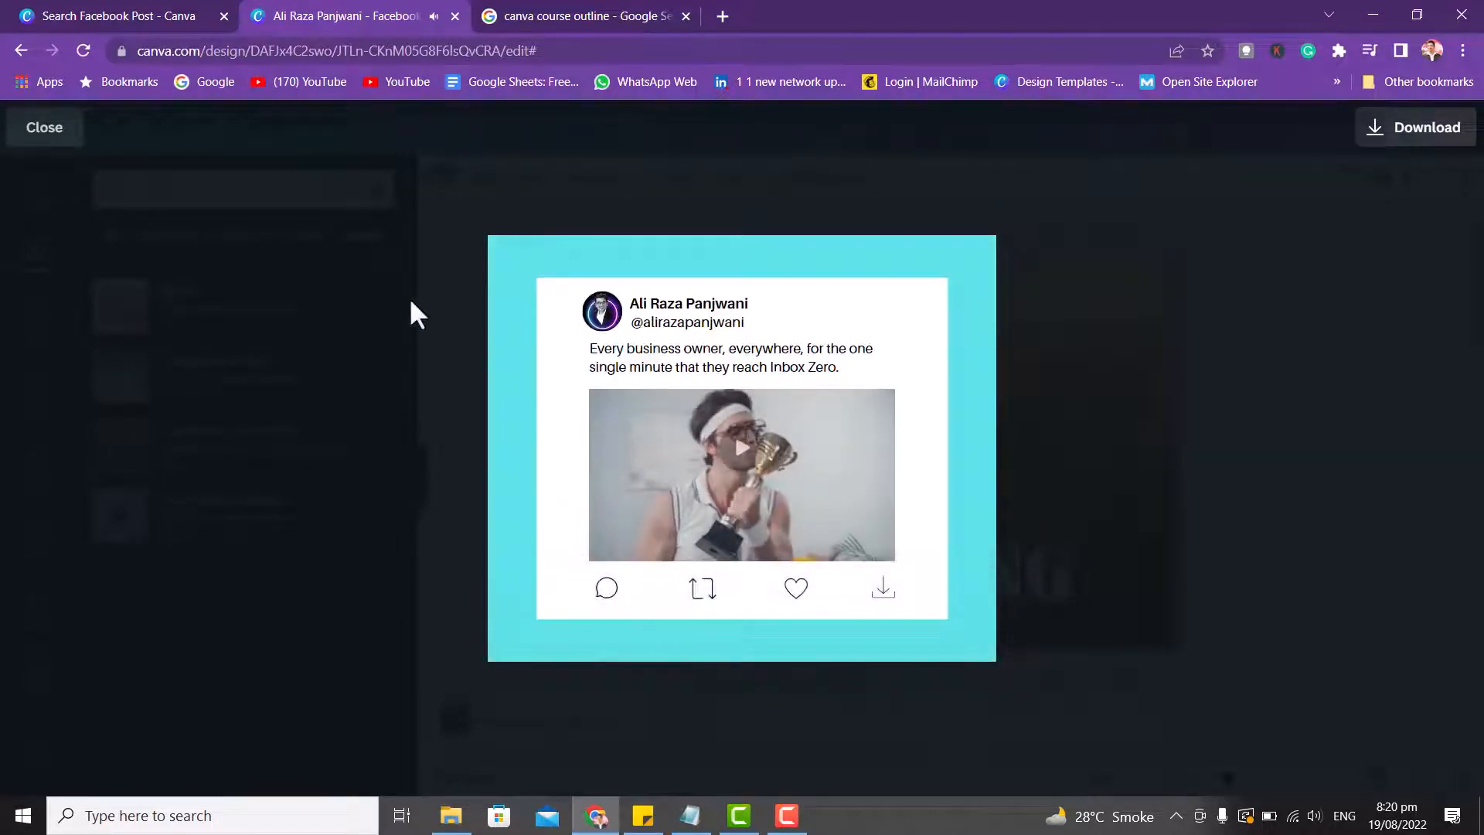
pyautogui.click(410, 301)
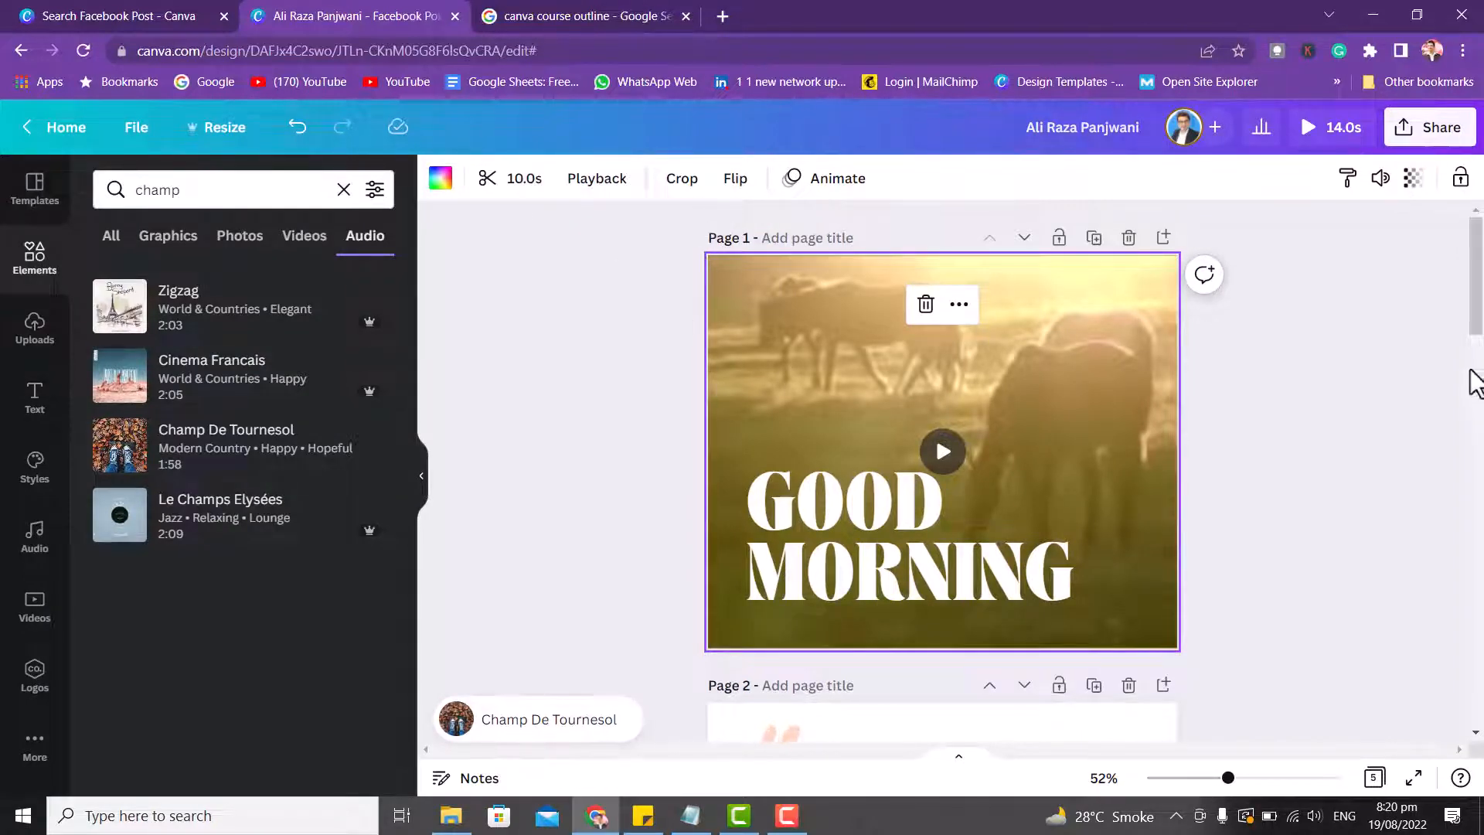
# Apply page 2's 1.0s timing to all five pages, shrinking the design from 14.0s to 5.0s.
pyautogui.scroll(-5, 1472, 383)
pyautogui.click(894, 381)
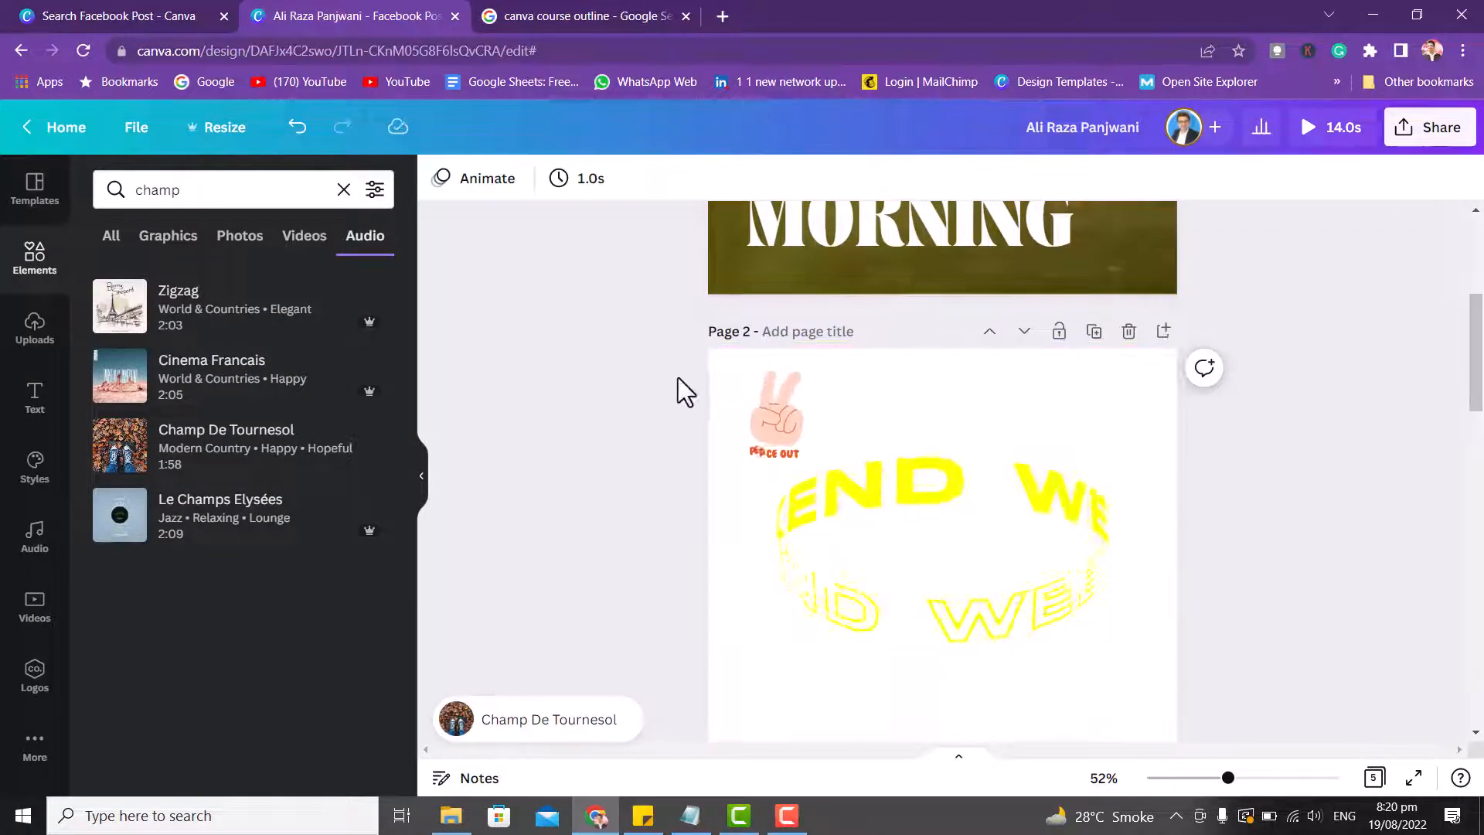
pyautogui.click(729, 371)
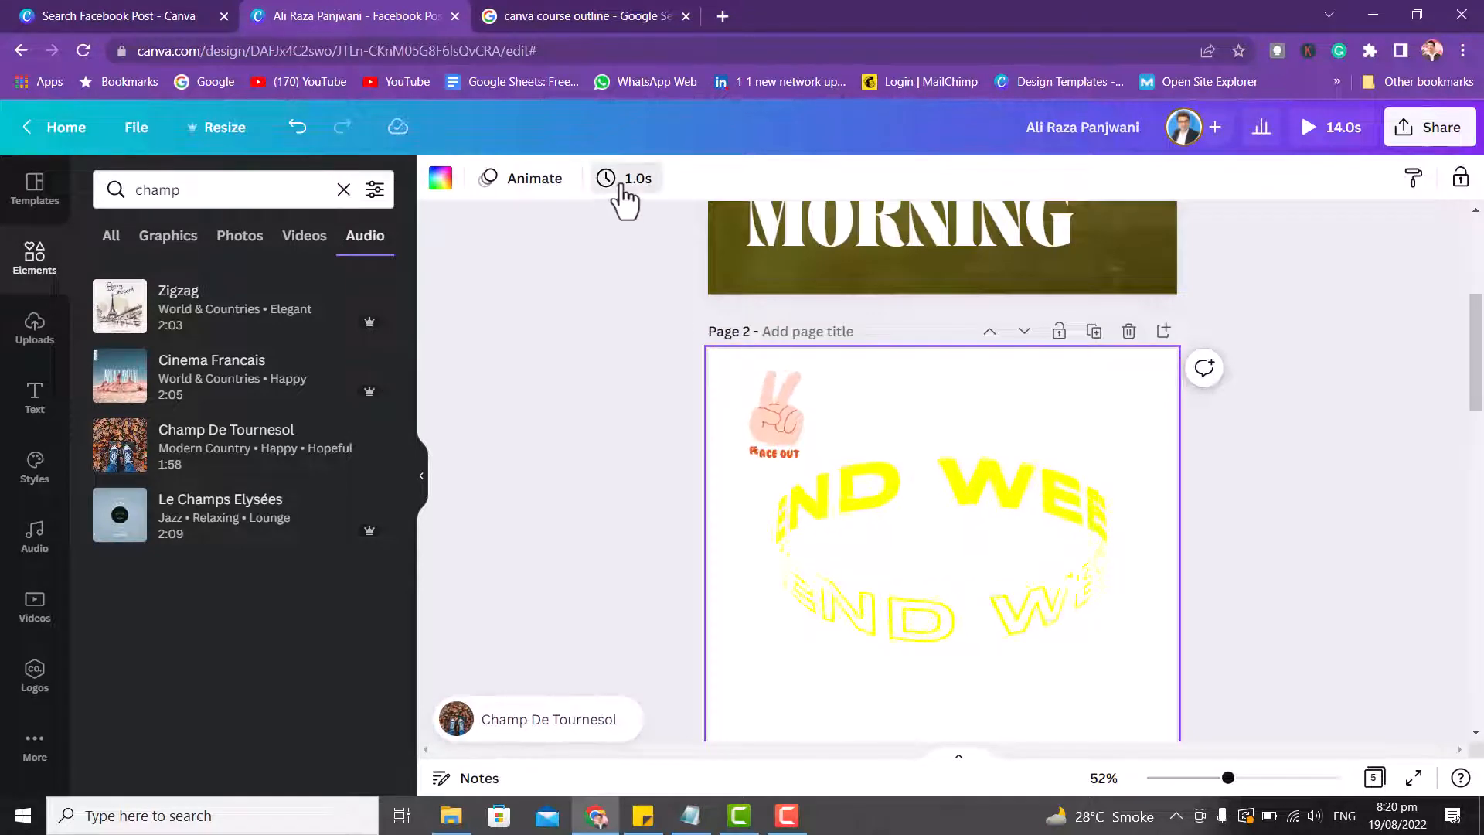
pyautogui.click(622, 194)
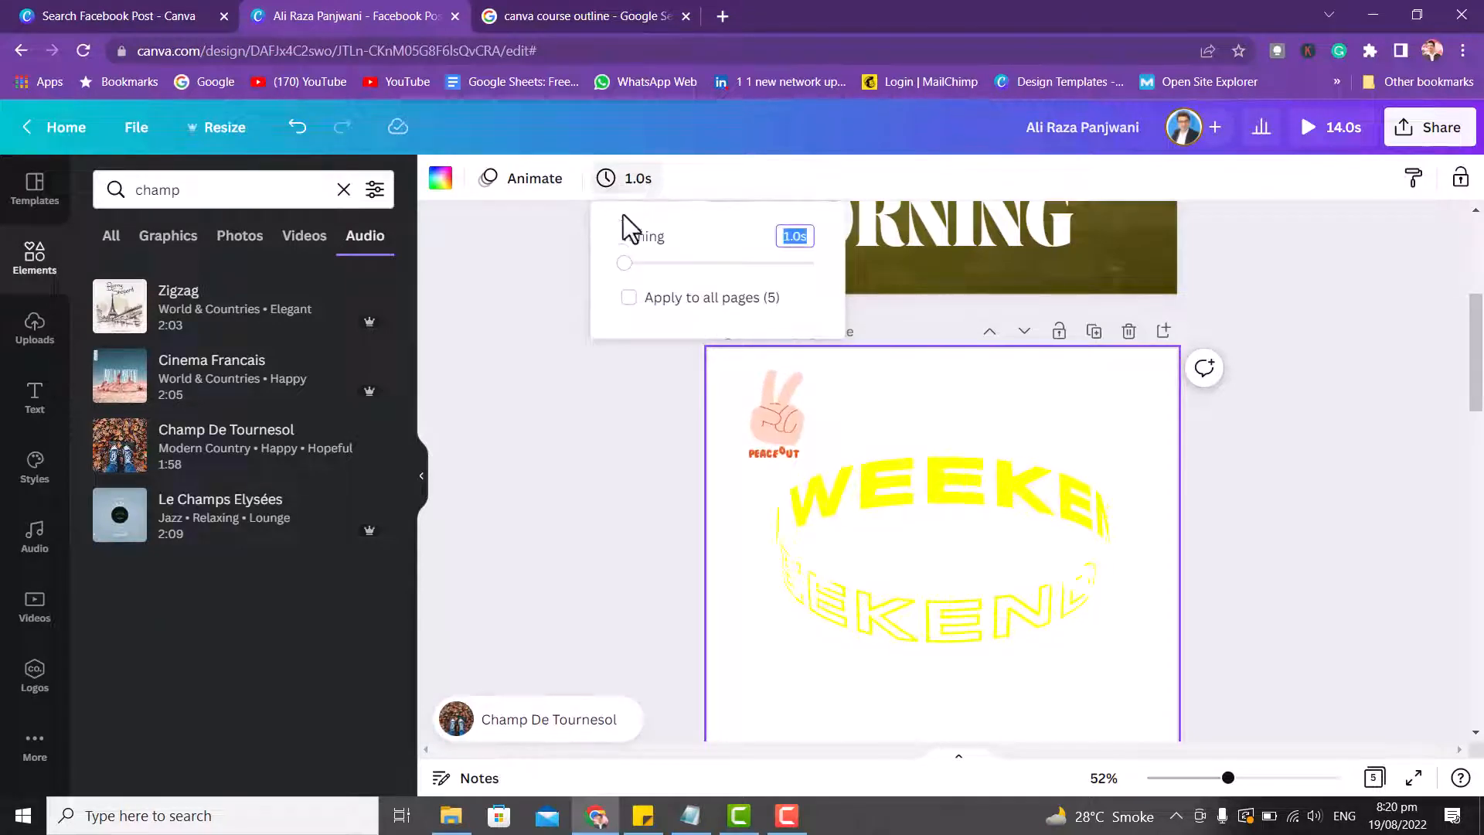
pyautogui.click(628, 298)
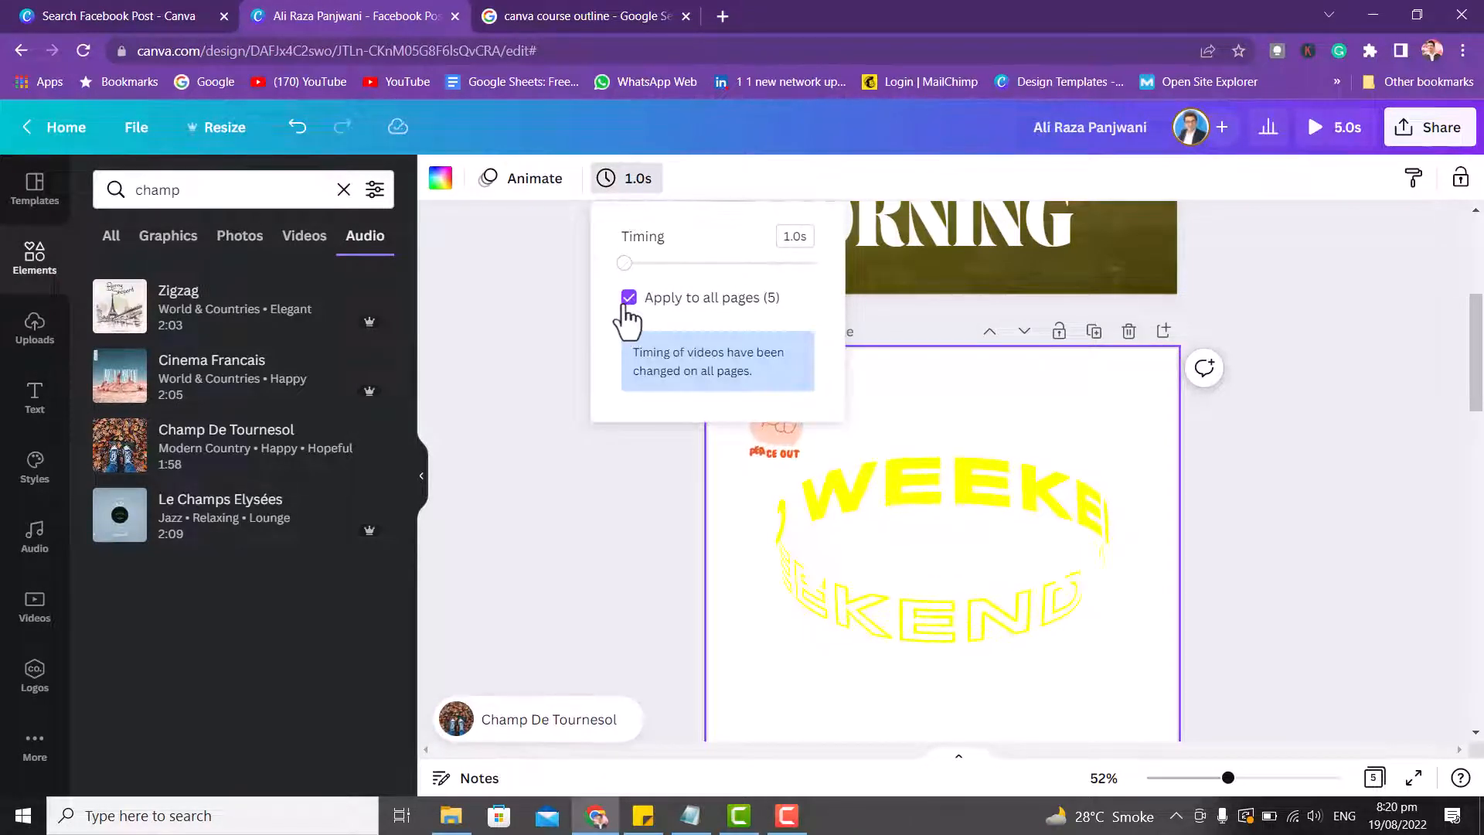
pyautogui.click(567, 355)
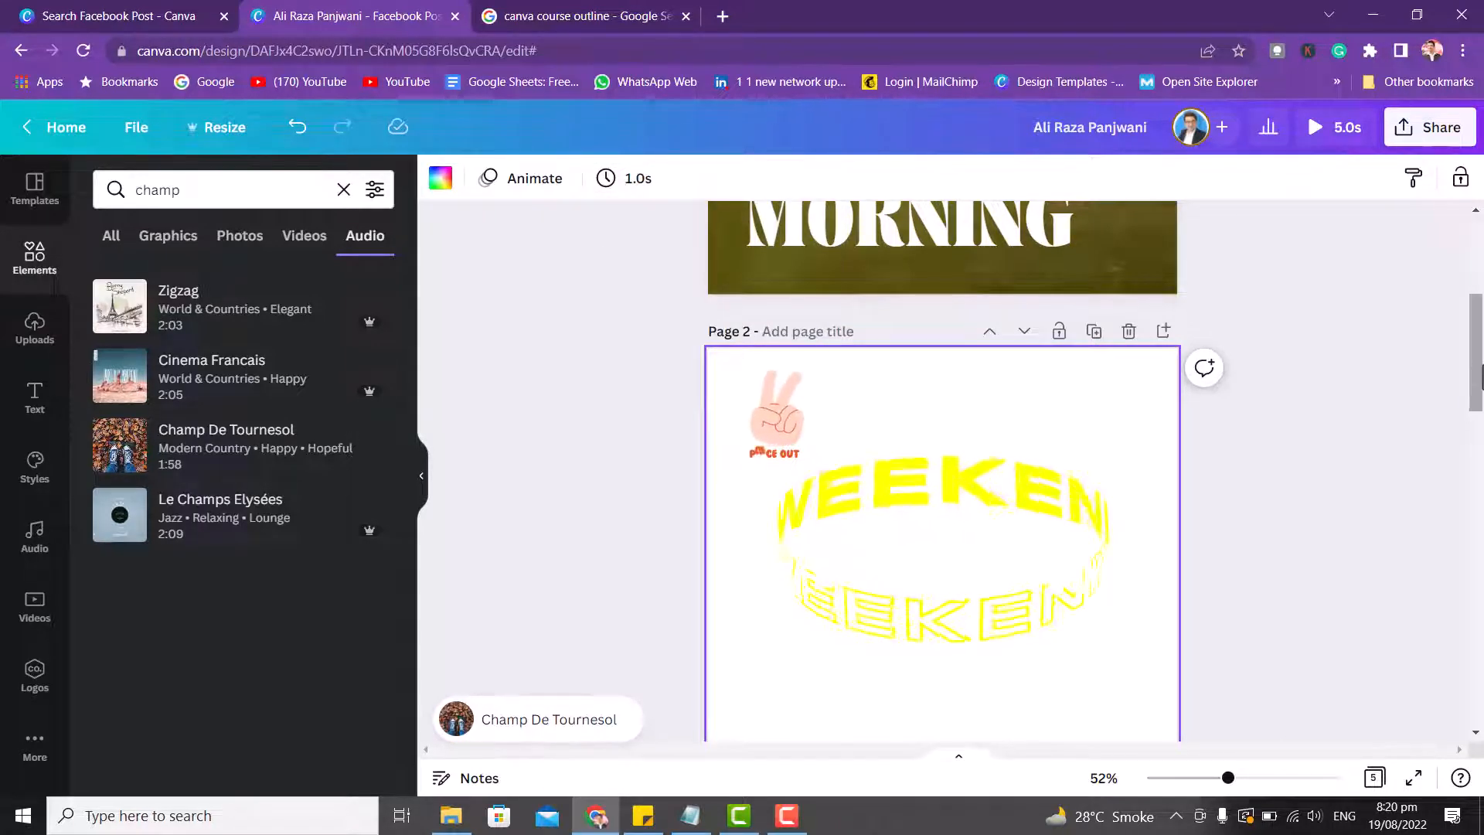
pyautogui.moveTo(1480, 377); pyautogui.dragTo(1463, 666)
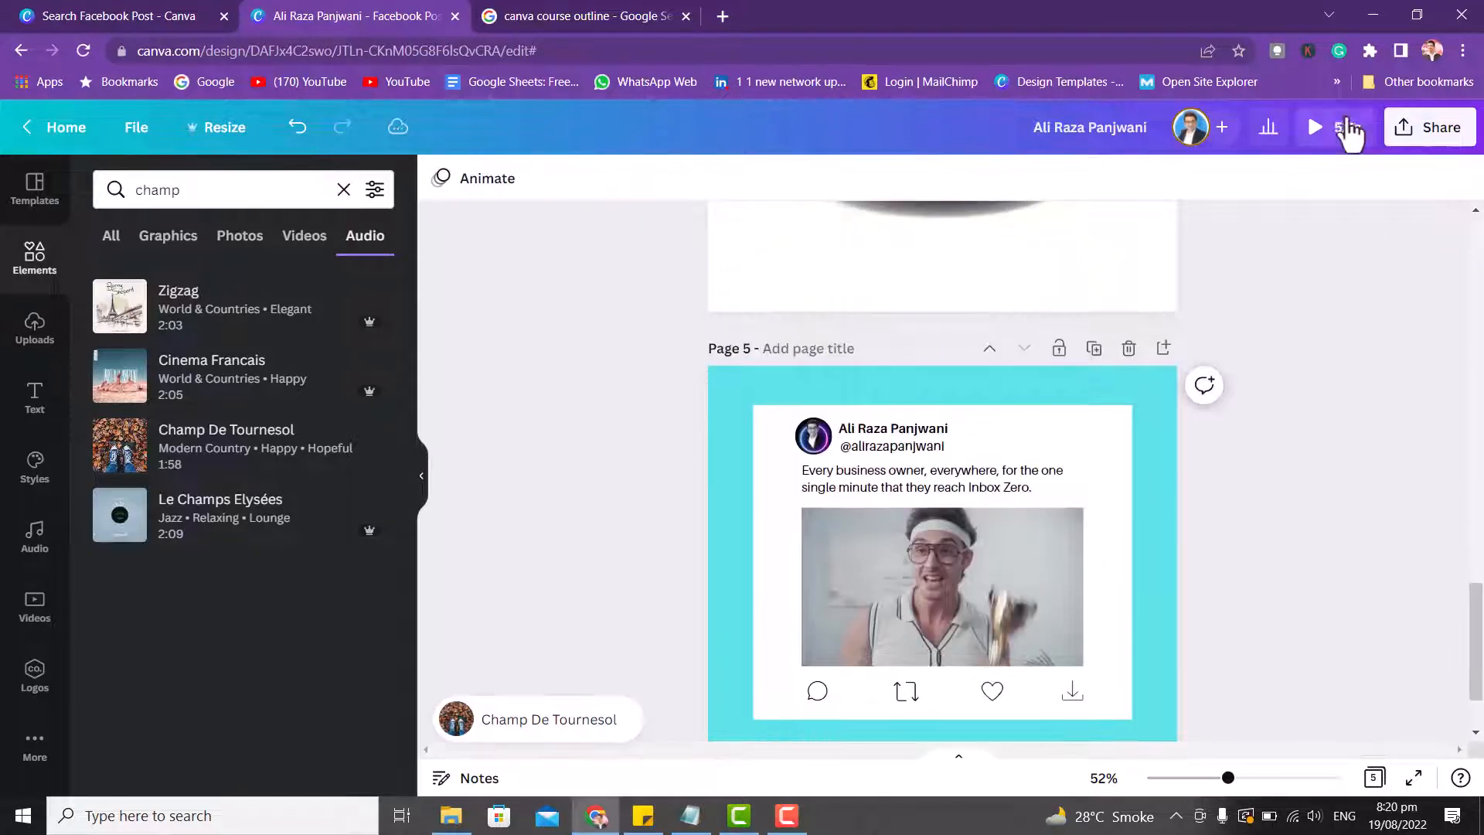
# Download the design as an MP4 video.
pyautogui.click(1442, 148)
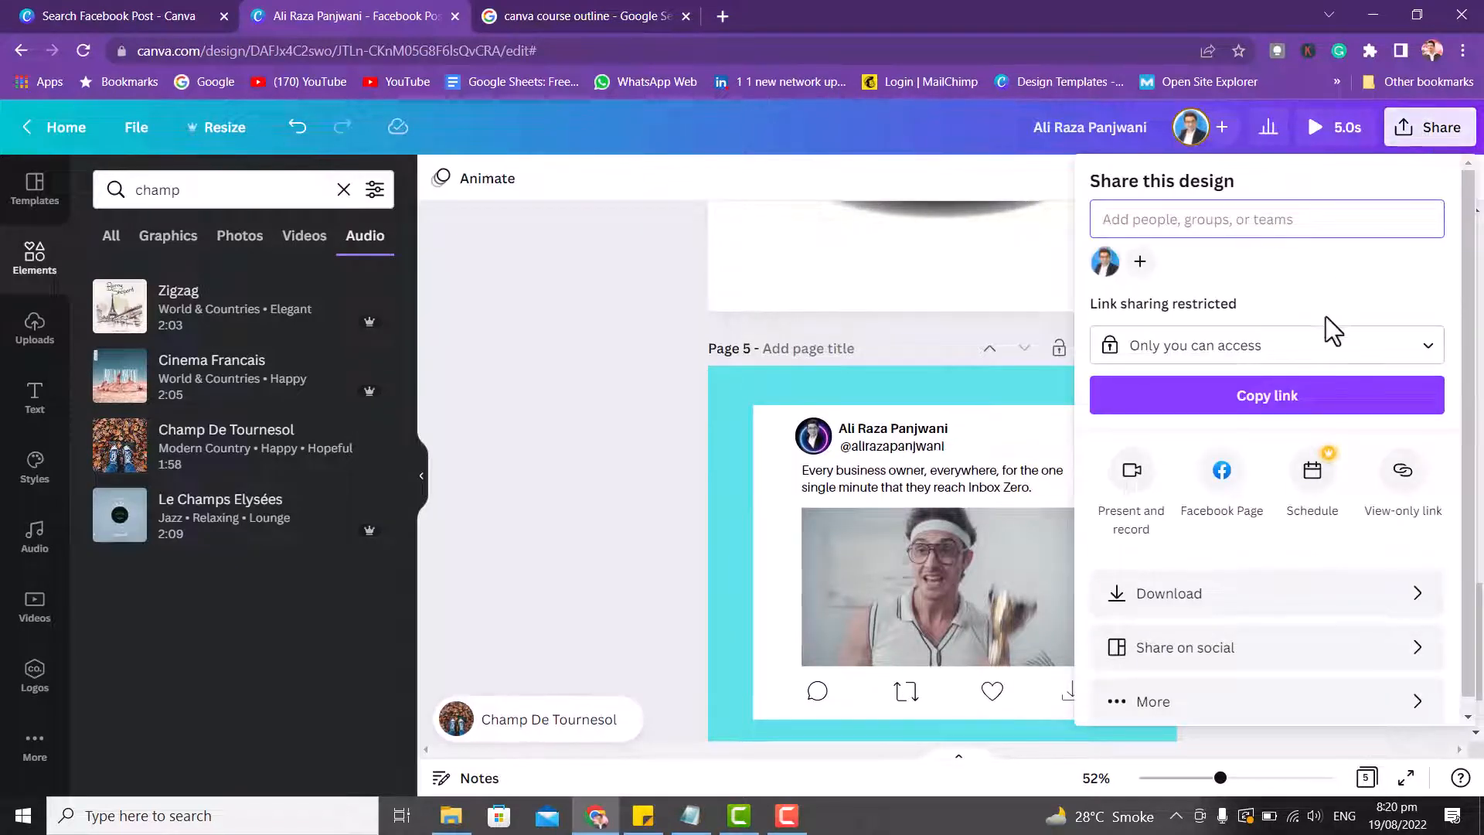
pyautogui.click(1214, 599)
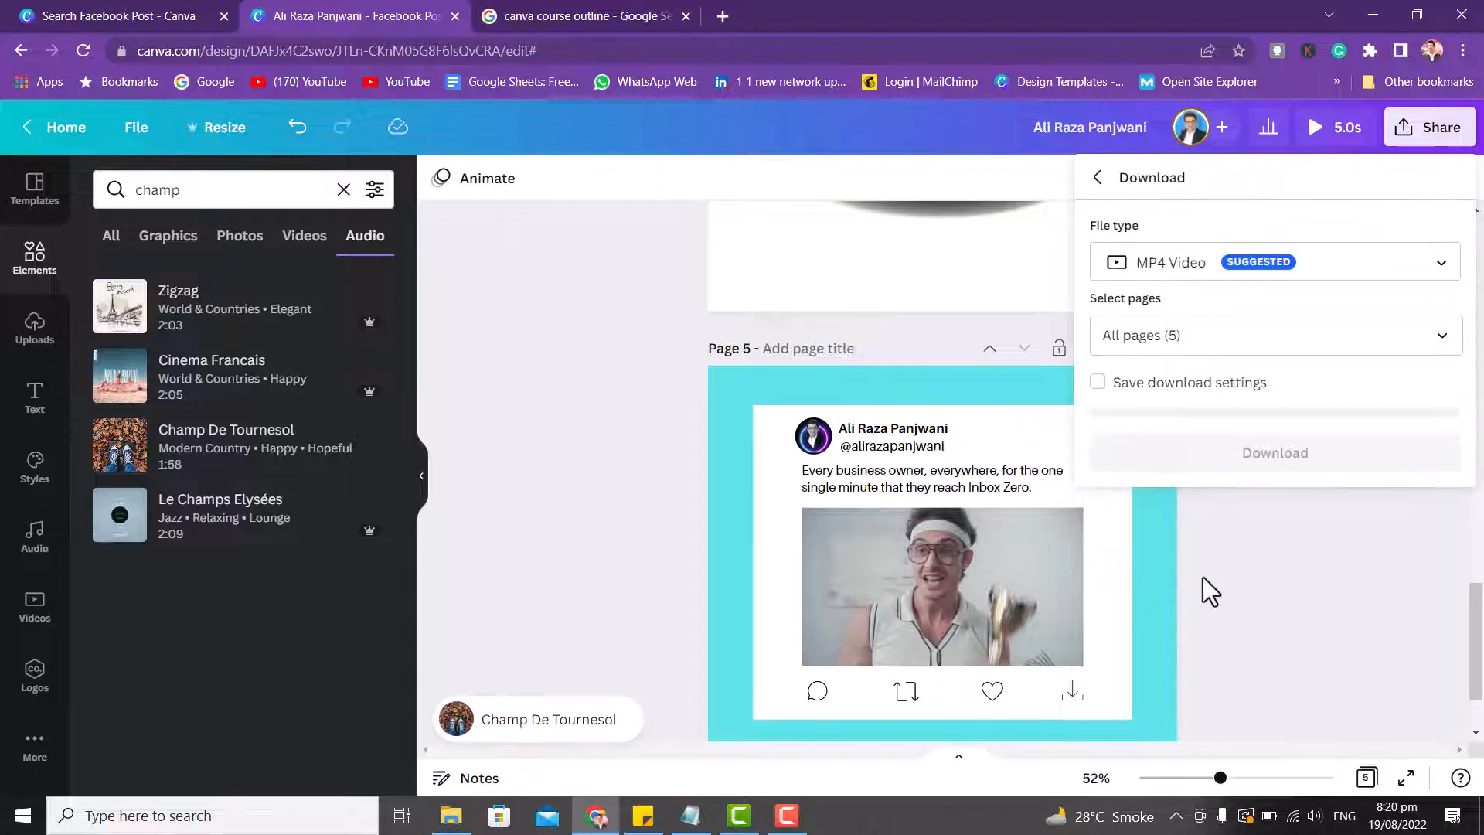
pyautogui.click(1263, 275)
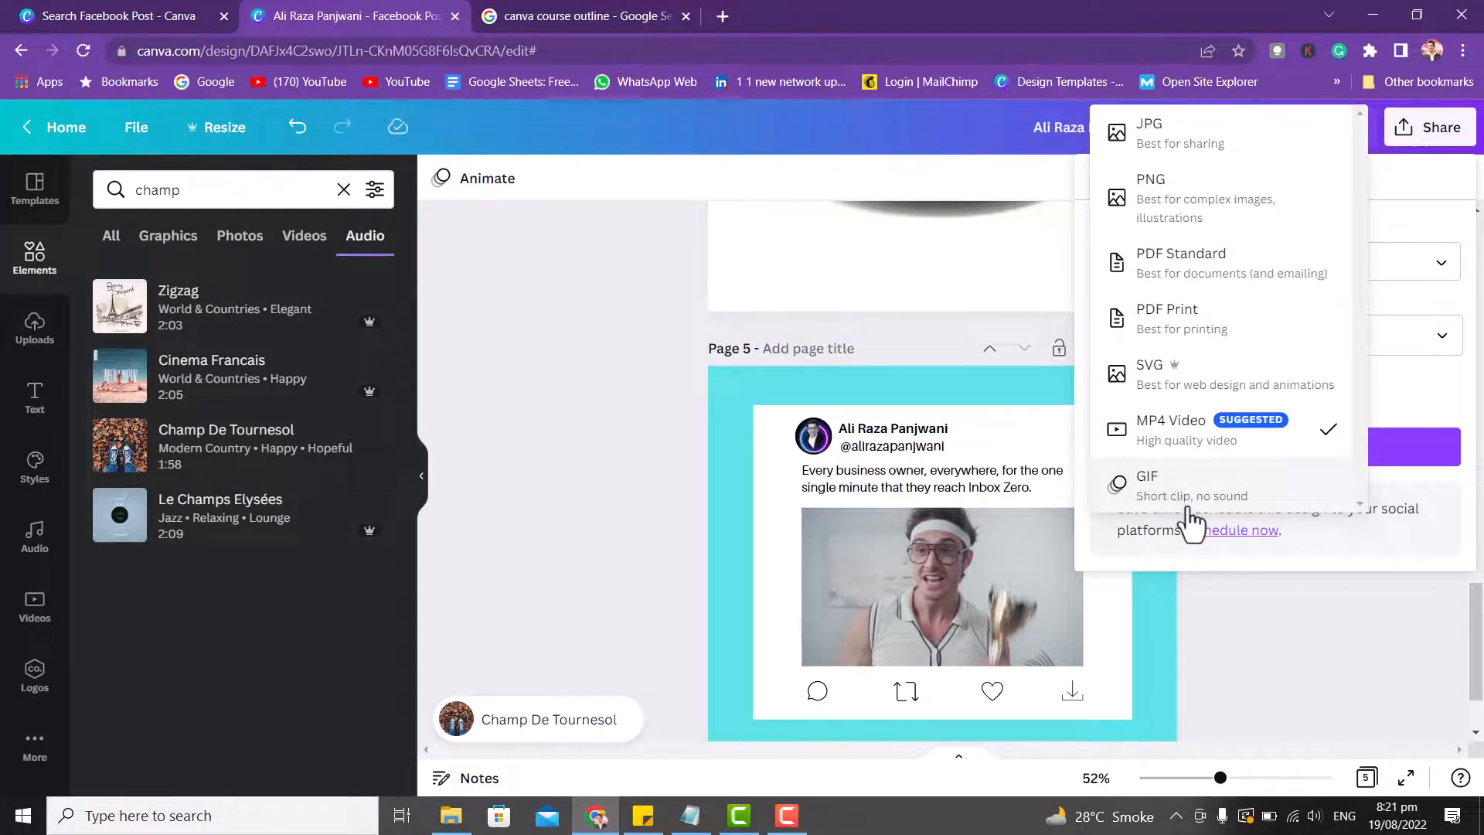
pyautogui.click(1194, 439)
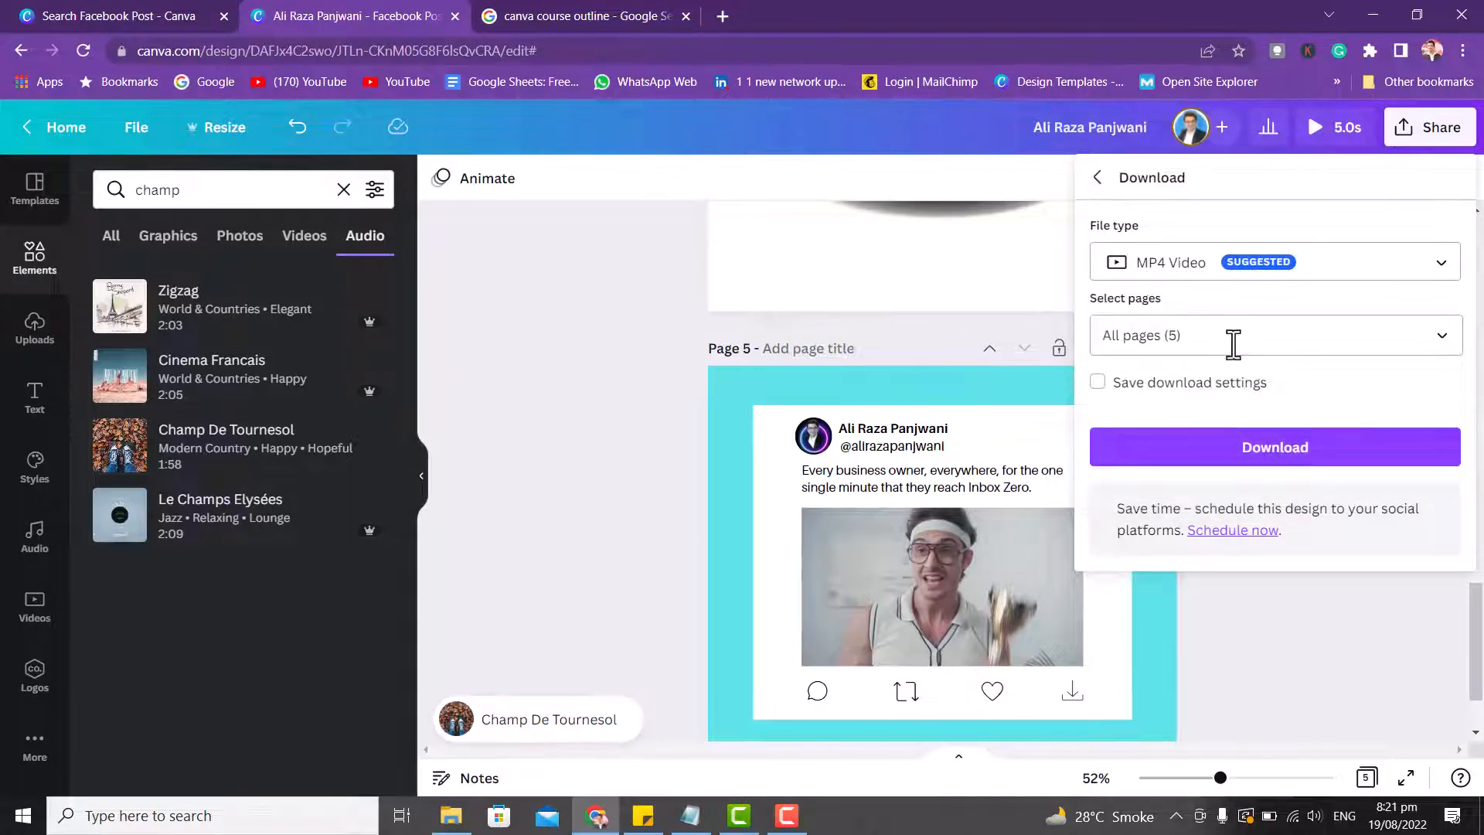
pyautogui.click(1233, 448)
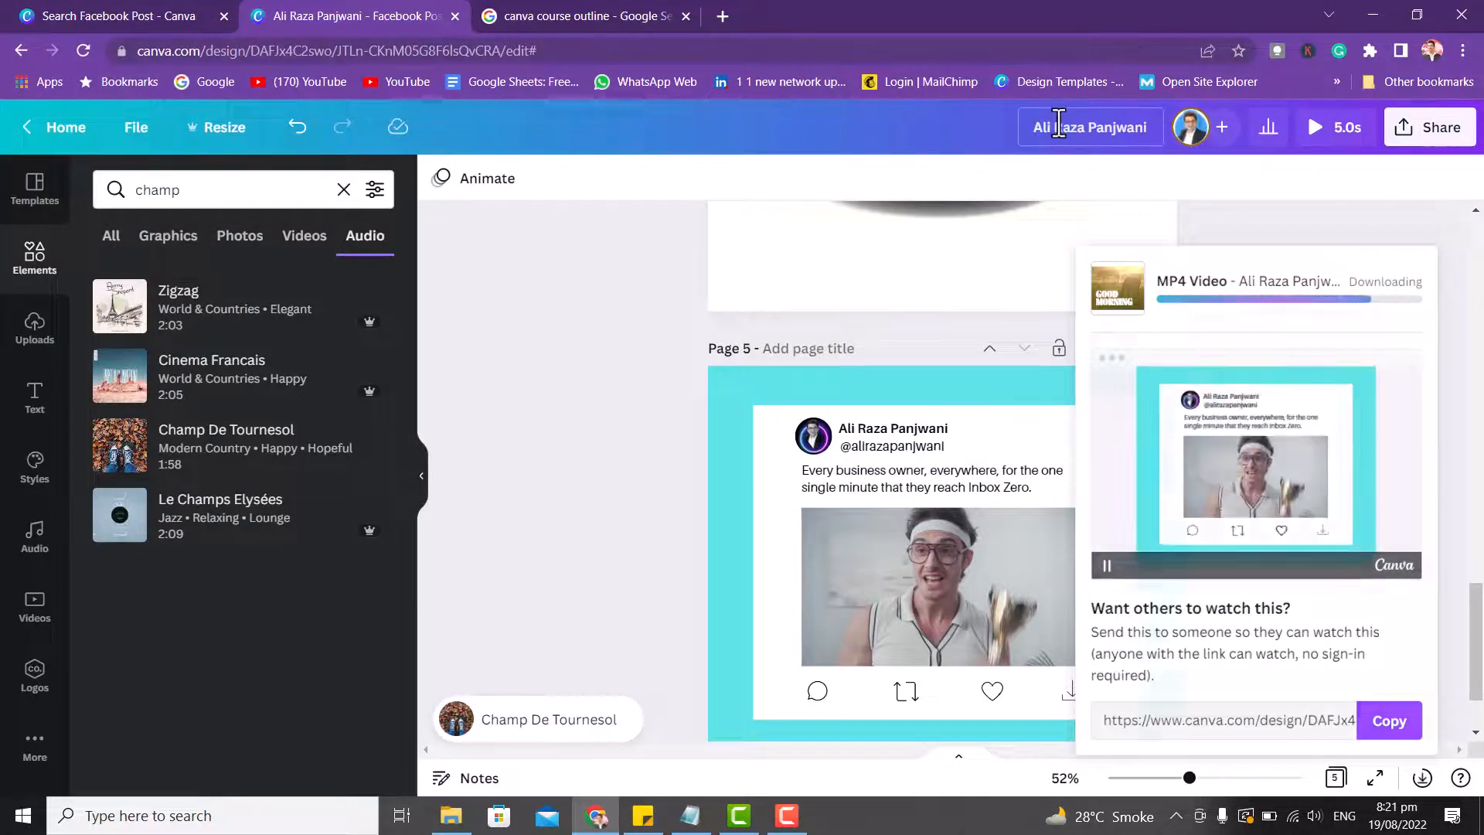
# Save the downloaded MP4 file to the Desktop.
pyautogui.click(1132, 128)
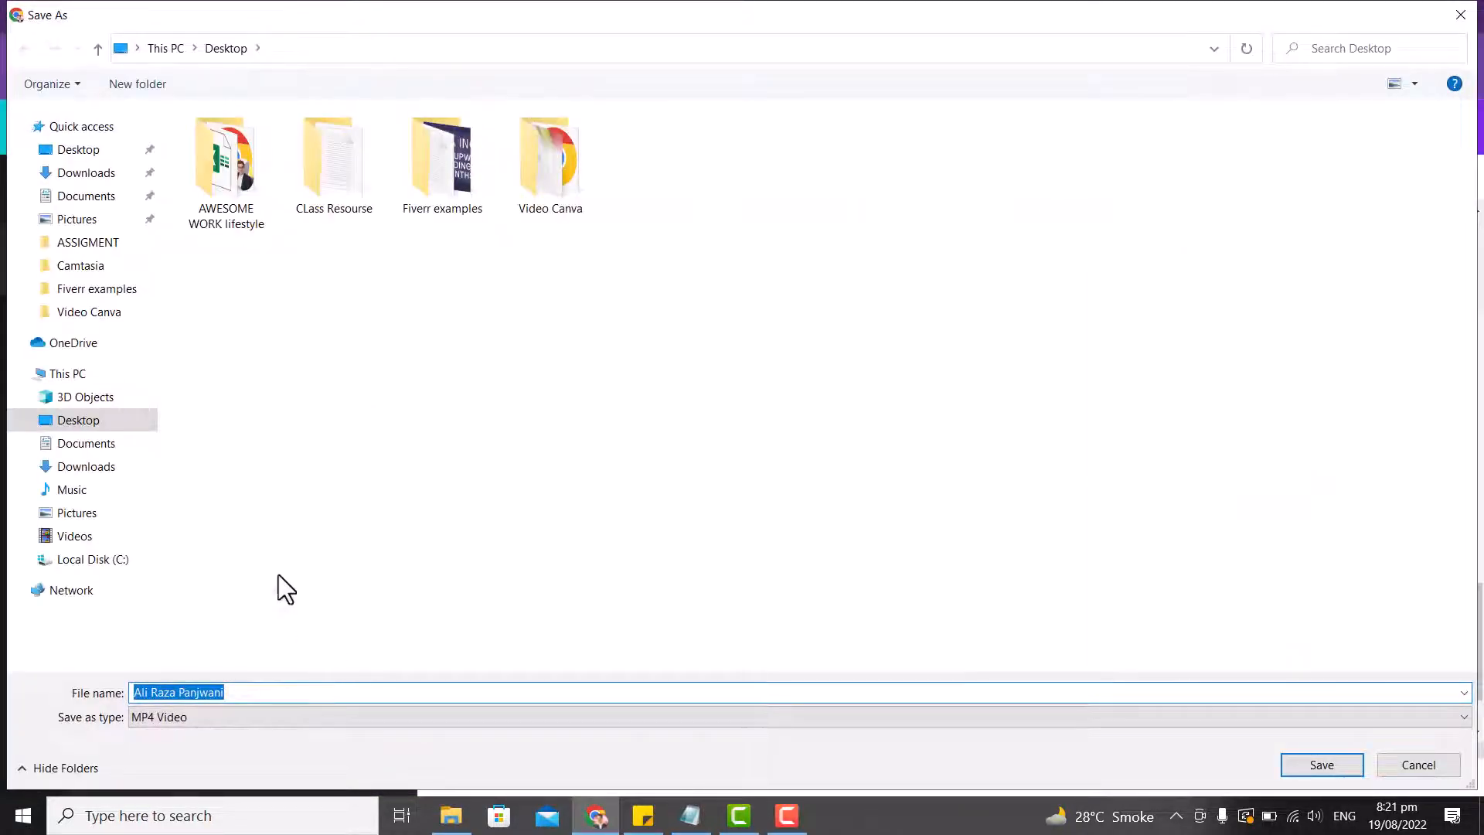
pyautogui.click(83, 150)
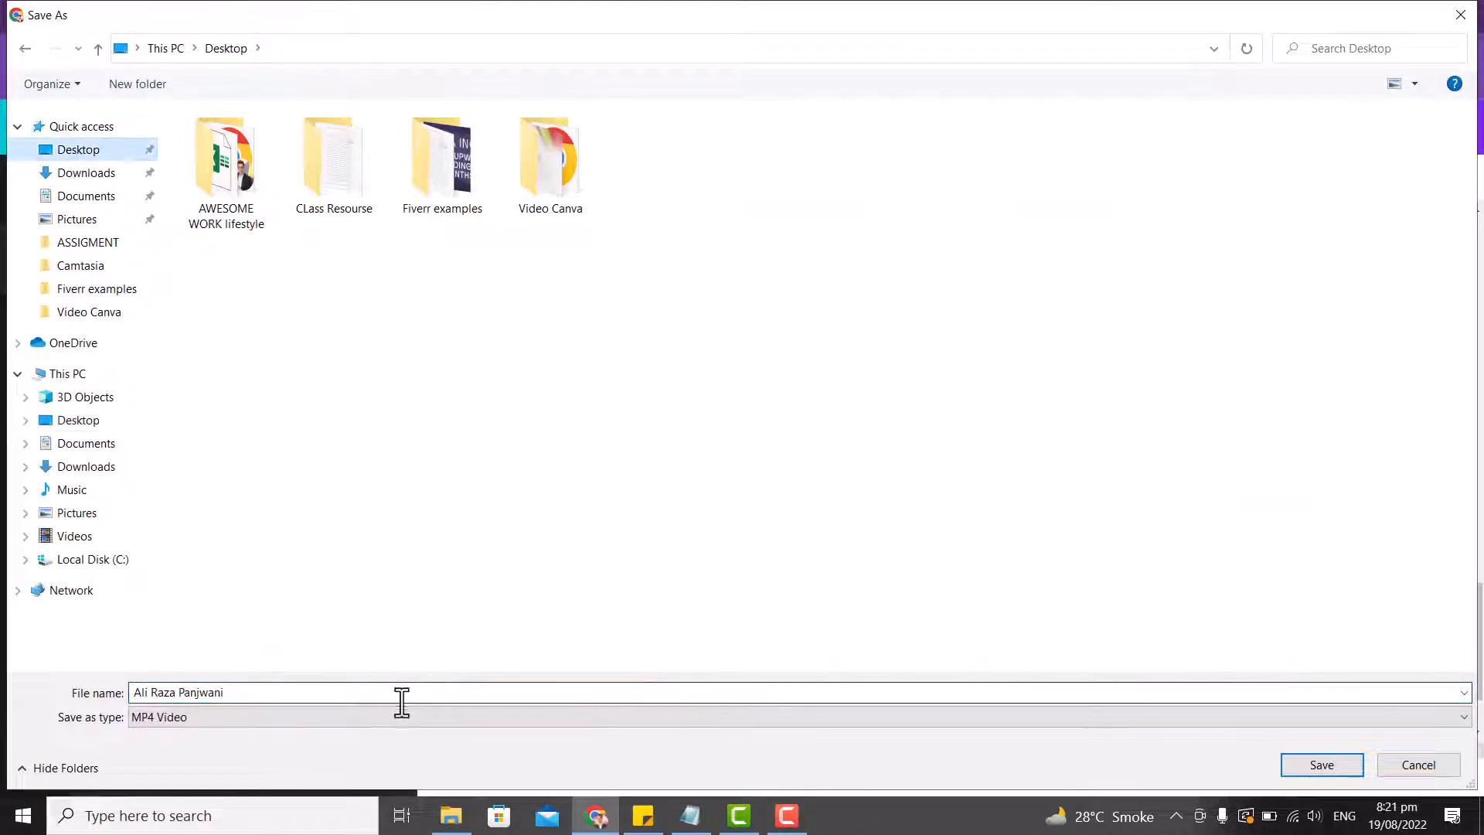
pyautogui.click(378, 692)
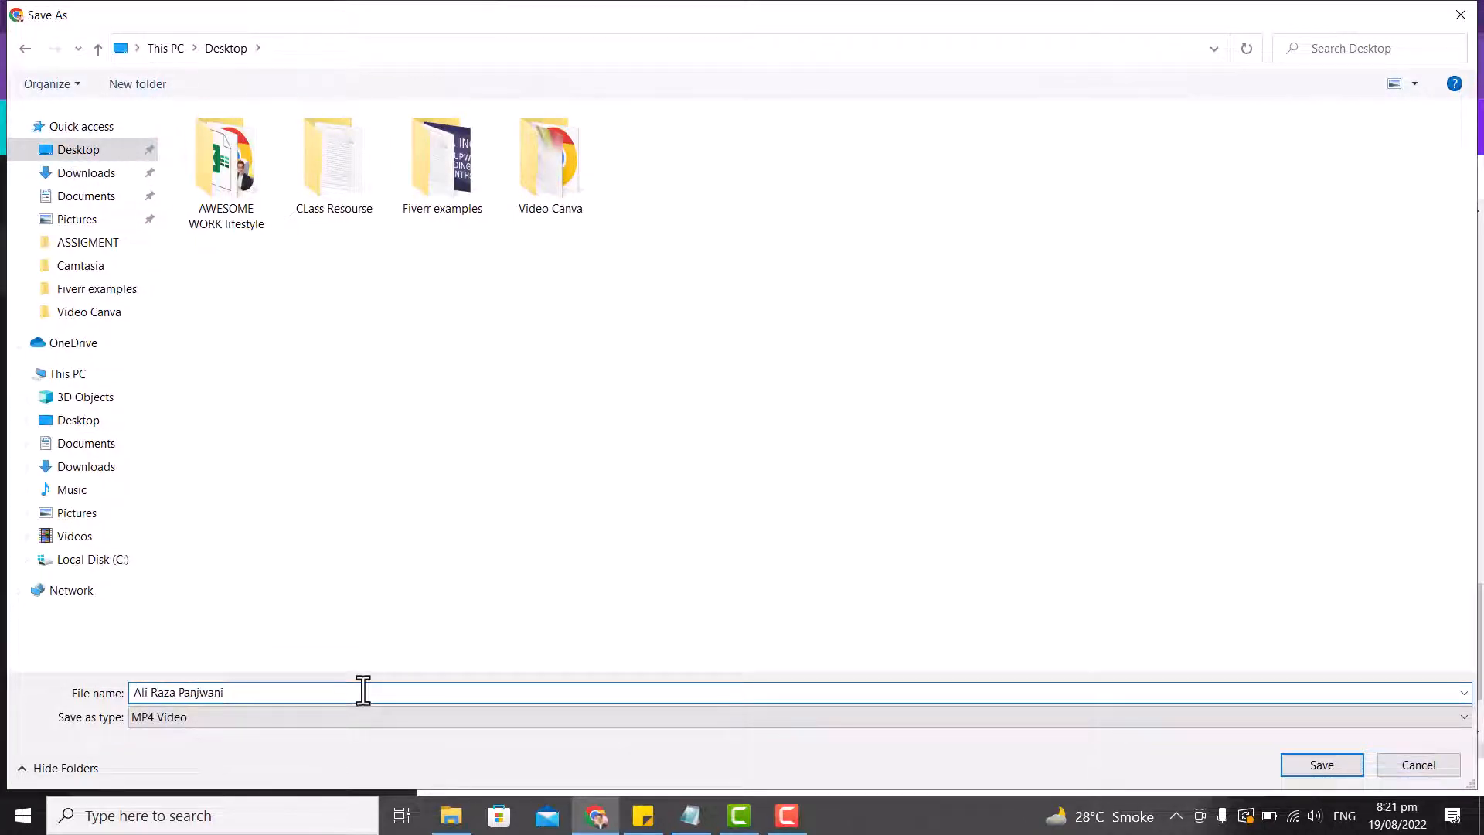
pyautogui.click(1322, 765)
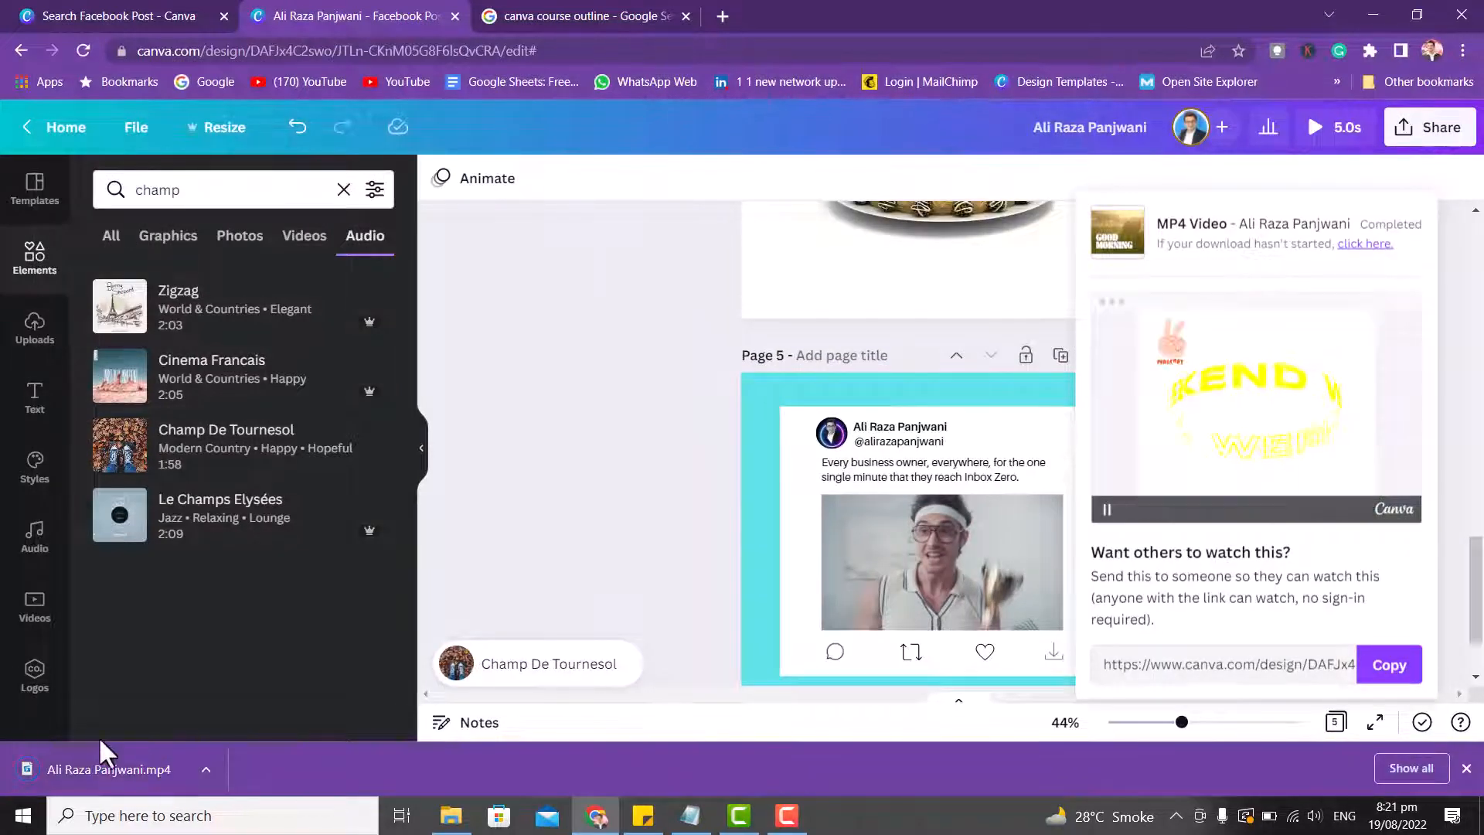
pyautogui.click(90, 758)
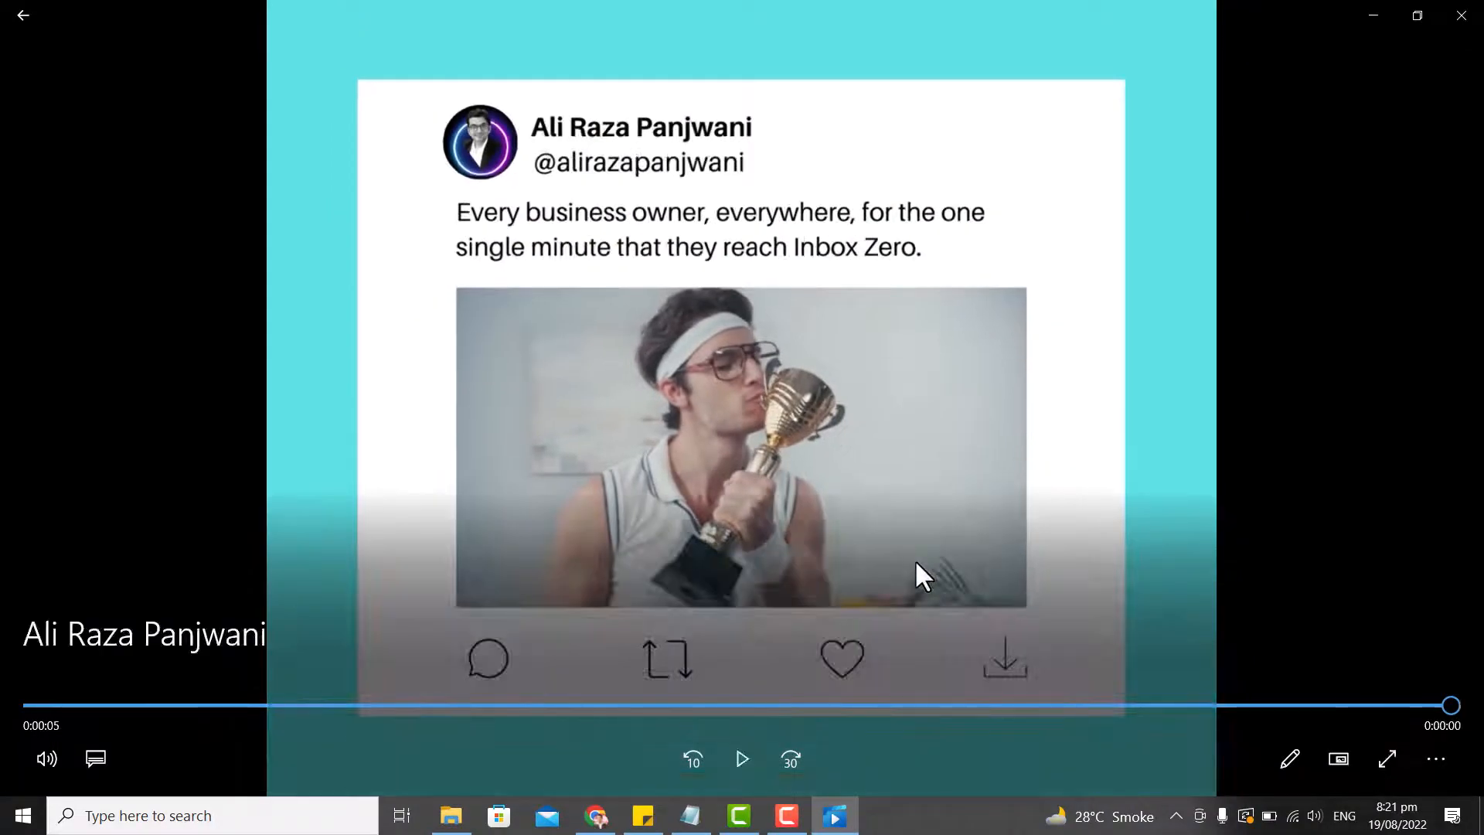
pyautogui.click(1460, 16)
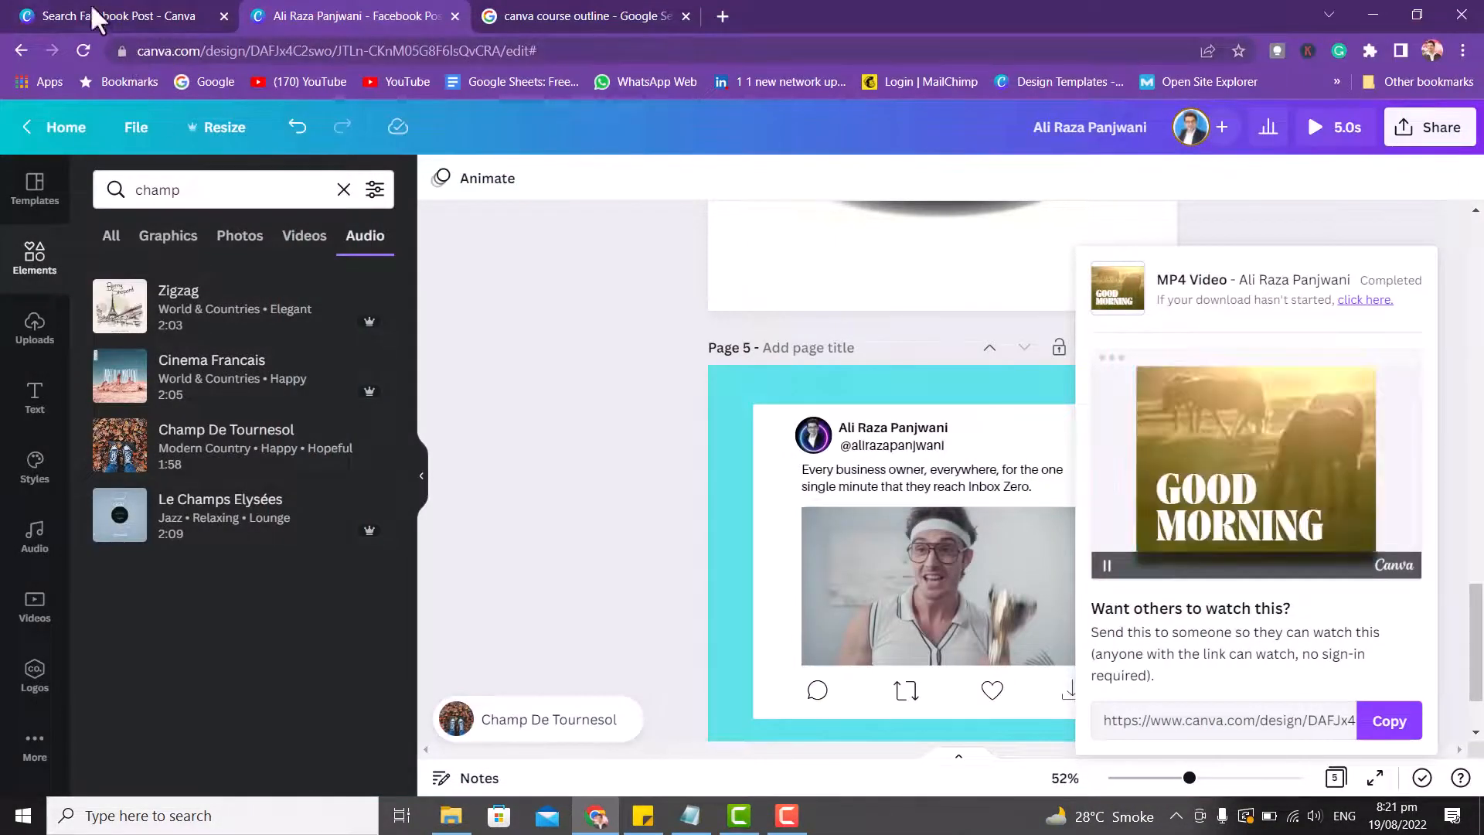
# Leave the Facebook post templates tab and go from the Canva home page to Projects.
pyautogui.click(171, 20)
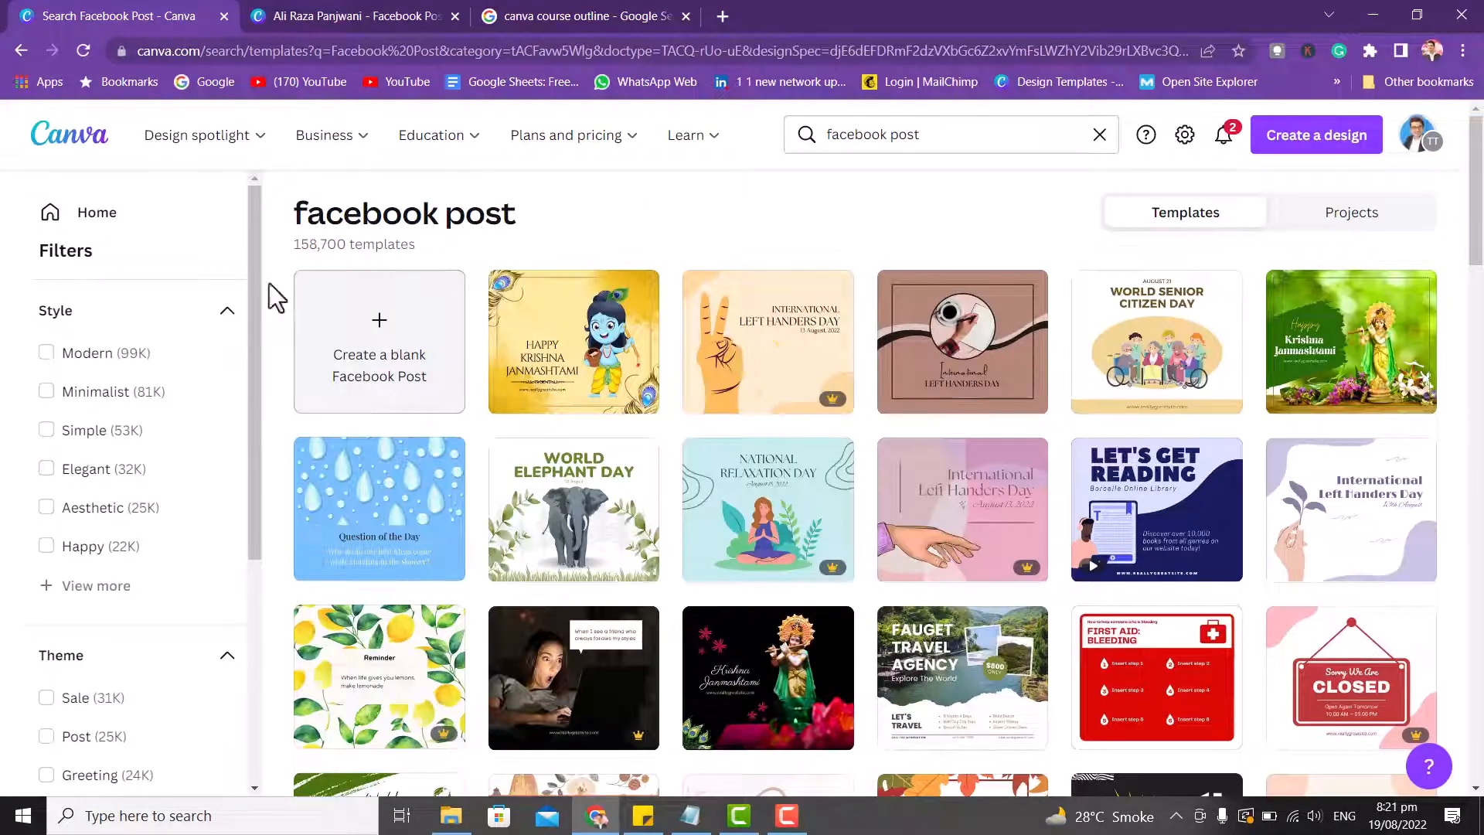
pyautogui.click(80, 225)
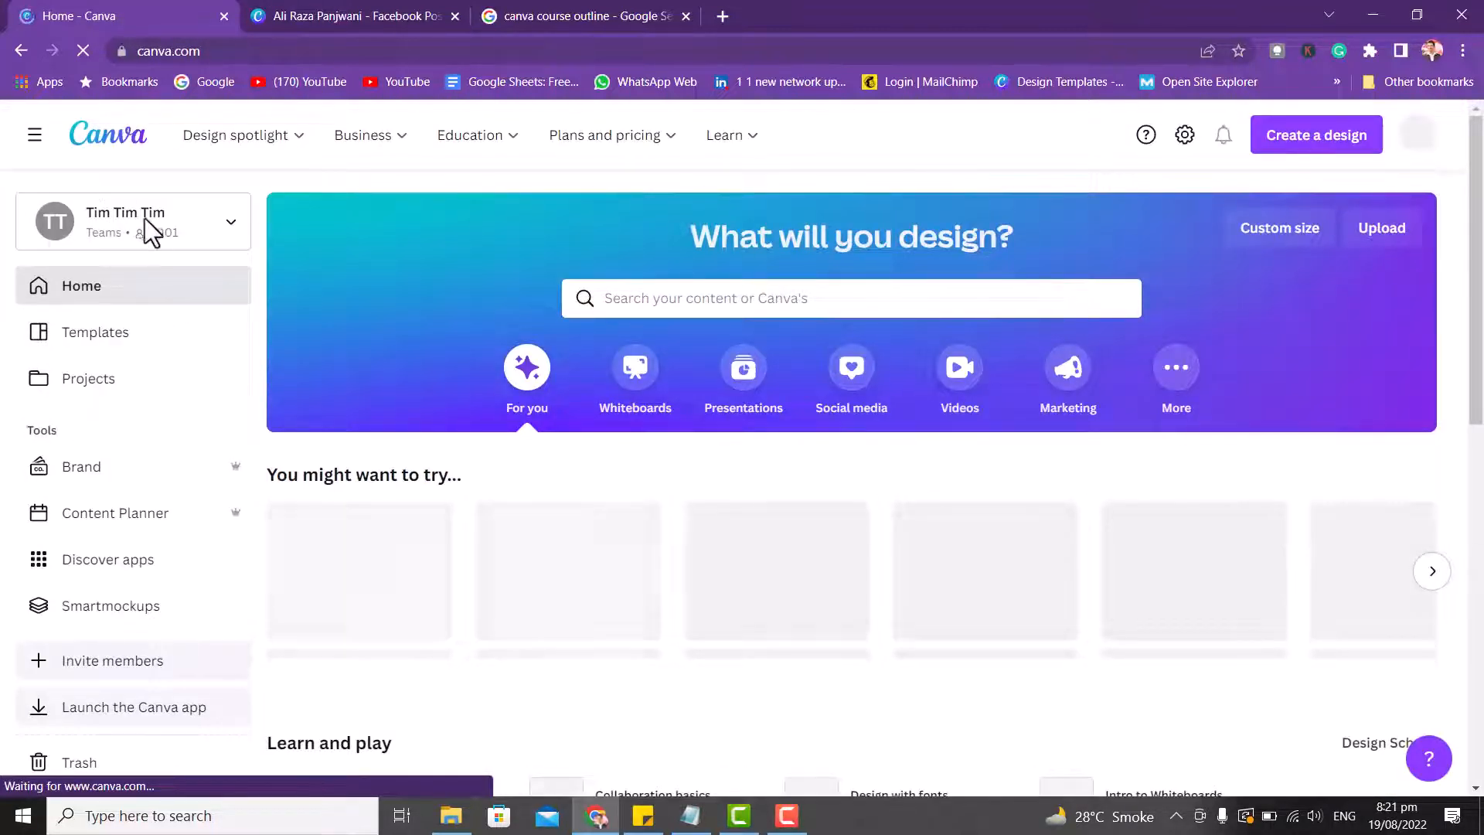
pyautogui.click(142, 232)
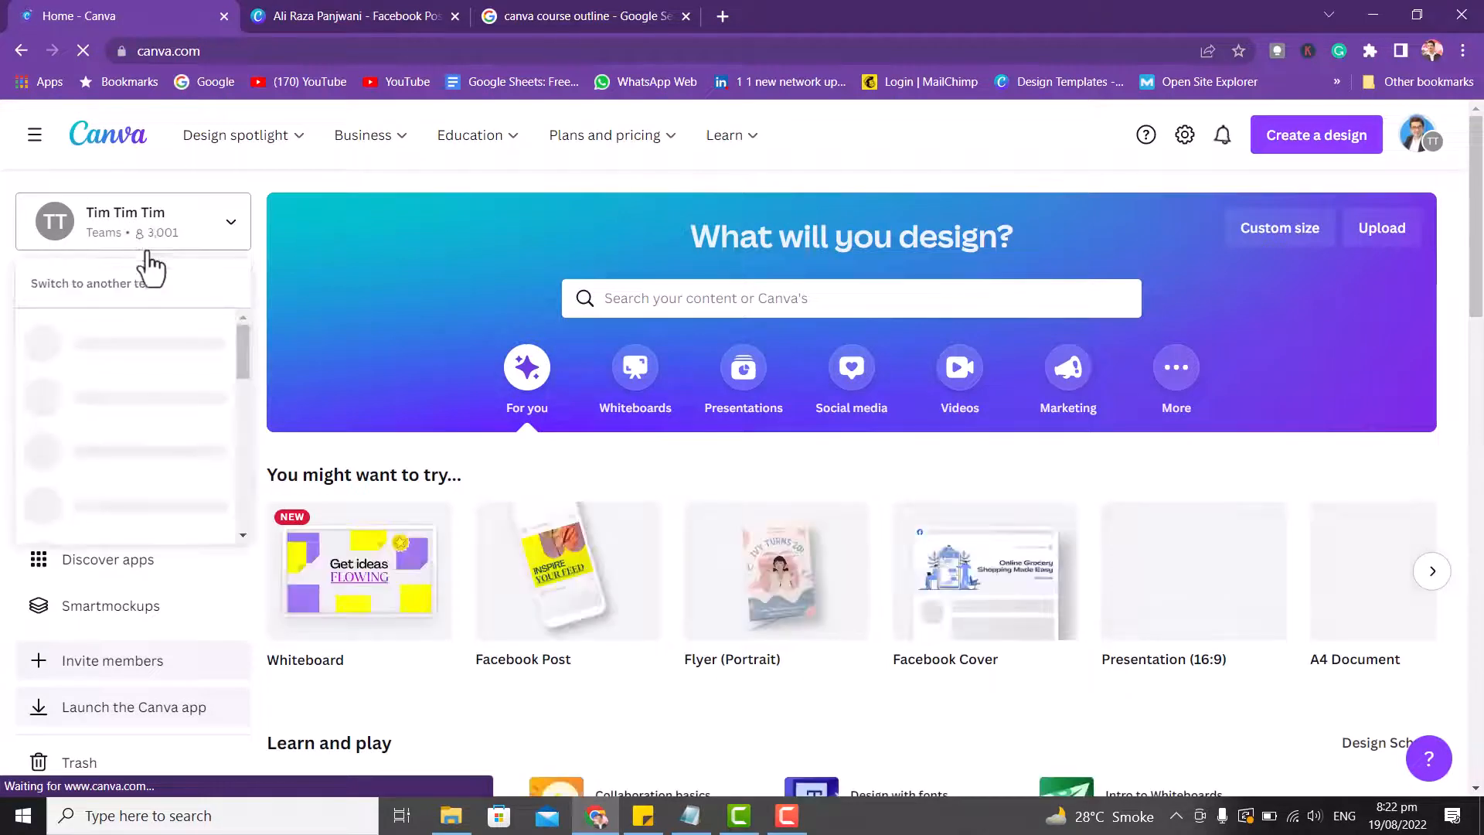
pyautogui.click(183, 228)
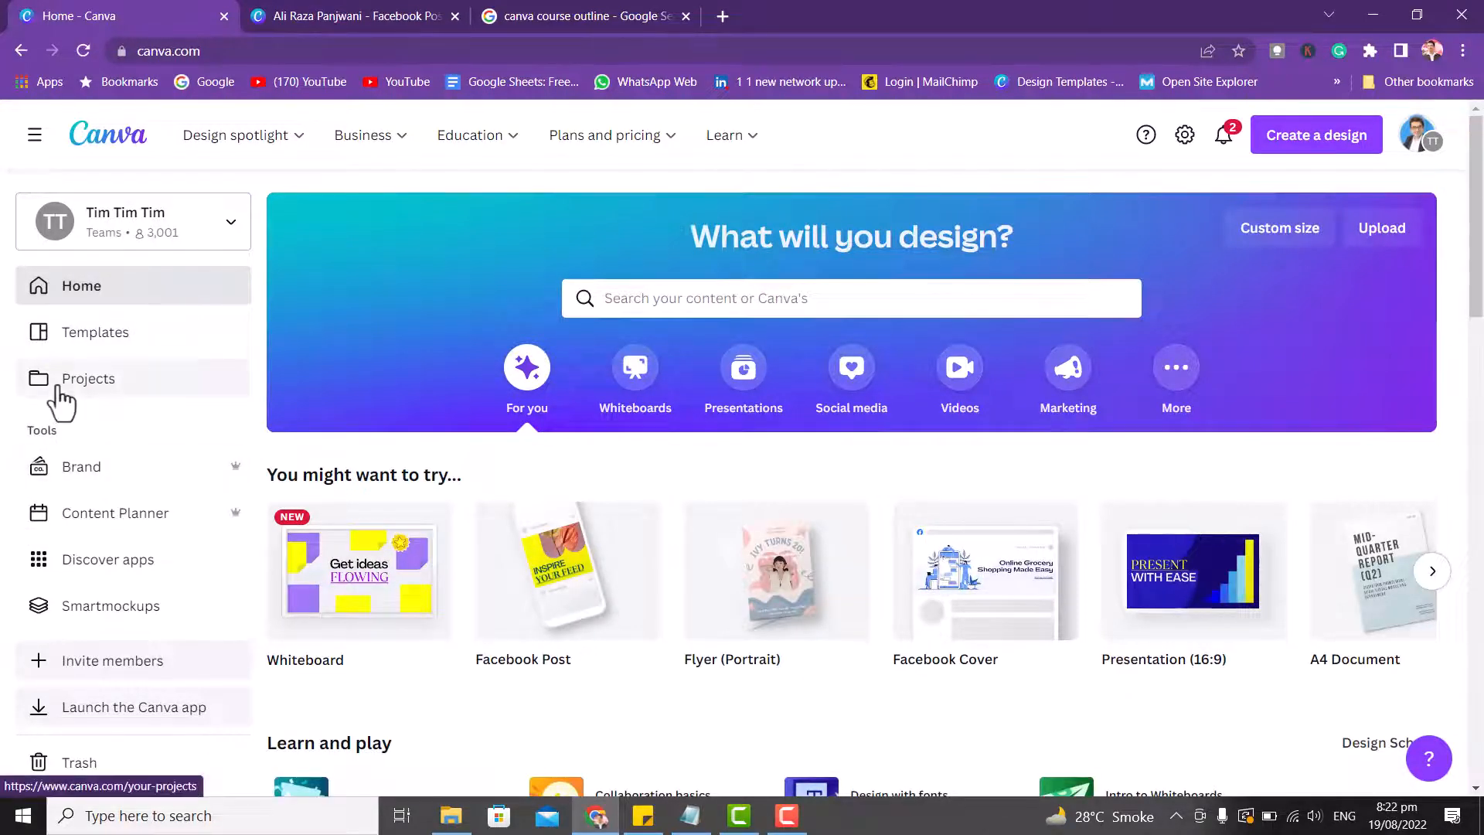
pyautogui.click(60, 398)
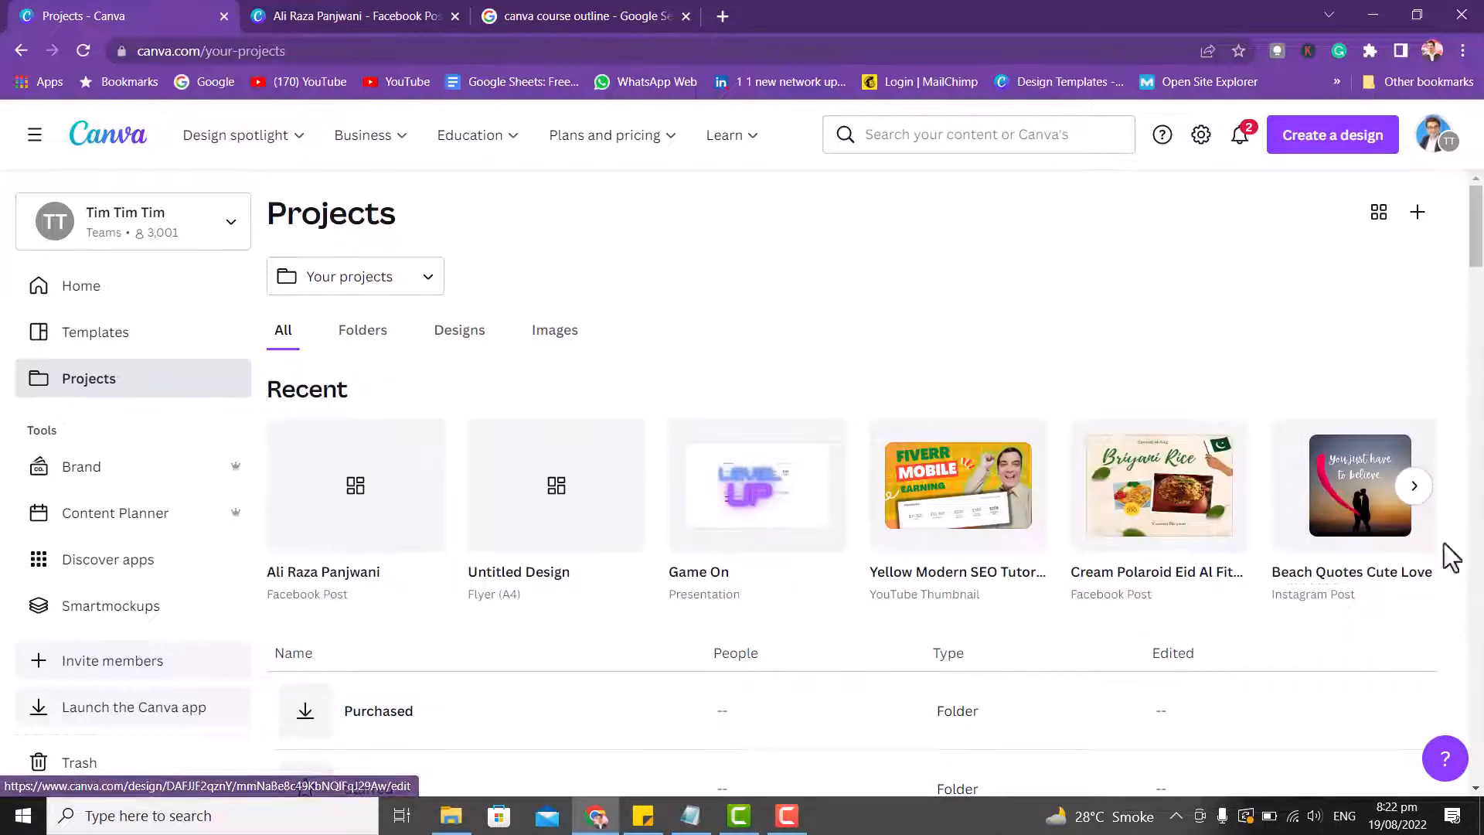
# Open the blank Facebook Post design from Recent designs in a new tab, then close it.
pyautogui.click(1413, 485)
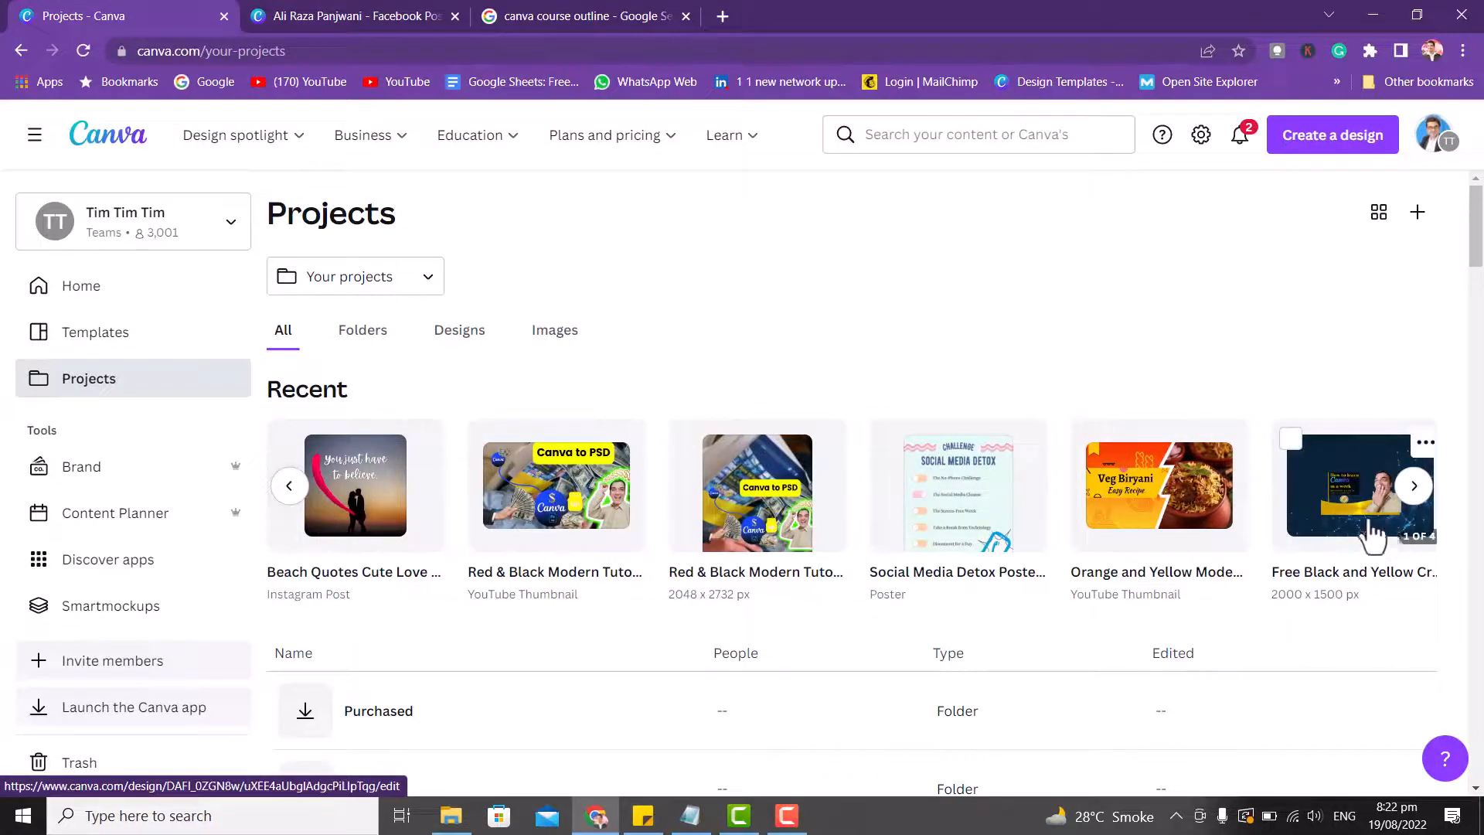
pyautogui.click(289, 486)
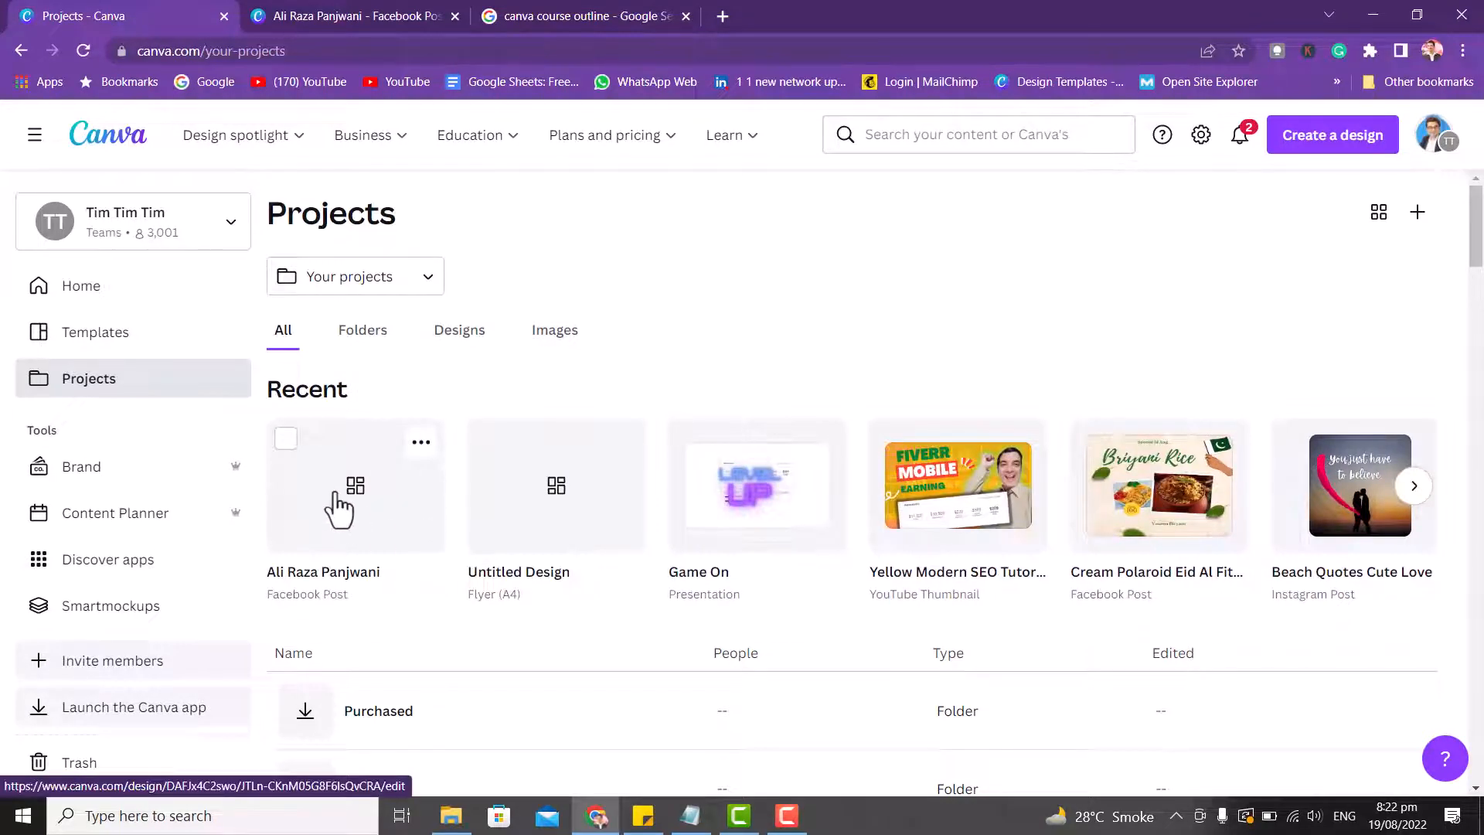
pyautogui.click(337, 510)
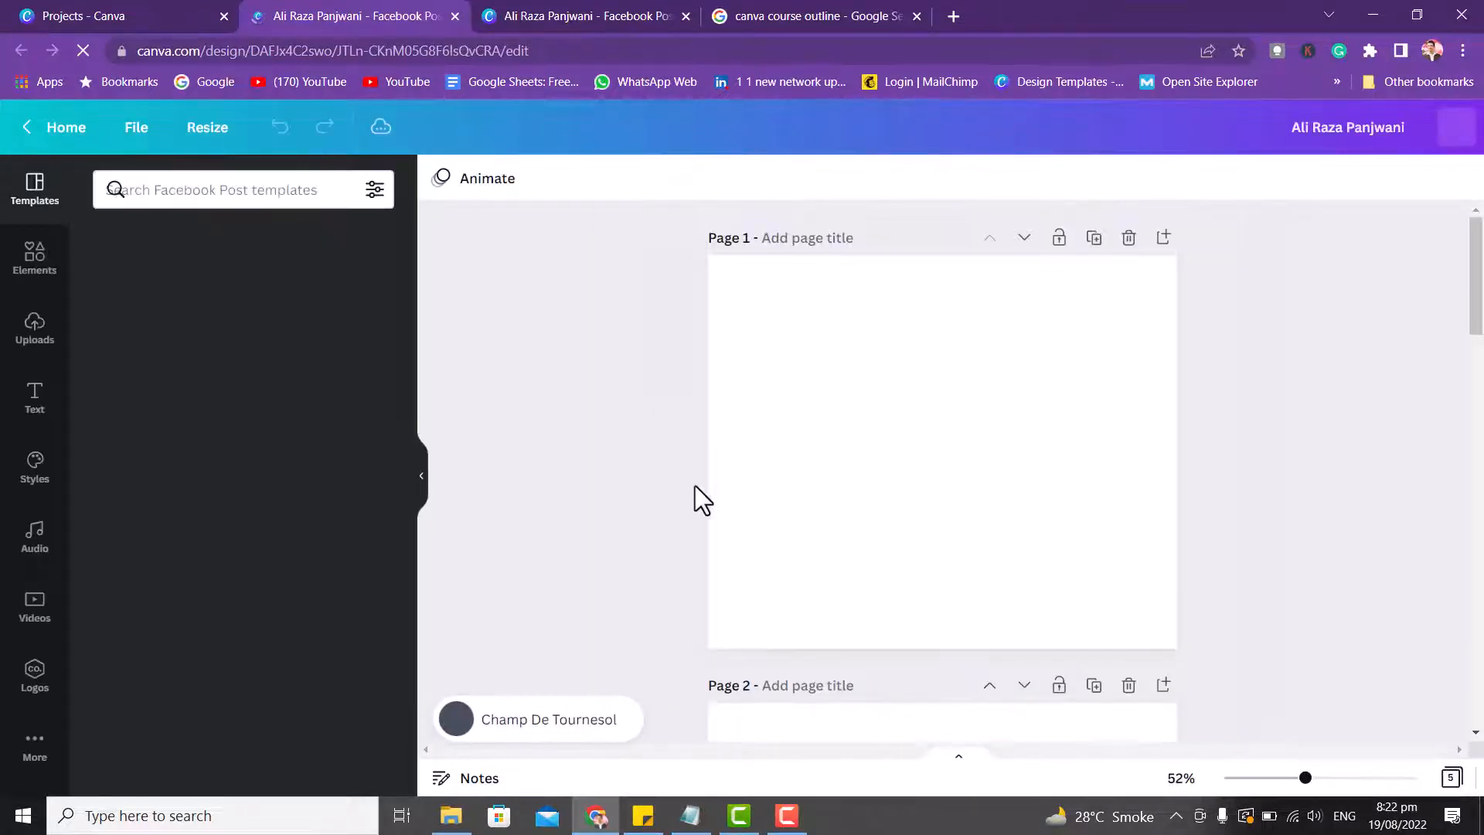
pyautogui.click(455, 16)
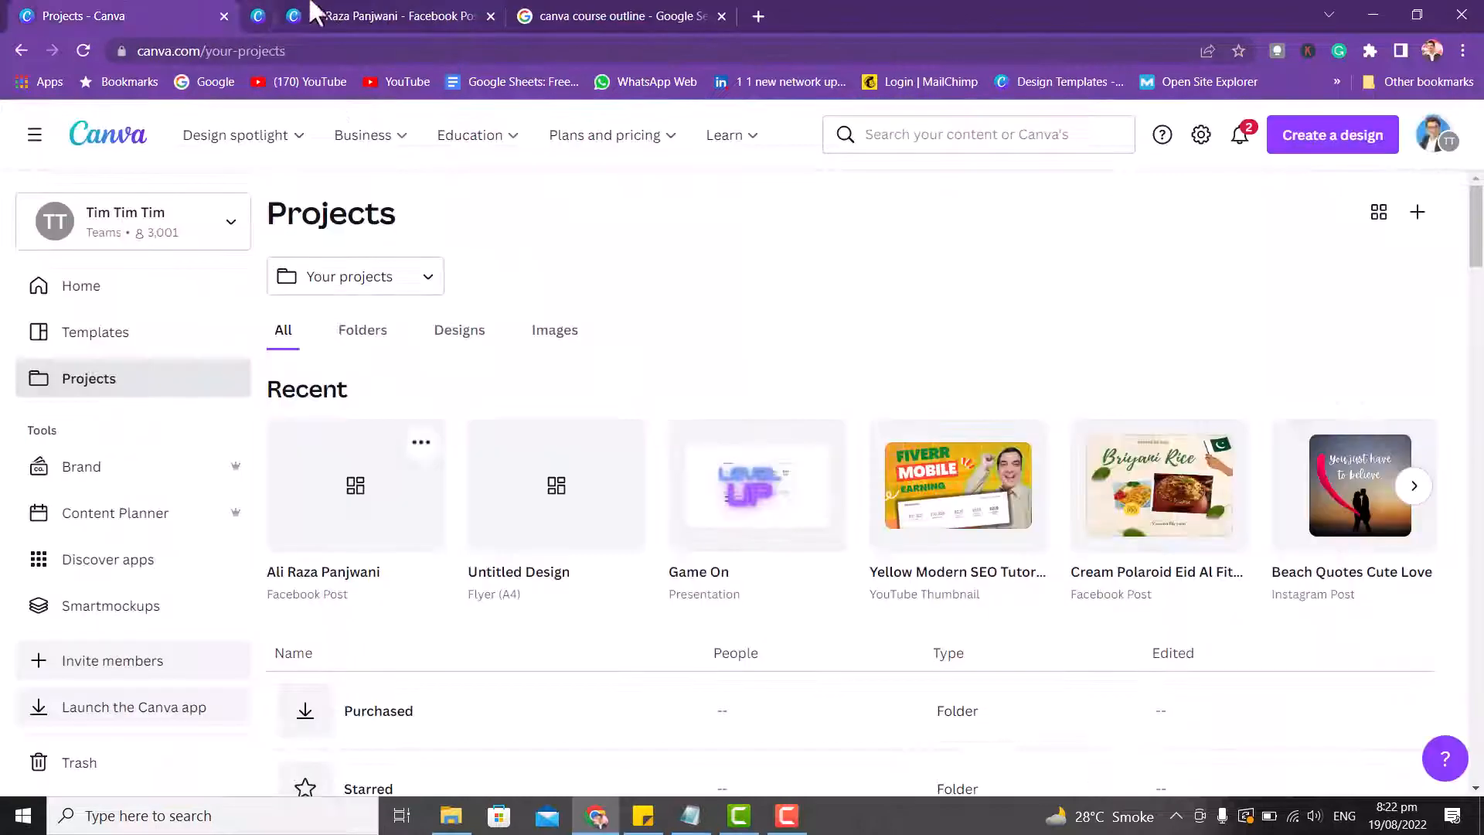
# From the Home page, search your designs for 'instagram story'.
pyautogui.click(96, 287)
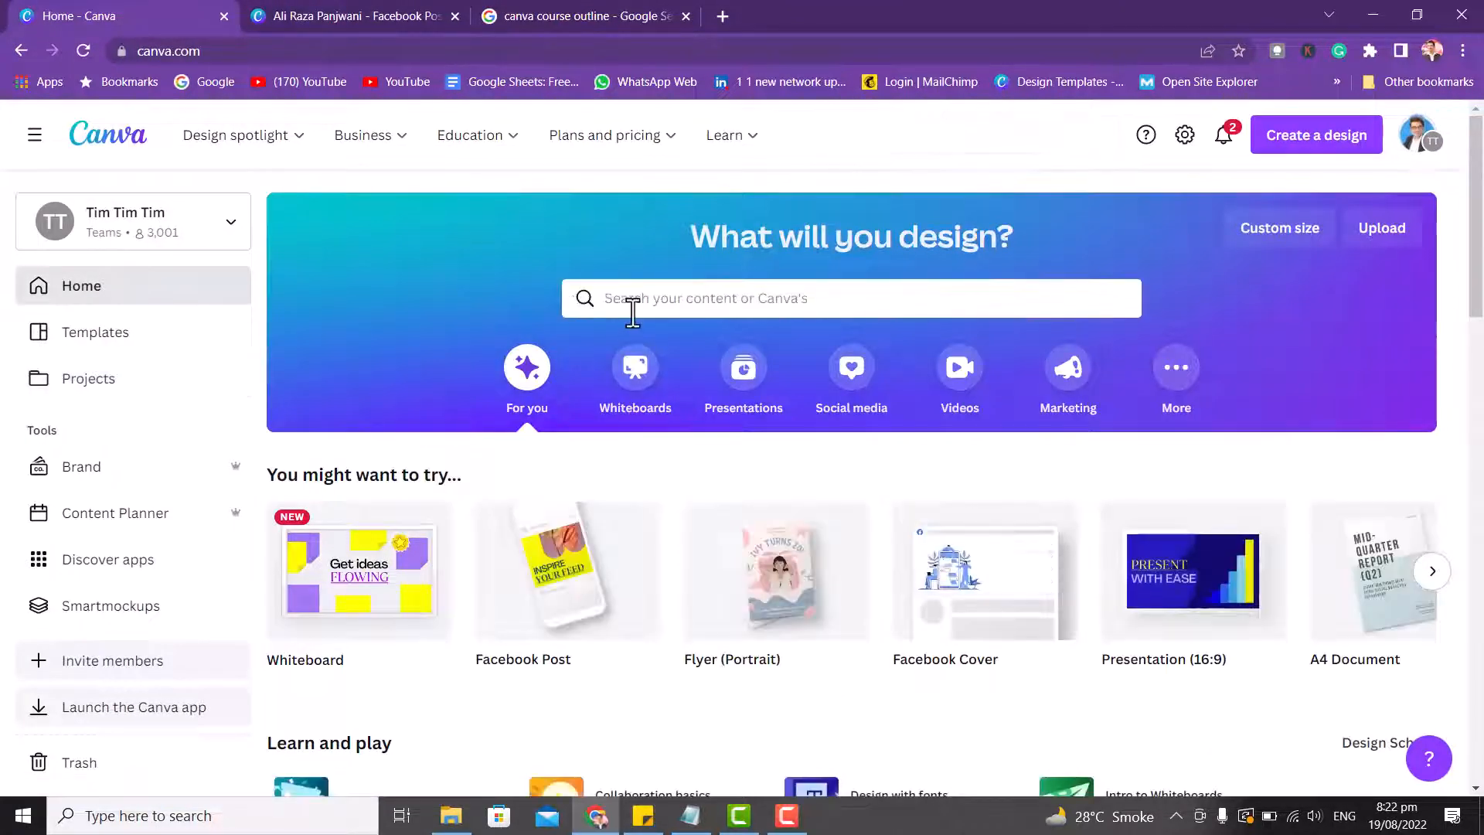
pyautogui.click(637, 302)
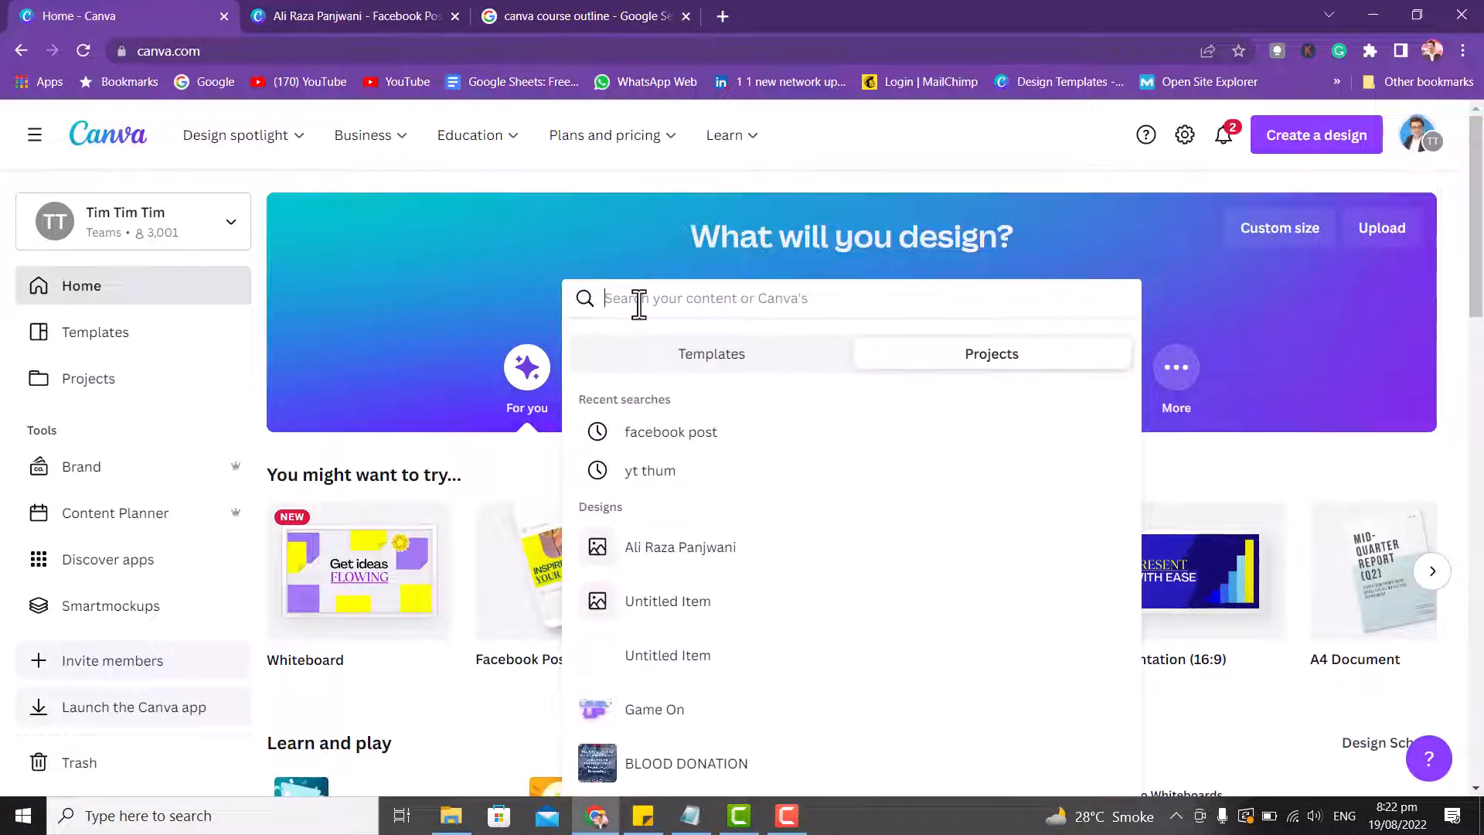
pyautogui.write('in')
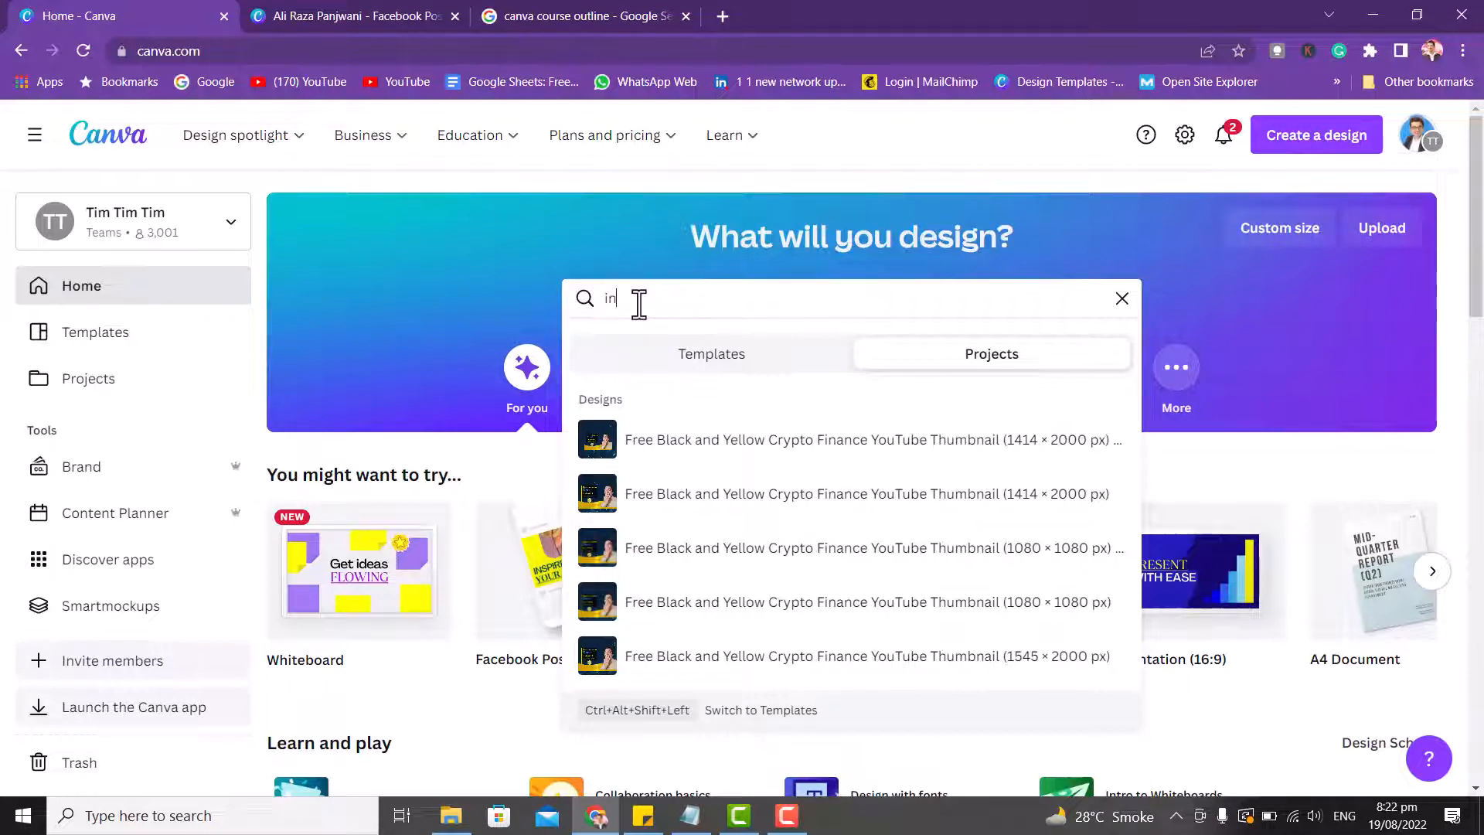
pyautogui.write('s')
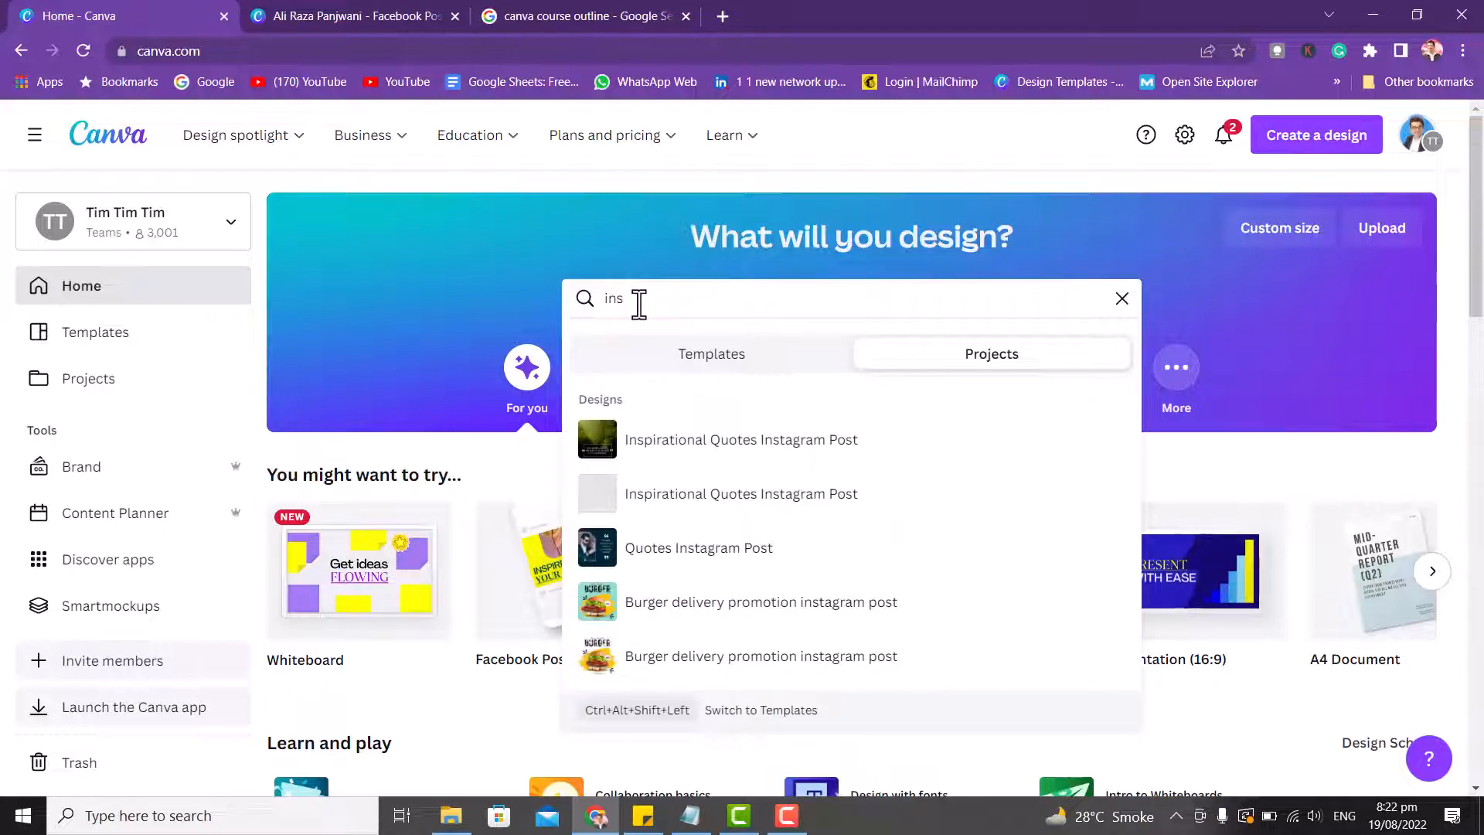
pyautogui.write('t')
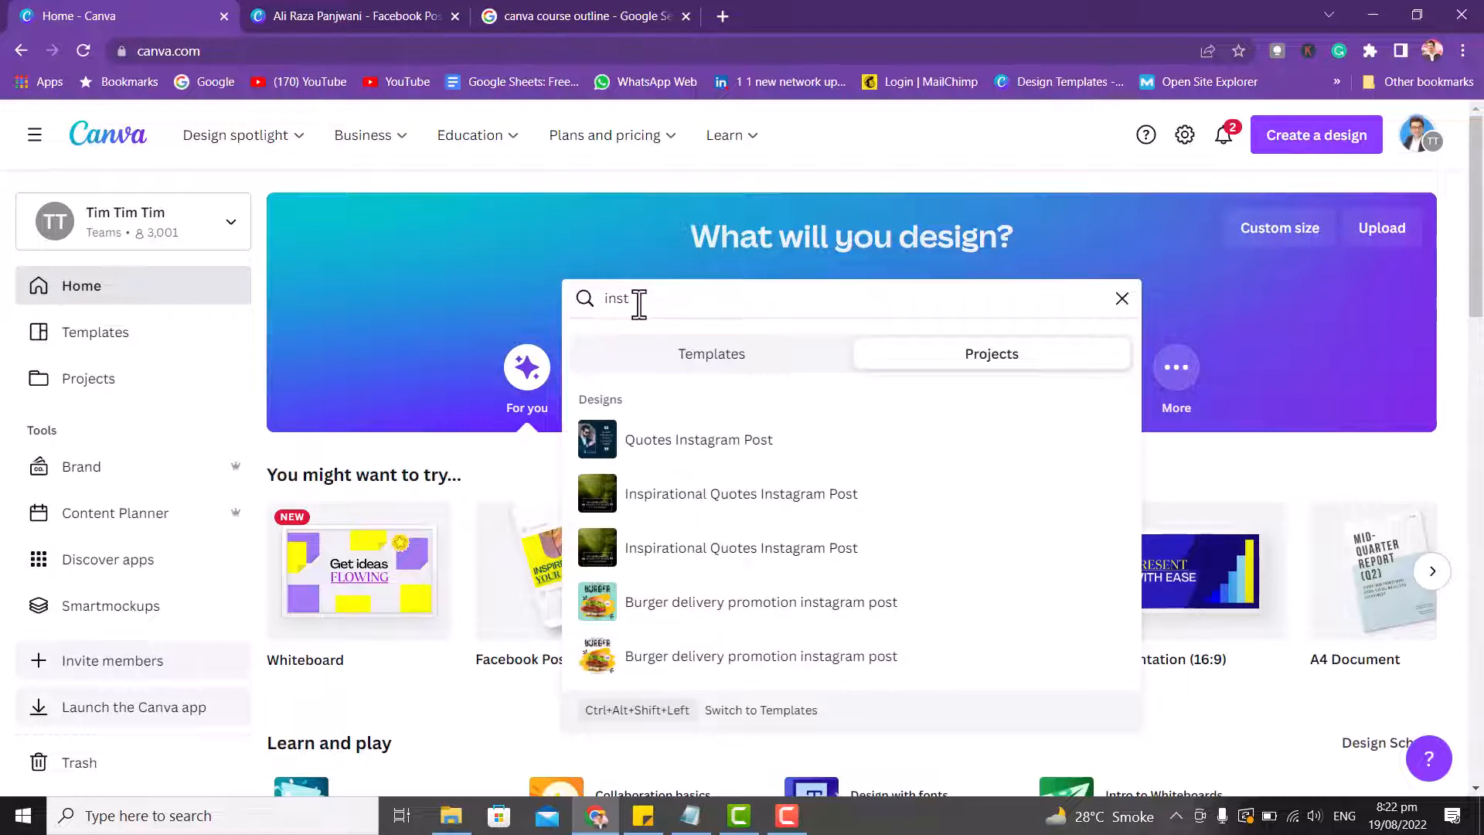
pyautogui.press('BackSpace')
pyautogui.press('BackSpace')
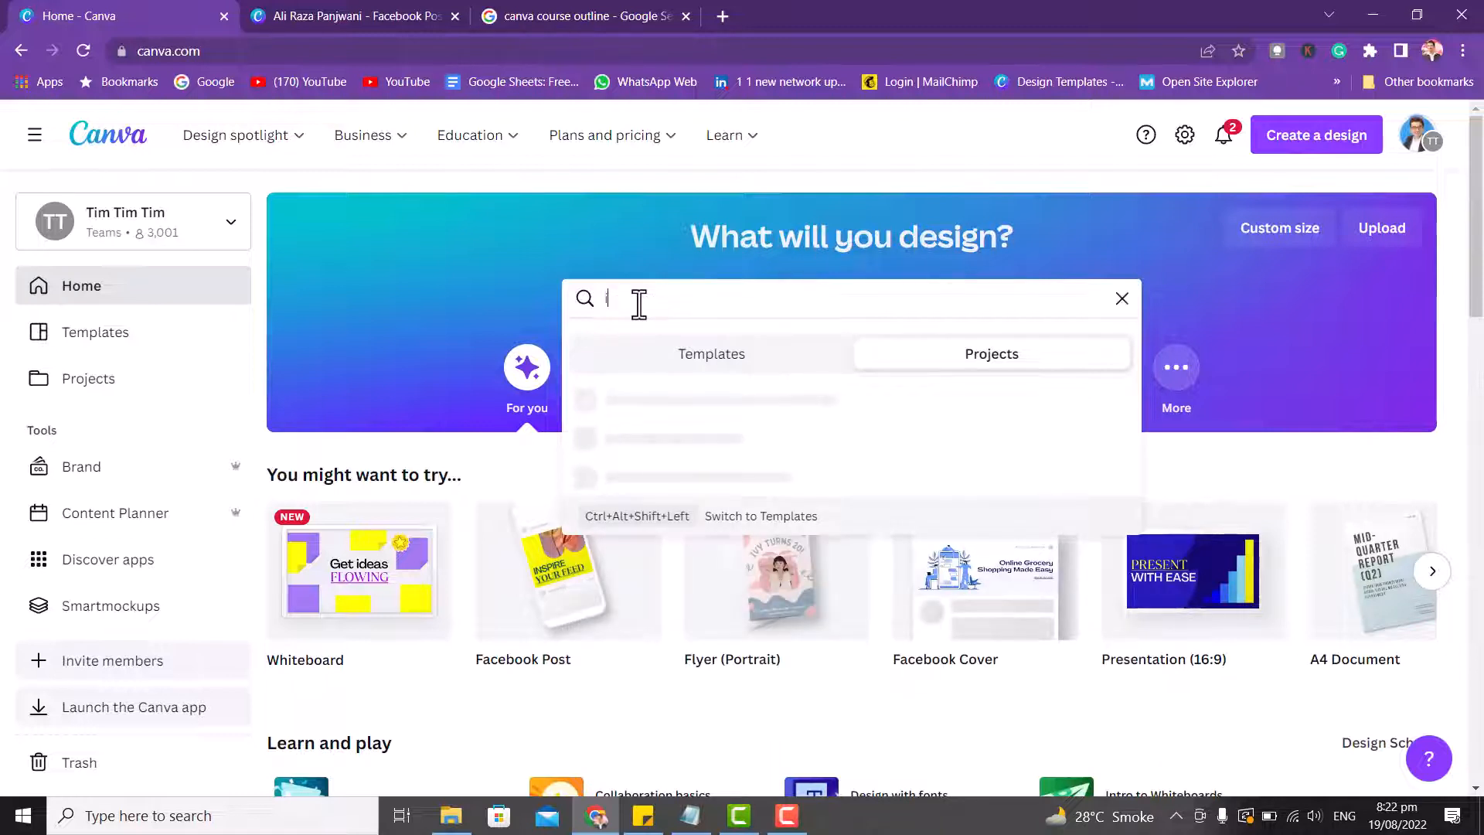
pyautogui.write('inst')
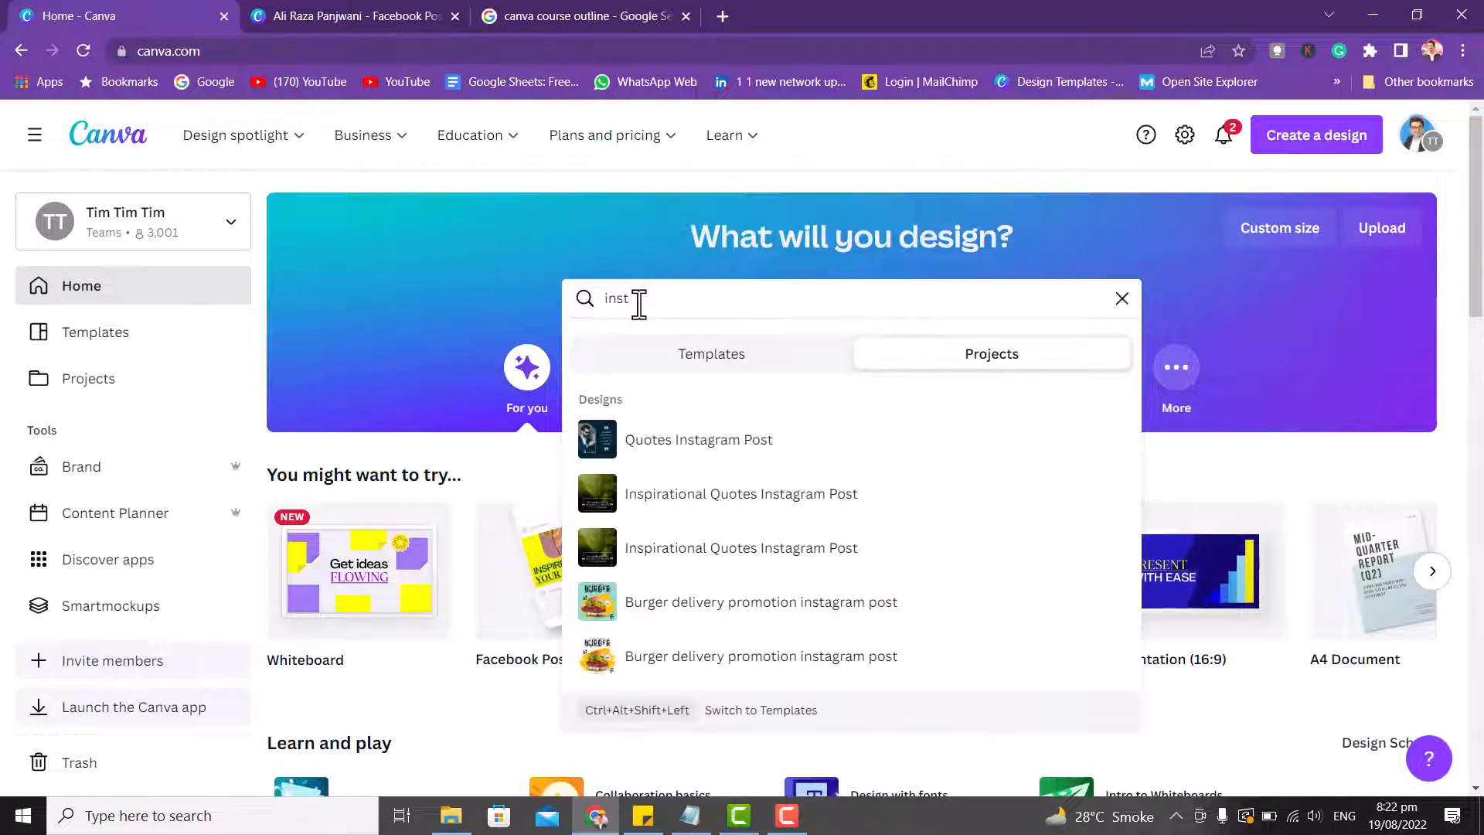
pyautogui.write('agram')
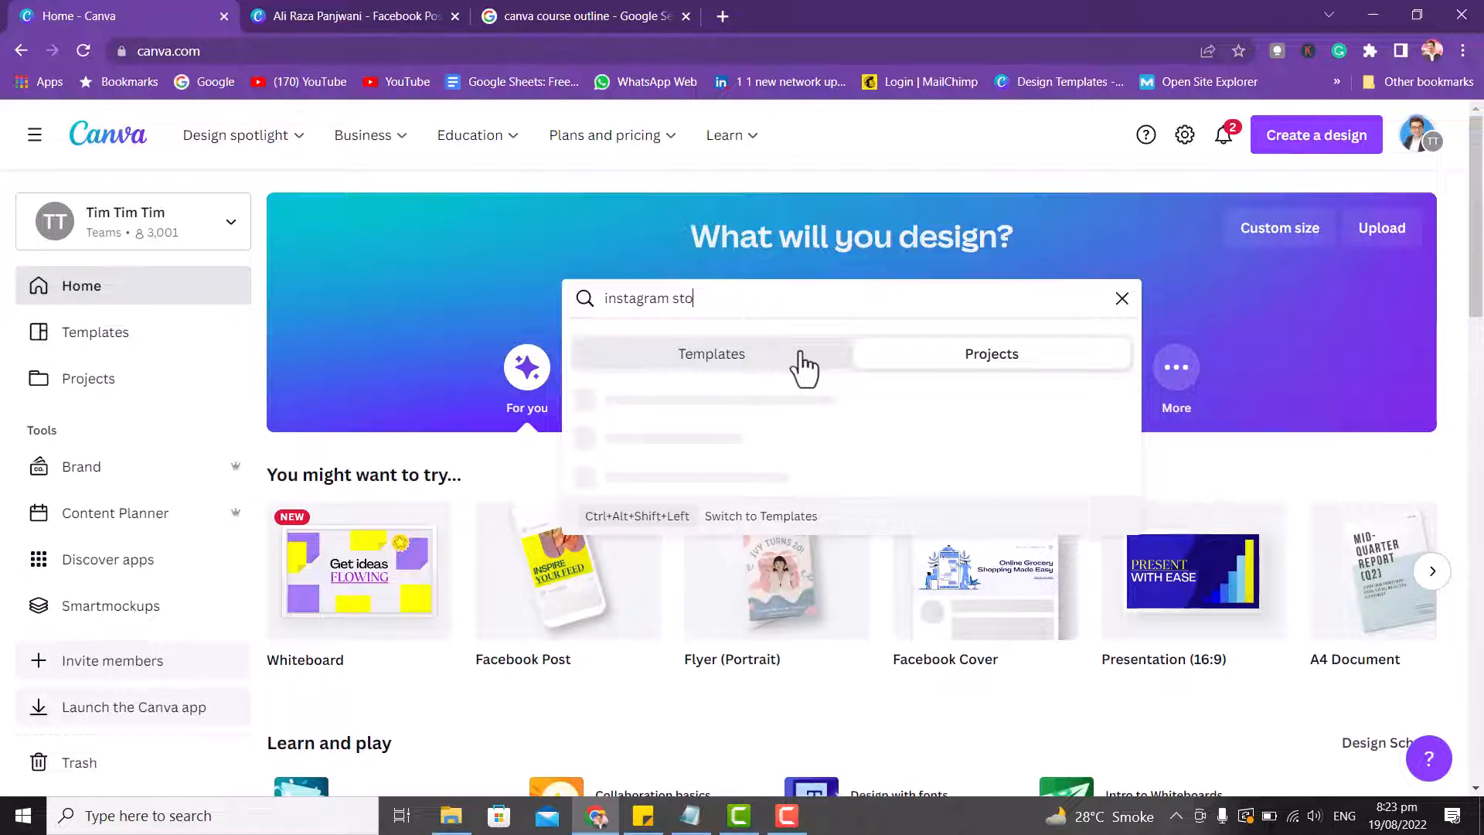
pyautogui.write('story')
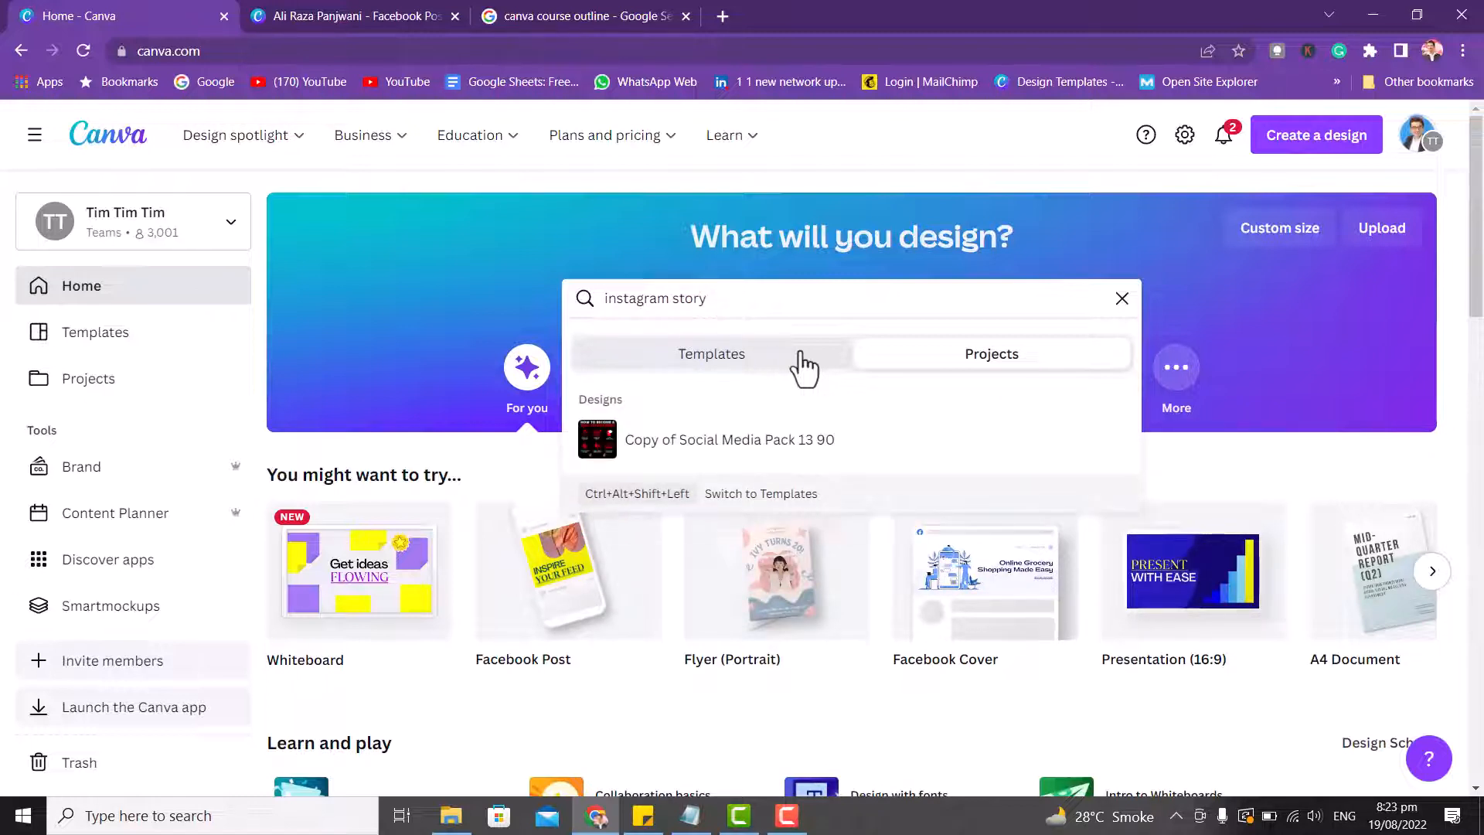
pyautogui.press('Return')
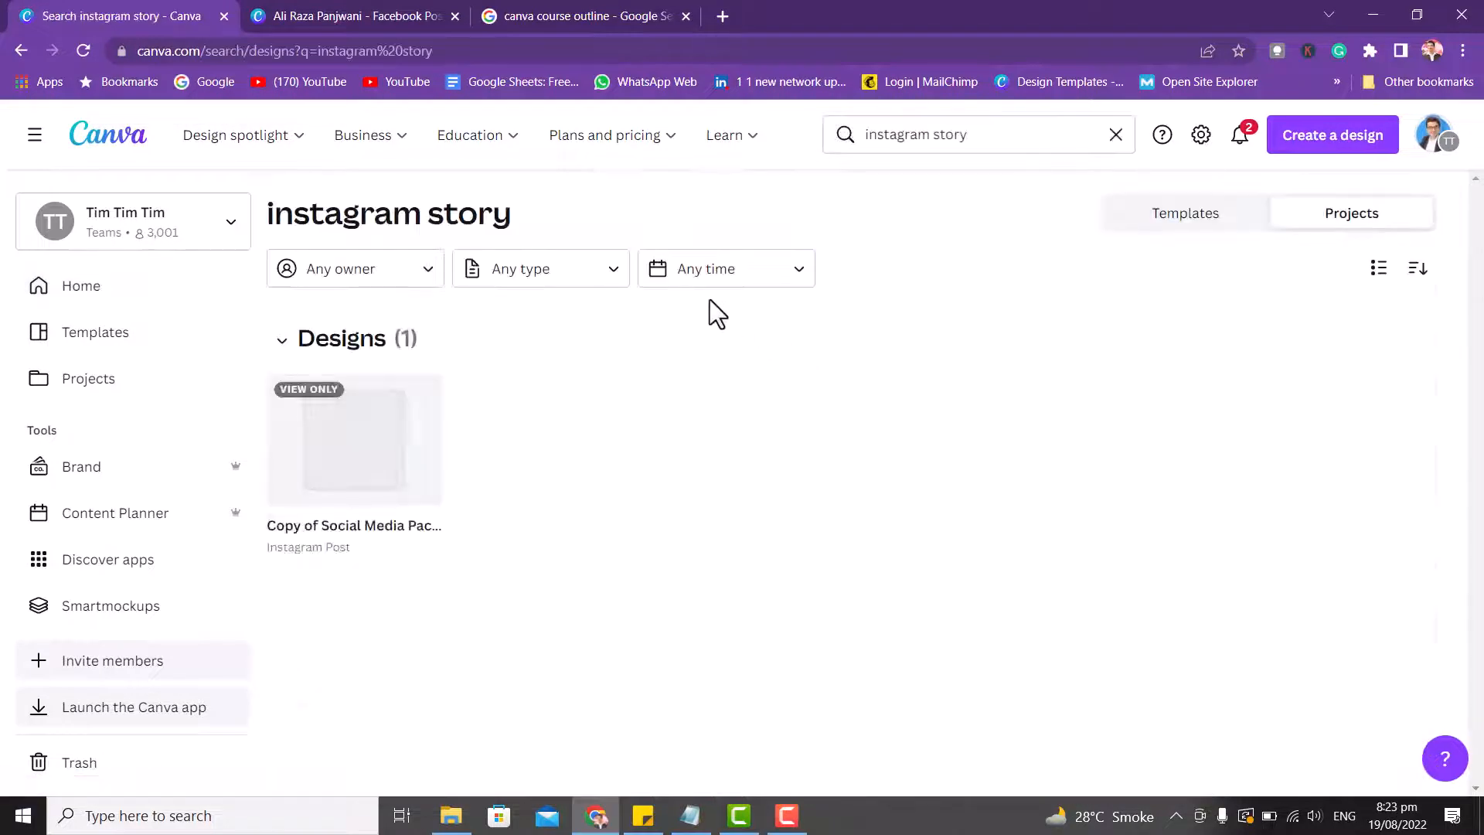
# Change the project search to 'story', finding one Instagram Post, then return Home.
pyautogui.click(929, 135)
pyautogui.doubleClick(912, 135)
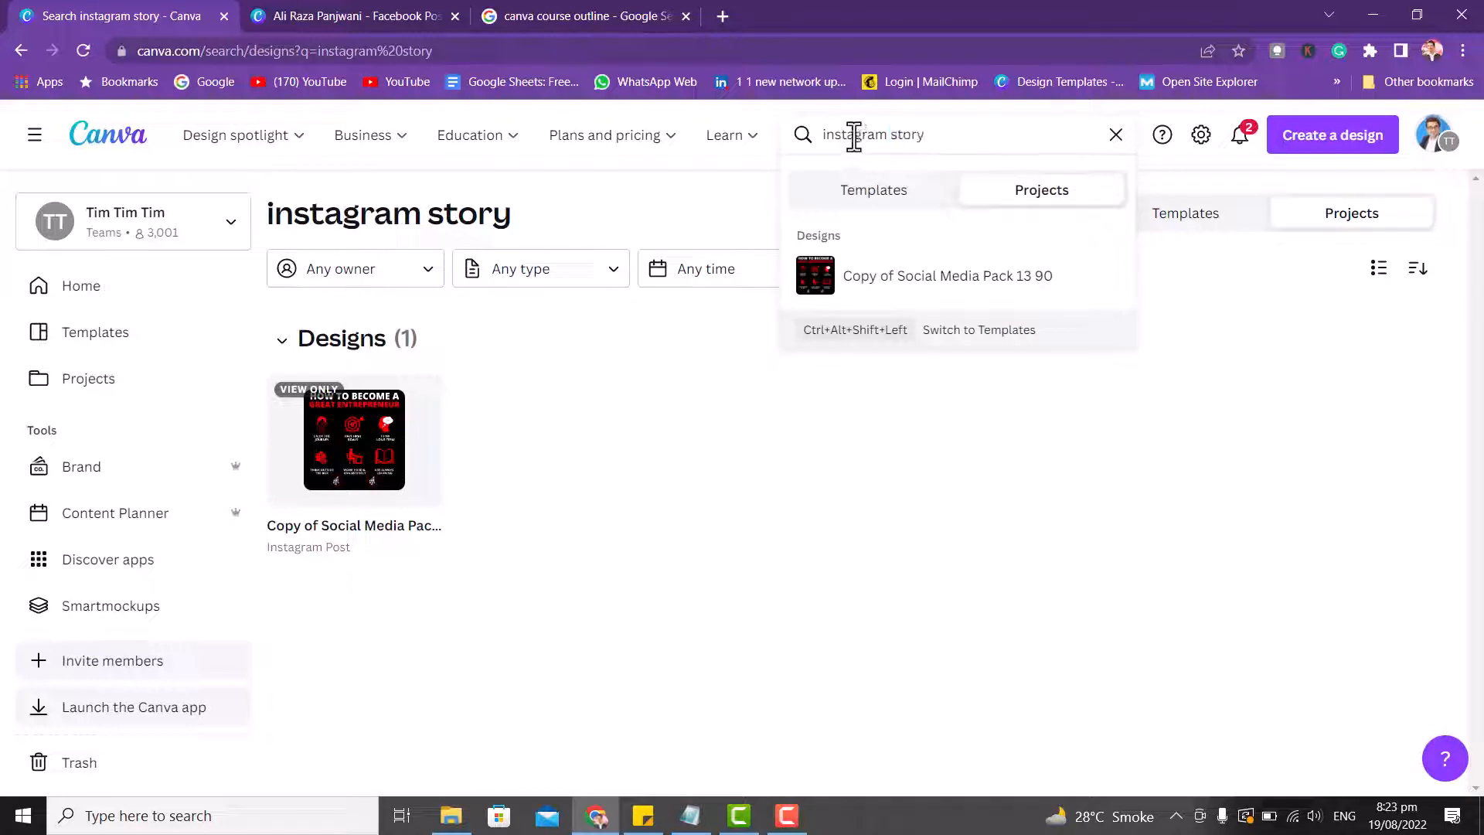
pyautogui.press('BackSpace')
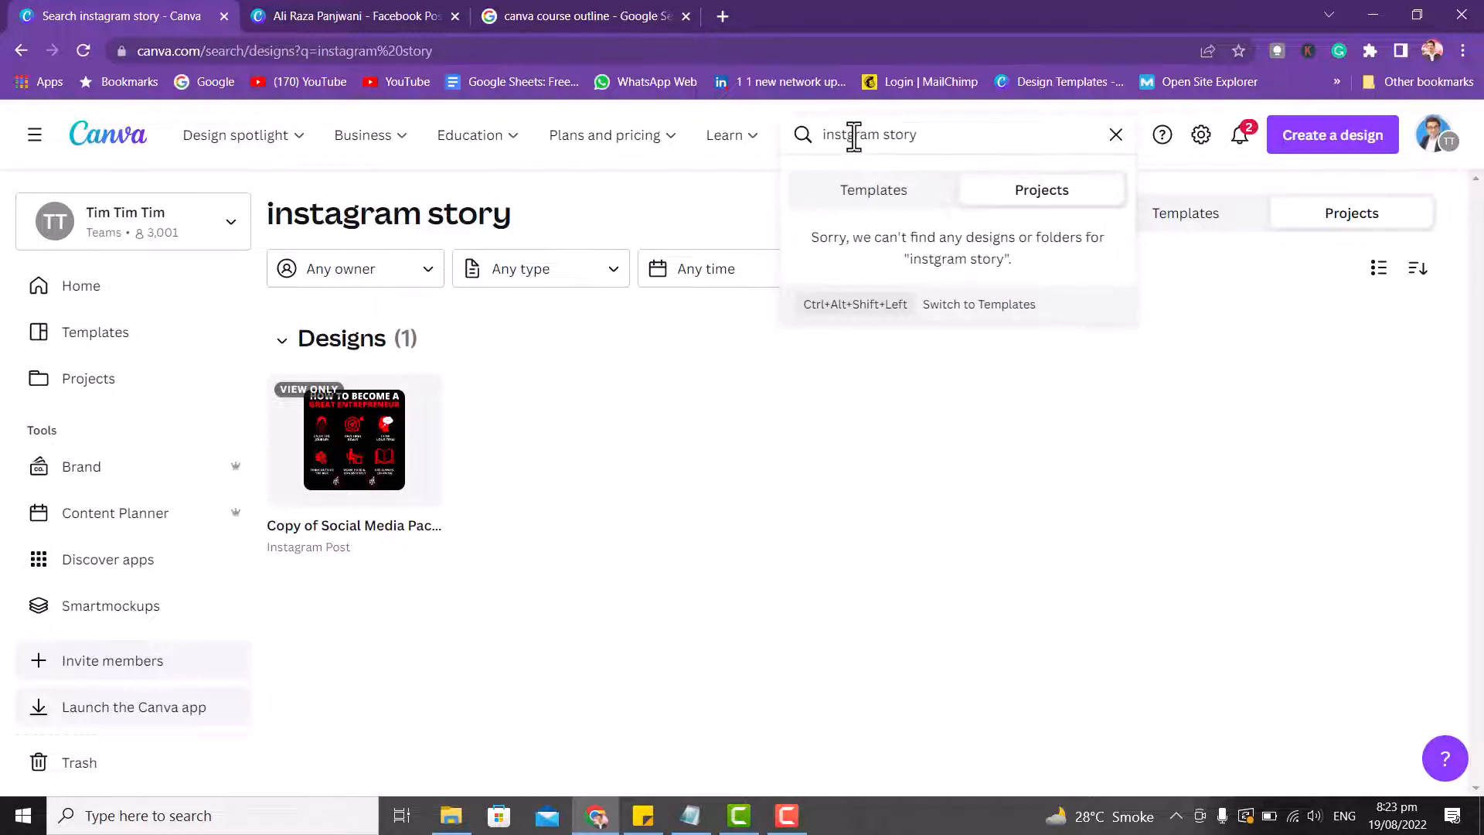
pyautogui.write('a')
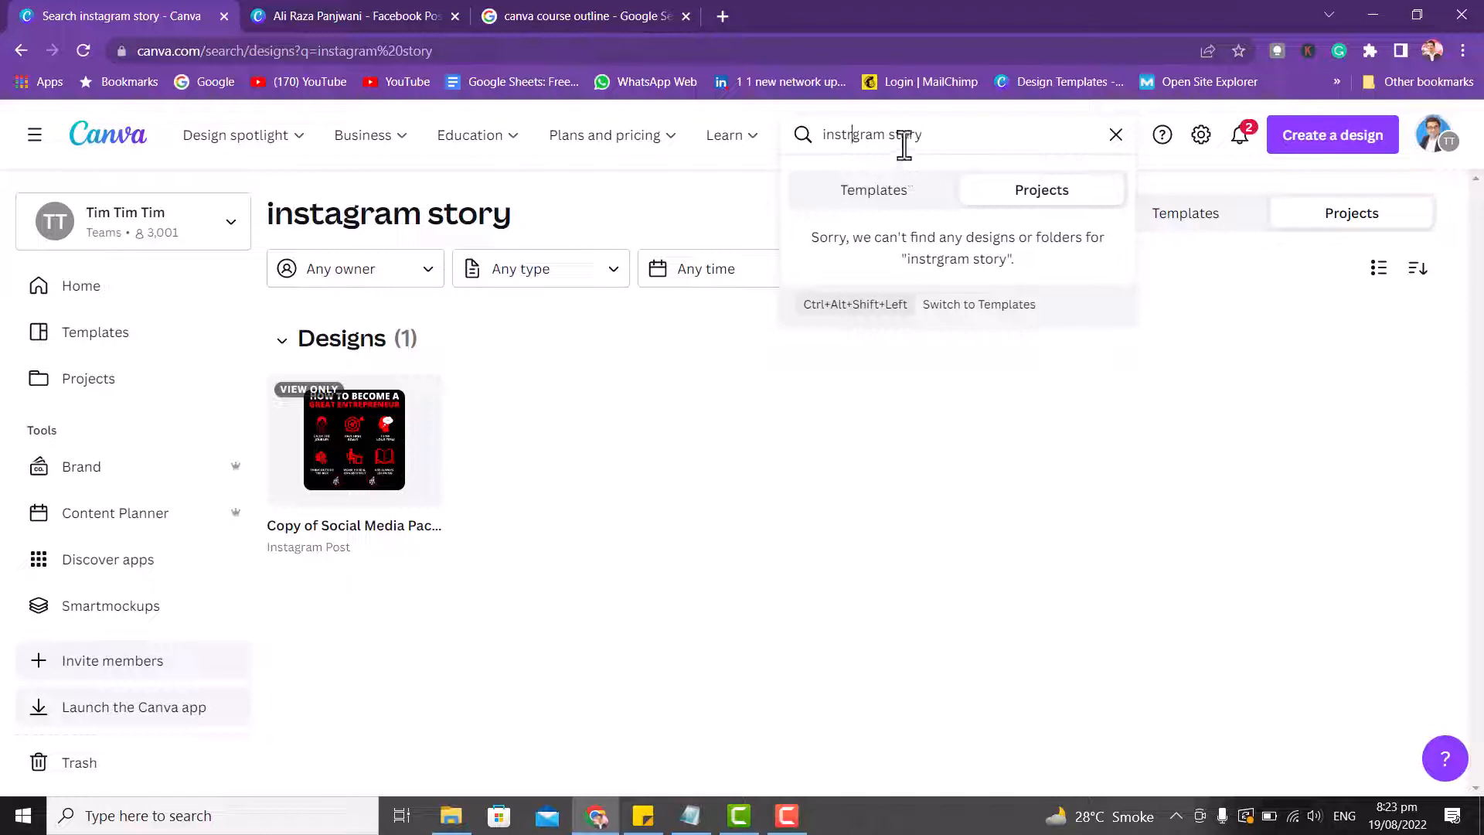
pyautogui.moveTo(927, 134); pyautogui.dragTo(821, 134)
pyautogui.moveTo(741, 136)
pyautogui.write('s')
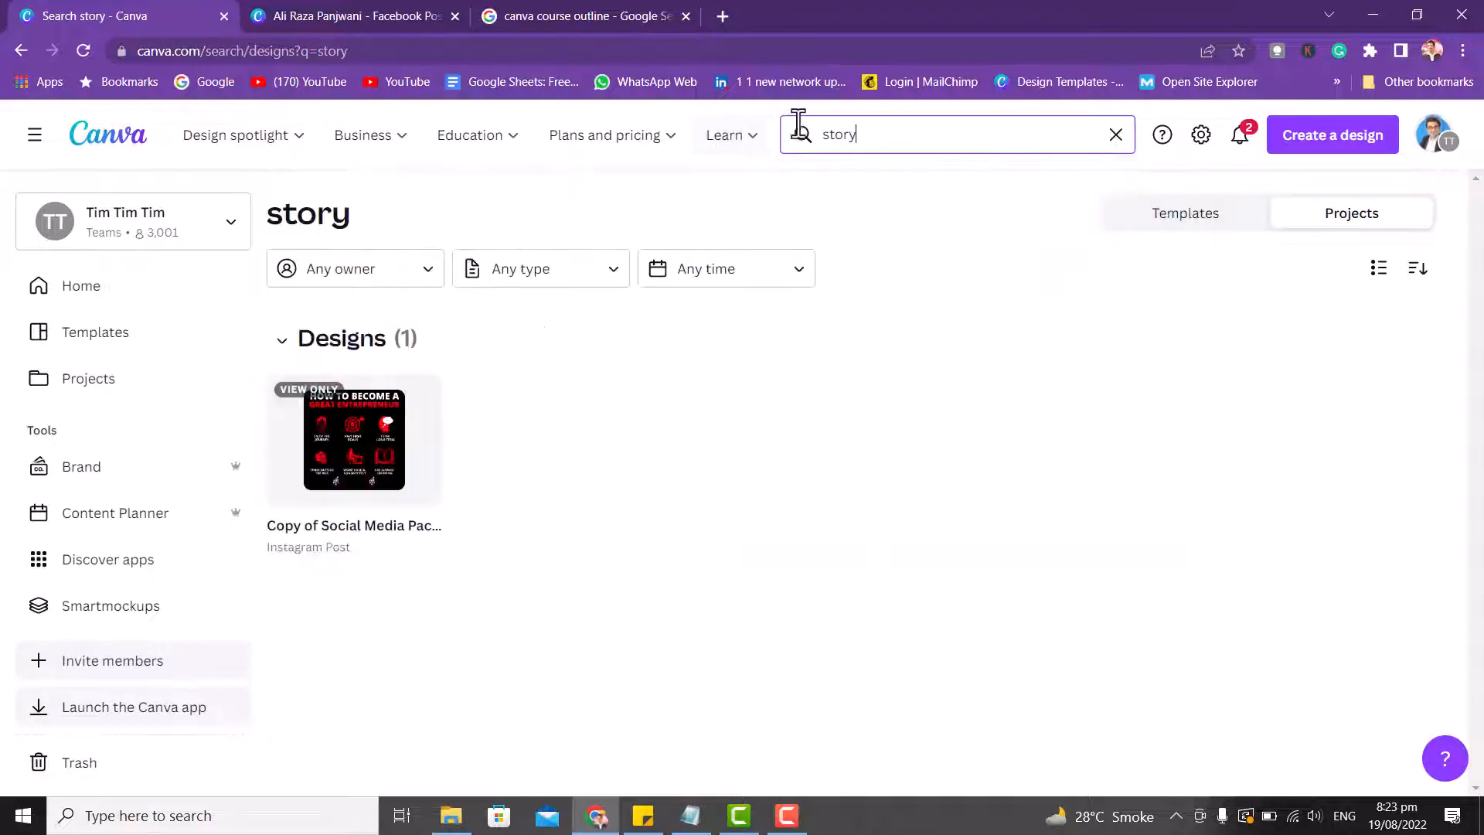
pyautogui.click(121, 290)
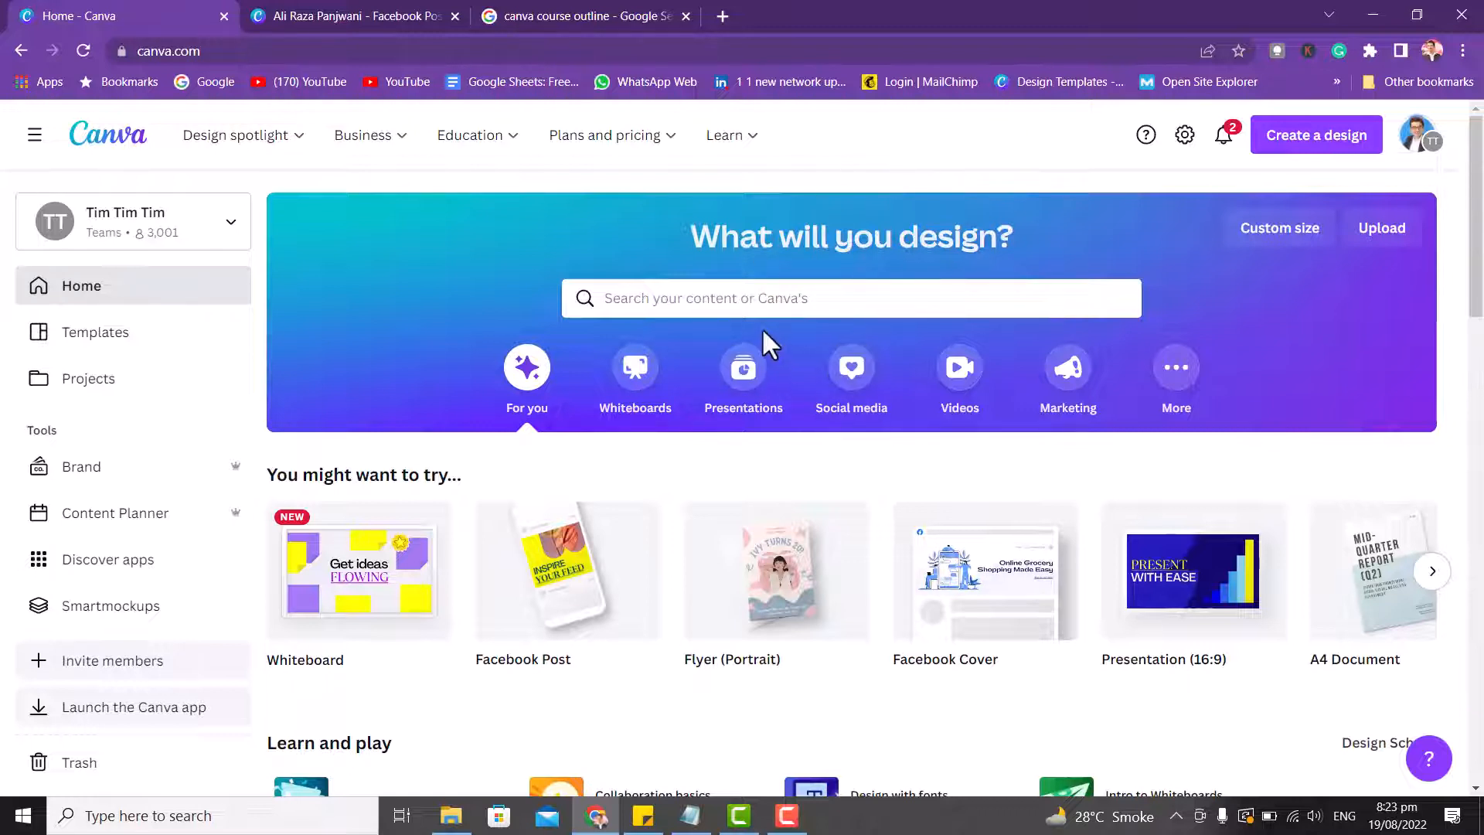
# Rerun the recent story search, then browse more design types on the Home page.
pyautogui.click(741, 299)
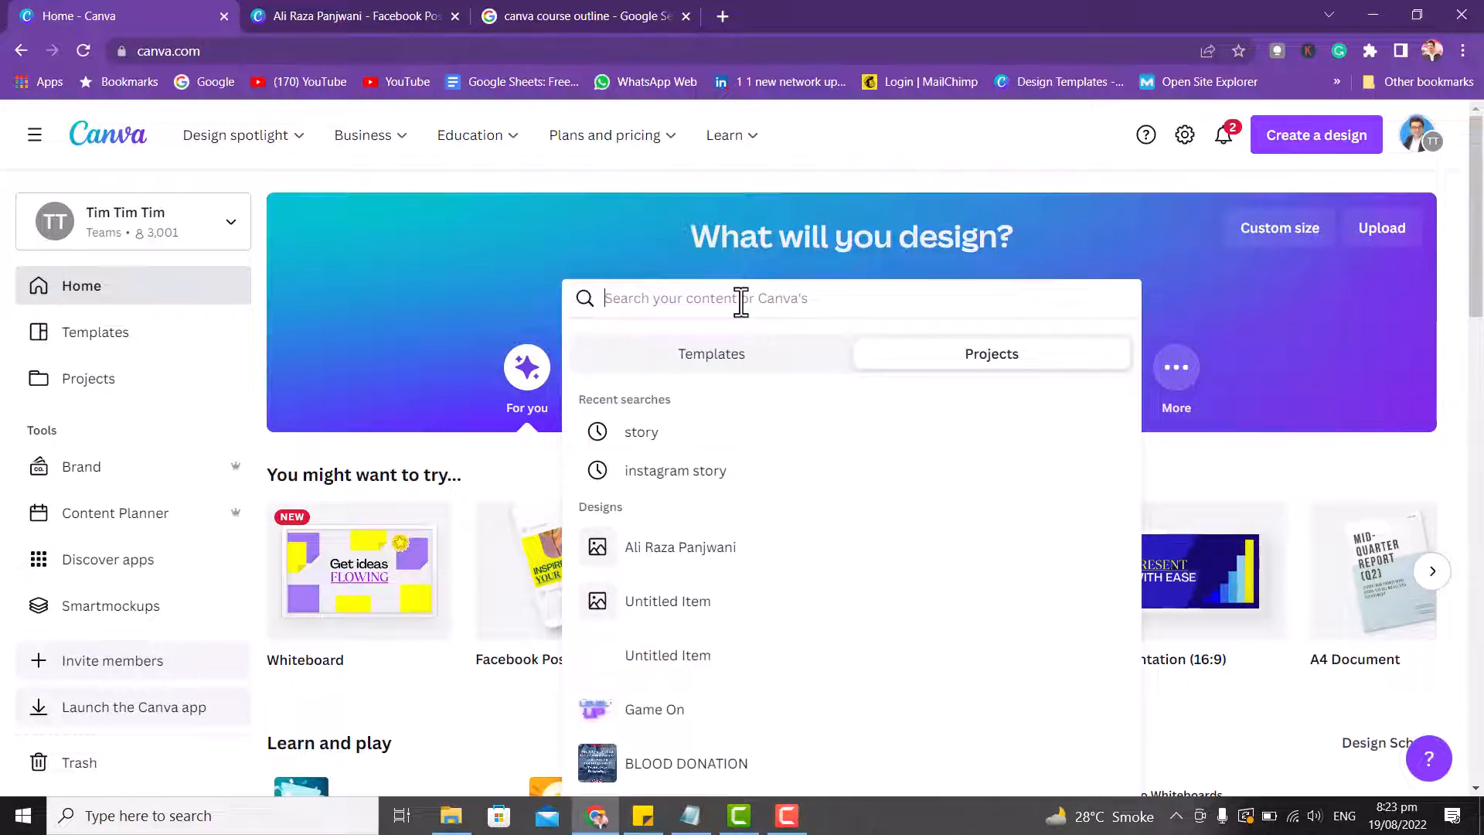
pyautogui.click(649, 437)
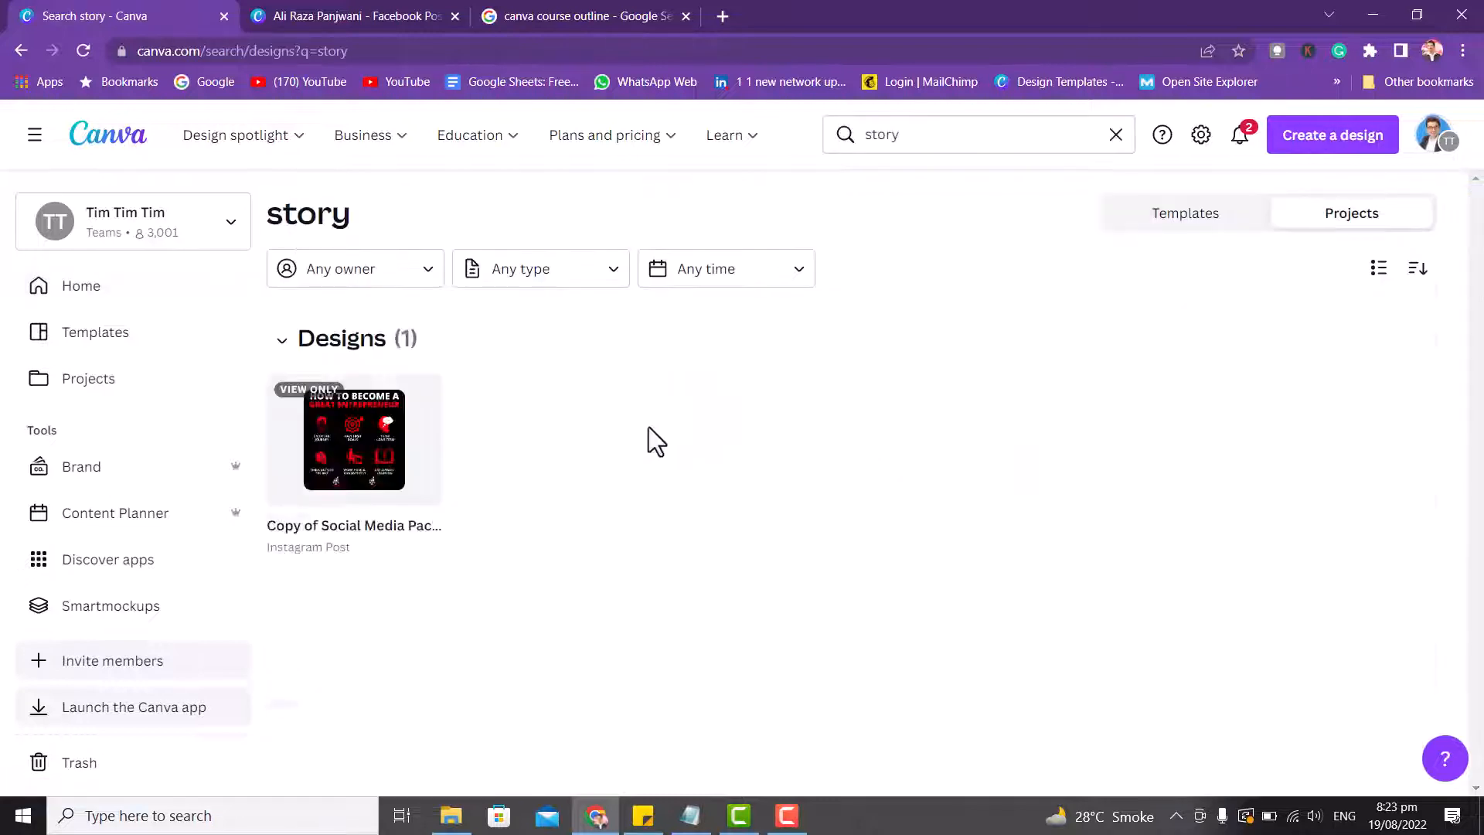
pyautogui.click(85, 297)
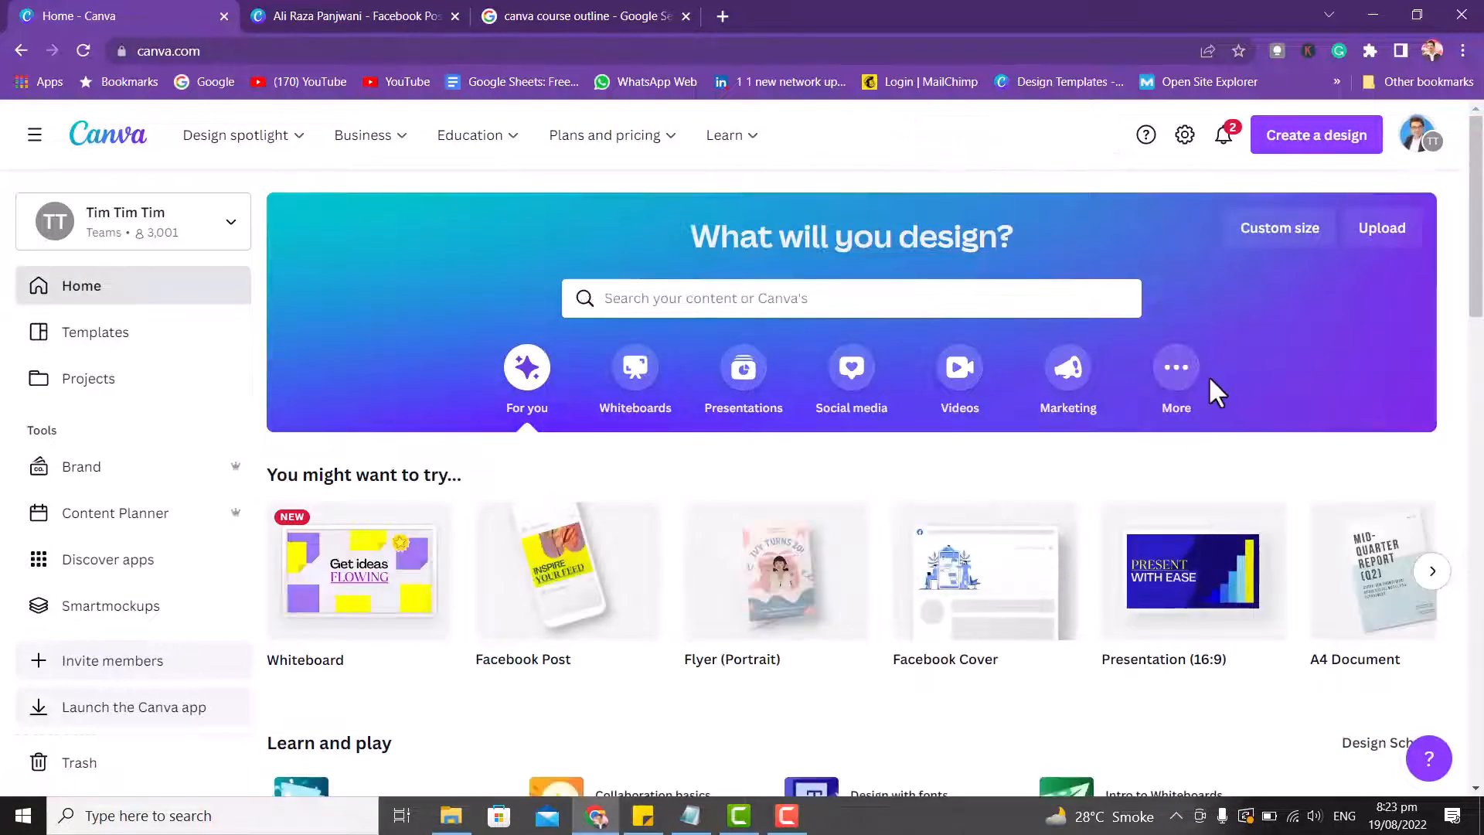
pyautogui.click(1195, 380)
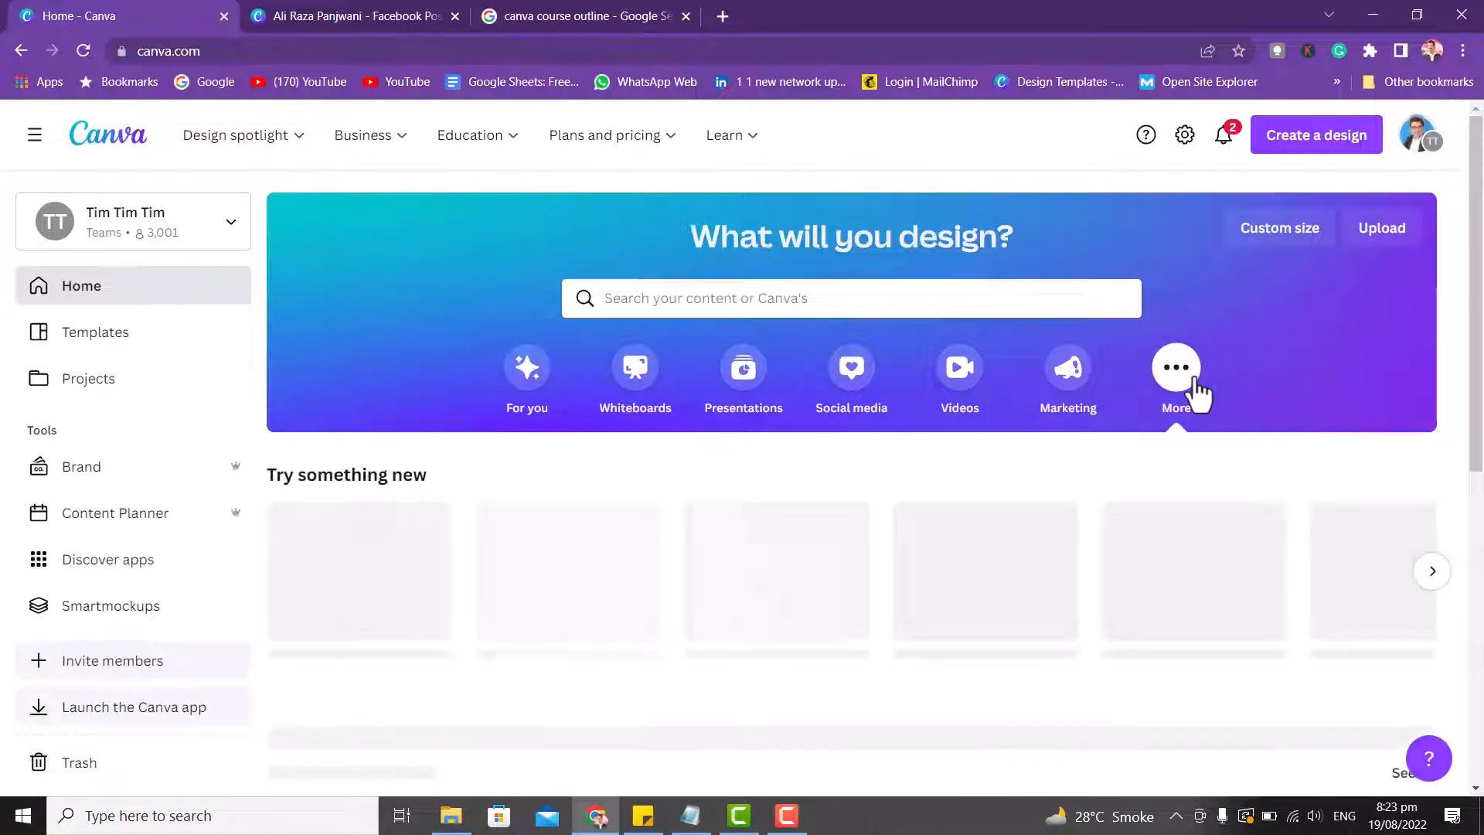
pyautogui.click(1432, 581)
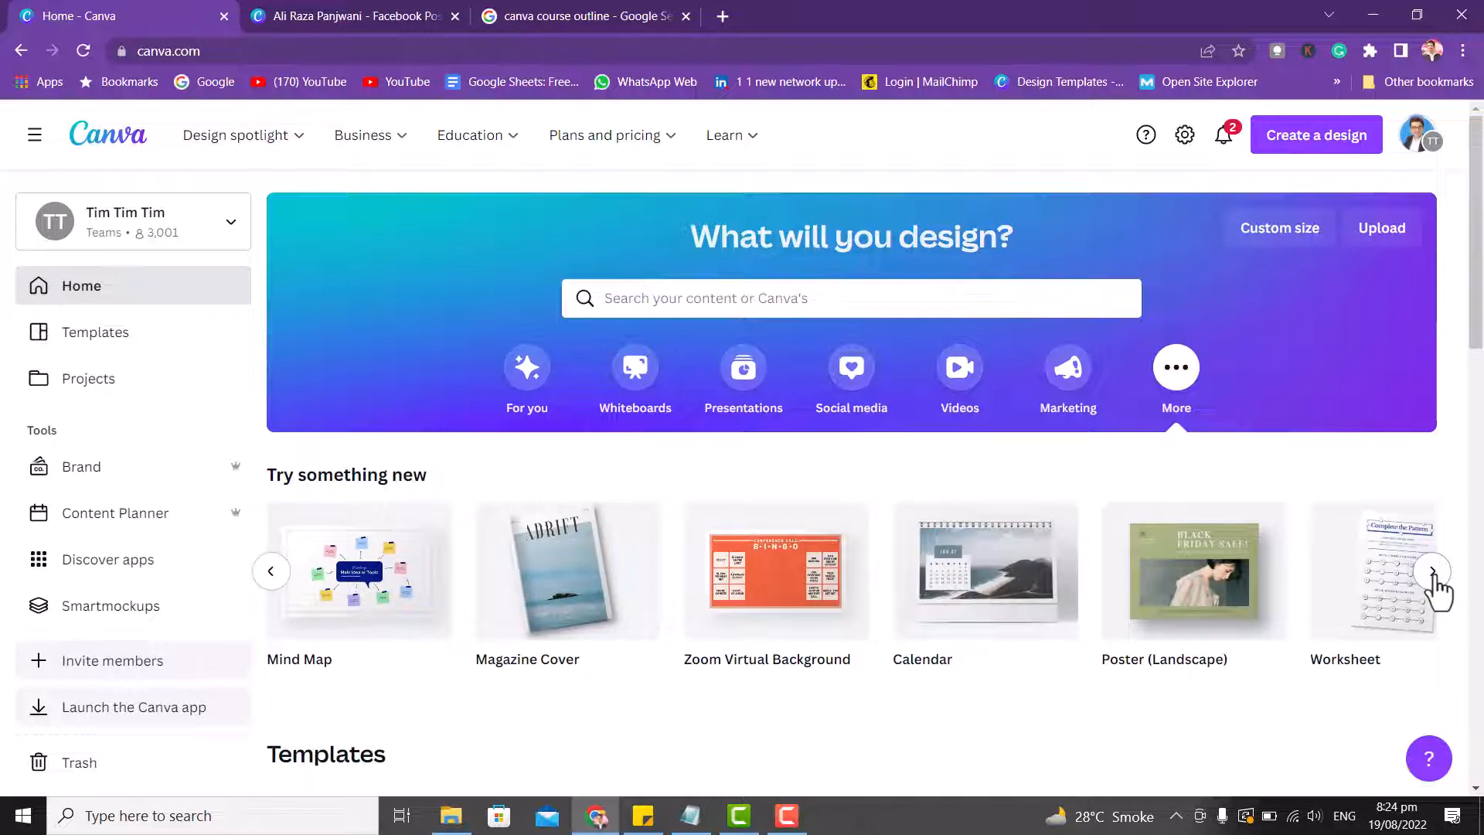
pyautogui.click(1432, 573)
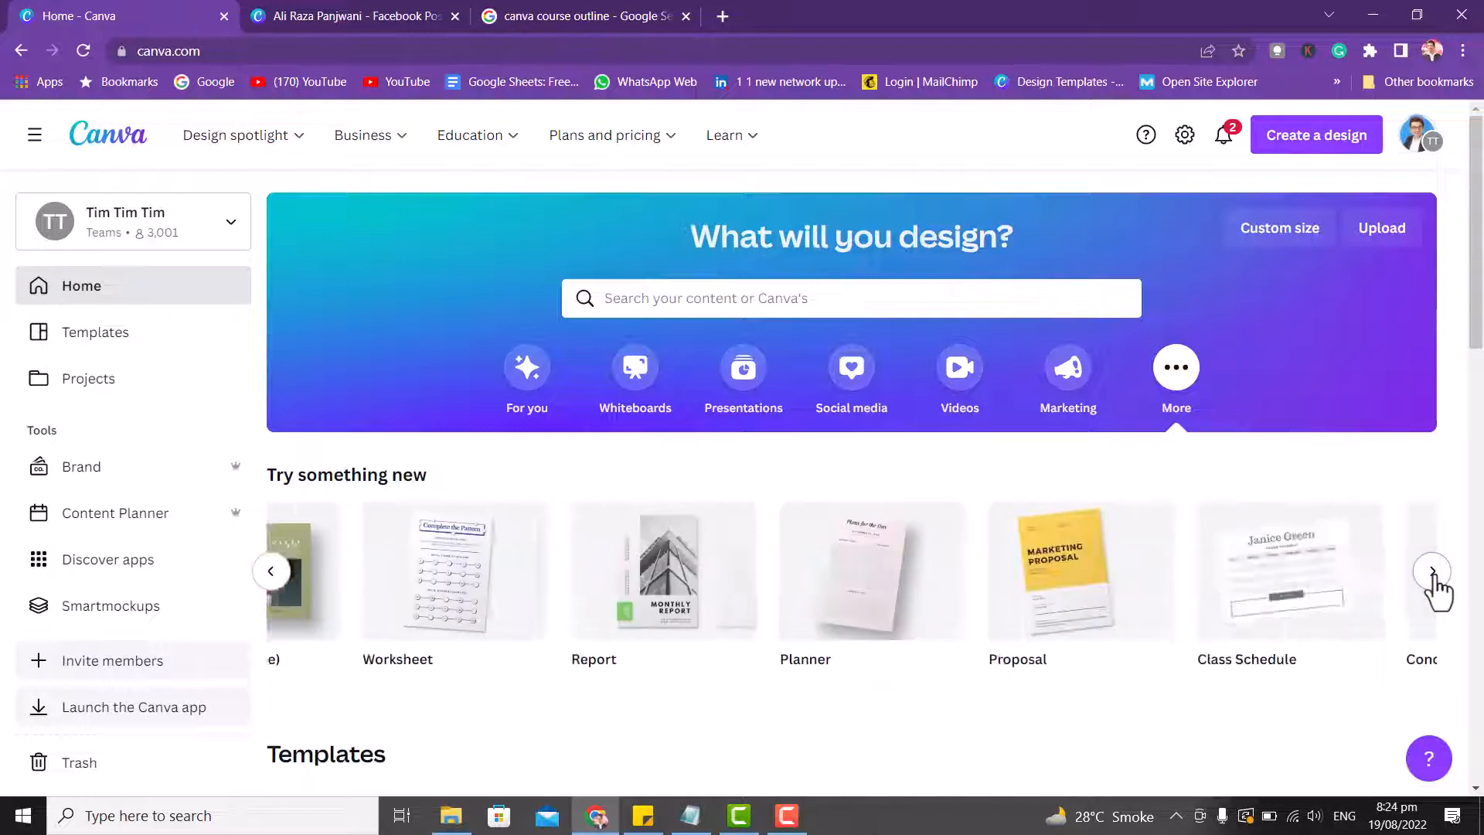
# Search templates for 'whatsapp status' and open the WhatsApp Status template results.
pyautogui.click(748, 298)
pyautogui.write('w')
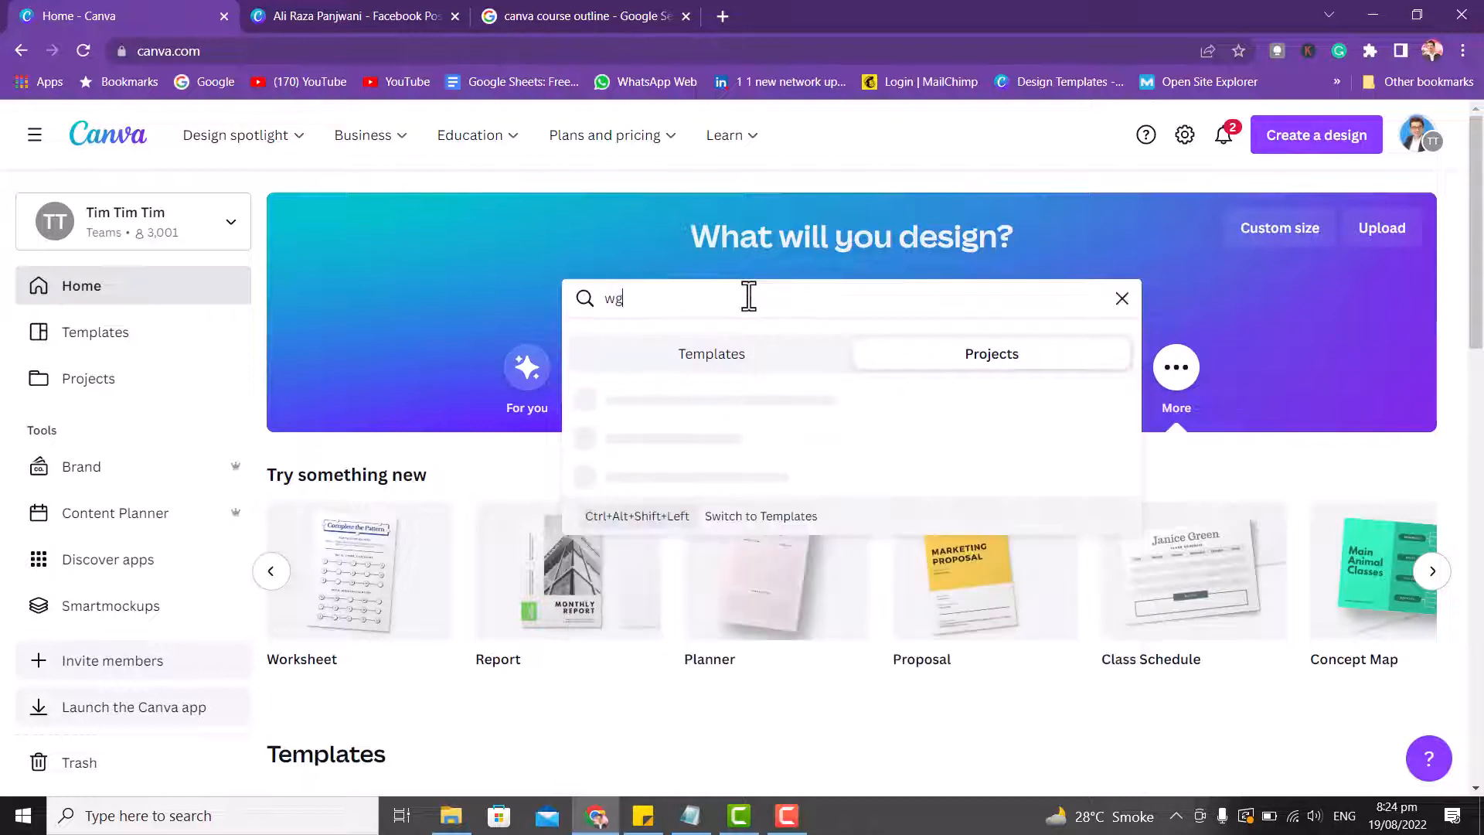
pyautogui.write('hatsapp')
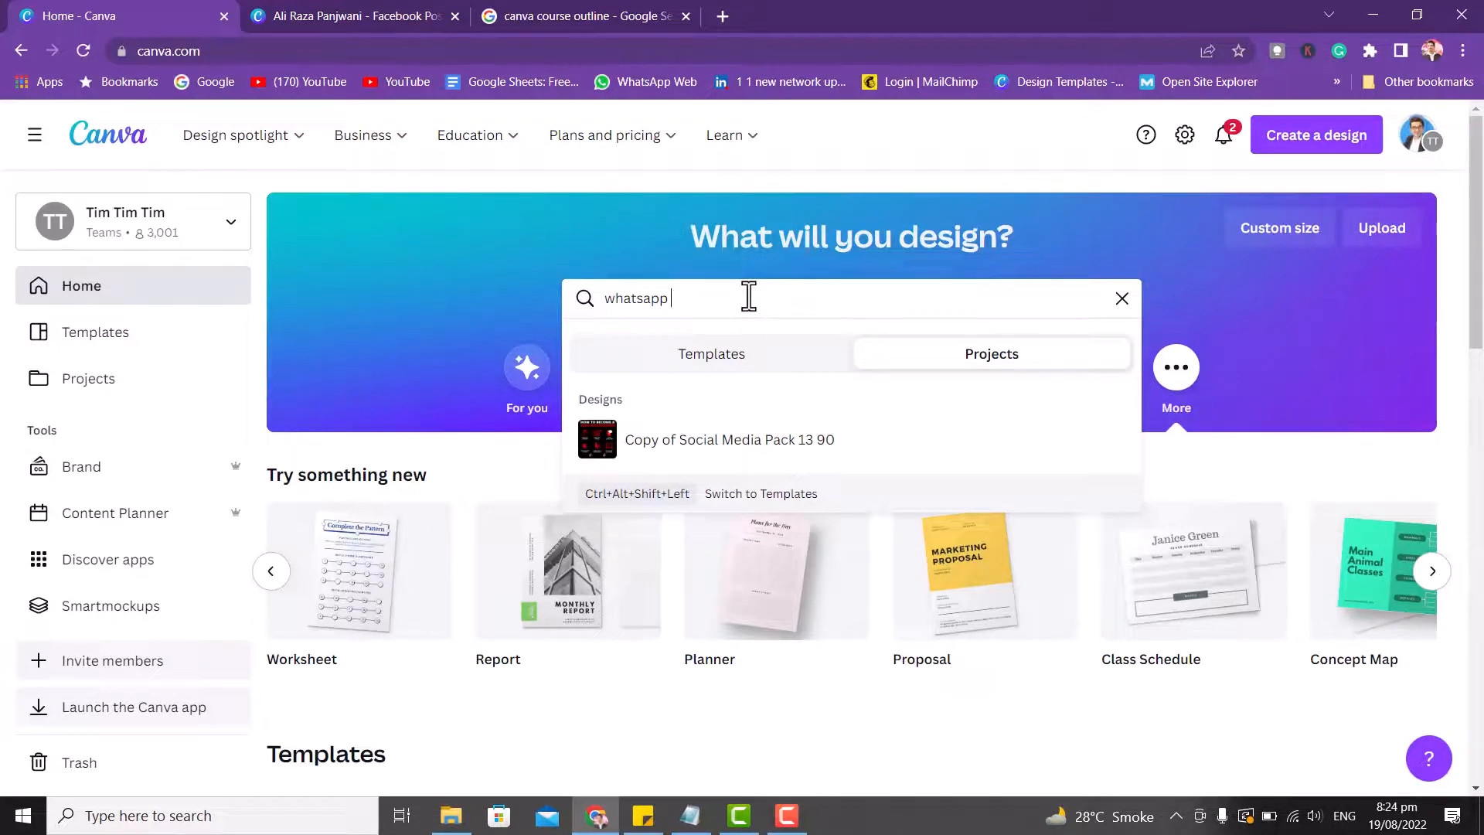
pyautogui.write(' st')
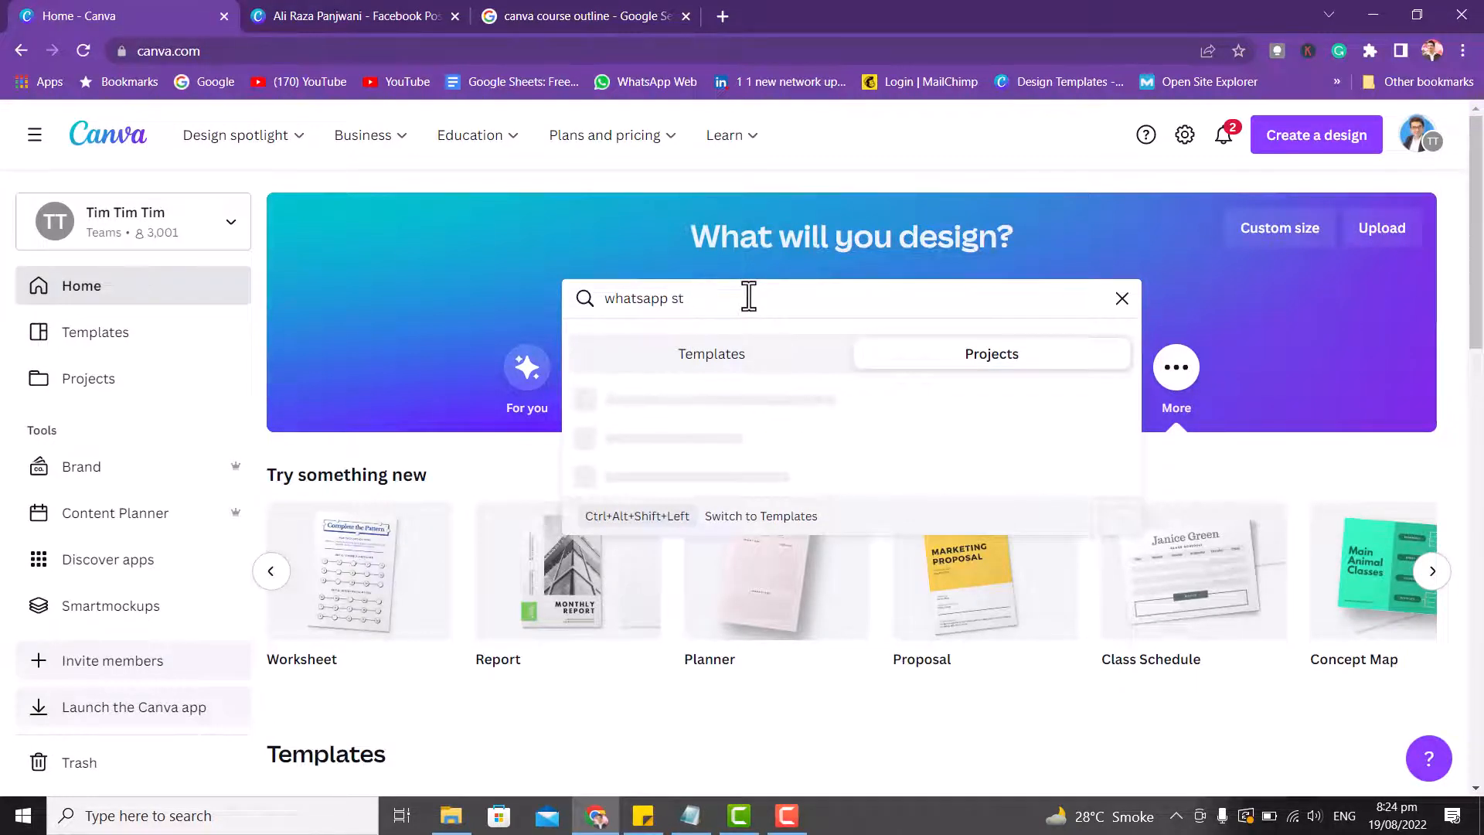
pyautogui.write('atus')
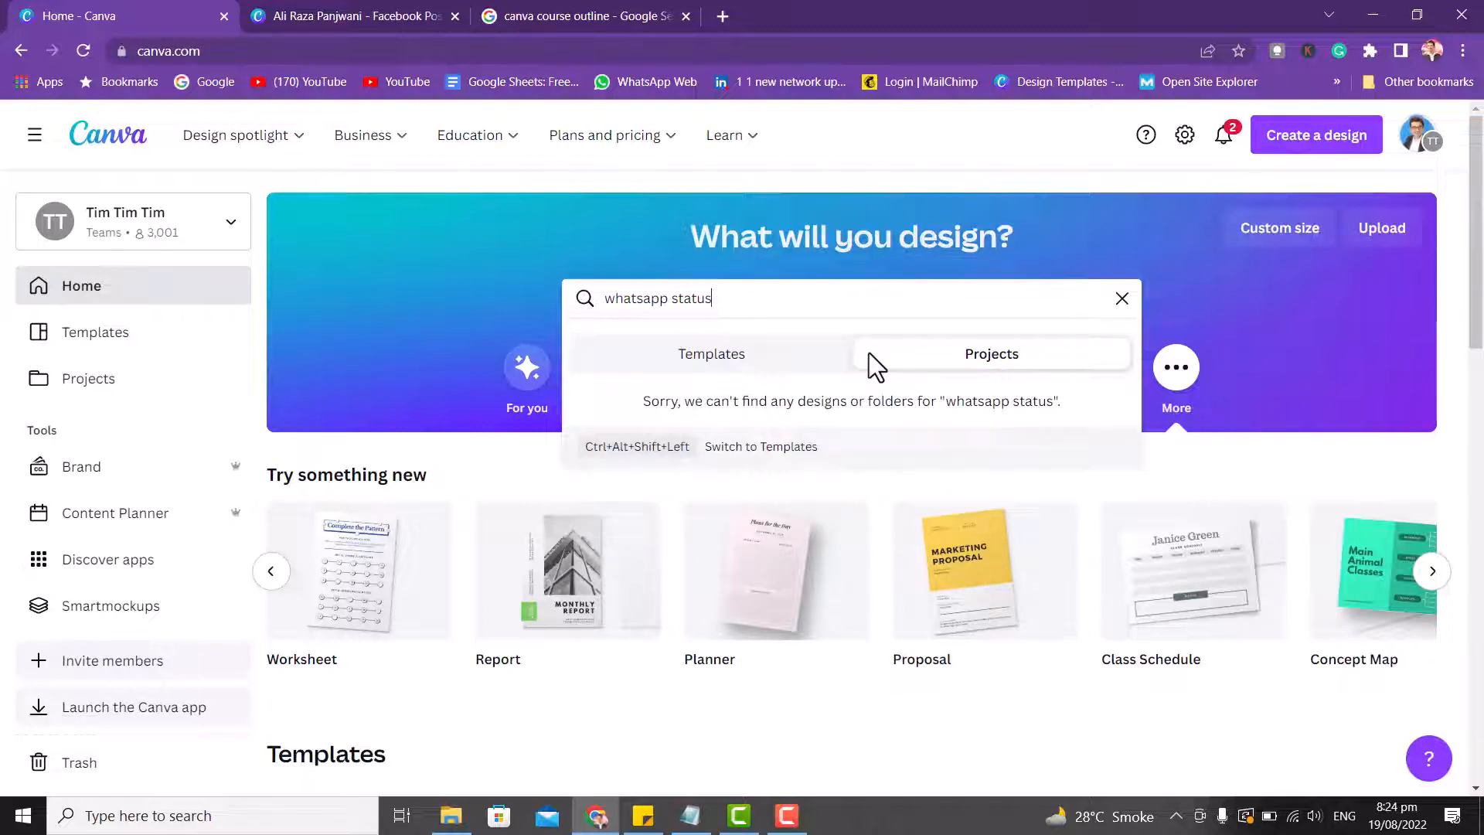
pyautogui.click(683, 353)
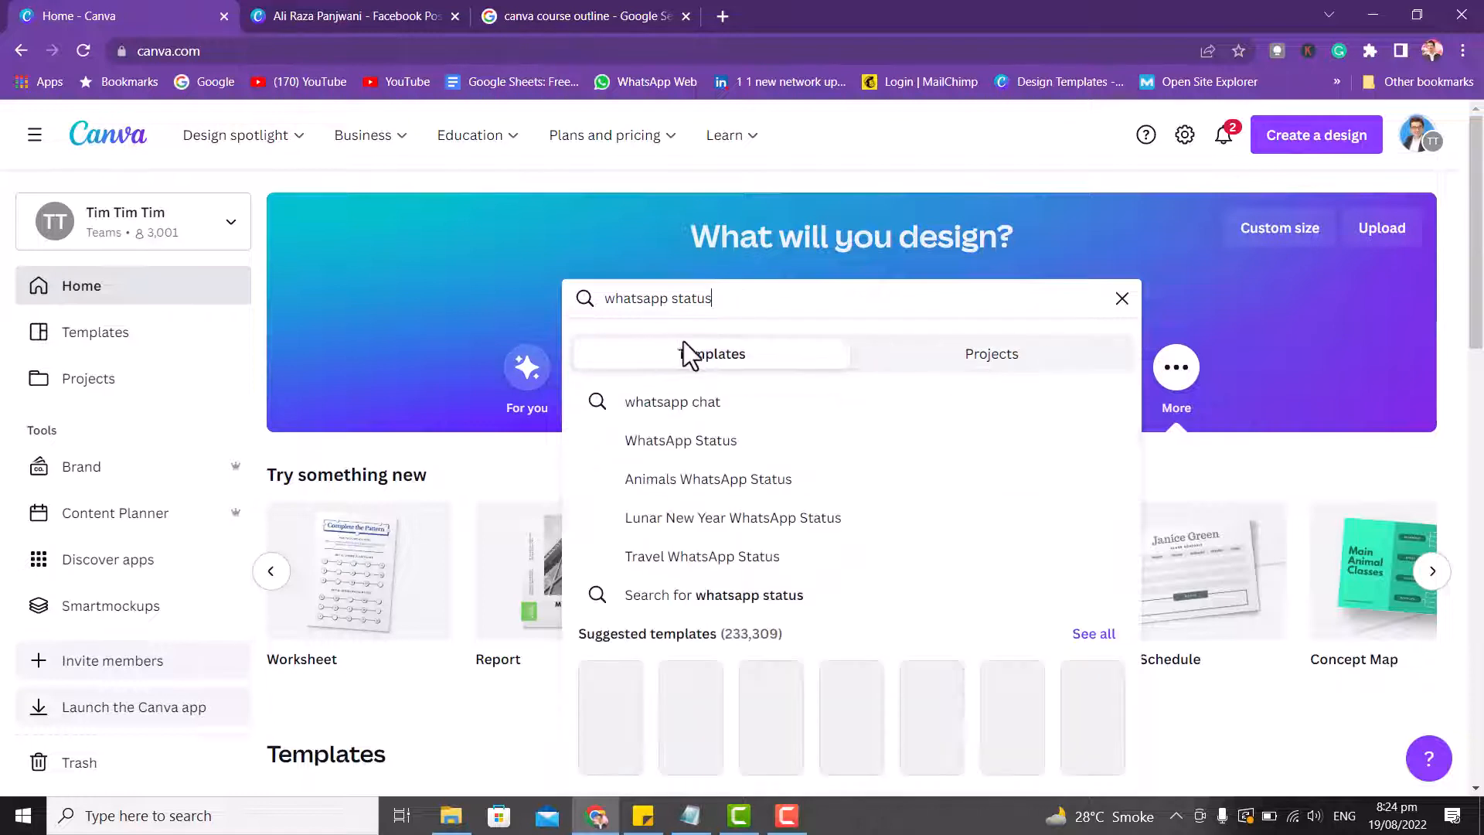
pyautogui.click(685, 448)
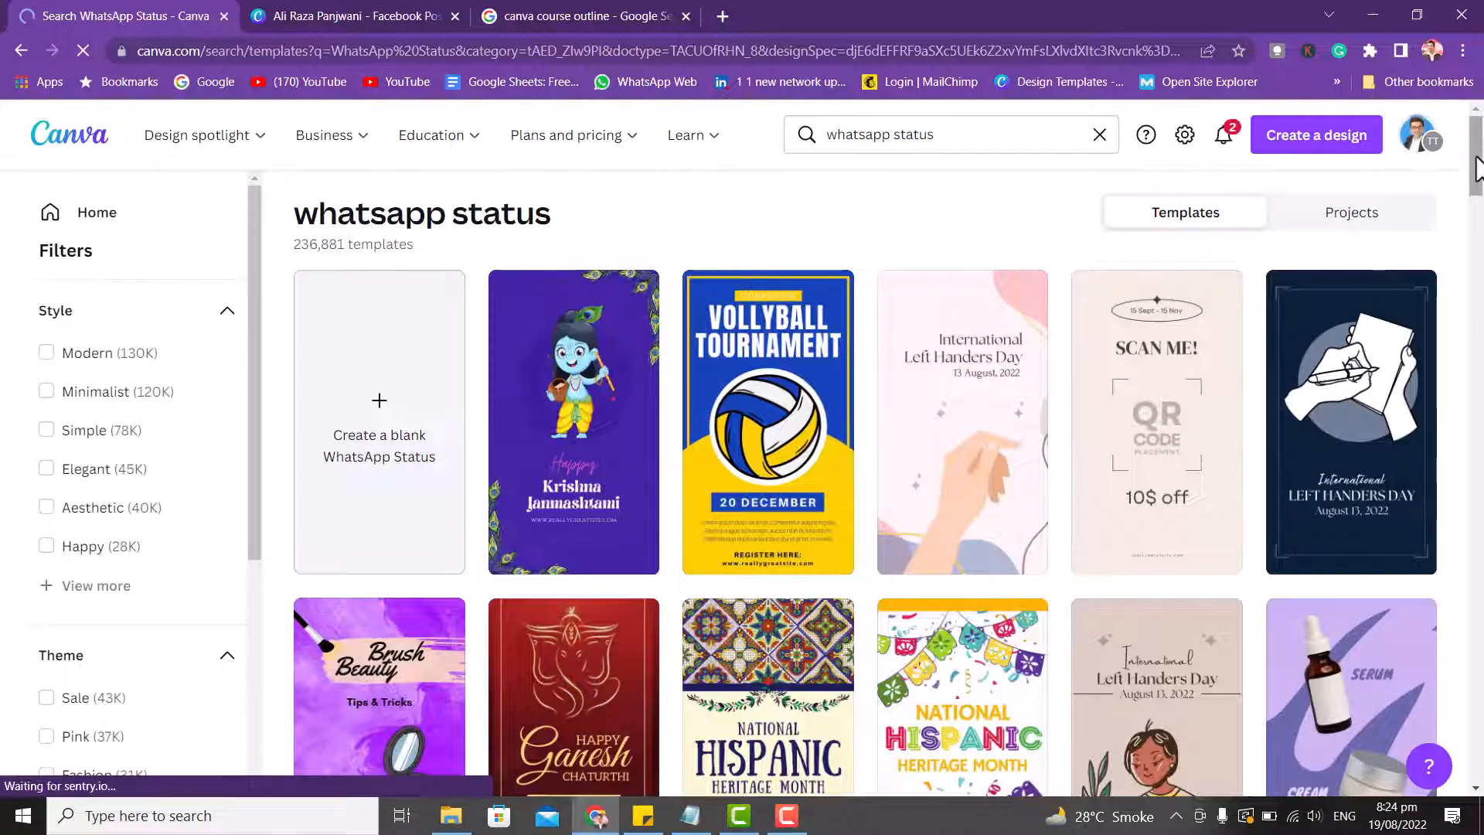
# Extend the template search to 'whatsapp status vido\eo', returning 1,176 templates.
pyautogui.moveTo(1476, 155)
pyautogui.mouseDown()
pyautogui.moveTo(1477, 259)
pyautogui.moveTo(1472, 132)
pyautogui.mouseUp()
pyautogui.click(969, 147)
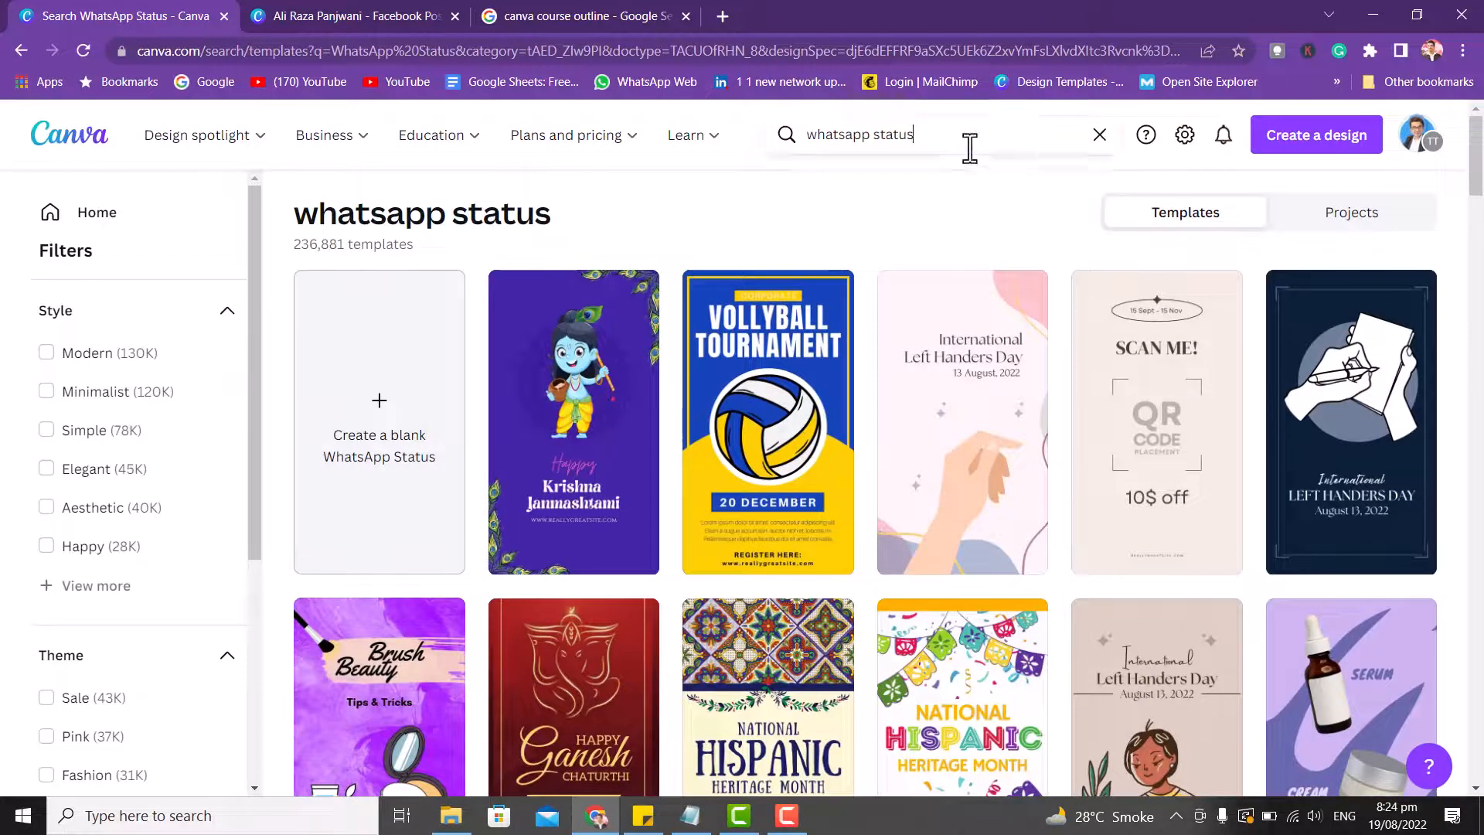
pyautogui.write('viideo')
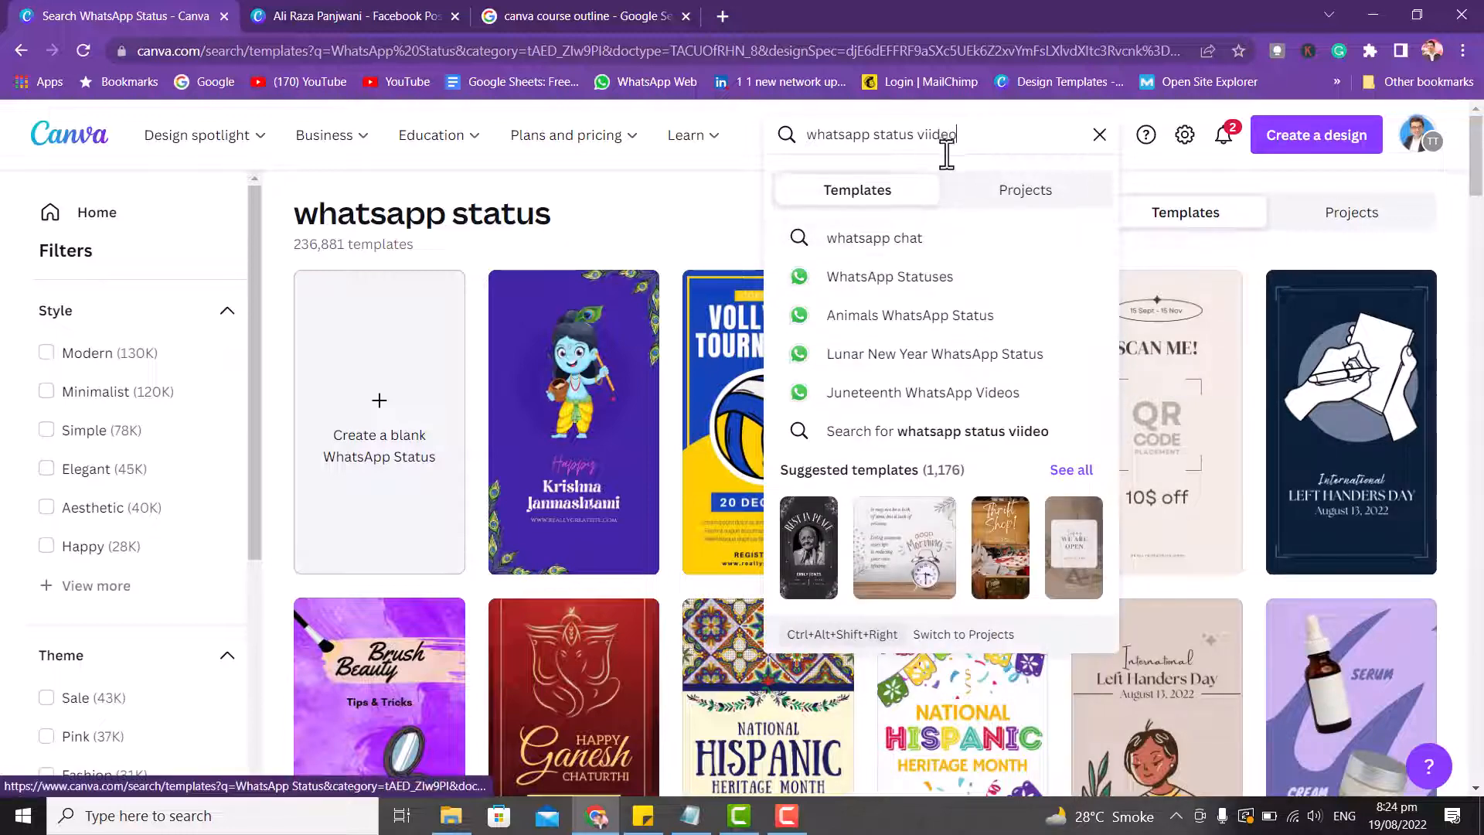
pyautogui.press('BackSpace')
pyautogui.press('BackSpace')
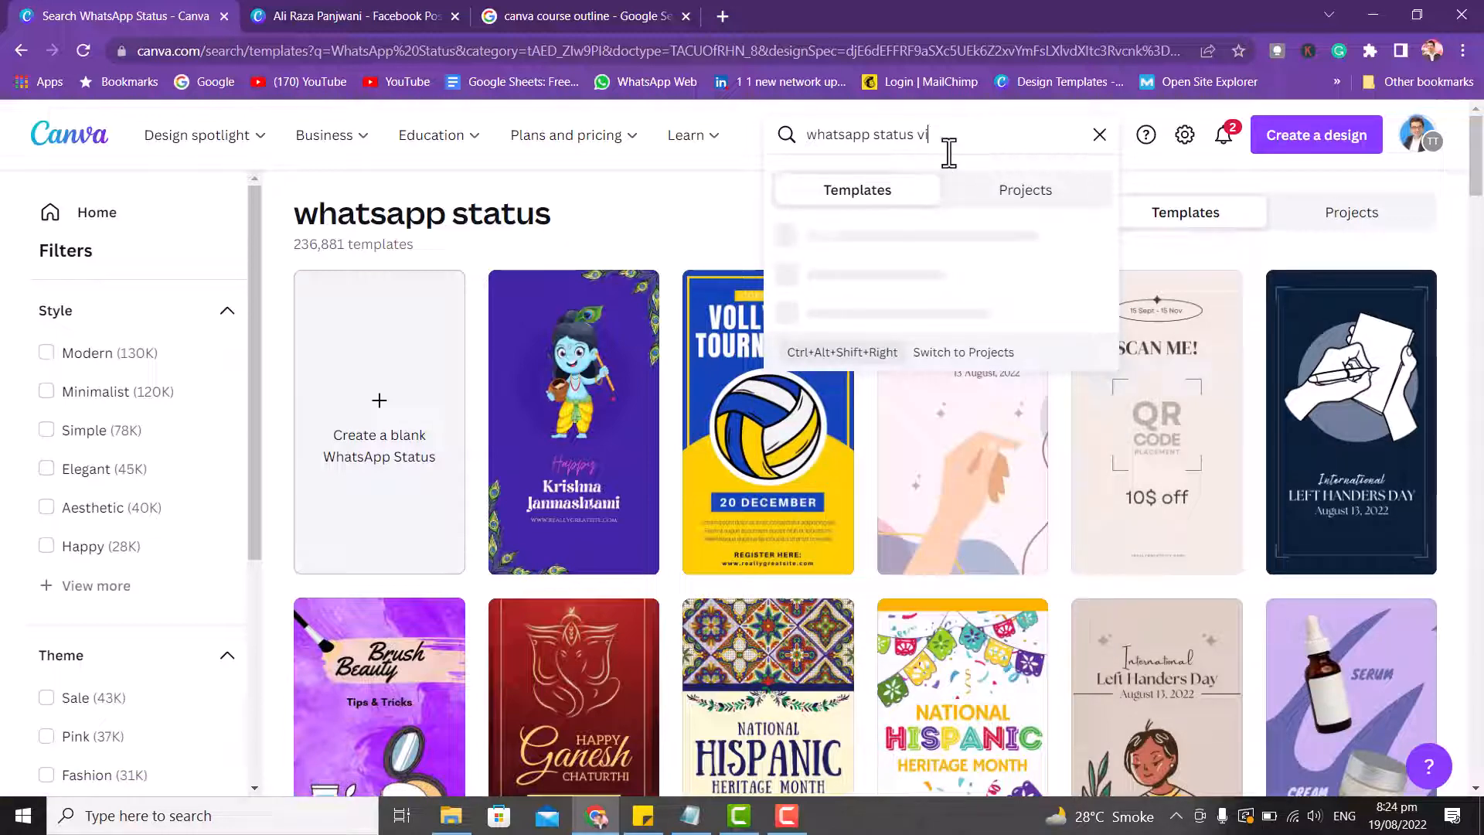
pyautogui.write('do')
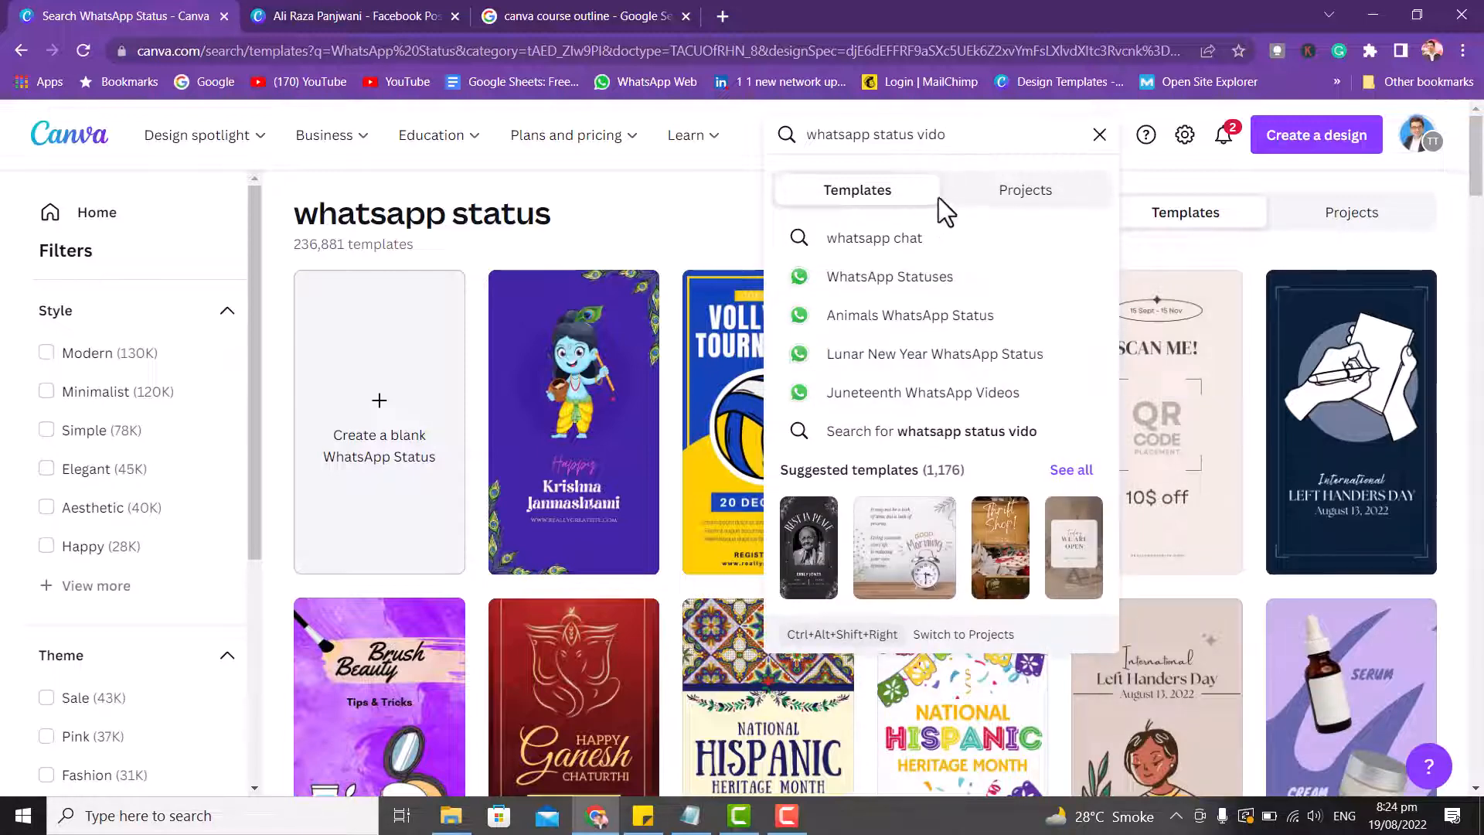
pyautogui.write('\\eo')
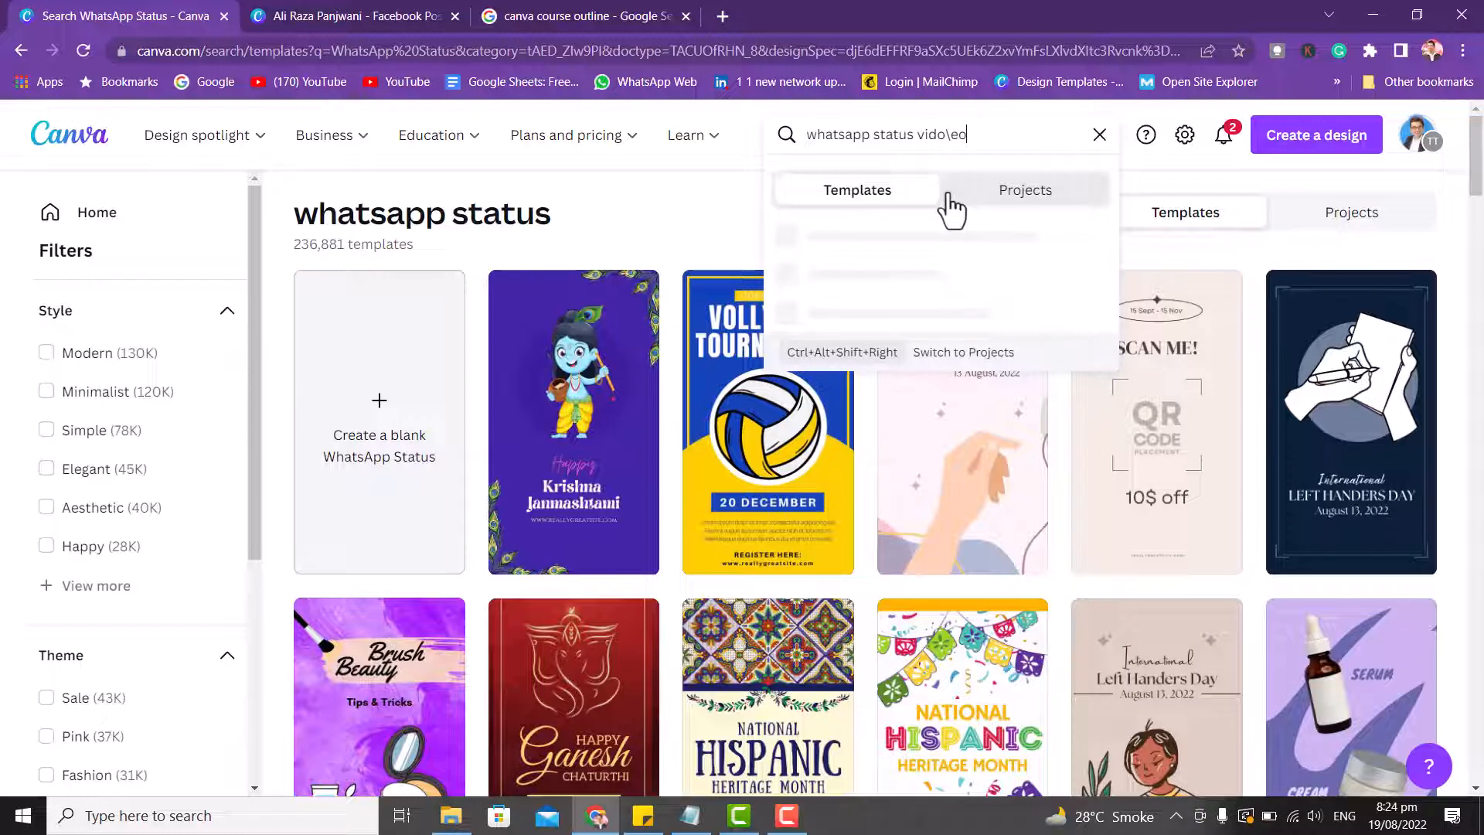
pyautogui.press('Return')
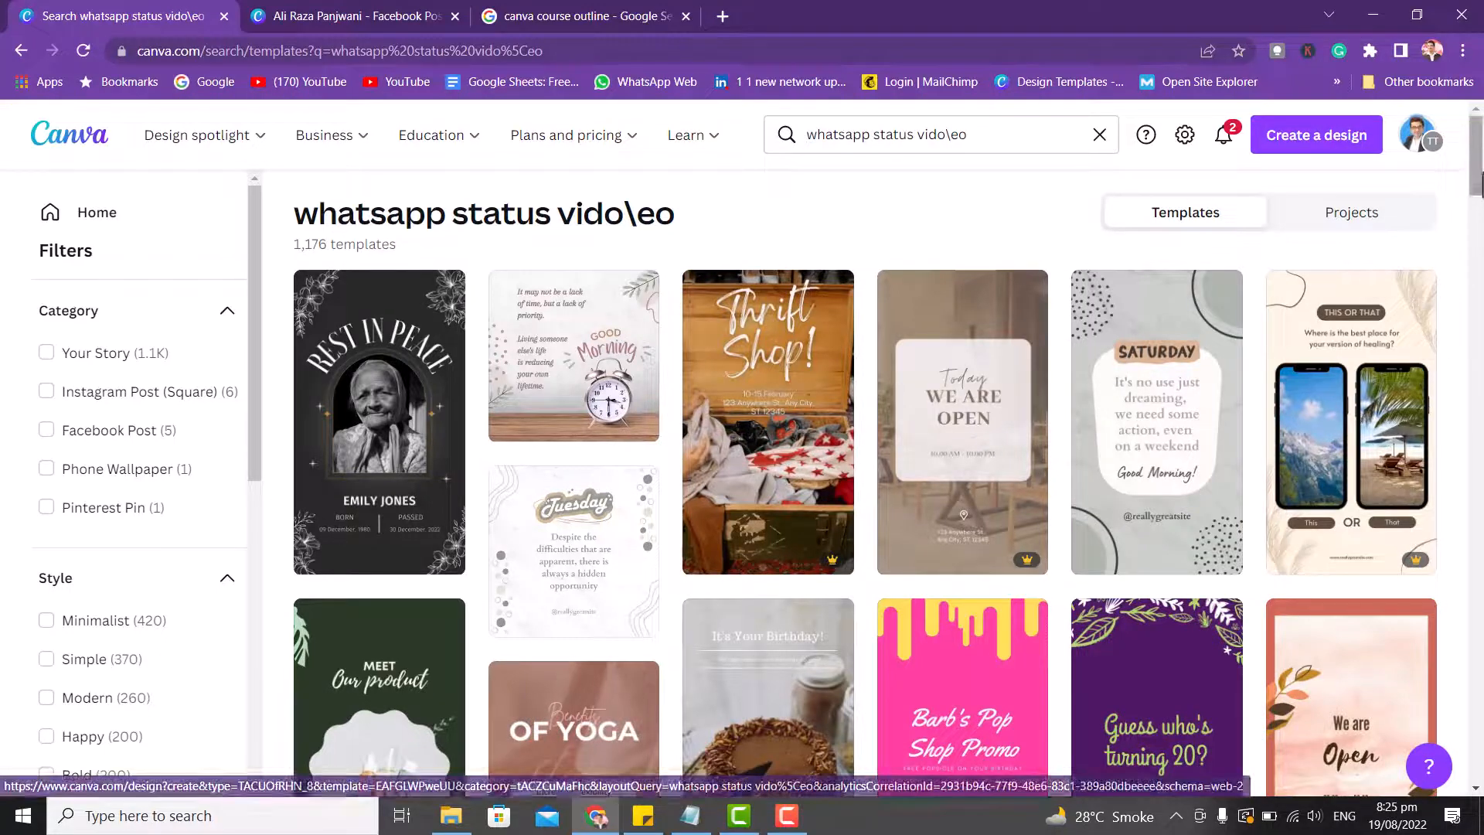
# Scroll the template results and open the Thrift Shop WhatsApp Status template as a new design.
pyautogui.scroll(-3, 1475, 208)
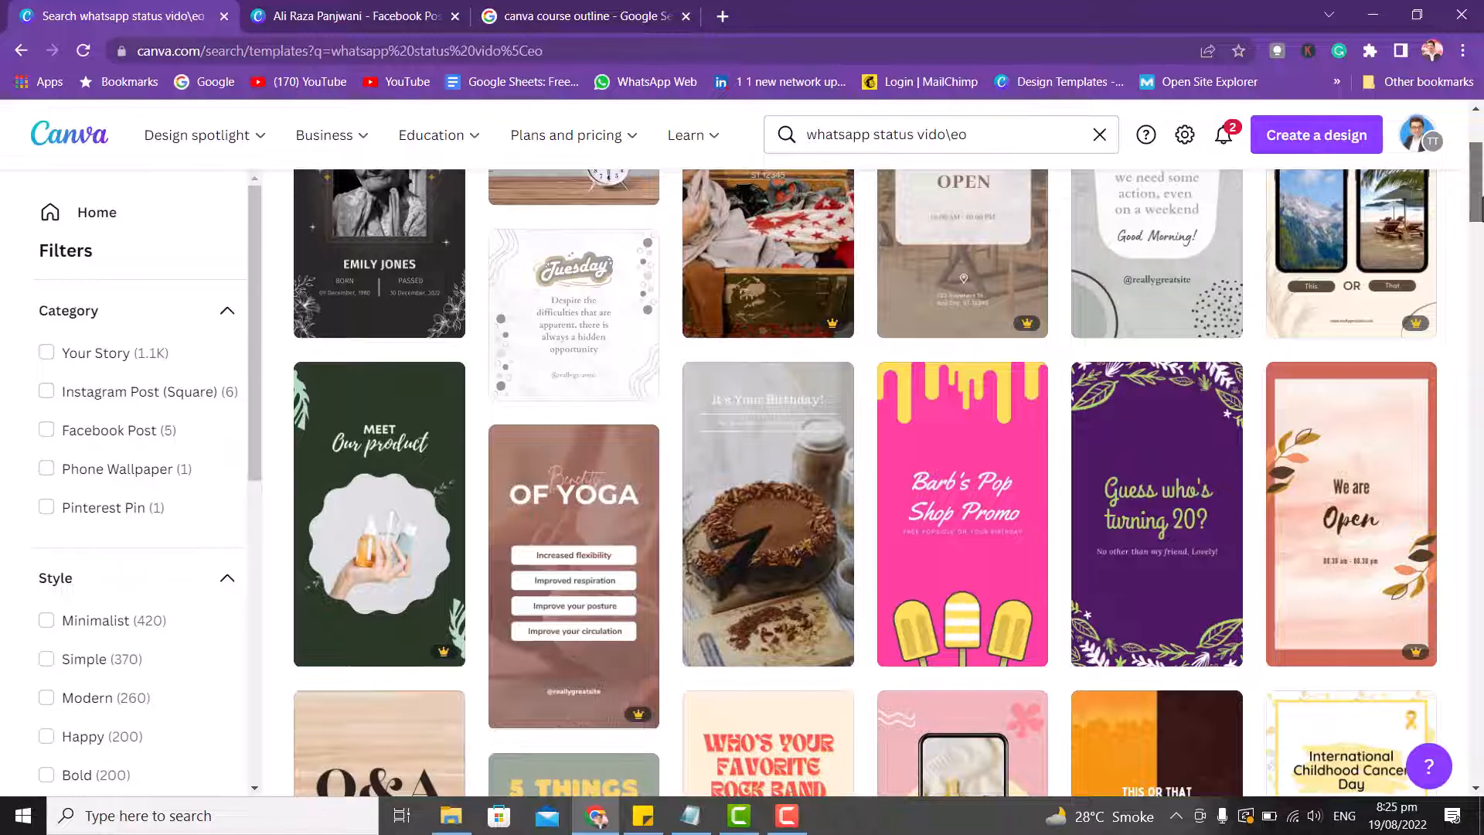
pyautogui.moveTo(1480, 203); pyautogui.dragTo(1480, 268)
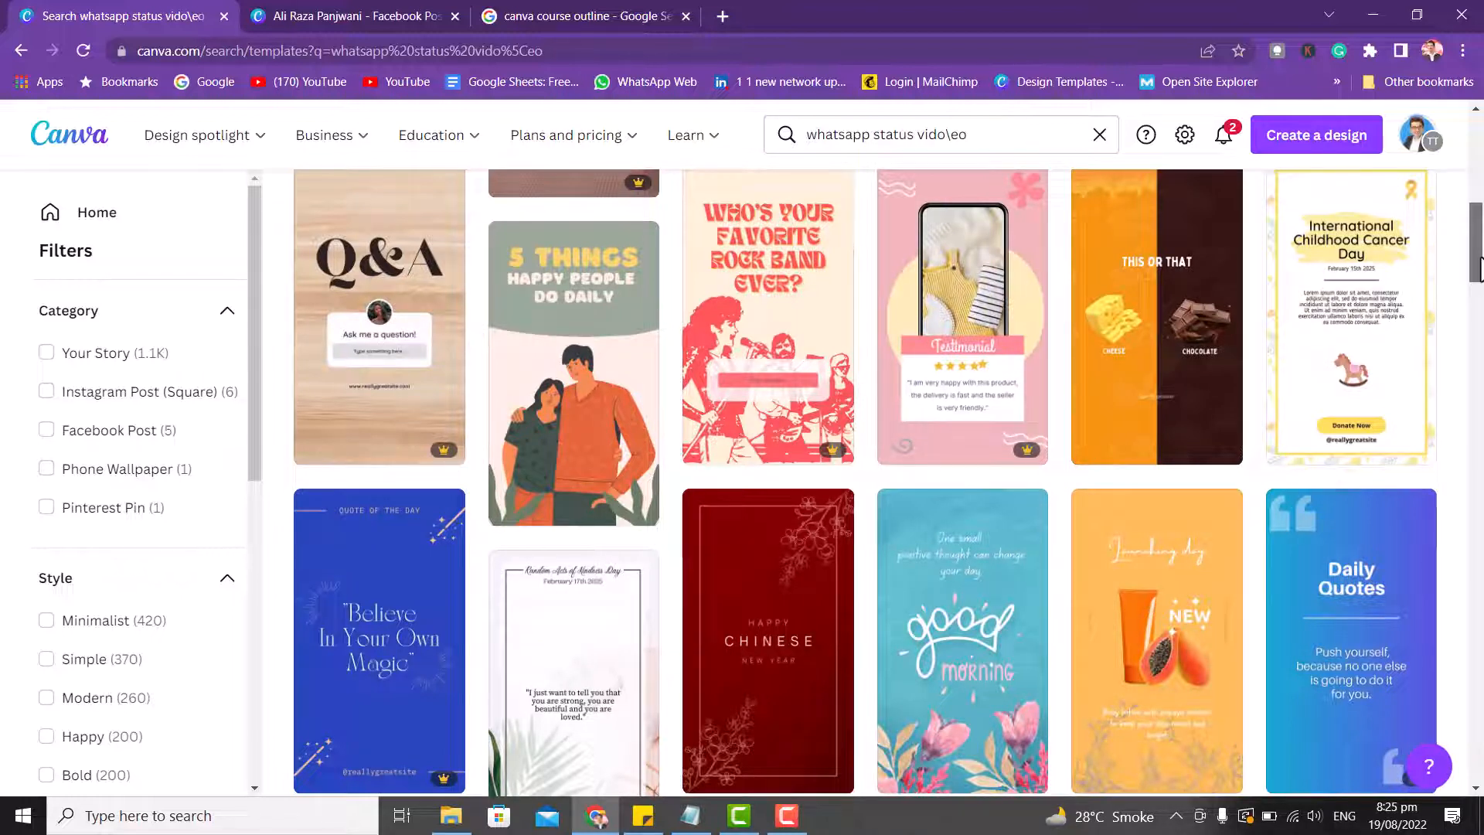
pyautogui.moveTo(1480, 267); pyautogui.dragTo(1477, 218)
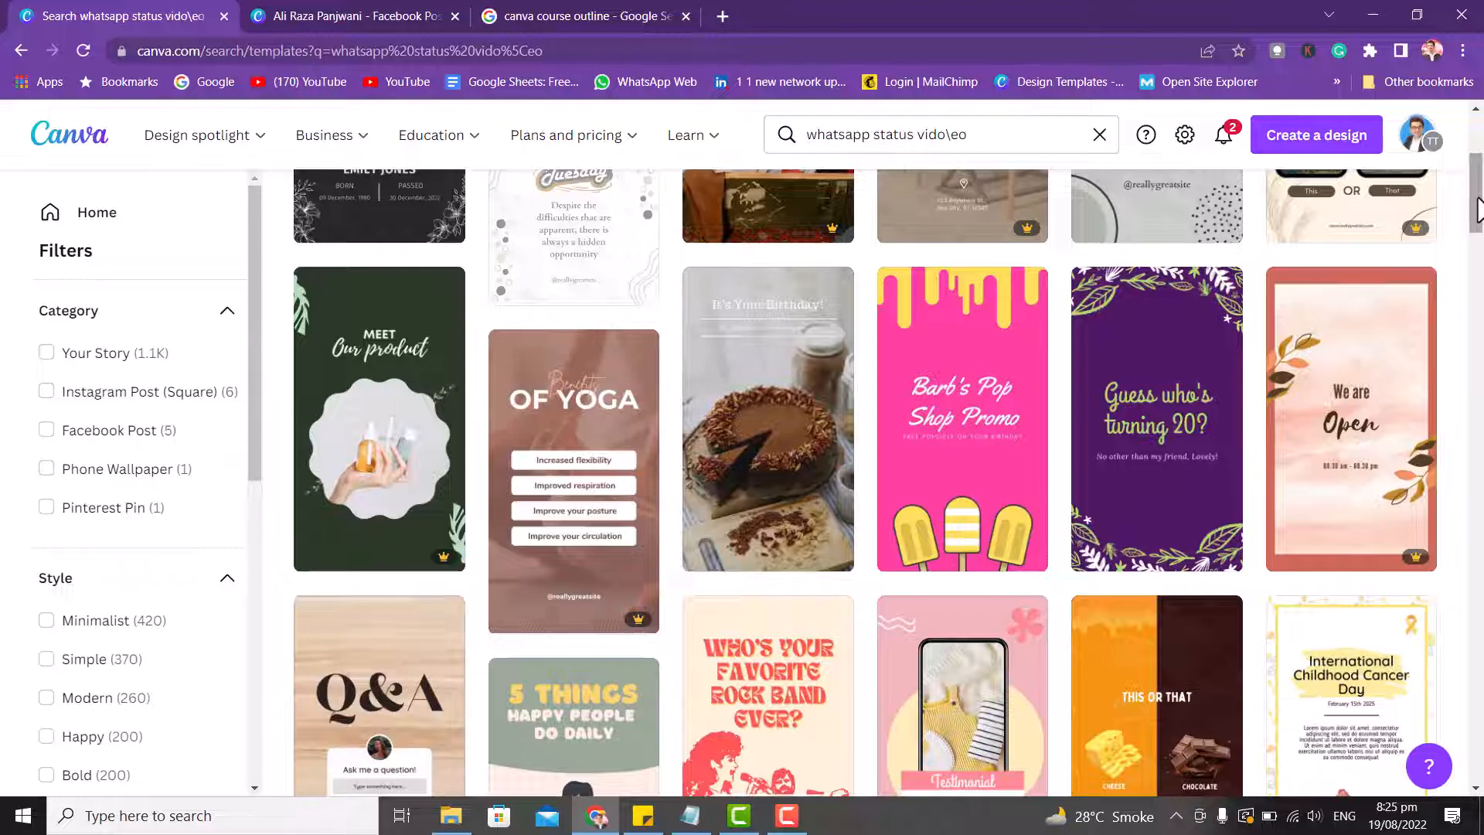
pyautogui.moveTo(1477, 198)
pyautogui.mouseDown()
pyautogui.moveTo(1478, 159)
pyautogui.moveTo(1478, 172)
pyautogui.mouseUp()
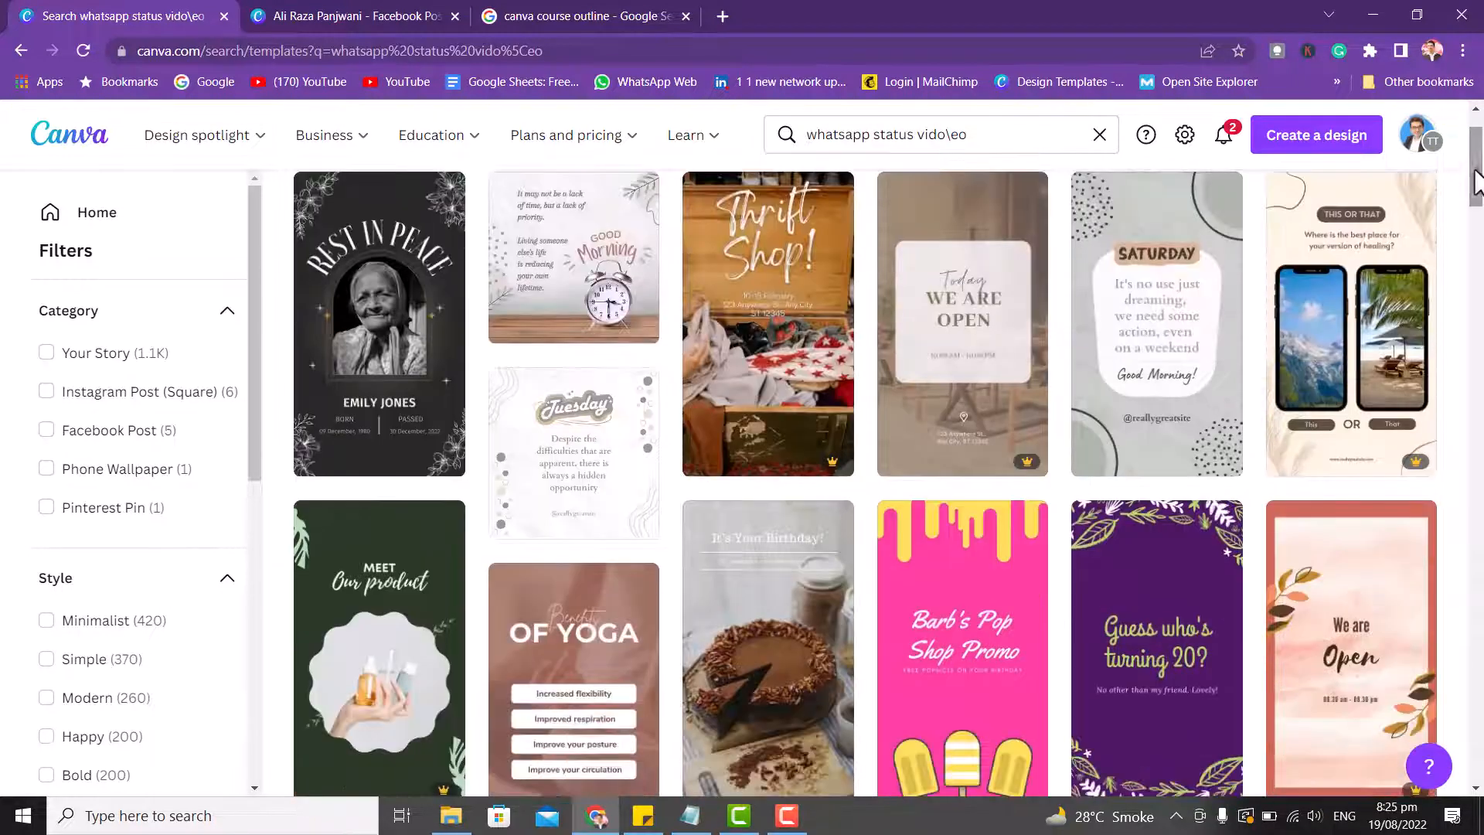
pyautogui.click(770, 309)
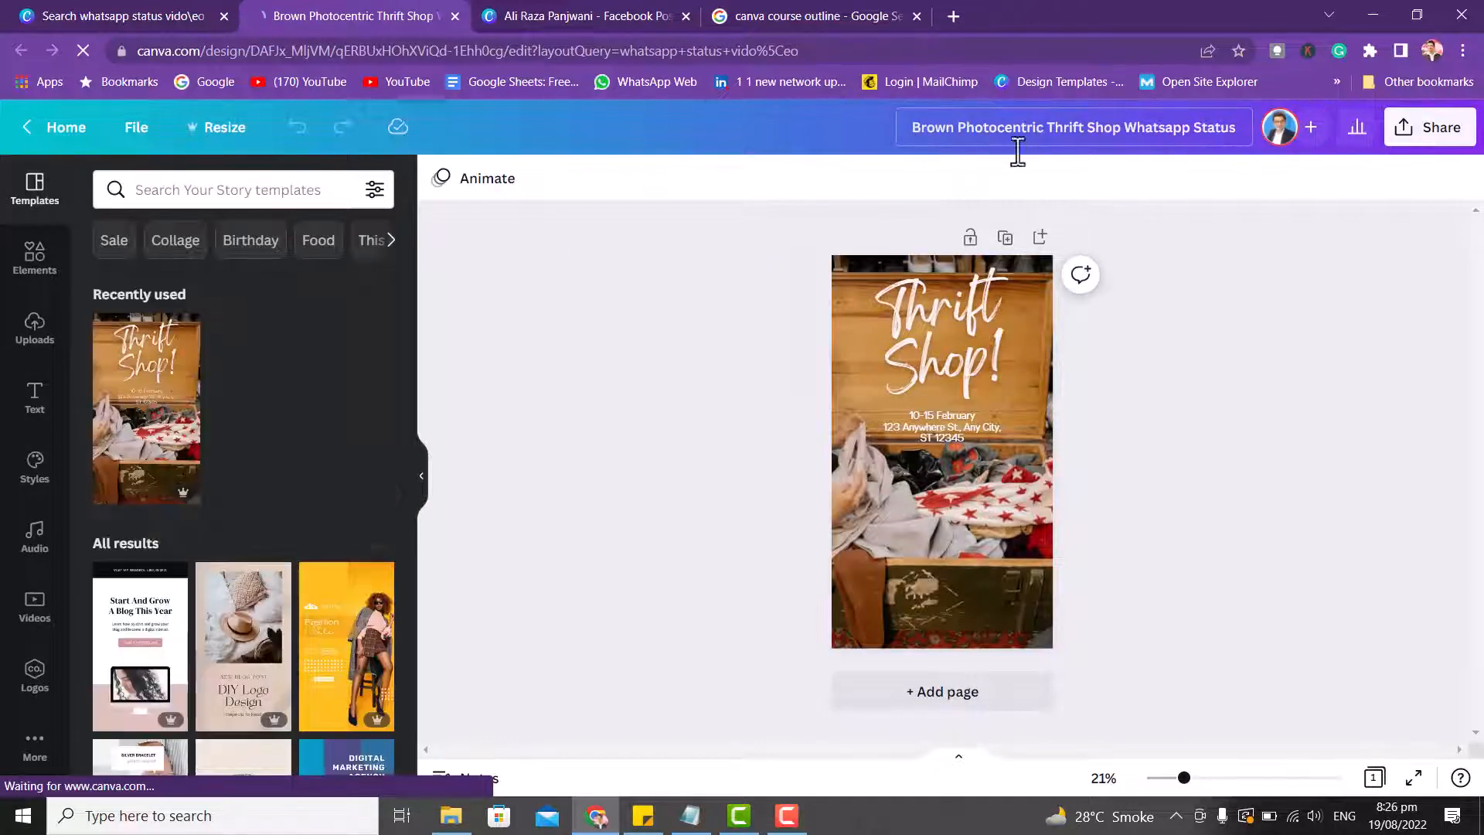
# Apply the Start And Grow A Blog template, then search editor templates for 'video'.
pyautogui.click(159, 691)
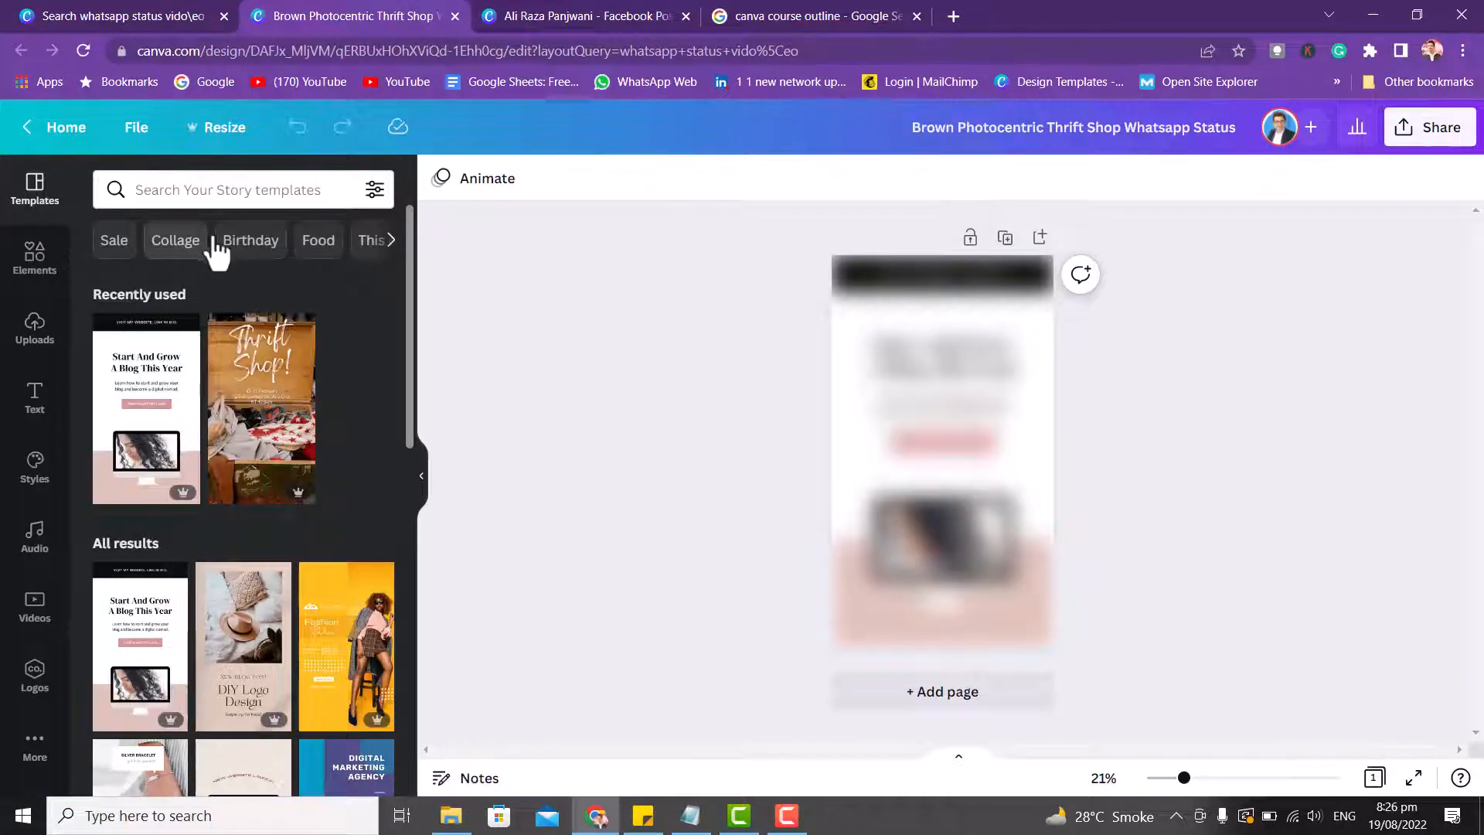
pyautogui.click(192, 198)
pyautogui.write('v')
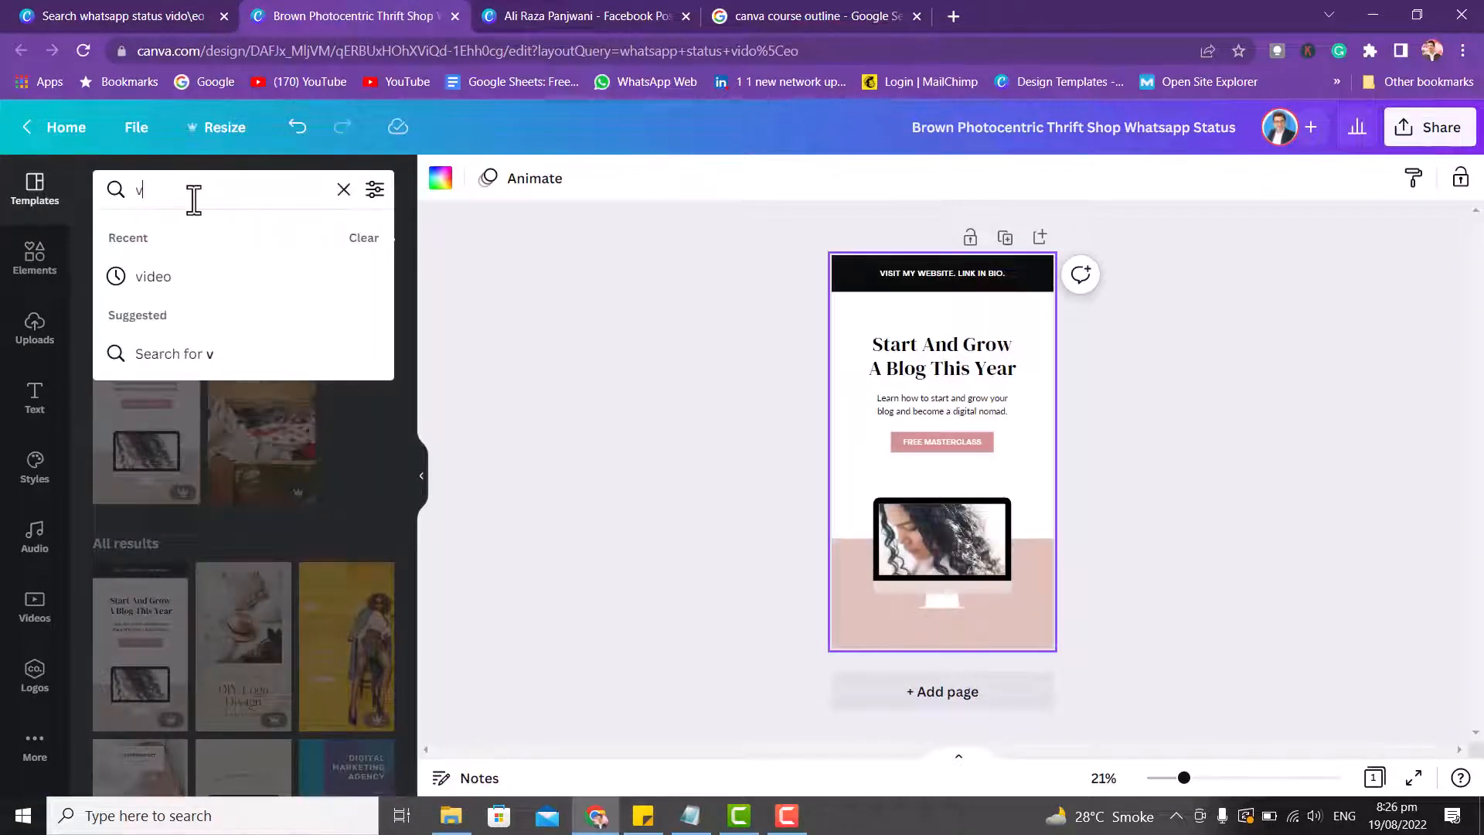
pyautogui.write('ide')
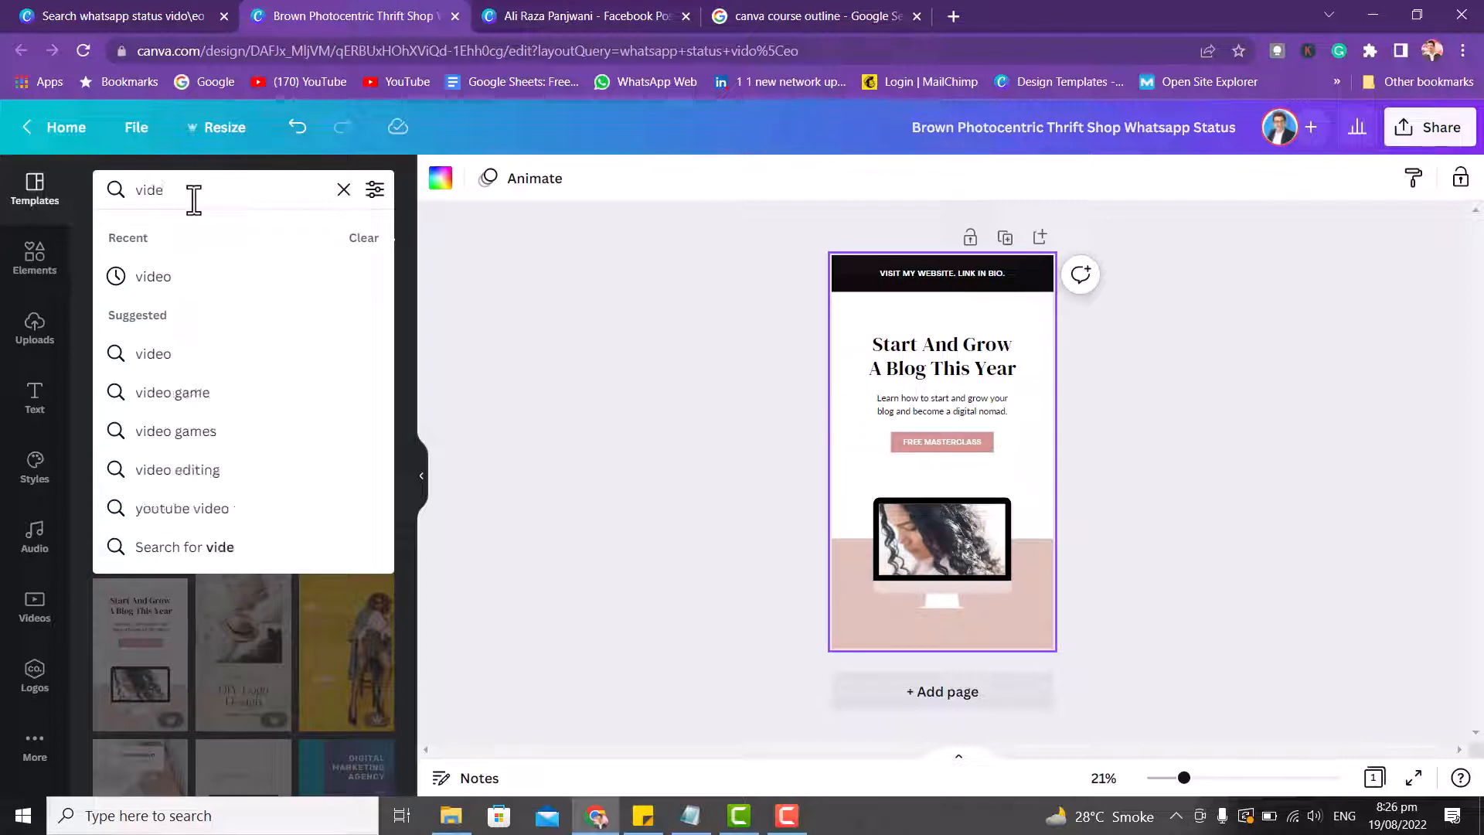
pyautogui.write('o')
pyautogui.press('Return')
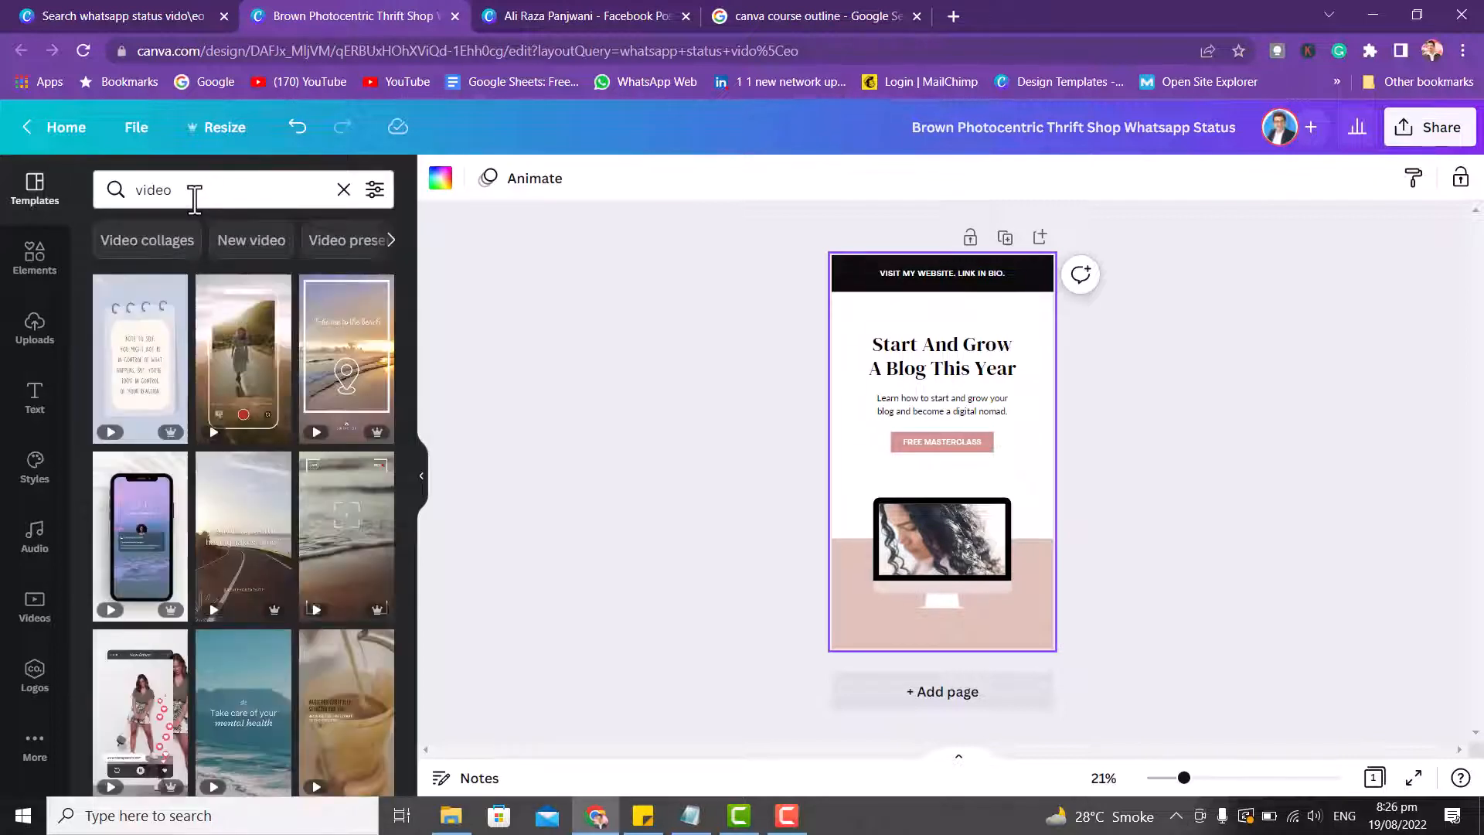
# Try the beach and coffee videos, apply the running-woman template, and duplicate it to page 2.
pyautogui.click(331, 421)
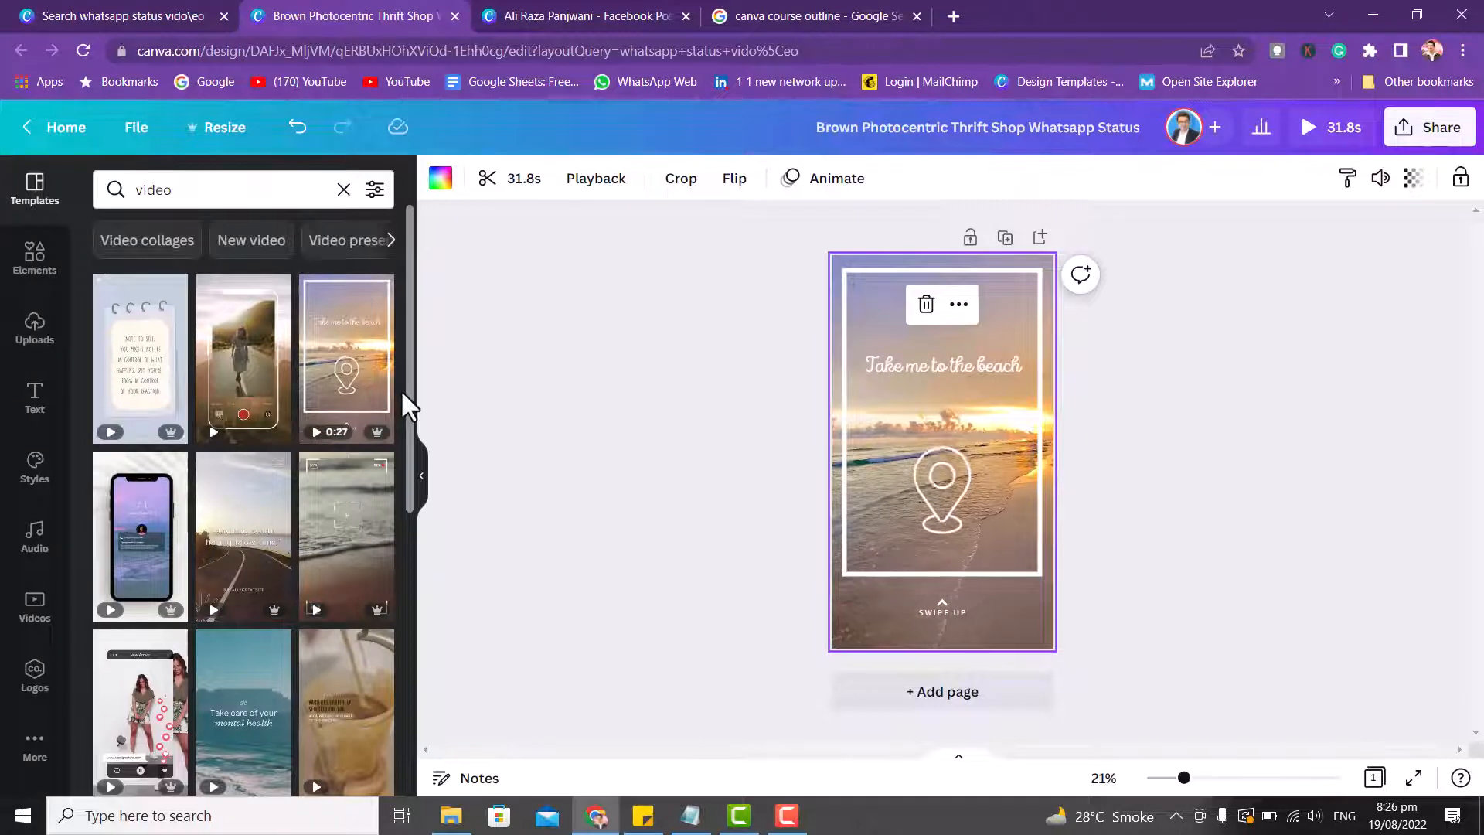
pyautogui.moveTo(415, 391); pyautogui.dragTo(419, 578)
pyautogui.click(349, 390)
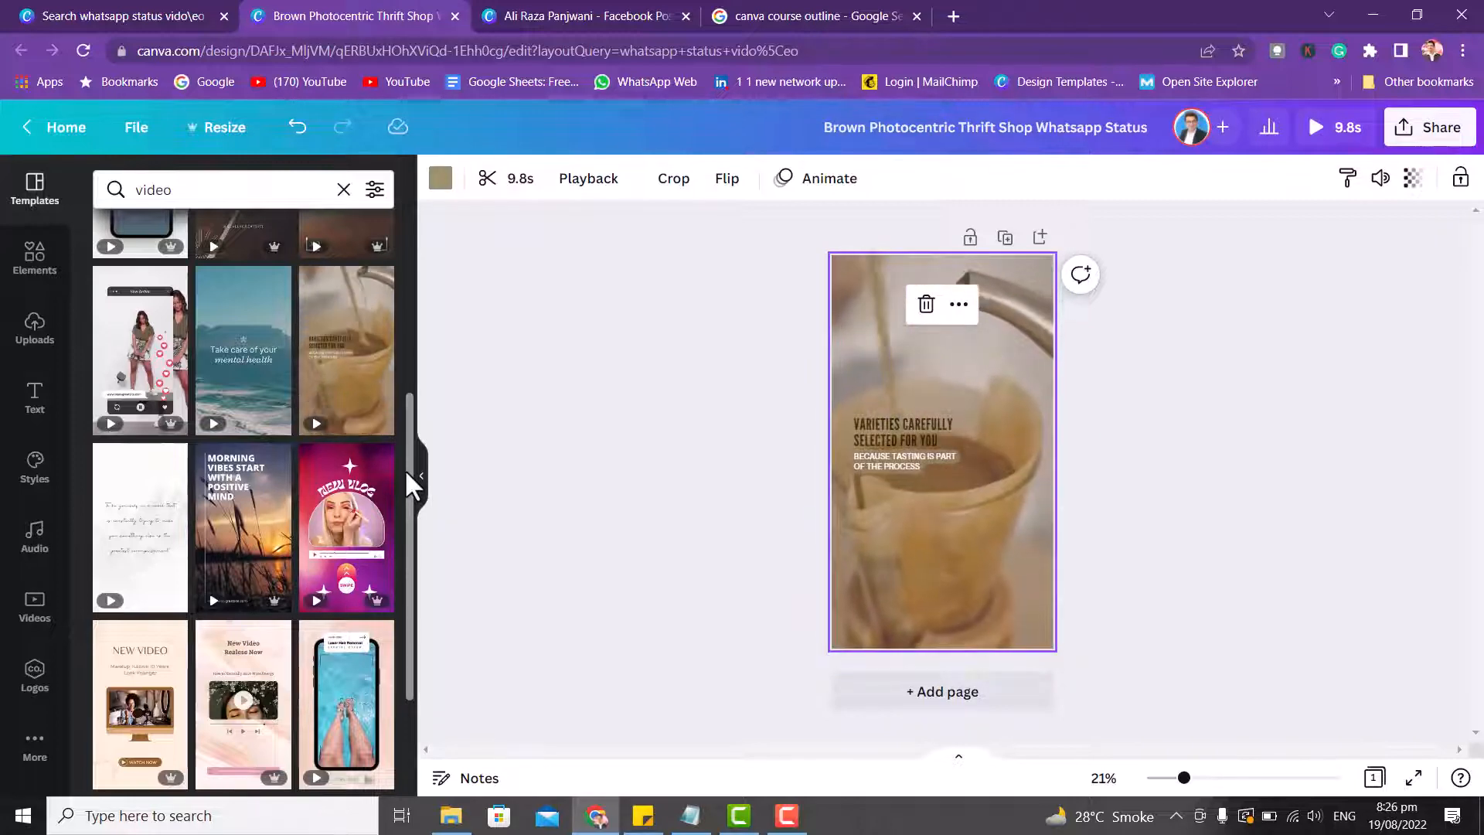
pyautogui.scroll(-6, 398, 575)
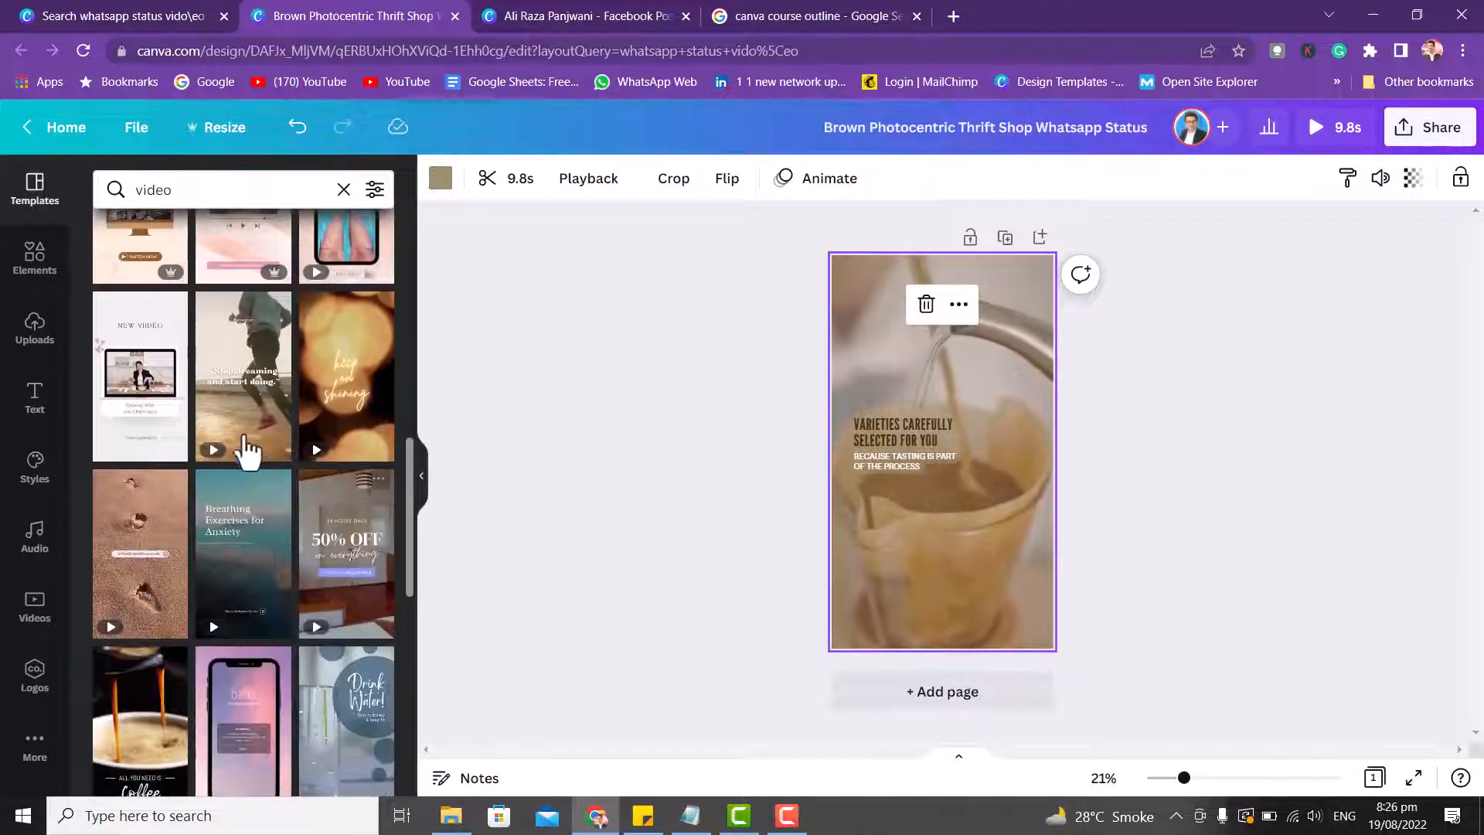
pyautogui.click(247, 451)
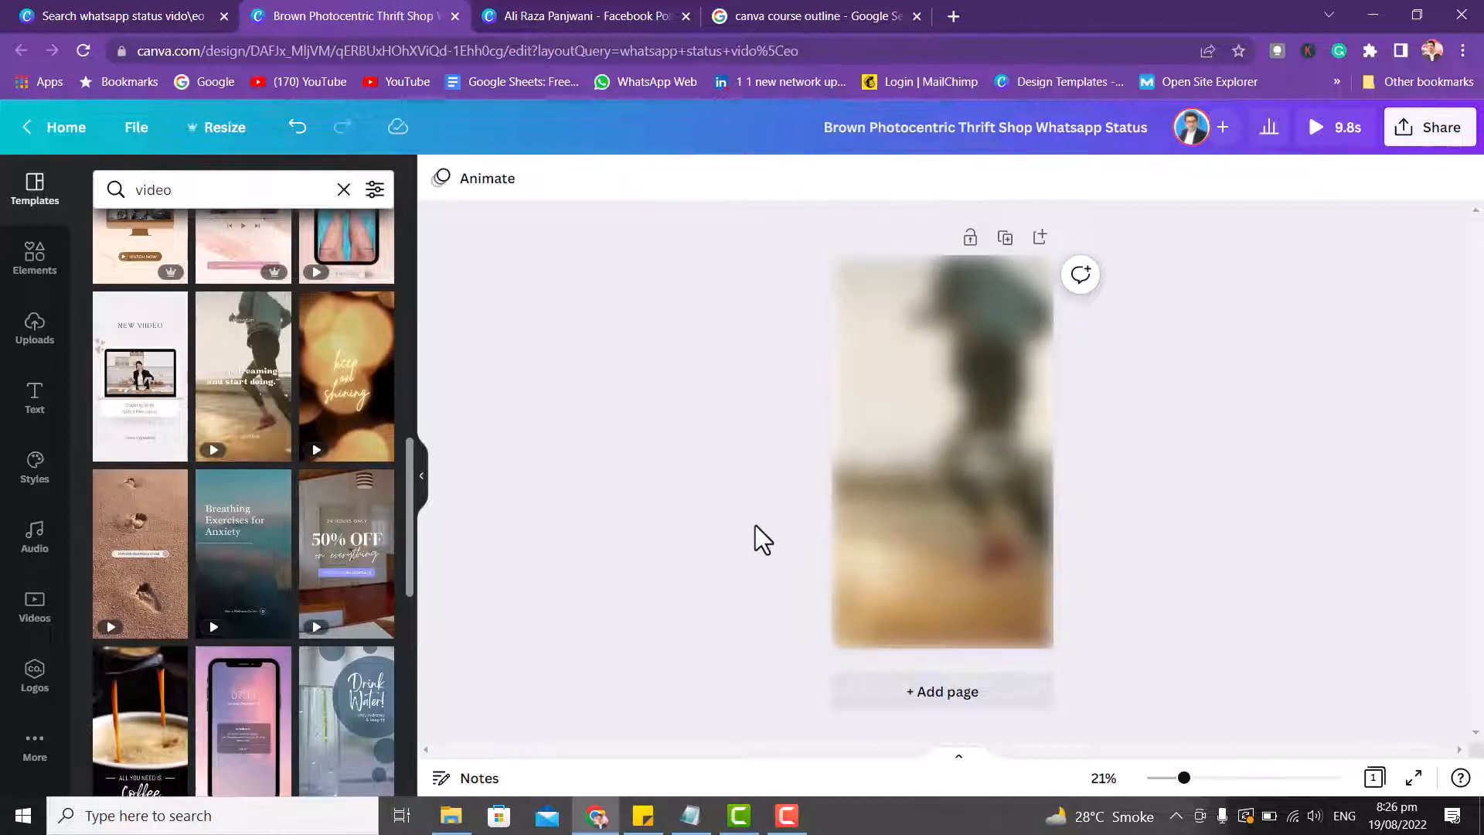
pyautogui.click(887, 490)
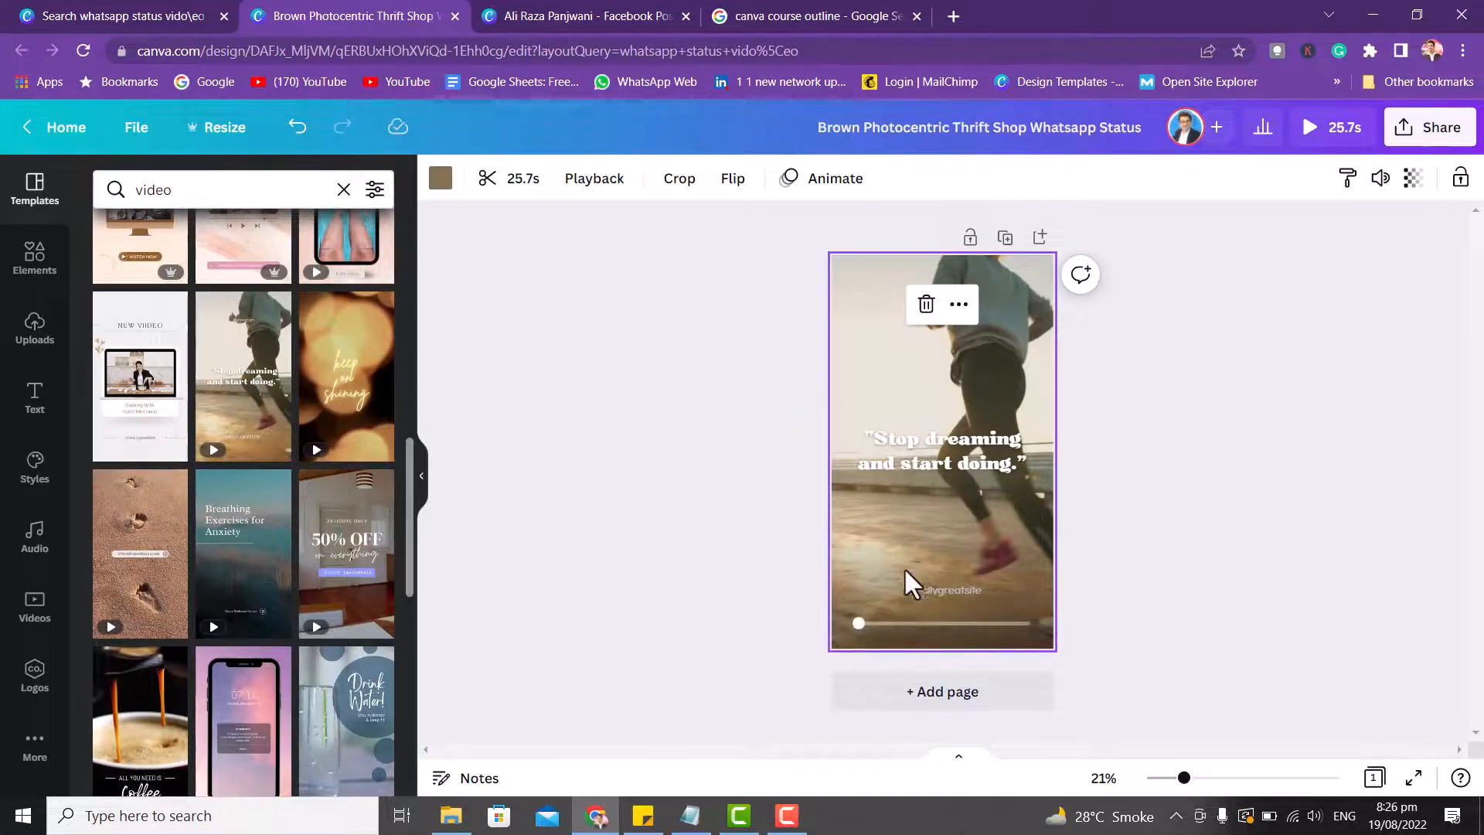
pyautogui.click(1004, 238)
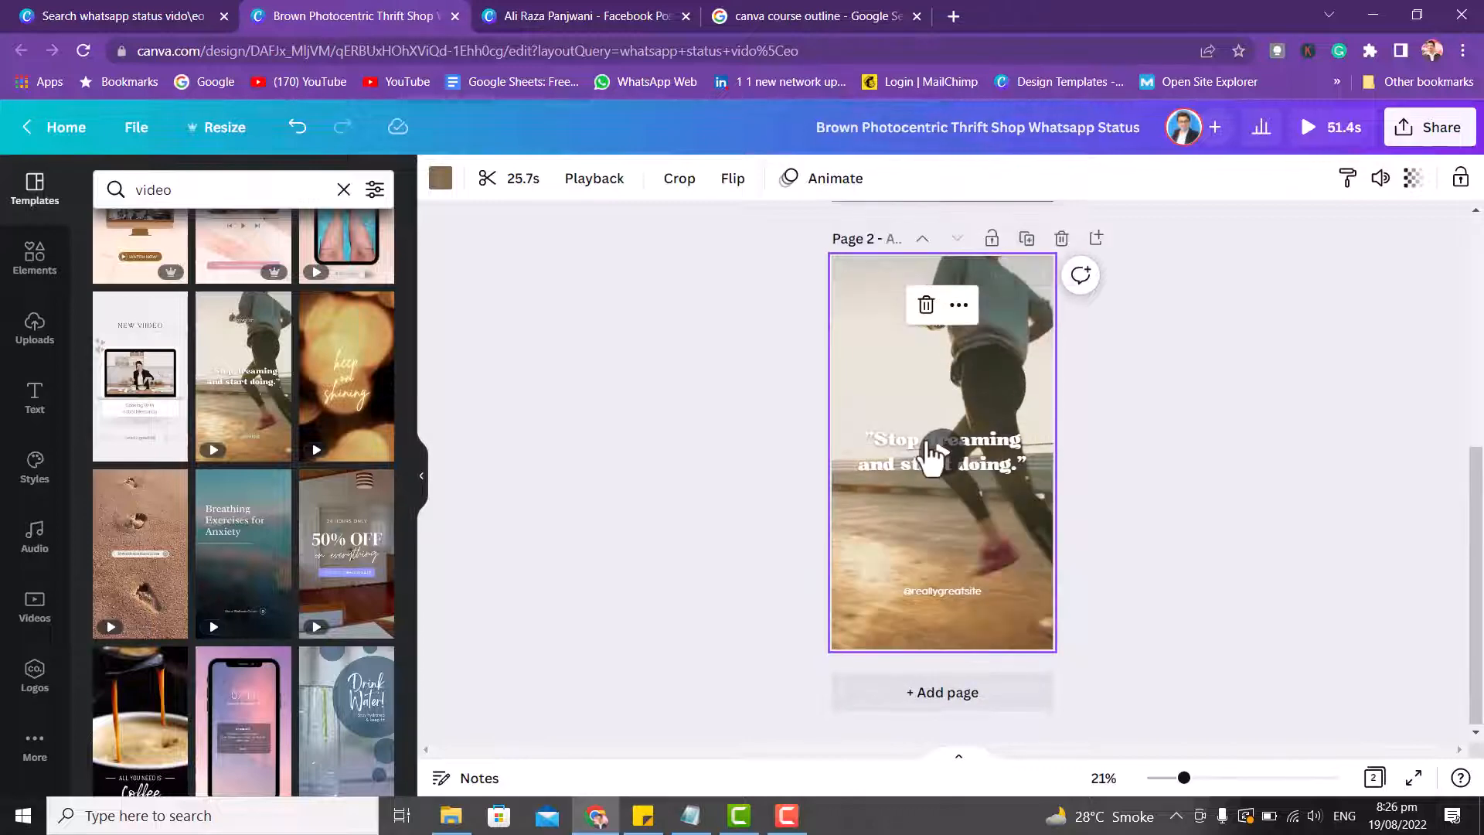
# Replace page 2's quote text with 'You are Next champ for life'.
pyautogui.click(867, 443)
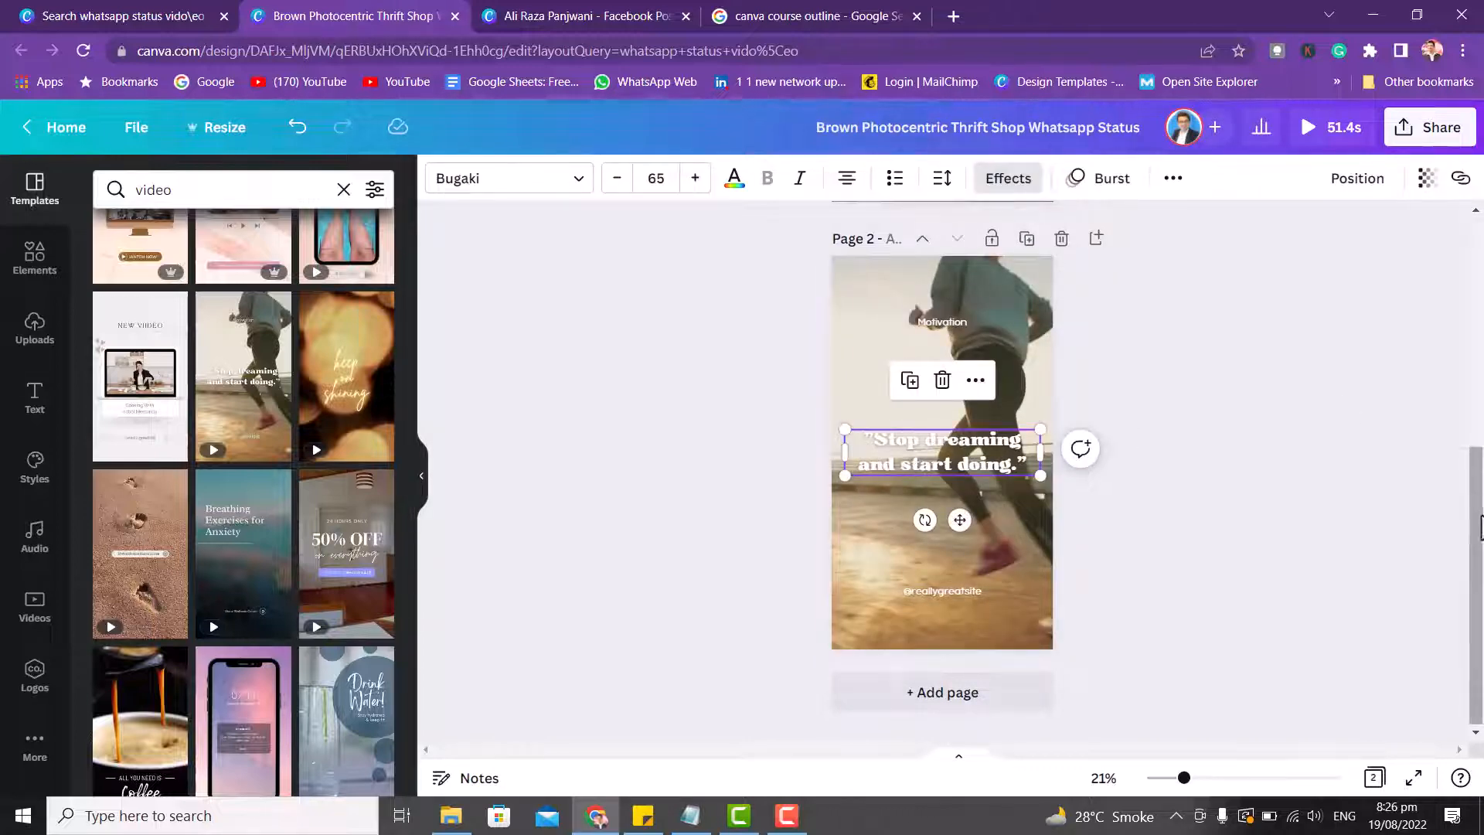
pyautogui.moveTo(1480, 528); pyautogui.dragTo(1477, 336)
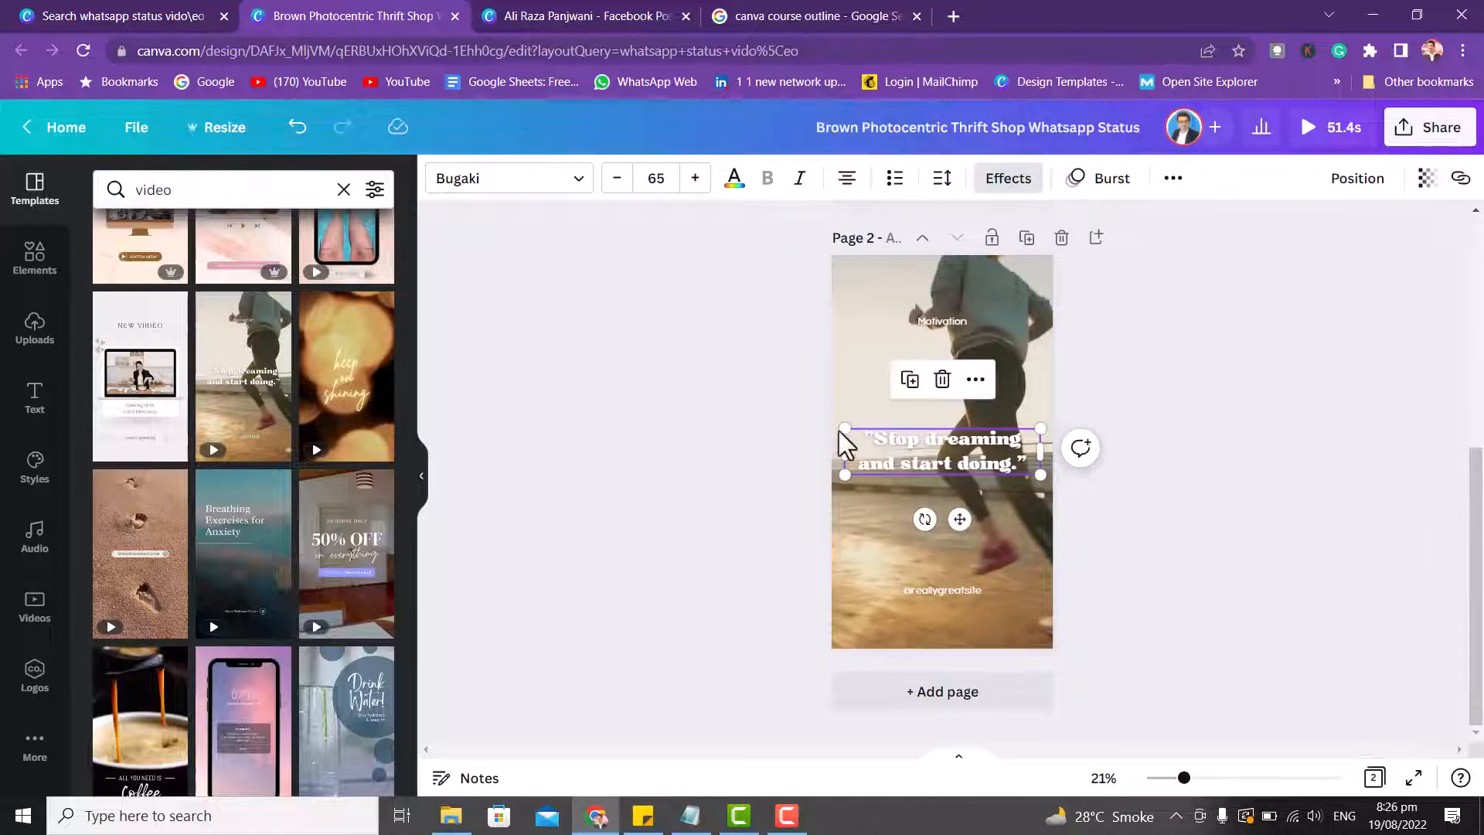
pyautogui.doubleClick(888, 439)
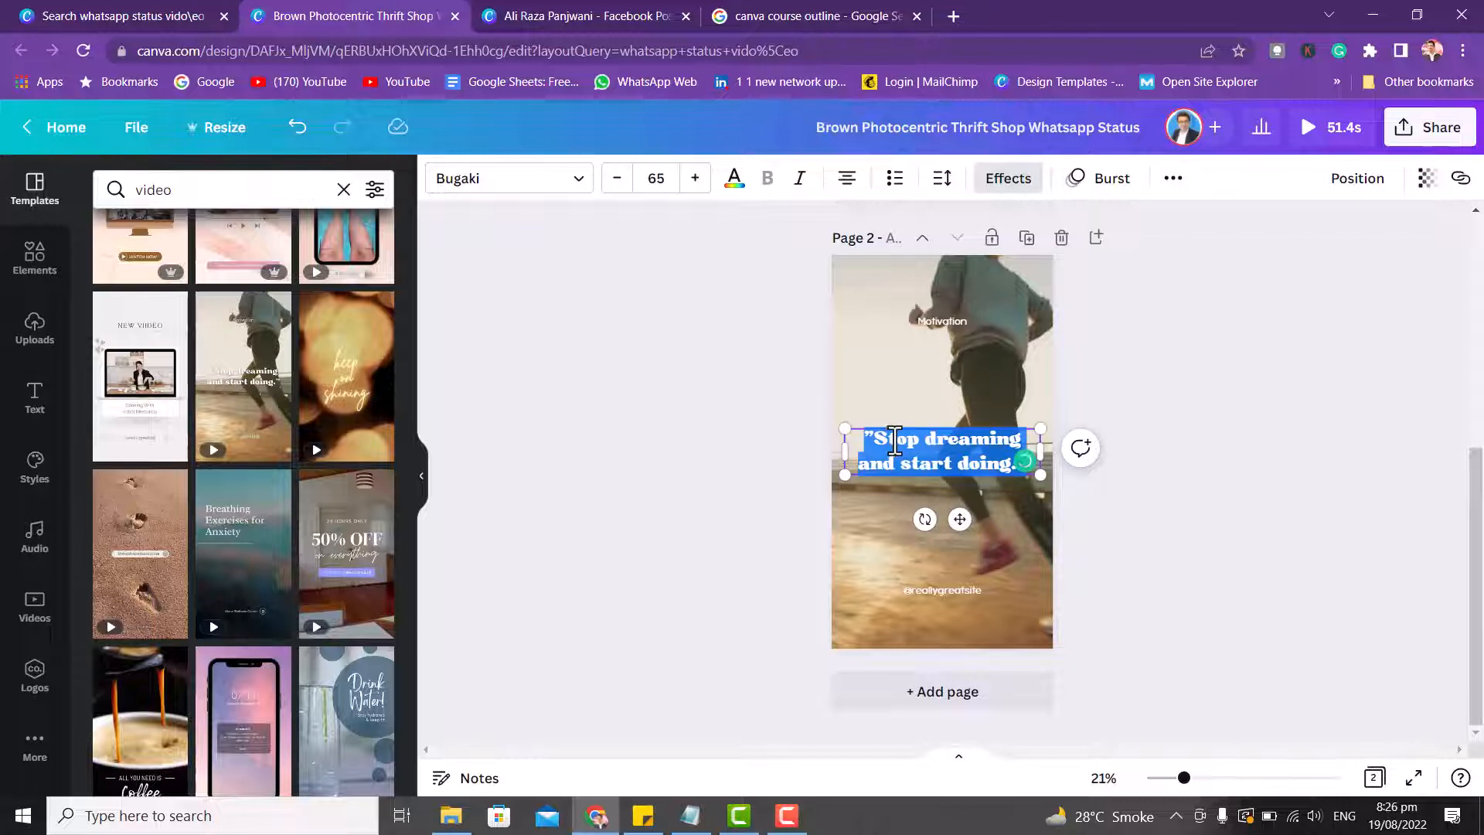
pyautogui.write('You ar')
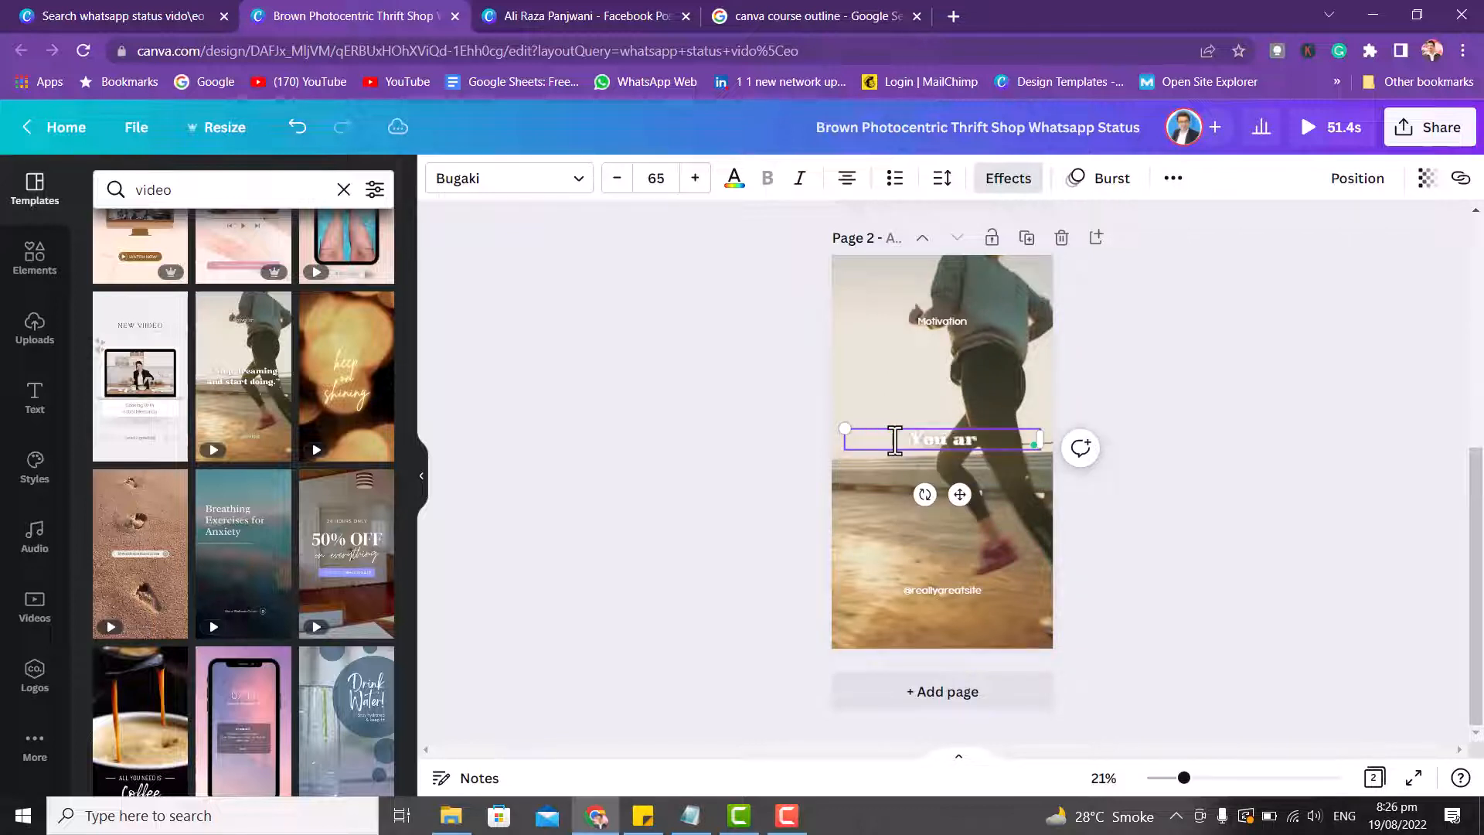
pyautogui.write('e Next c')
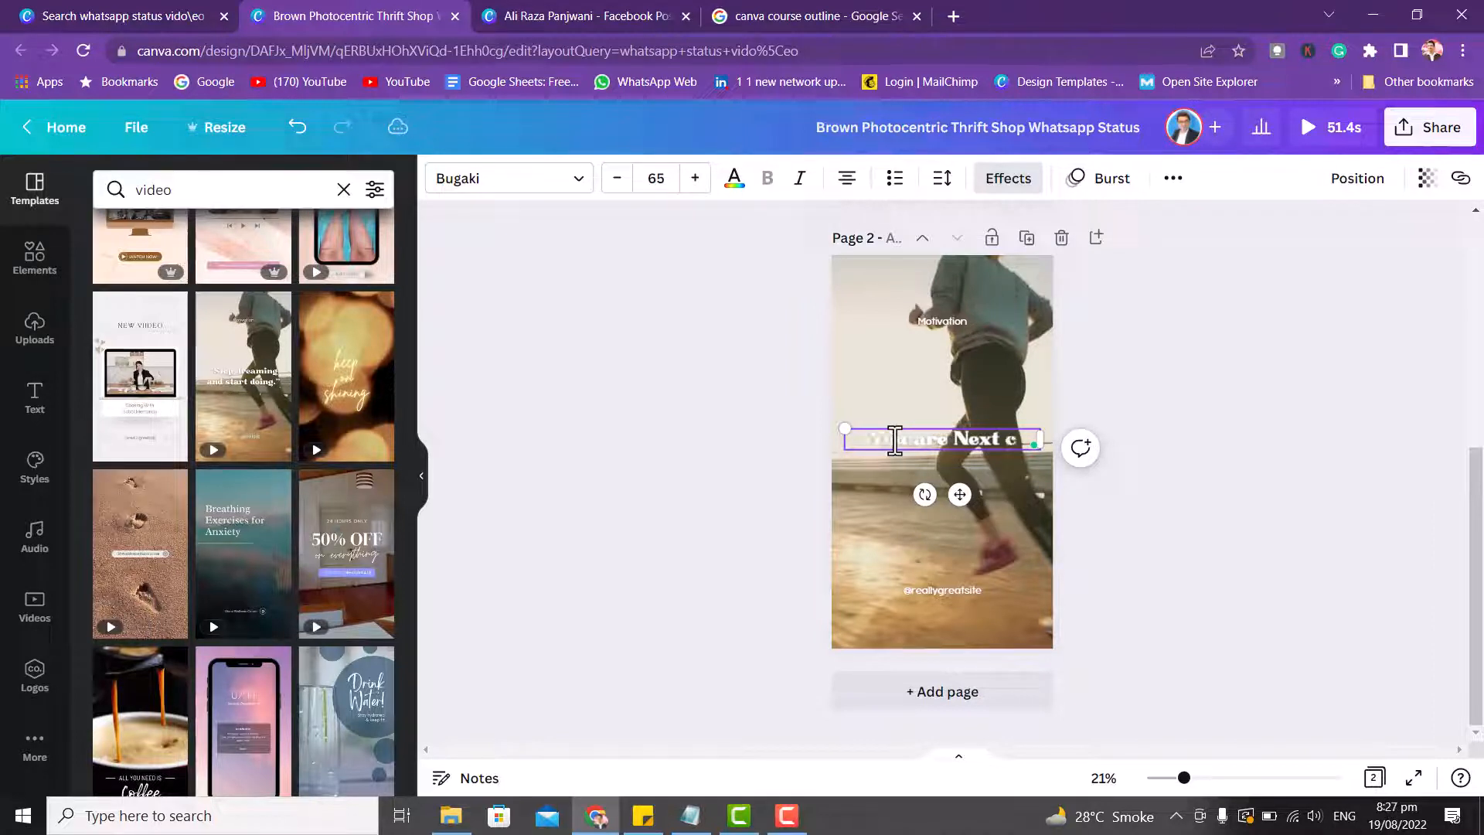
pyautogui.write('hamp')
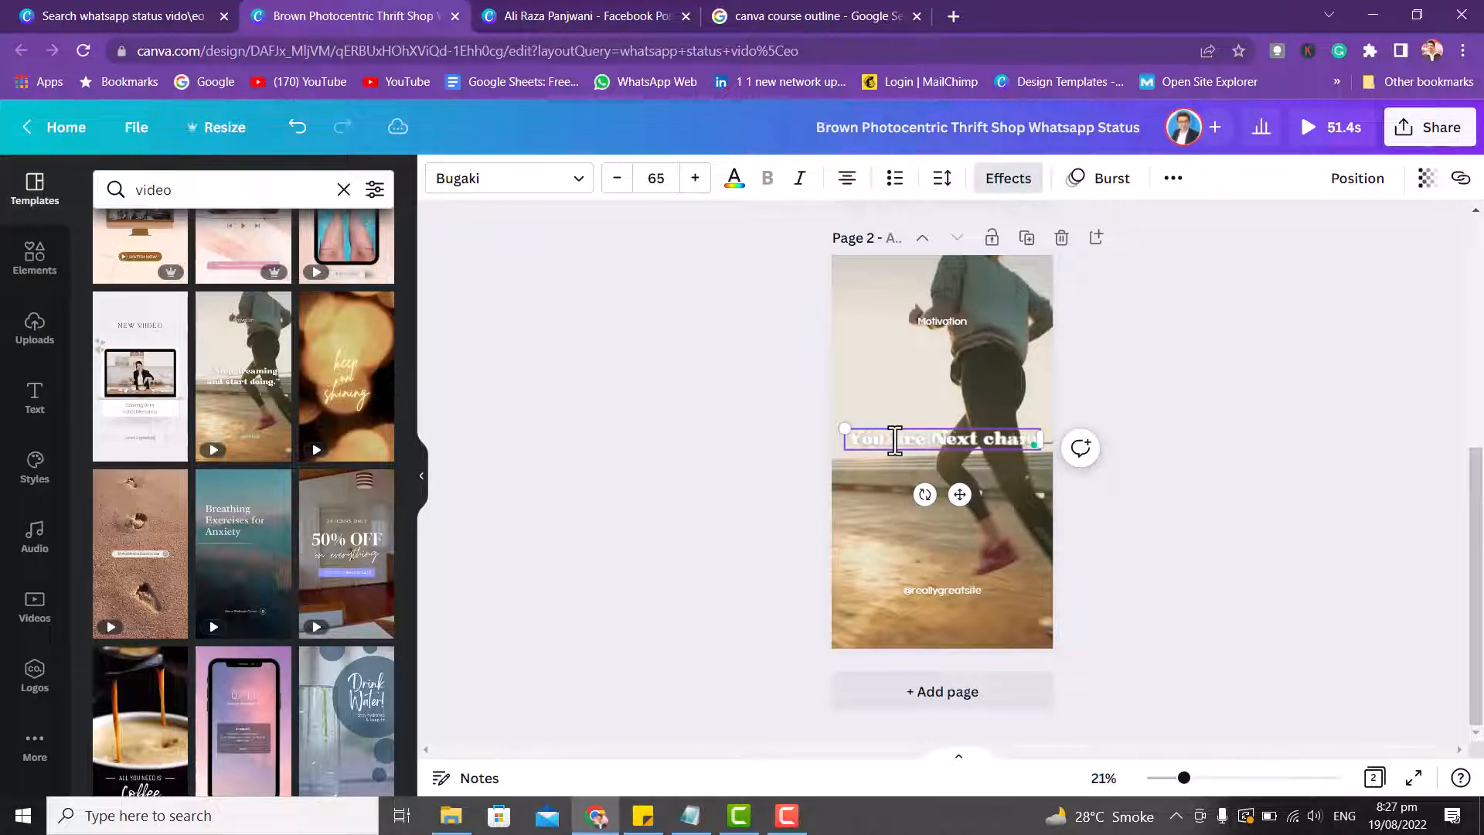
pyautogui.write(' for l')
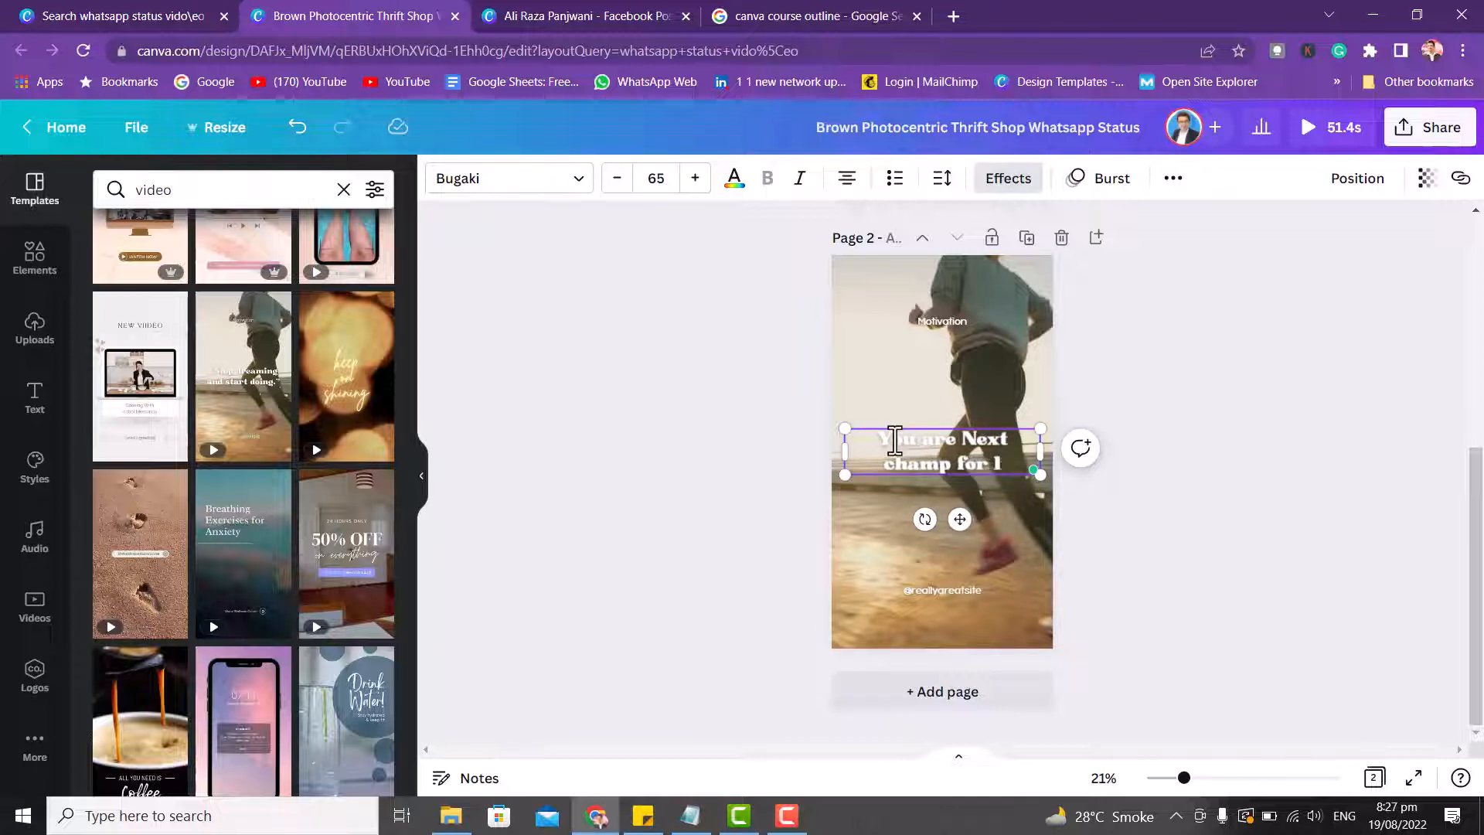
pyautogui.write('ife')
pyautogui.click(1180, 425)
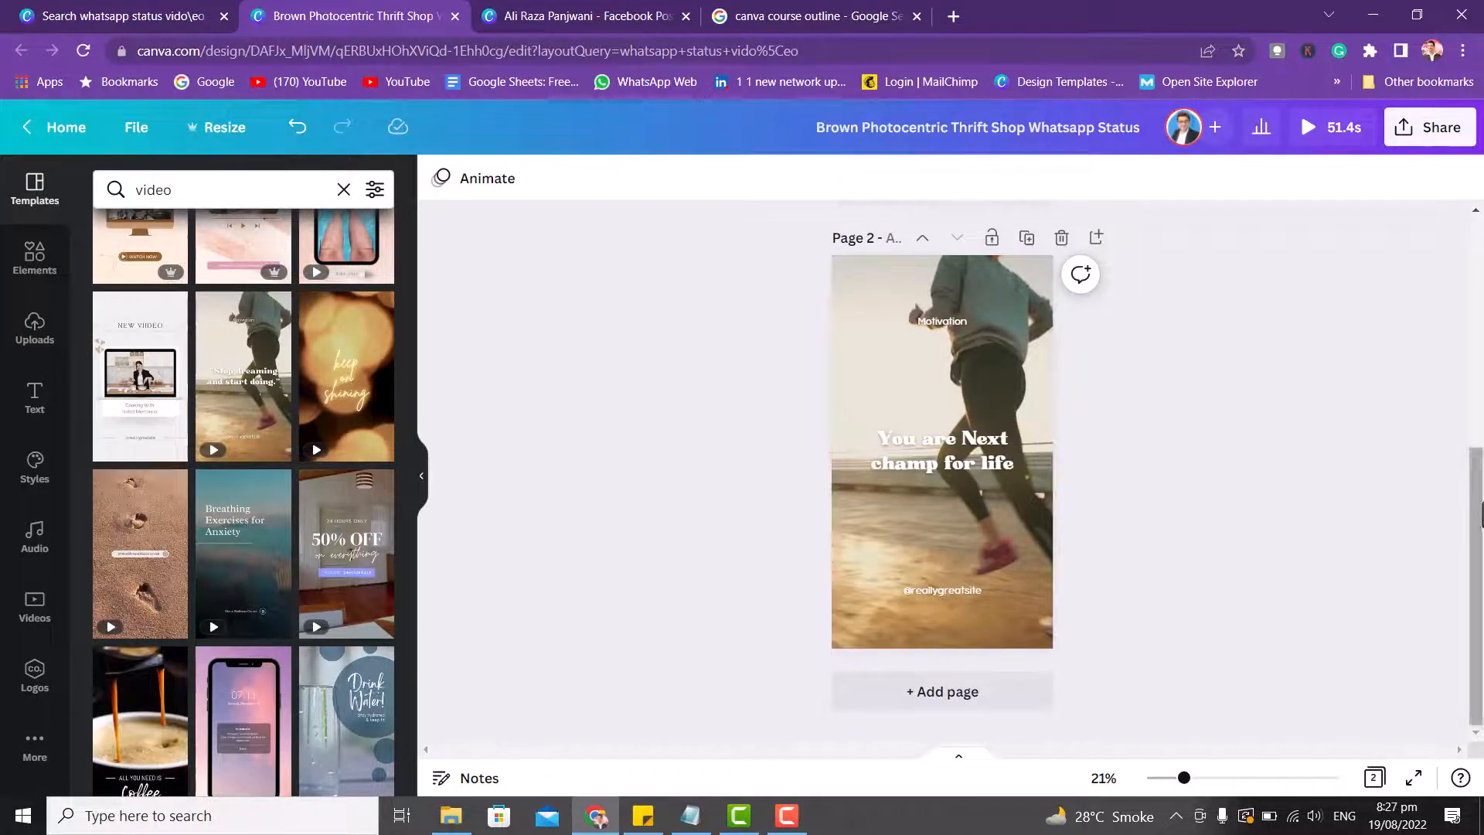
pyautogui.moveTo(1478, 514); pyautogui.dragTo(1477, 207)
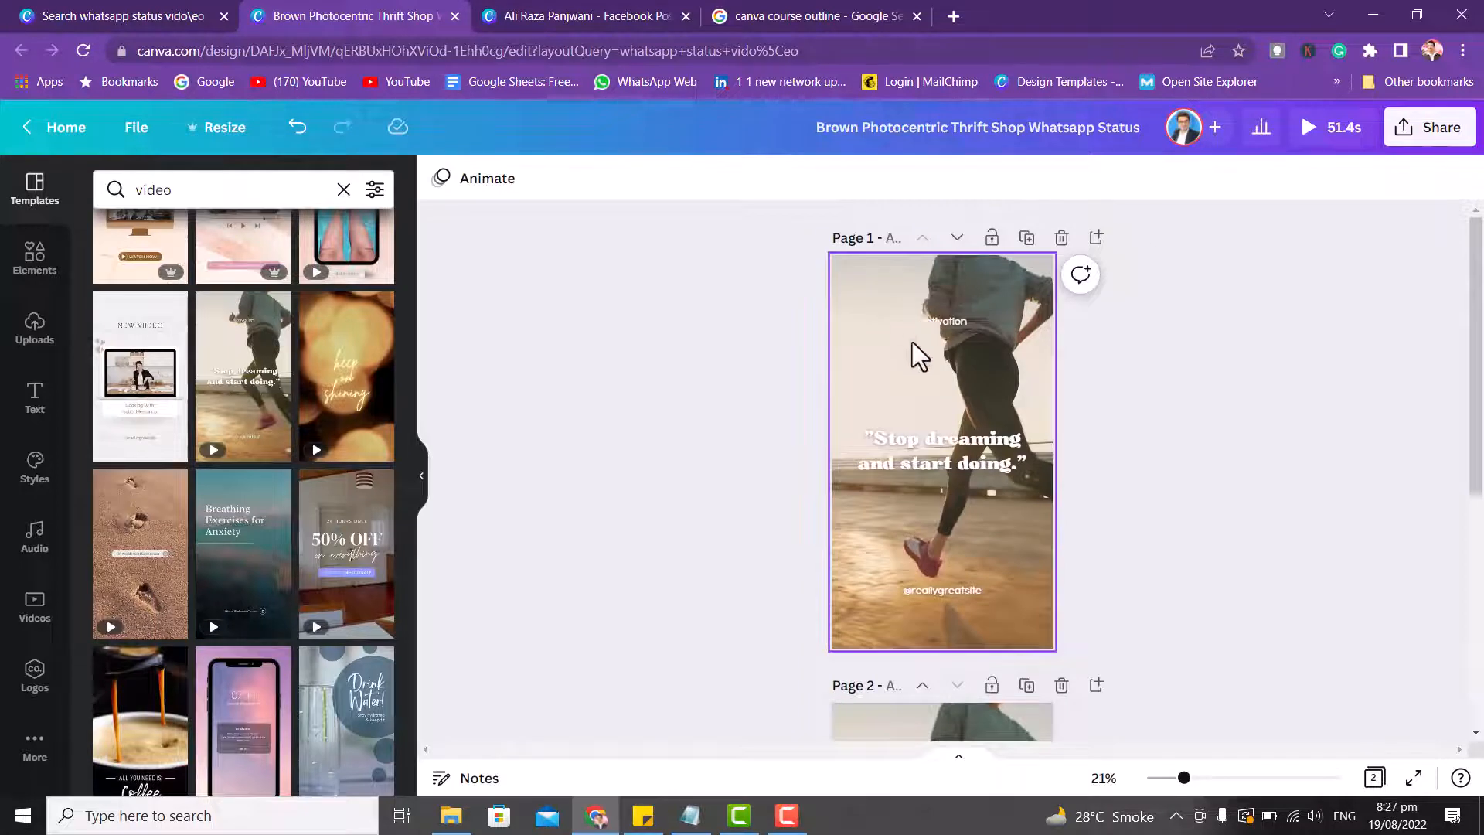
# Give page 2 the Fun page animation.
pyautogui.click(919, 322)
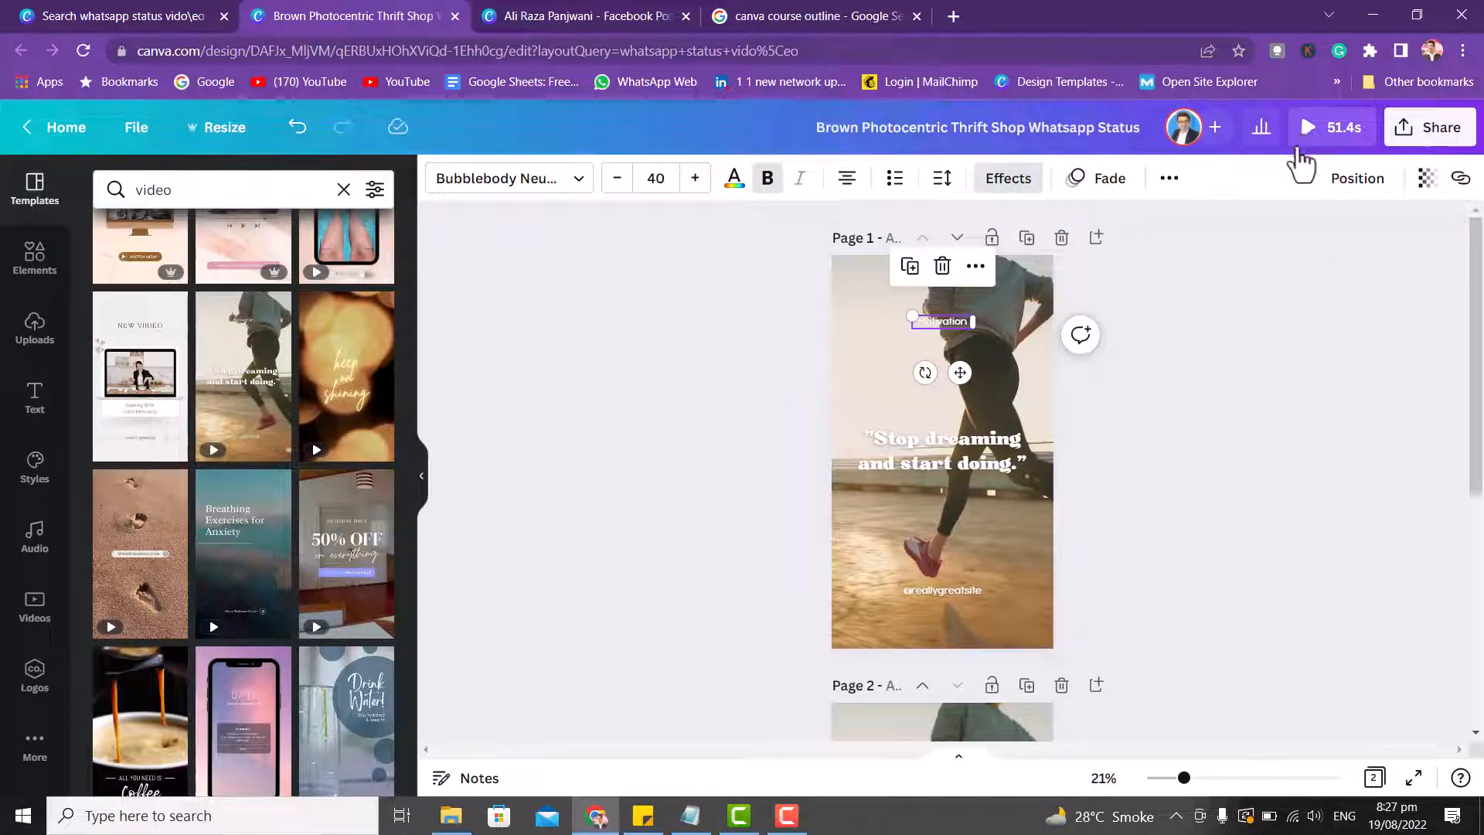
pyautogui.click(849, 341)
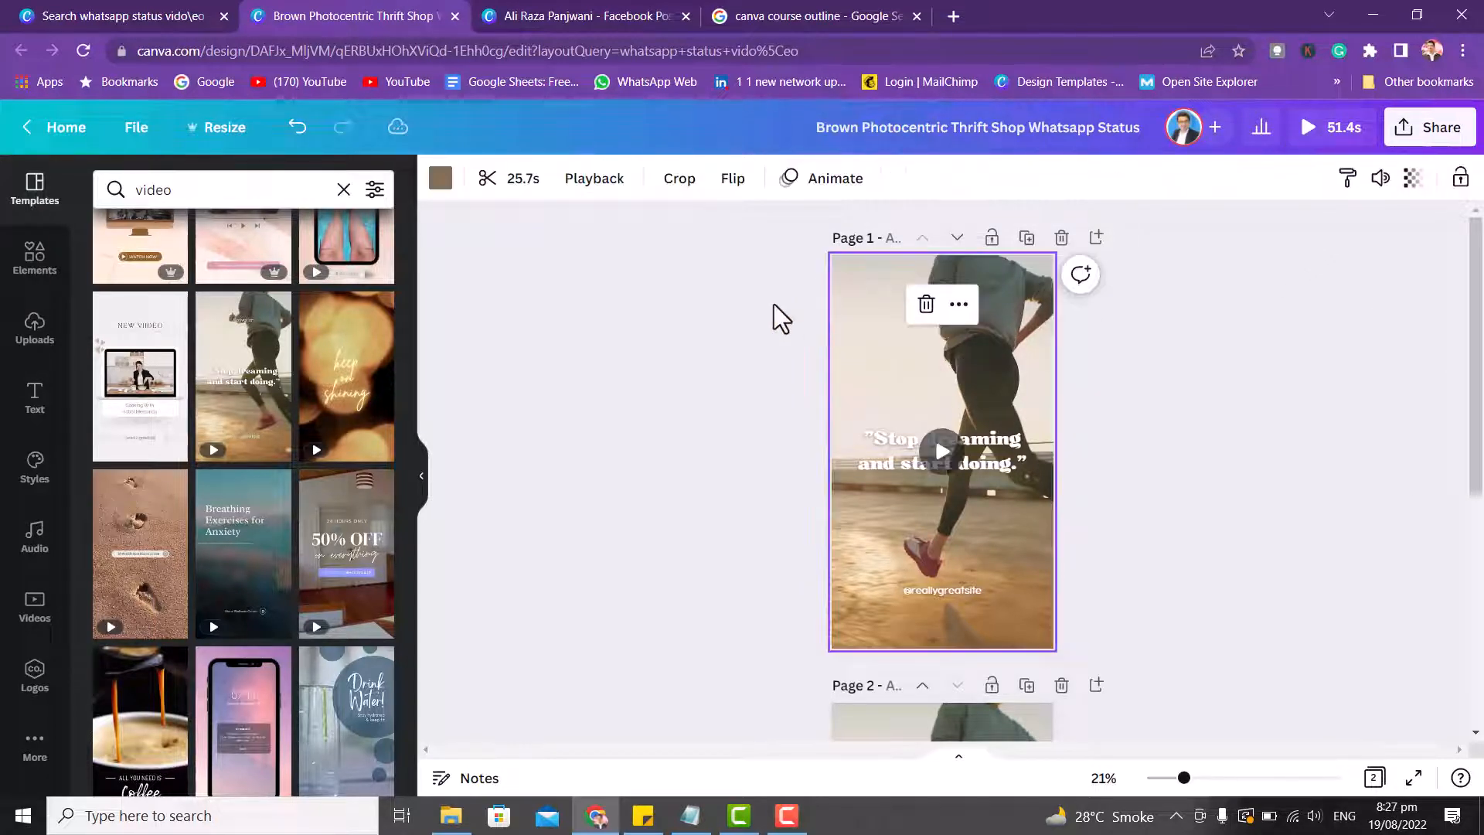
pyautogui.click(808, 364)
pyautogui.scroll(-5, 942, 464)
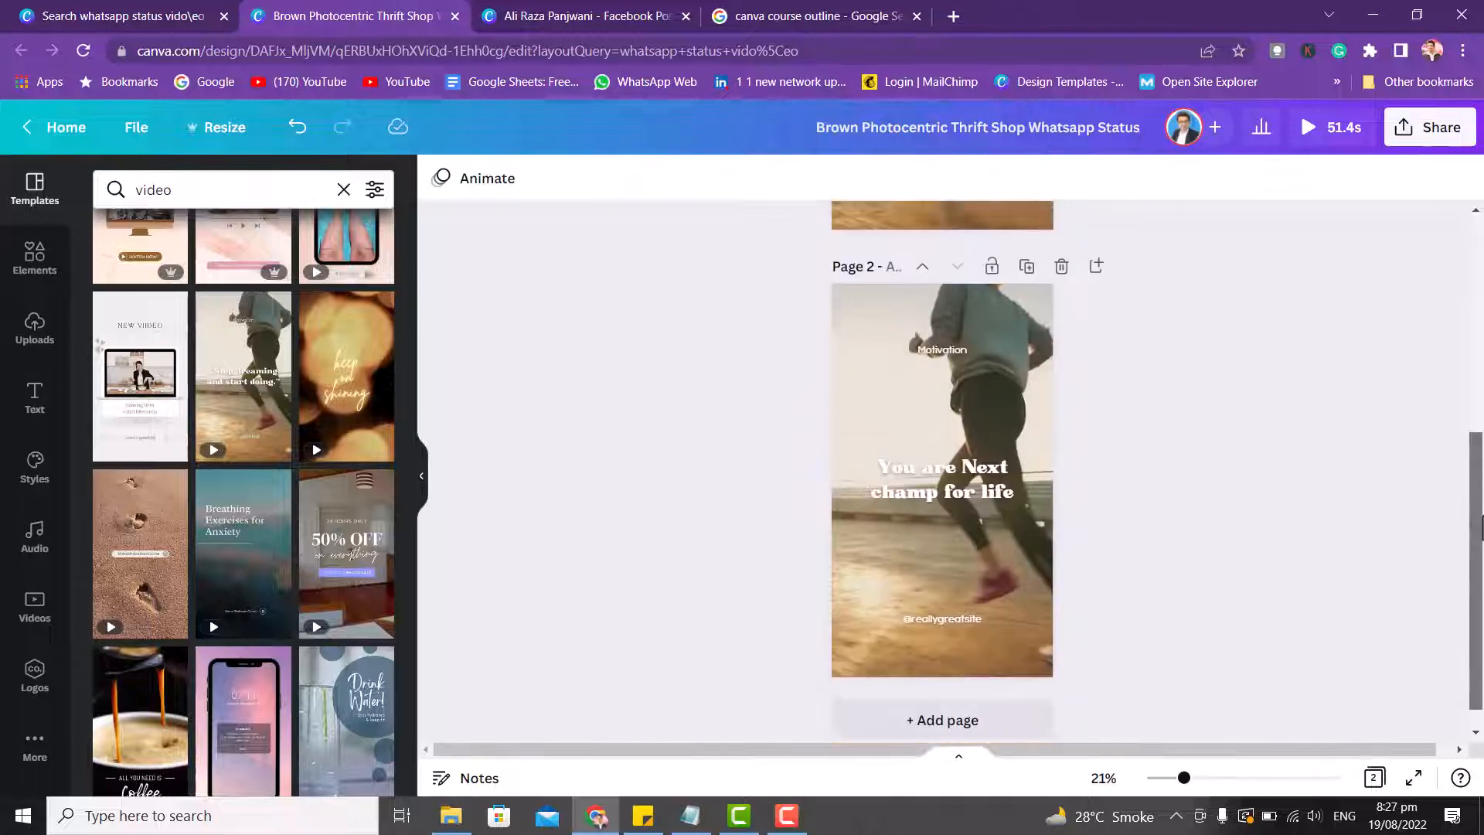
pyautogui.click(836, 389)
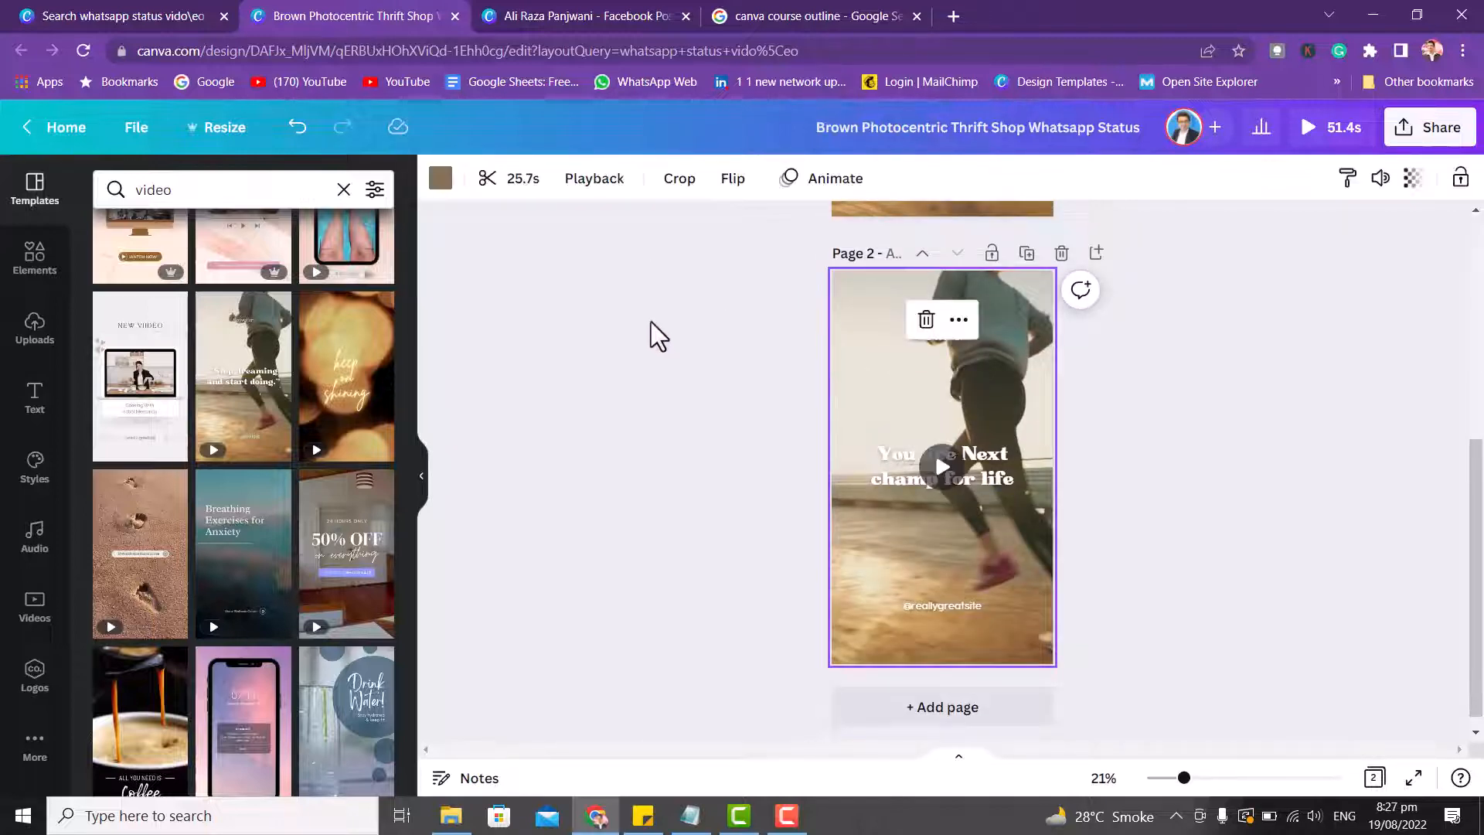
pyautogui.click(649, 328)
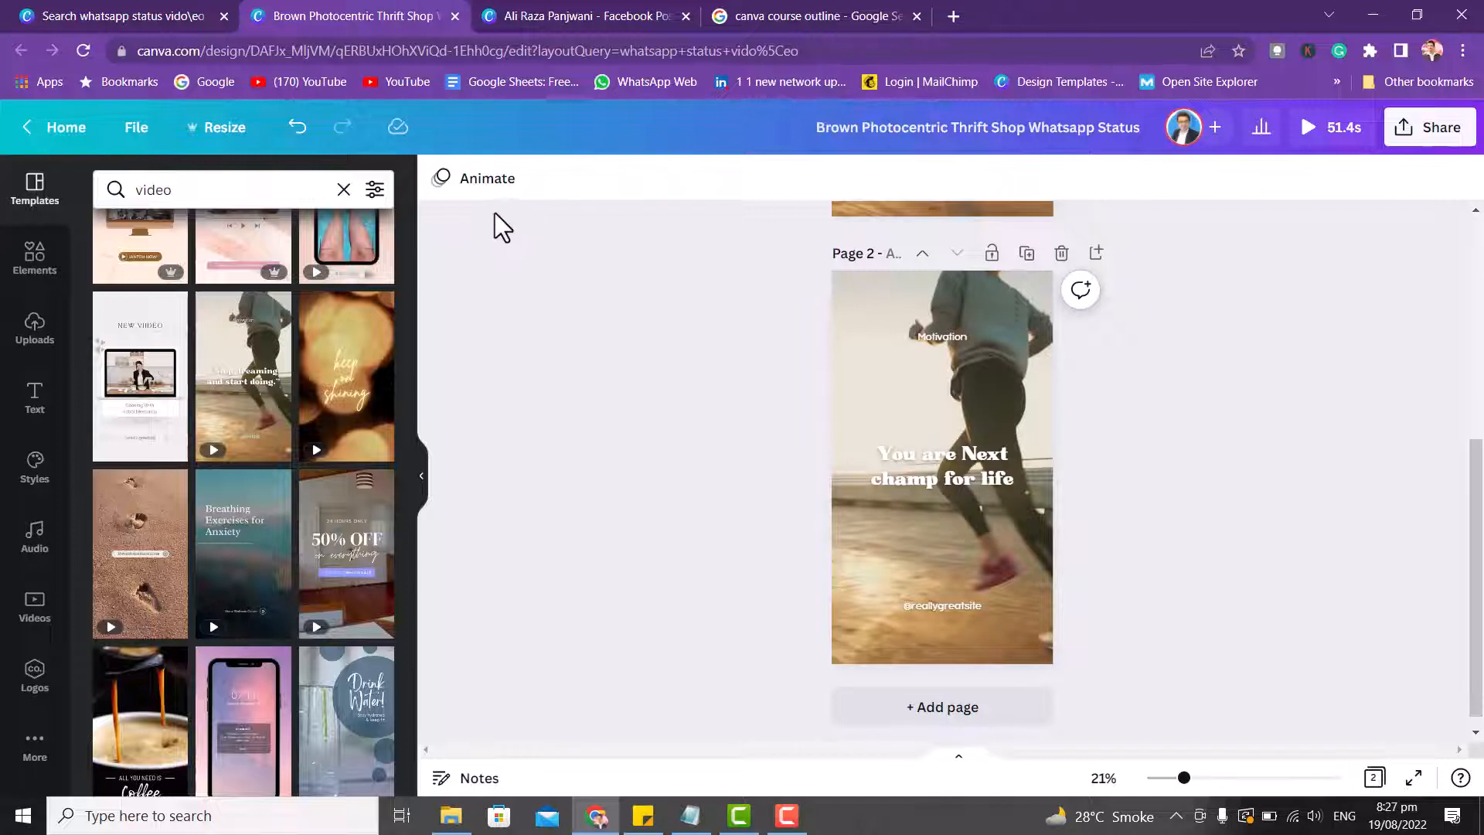
pyautogui.click(473, 182)
pyautogui.click(337, 309)
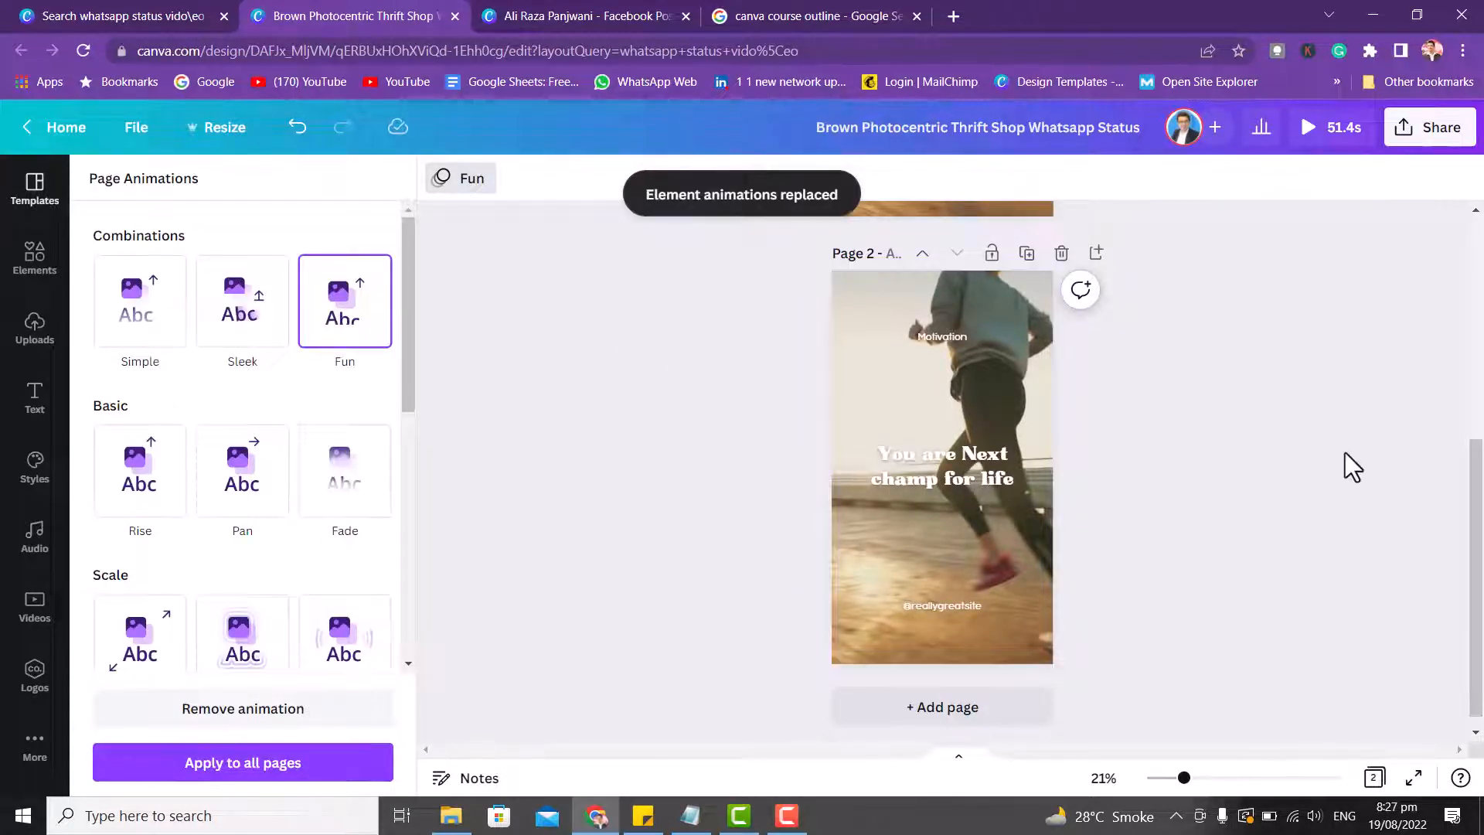
# Close the animation choices and switch from the Audio library to Uploads.
pyautogui.scroll(5, 1352, 467)
pyautogui.click(6, 628)
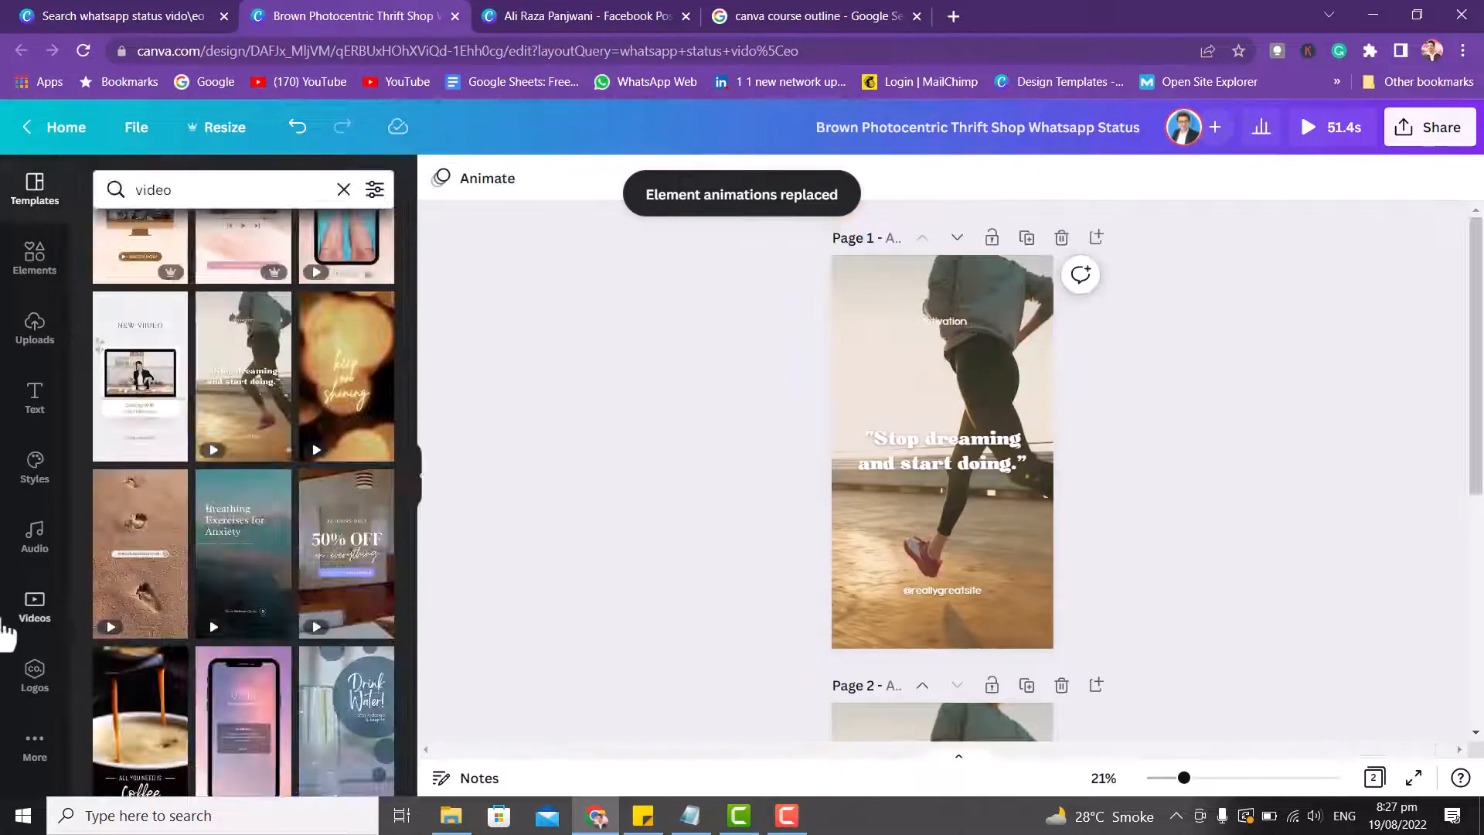
pyautogui.click(36, 551)
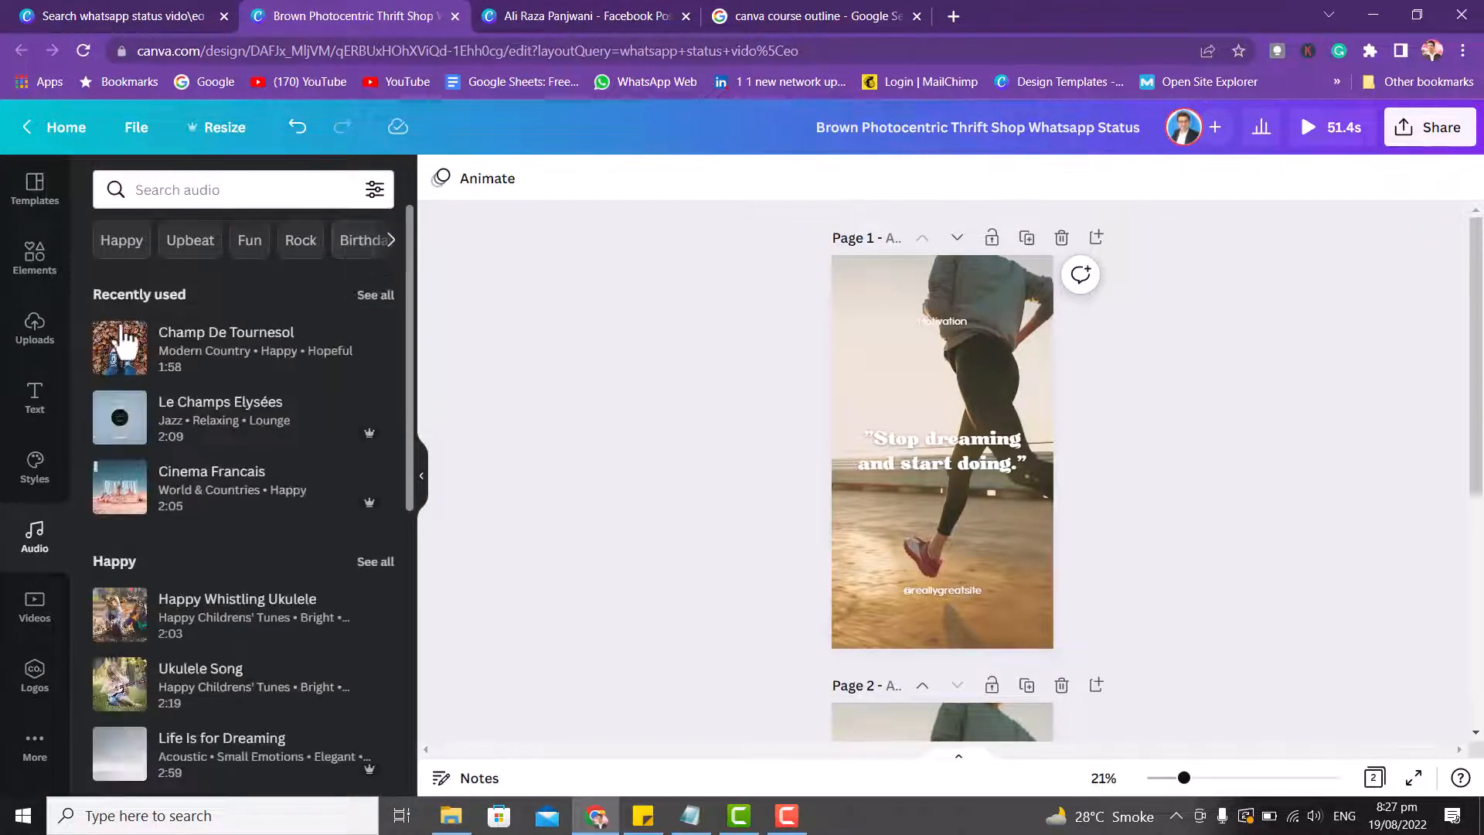
pyautogui.click(37, 349)
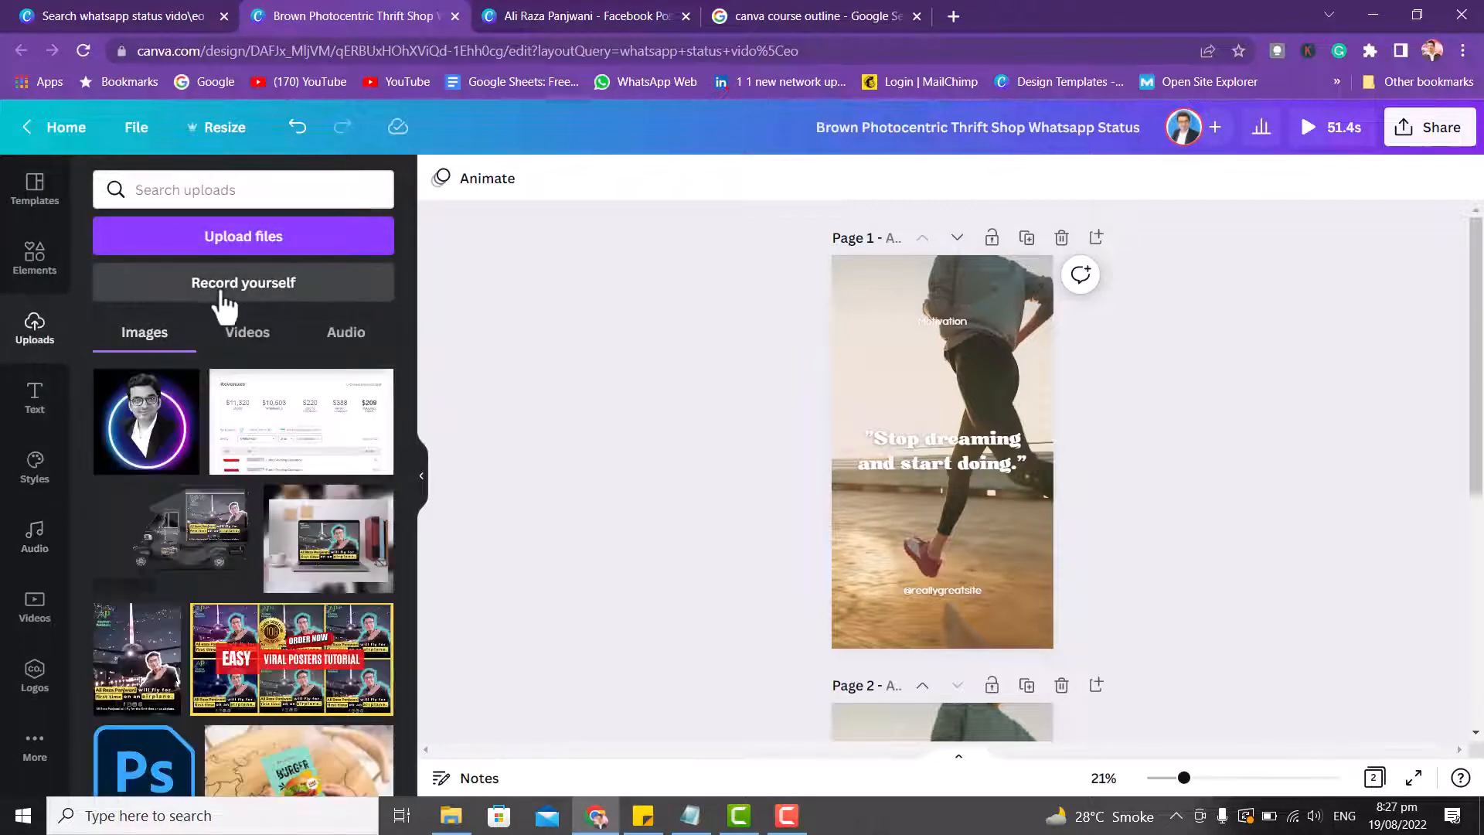
# Record a webcam clip over pages 1 and 2 with Record yourself and save it.
pyautogui.click(222, 294)
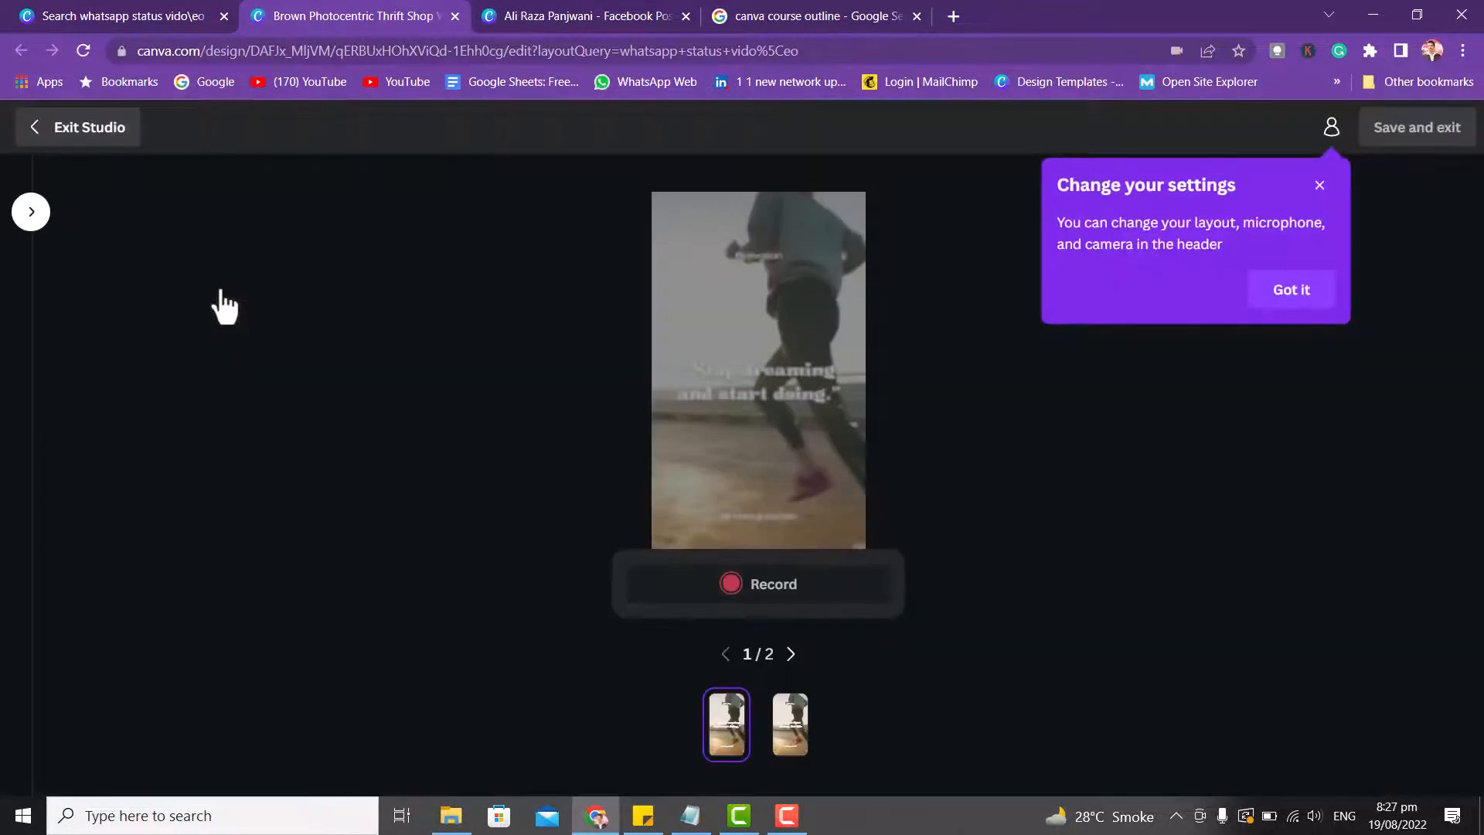
pyautogui.click(1313, 291)
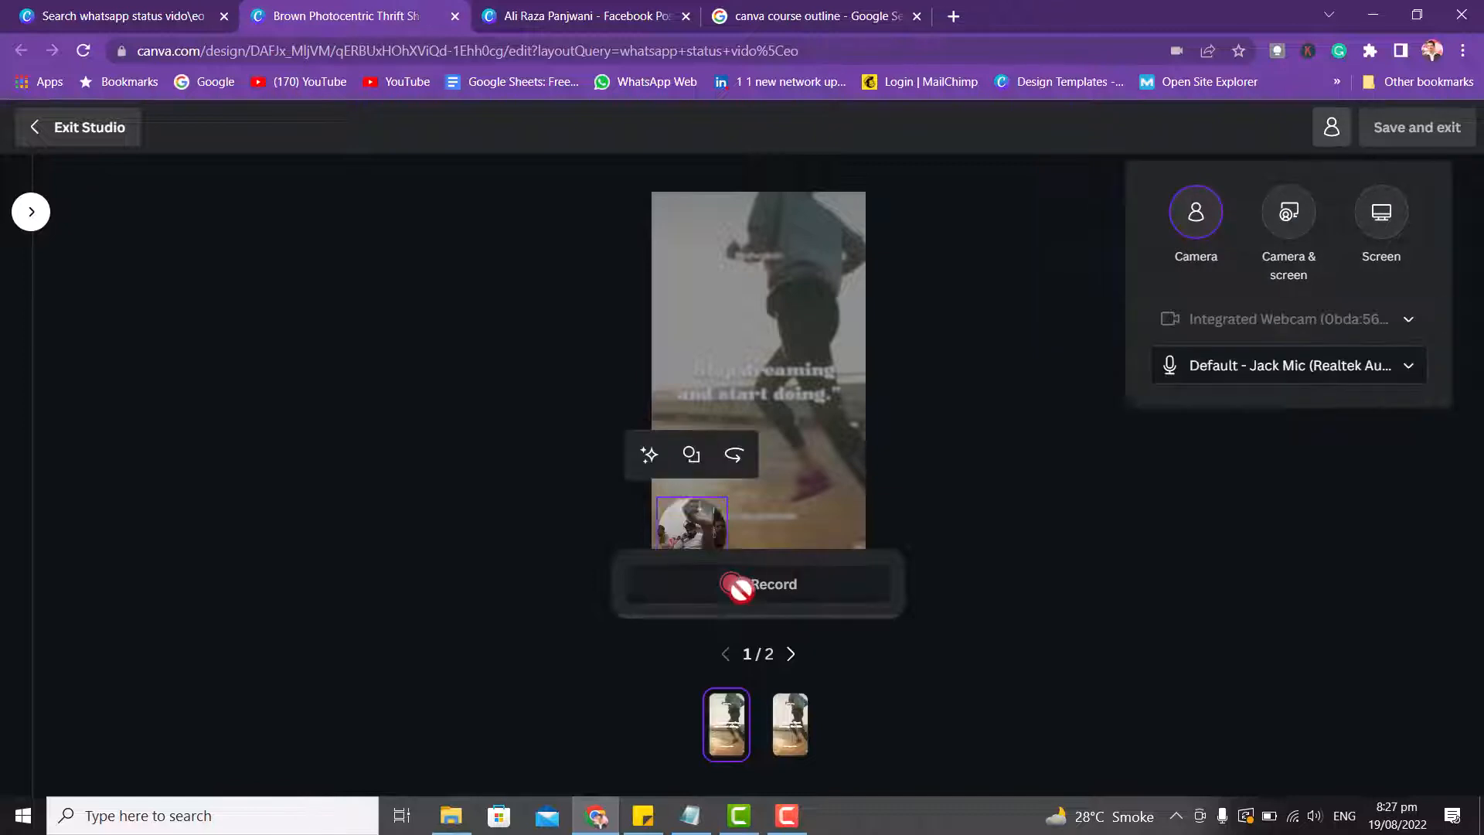
pyautogui.click(736, 584)
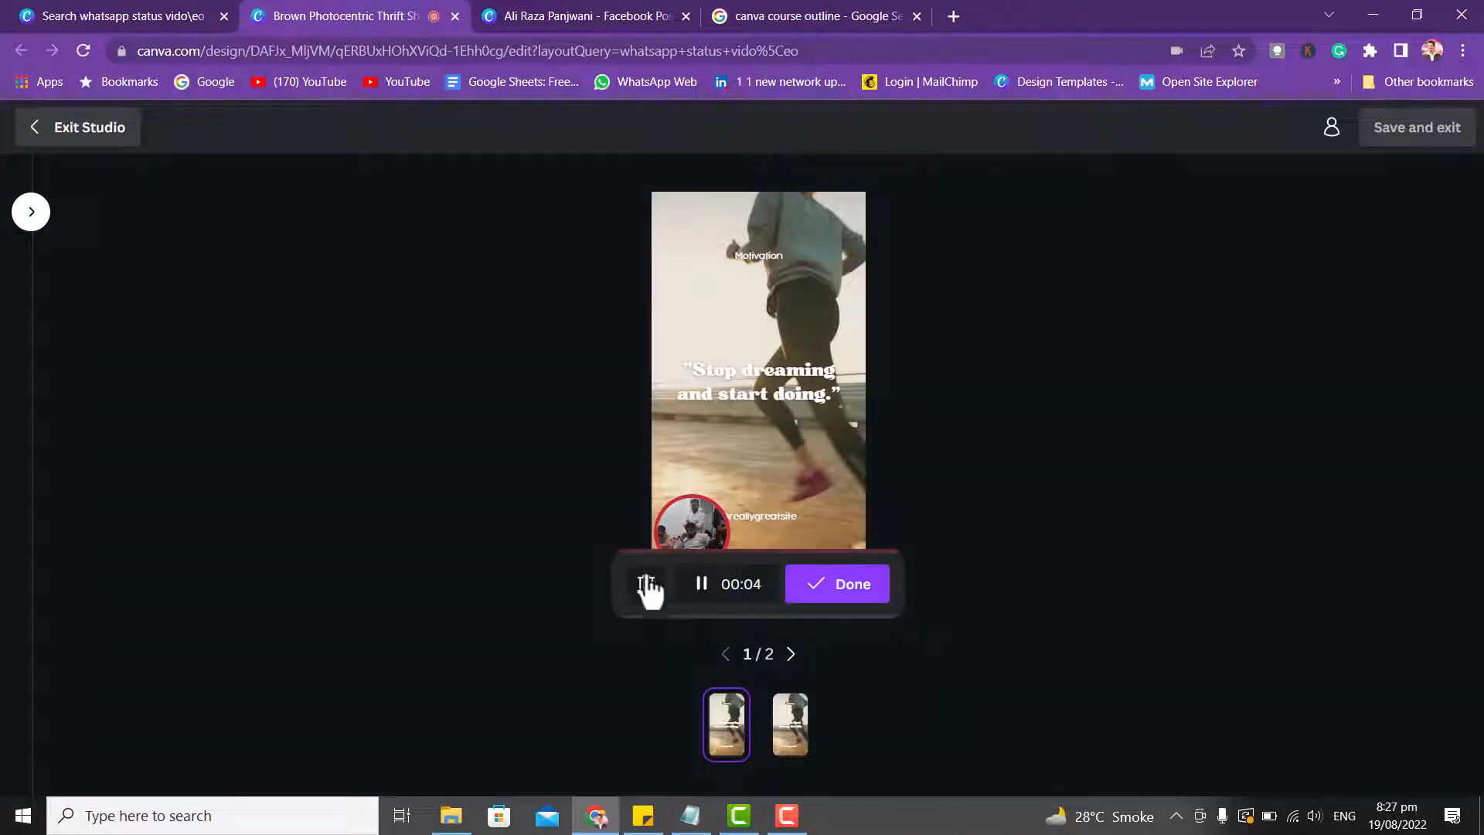
pyautogui.click(791, 653)
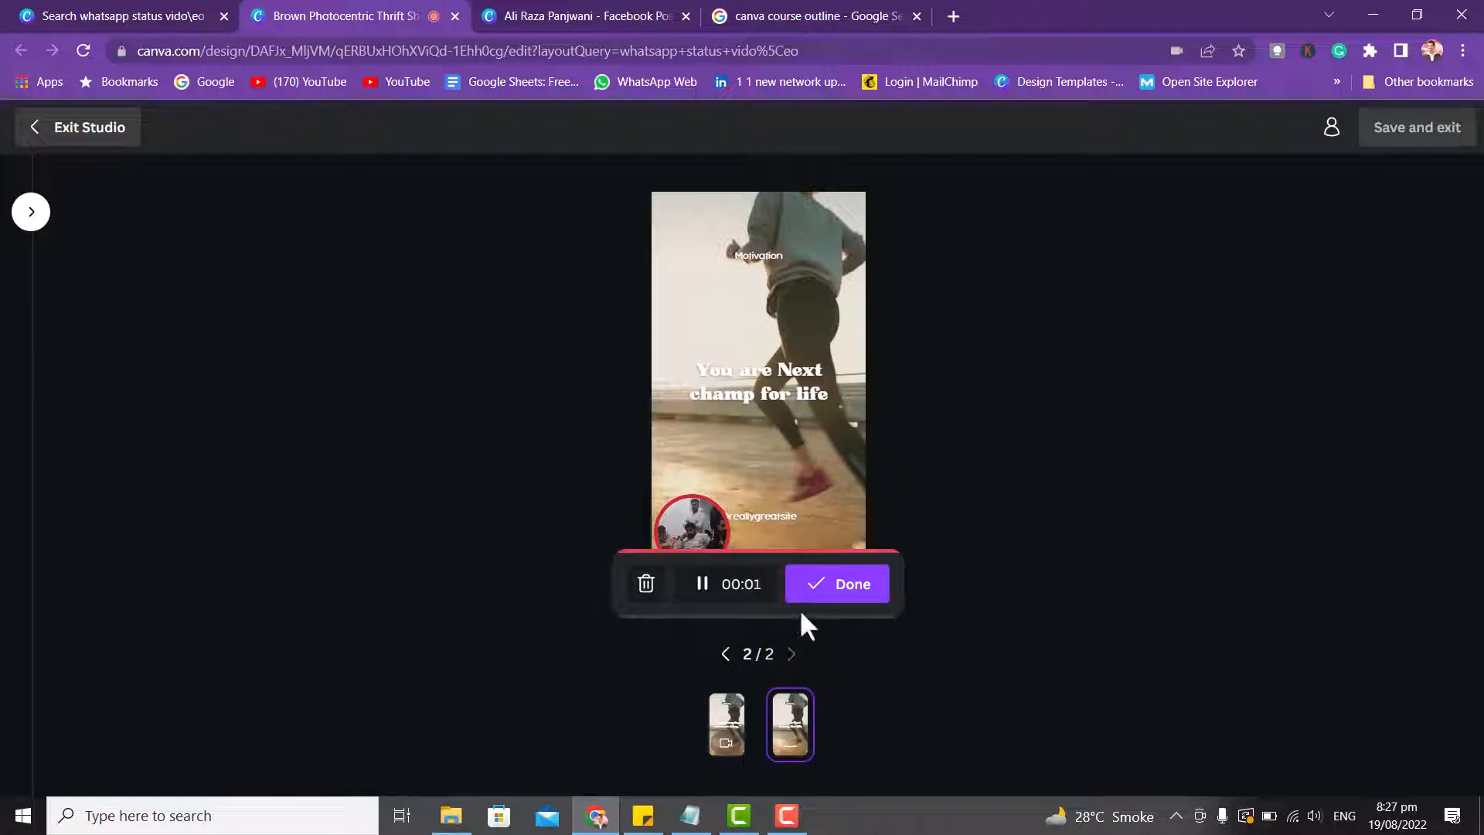
pyautogui.click(724, 688)
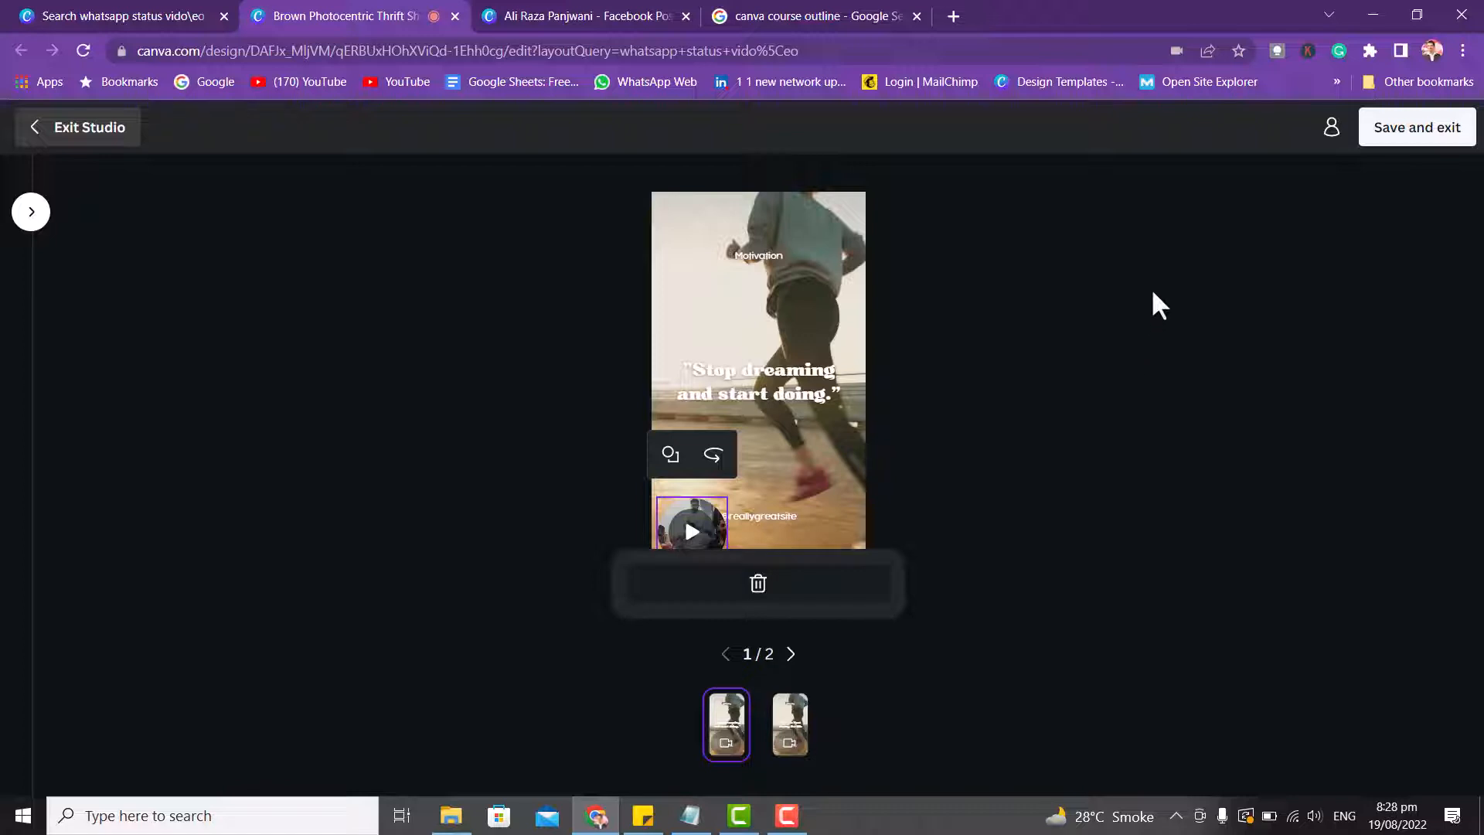
pyautogui.click(1406, 137)
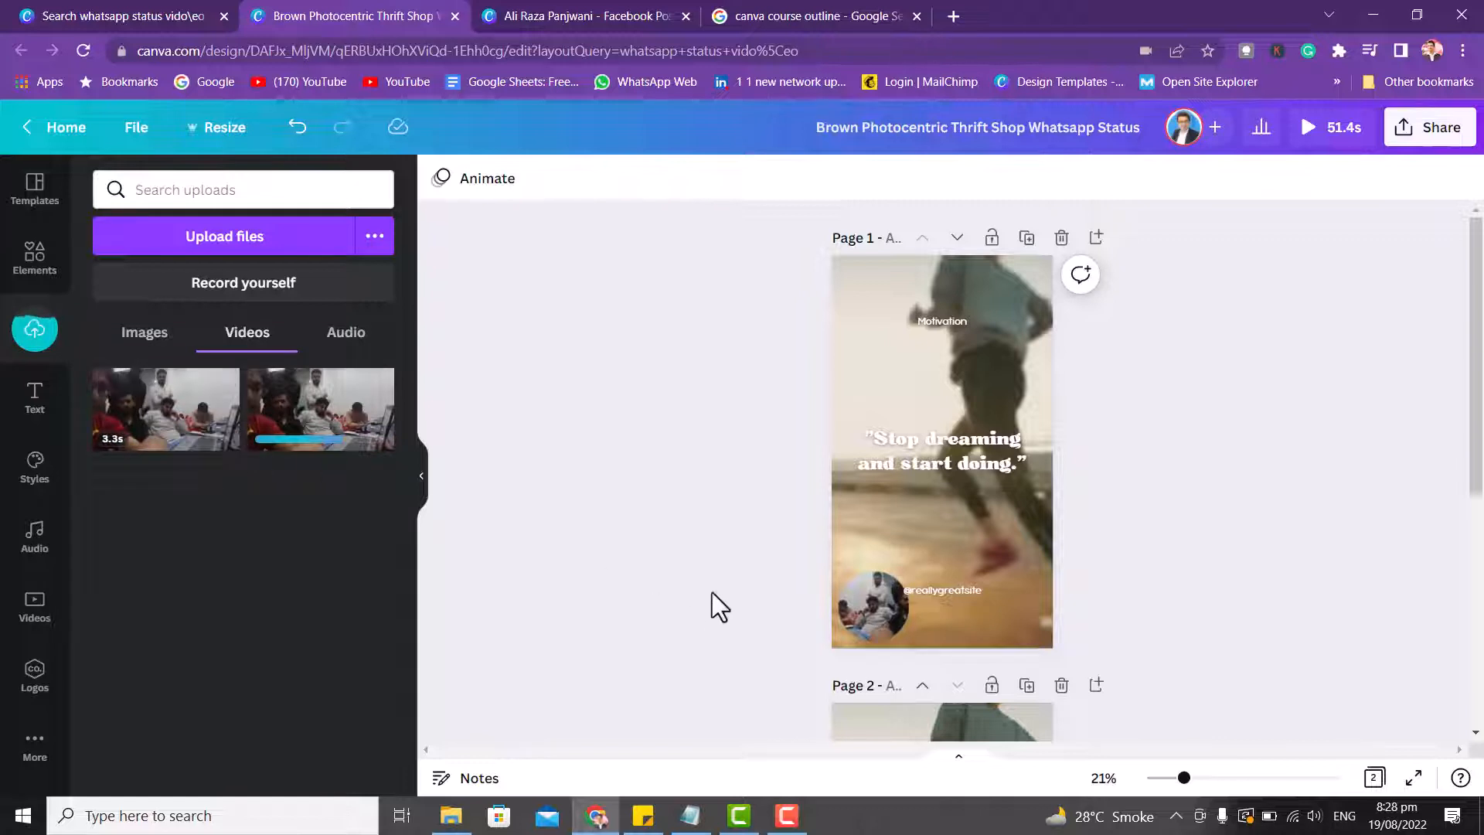
# Add page 3 and place the 3.3s uploaded clip on it, then check the page clips.
pyautogui.click(861, 610)
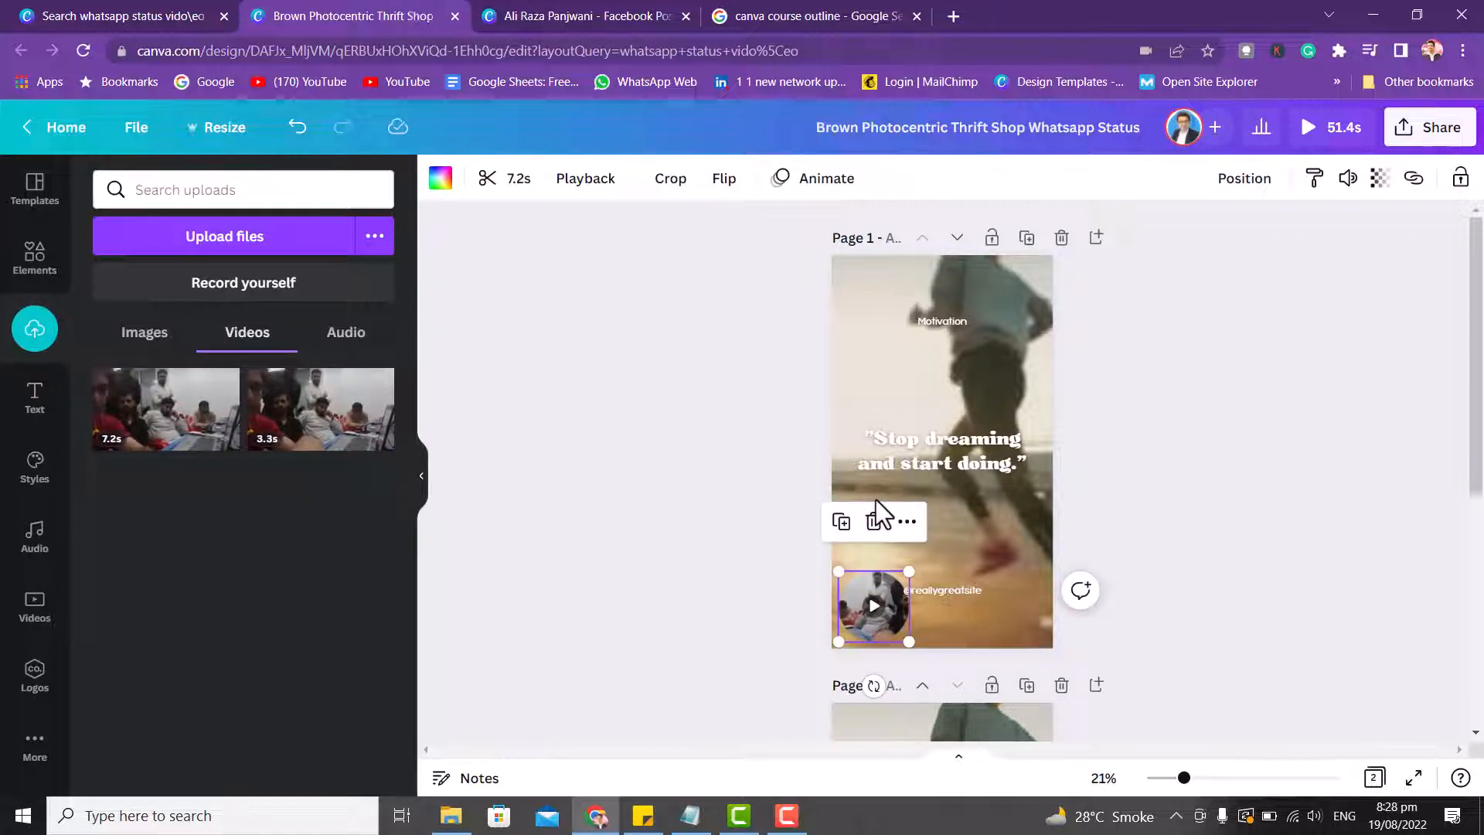
pyautogui.moveTo(1476, 393); pyautogui.dragTo(1475, 703)
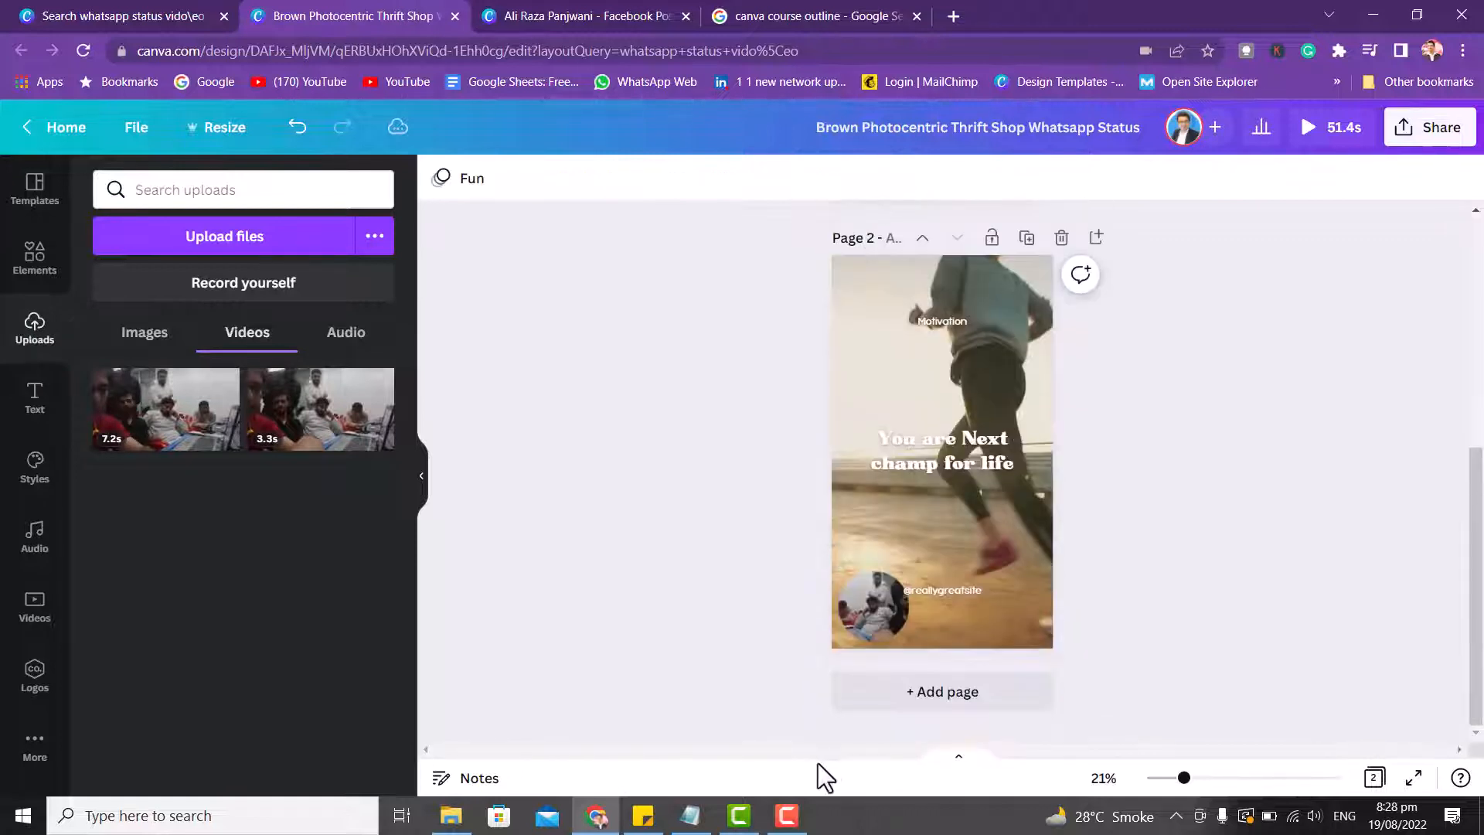
pyautogui.click(874, 704)
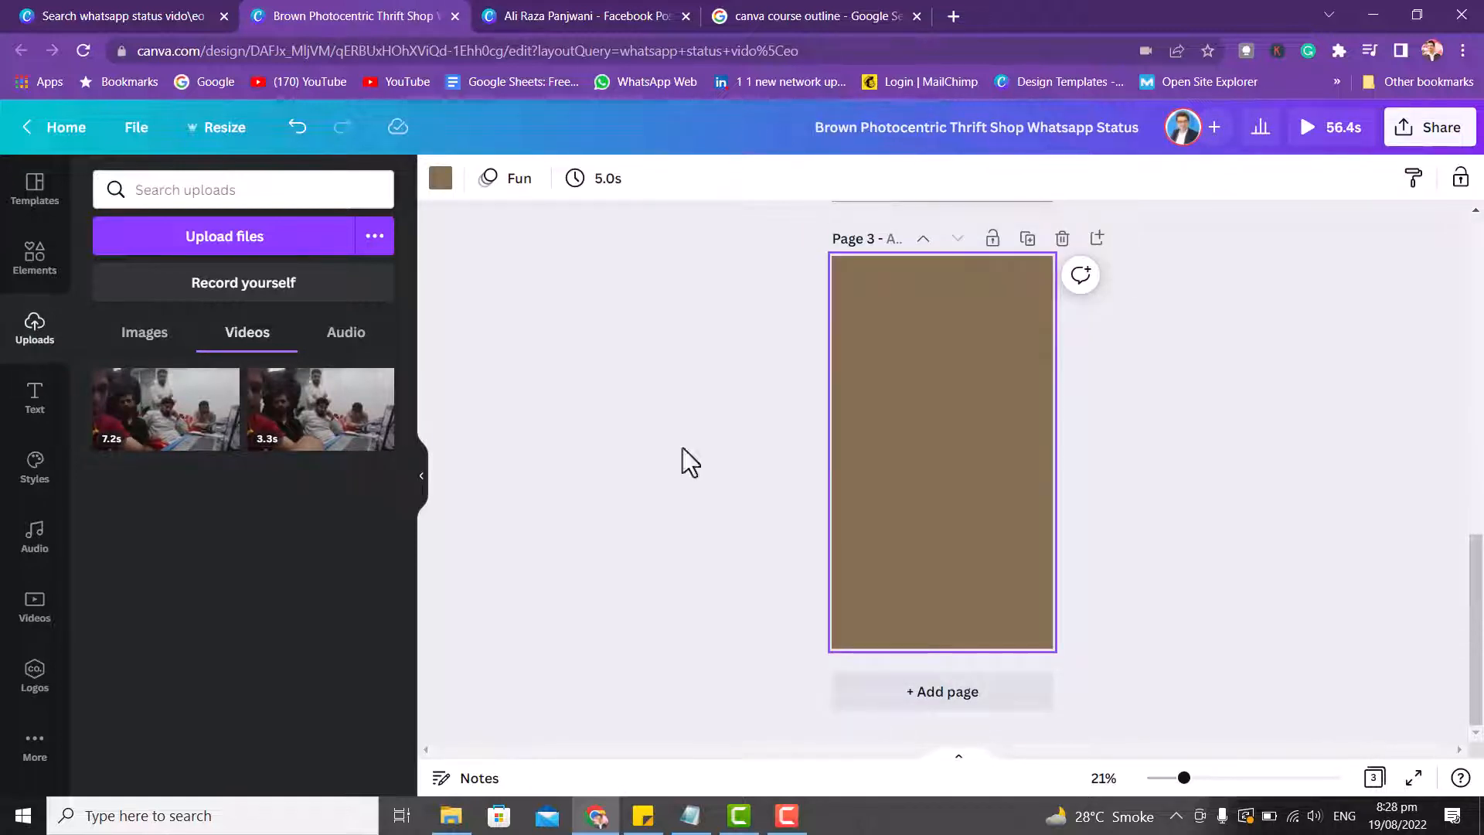
pyautogui.click(304, 446)
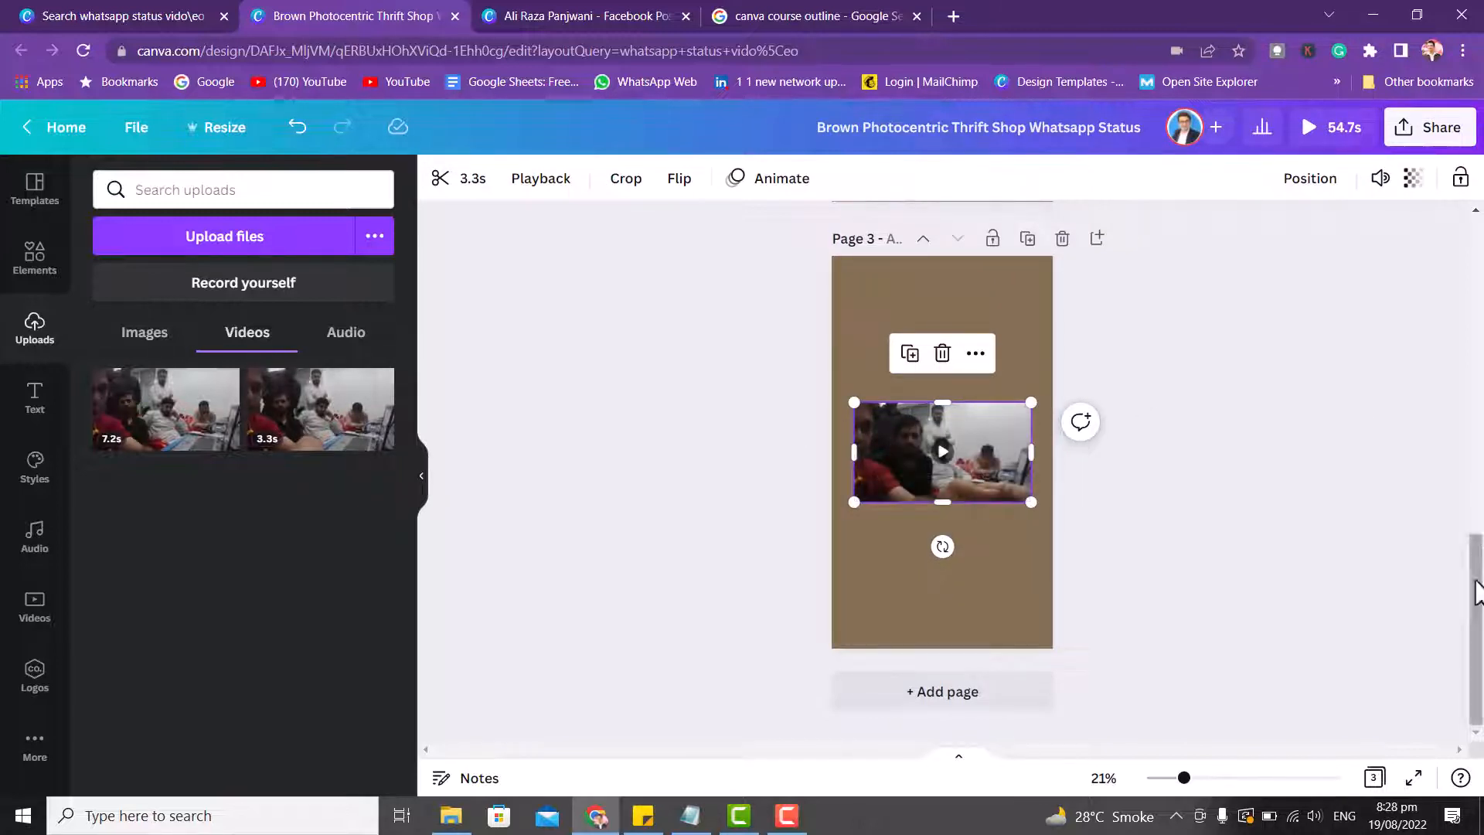
pyautogui.moveTo(1472, 646); pyautogui.dragTo(1472, 409)
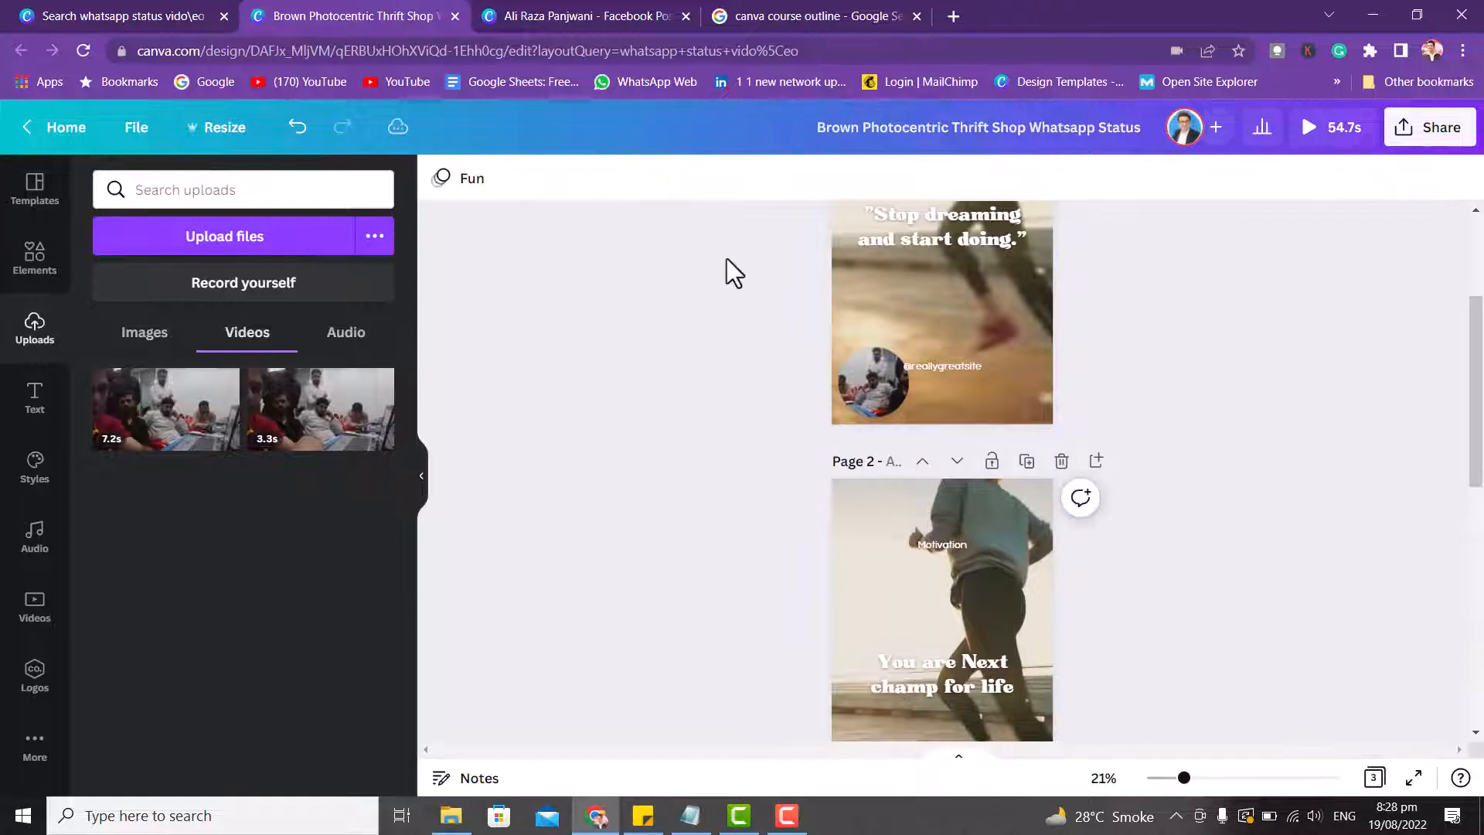
pyautogui.click(883, 396)
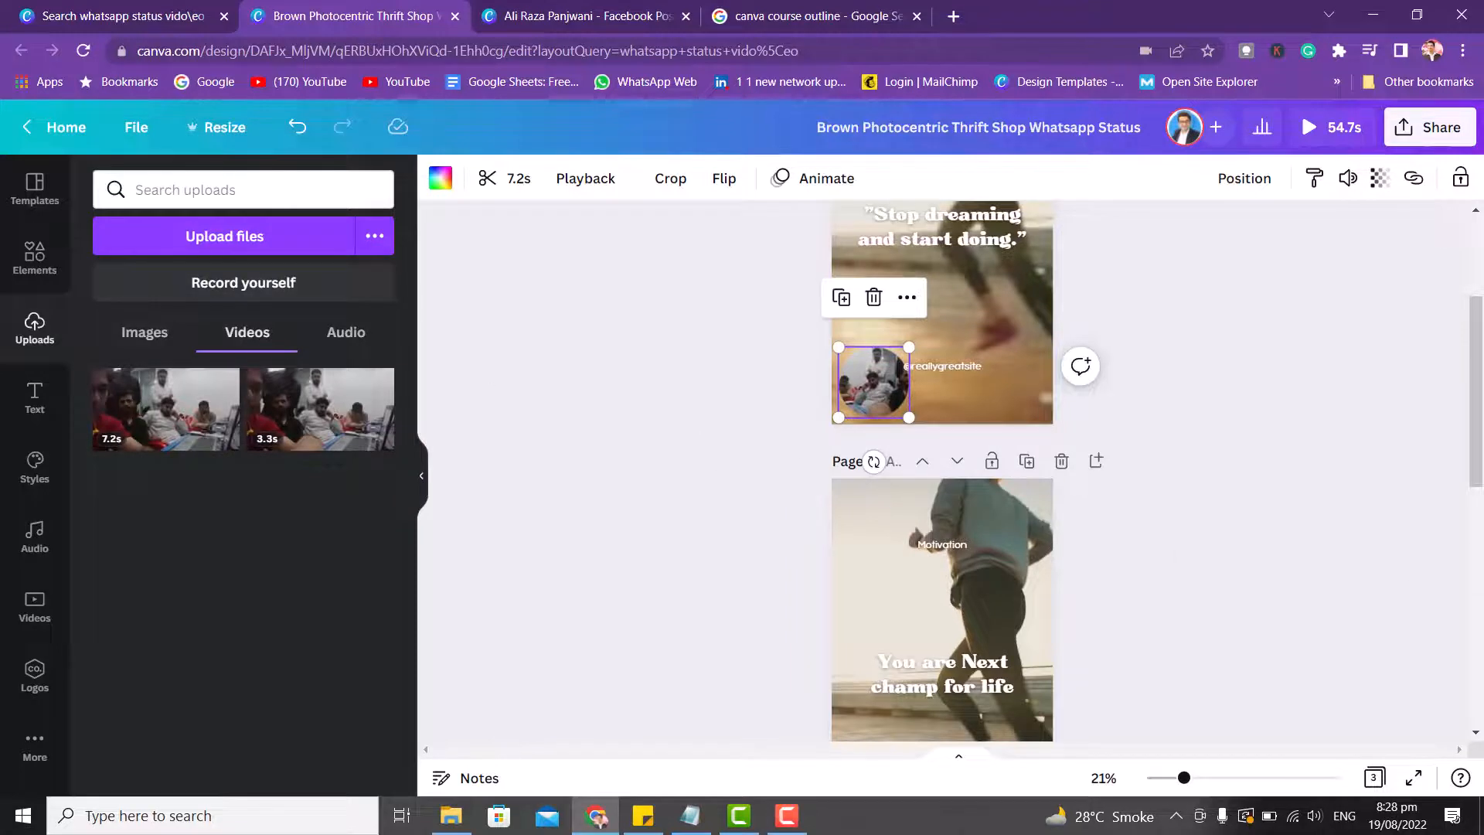
pyautogui.moveTo(1476, 495); pyautogui.dragTo(1451, 706)
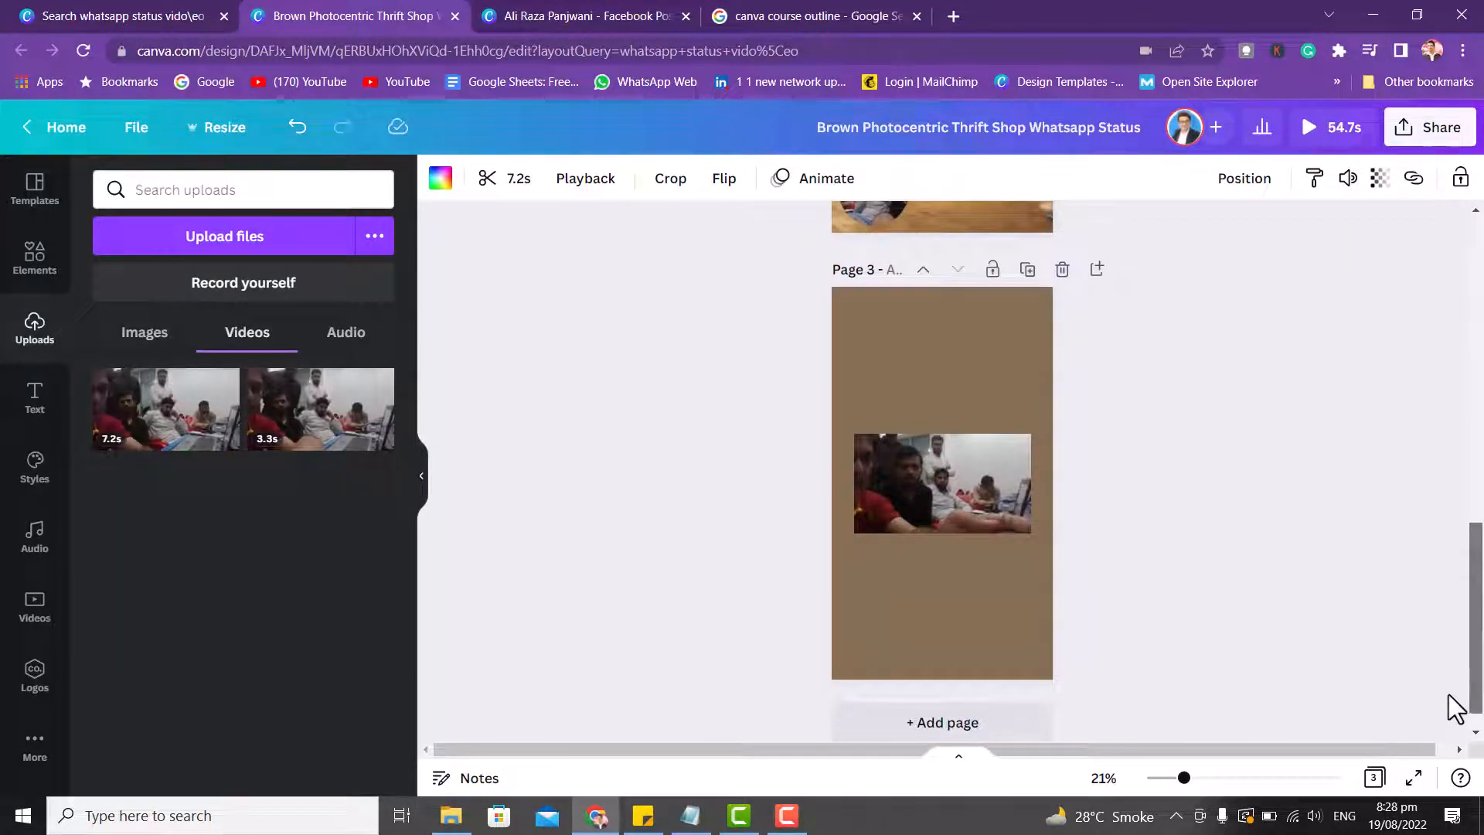
pyautogui.click(898, 520)
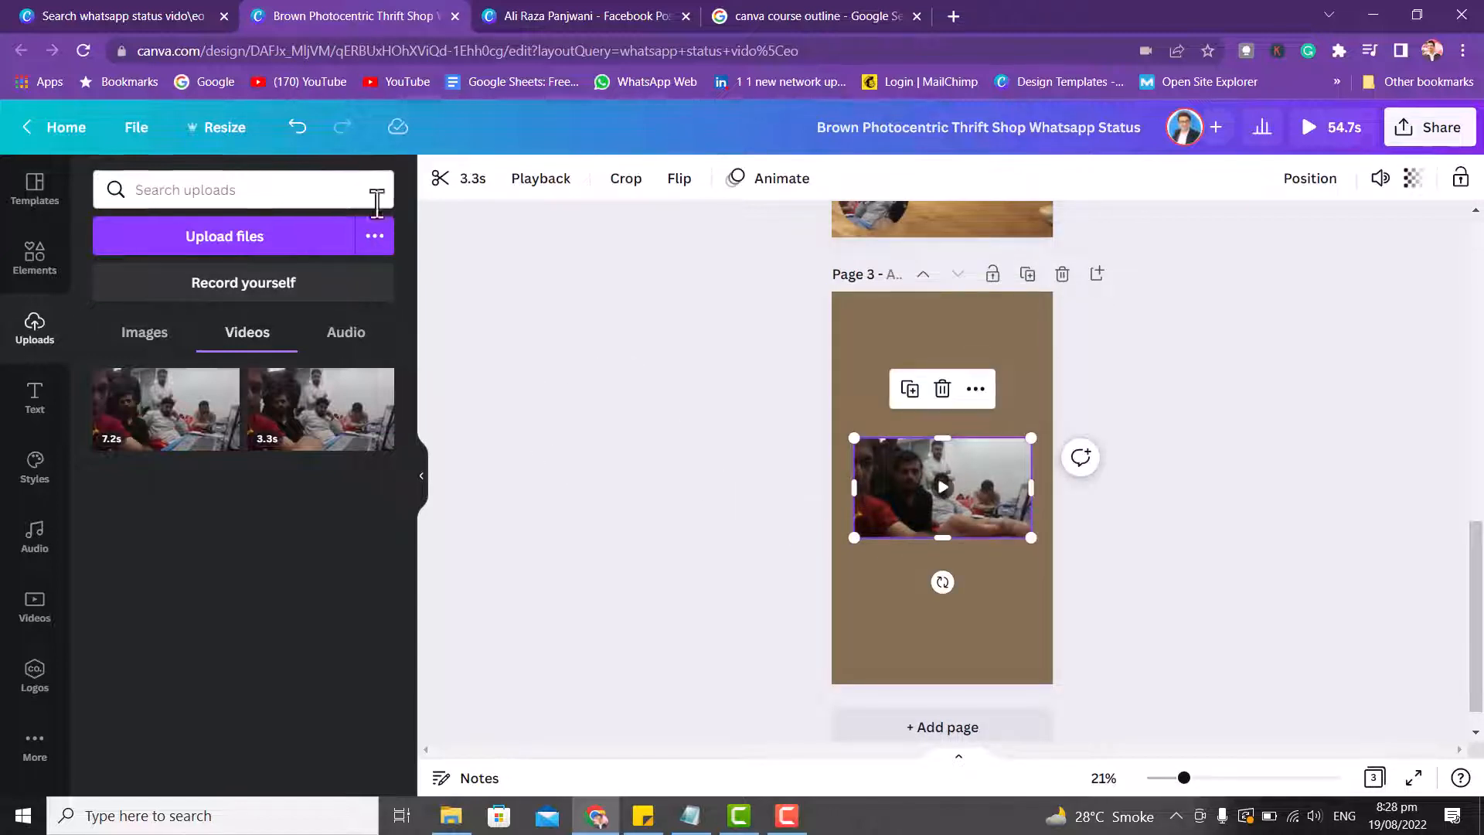
pyautogui.click(374, 236)
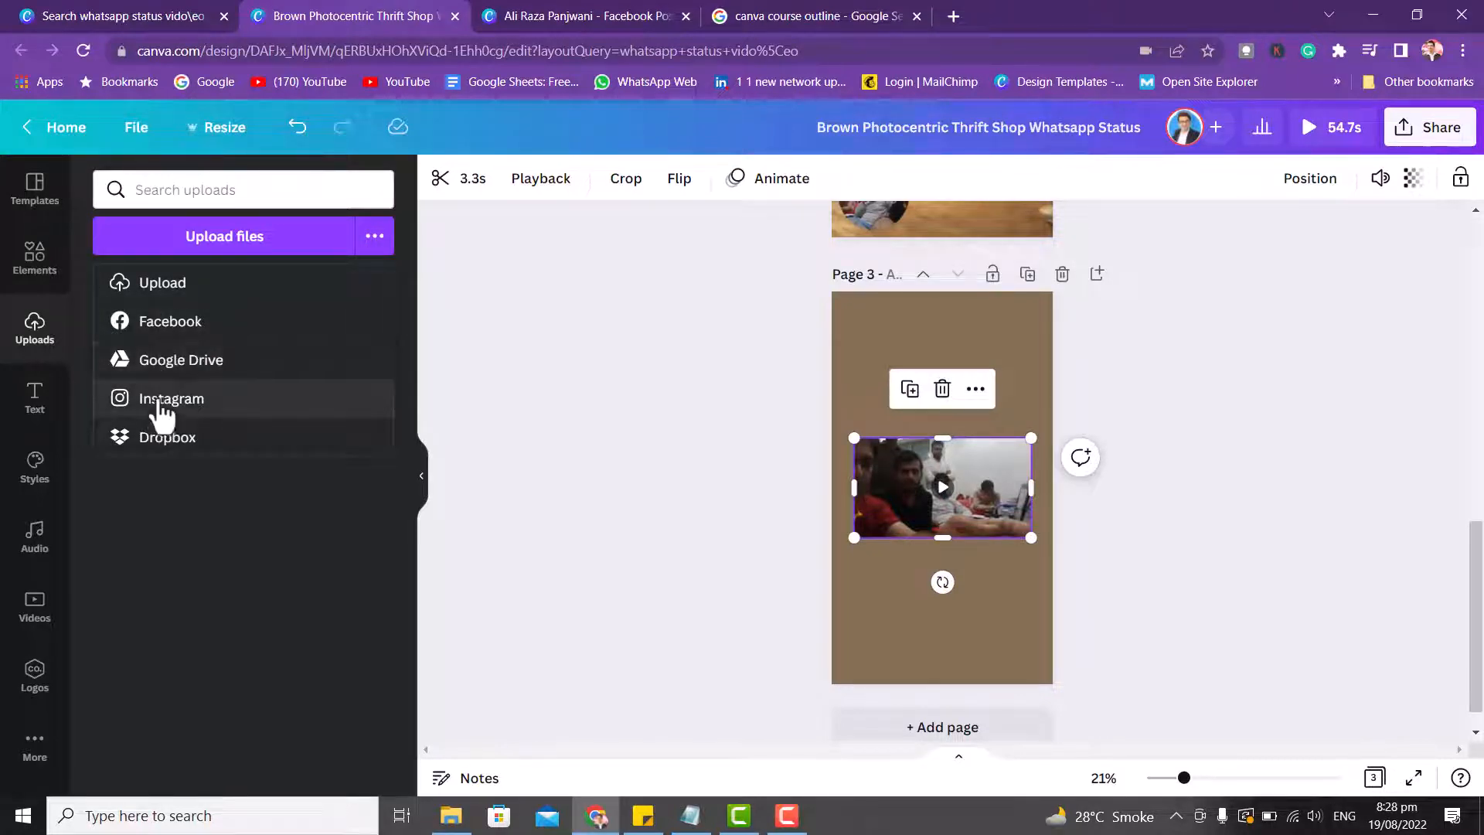
pyautogui.click(173, 292)
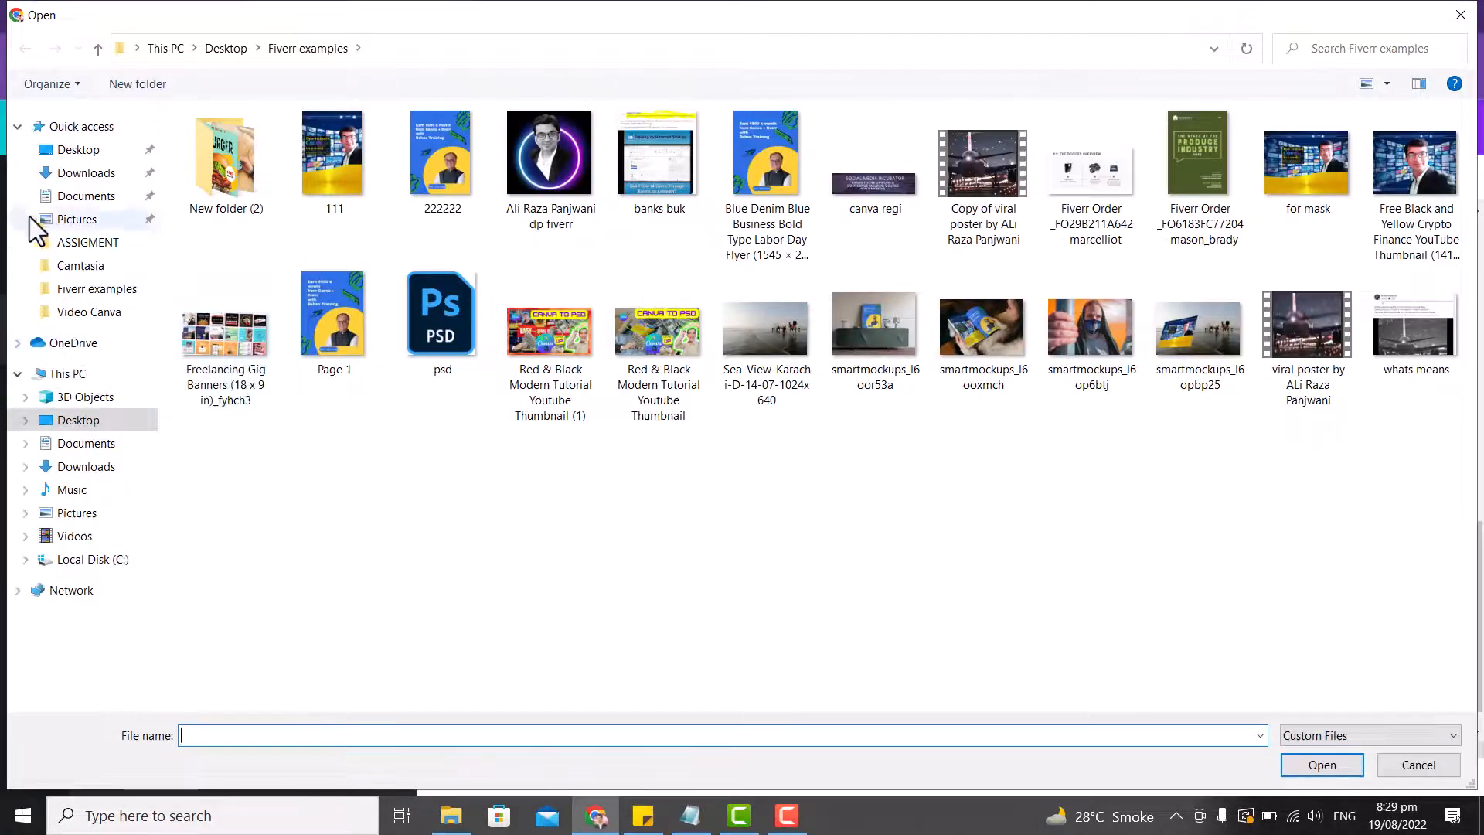
pyautogui.click(75, 180)
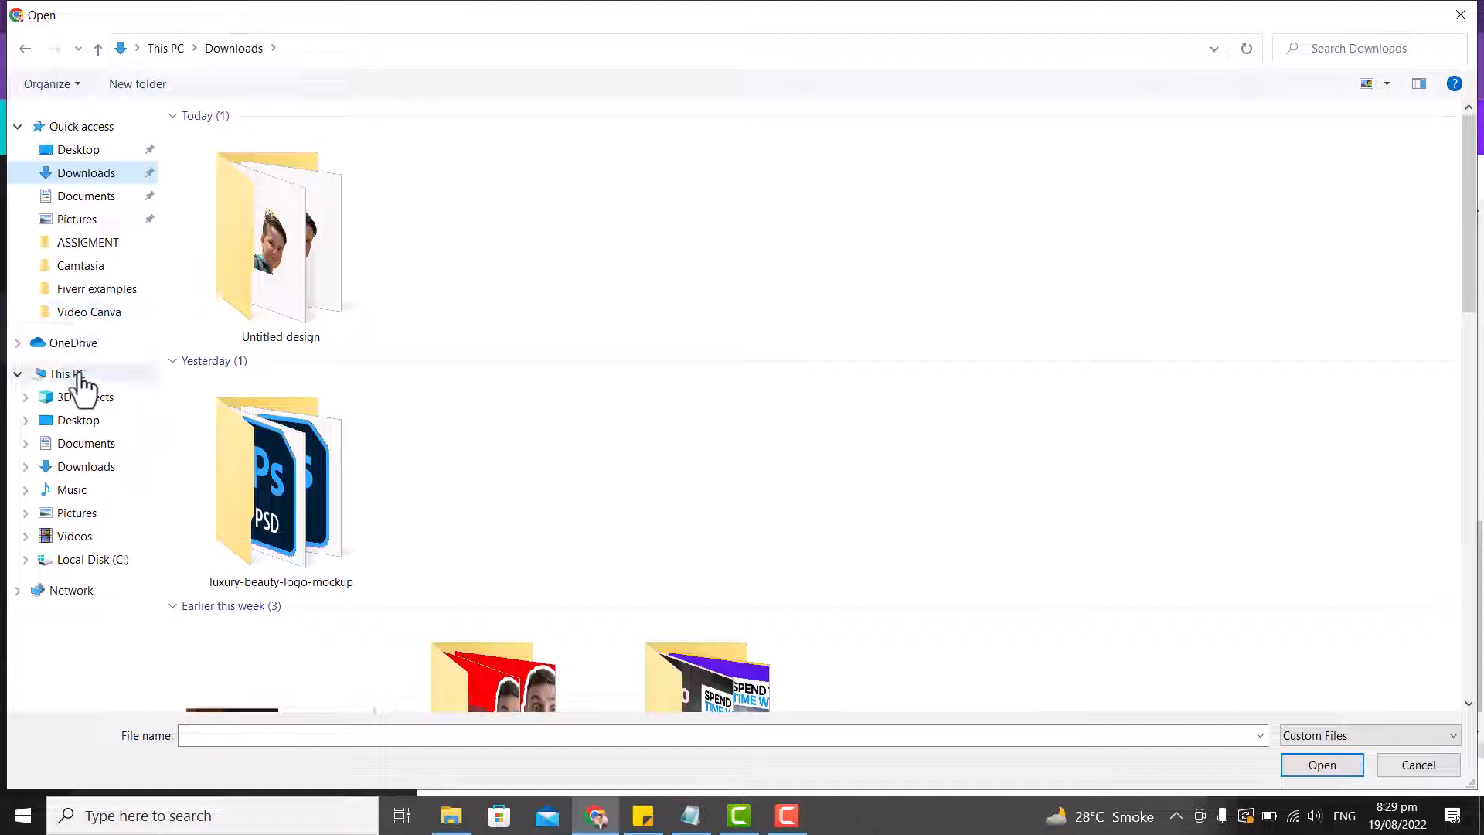
pyautogui.click(72, 489)
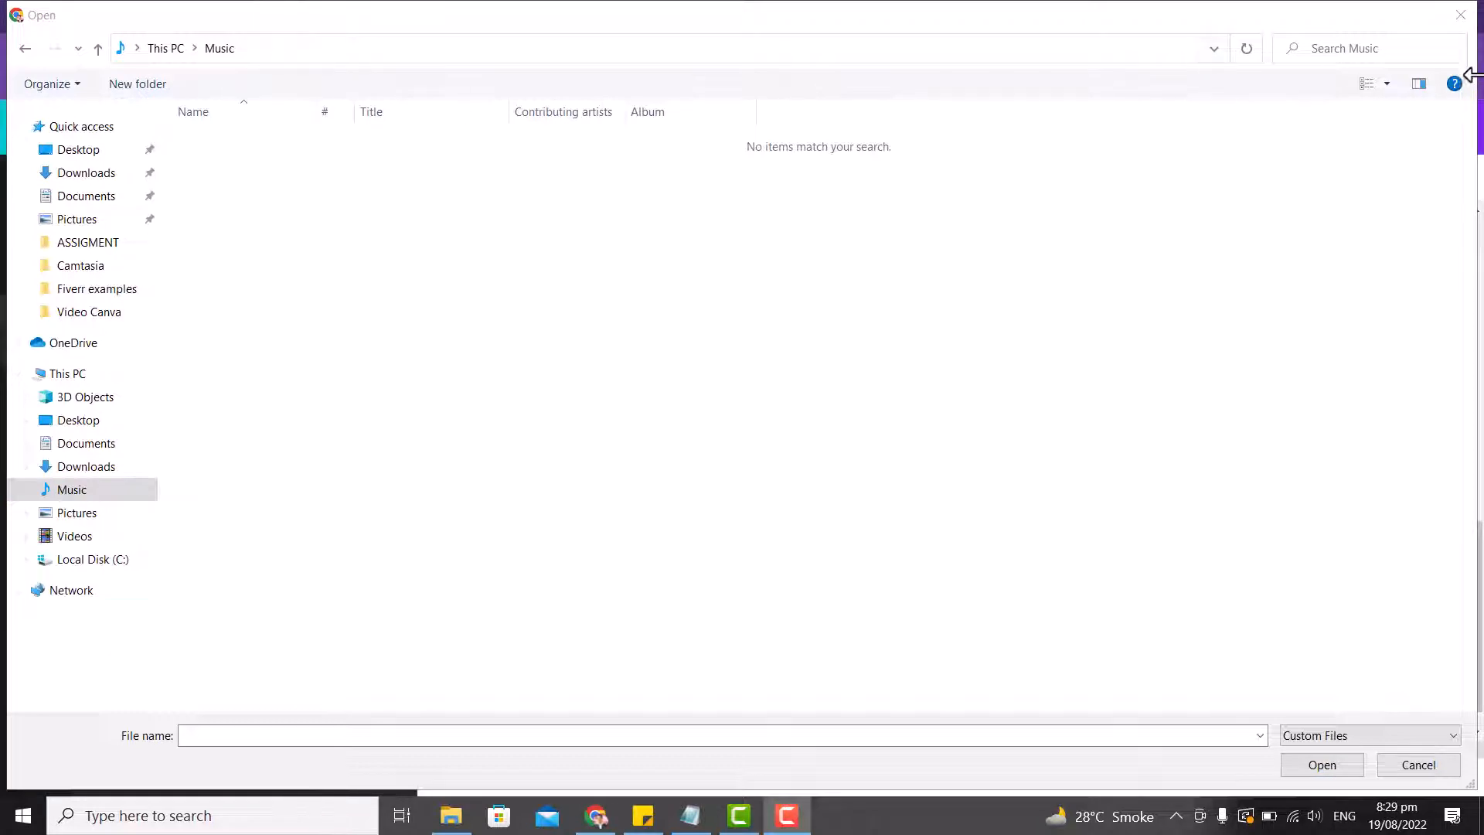
pyautogui.click(1403, 762)
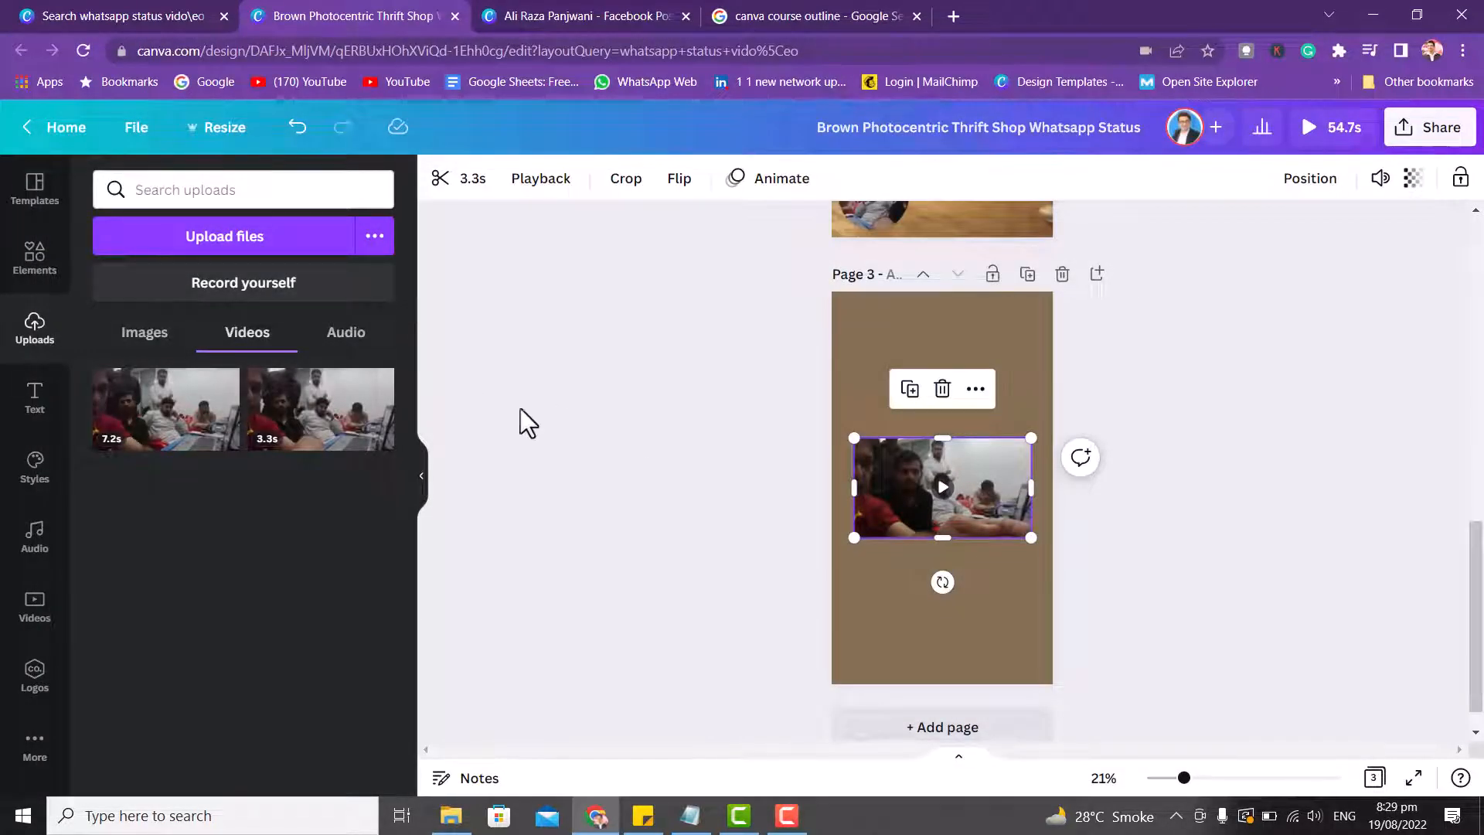
# Show the uploaded audio files, then try narrow rectangle and rounded square webcam shapes in Record yourself.
pyautogui.click(351, 339)
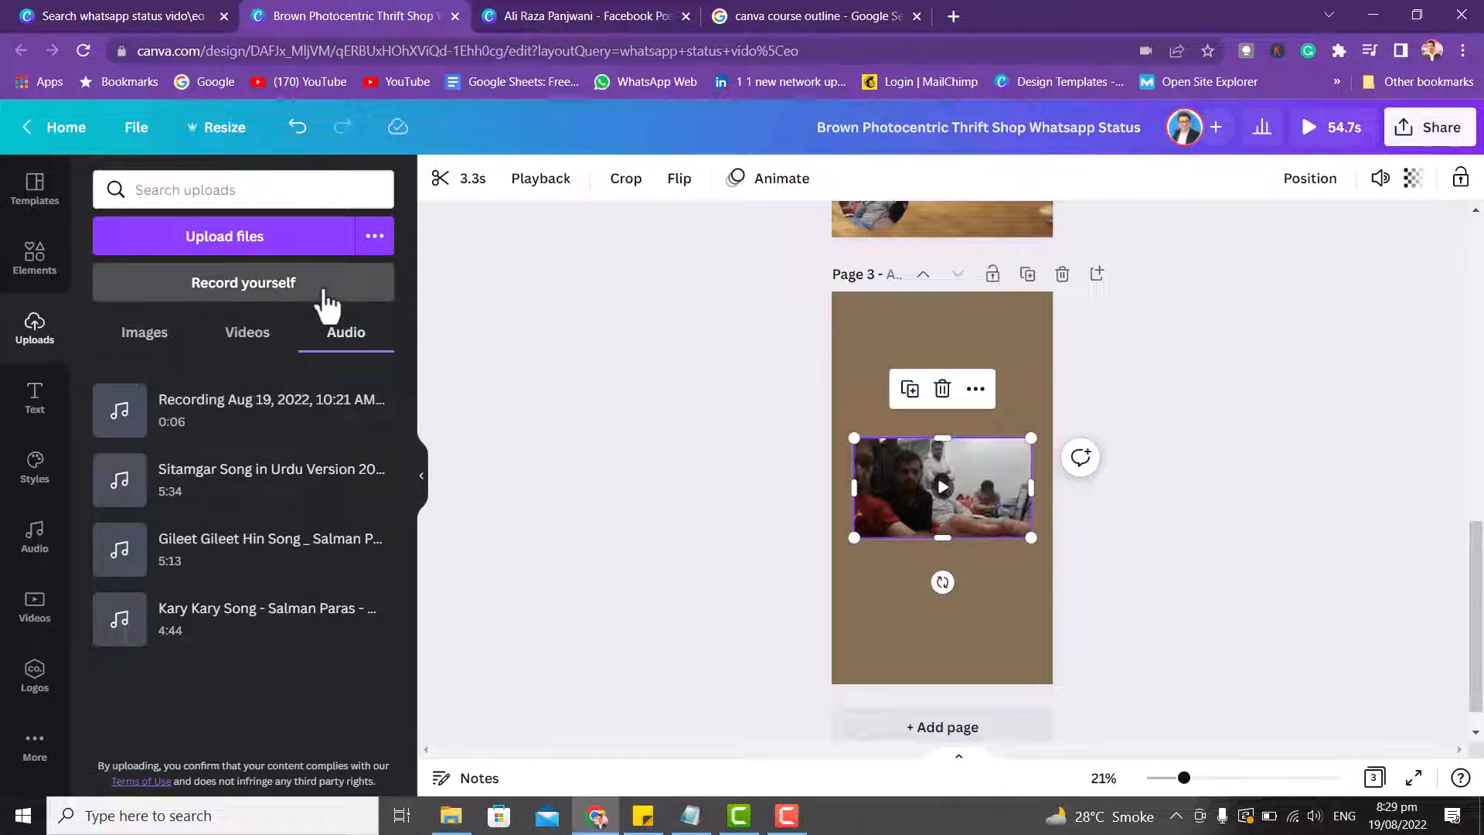
pyautogui.click(326, 305)
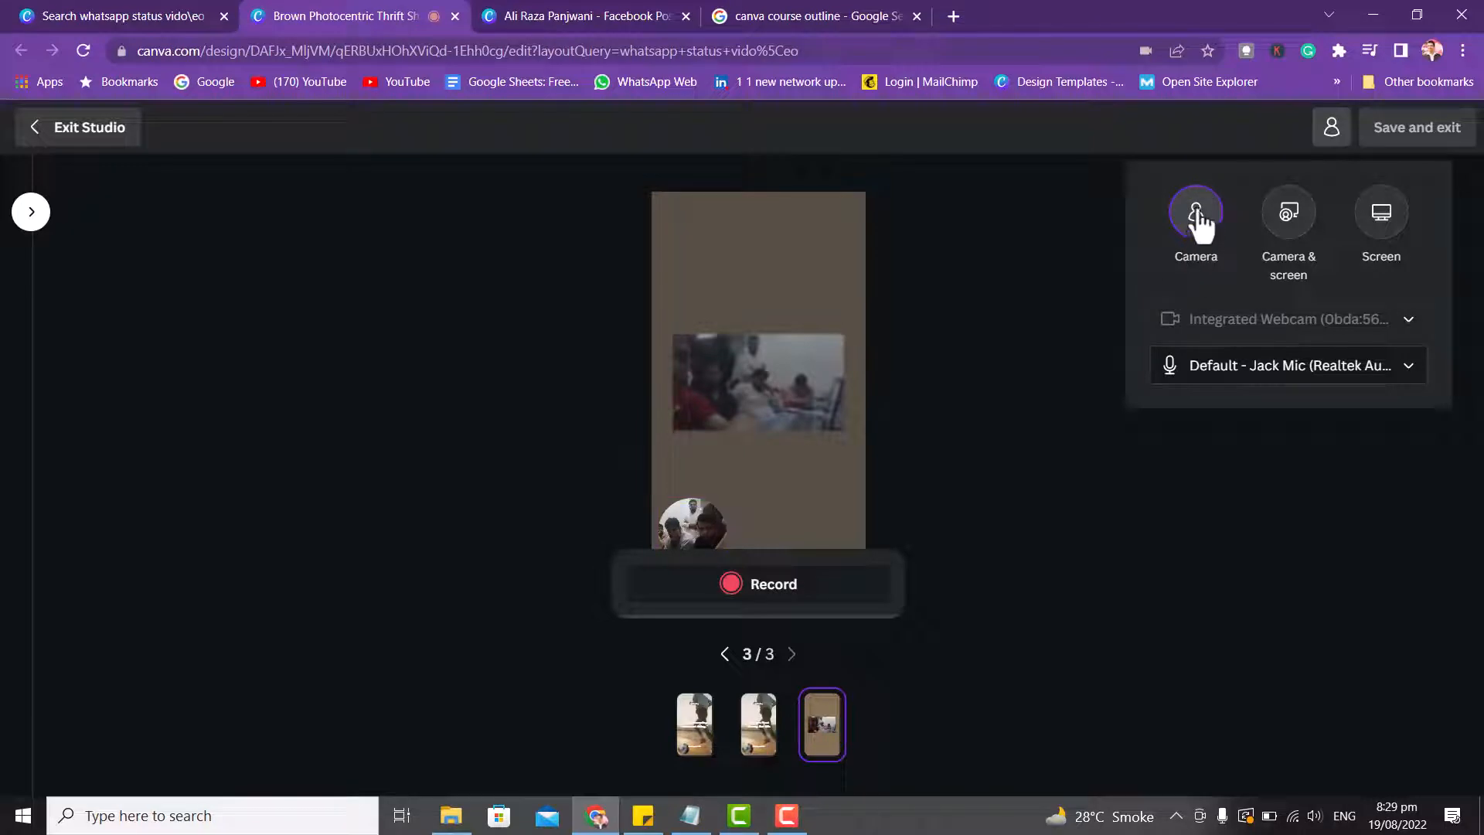
pyautogui.click(690, 540)
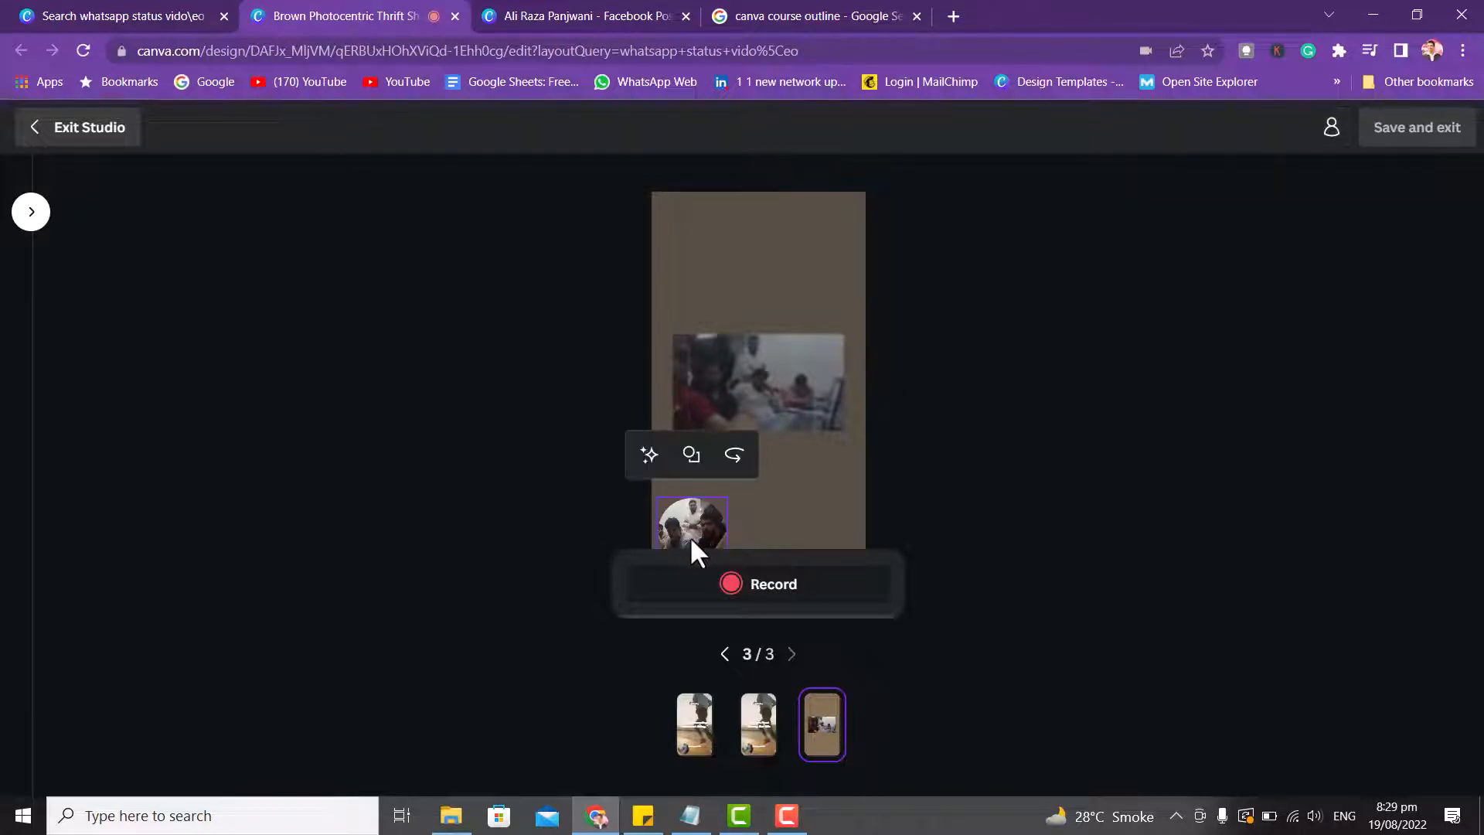
pyautogui.click(692, 460)
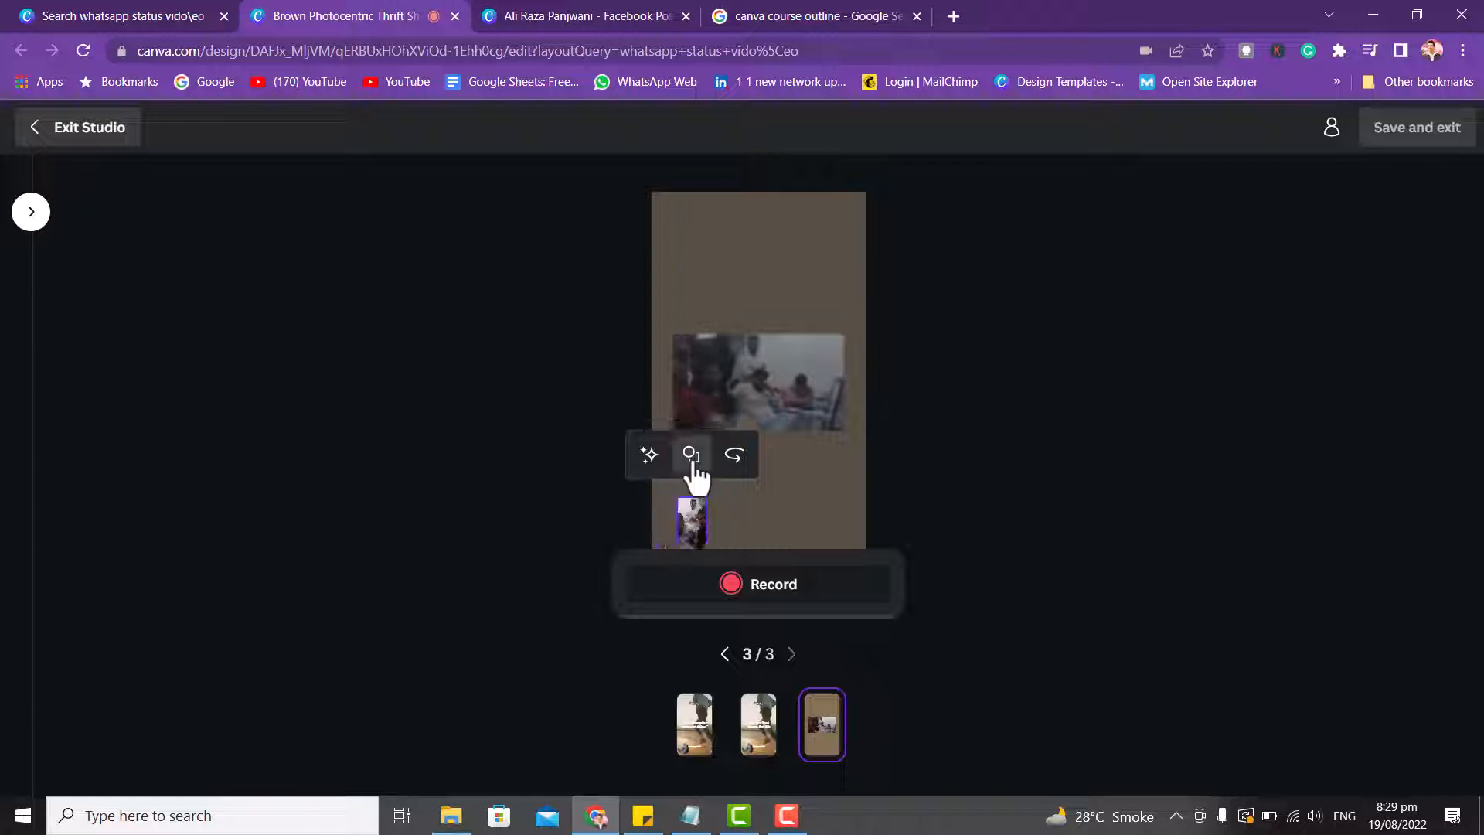
pyautogui.click(692, 460)
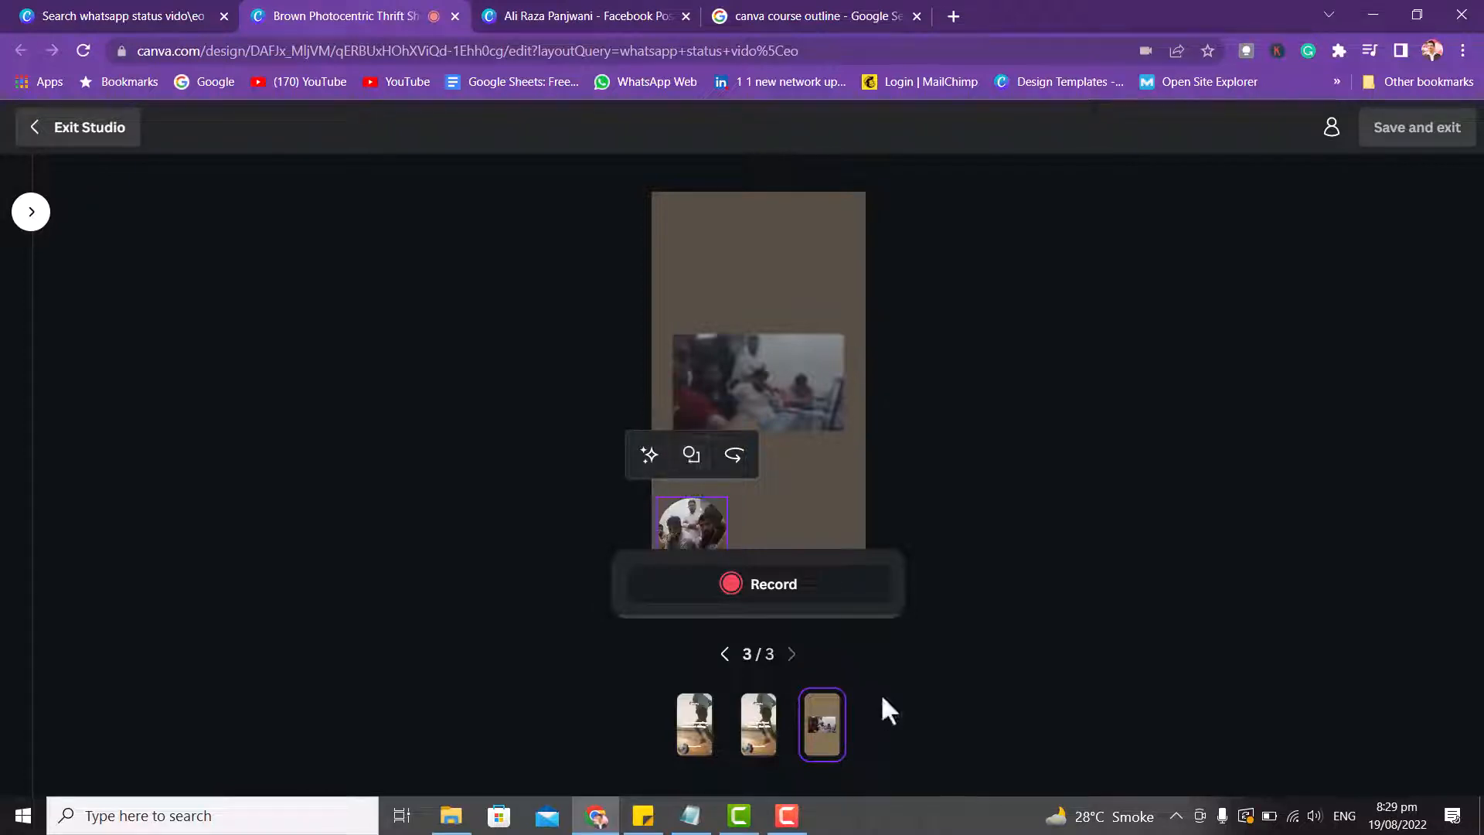
# Browse the webcam bubble's filters and effects, then exit the studio without recording.
pyautogui.click(1210, 359)
pyautogui.click(688, 520)
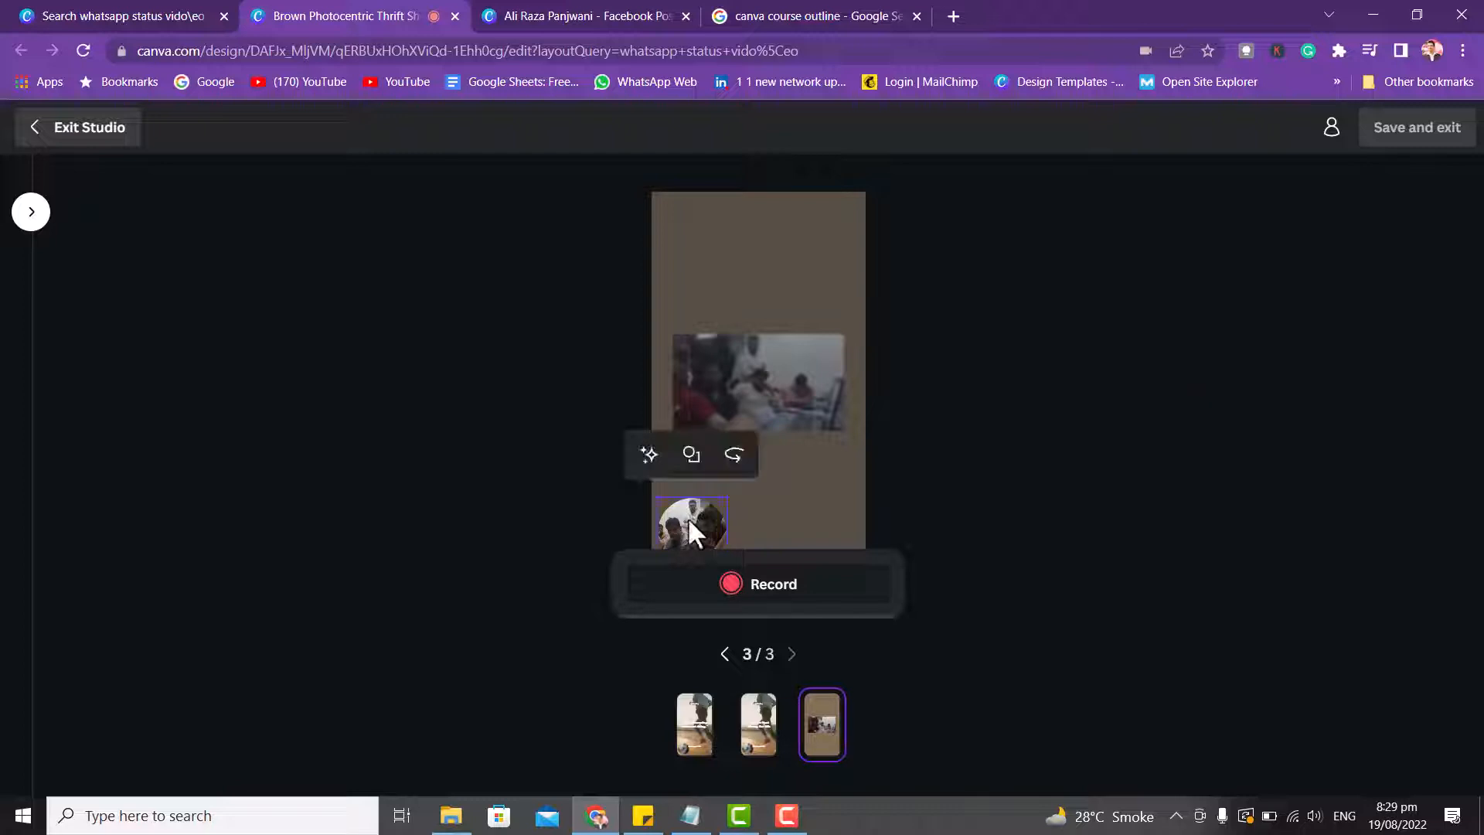
pyautogui.click(648, 458)
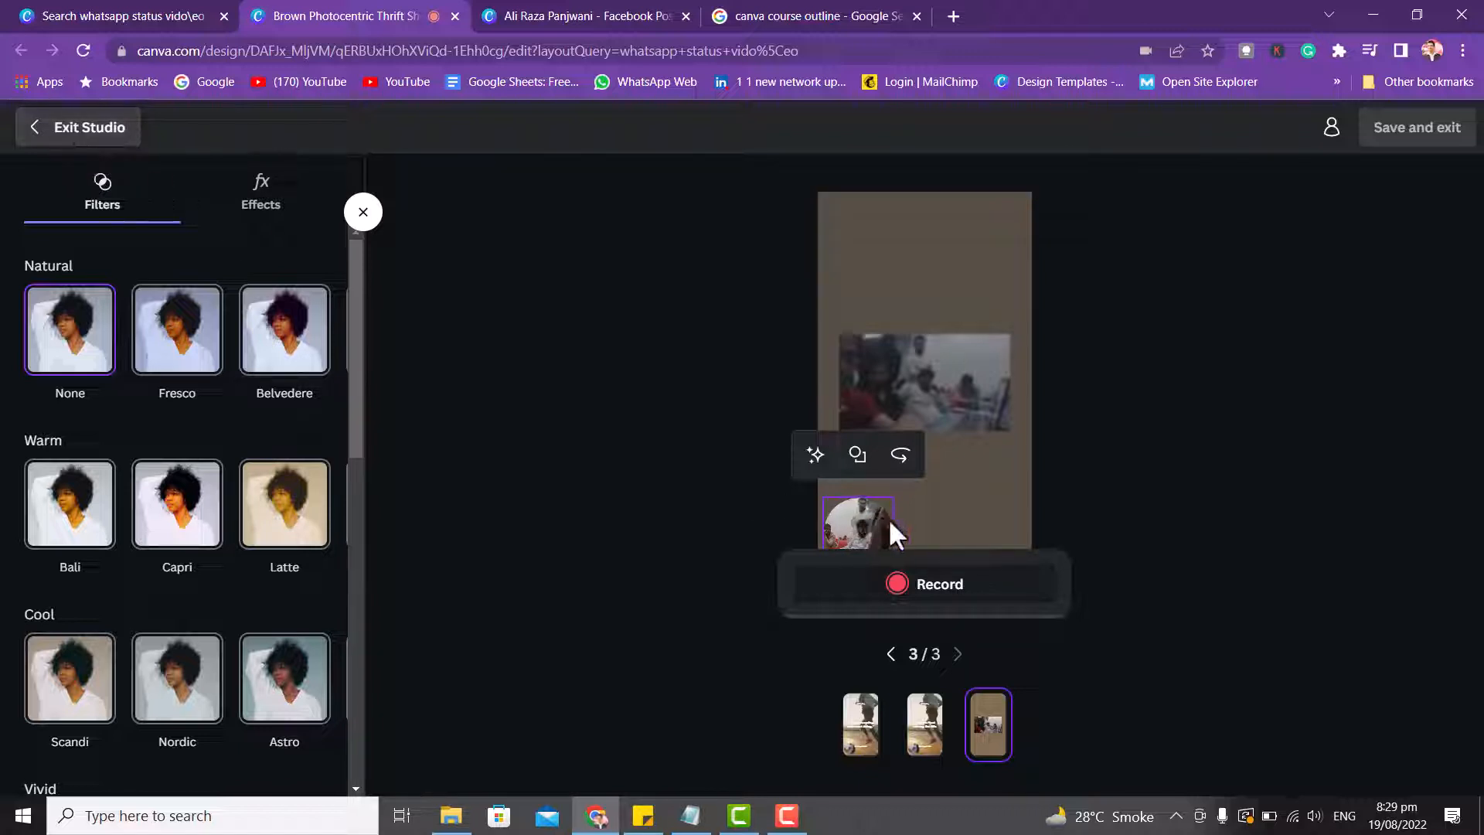
pyautogui.click(248, 205)
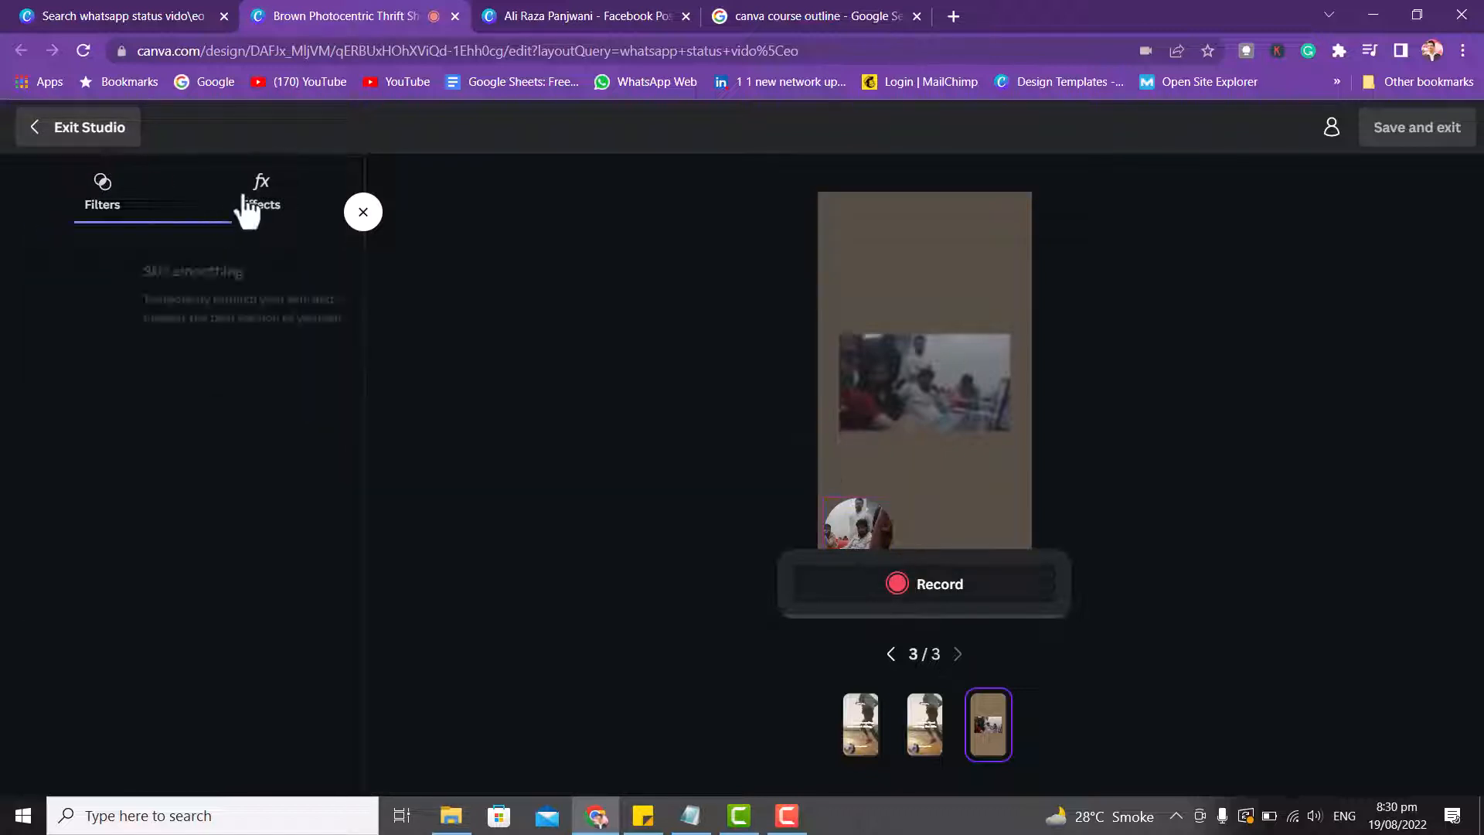
pyautogui.click(60, 130)
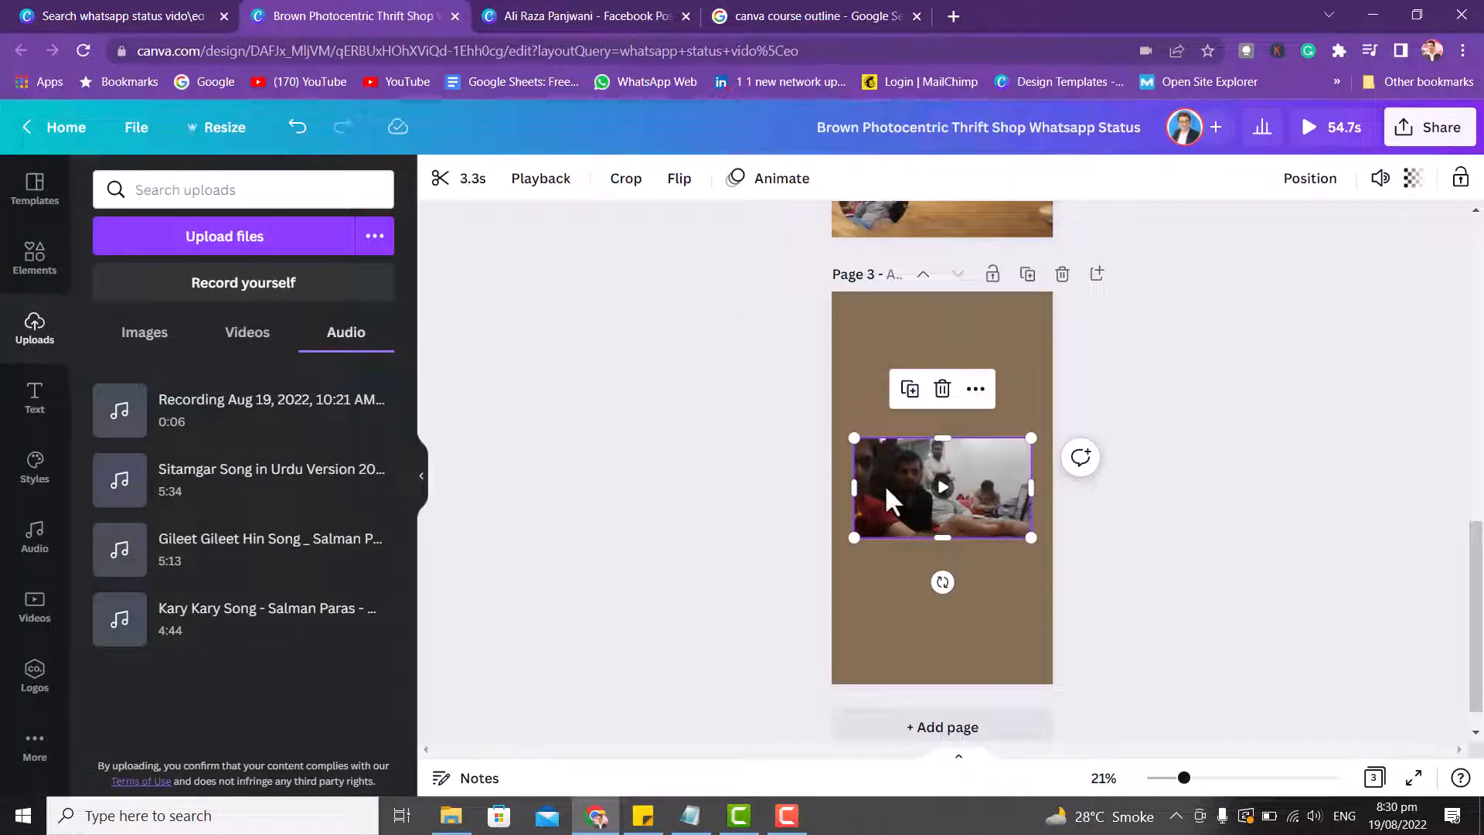
pyautogui.click(347, 310)
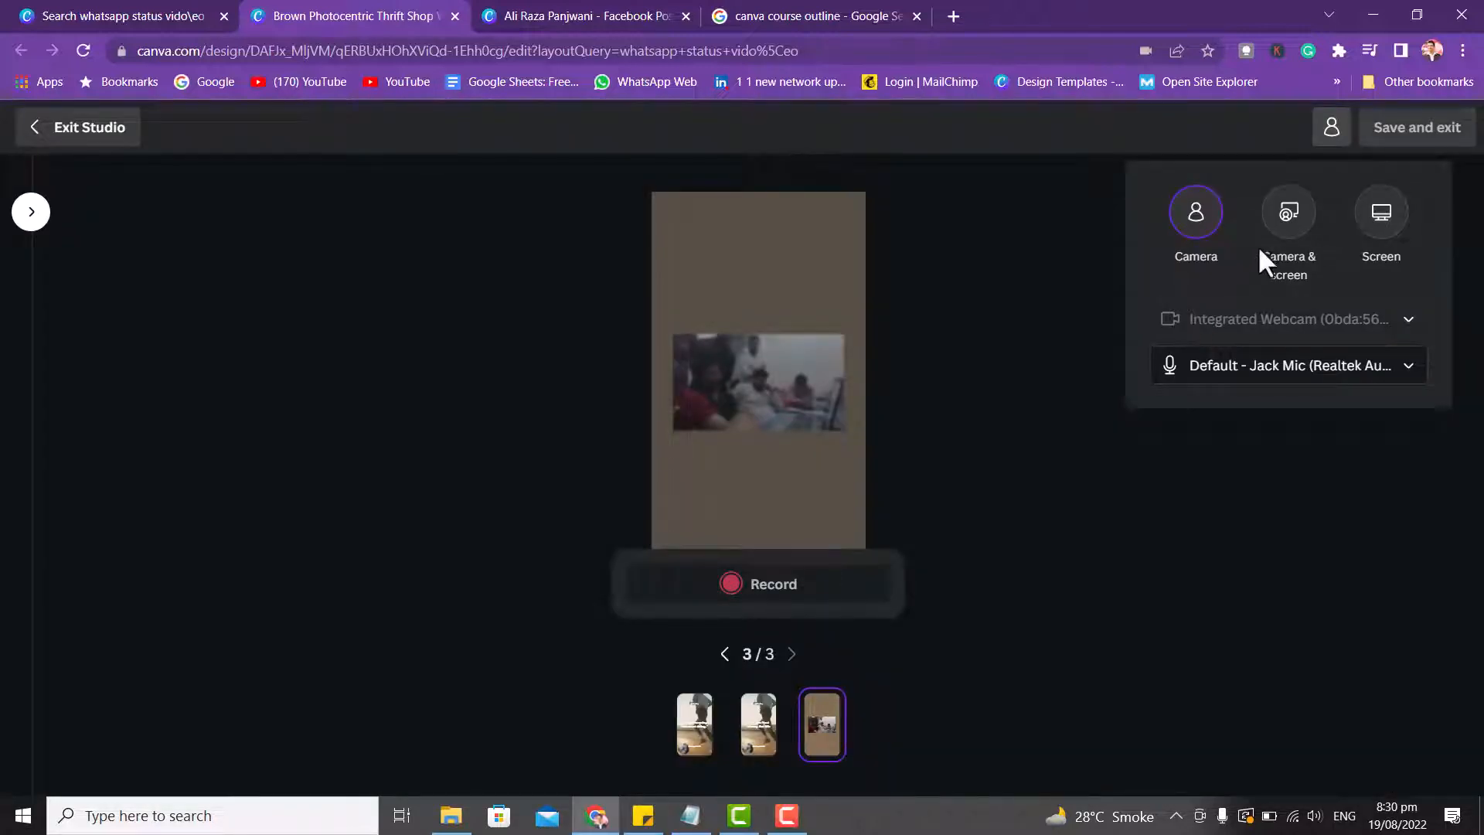
pyautogui.click(1288, 220)
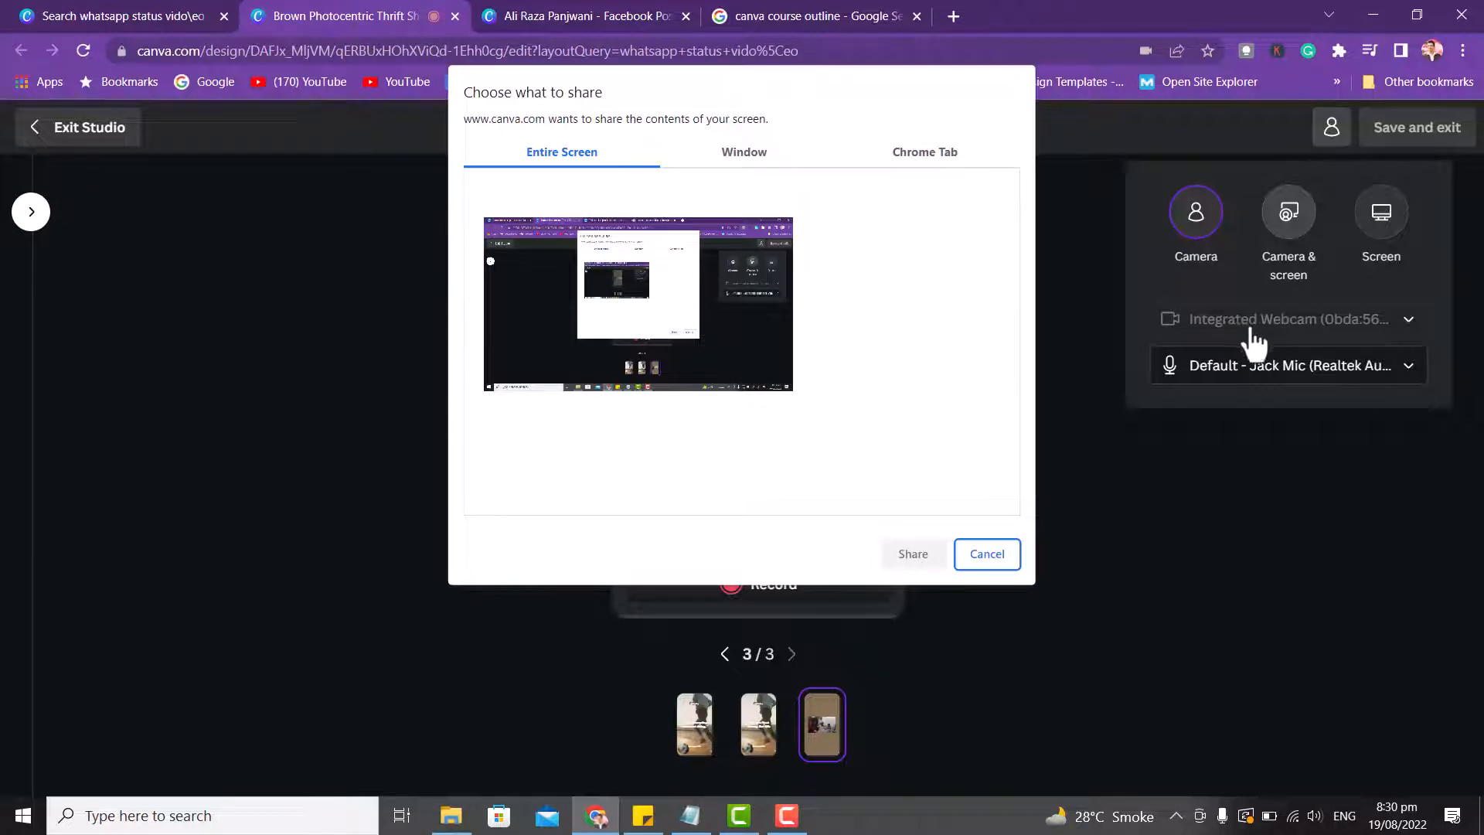
pyautogui.click(970, 567)
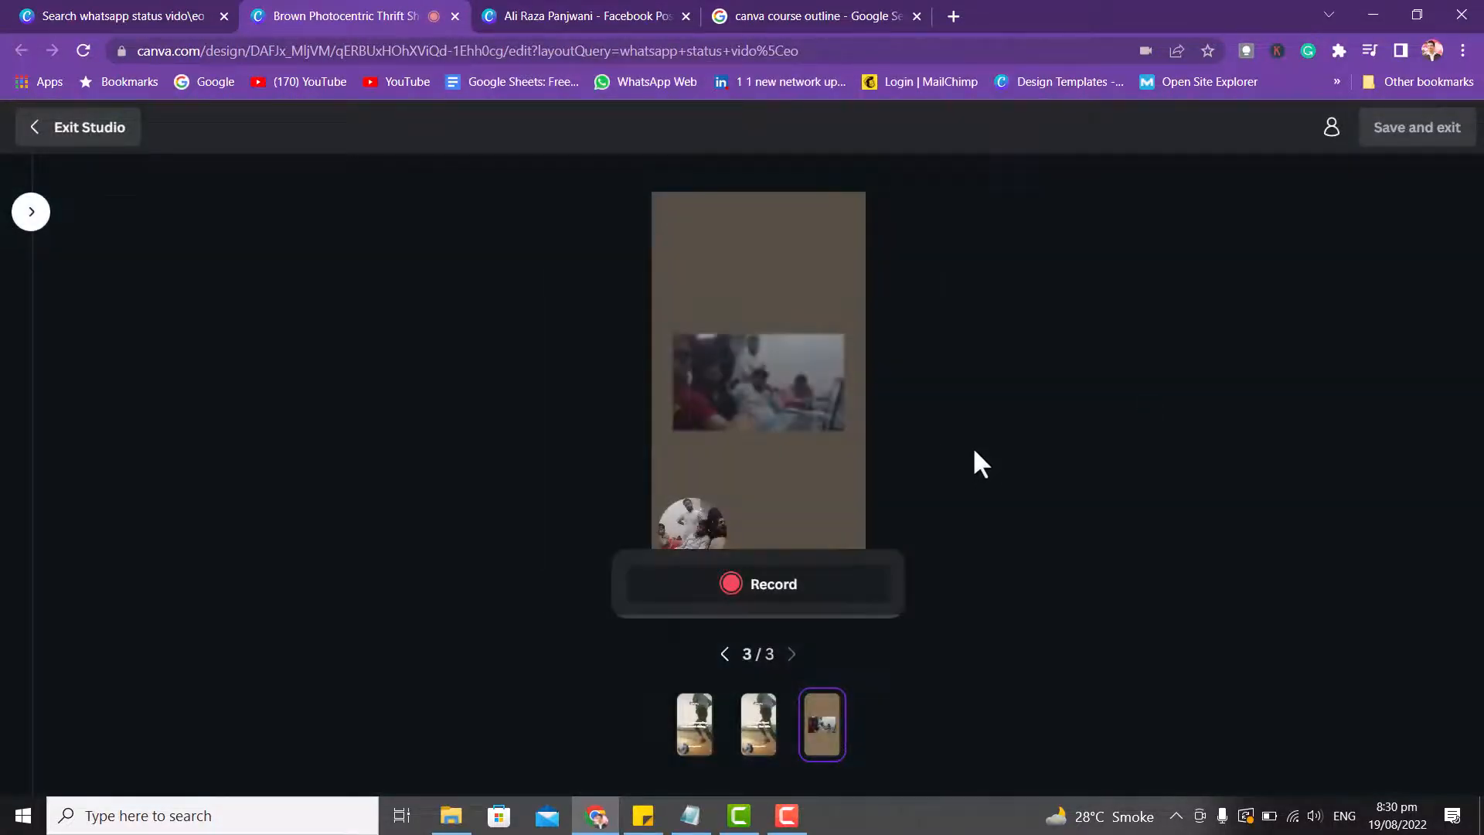
pyautogui.click(56, 133)
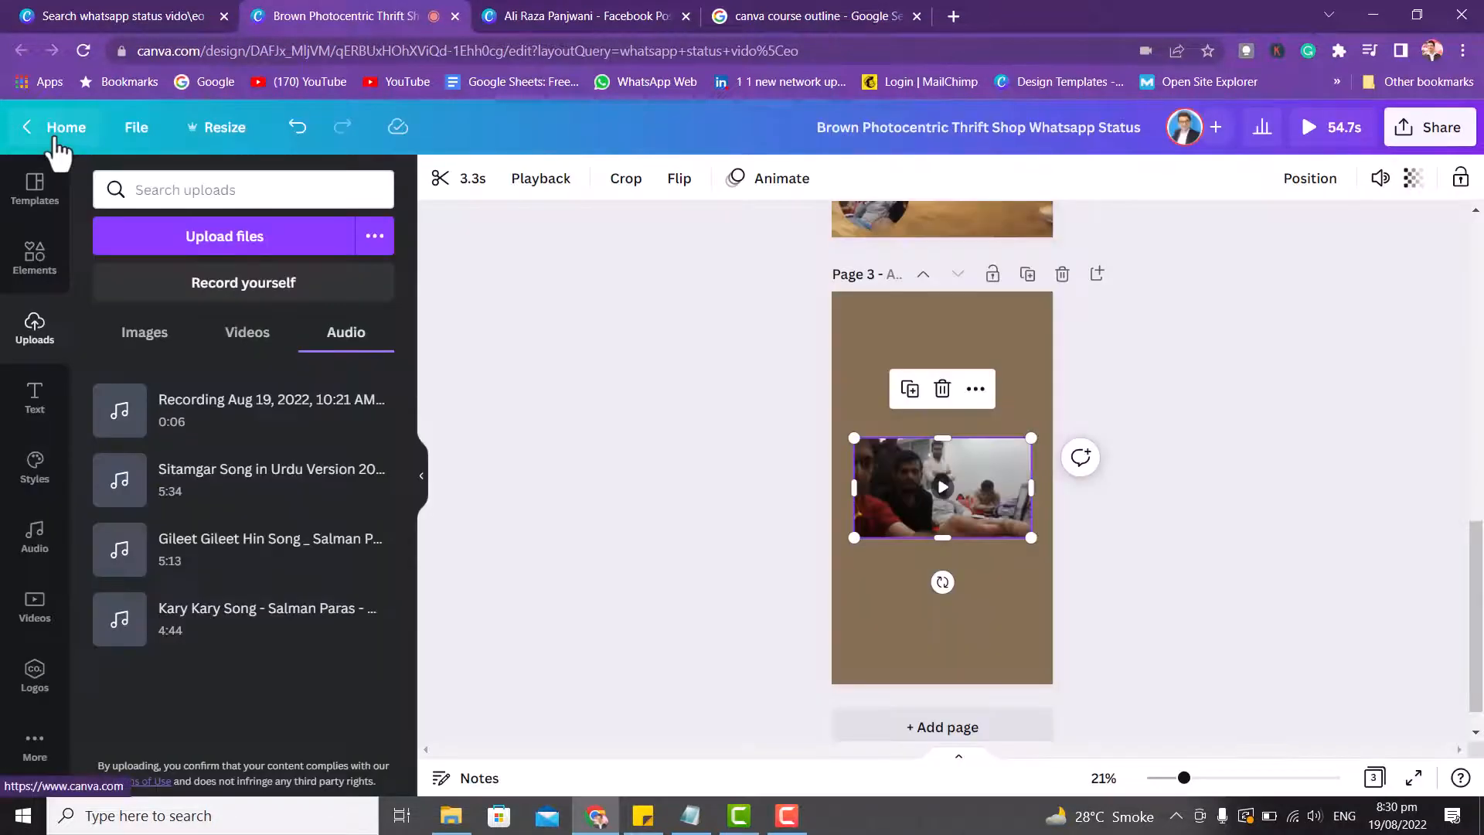
pyautogui.click(299, 285)
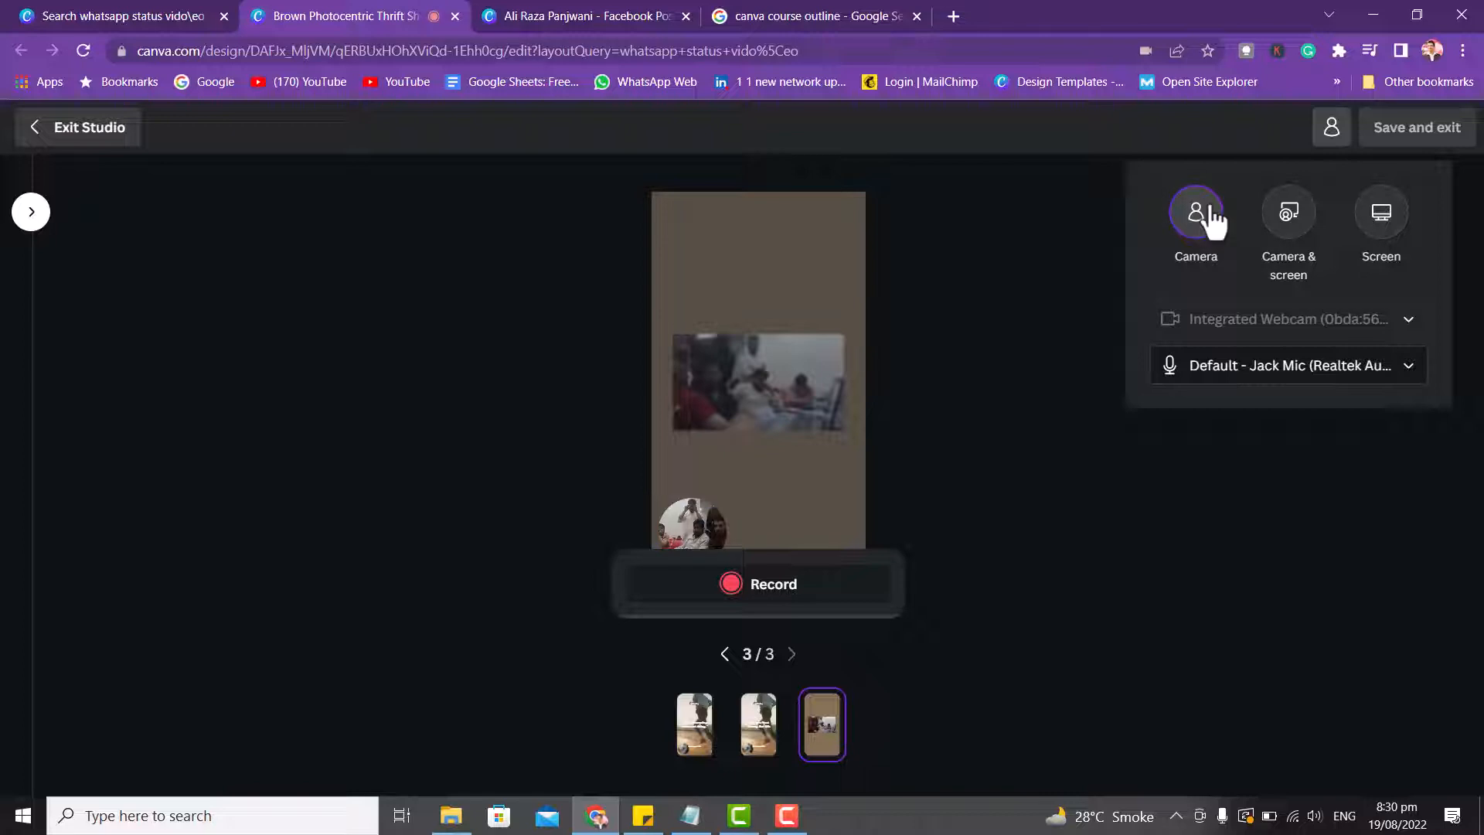
pyautogui.click(1217, 374)
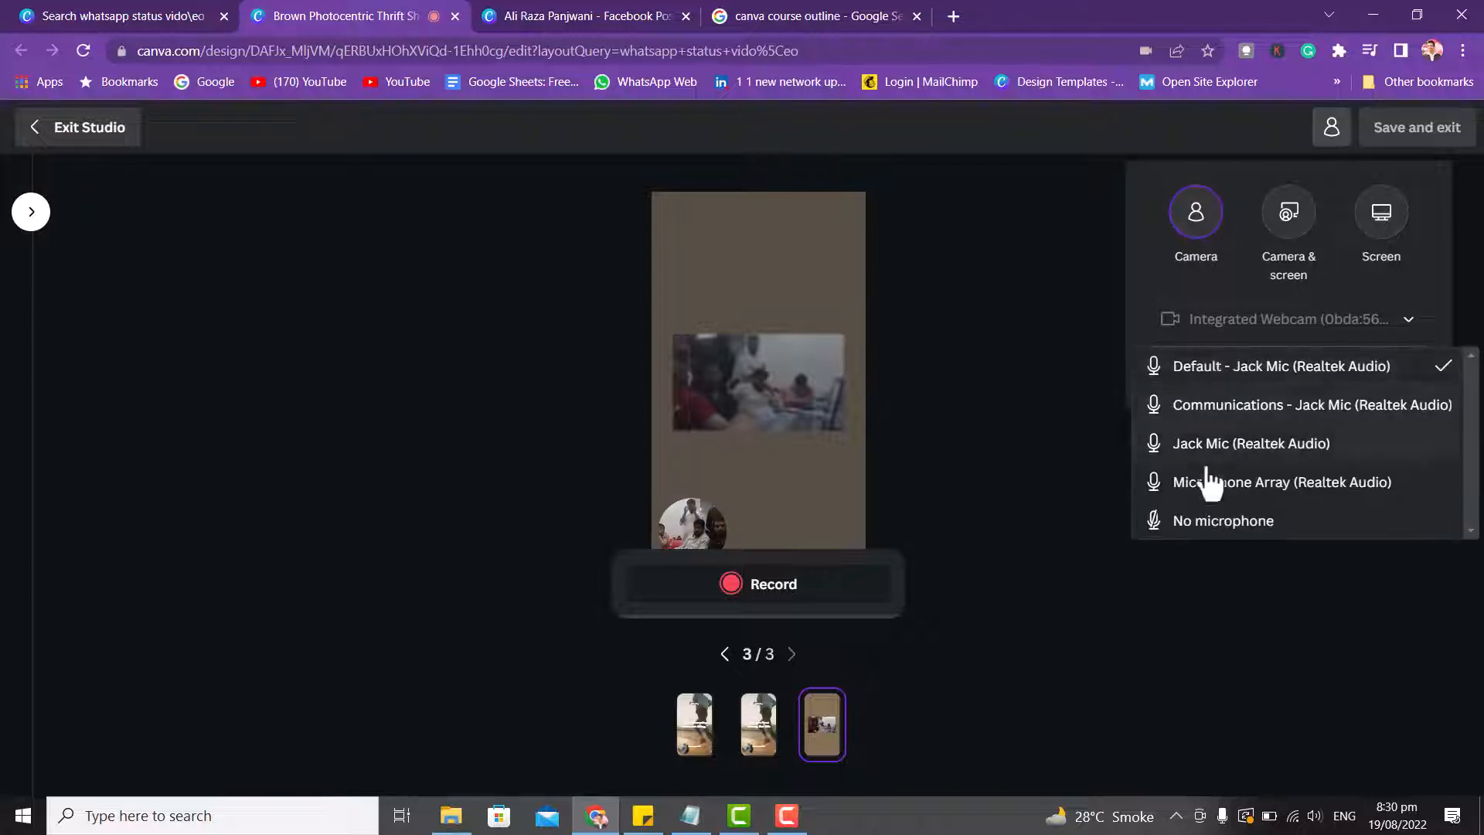
pyautogui.click(1197, 323)
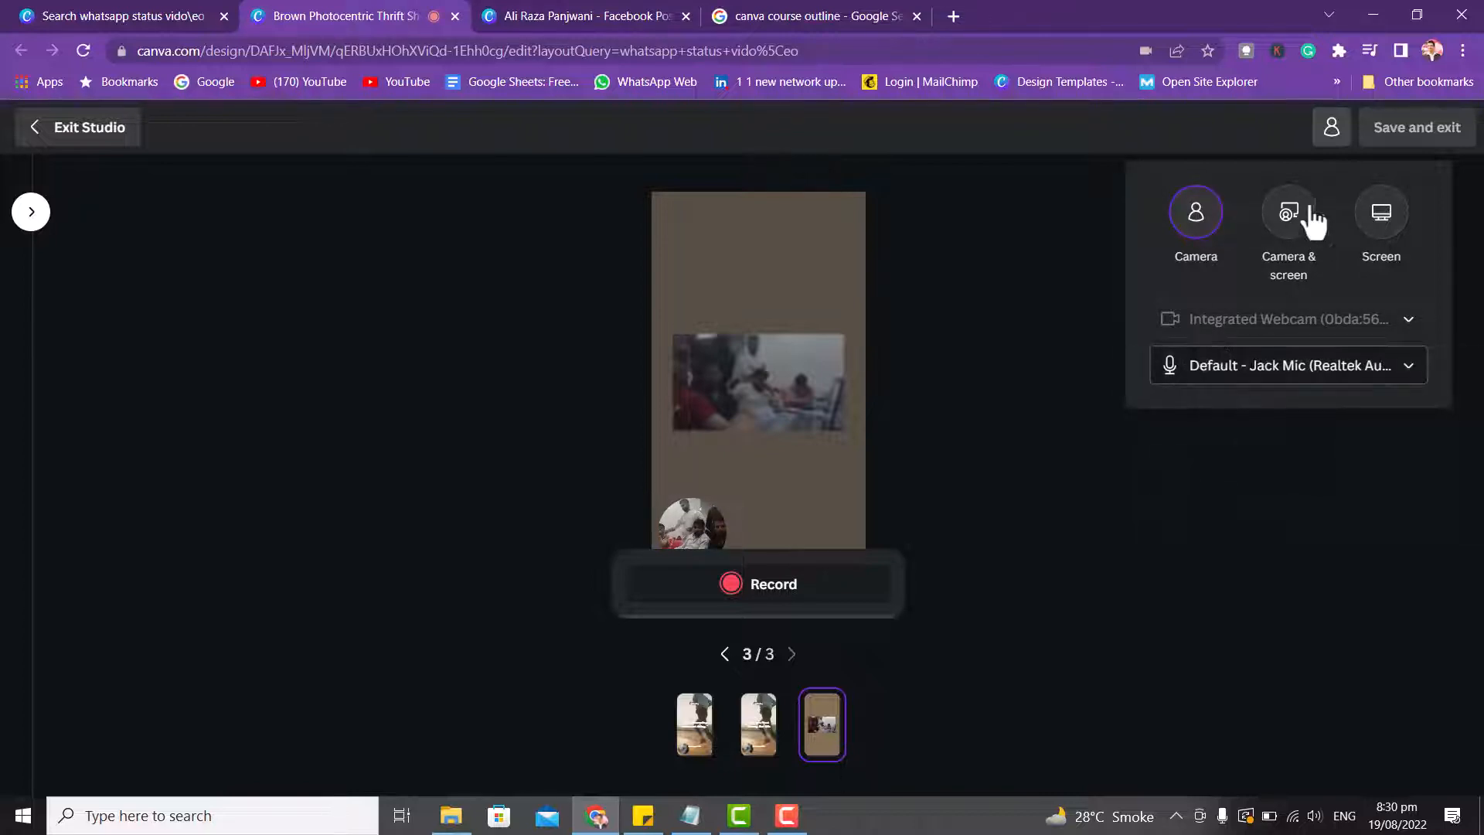
pyautogui.click(1284, 226)
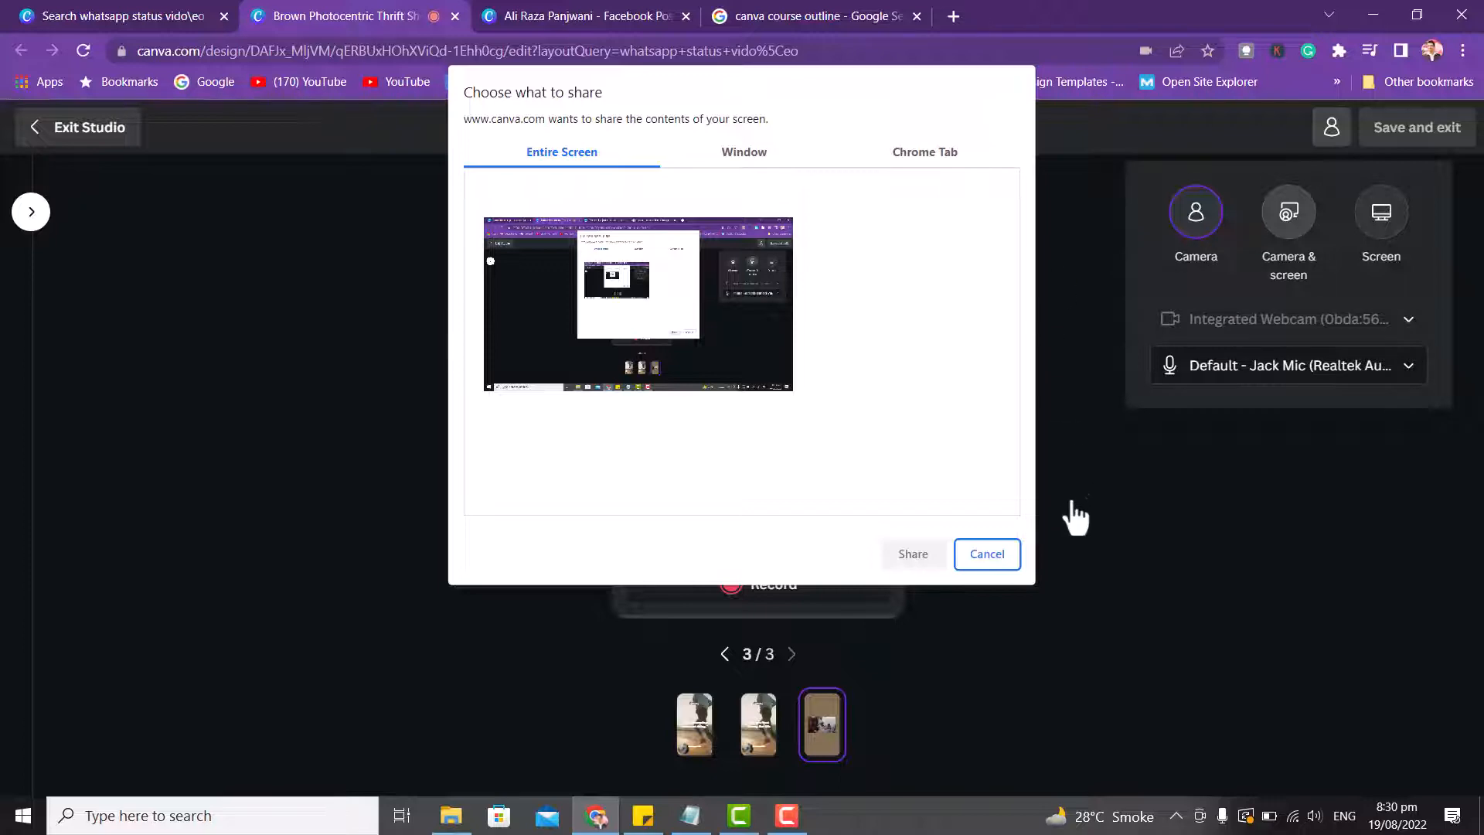
pyautogui.click(986, 554)
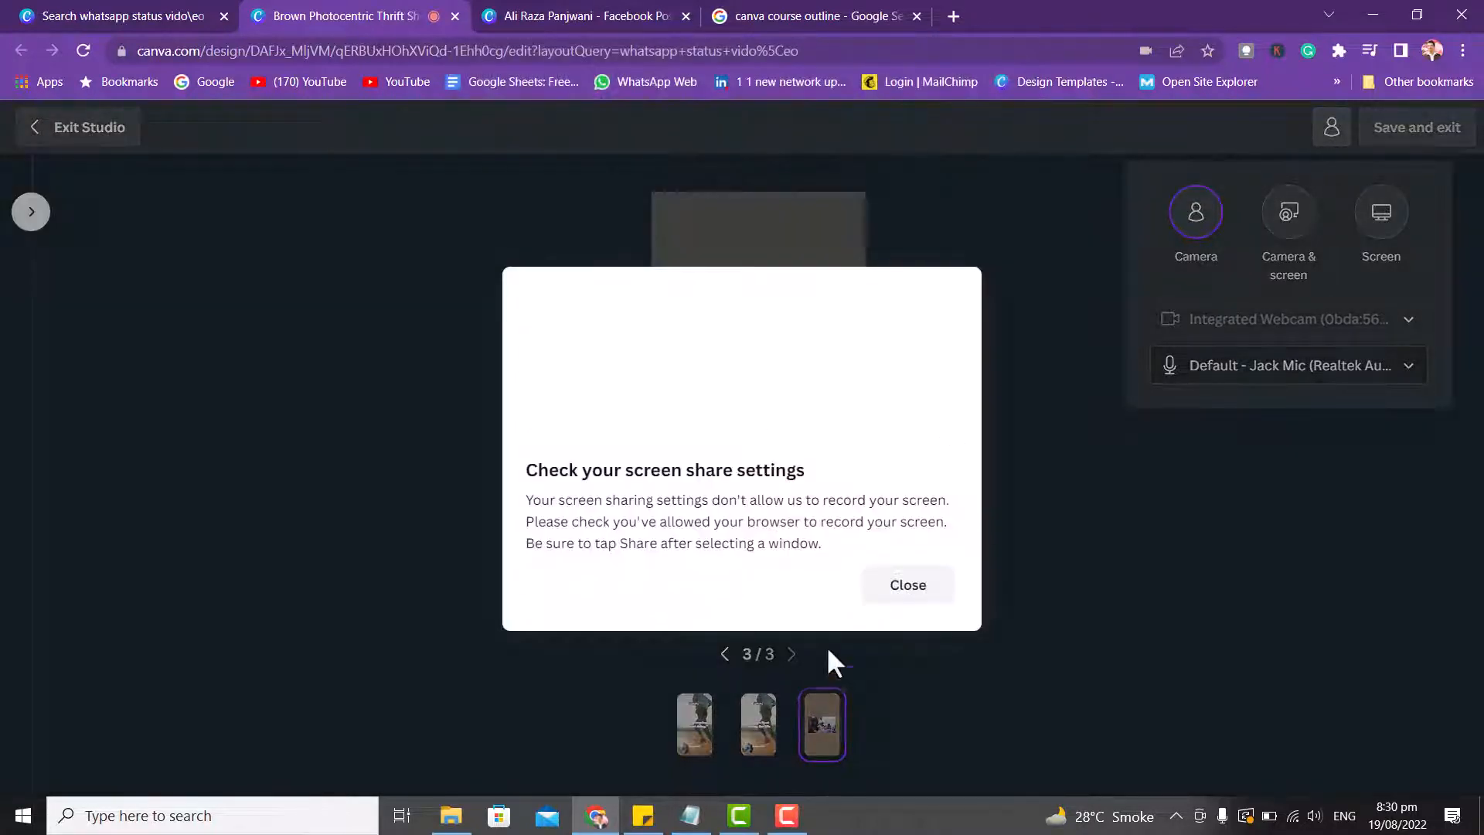
pyautogui.click(905, 587)
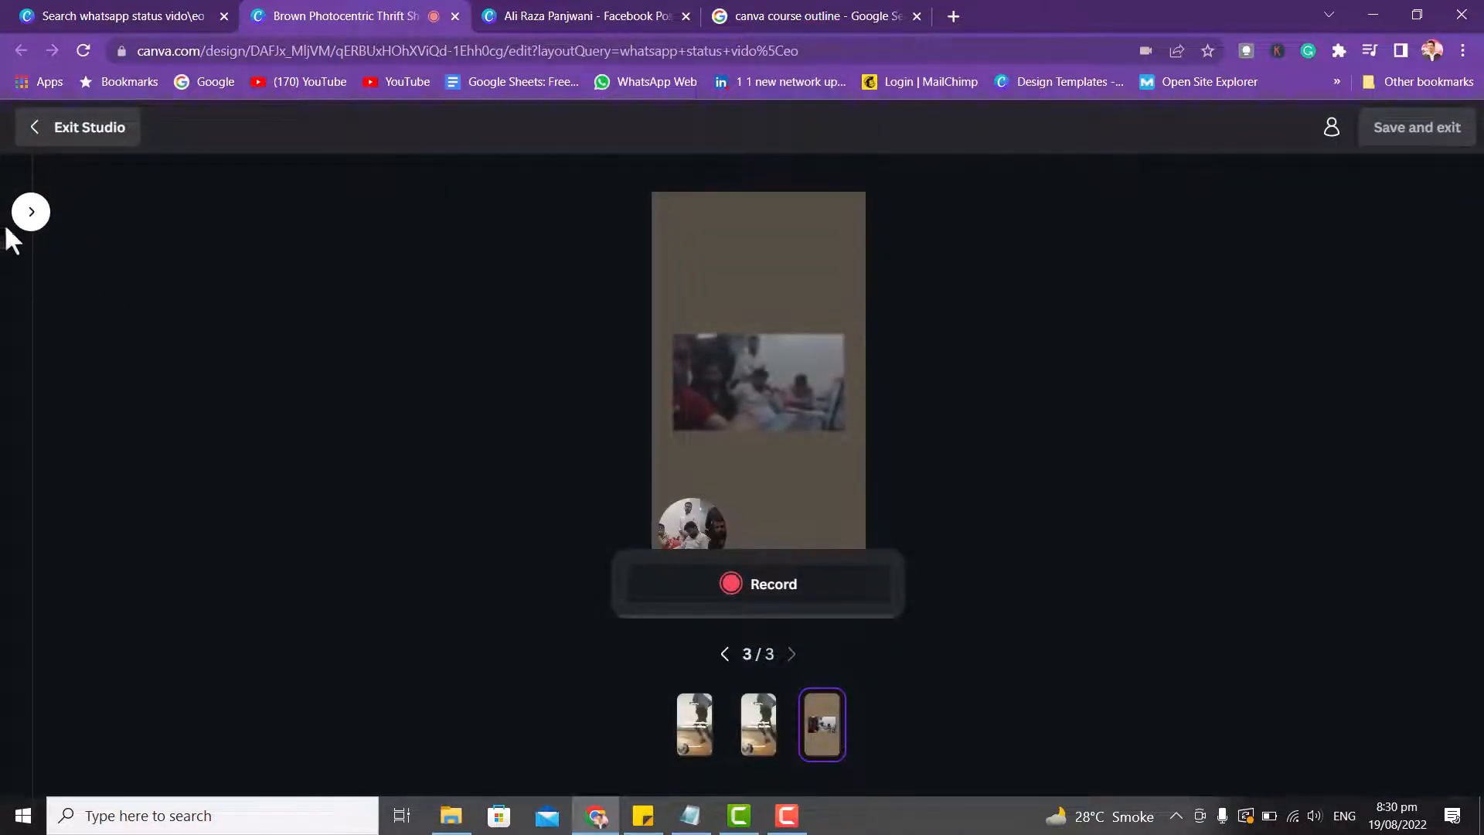
pyautogui.click(70, 131)
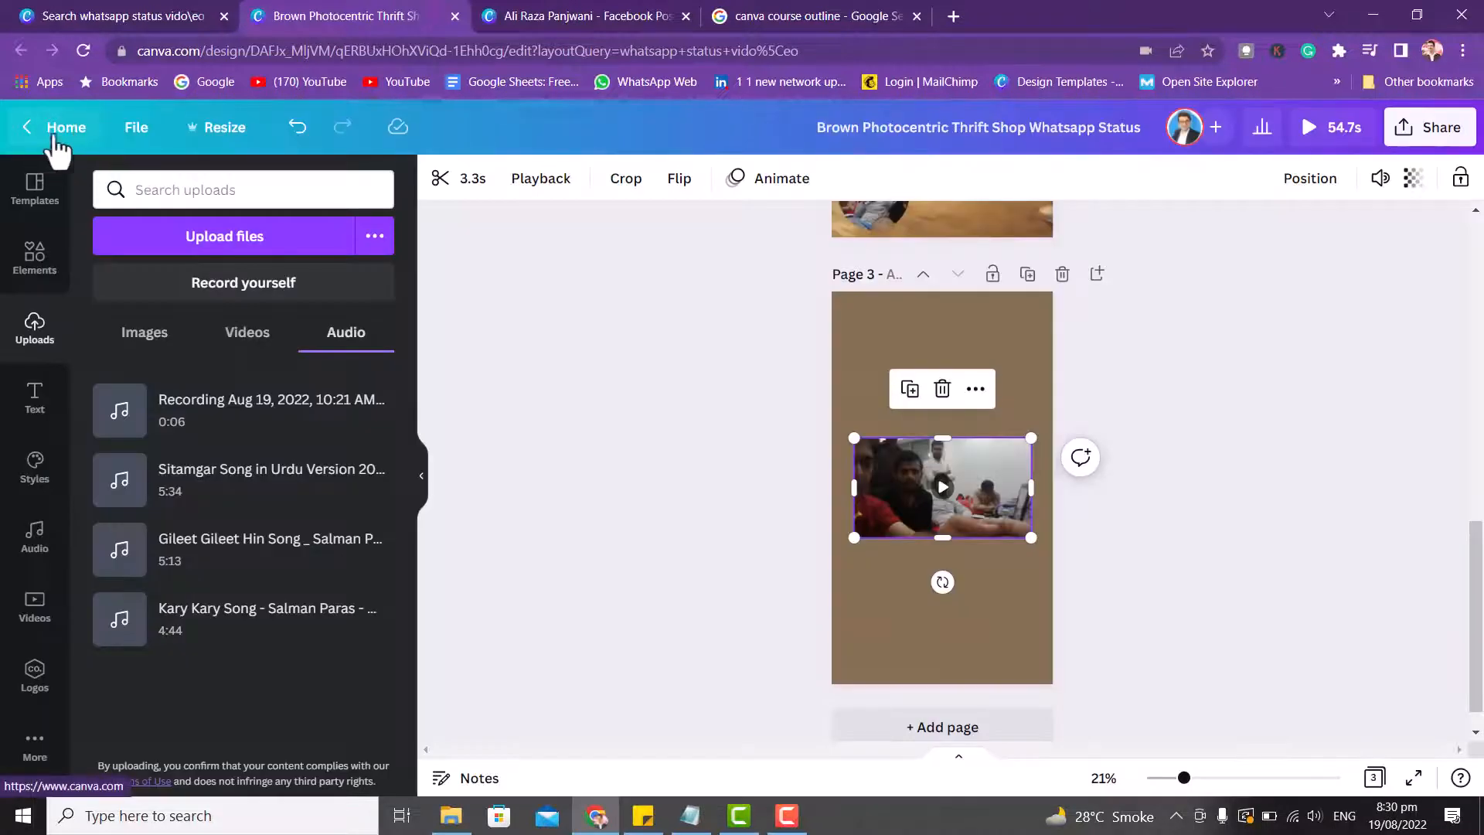
# From the Canva home page, search 'pre' and browse the Presentation (16:9) templates.
pyautogui.click(54, 133)
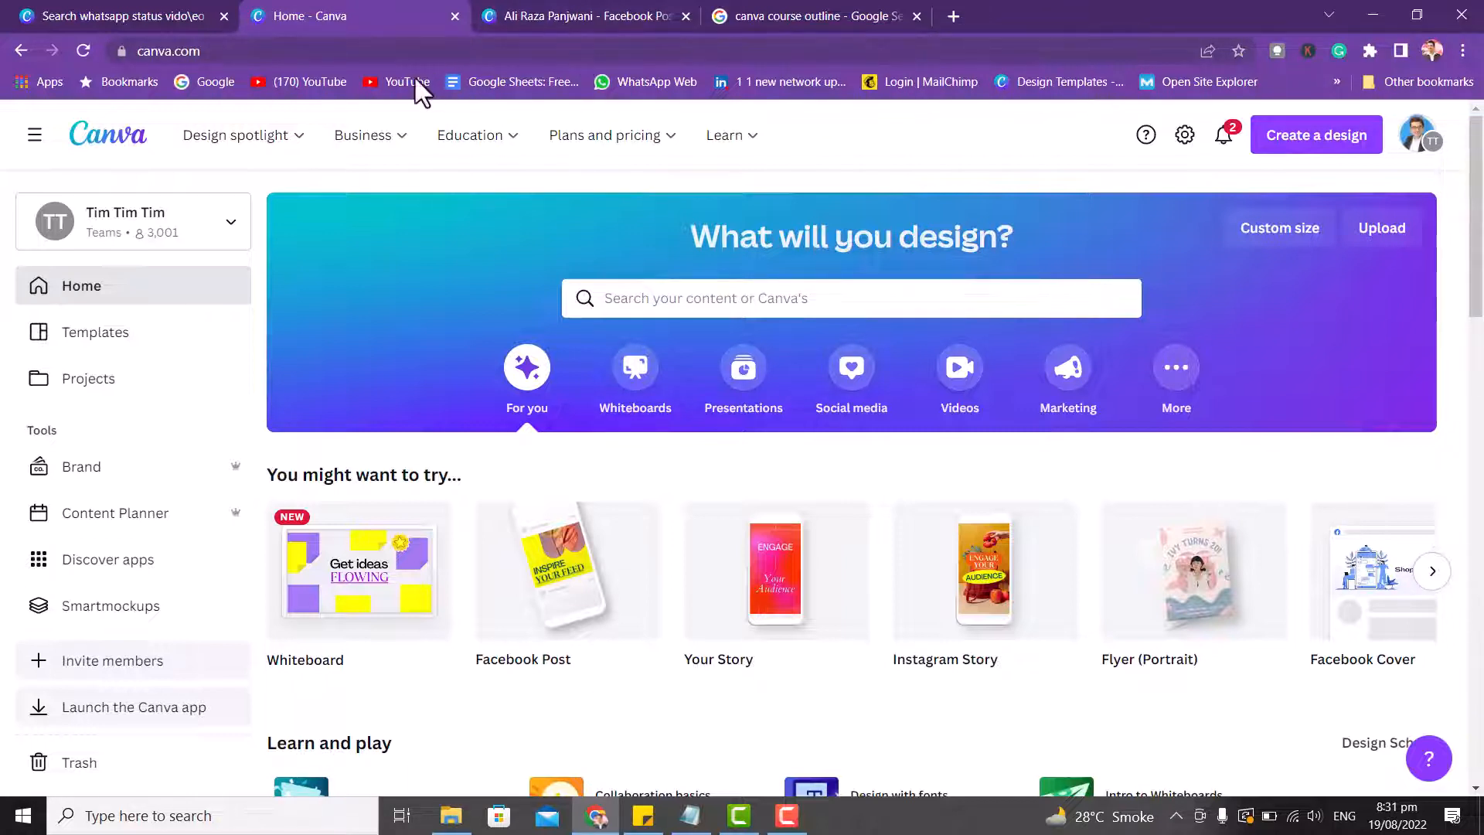
pyautogui.press('F10')
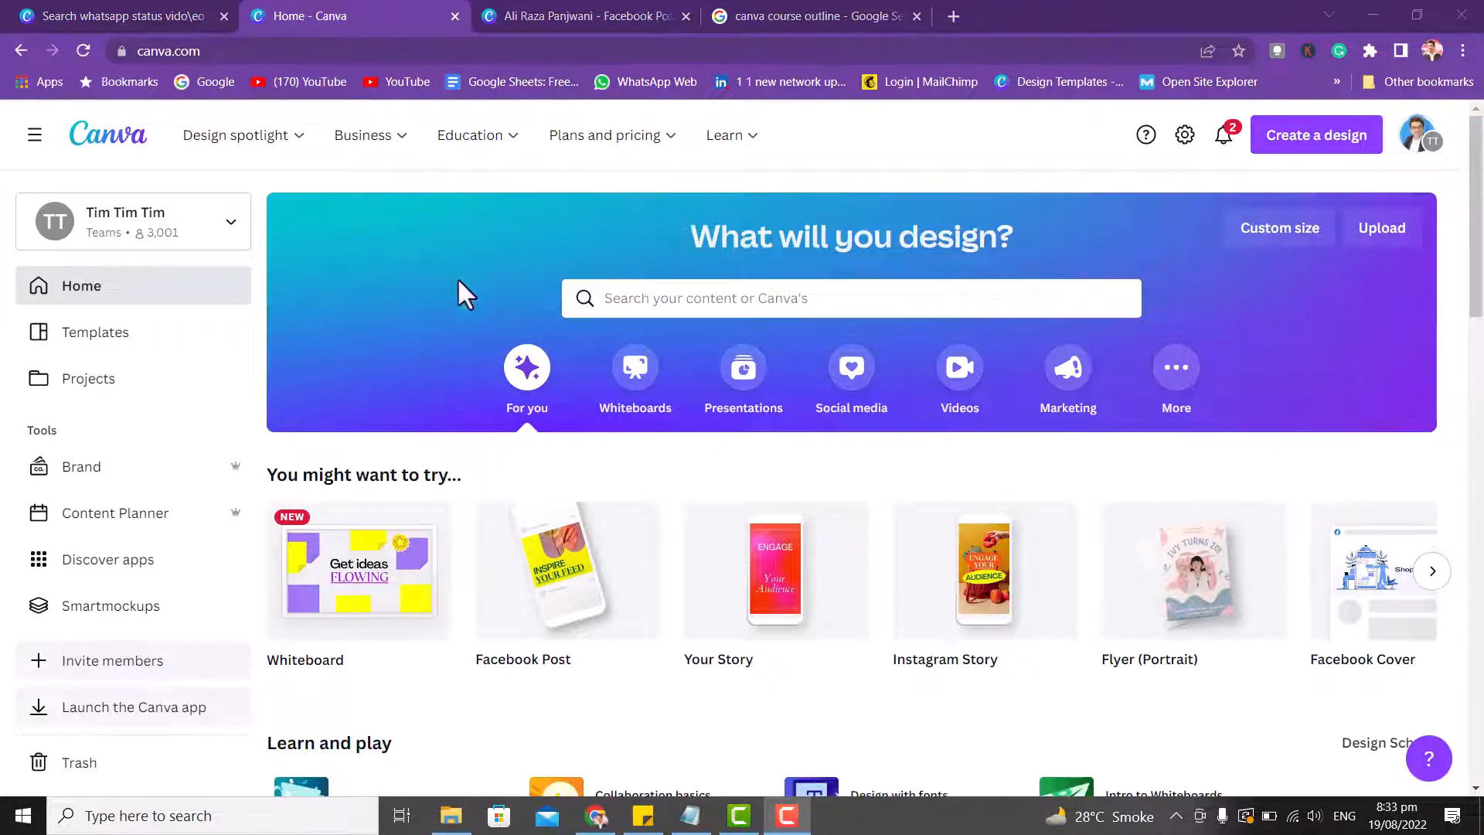
pyautogui.click(619, 308)
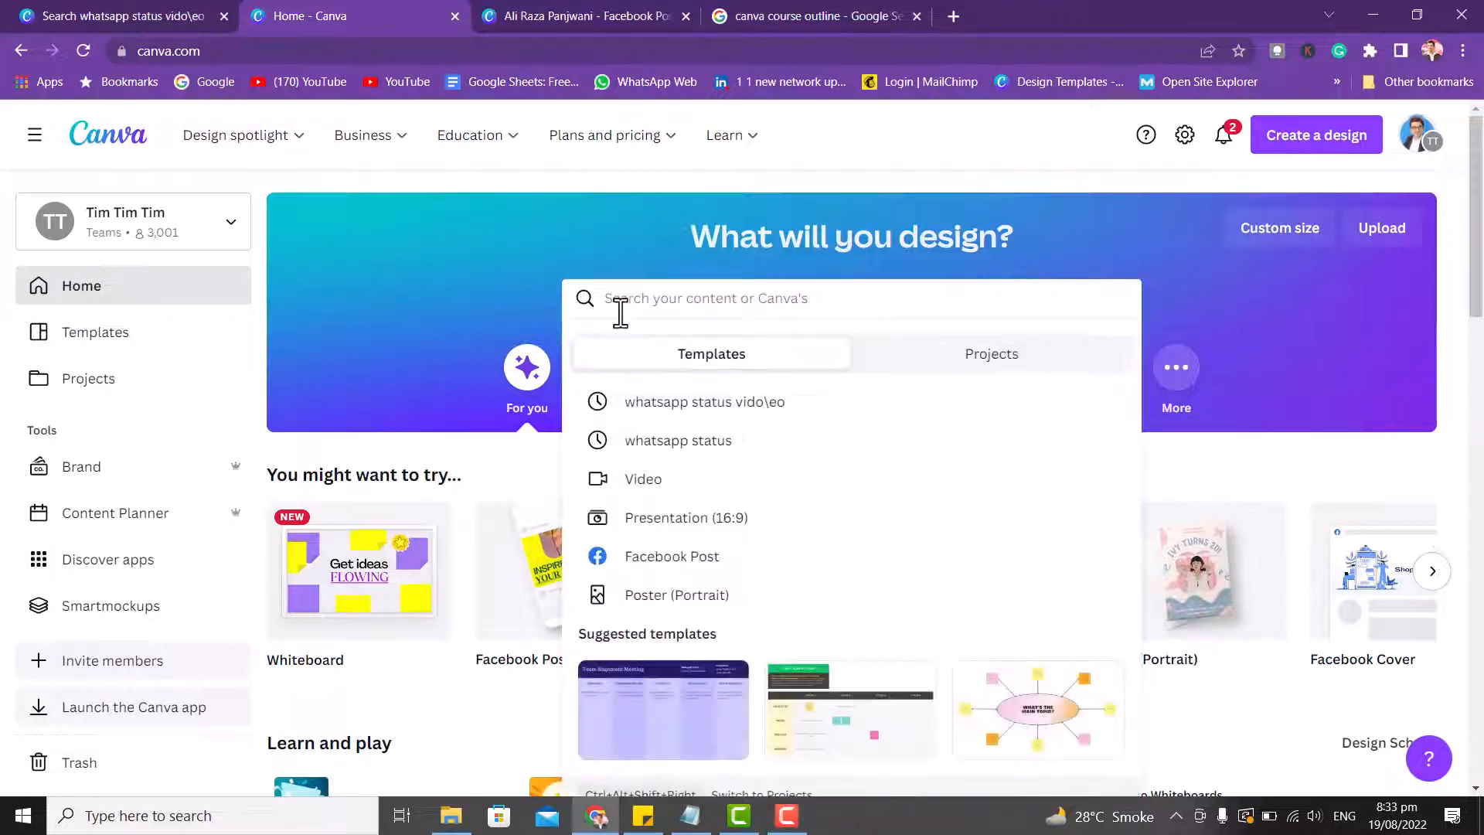
pyautogui.write('pre')
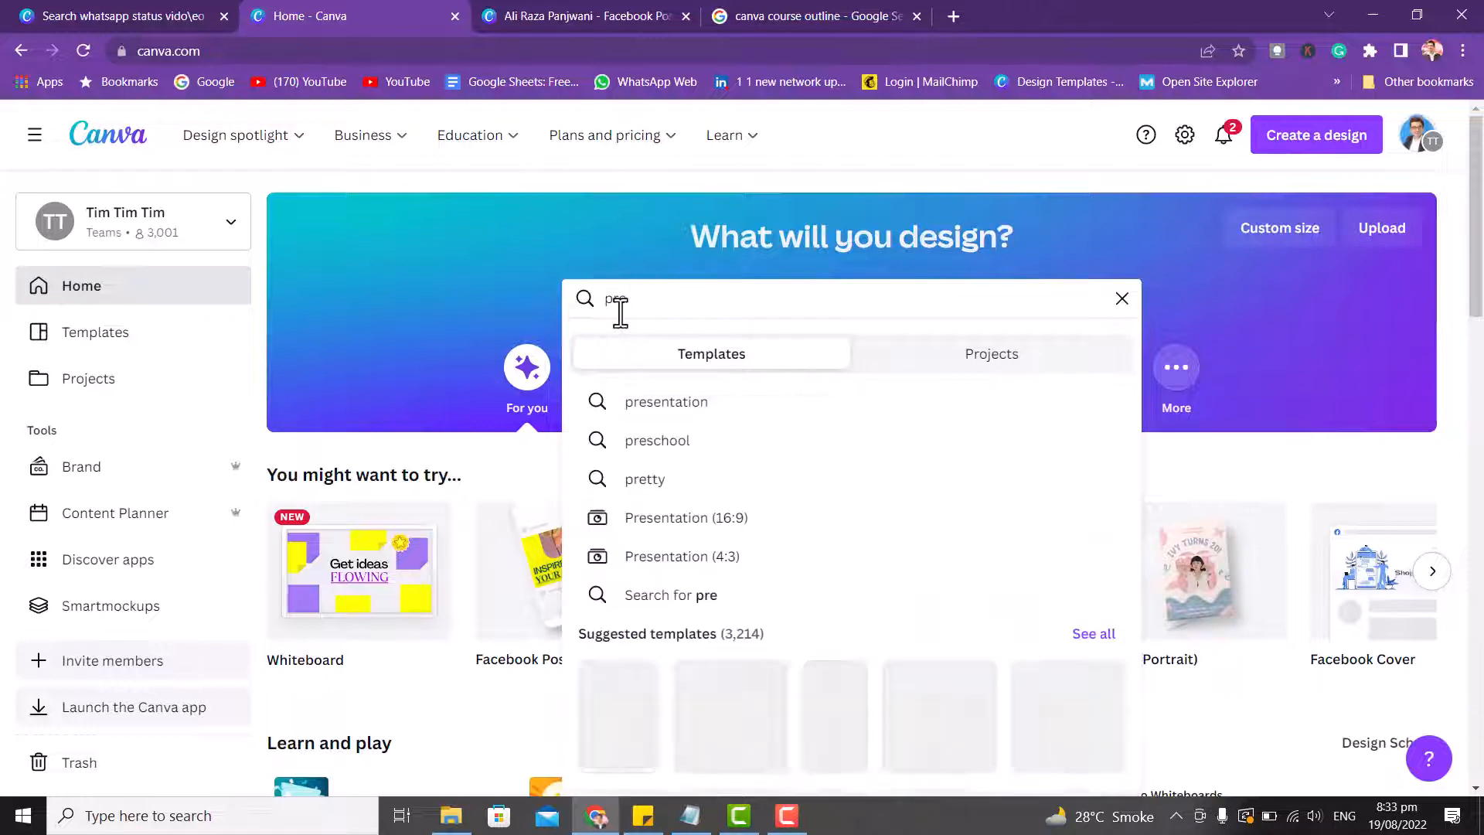
pyautogui.click(671, 520)
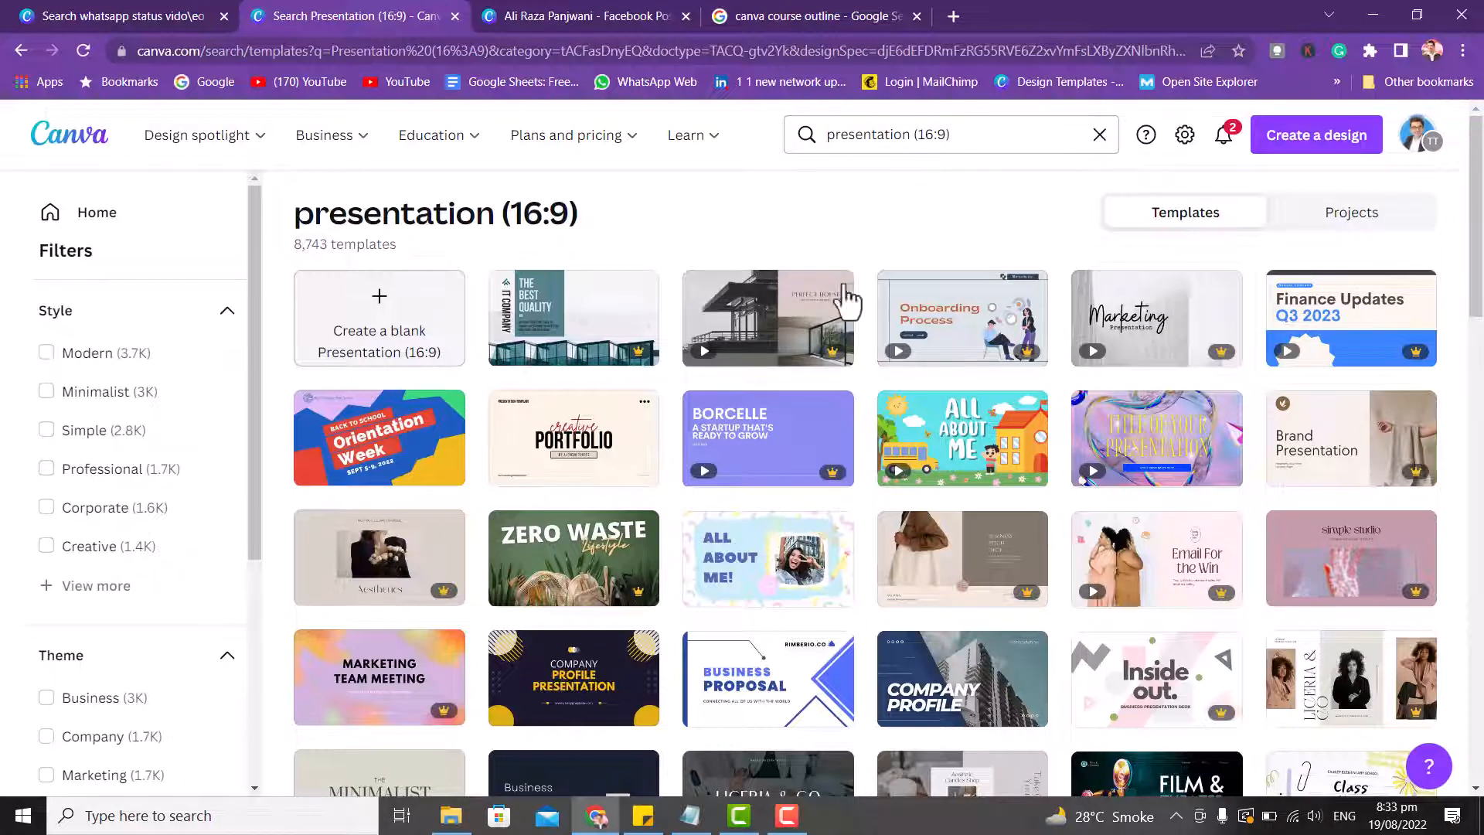
# Start a new design from the purple Marketing Team Meeting presentation template.
pyautogui.click(356, 669)
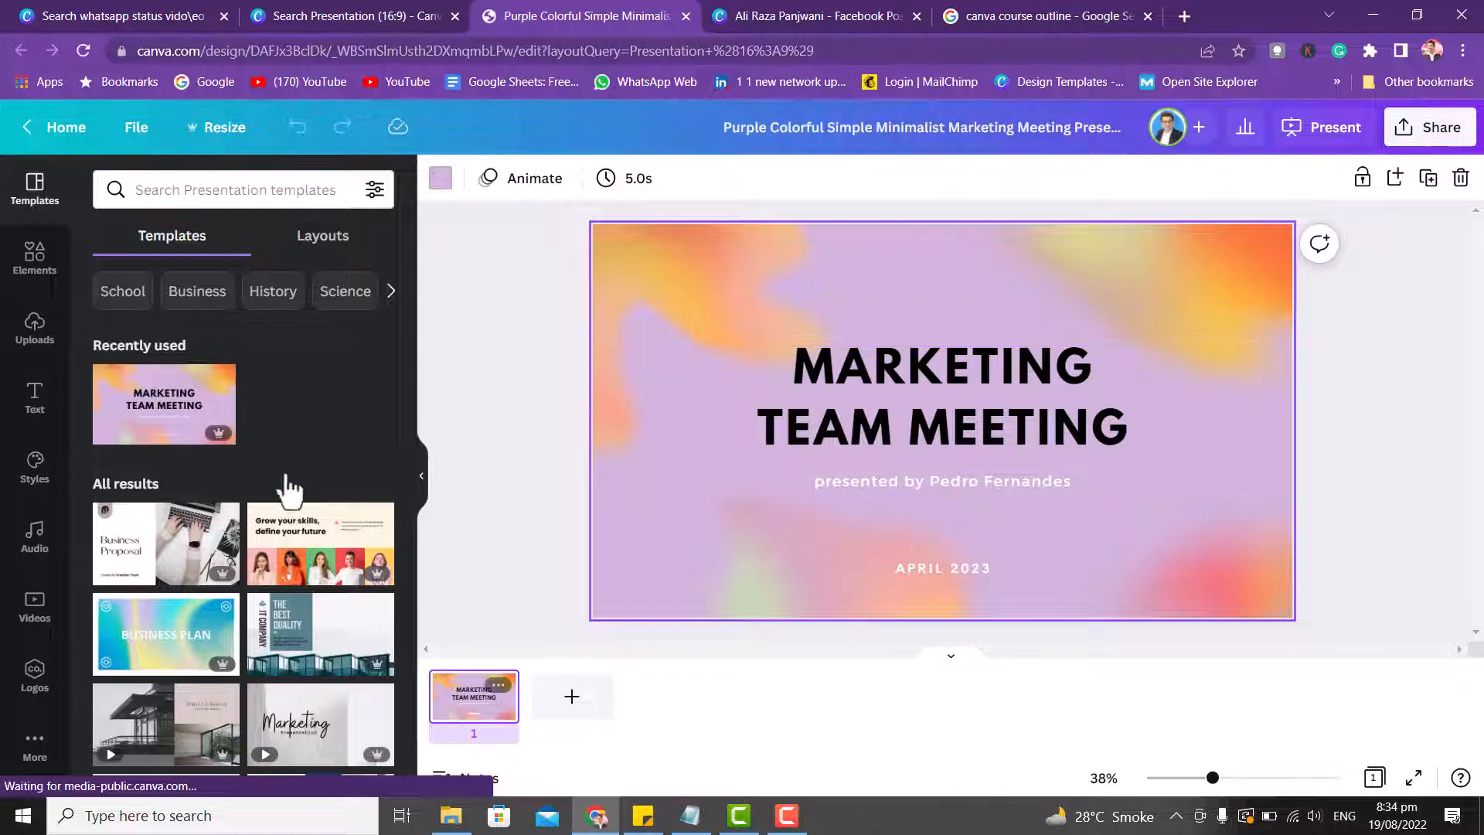
# Apply all 10 template pages, review pages 2–7, then return to the title slide.
pyautogui.click(145, 426)
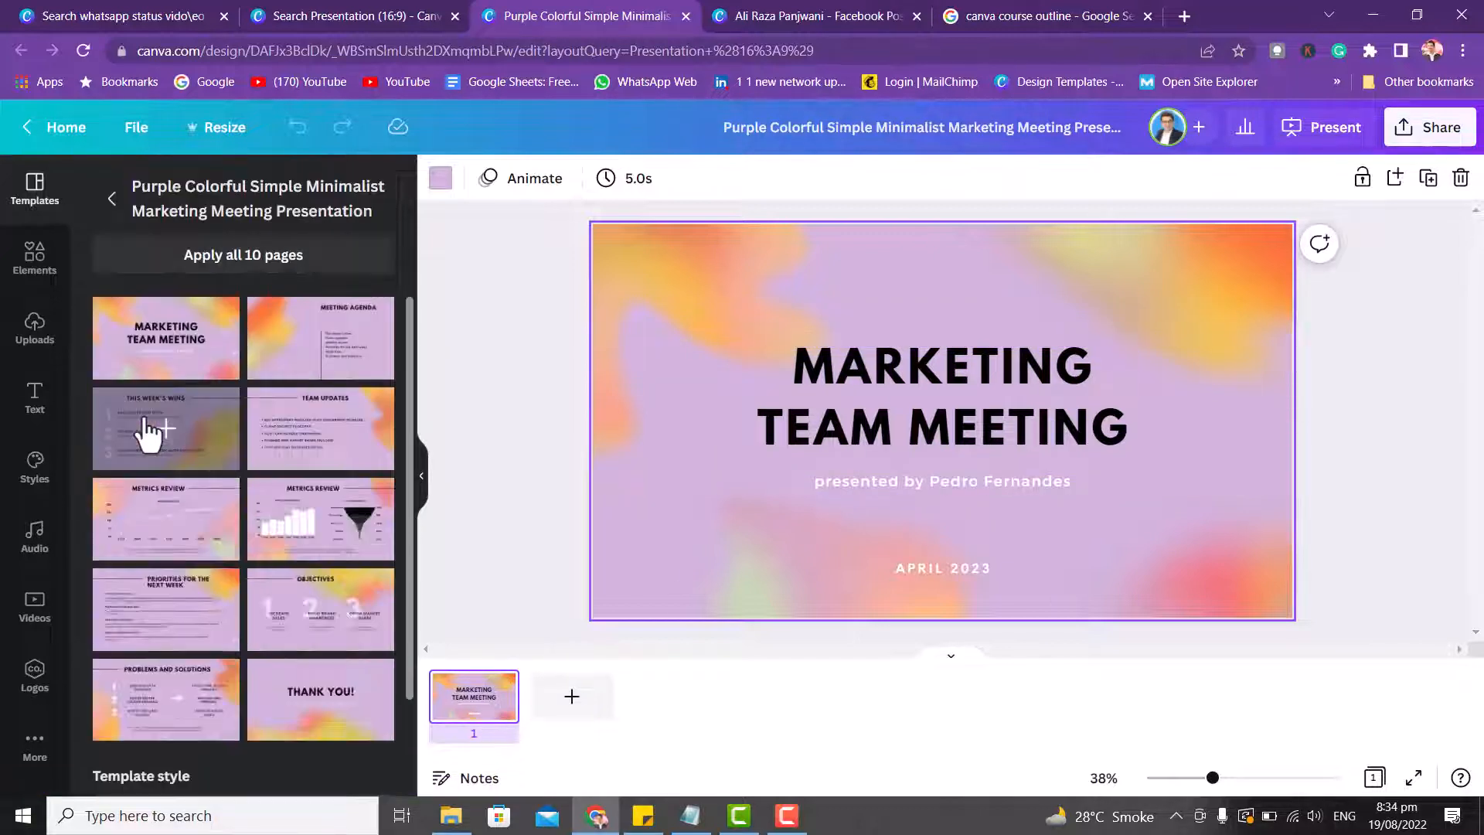
pyautogui.click(213, 260)
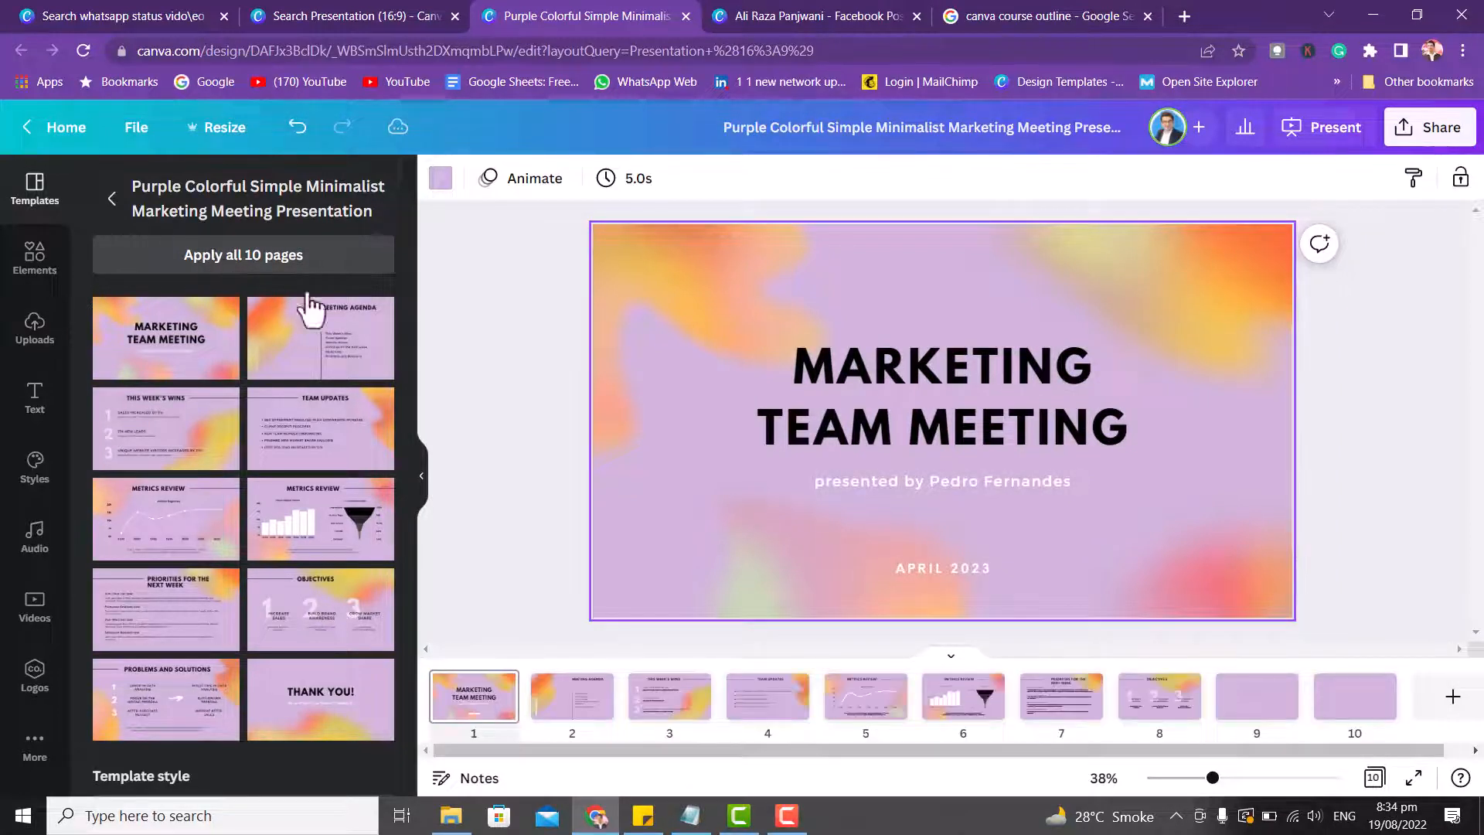
pyautogui.click(570, 715)
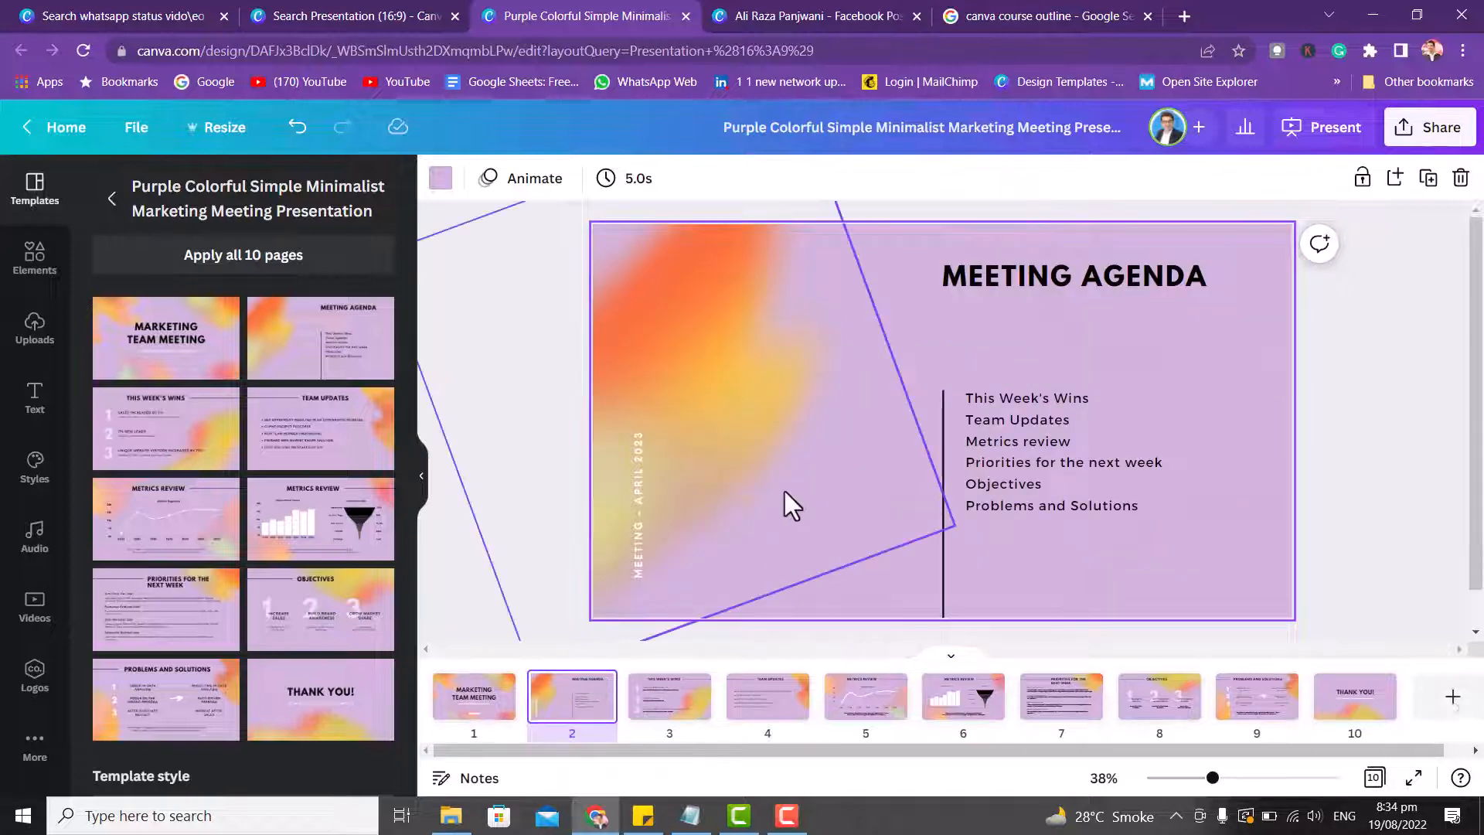
pyautogui.click(652, 715)
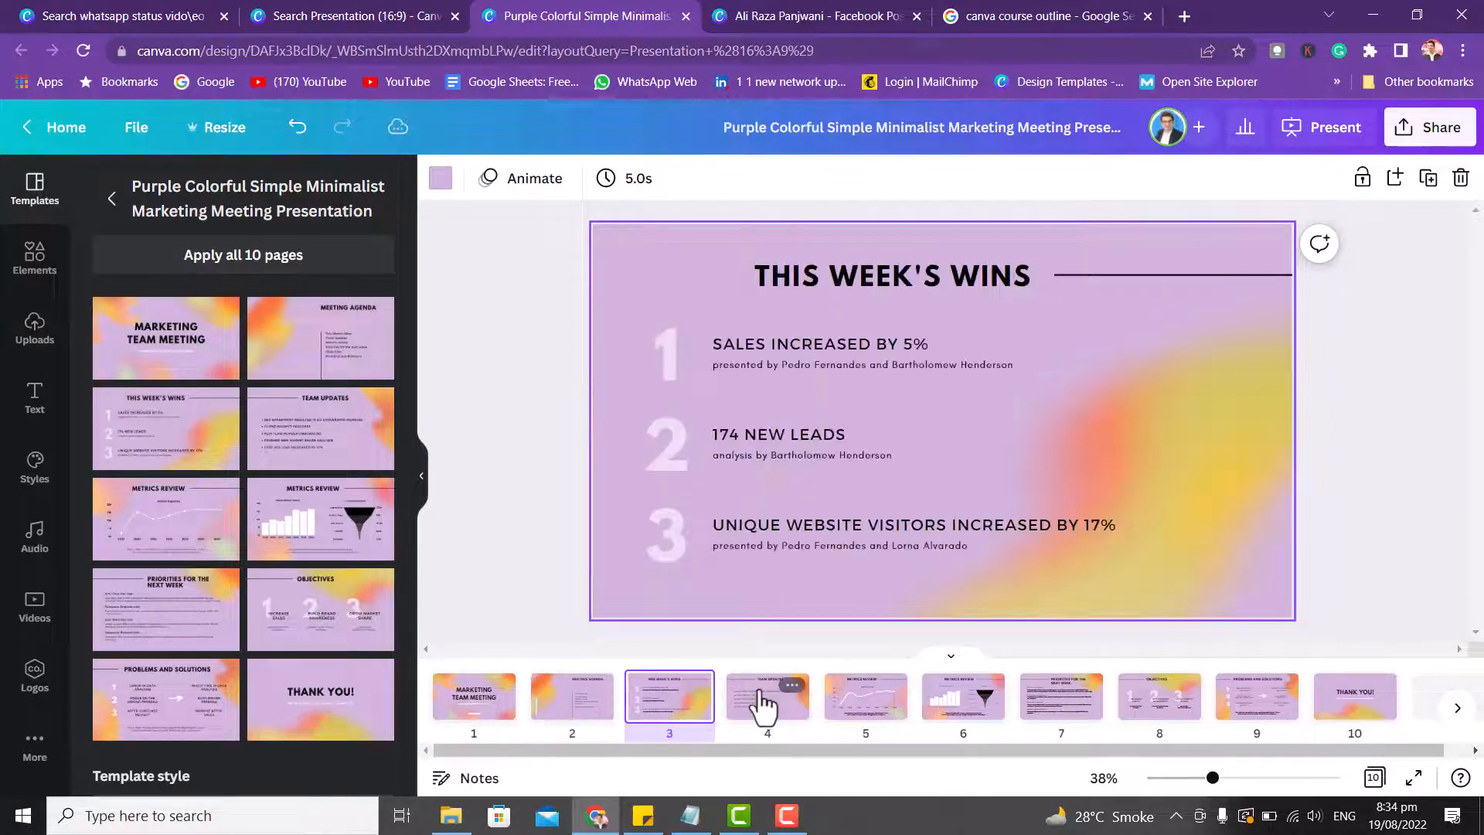
pyautogui.click(768, 706)
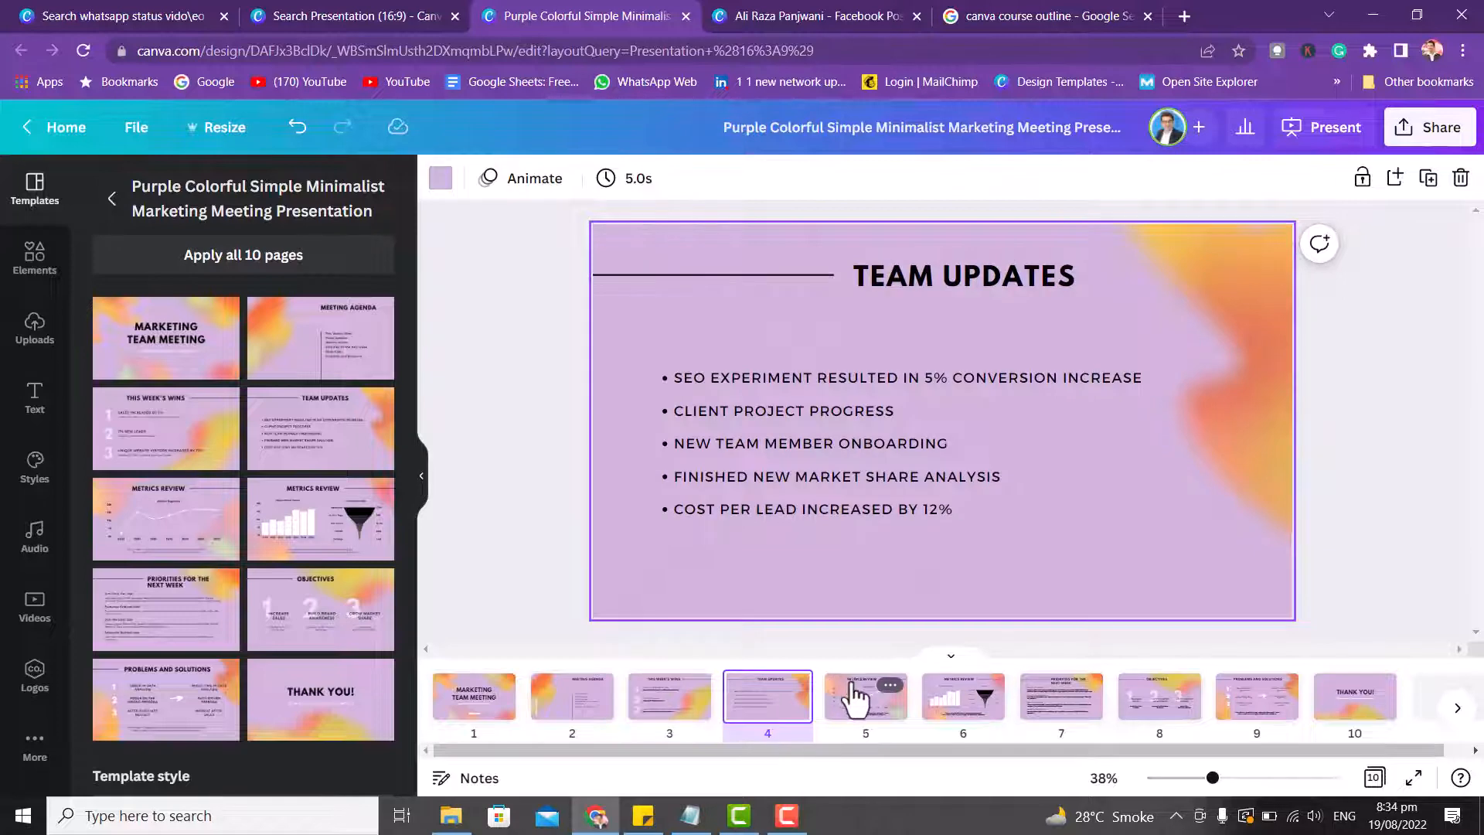
pyautogui.click(858, 696)
pyautogui.click(948, 699)
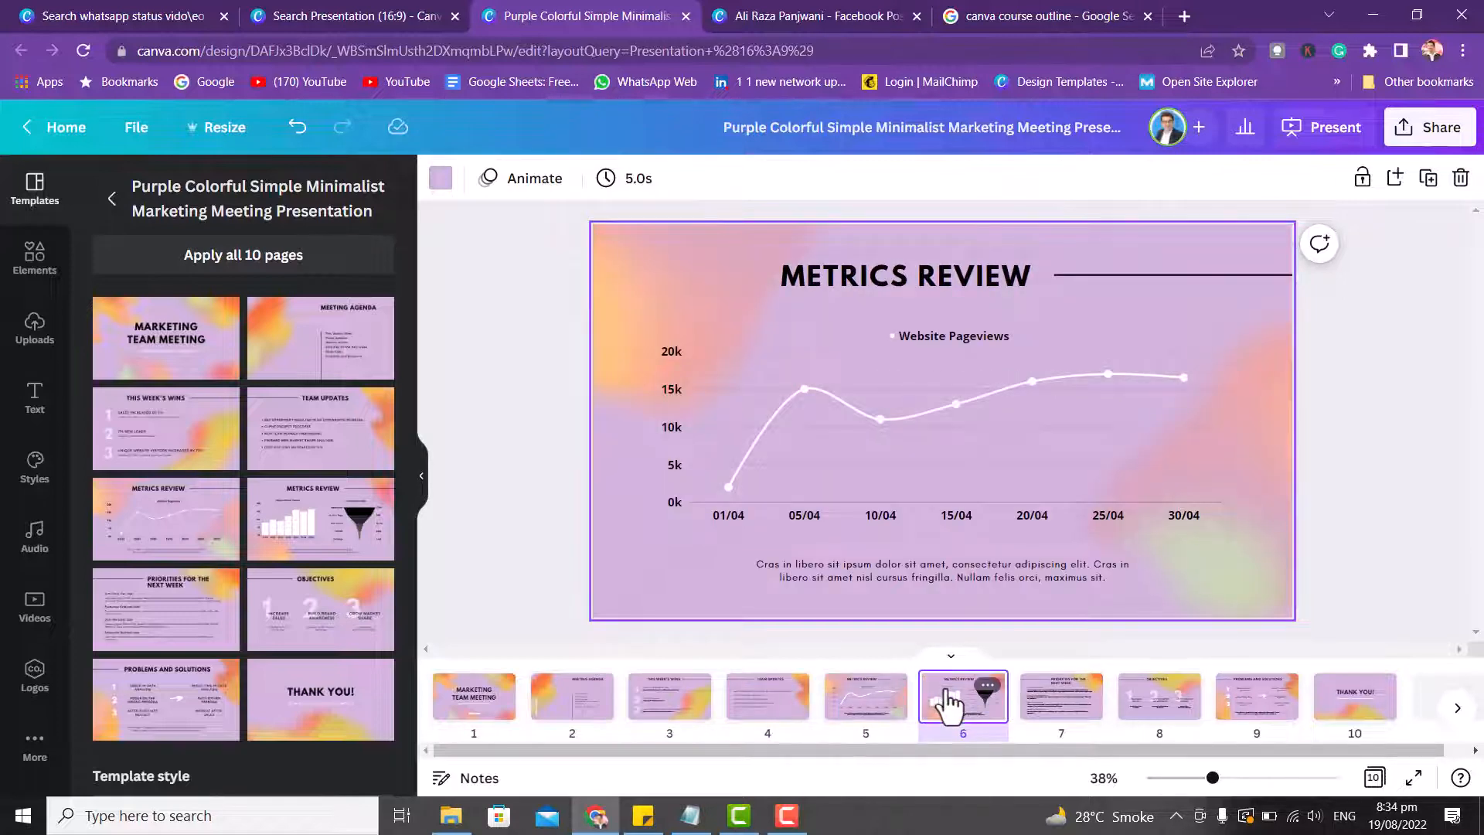
pyautogui.click(1039, 705)
pyautogui.click(448, 691)
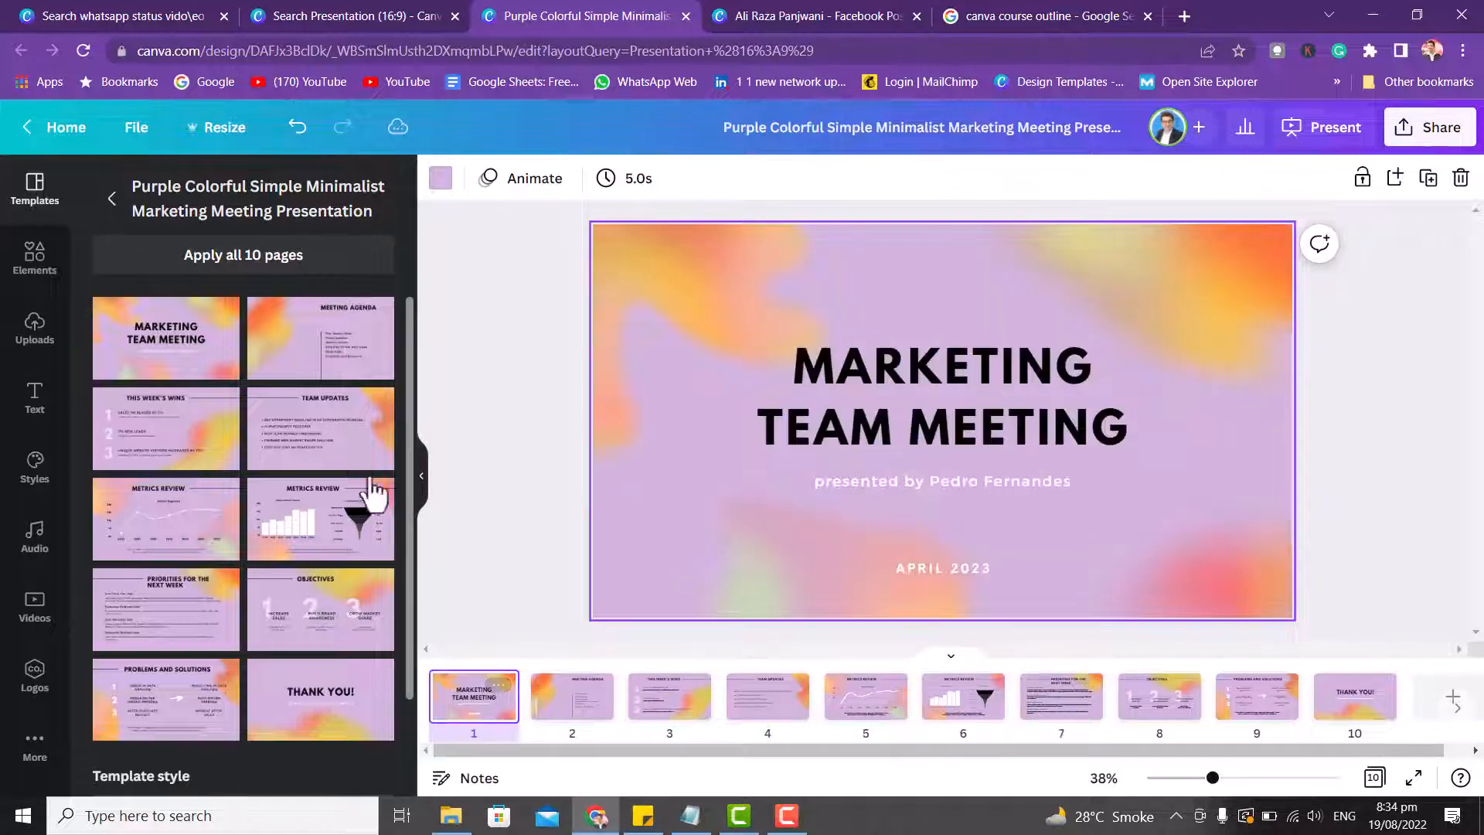
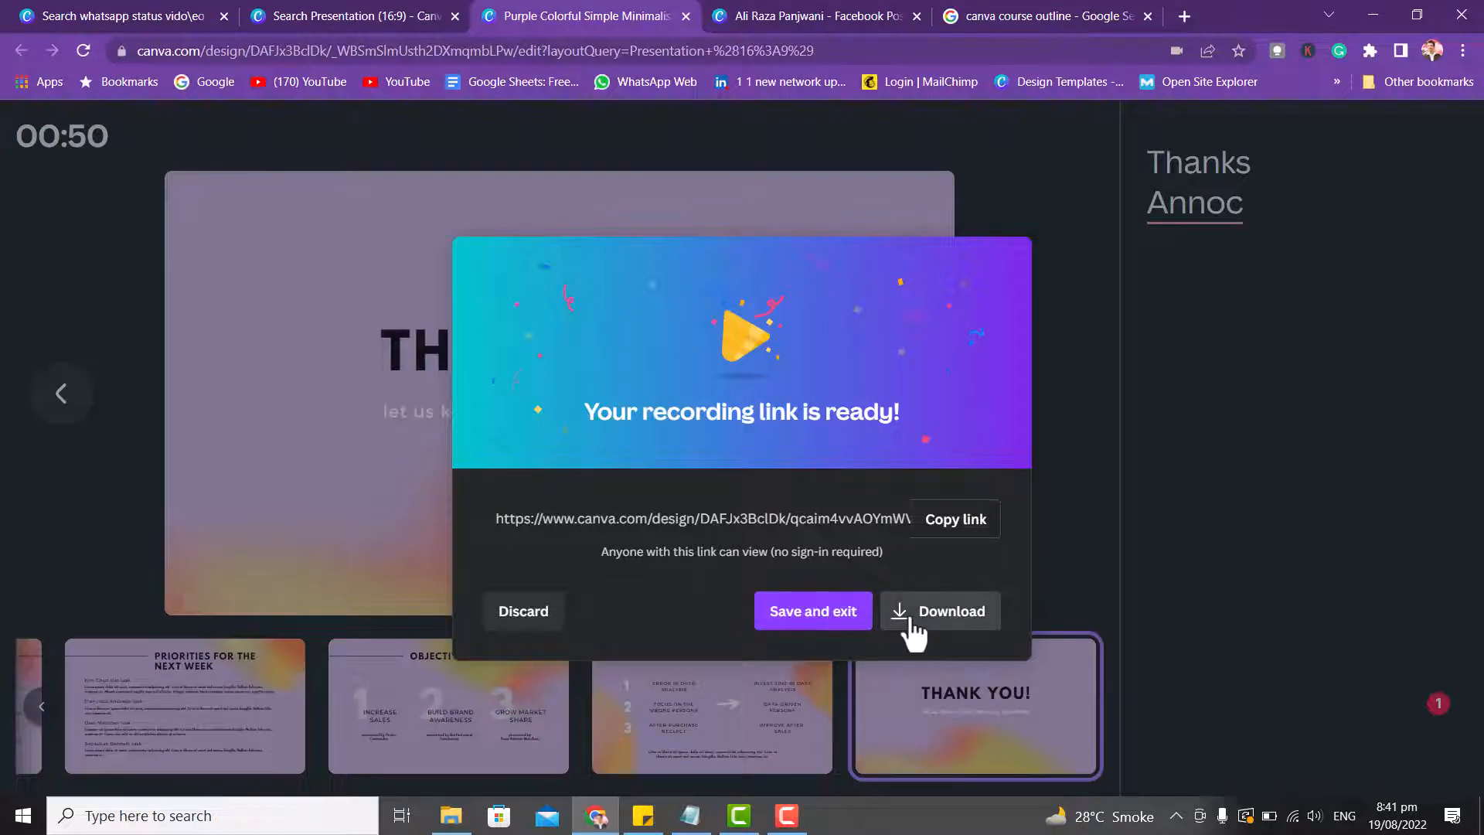
# Download the presentation recording as an MP4 and keep Present and record as the presentation type.
pyautogui.click(908, 616)
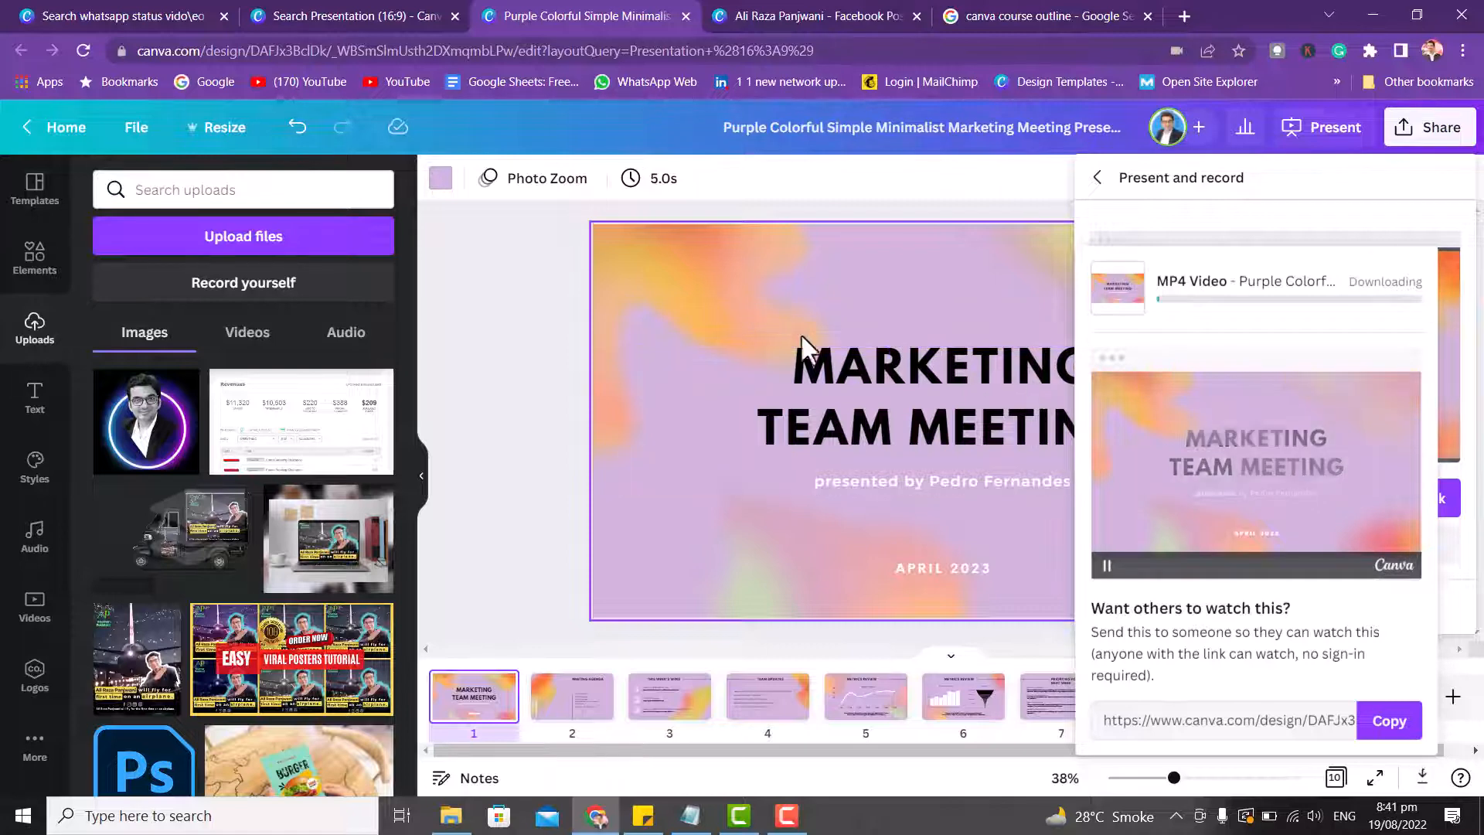
pyautogui.click(540, 321)
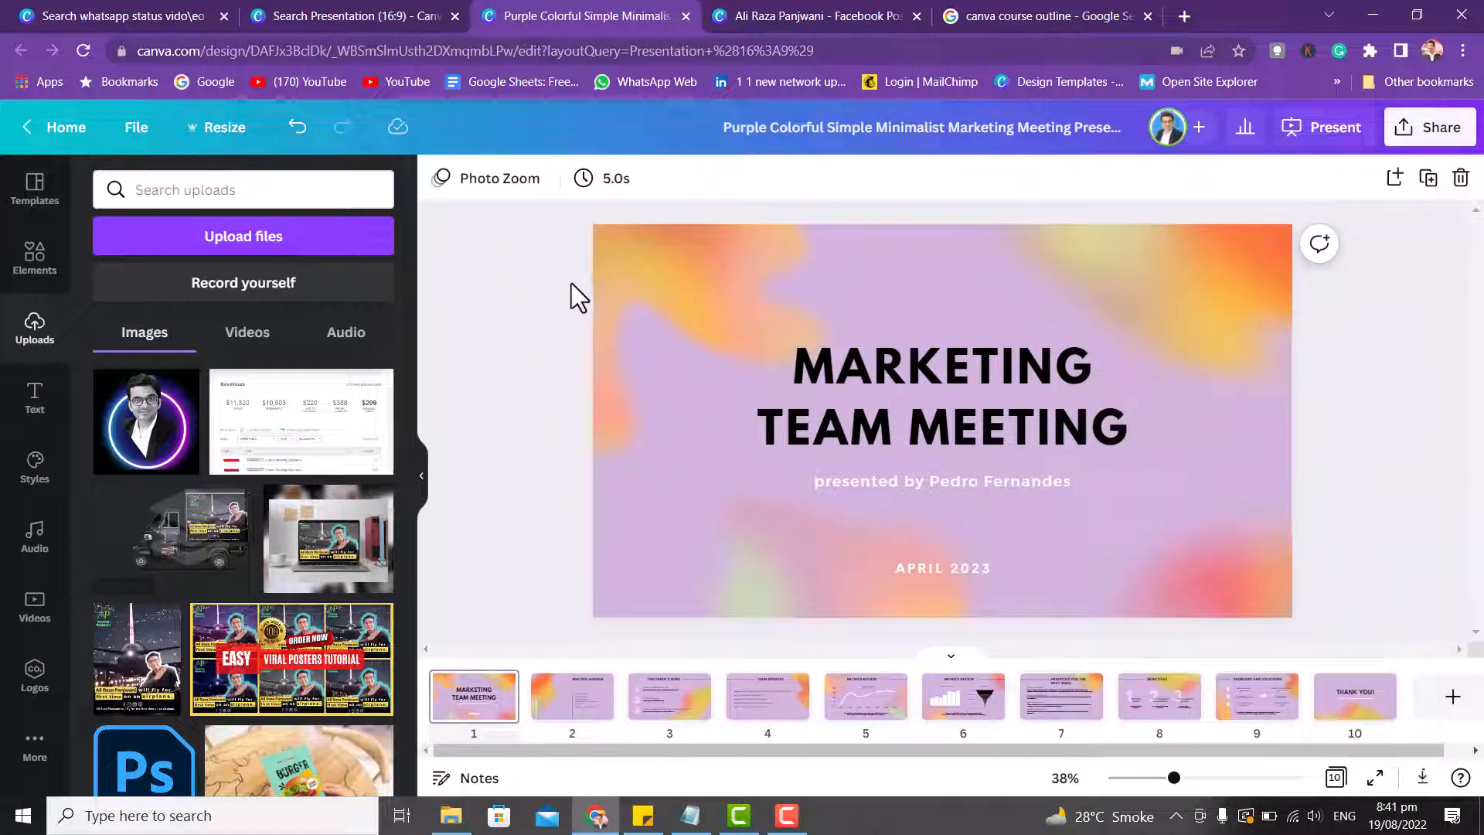
pyautogui.click(1344, 136)
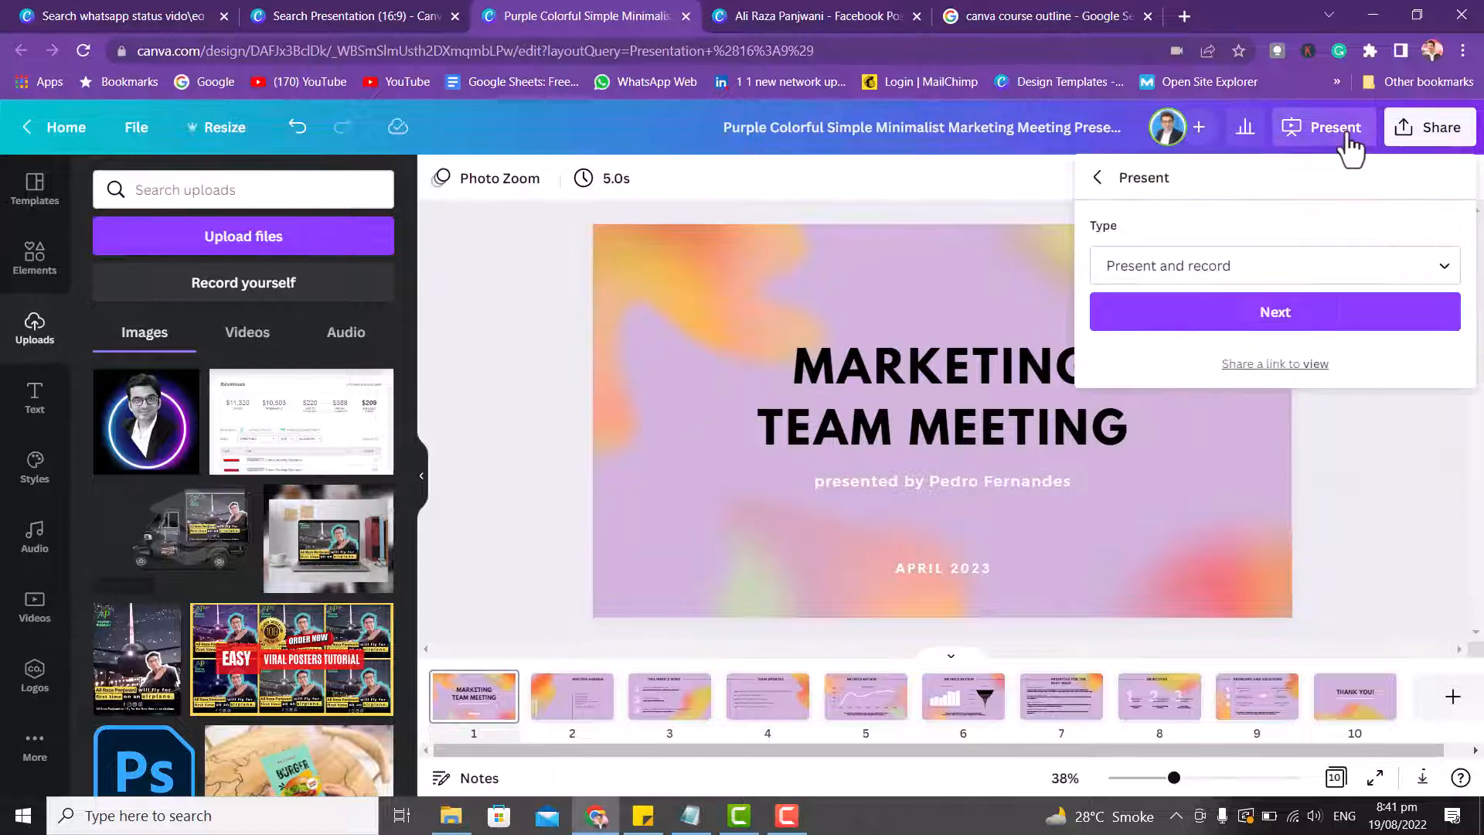
pyautogui.click(1258, 277)
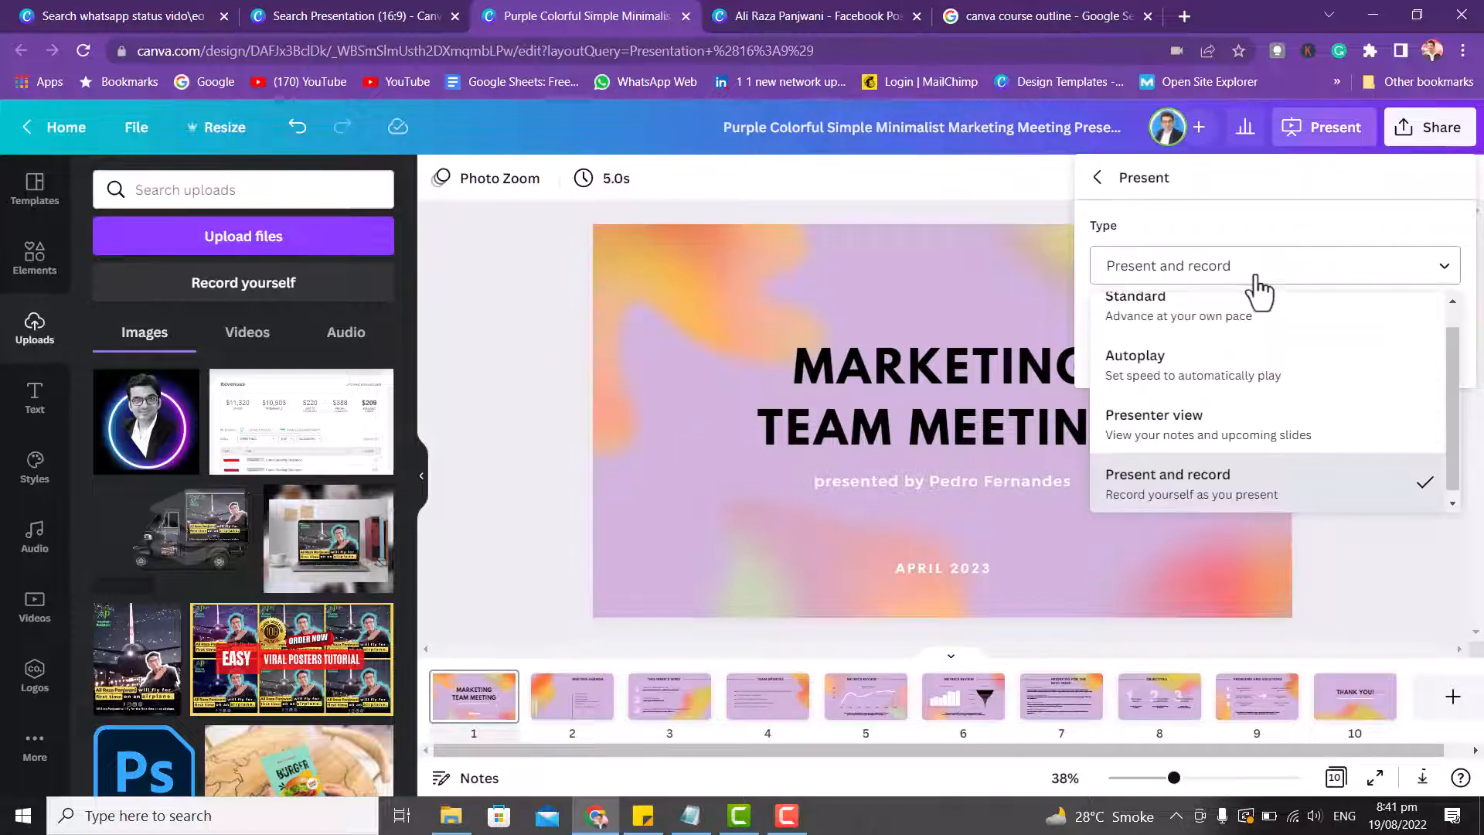
pyautogui.click(1232, 499)
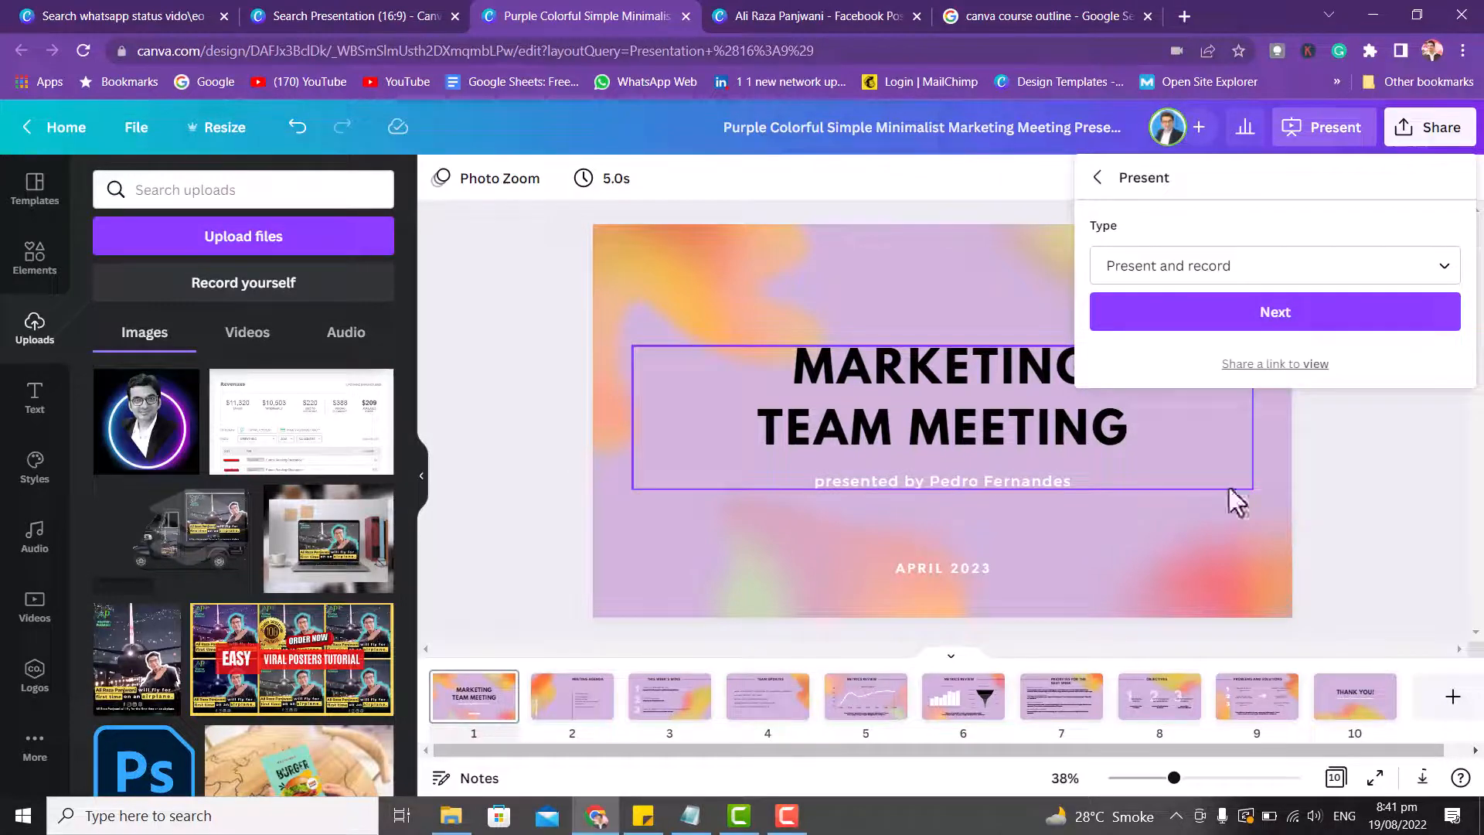
pyautogui.click(1244, 317)
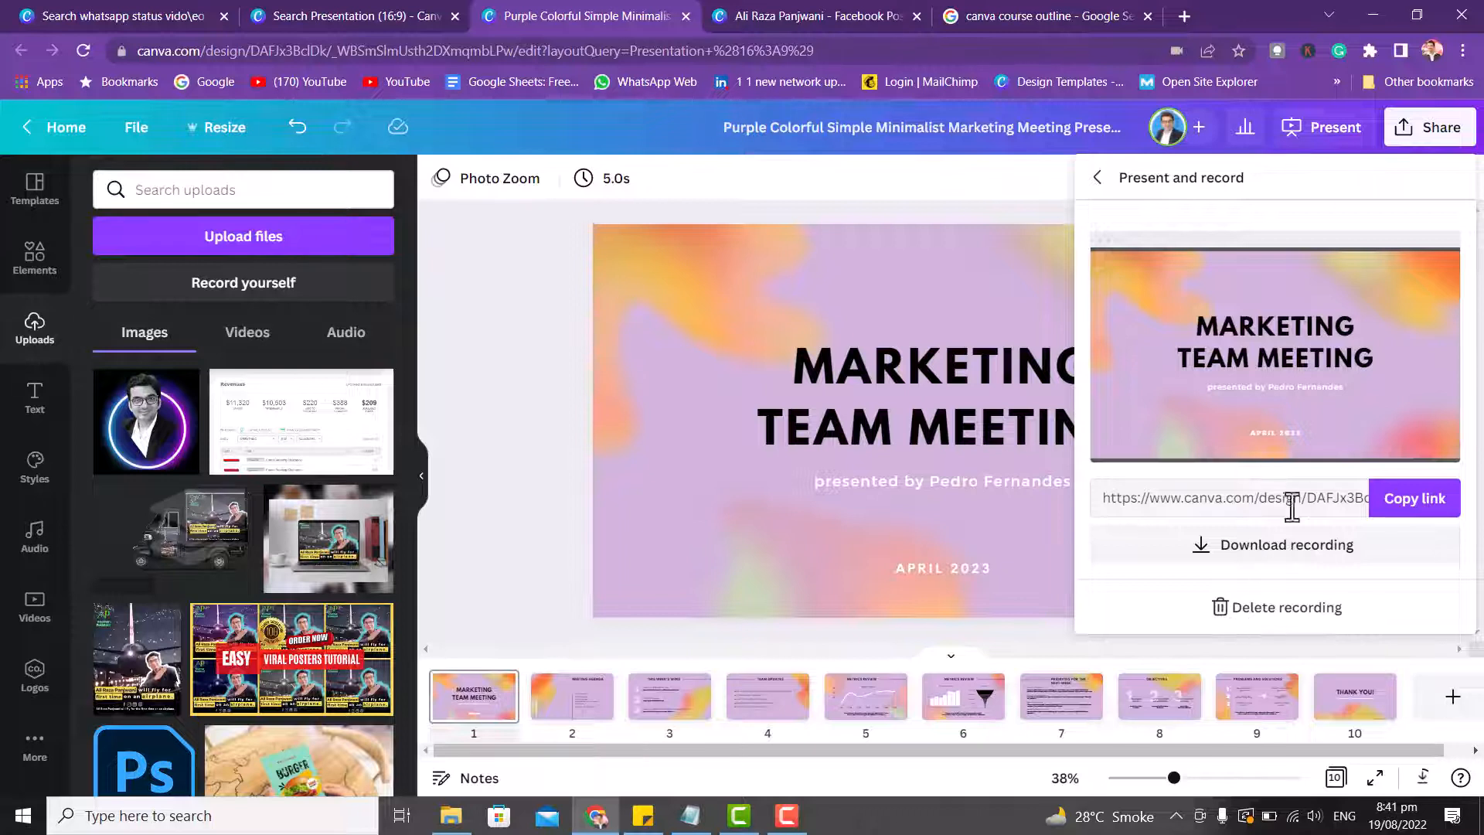
# Recheck the recording's download options and the Share panel, then return to the Canva home page.
pyautogui.click(564, 323)
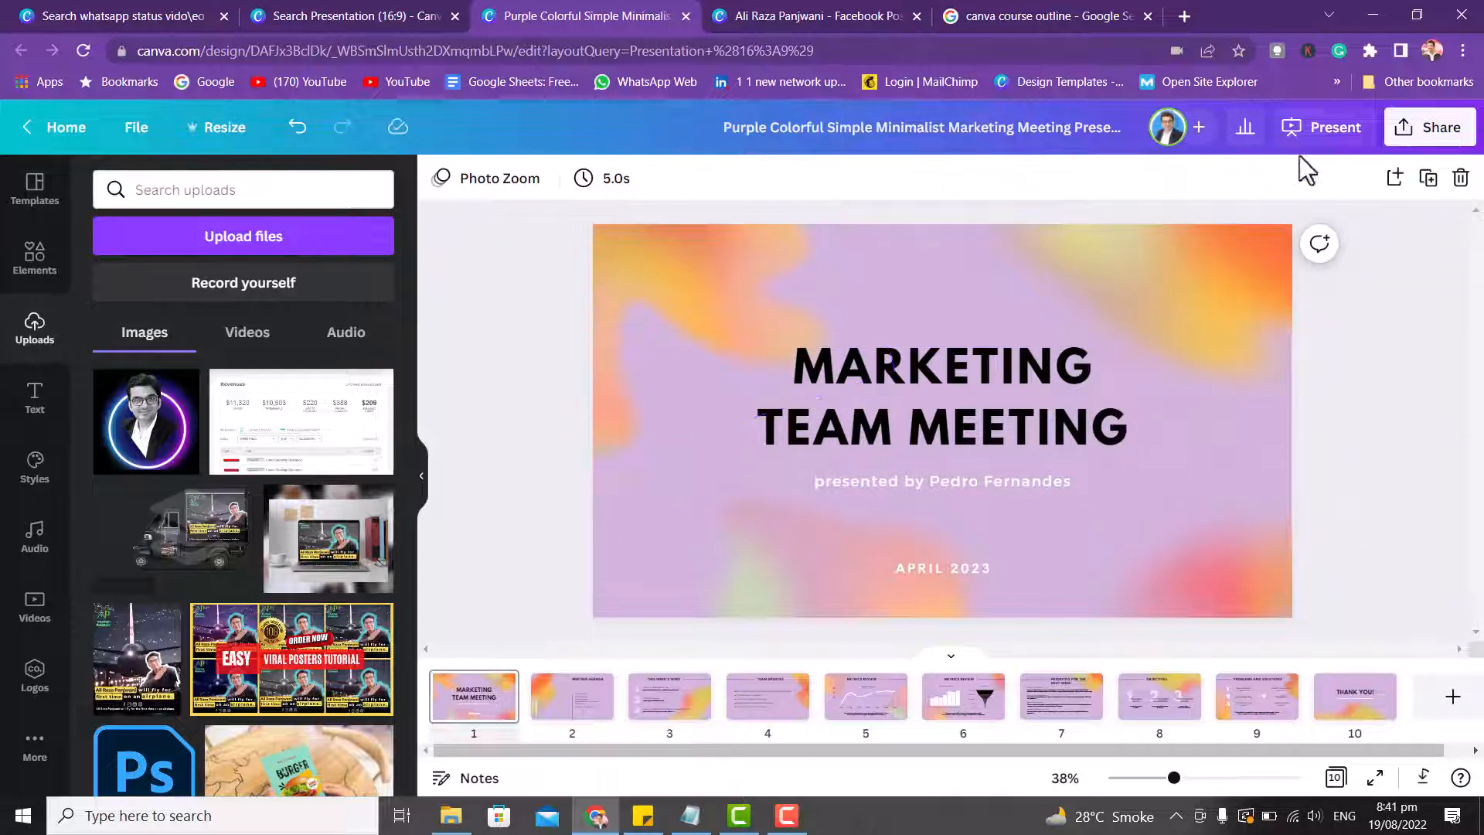
pyautogui.click(1319, 130)
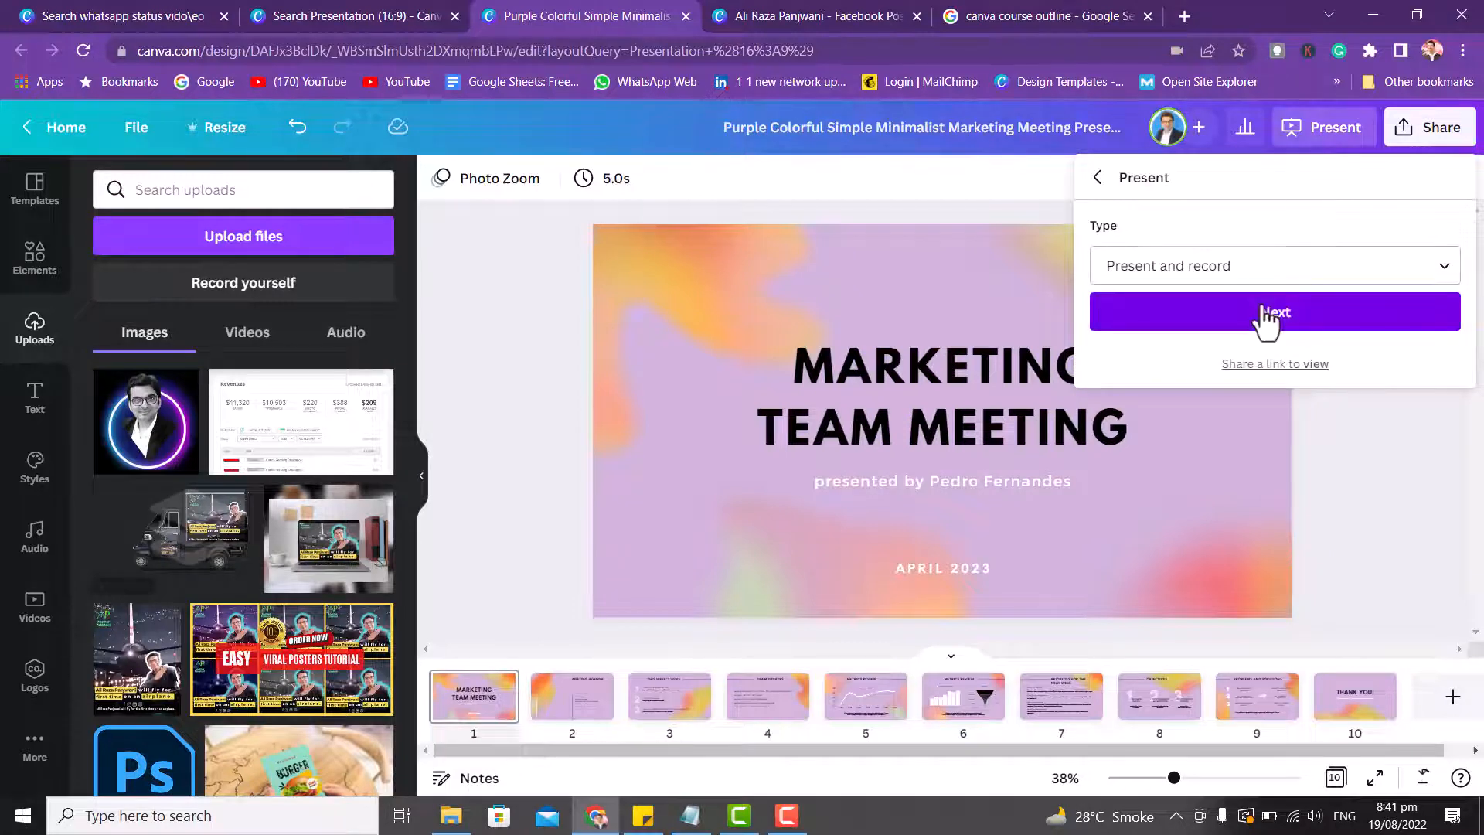
pyautogui.click(1264, 321)
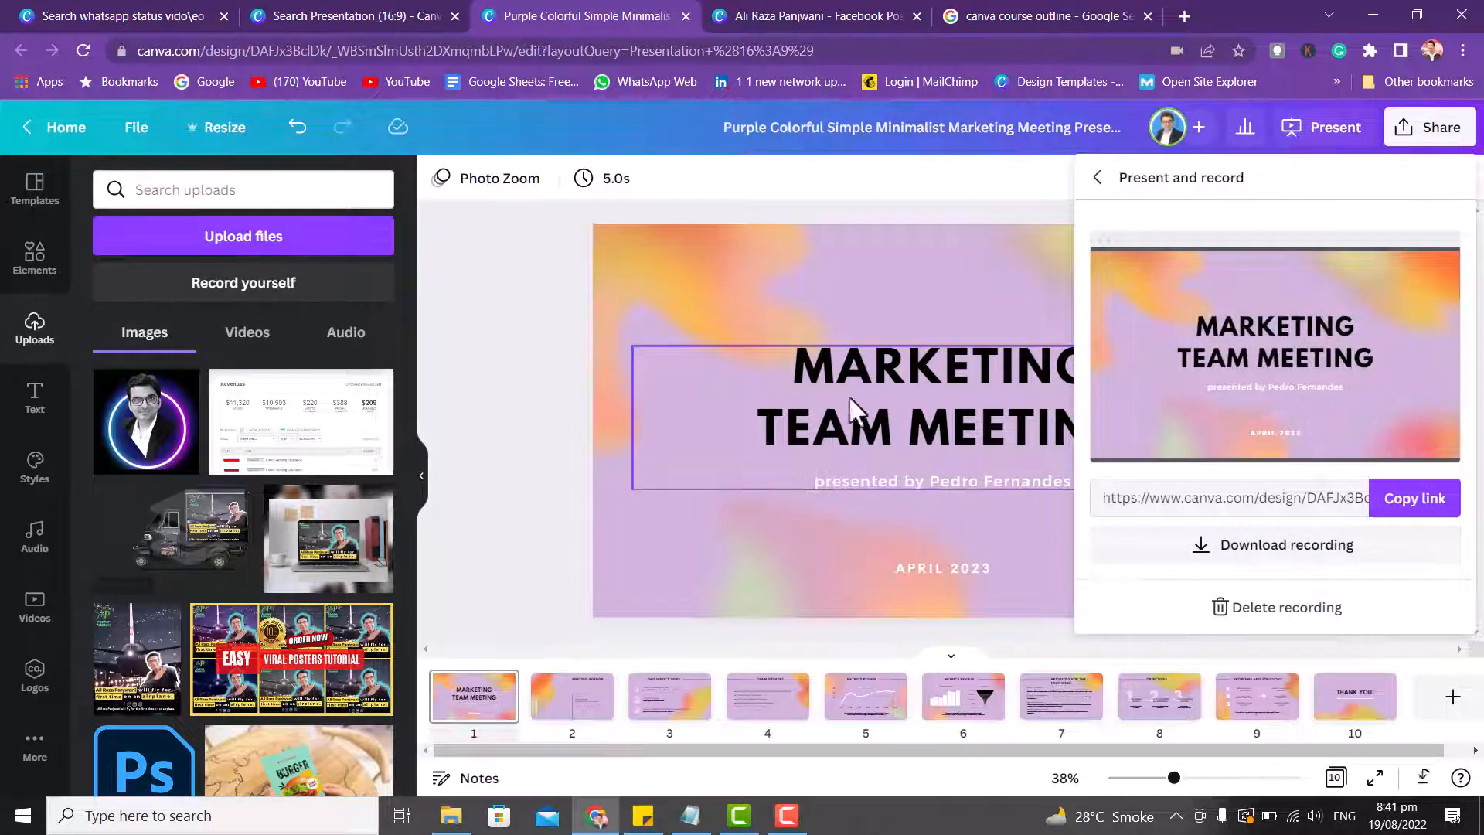
pyautogui.click(535, 390)
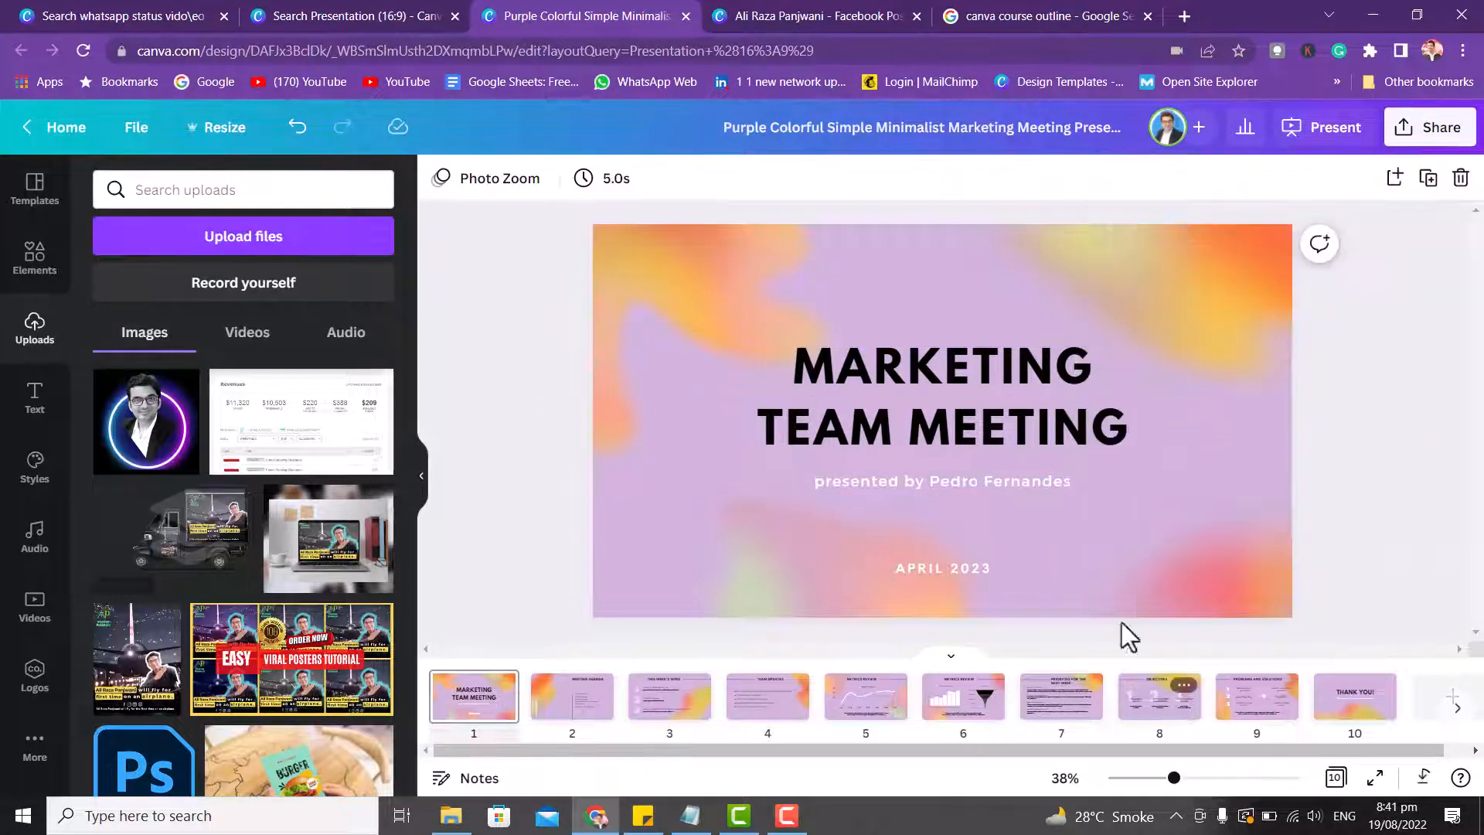
pyautogui.click(1428, 147)
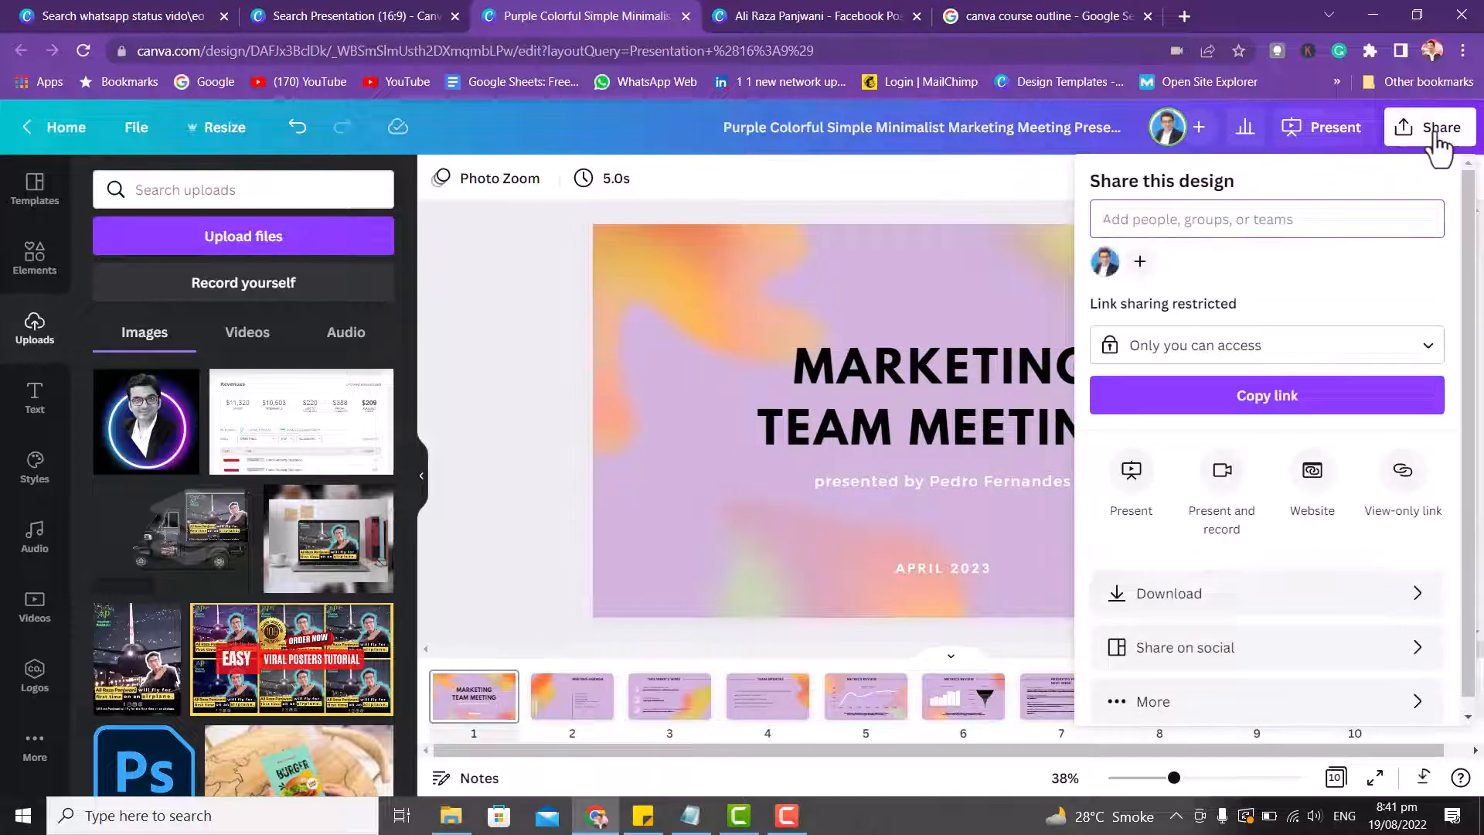
pyautogui.click(505, 369)
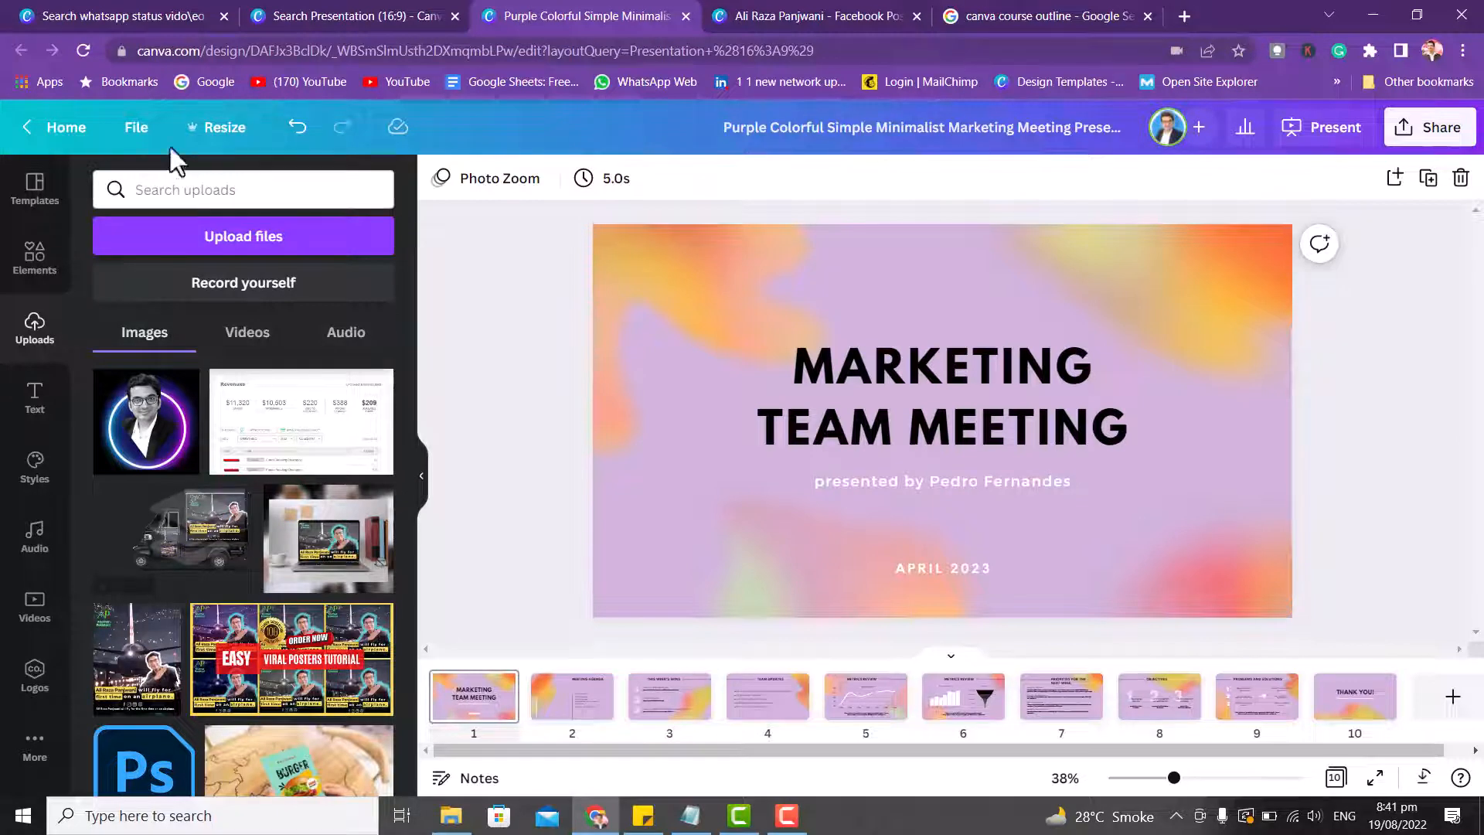
pyautogui.click(63, 147)
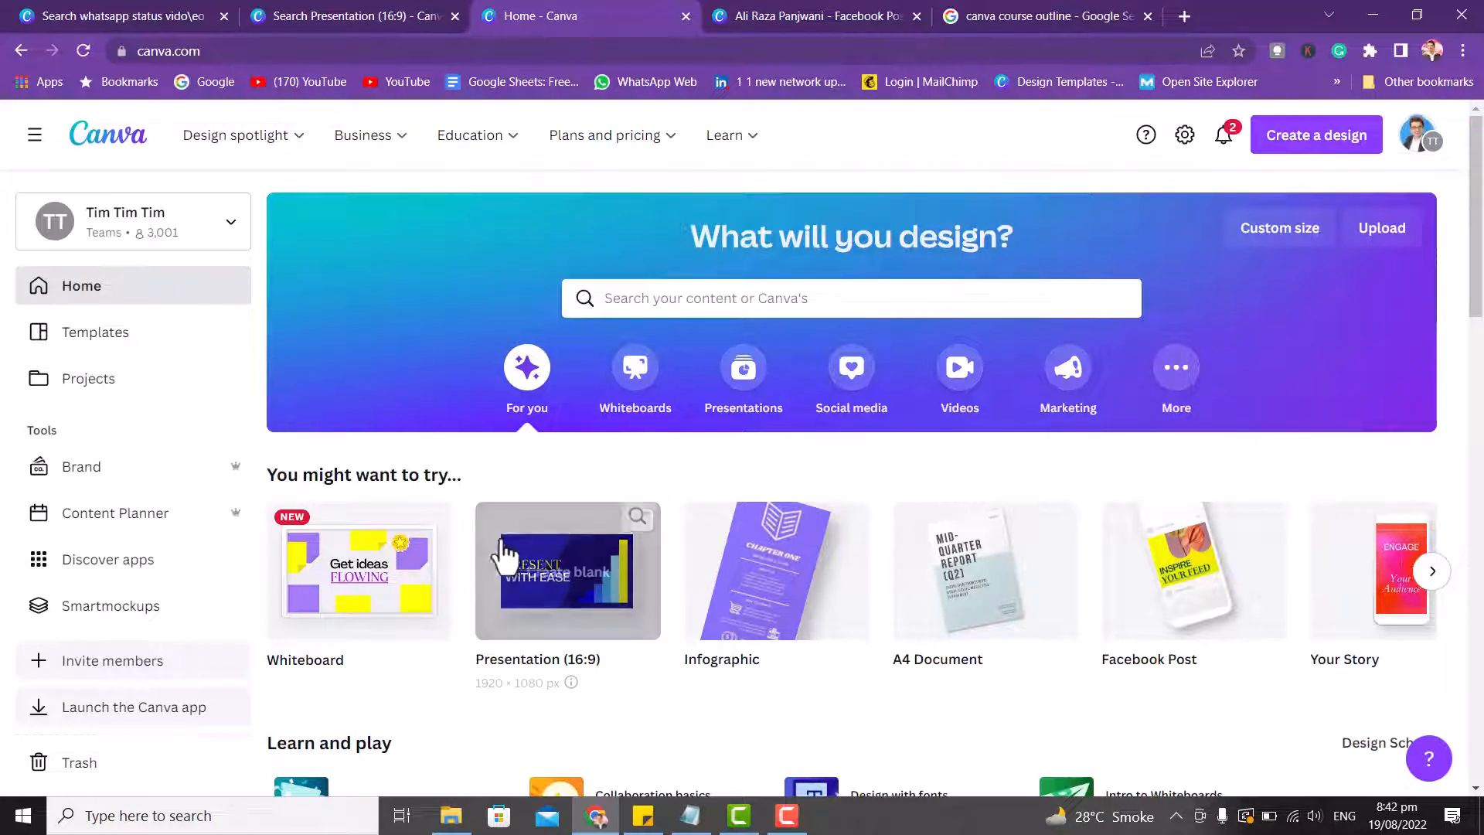
# Create a blank Brainstorm Whiteboard from the Whiteboards category.
pyautogui.click(632, 400)
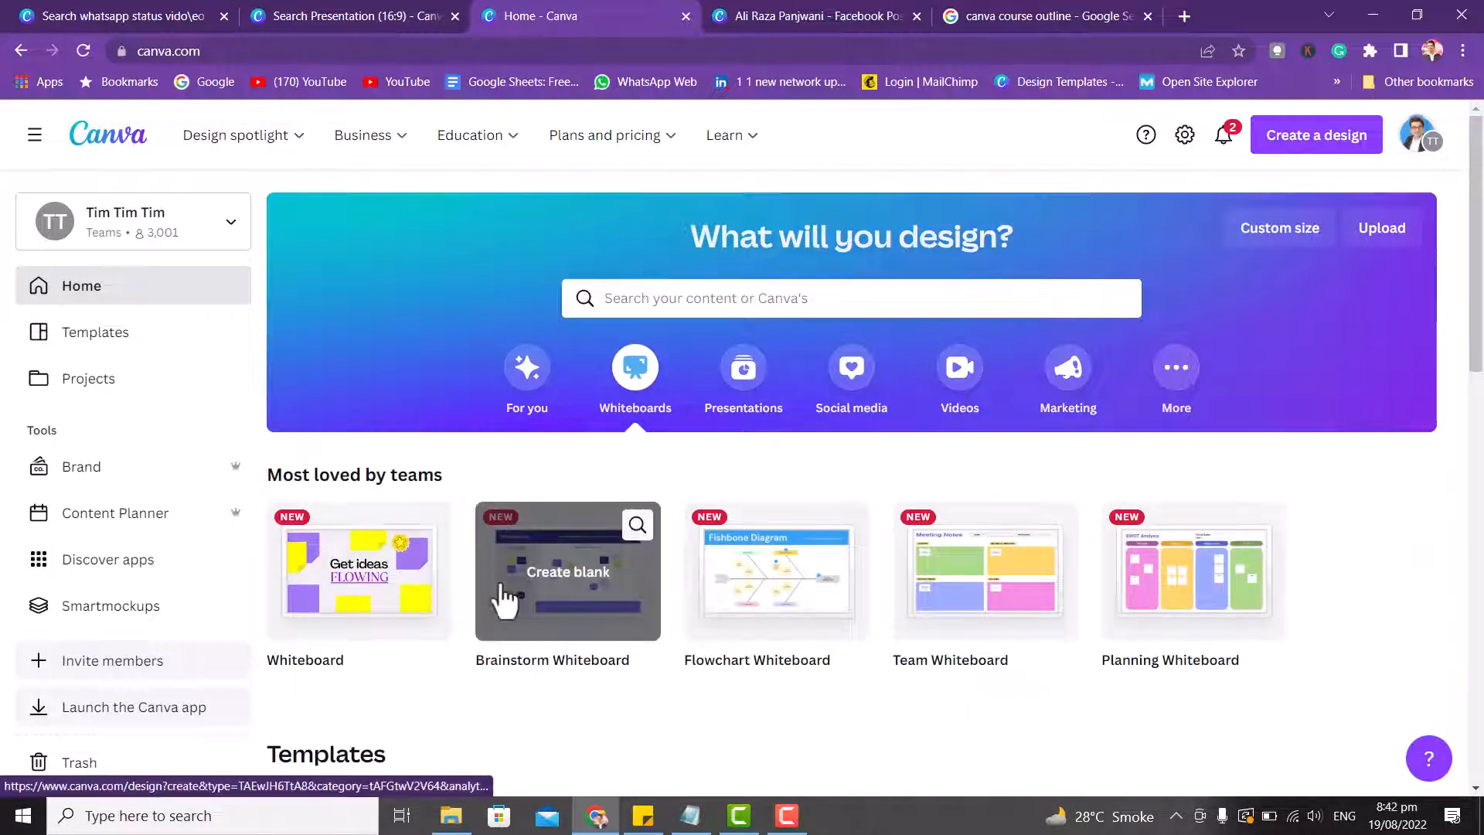
pyautogui.click(553, 578)
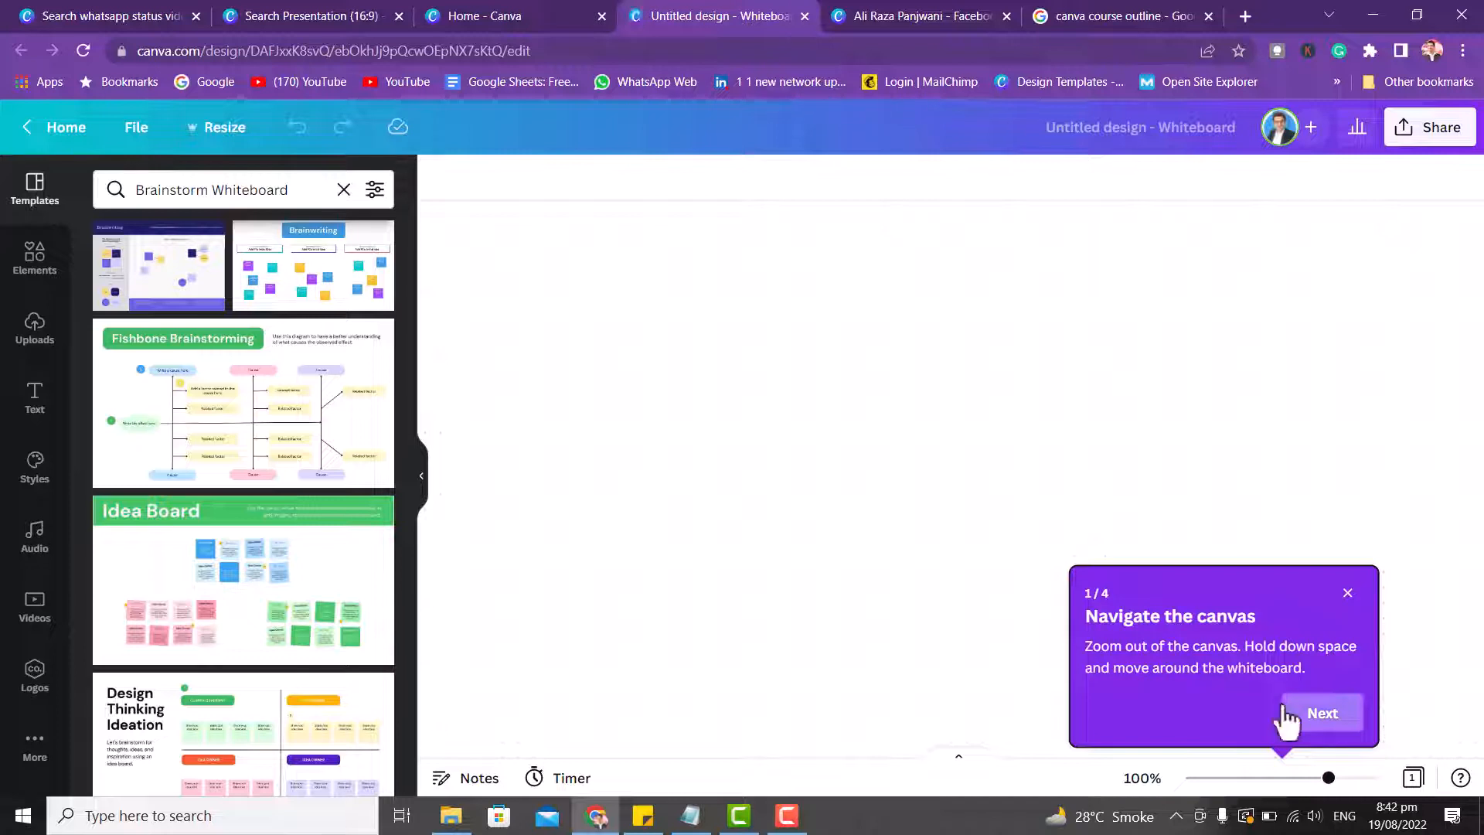
# Skip through the whiteboard tour tips and add the Fishbone Brainstorming template.
pyautogui.click(1311, 715)
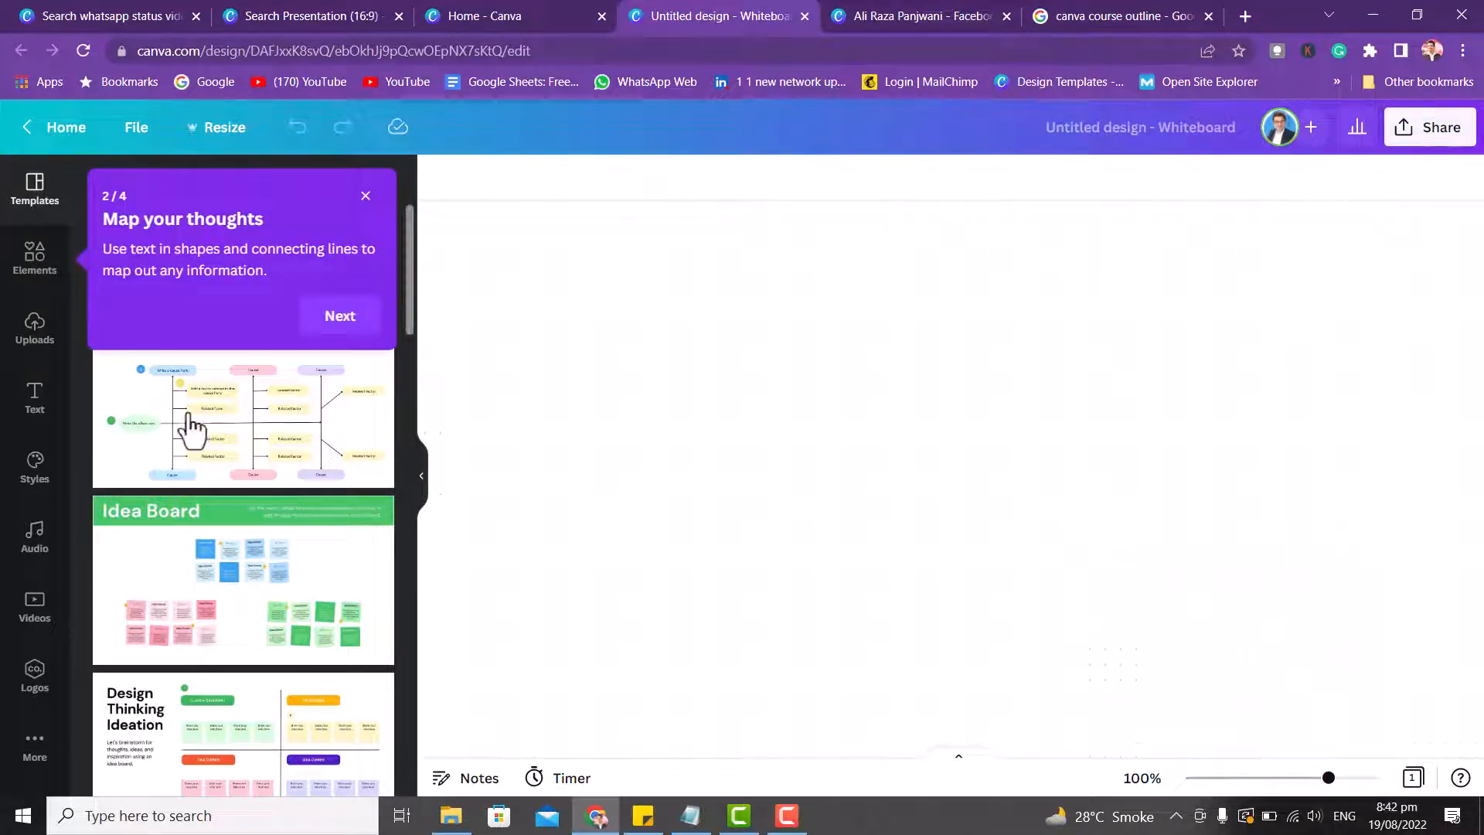
pyautogui.click(329, 317)
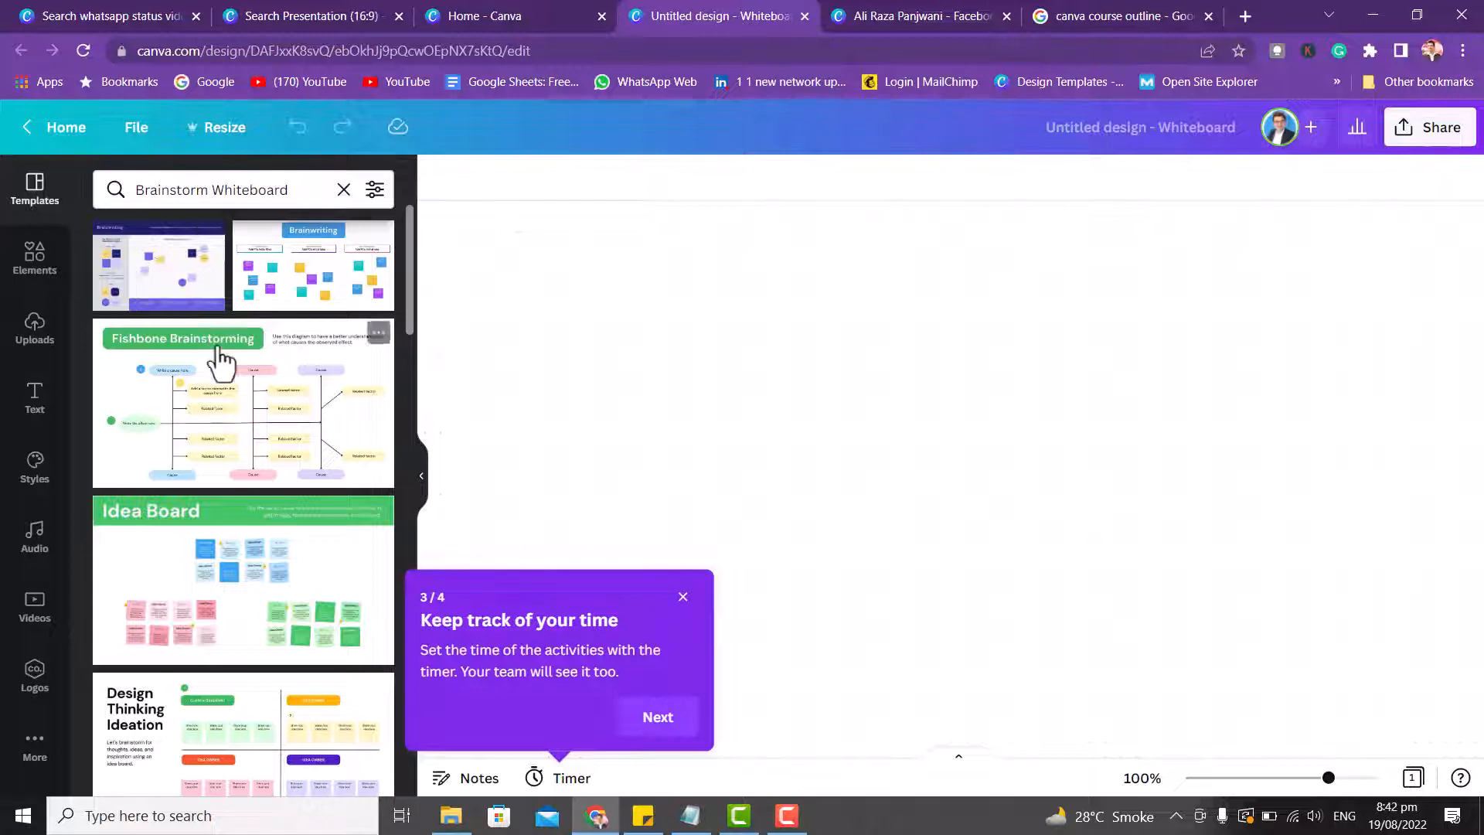
pyautogui.click(649, 723)
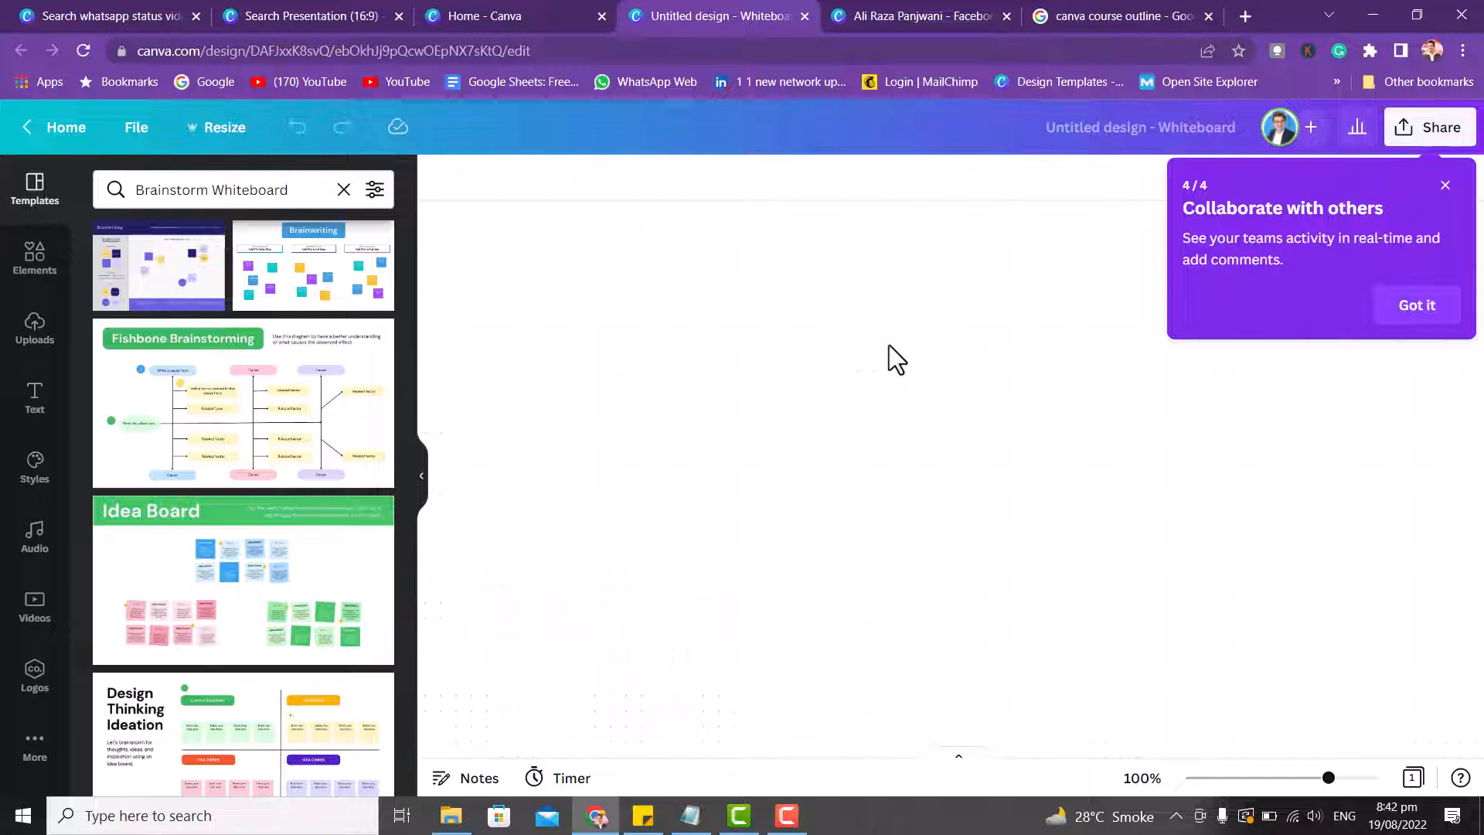
pyautogui.click(1387, 313)
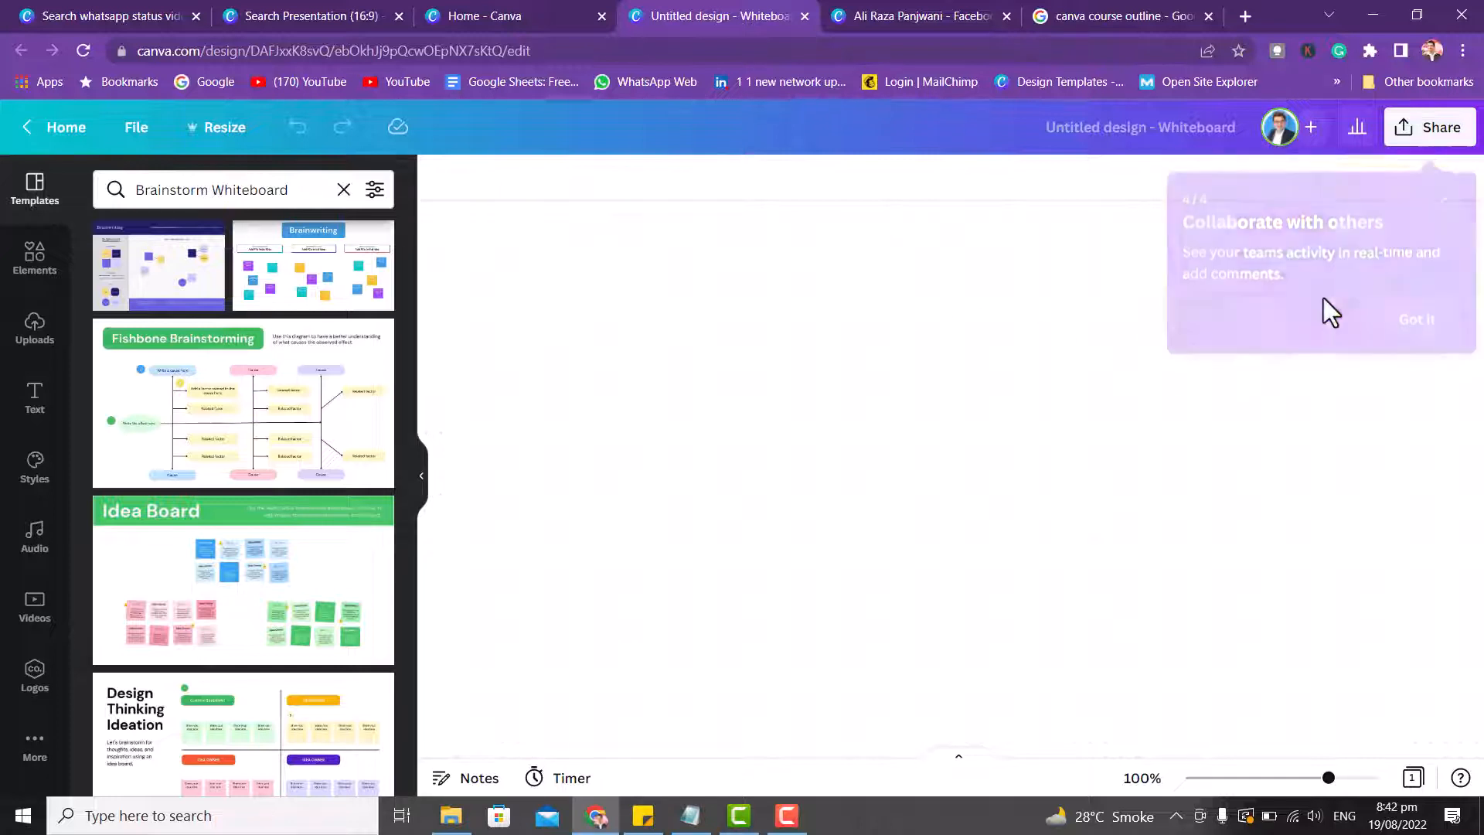
pyautogui.click(247, 425)
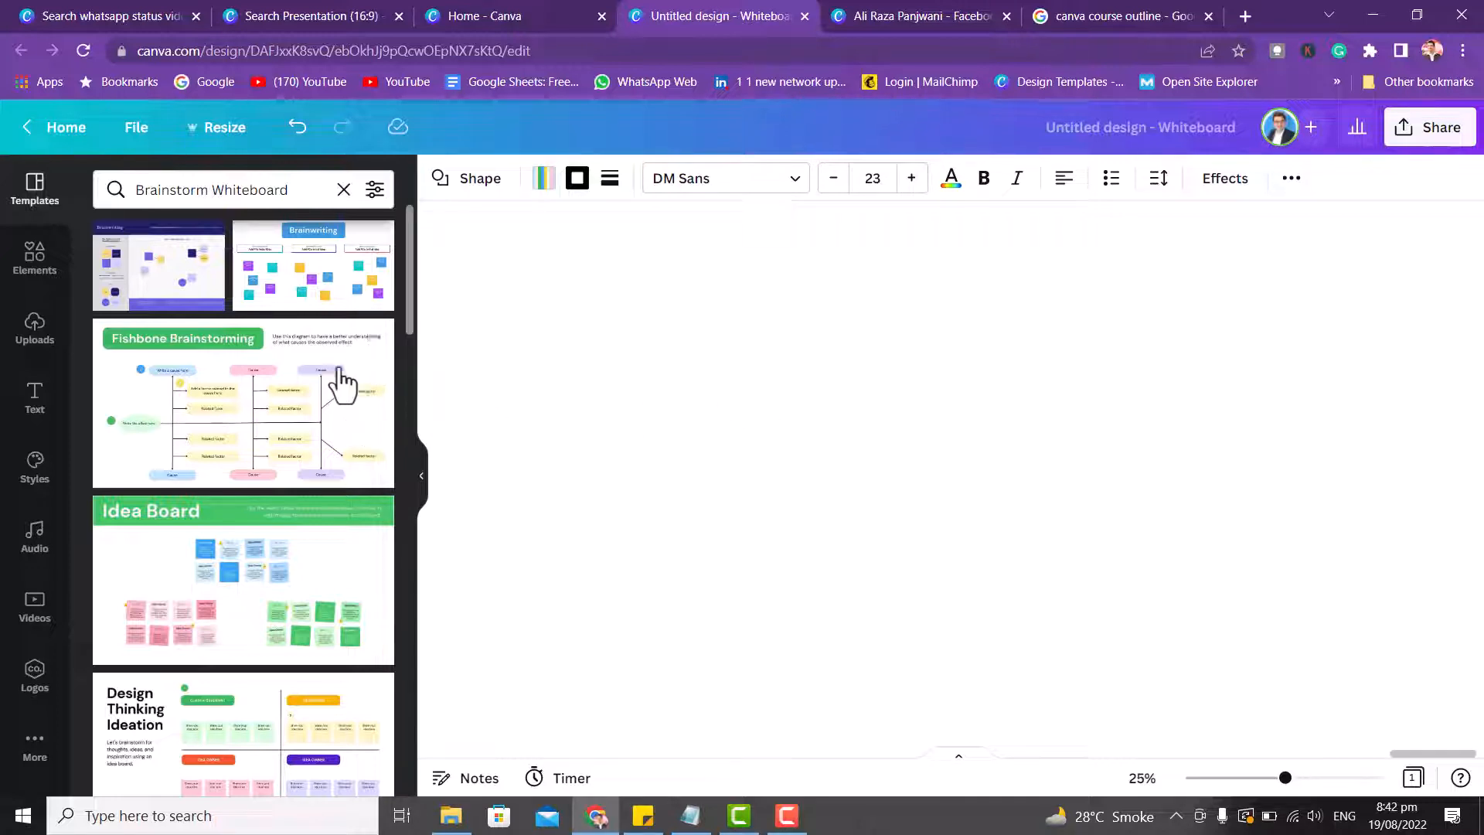
# Move the fishbone's left cause line and title up, shift the diagram right, and return home.
pyautogui.click(296, 393)
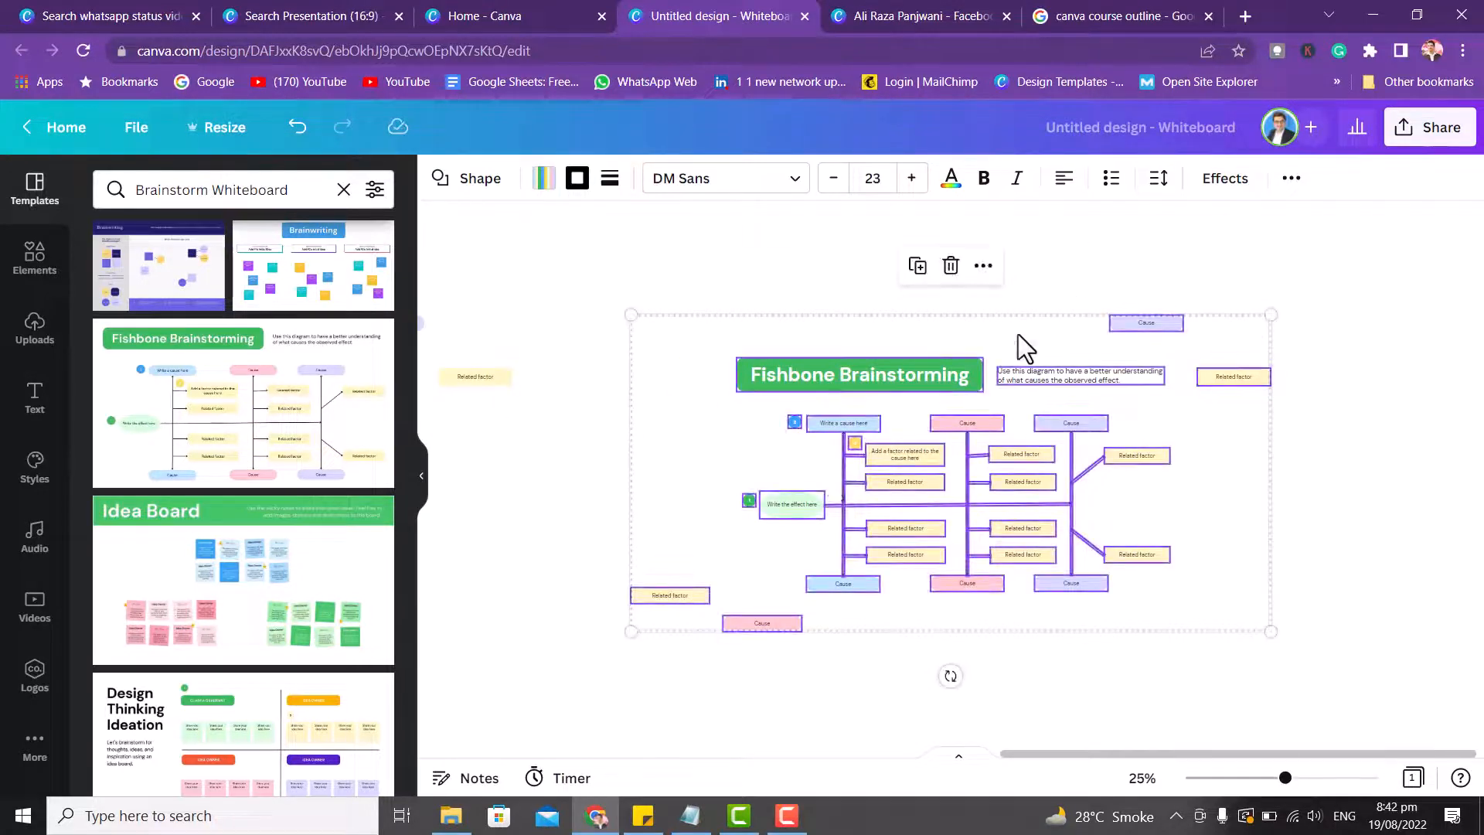
pyautogui.click(578, 359)
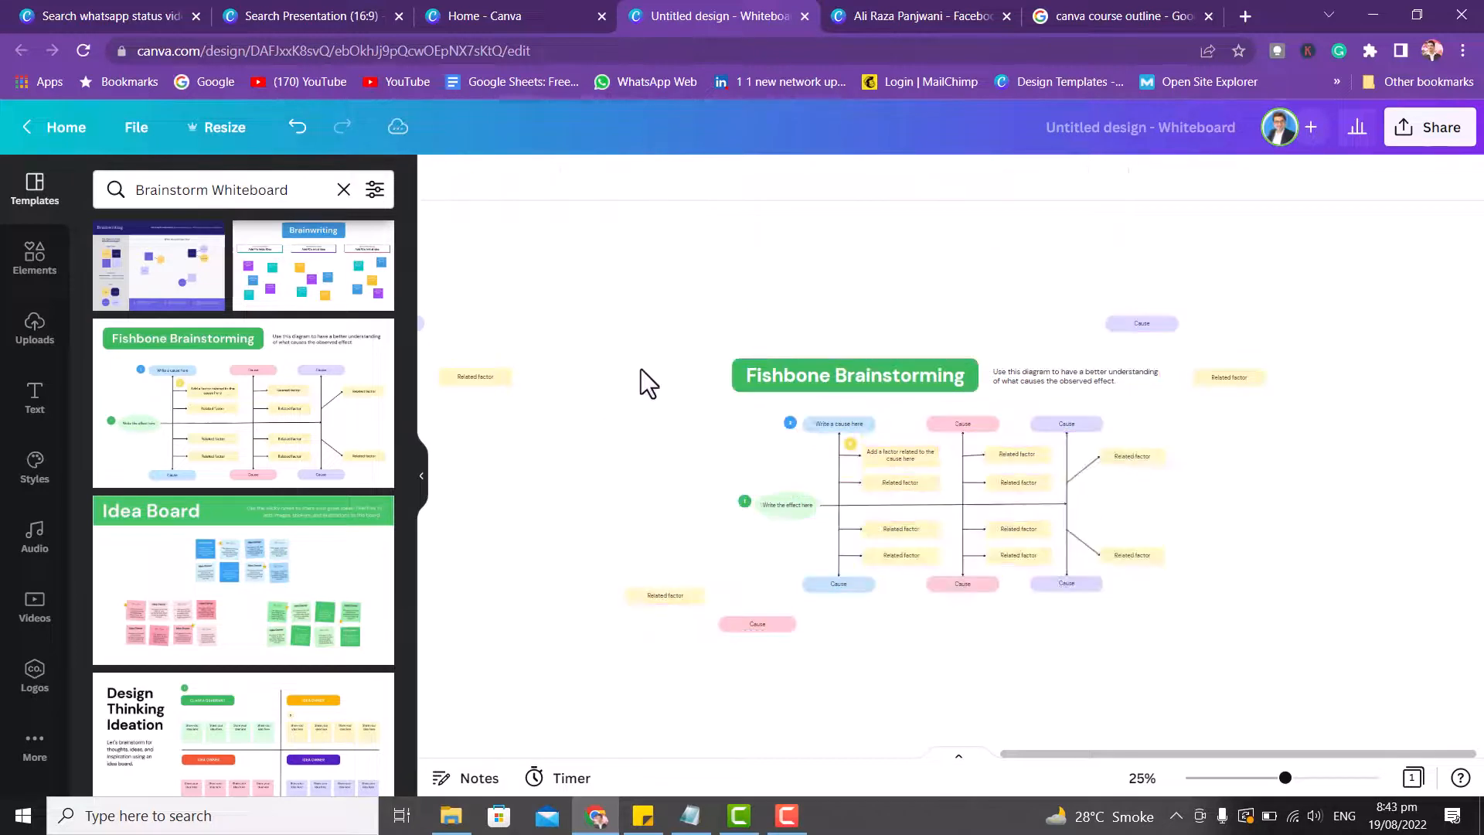
pyautogui.moveTo(850, 513); pyautogui.dragTo(687, 383)
pyautogui.moveTo(791, 363); pyautogui.dragTo(785, 271)
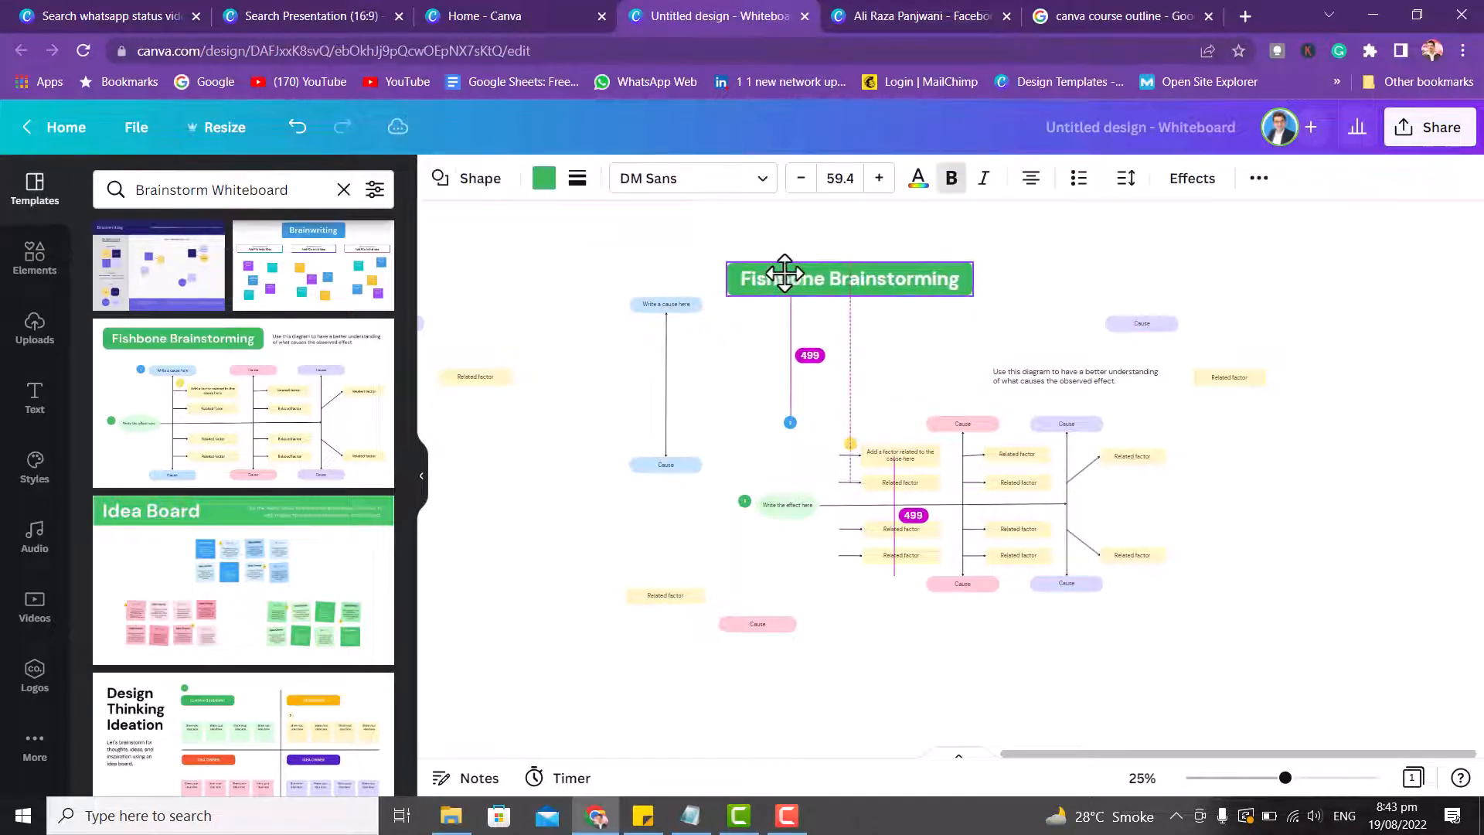
pyautogui.moveTo(742, 434); pyautogui.dragTo(1152, 634)
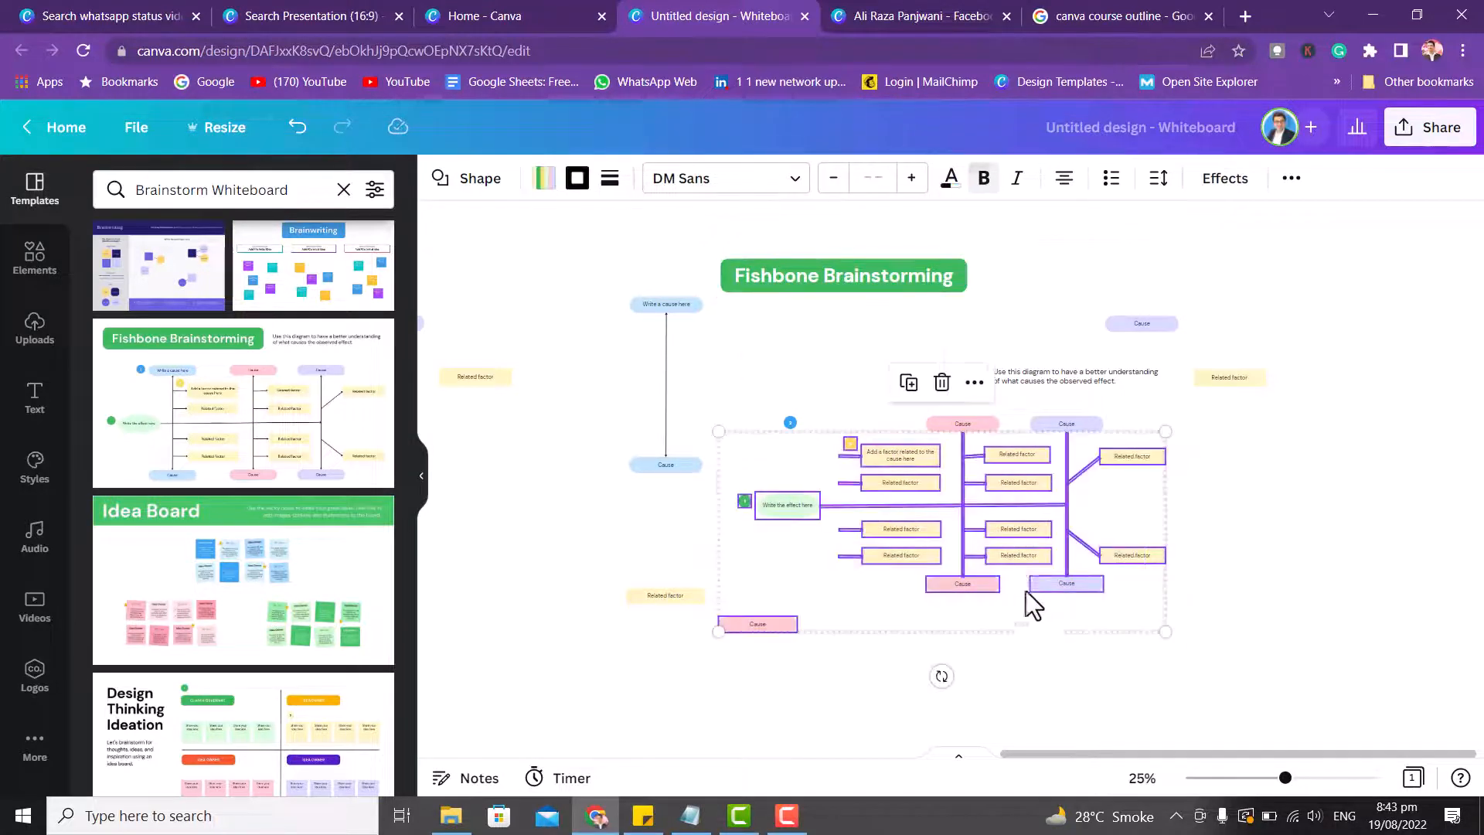
pyautogui.moveTo(988, 573); pyautogui.dragTo(1118, 587)
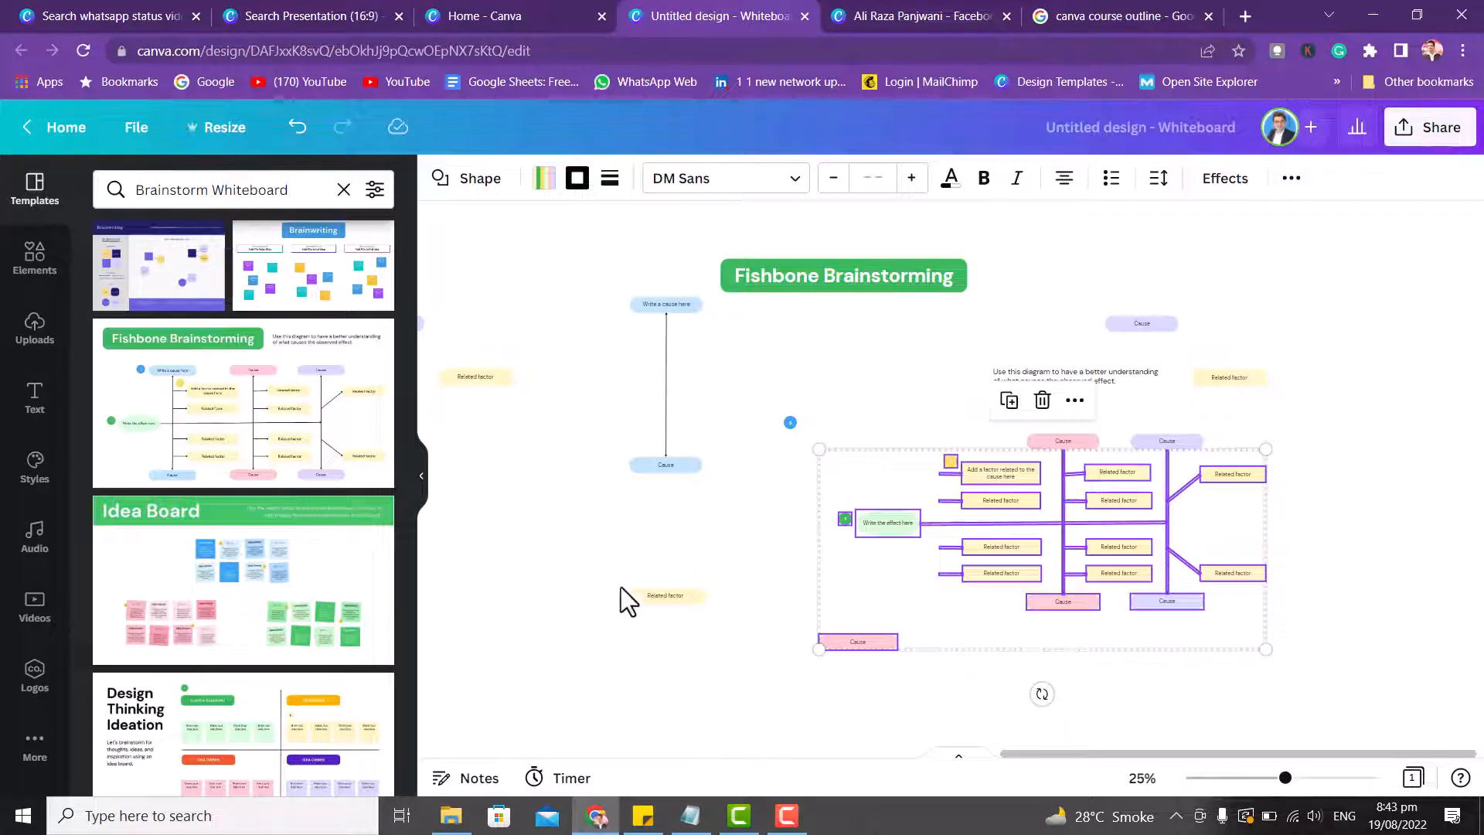
pyautogui.click(63, 130)
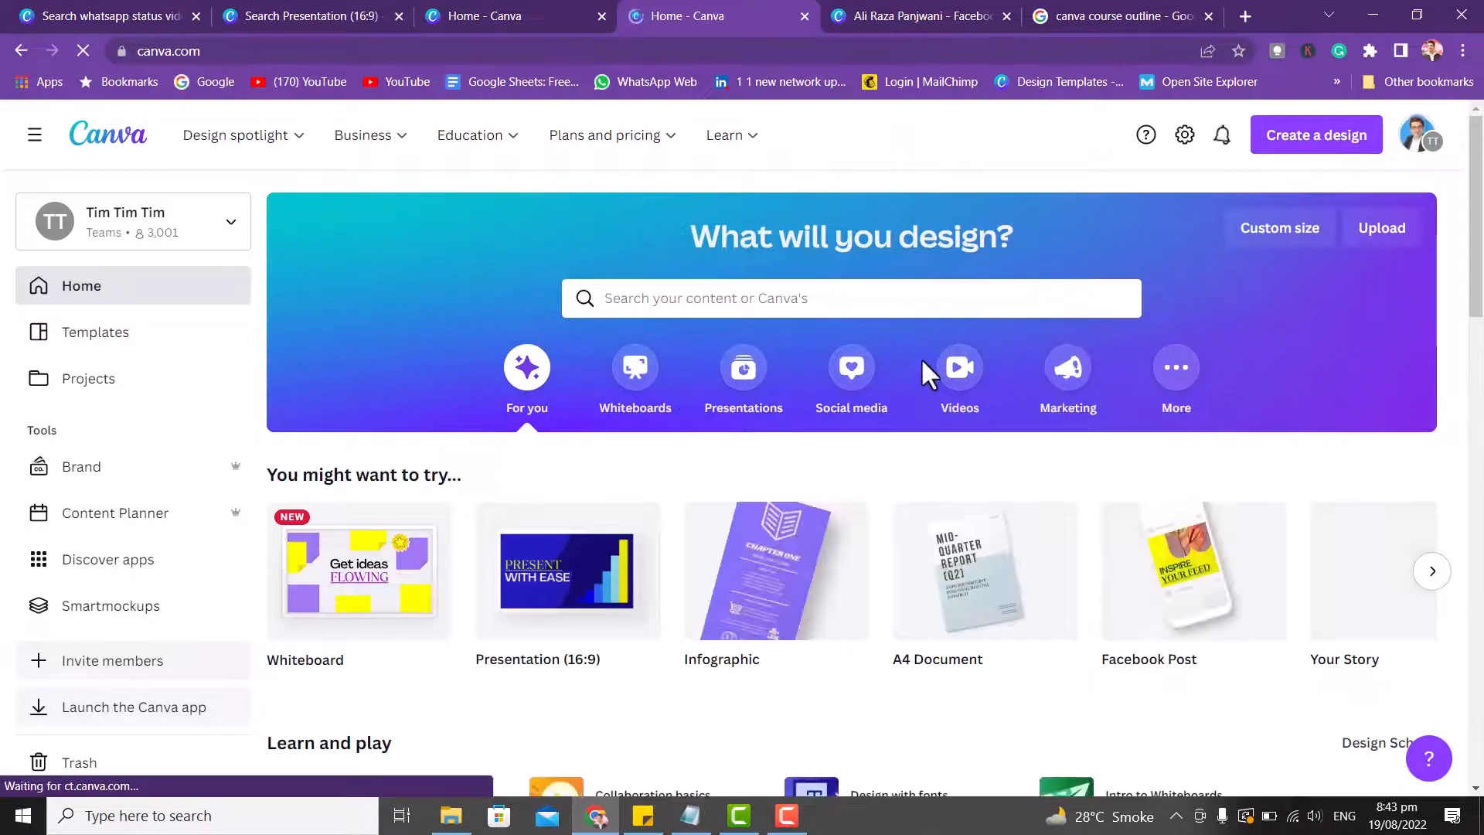
# Browse the Easy-to-assemble videos formats and create a blank 800 × 800 px Video Collage.
pyautogui.click(958, 398)
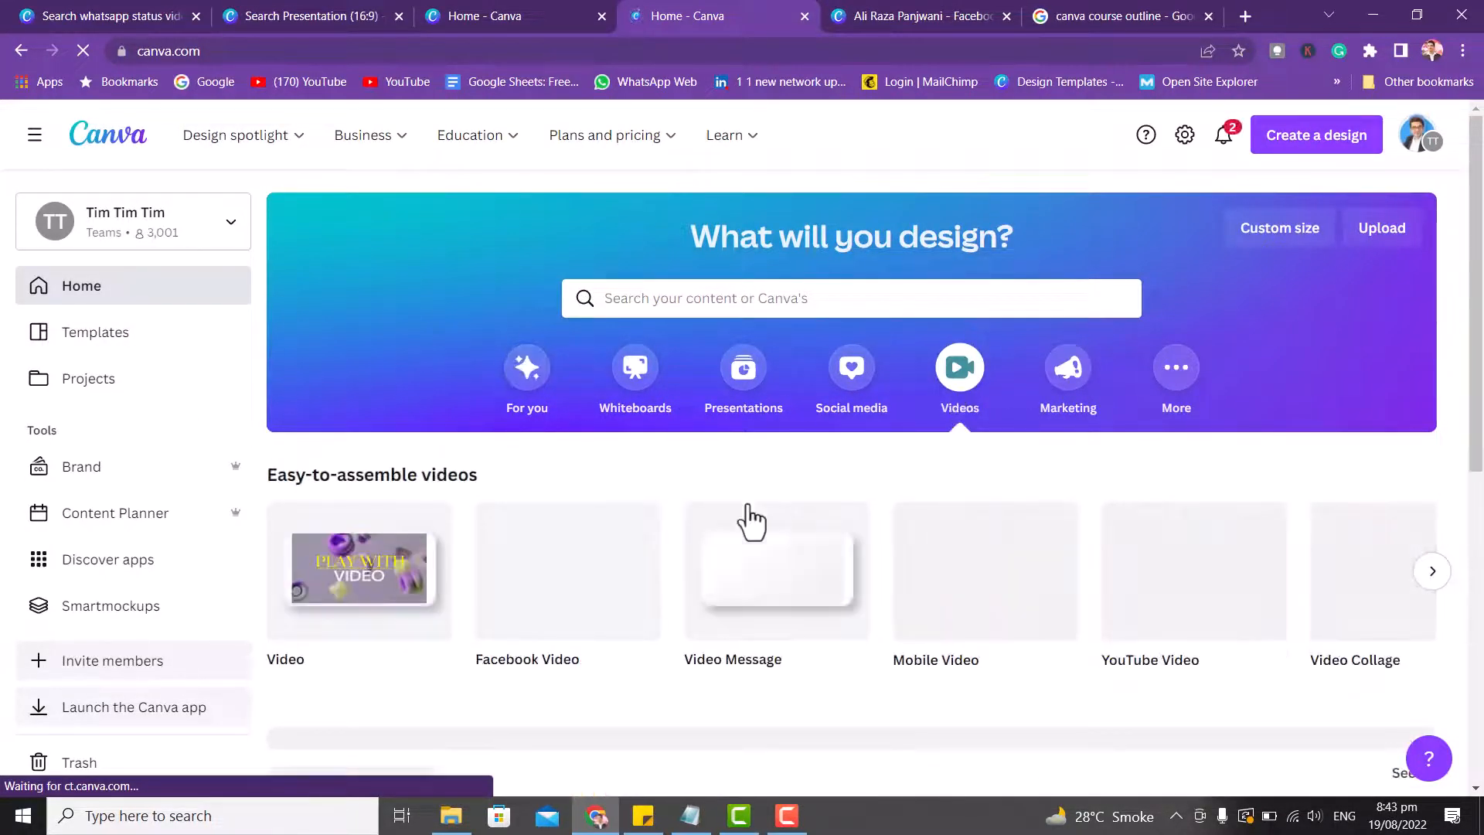
pyautogui.moveTo(534, 607)
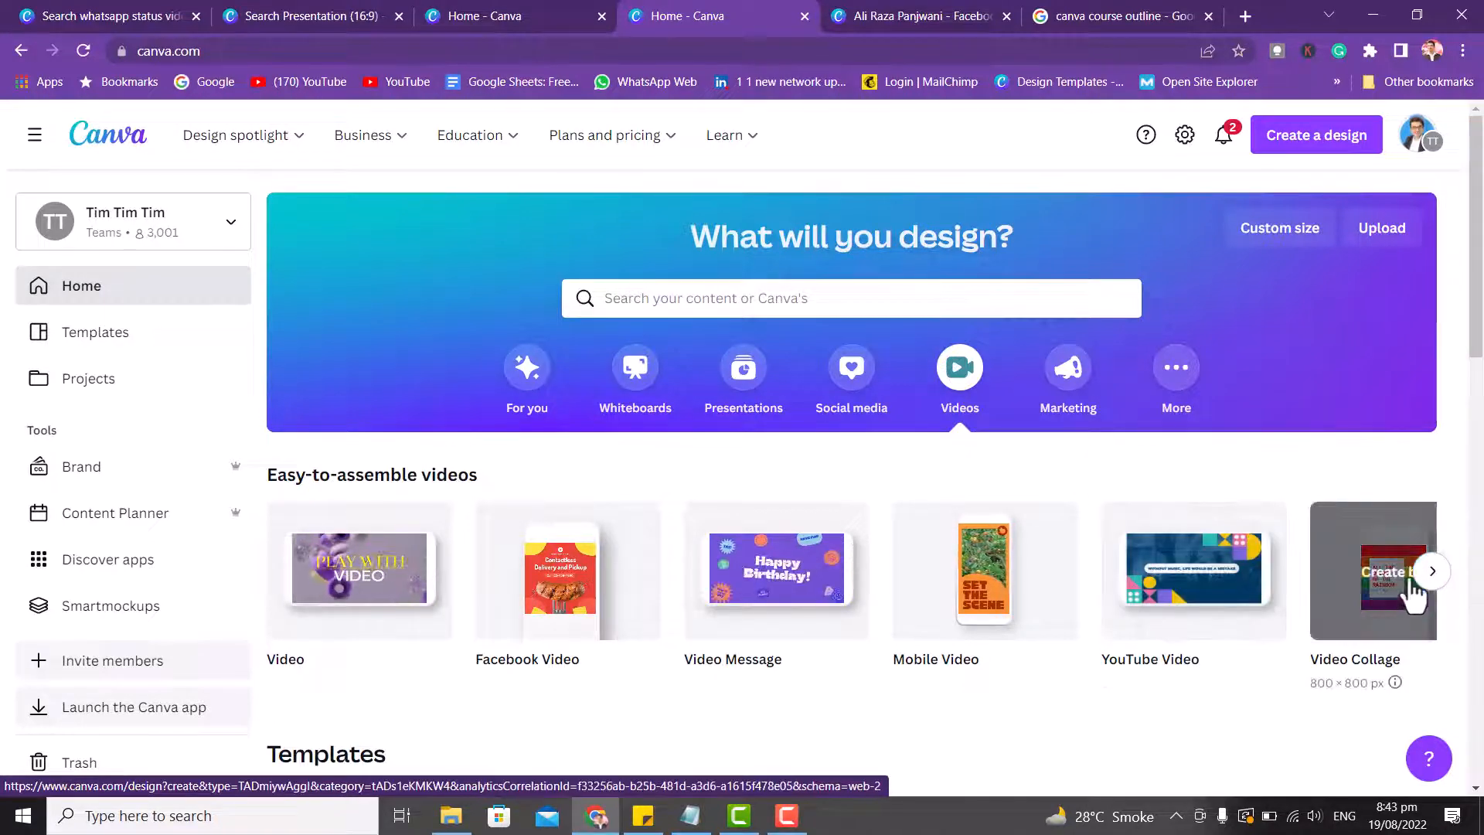
pyautogui.click(1431, 581)
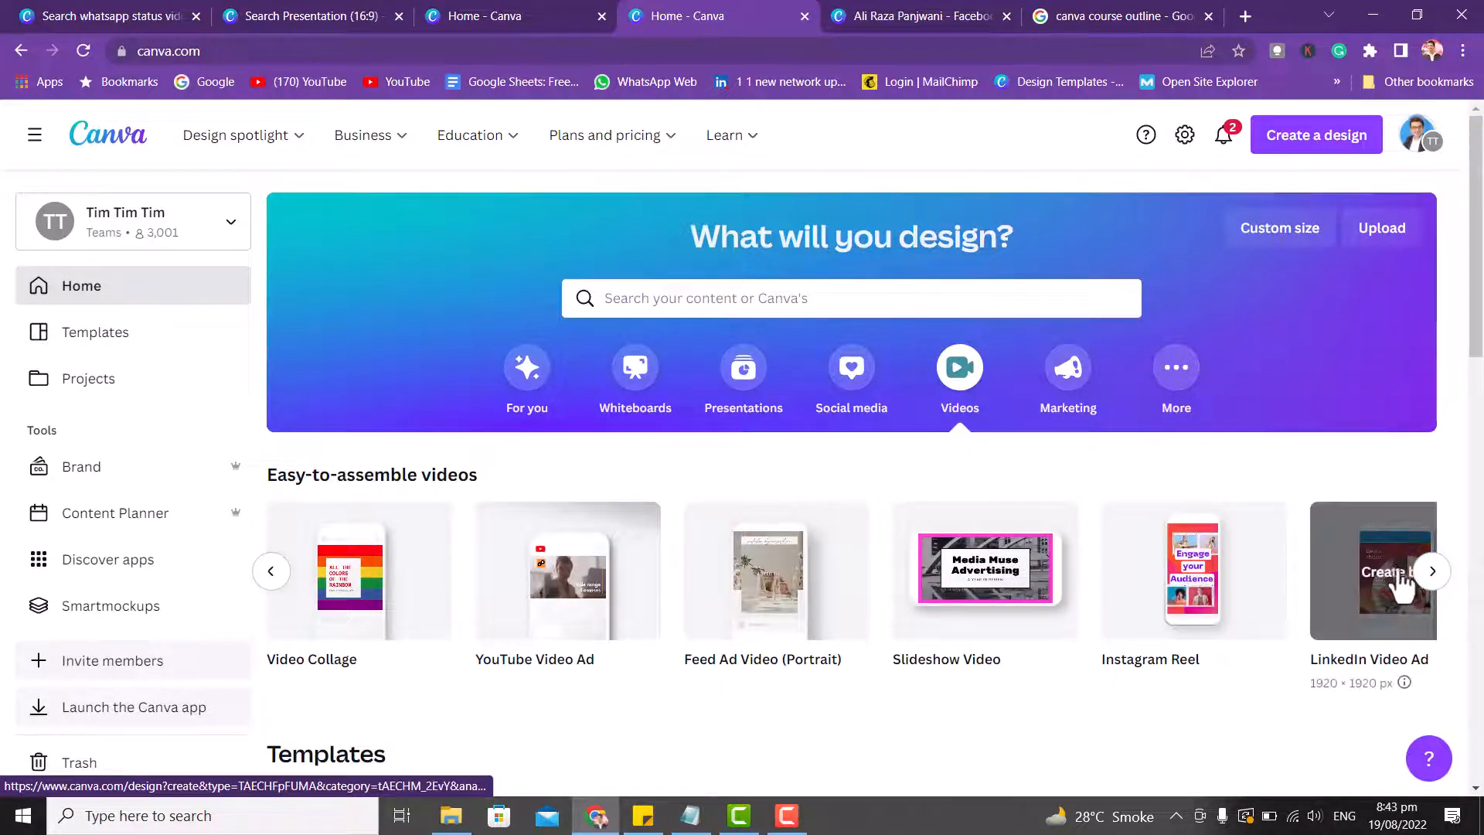
pyautogui.click(1431, 576)
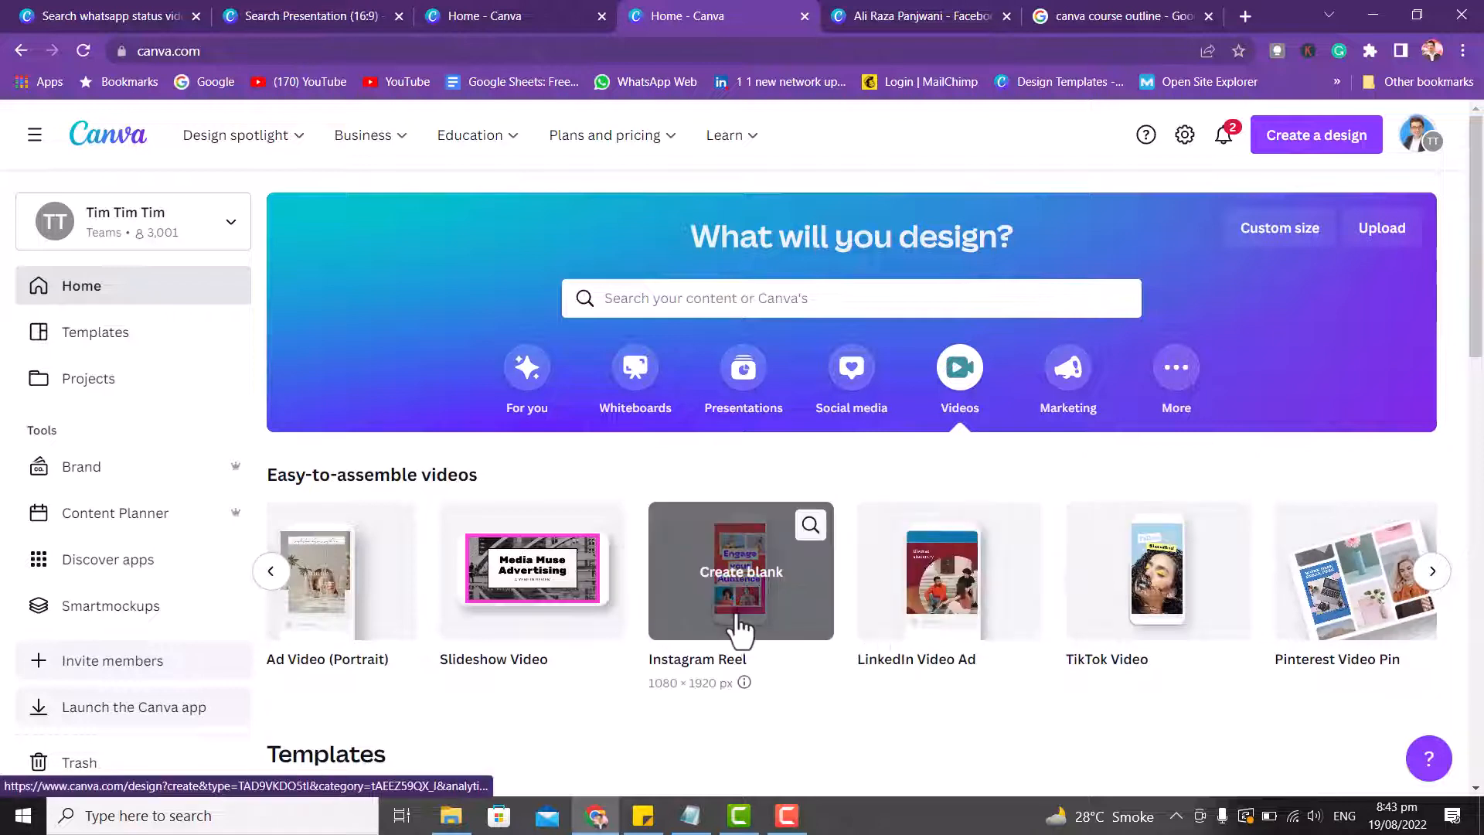
pyautogui.click(1433, 586)
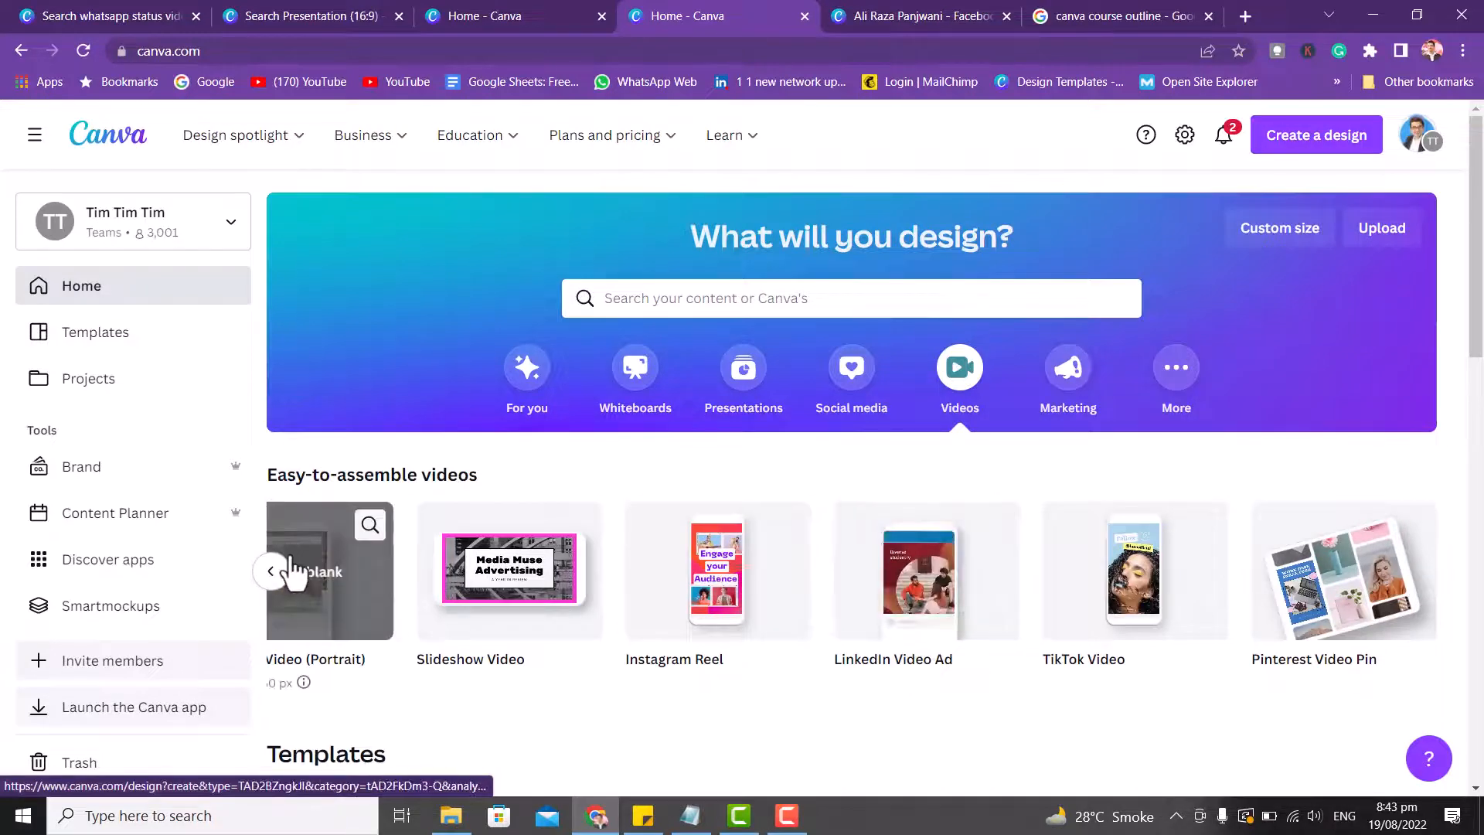
pyautogui.click(271, 581)
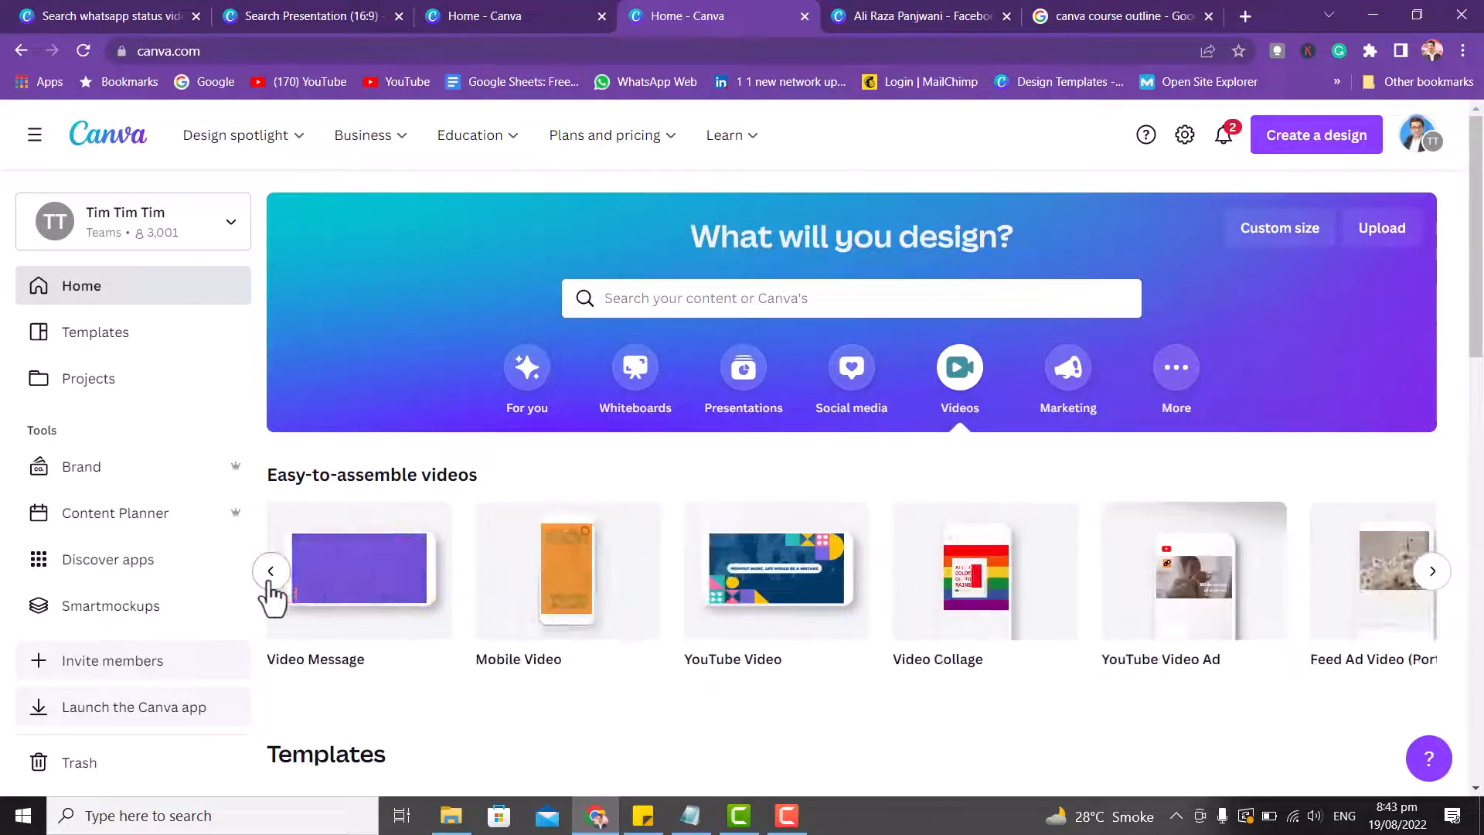
pyautogui.click(930, 593)
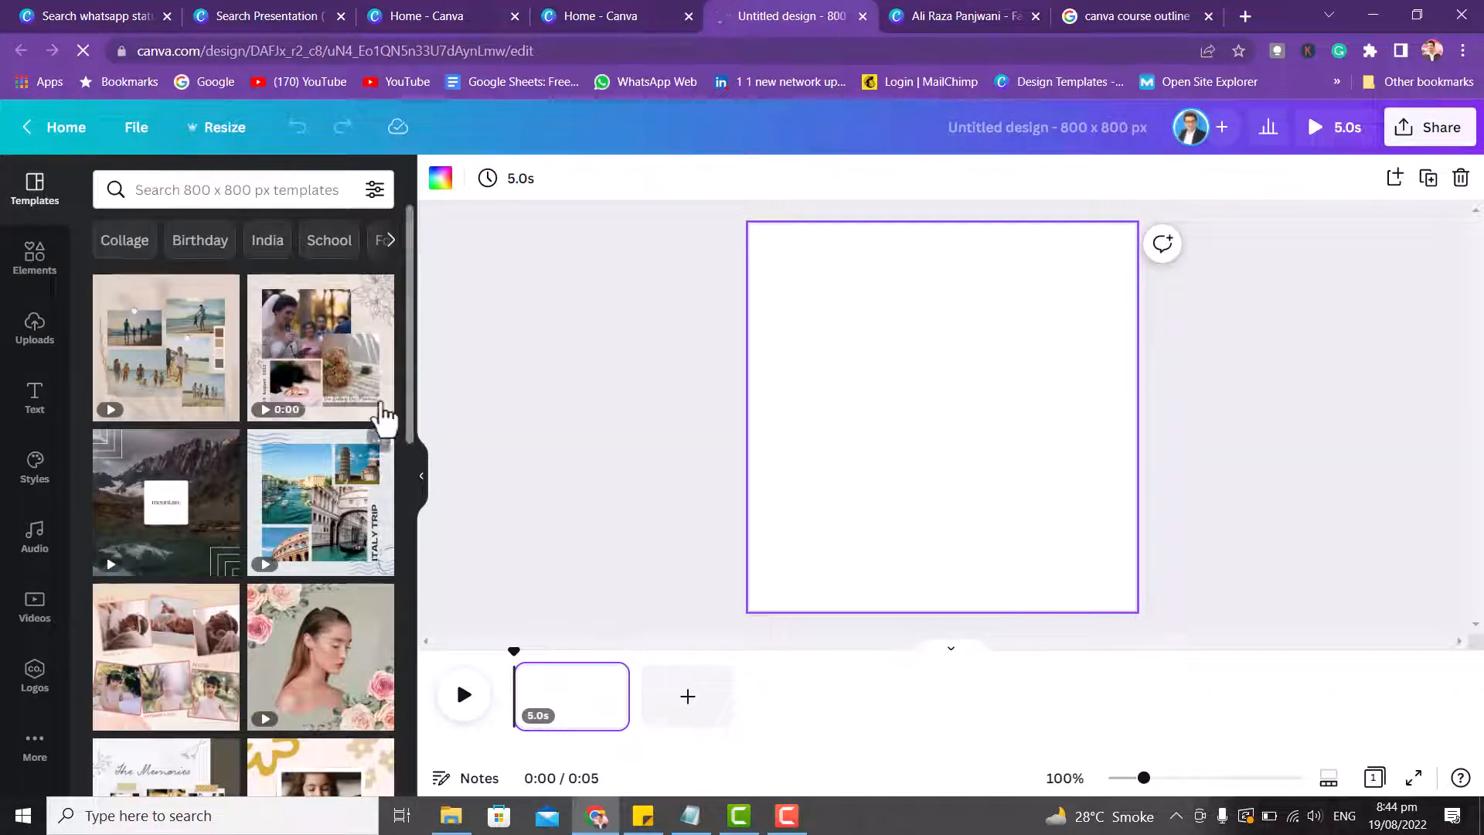
# Apply the Italy Trip template and preview the 15-second collage full screen.
pyautogui.moveTo(373, 485)
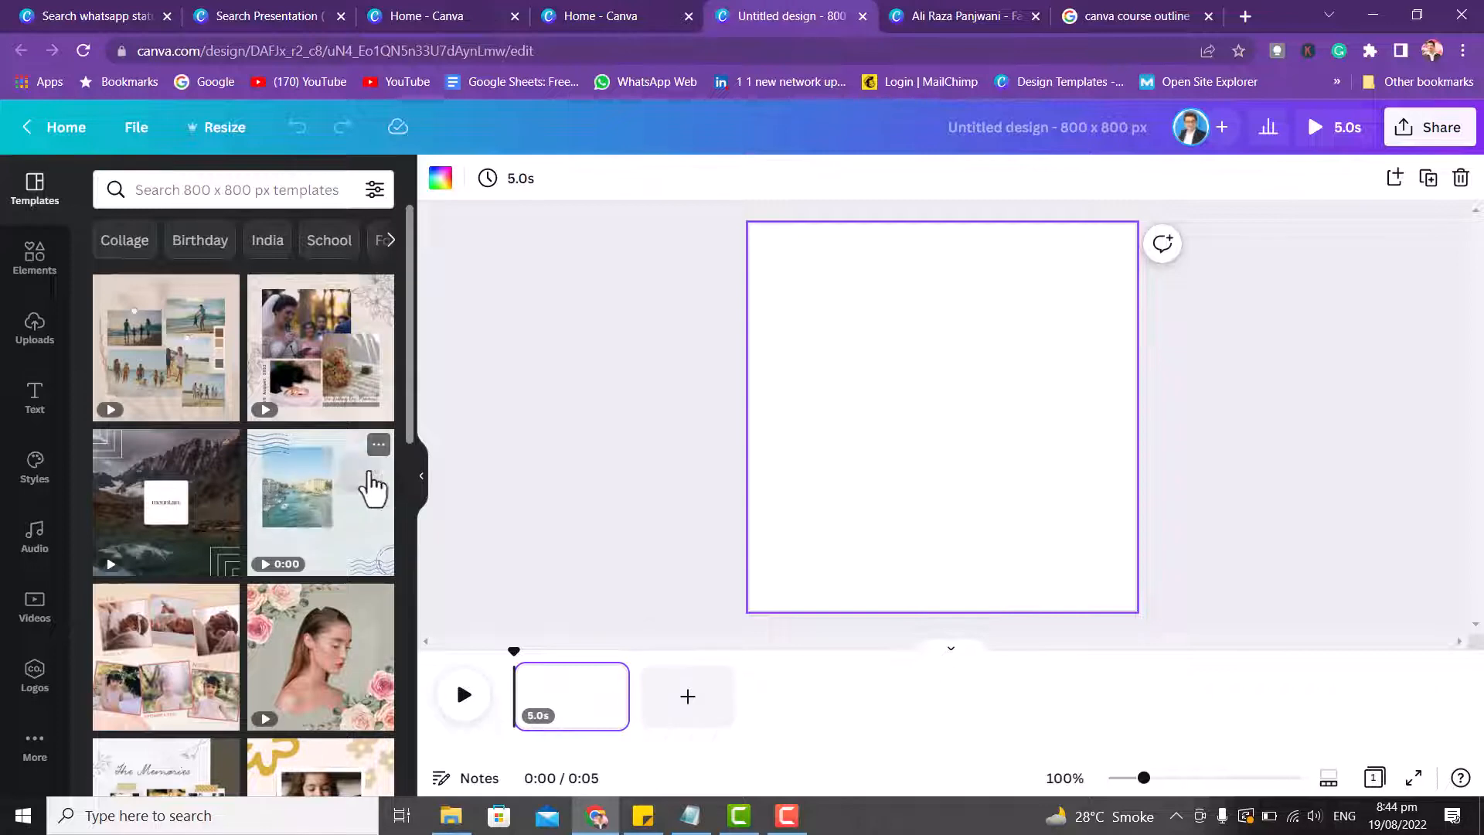
pyautogui.click(331, 494)
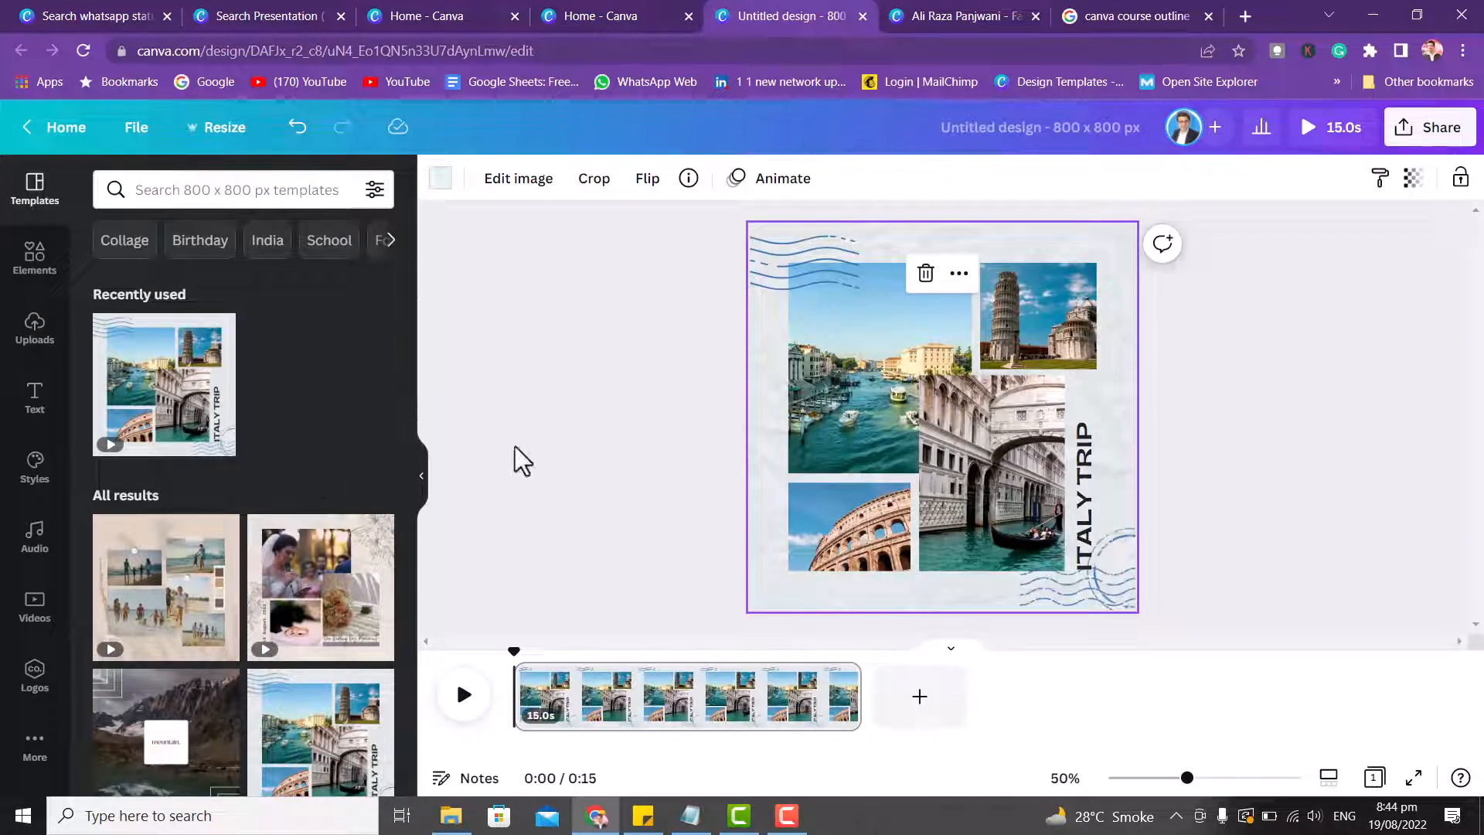
pyautogui.click(1323, 130)
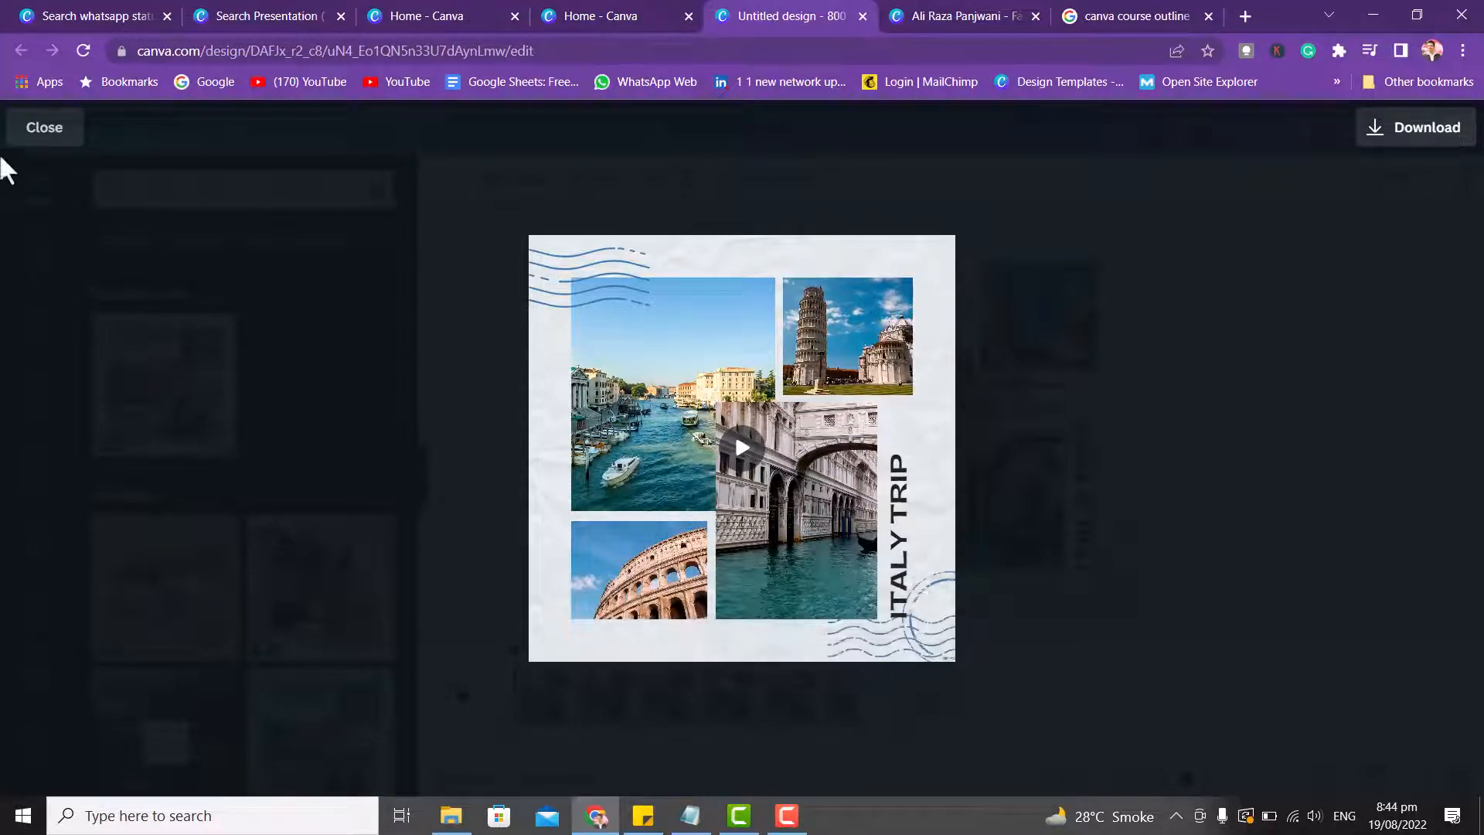
pyautogui.click(44, 127)
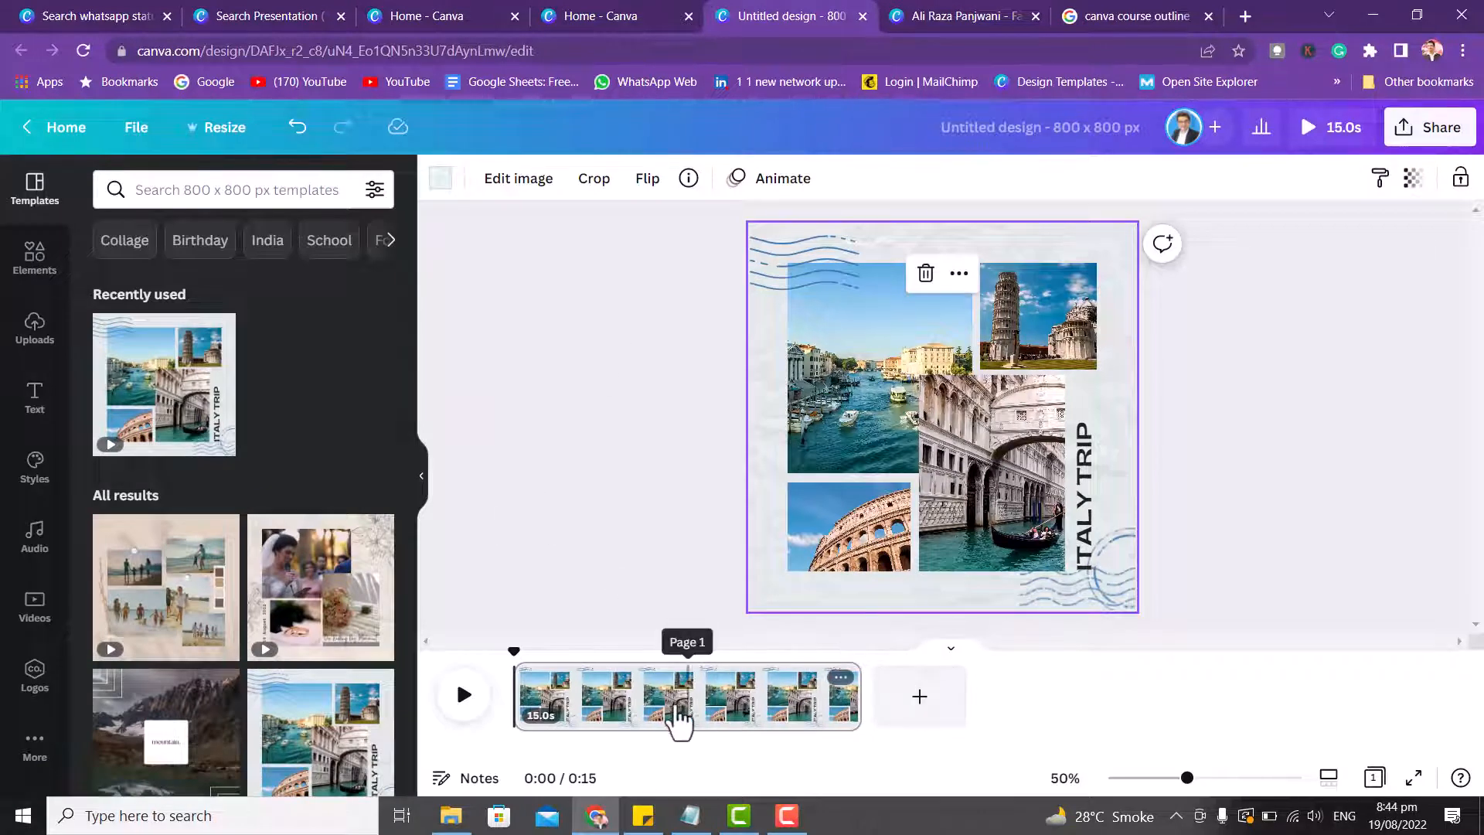
# Move the Venice canal clip down and shrink it to sit above the Colosseum photo.
pyautogui.click(870, 410)
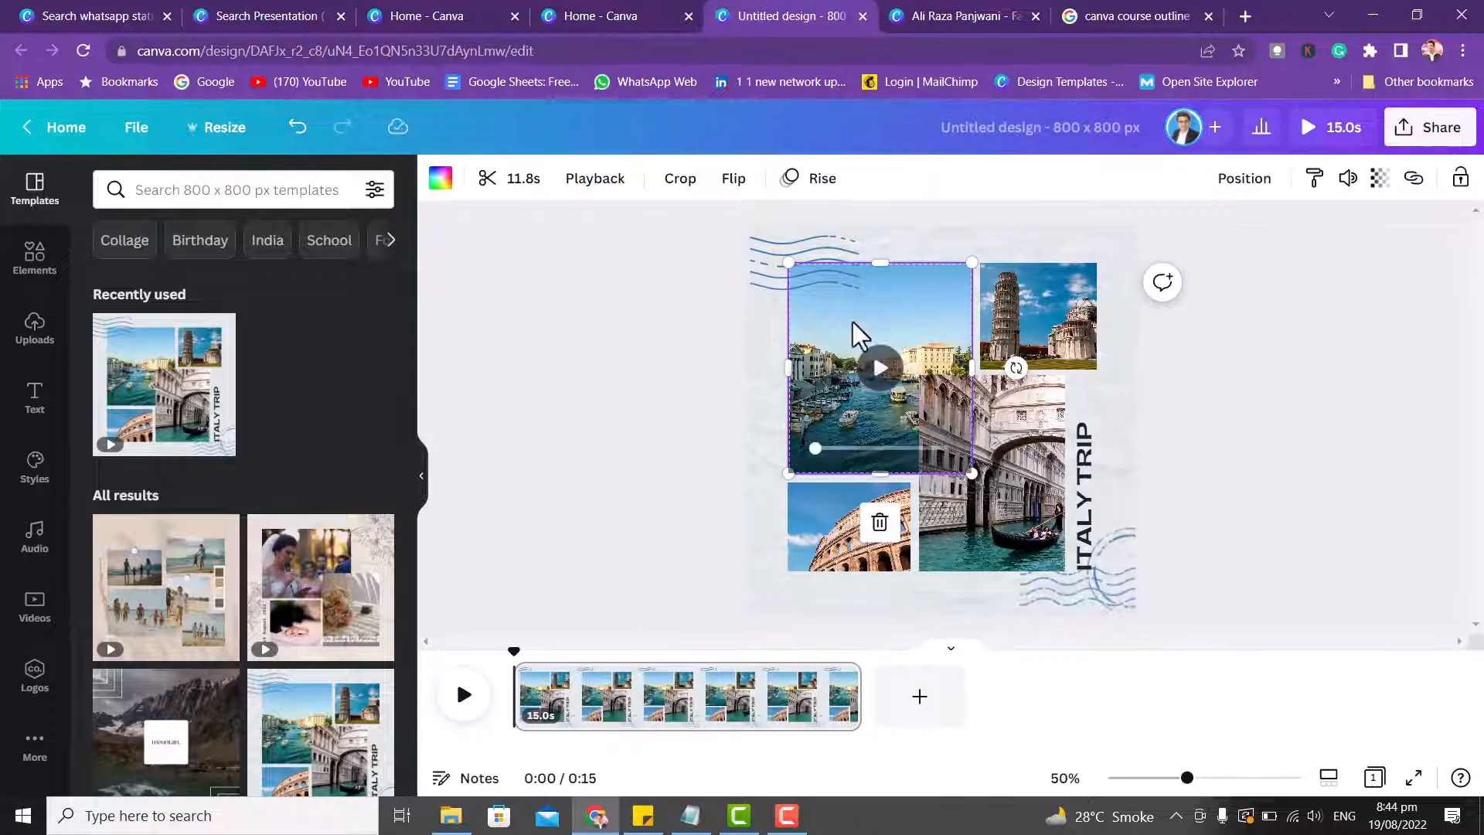
pyautogui.moveTo(837, 325)
pyautogui.mouseDown()
pyautogui.moveTo(680, 278)
pyautogui.moveTo(840, 331)
pyautogui.mouseUp()
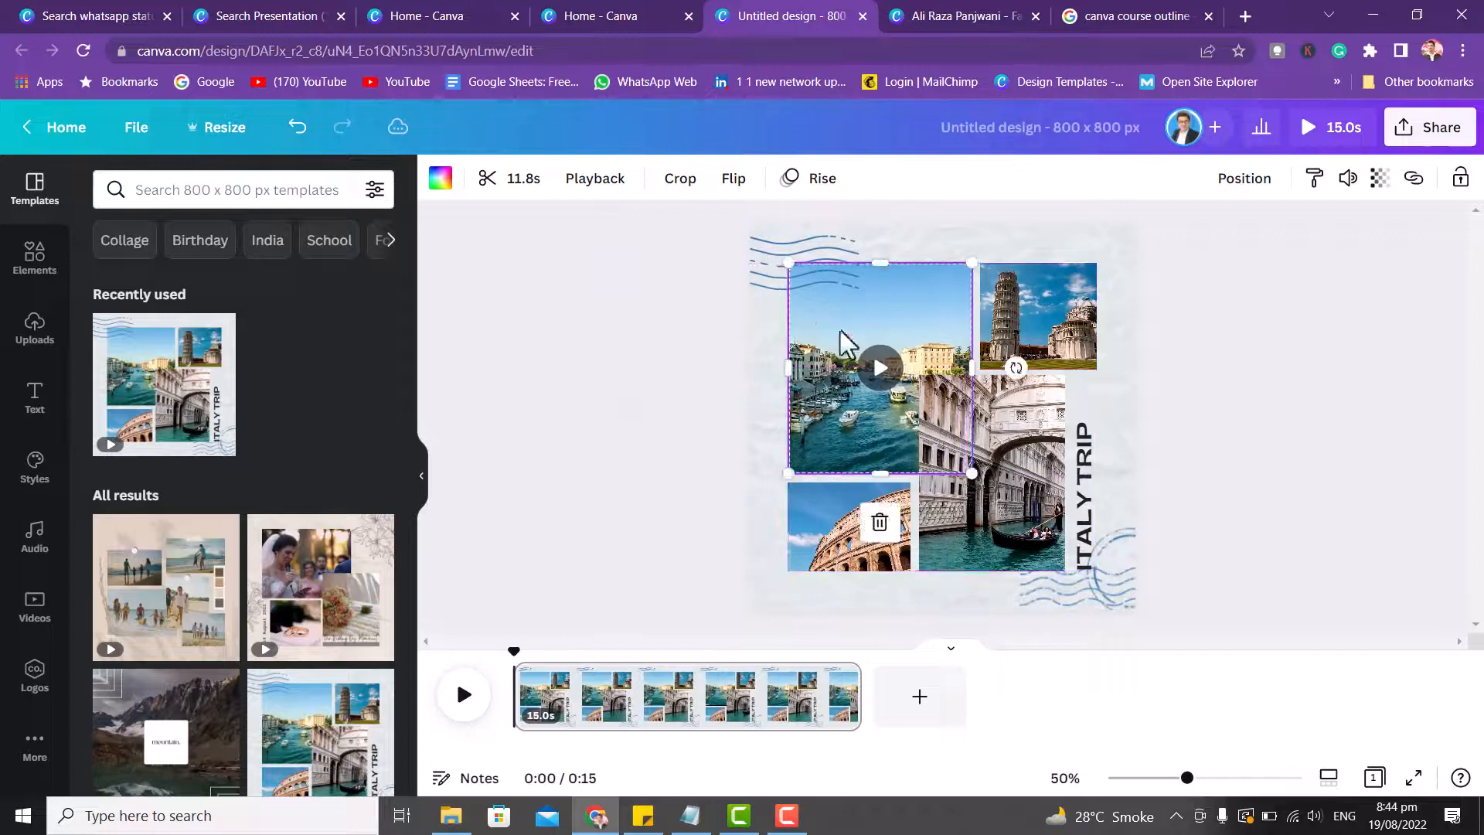
pyautogui.moveTo(789, 261); pyautogui.dragTo(840, 372)
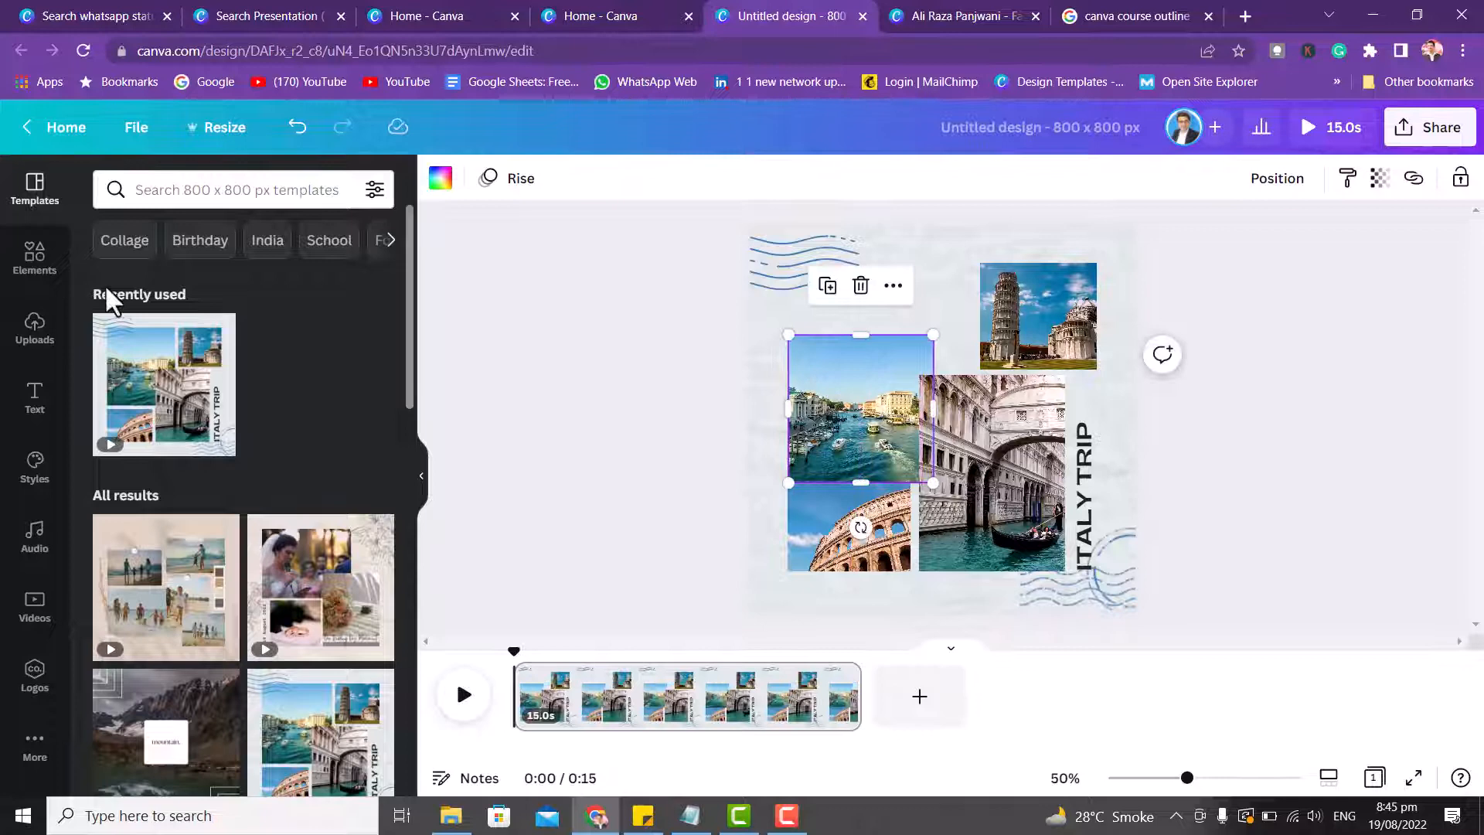
# Search Elements for 'karachi' and add the night city video clip to the collage.
pyautogui.click(55, 264)
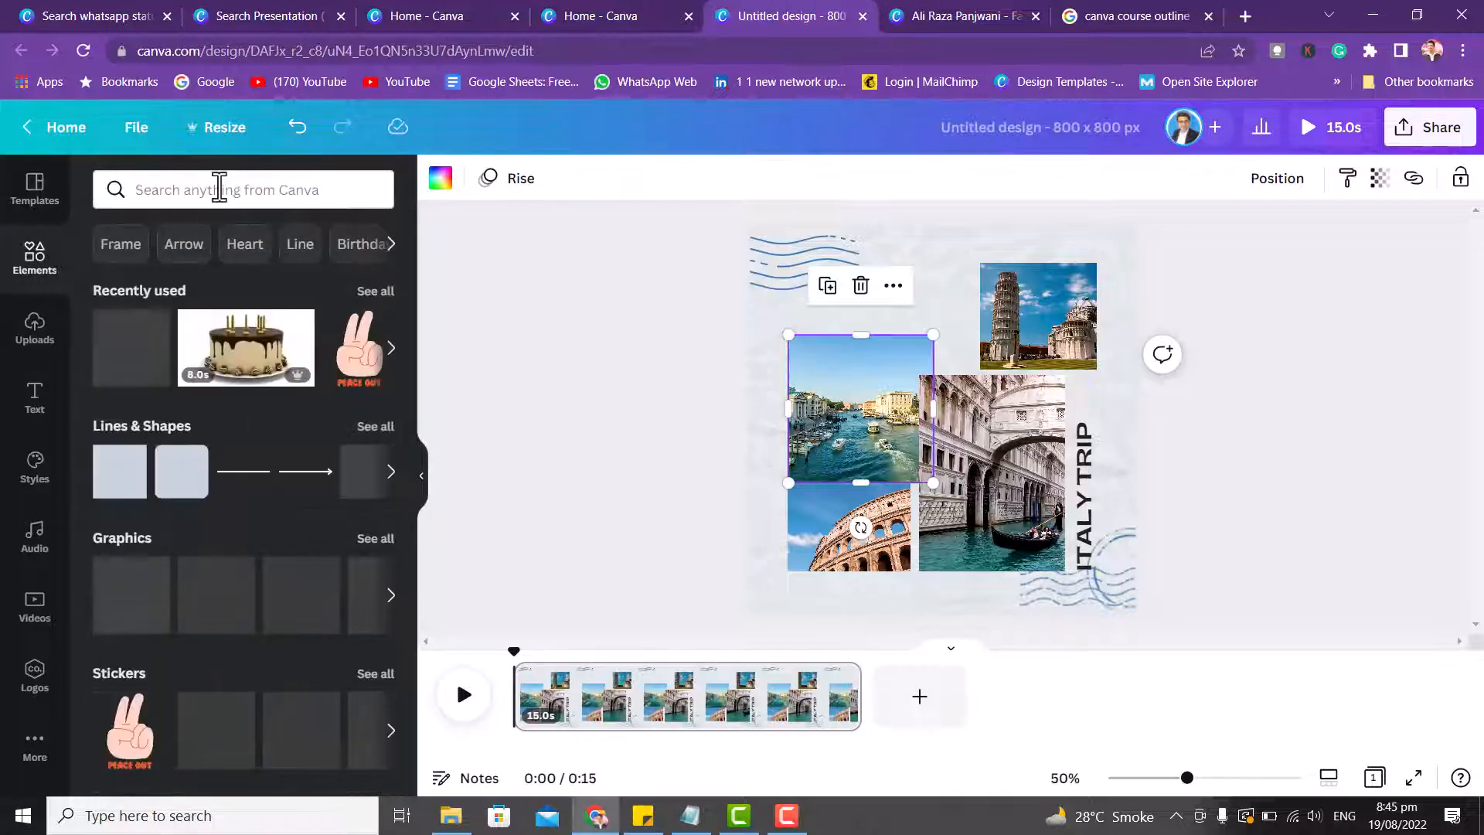
pyautogui.click(219, 188)
pyautogui.write('p')
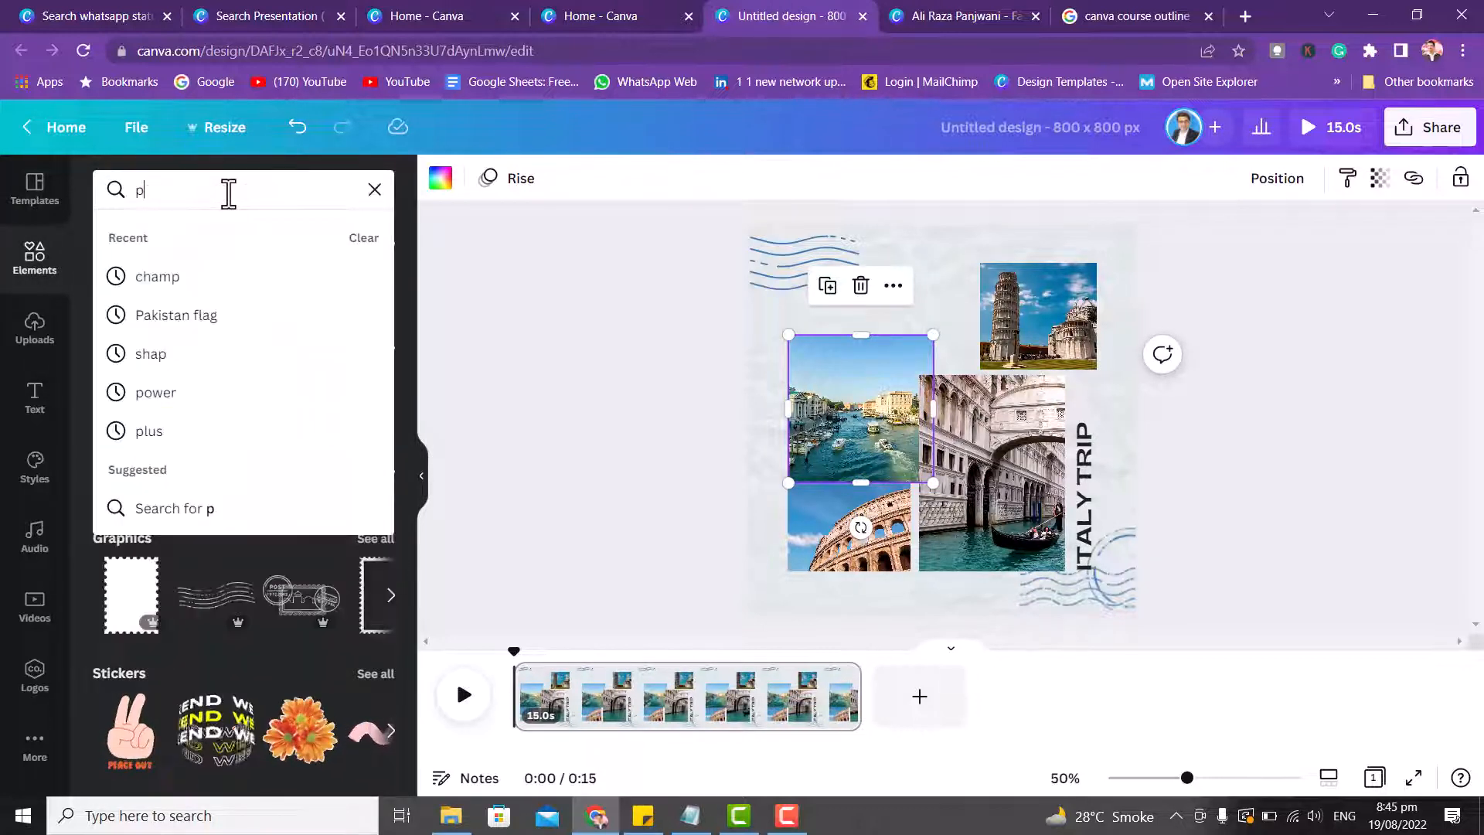
pyautogui.press('Return')
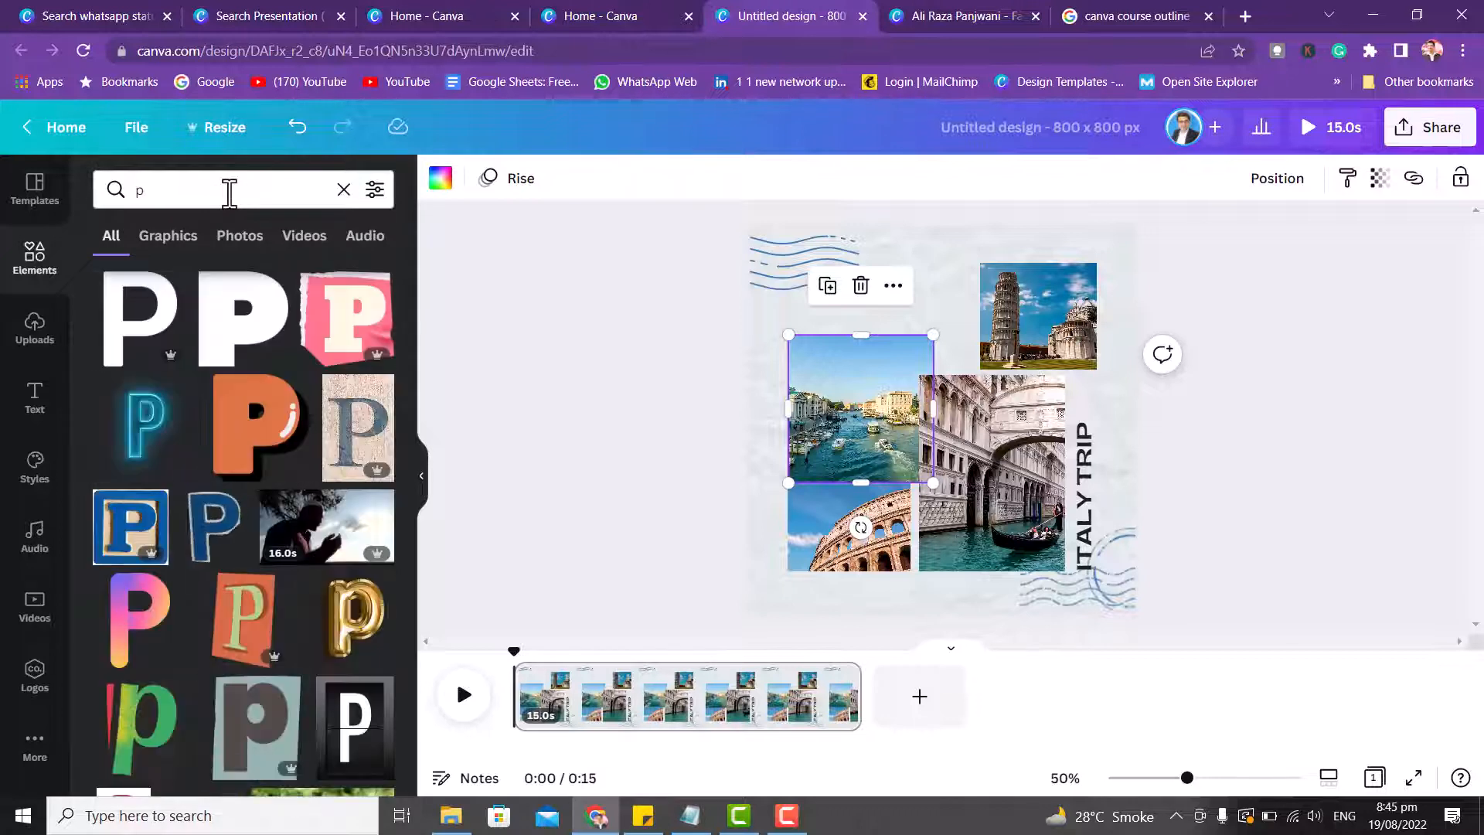
pyautogui.write('rach')
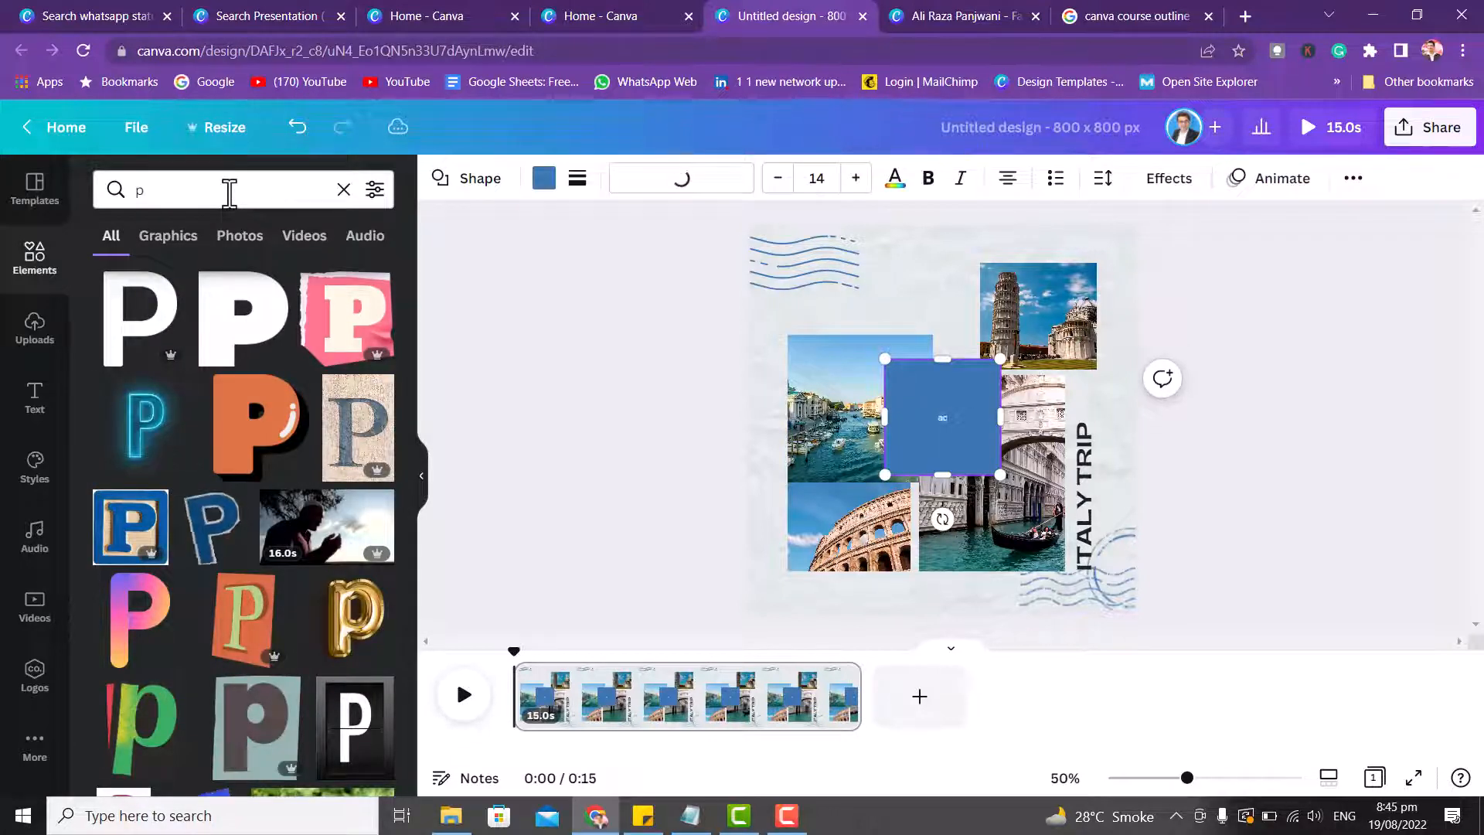
pyautogui.click(223, 192)
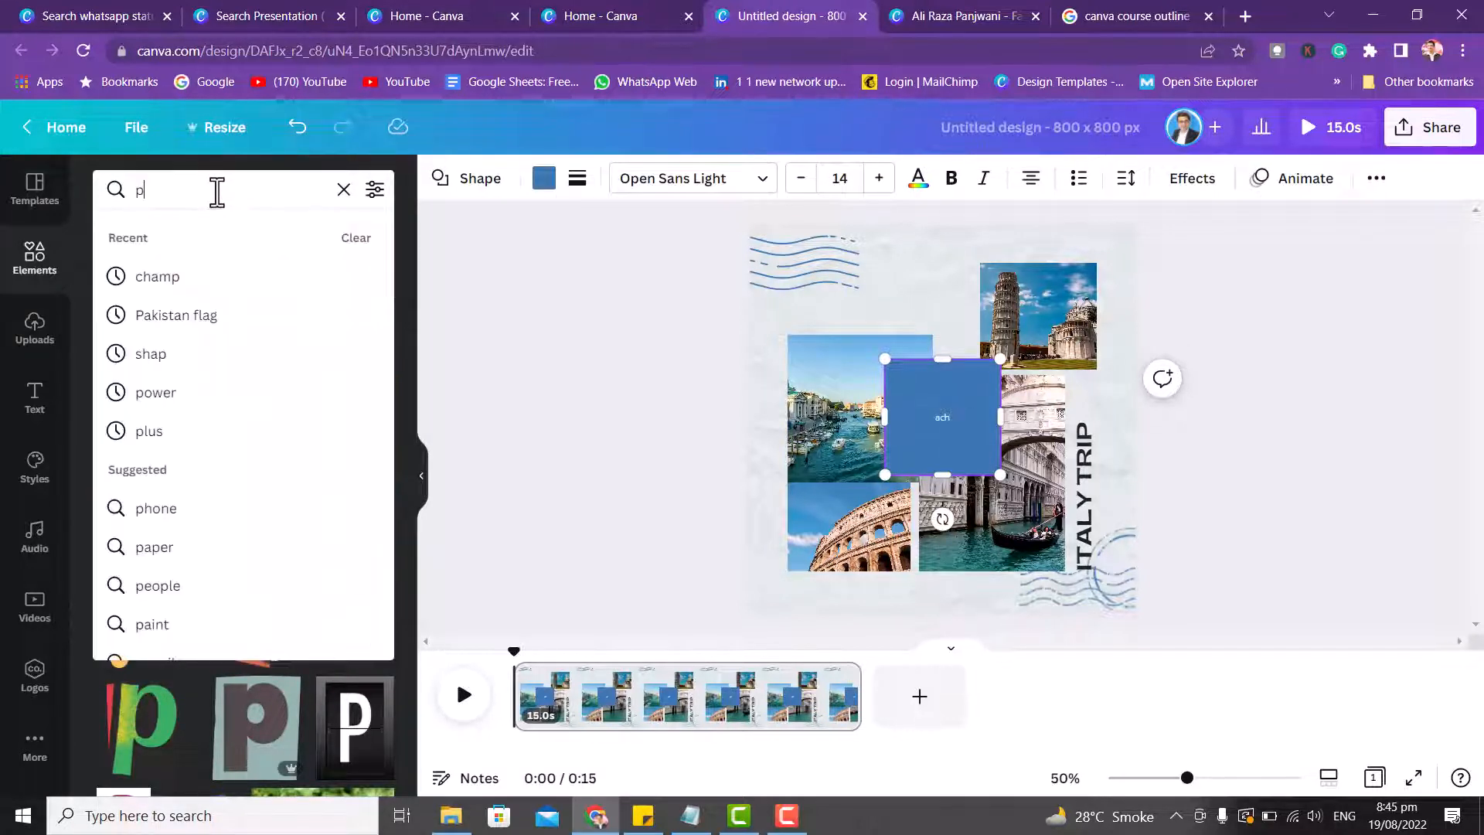
pyautogui.press('BackSpace')
pyautogui.write('kara')
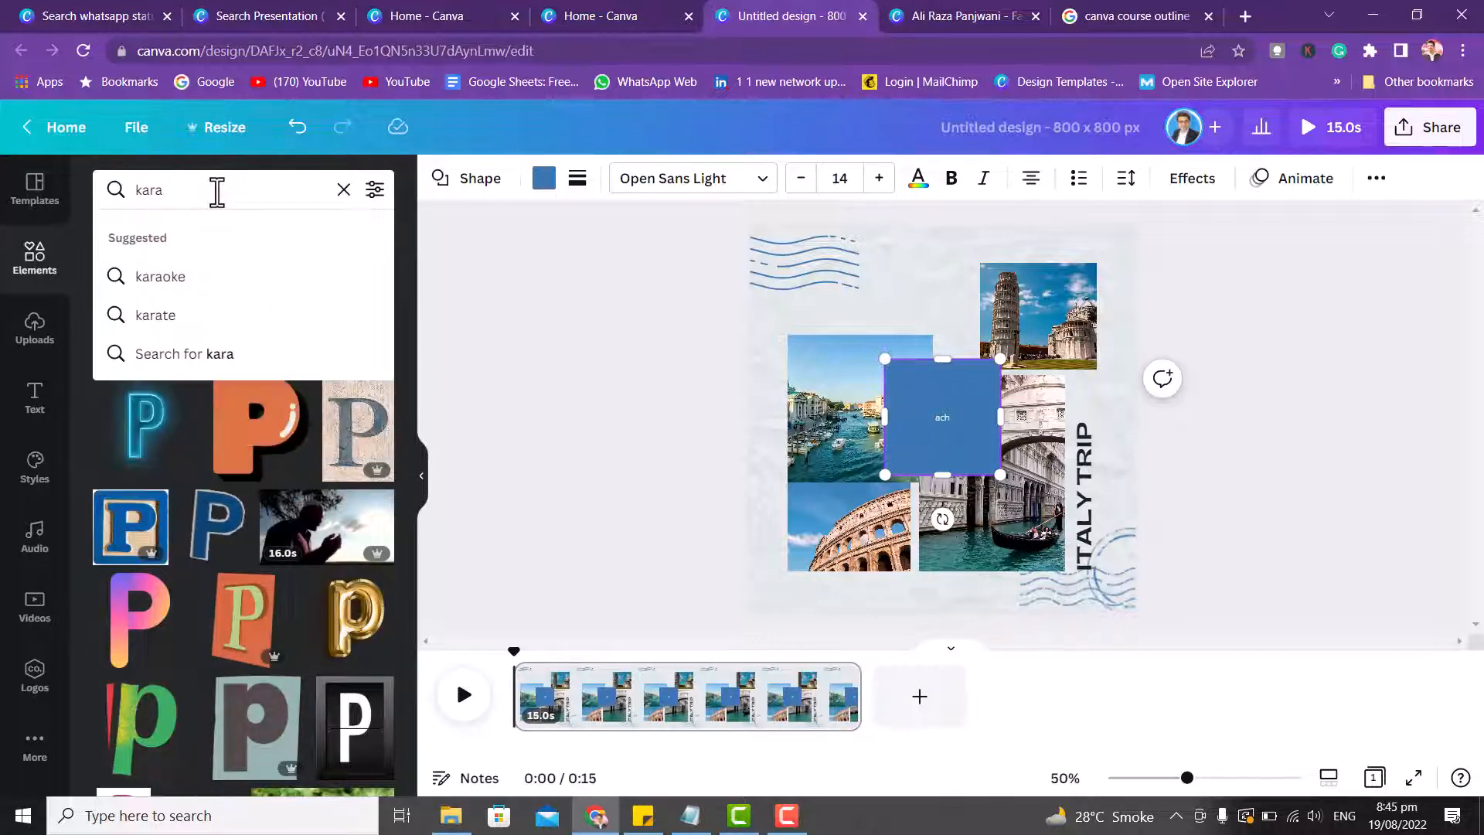
pyautogui.write('chi')
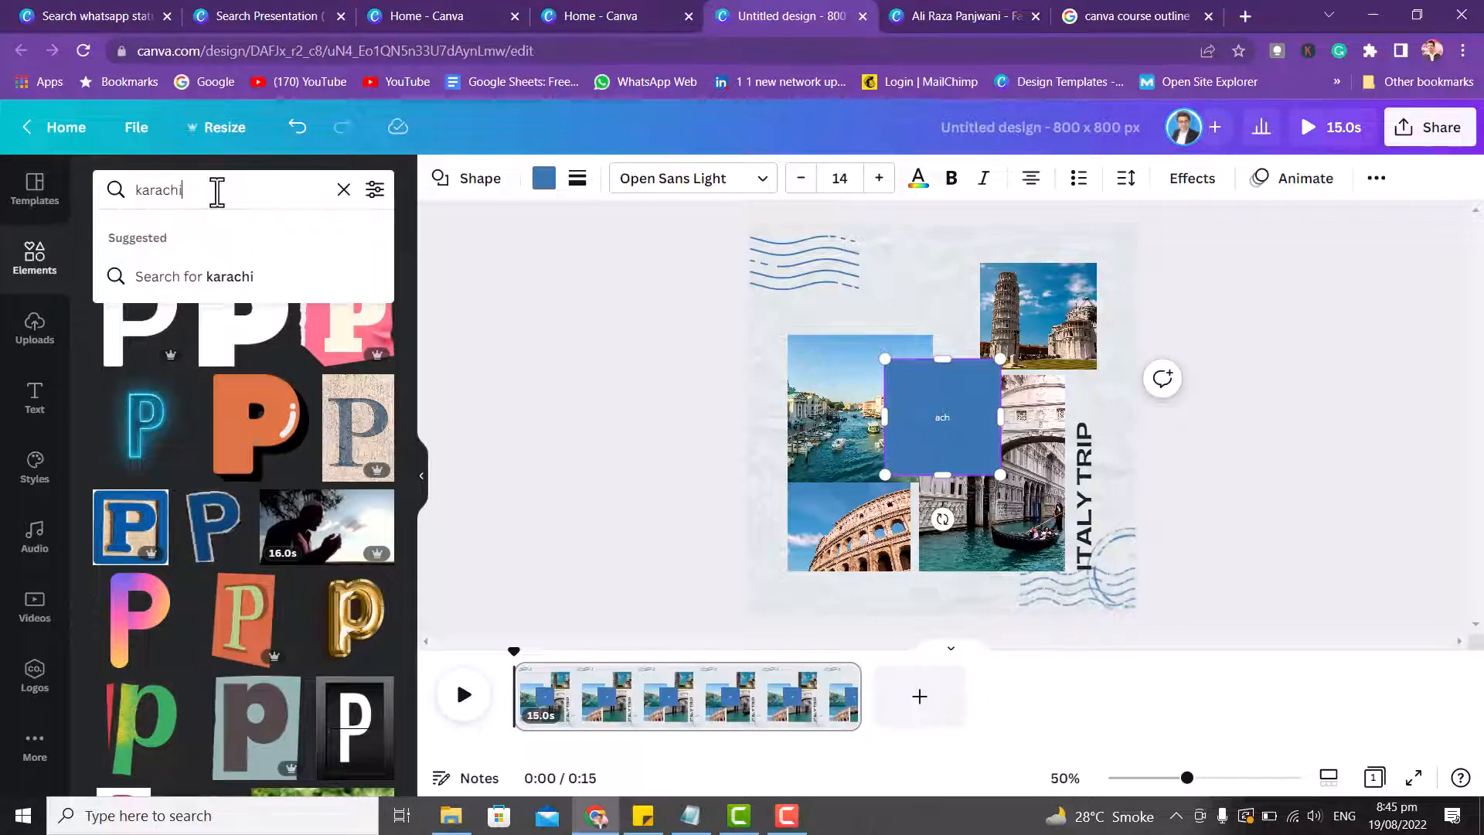
pyautogui.press('Return')
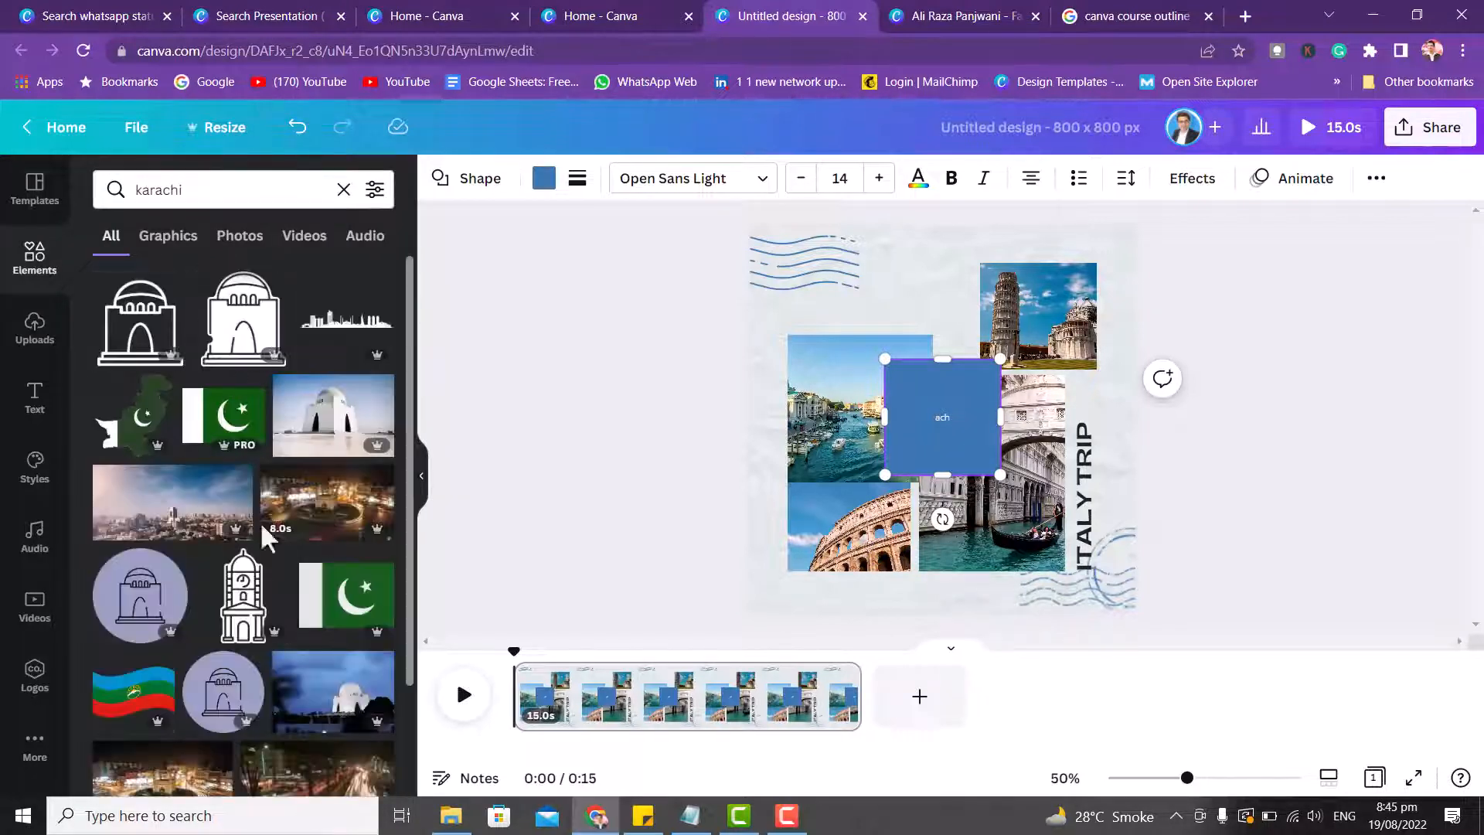
pyautogui.click(327, 533)
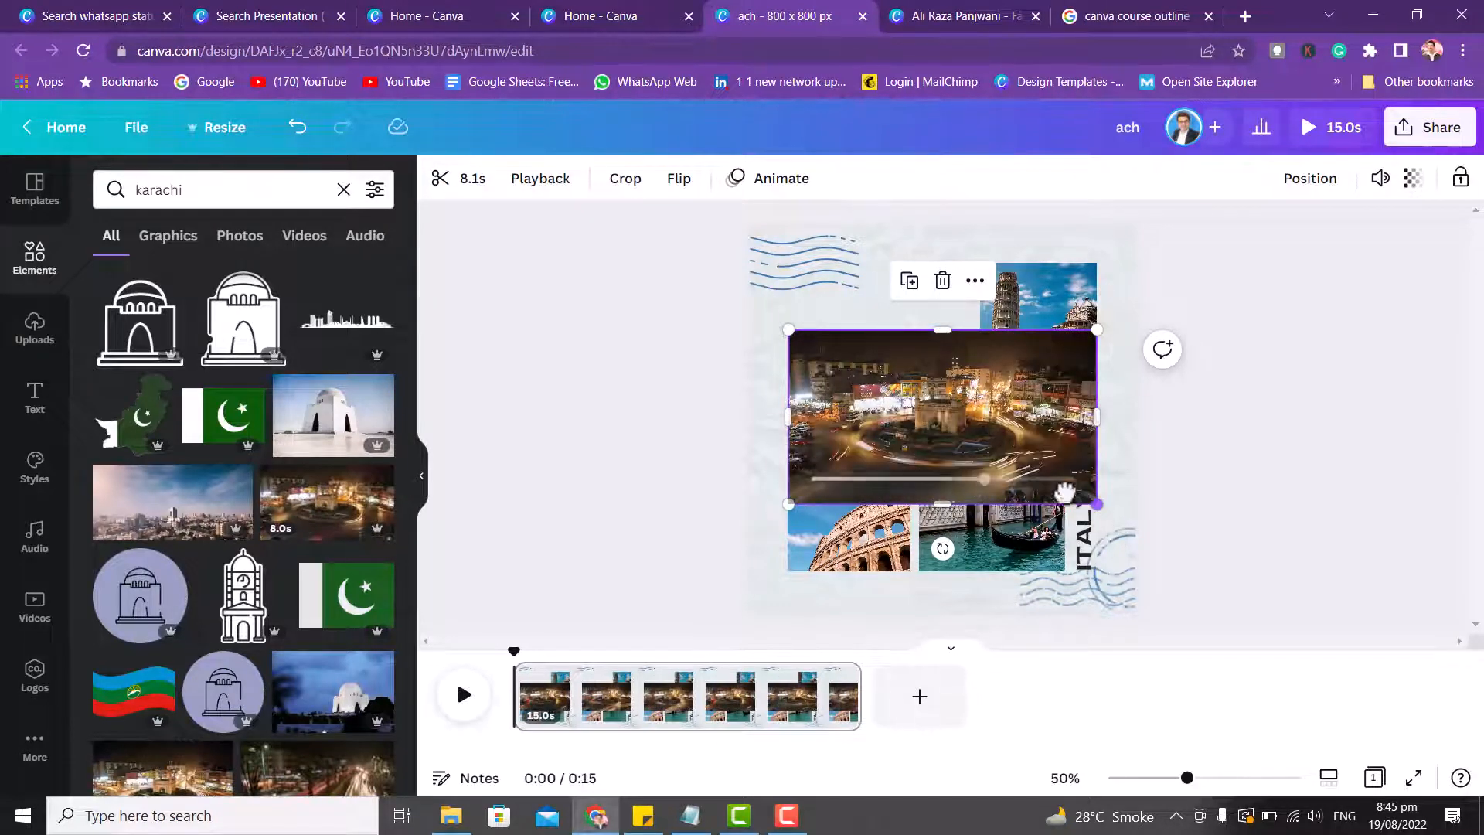
# Resize the Karachi clip and place it in the collage's top-left corner.
pyautogui.click(1020, 478)
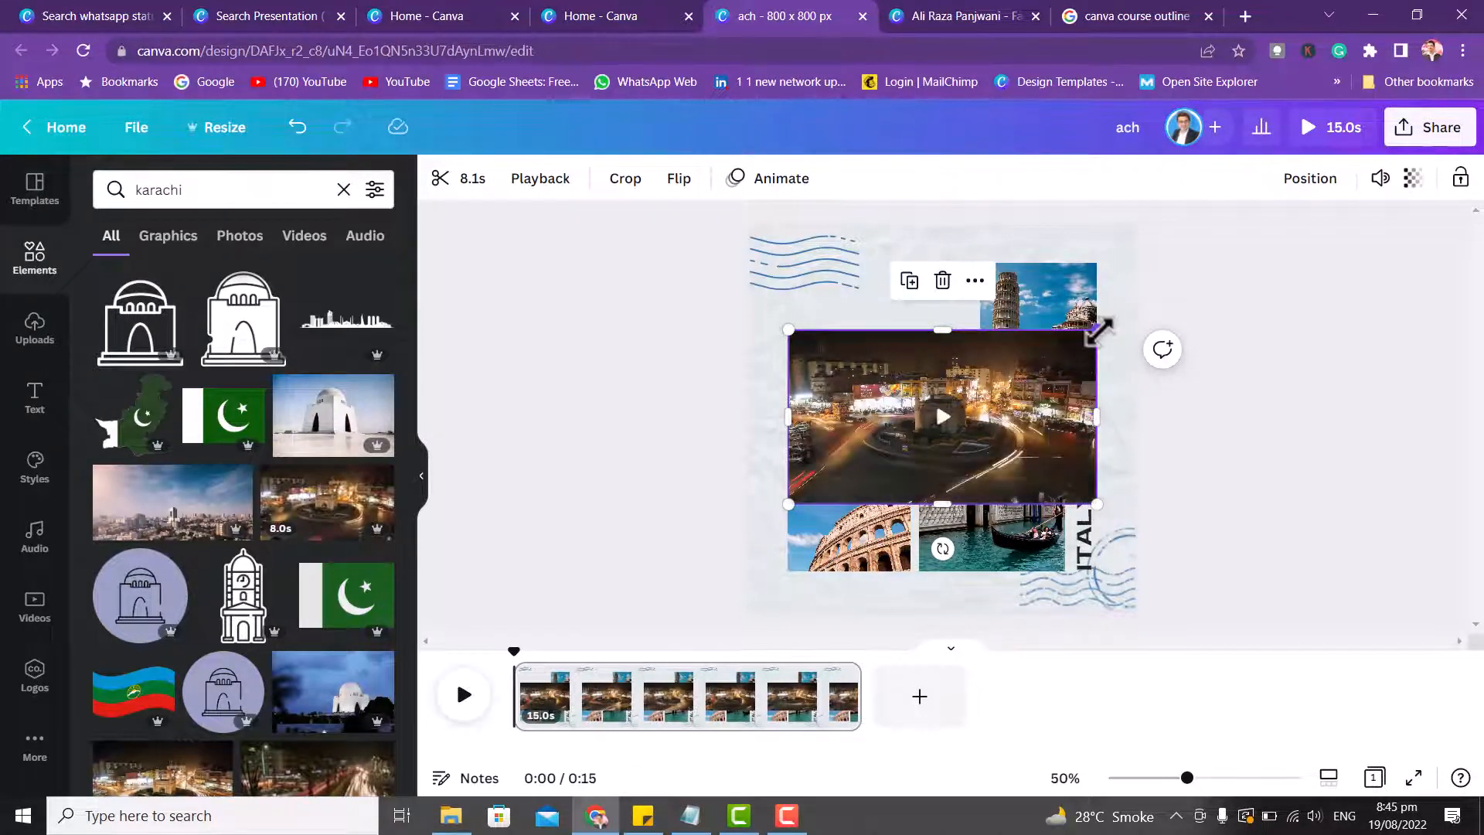
pyautogui.moveTo(1079, 331)
pyautogui.mouseDown()
pyautogui.moveTo(993, 397)
pyautogui.moveTo(901, 418)
pyautogui.moveTo(937, 411)
pyautogui.moveTo(934, 422)
pyautogui.moveTo(862, 324)
pyautogui.moveTo(896, 286)
pyautogui.moveTo(858, 273)
pyautogui.mouseUp()
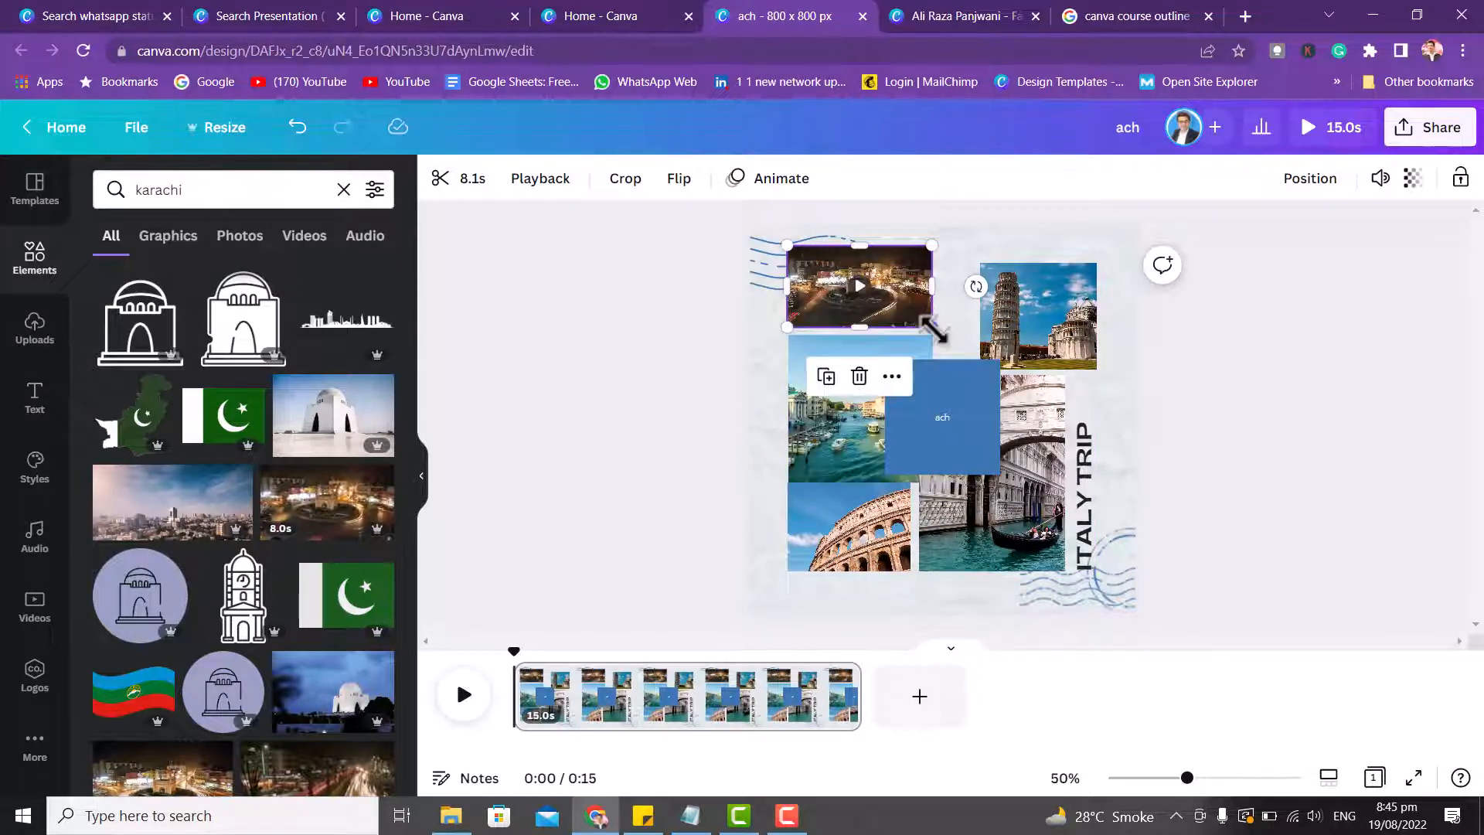
pyautogui.moveTo(933, 328); pyautogui.dragTo(1001, 365)
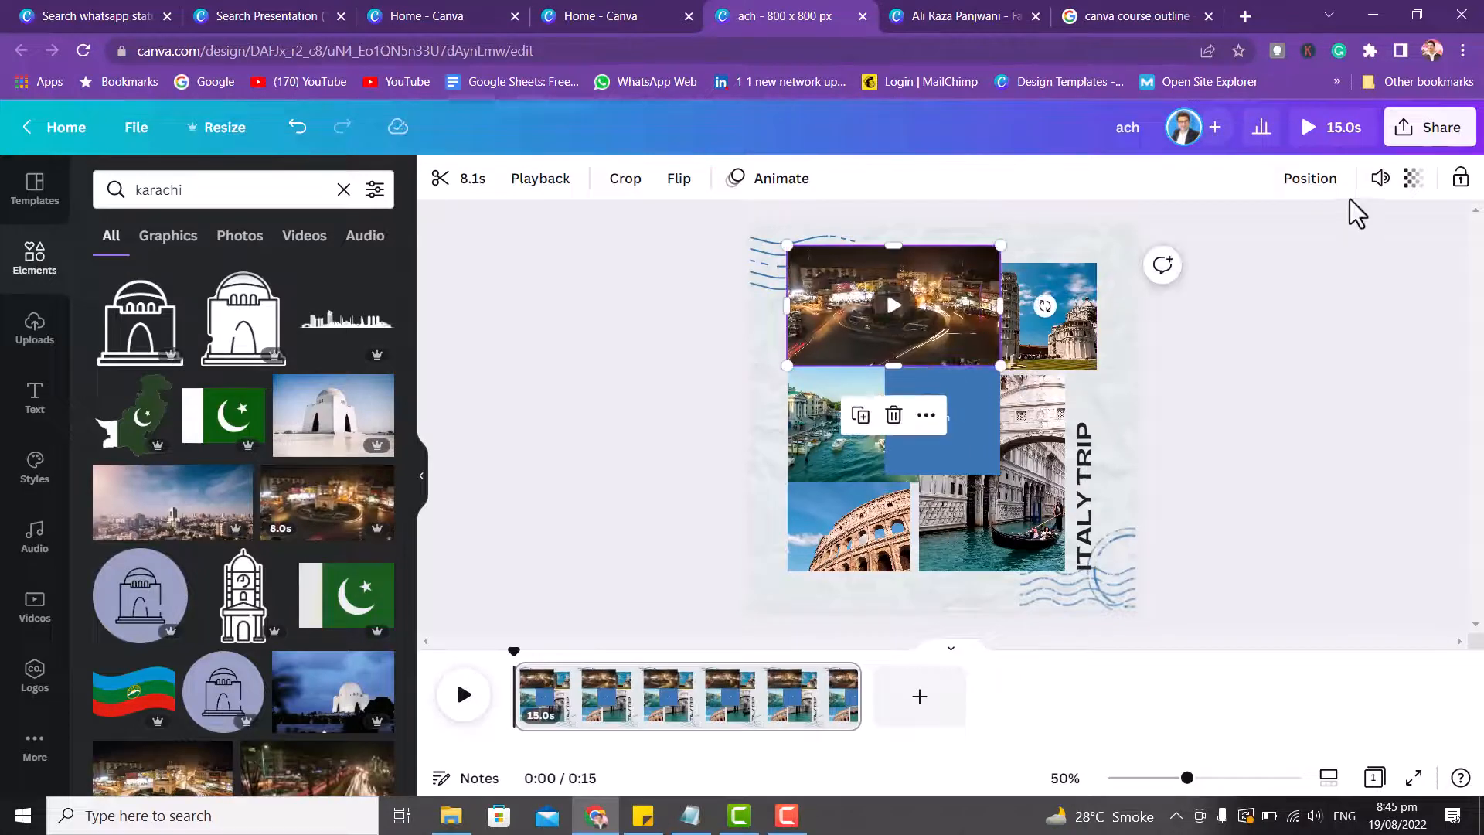
# Reorder the clip's layers so it sits in front of the blue square, then preview the video.
pyautogui.click(1311, 179)
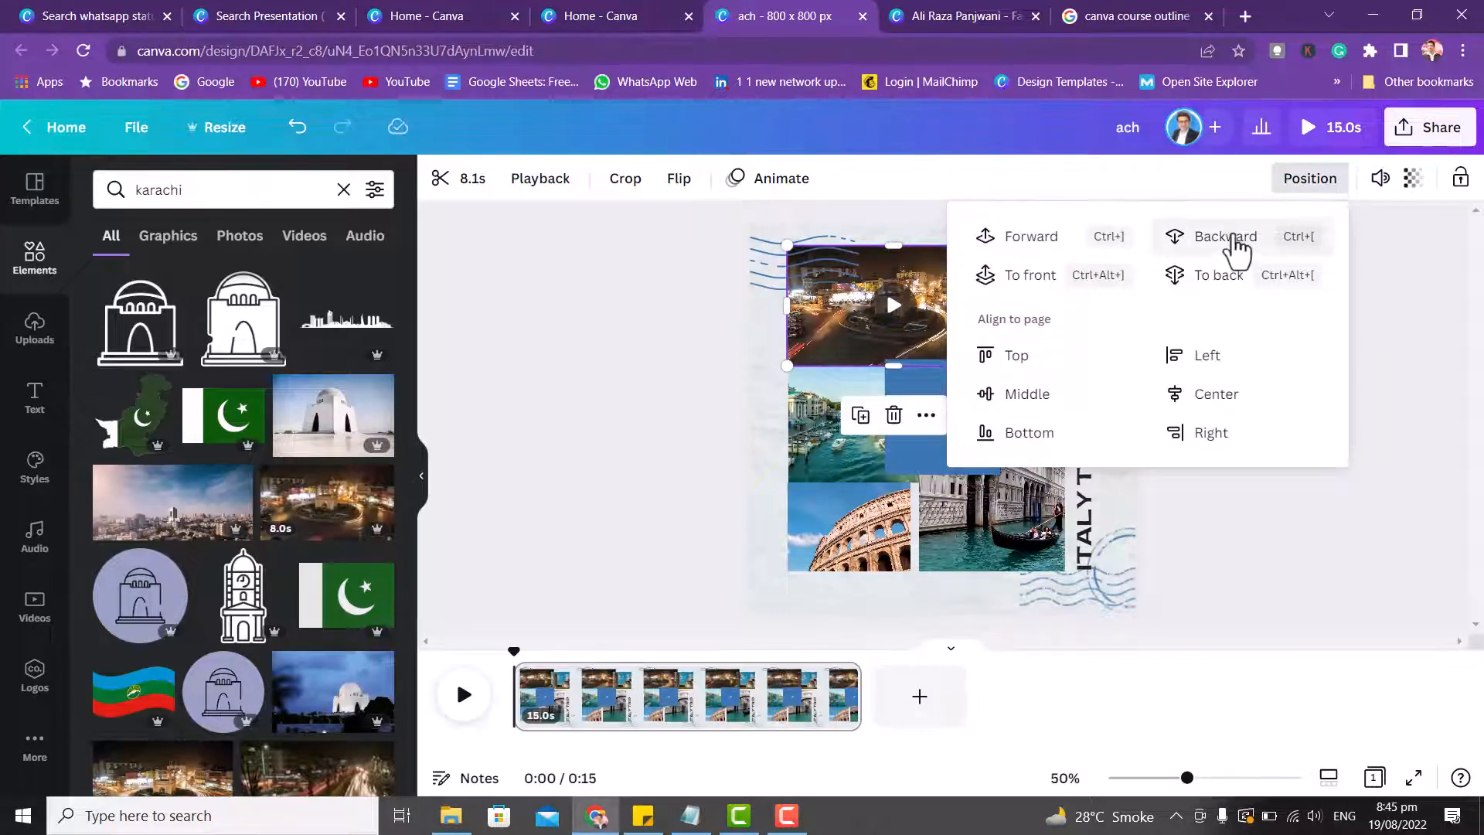
pyautogui.click(1229, 238)
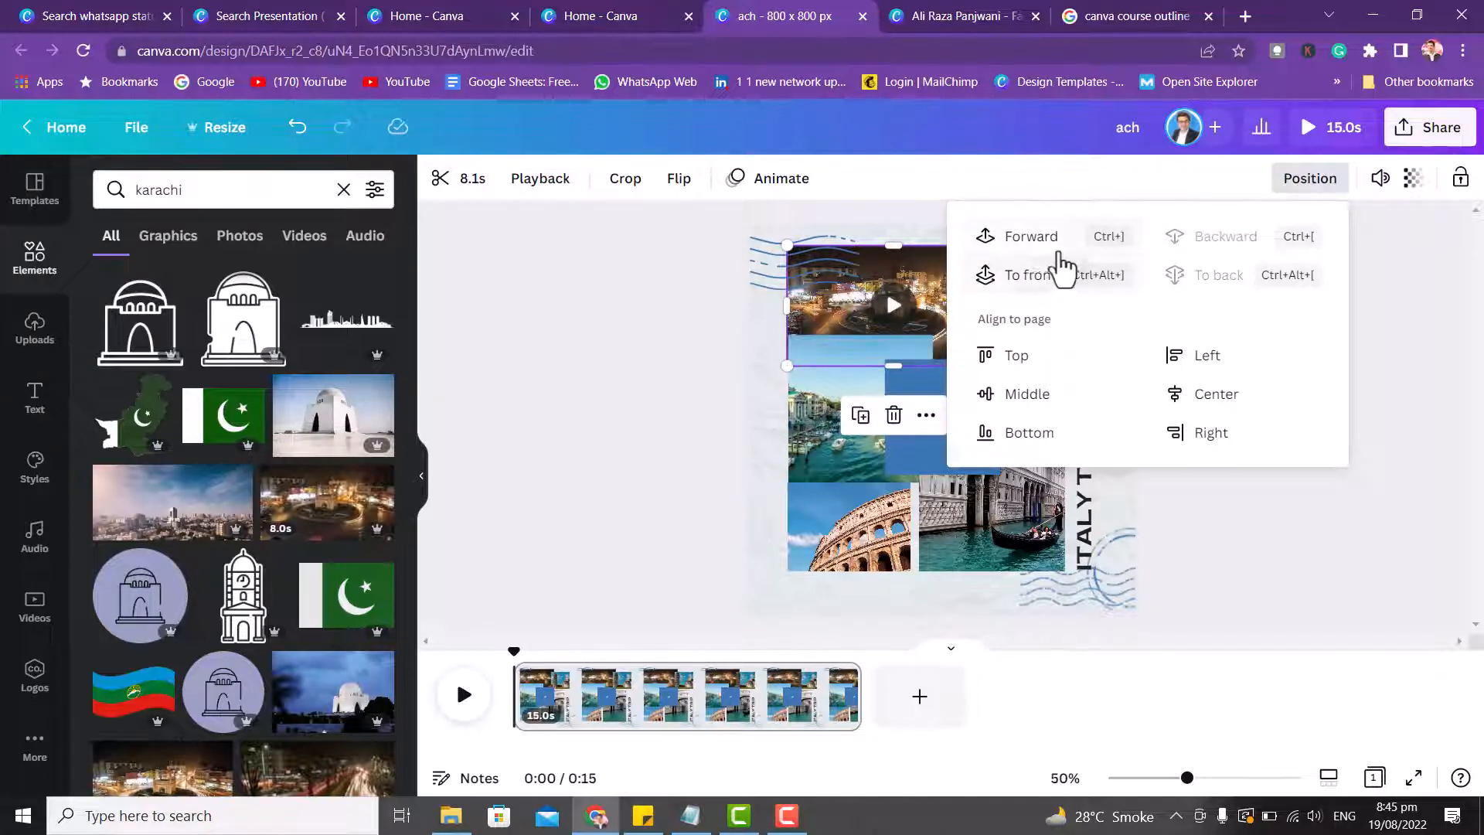
pyautogui.click(1022, 240)
pyautogui.click(613, 266)
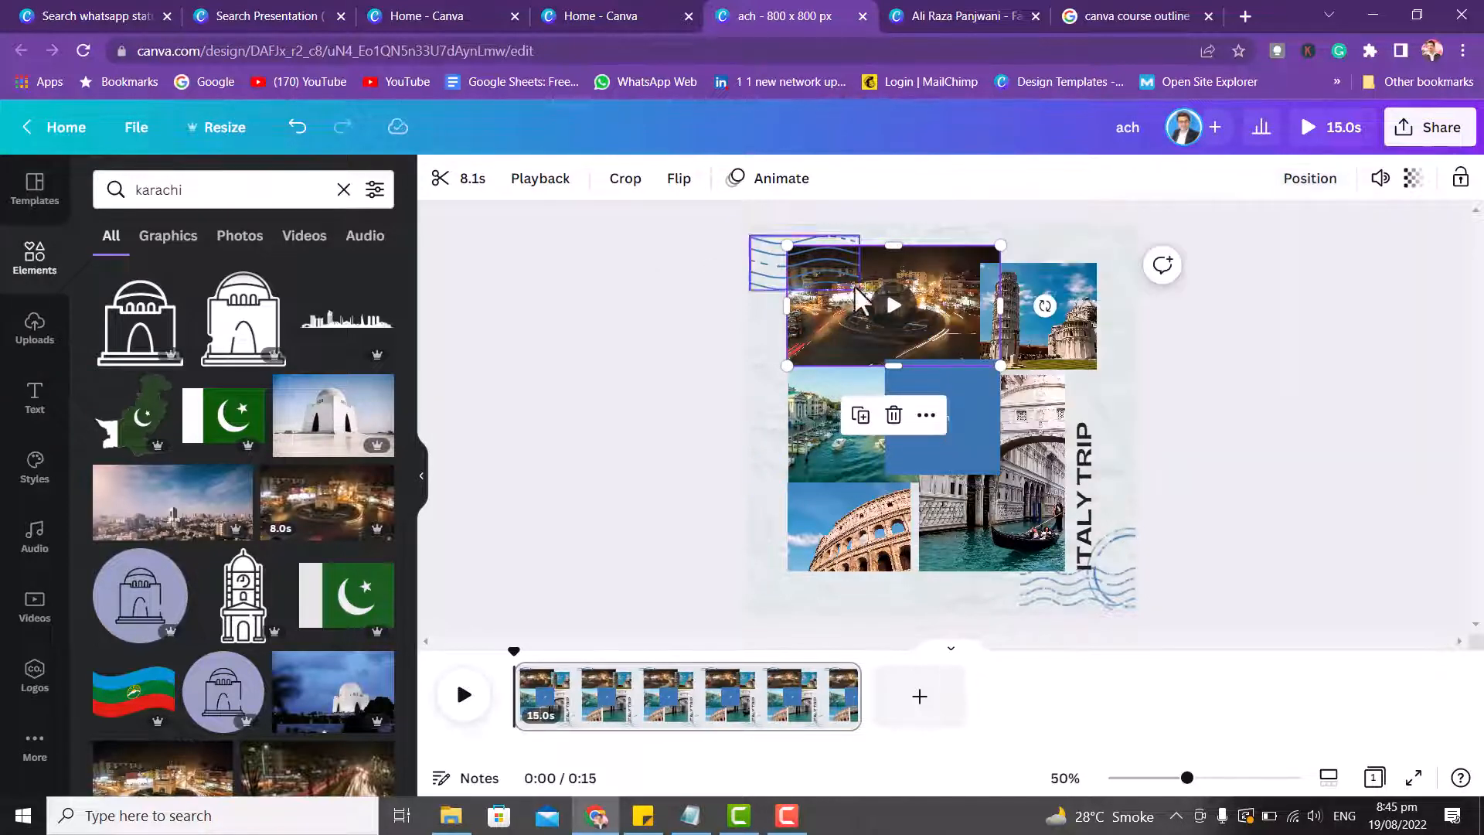
pyautogui.click(1329, 137)
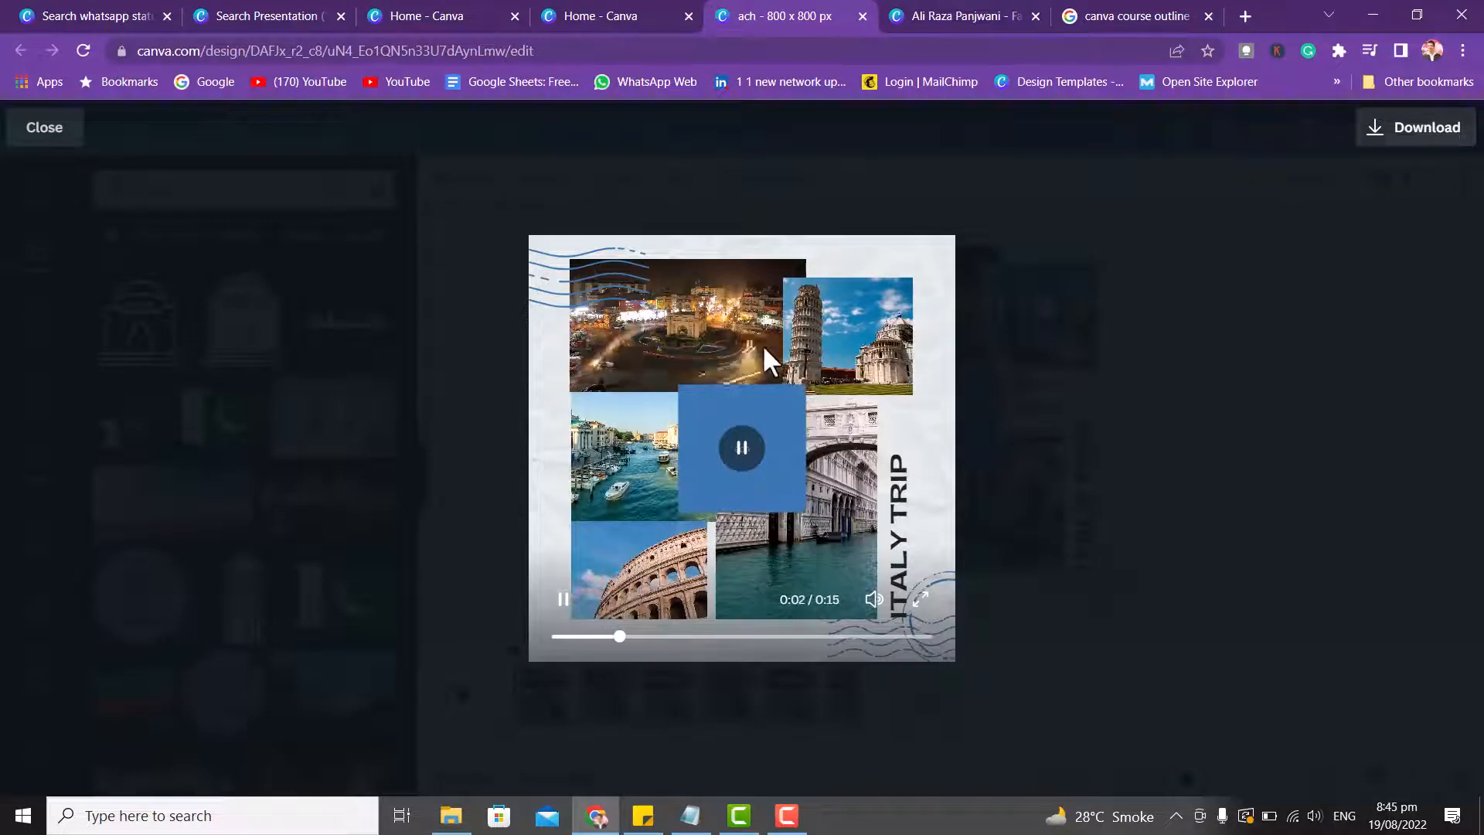
pyautogui.click(44, 128)
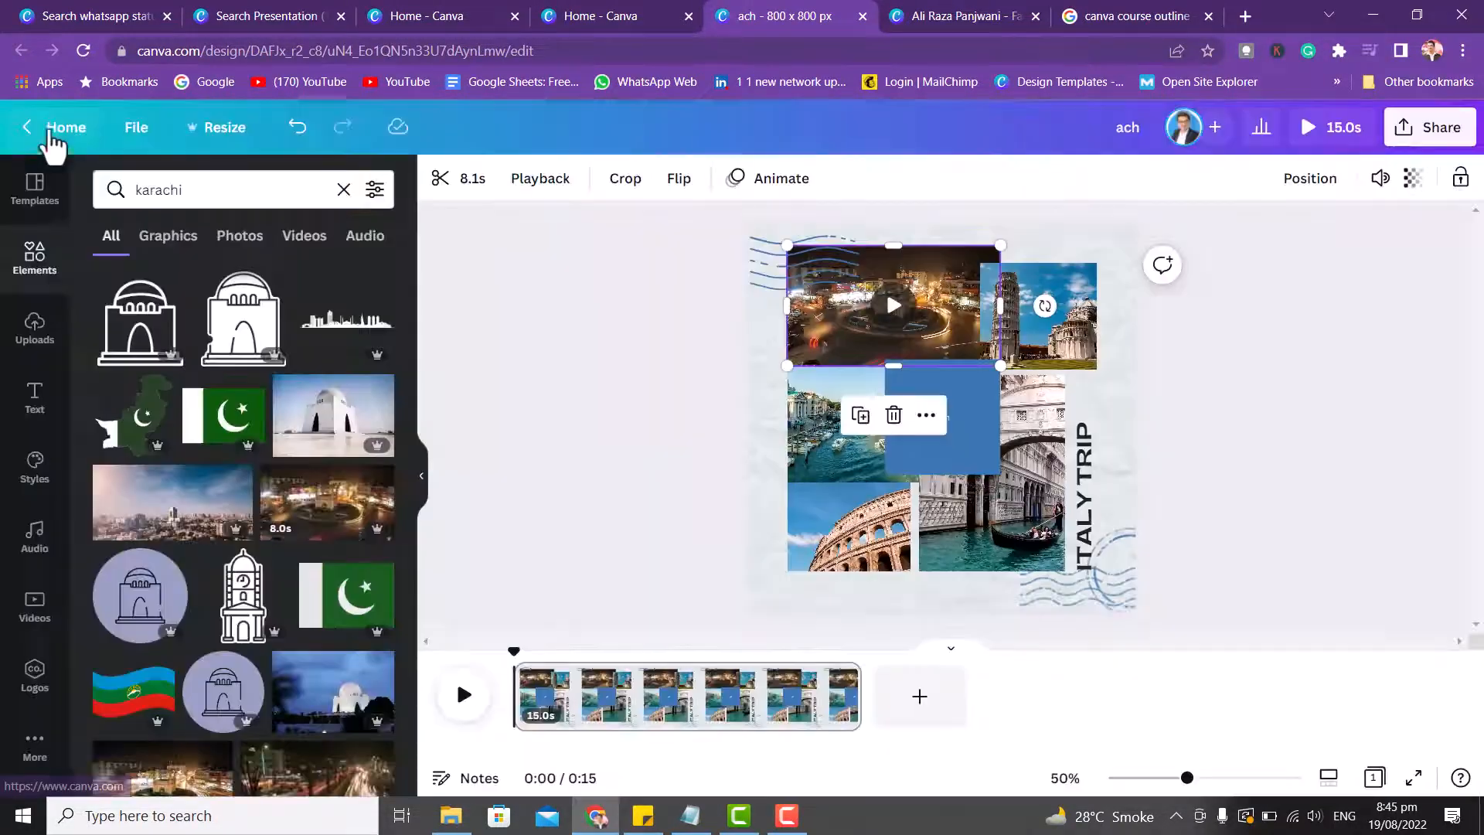
# Give the top Karachi night clip the Rise photo animation on enter.
pyautogui.click(830, 416)
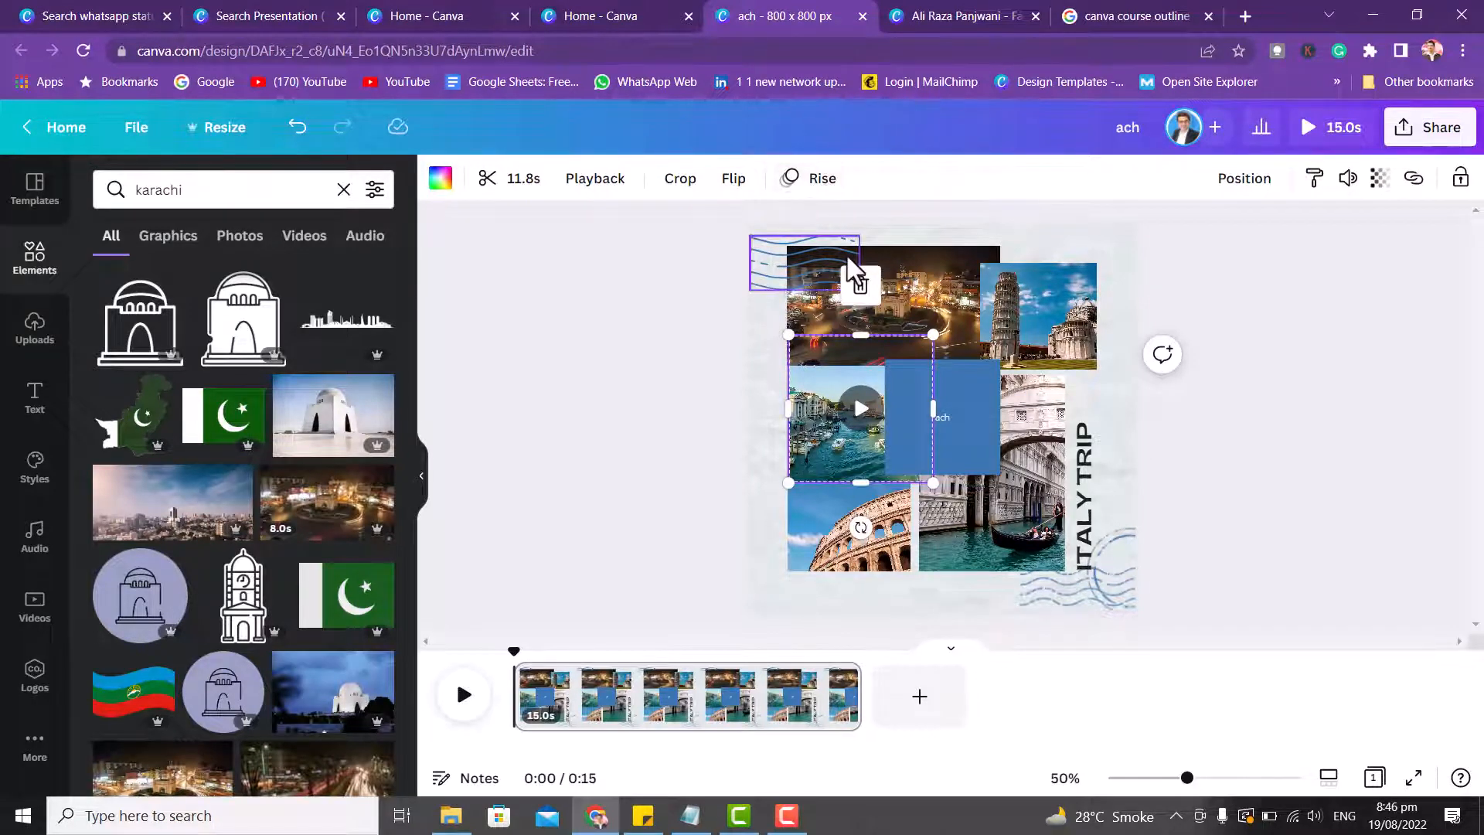
pyautogui.click(929, 291)
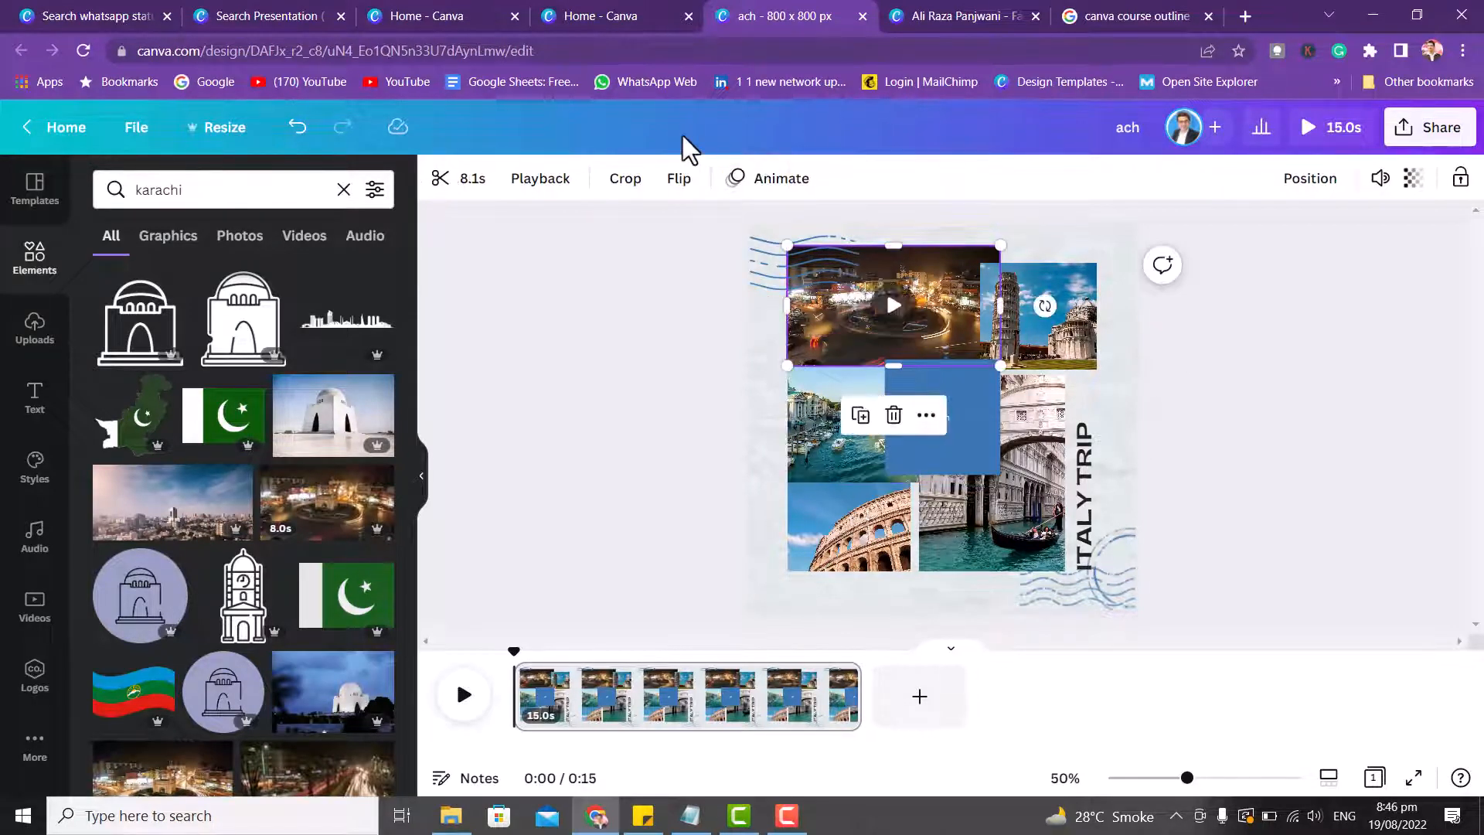
pyautogui.click(769, 180)
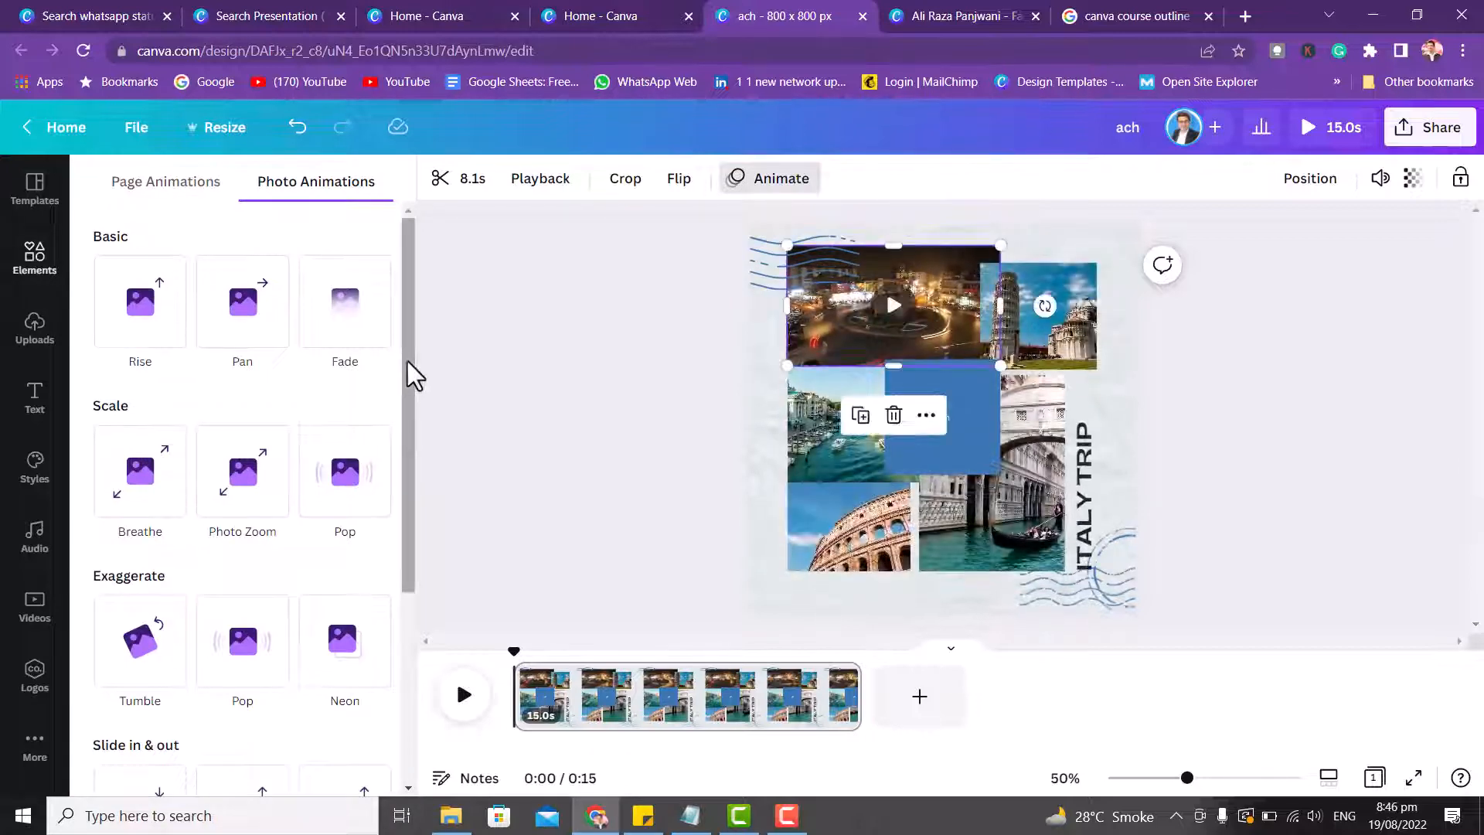
pyautogui.click(161, 305)
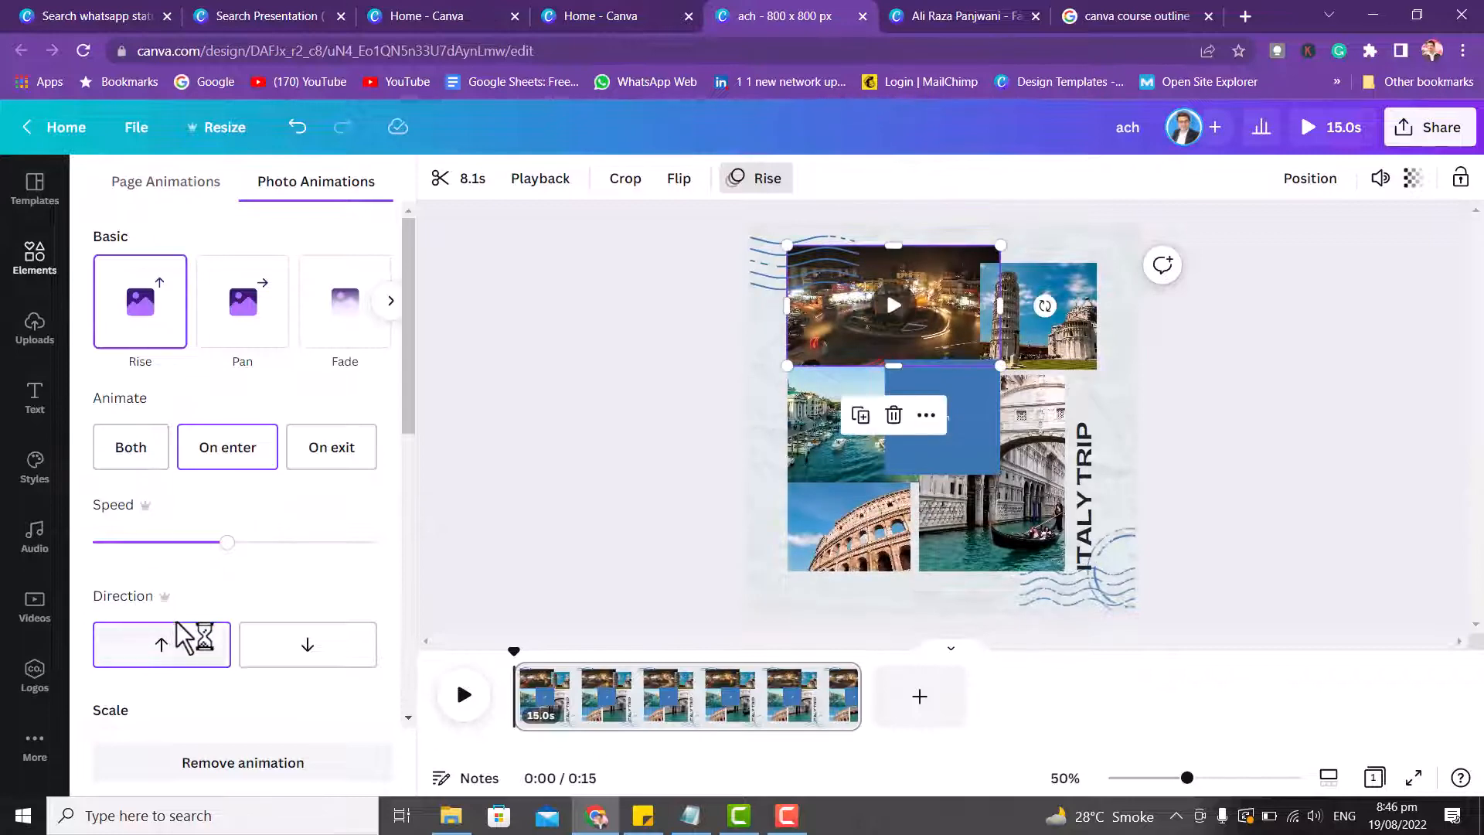
pyautogui.click(155, 197)
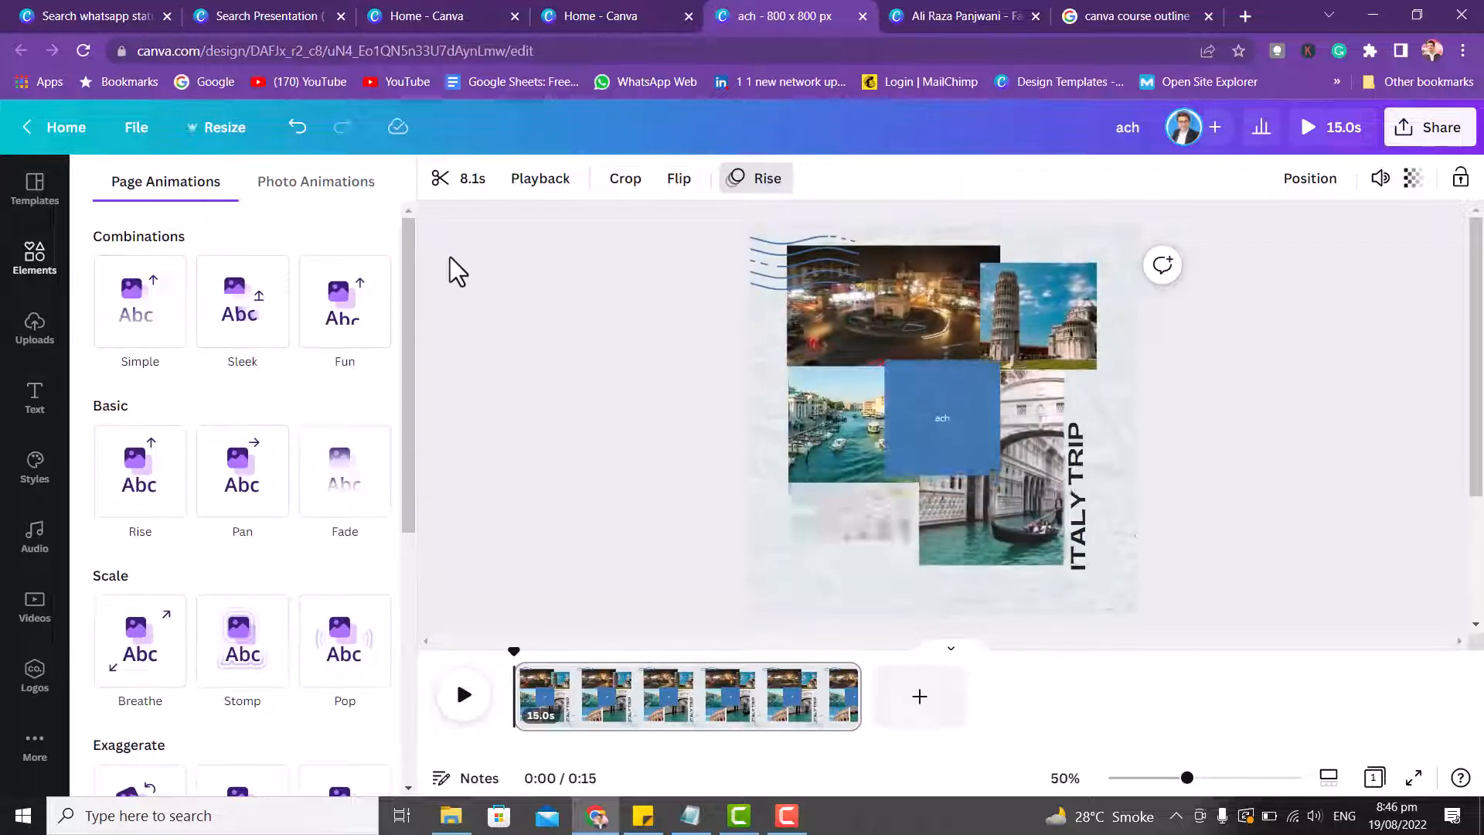
pyautogui.click(564, 290)
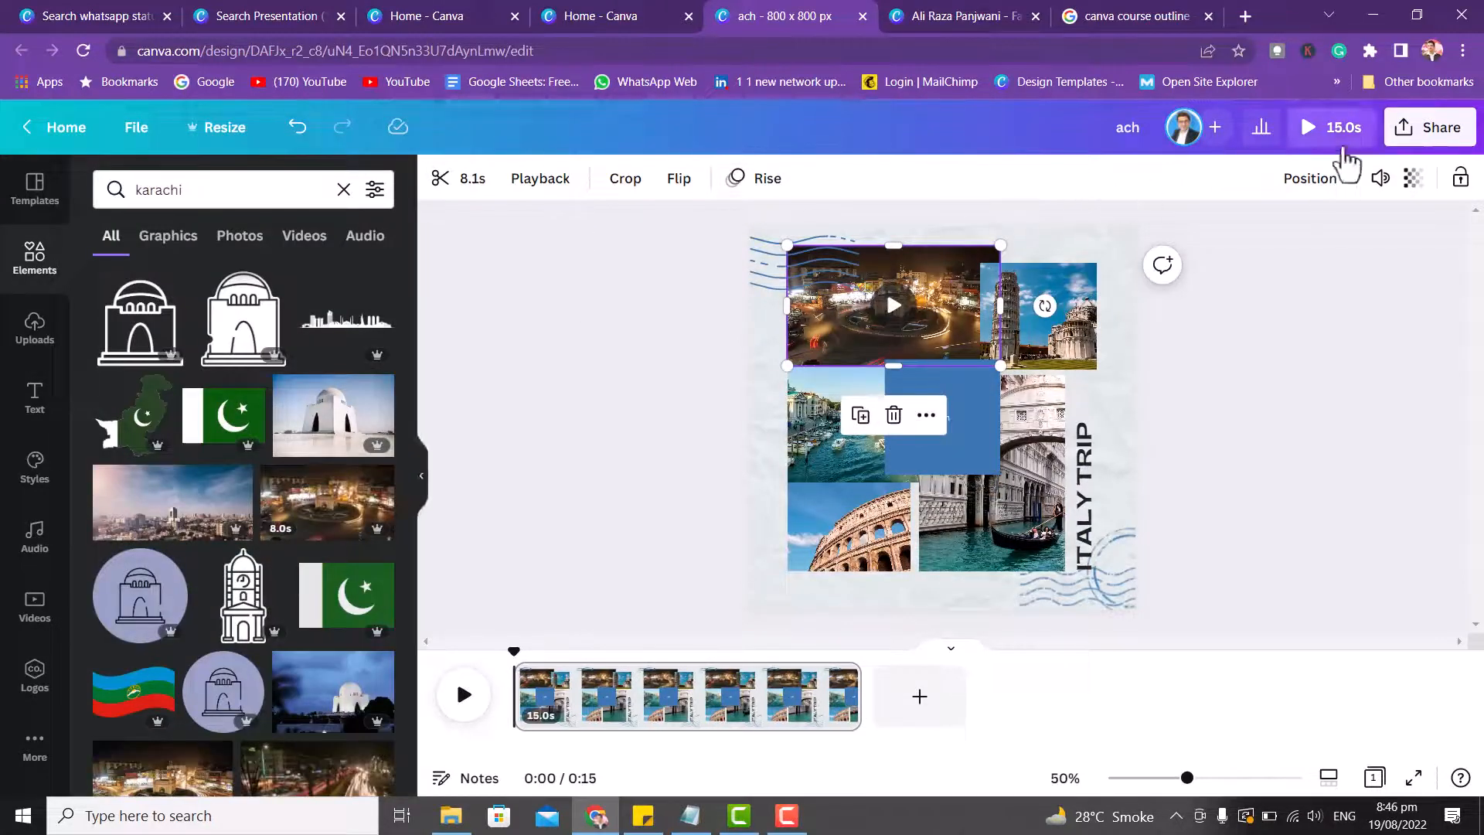
# Preview the Italy Trip collage, delete its blue square, and return to the home page.
pyautogui.click(1330, 128)
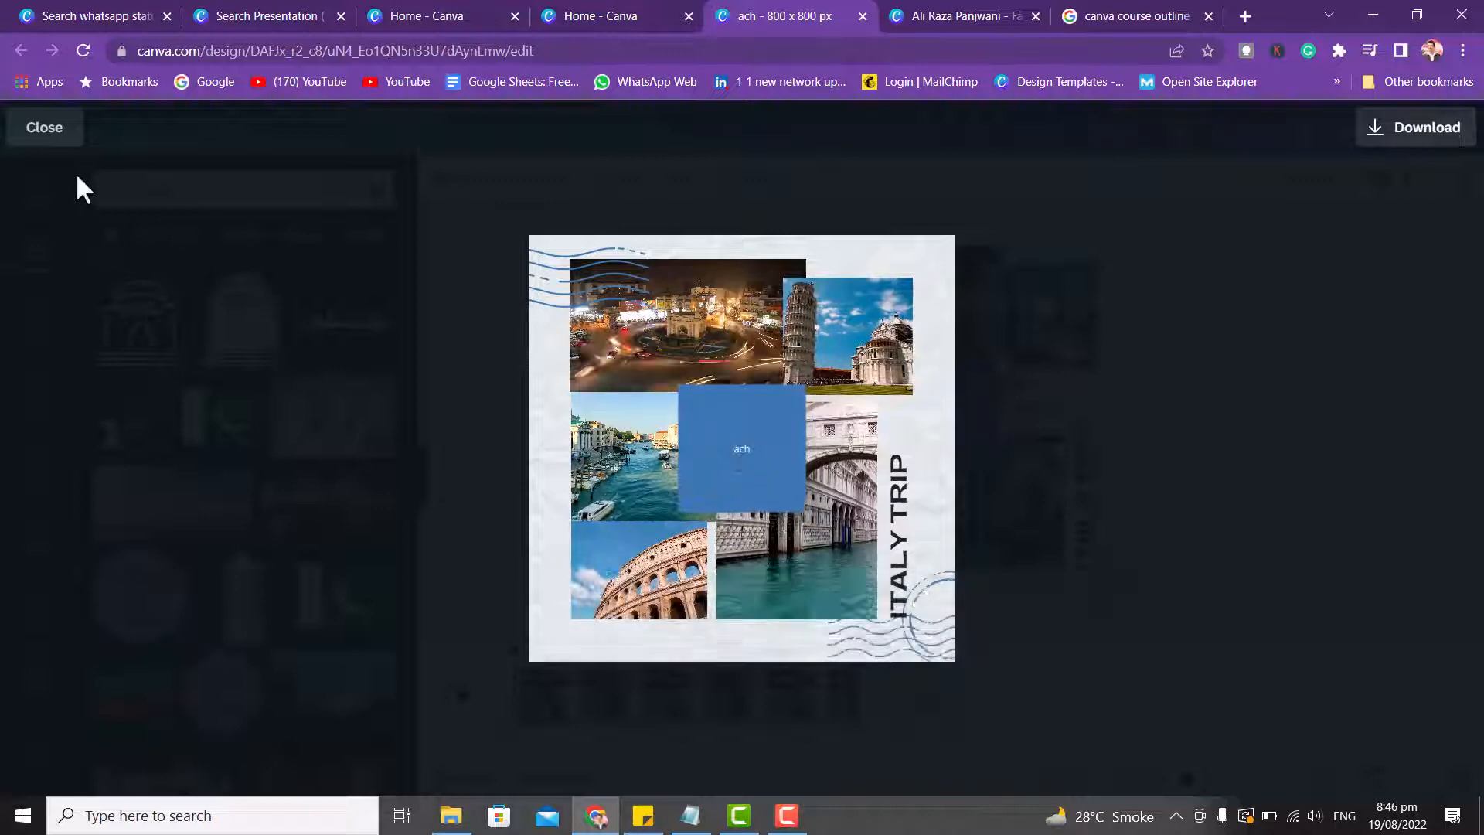
pyautogui.click(29, 128)
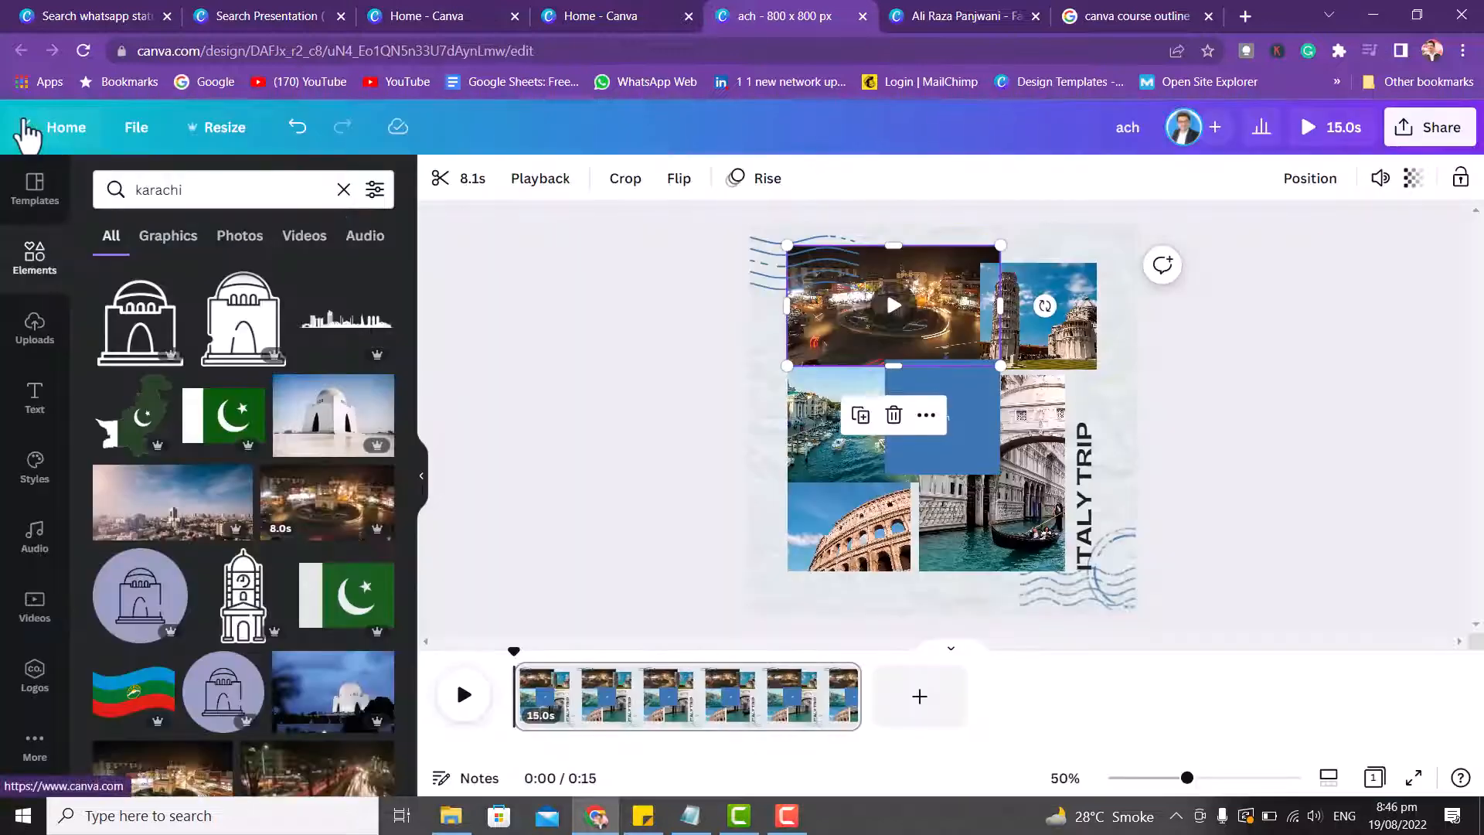
pyautogui.click(975, 416)
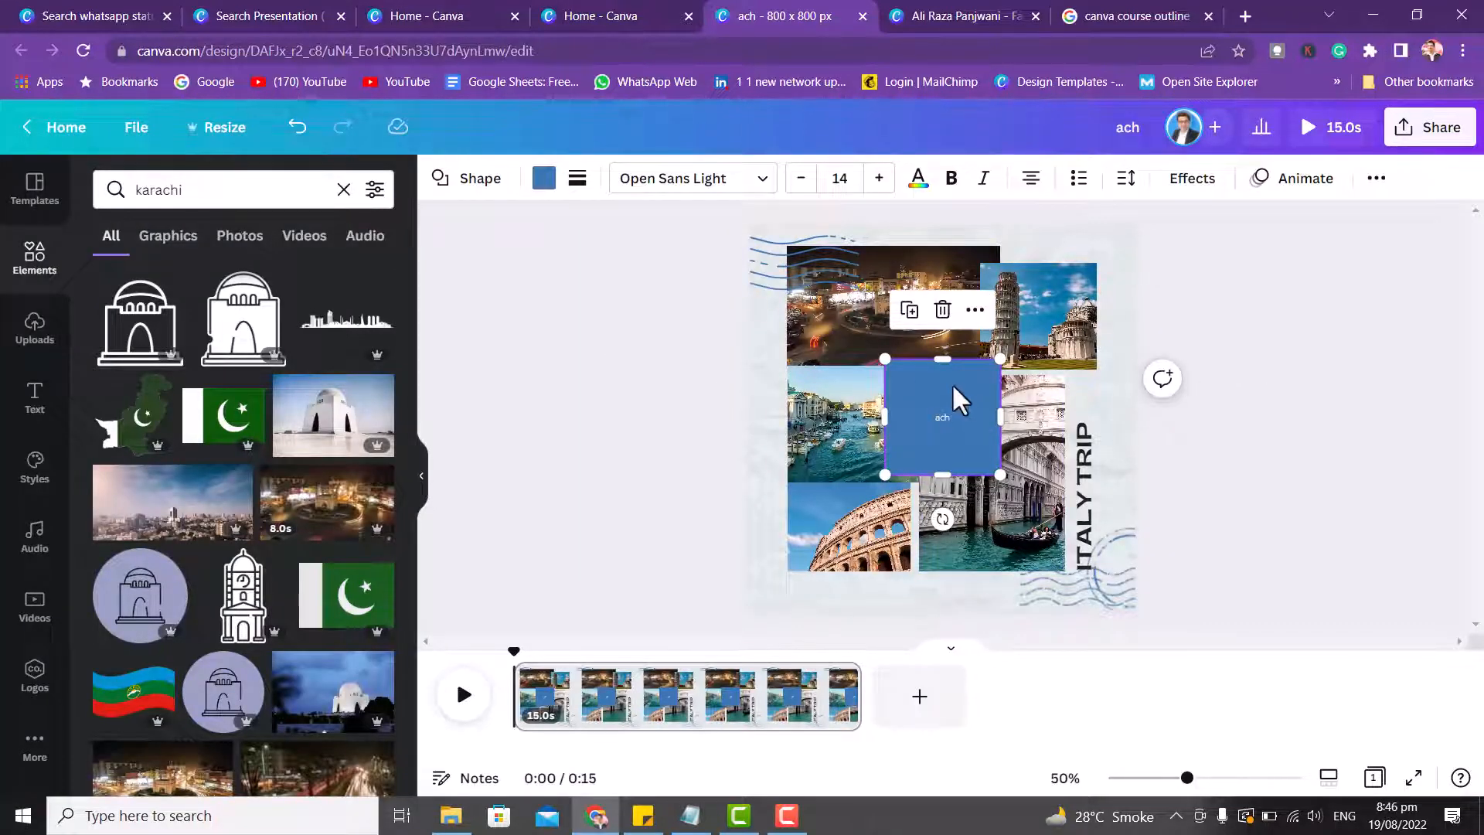
pyautogui.press('BackSpace')
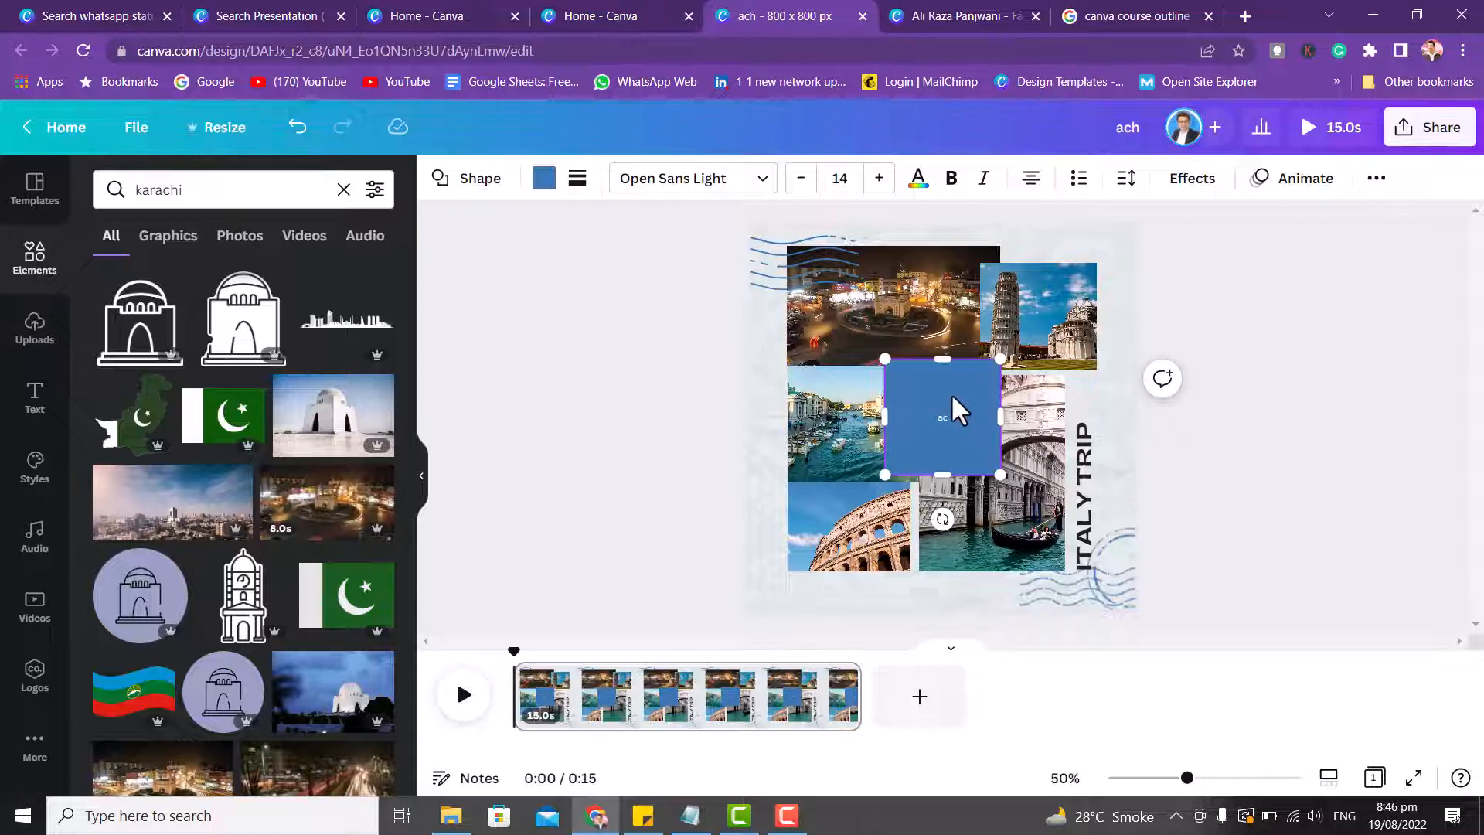
pyautogui.press('Delete')
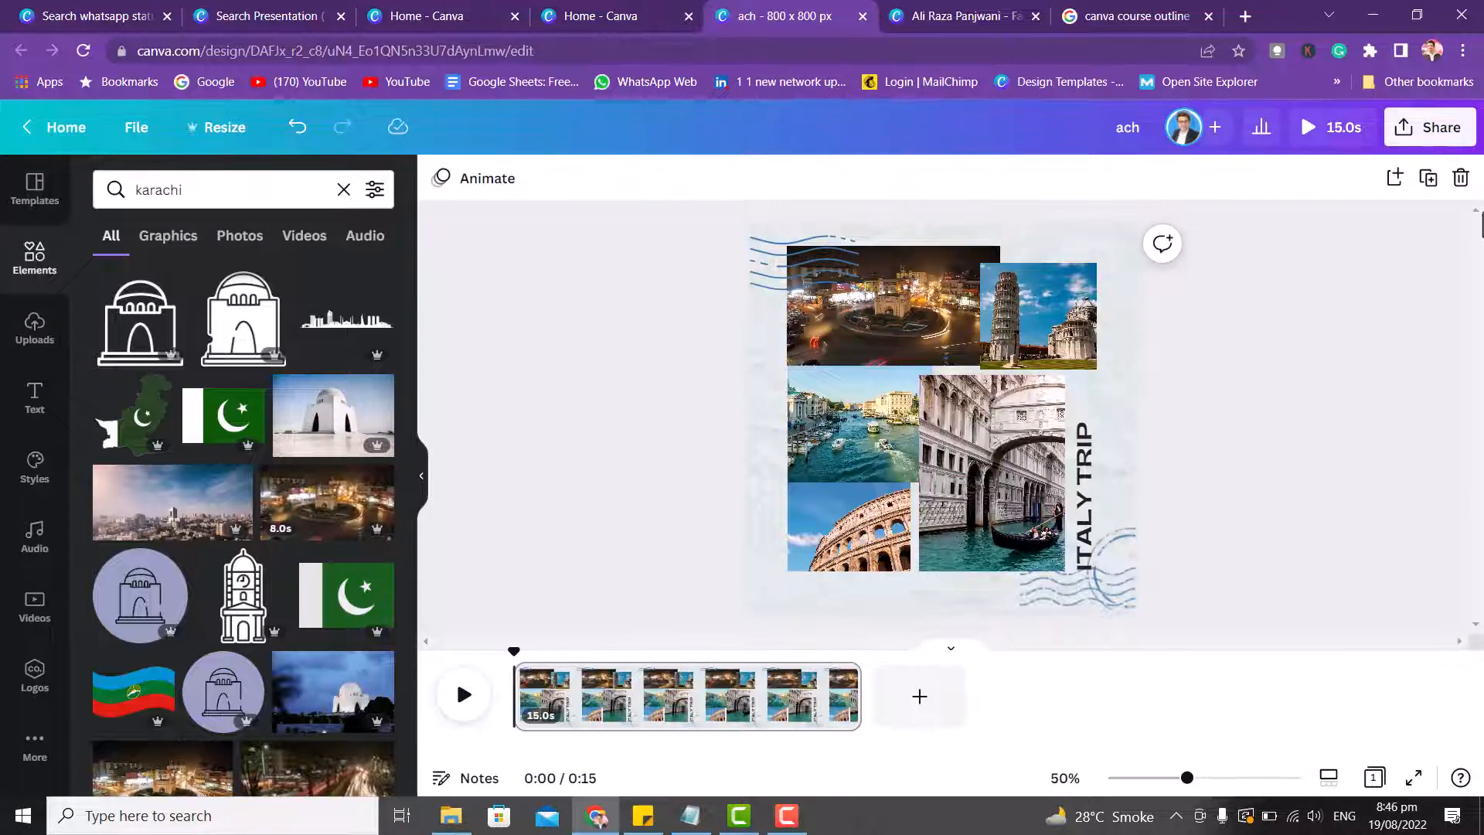
pyautogui.click(1091, 488)
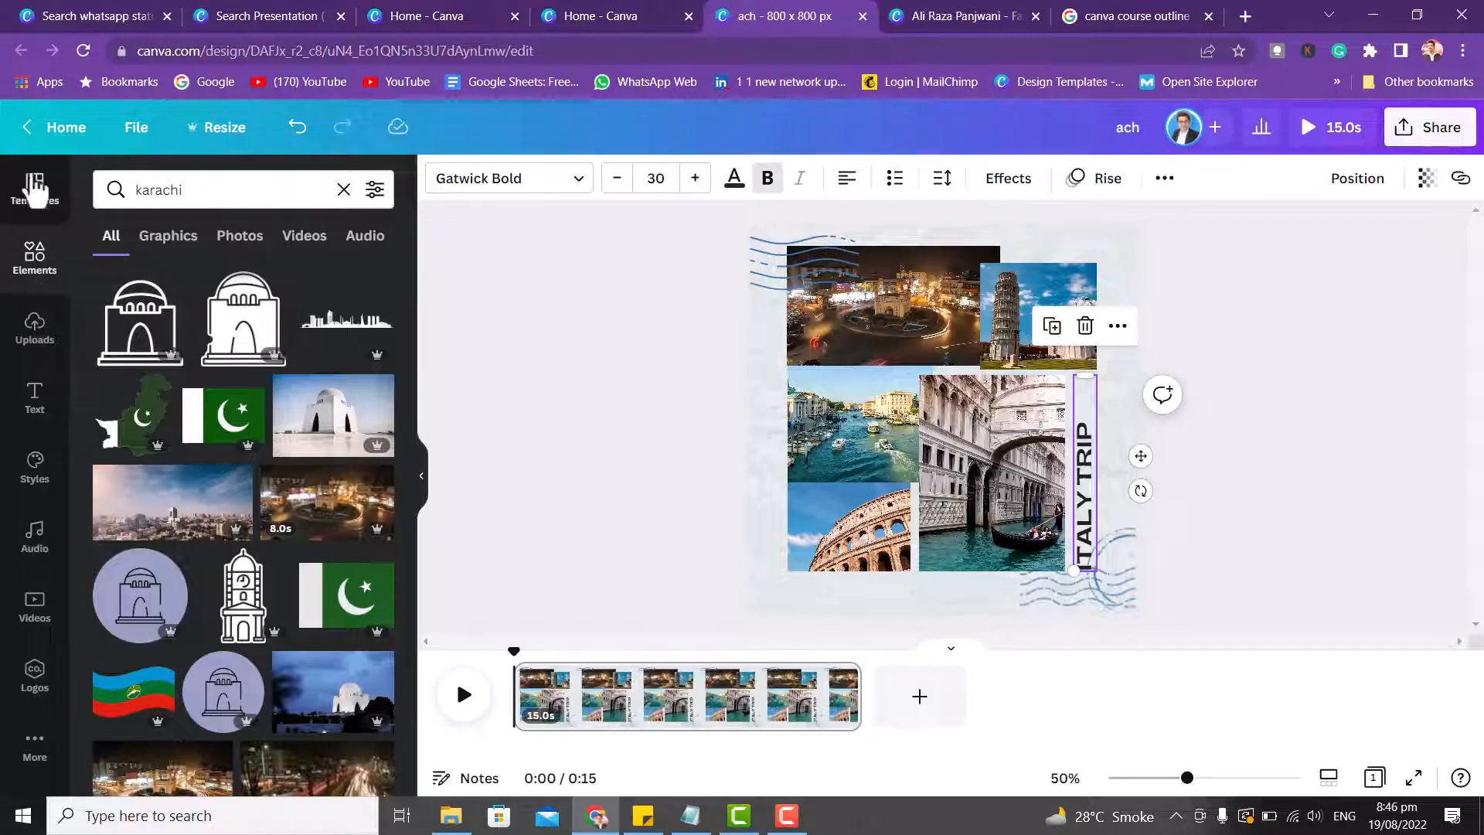
pyautogui.click(56, 131)
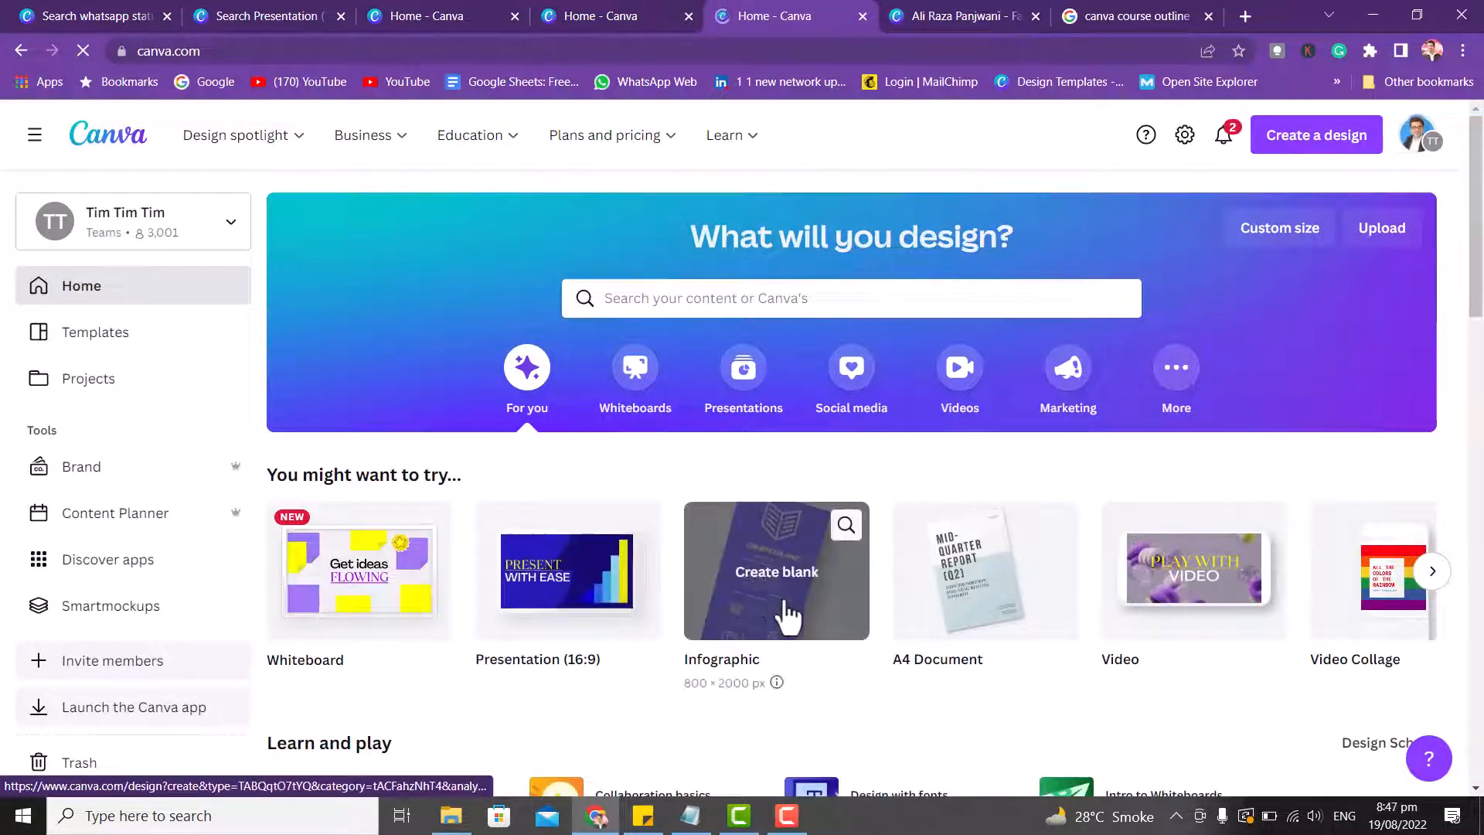
# Create a blank Video design from the home page's suggestions.
pyautogui.click(1157, 601)
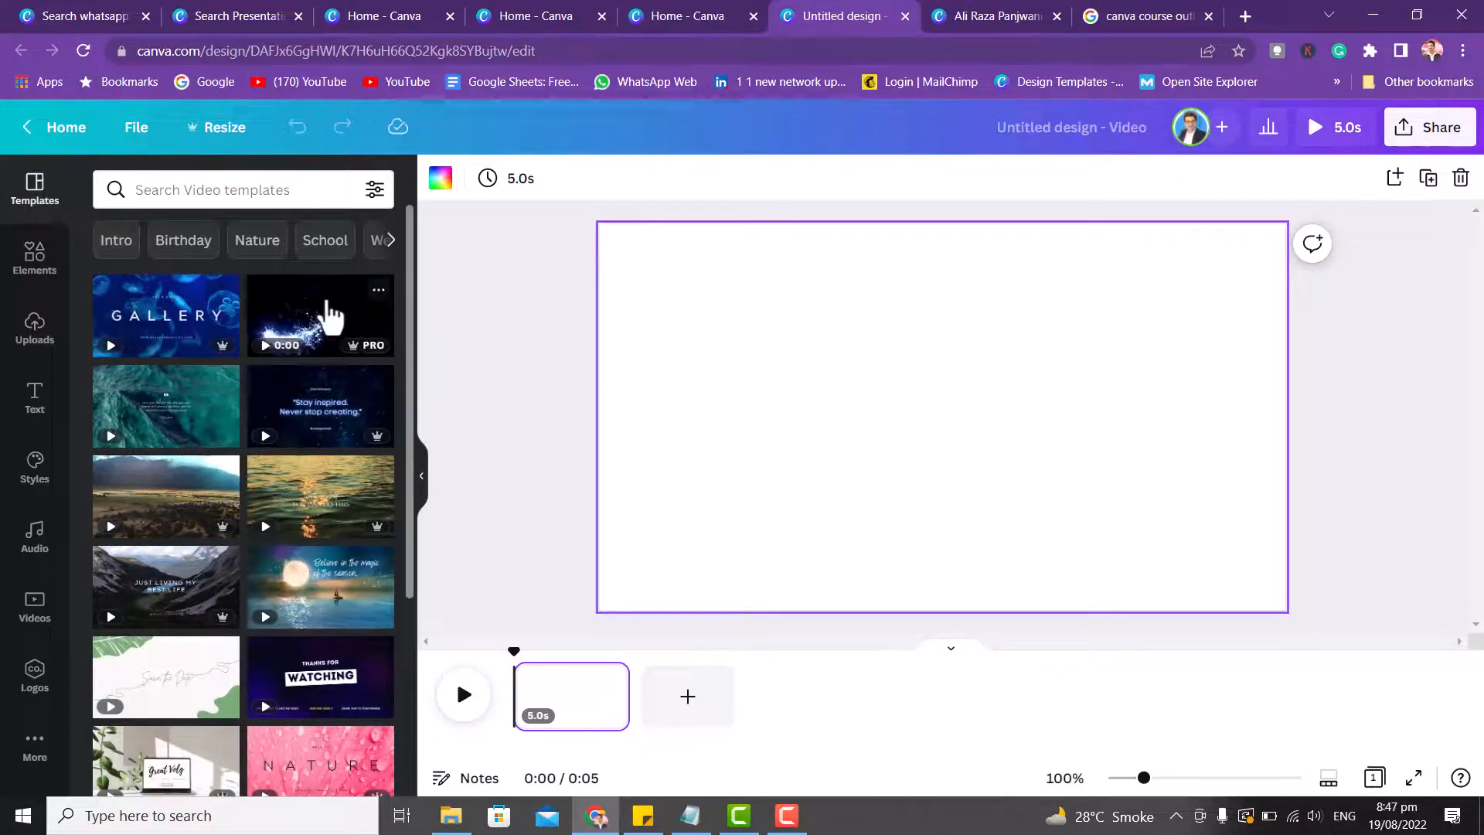
# Apply the Live Update Basketball News template, extending the video to 20.0s.
pyautogui.scroll(-5, 411, 360)
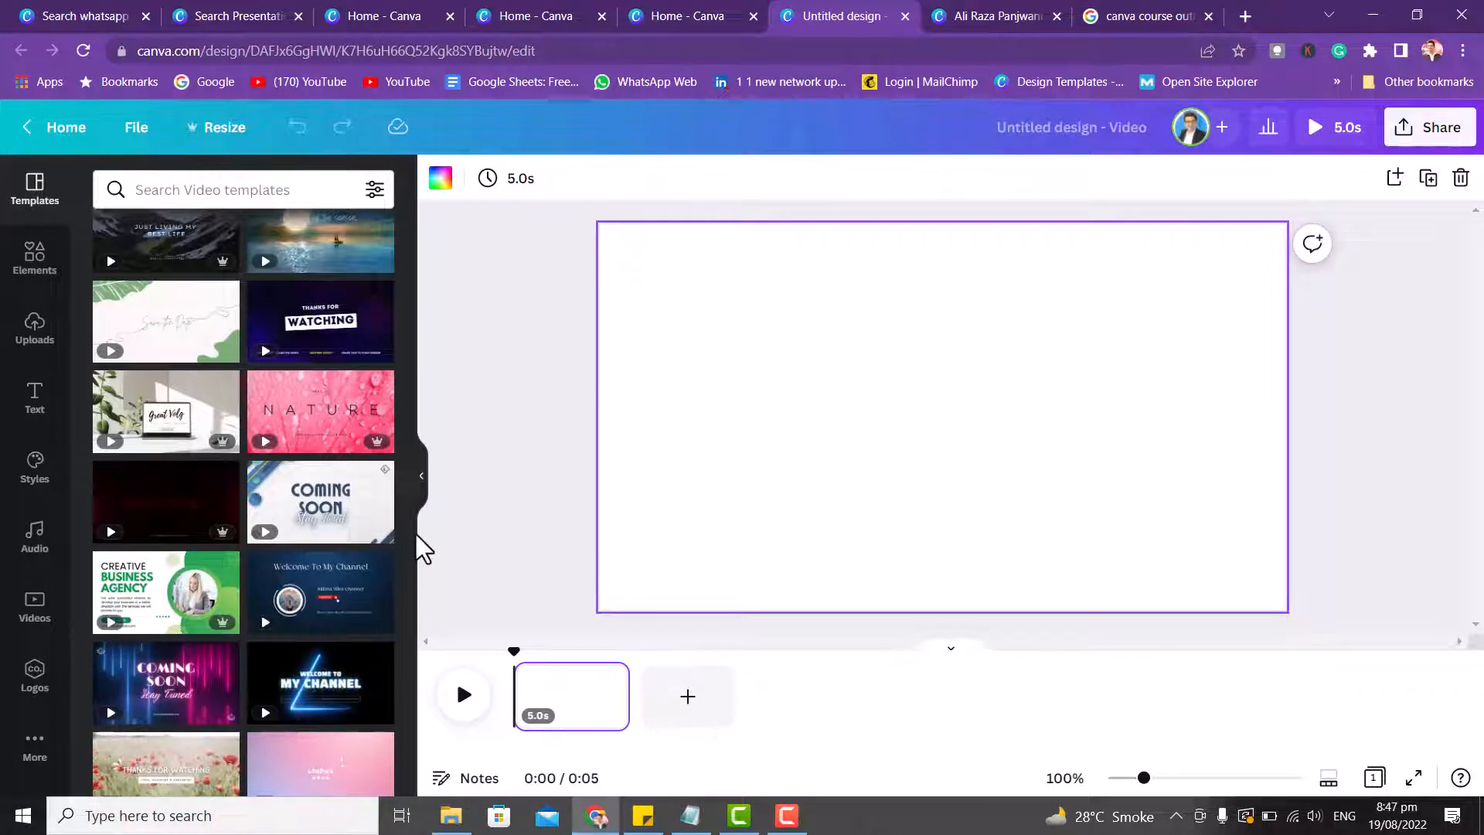
pyautogui.moveTo(414, 514); pyautogui.dragTo(425, 711)
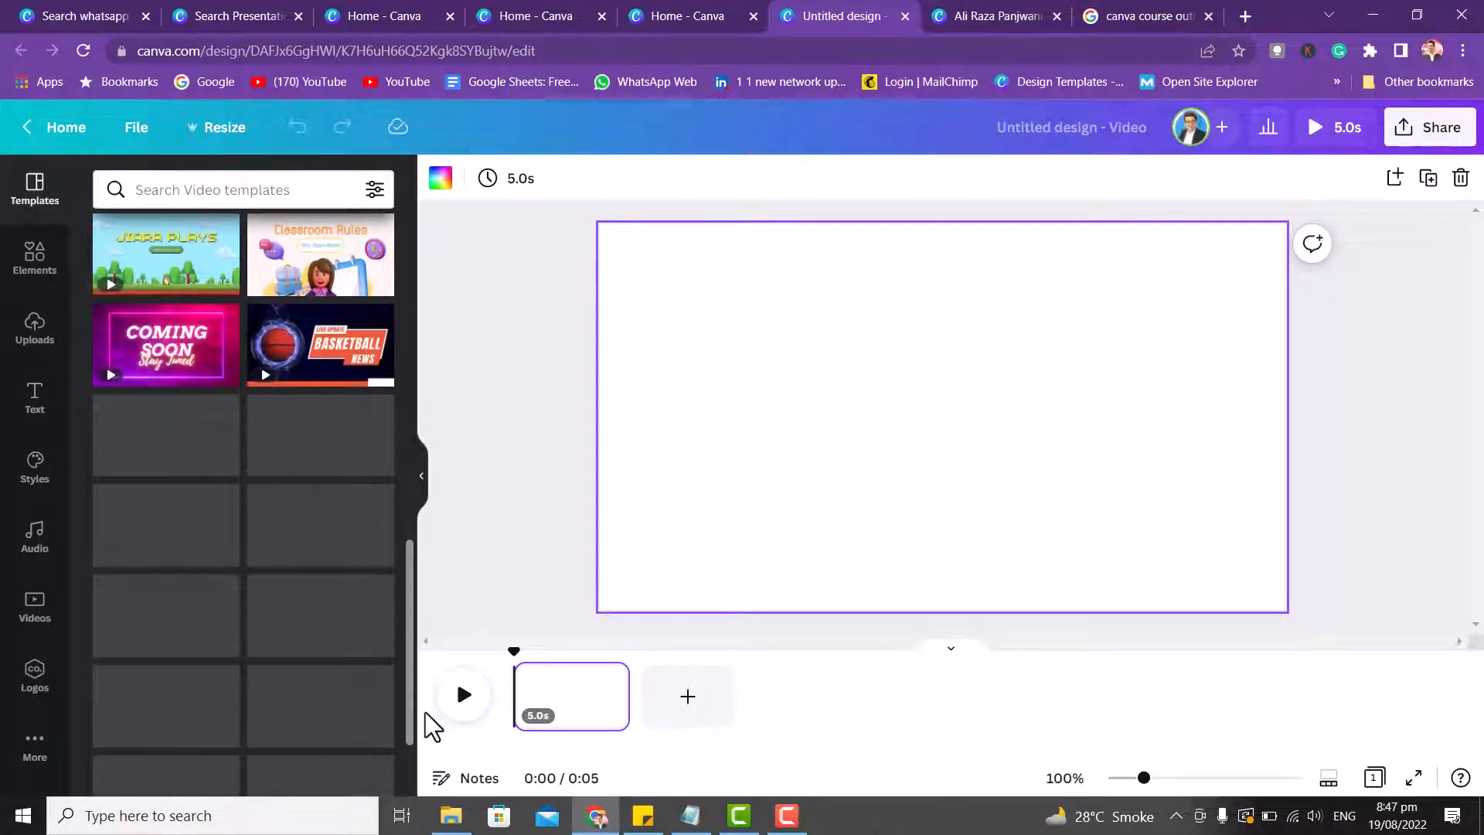
pyautogui.click(337, 381)
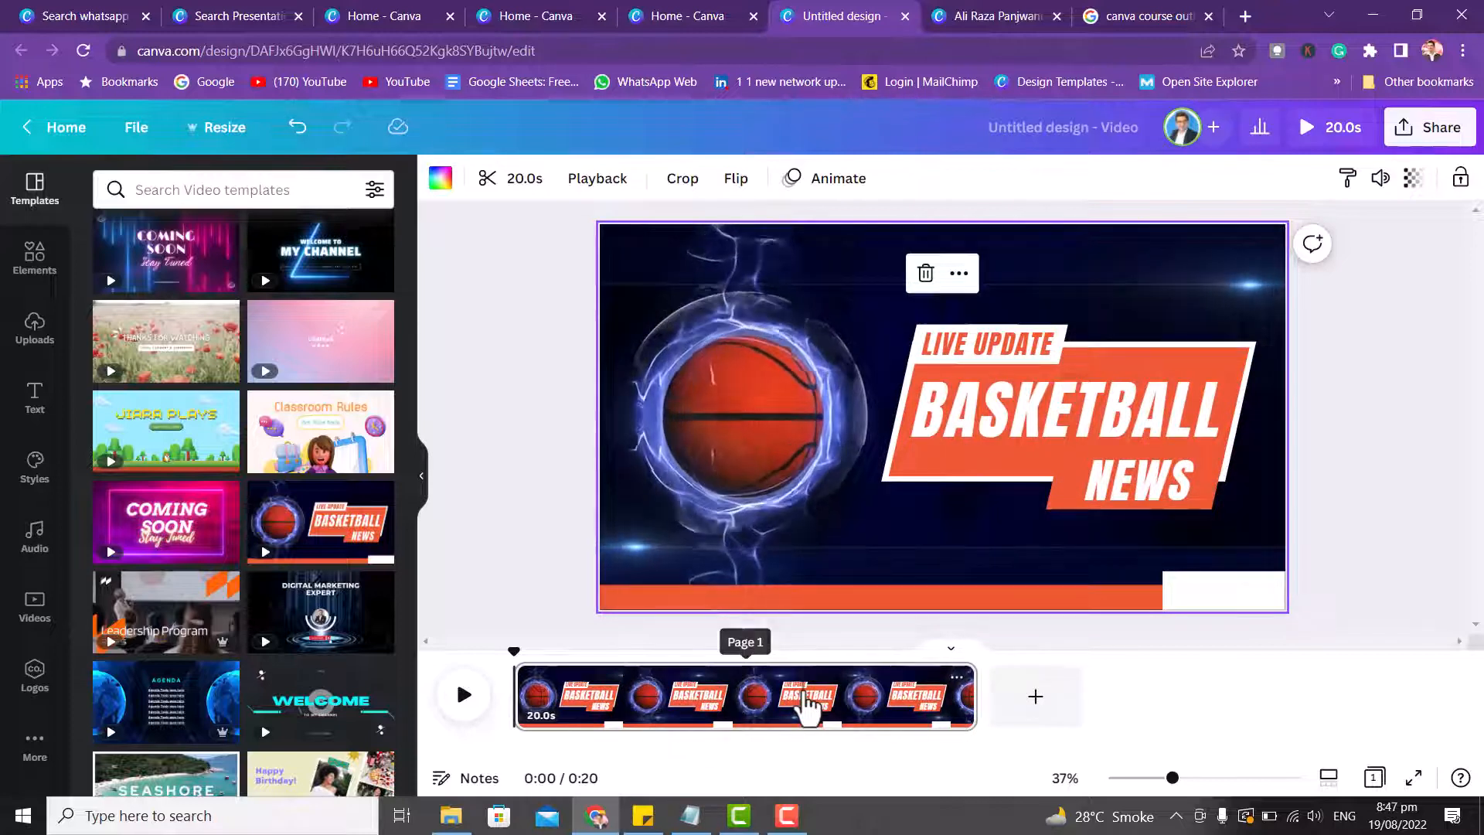
# Duplicate the Basketball News page into six copies totalling 2:00, then open Share.
pyautogui.rightClick(805, 699)
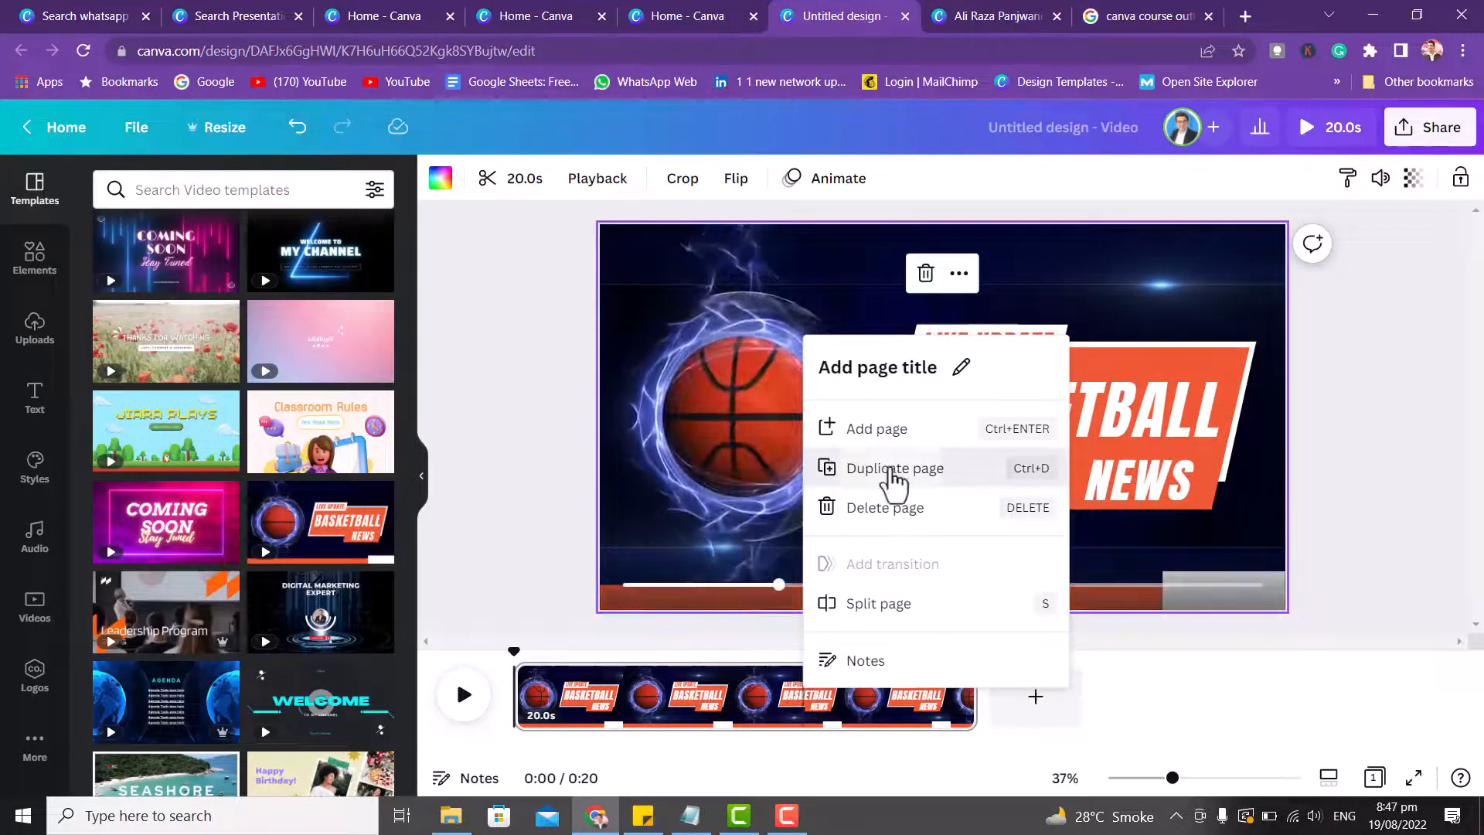
pyautogui.click(877, 430)
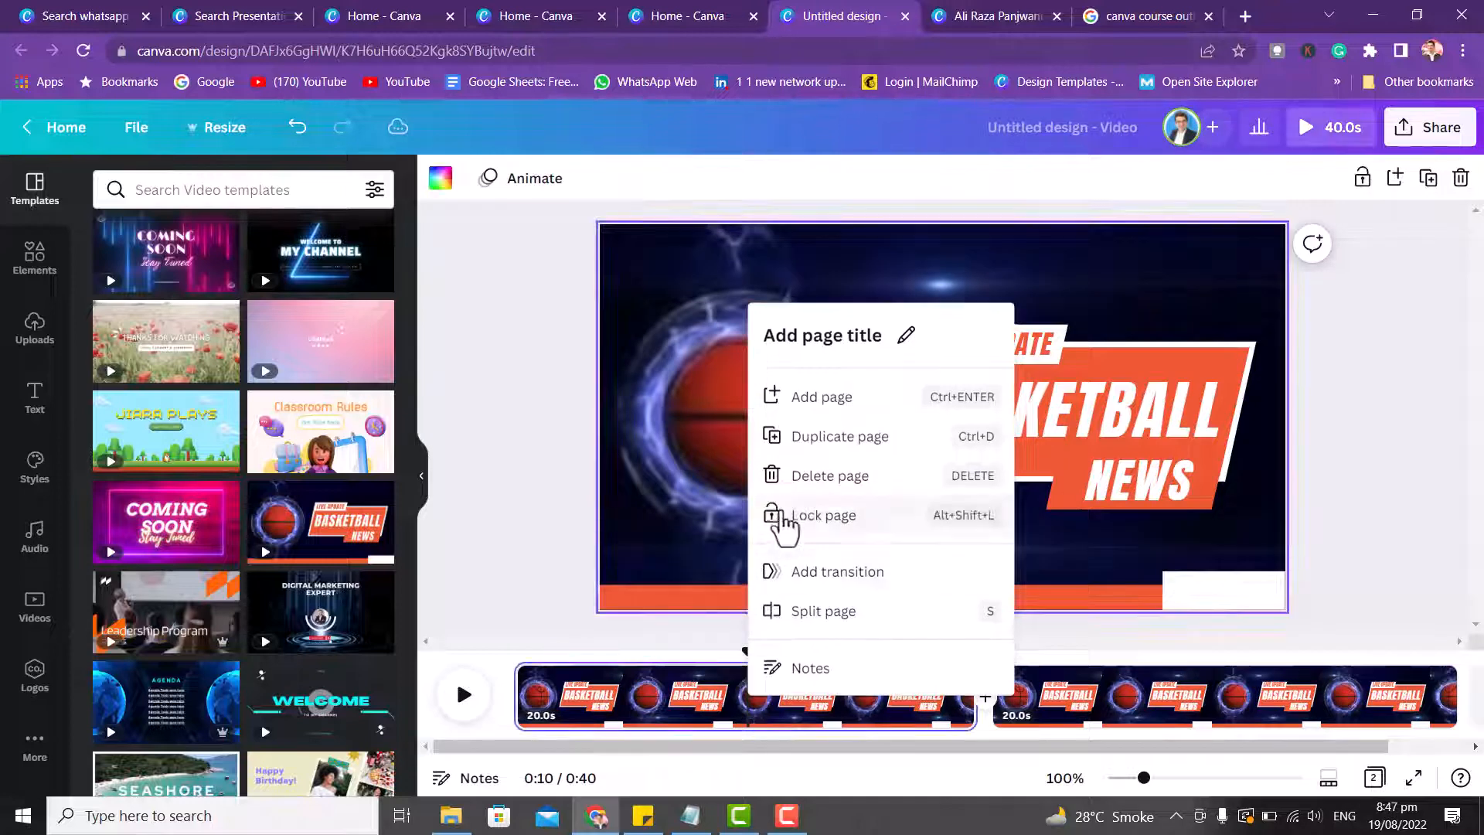
pyautogui.click(835, 435)
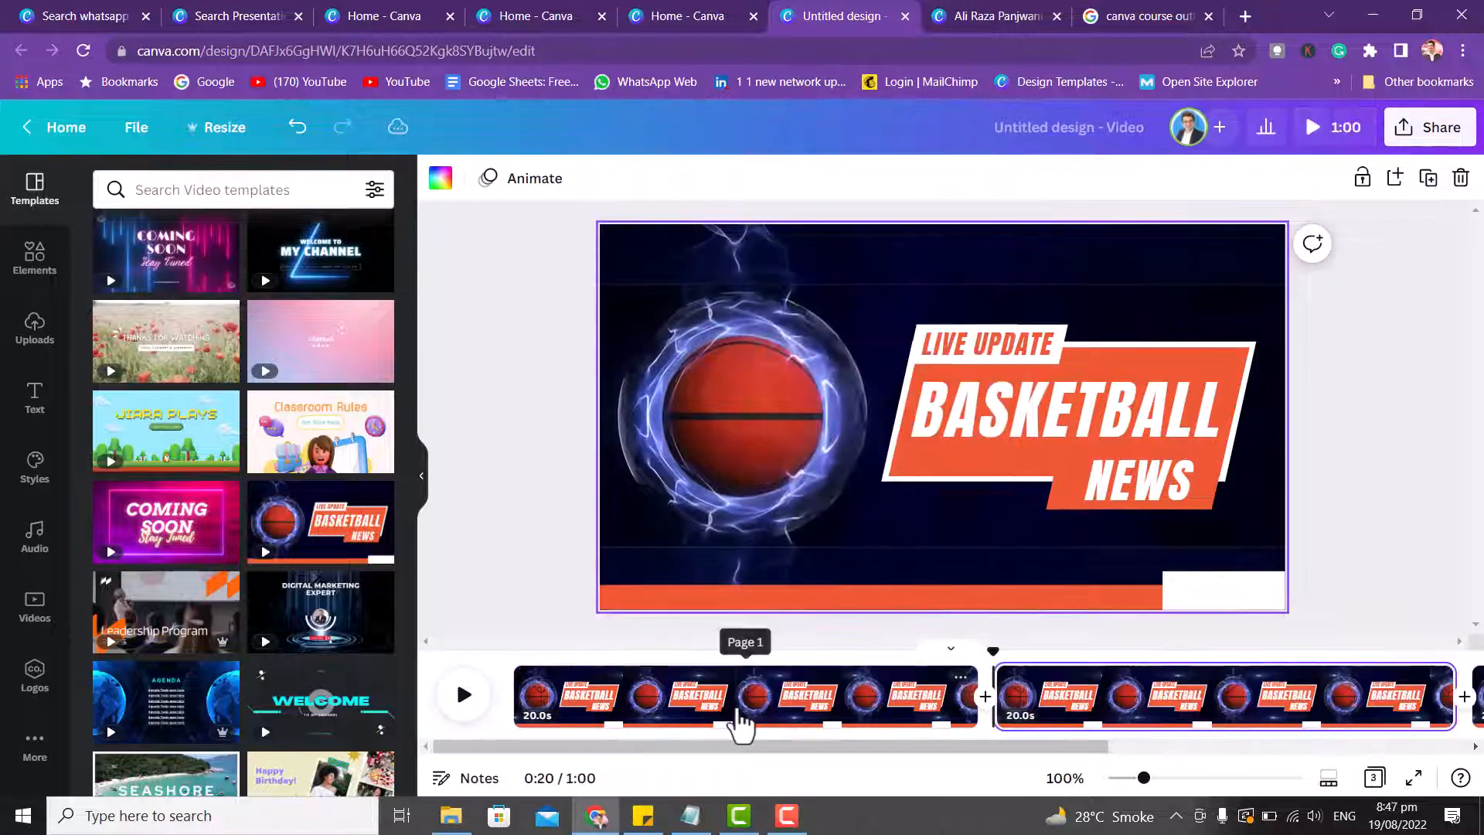
pyautogui.rightClick(738, 707)
pyautogui.click(821, 458)
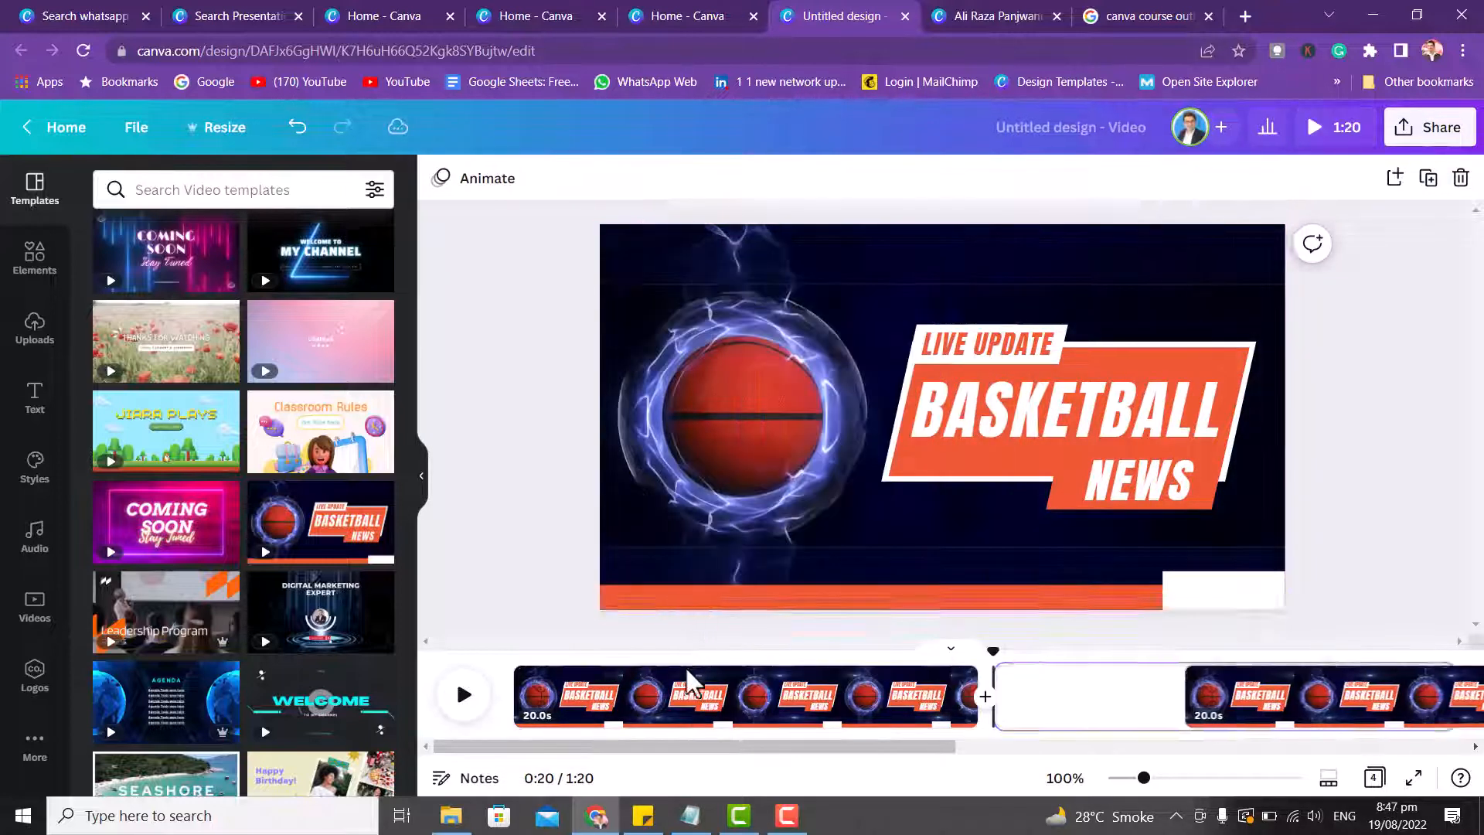
pyautogui.rightClick(685, 708)
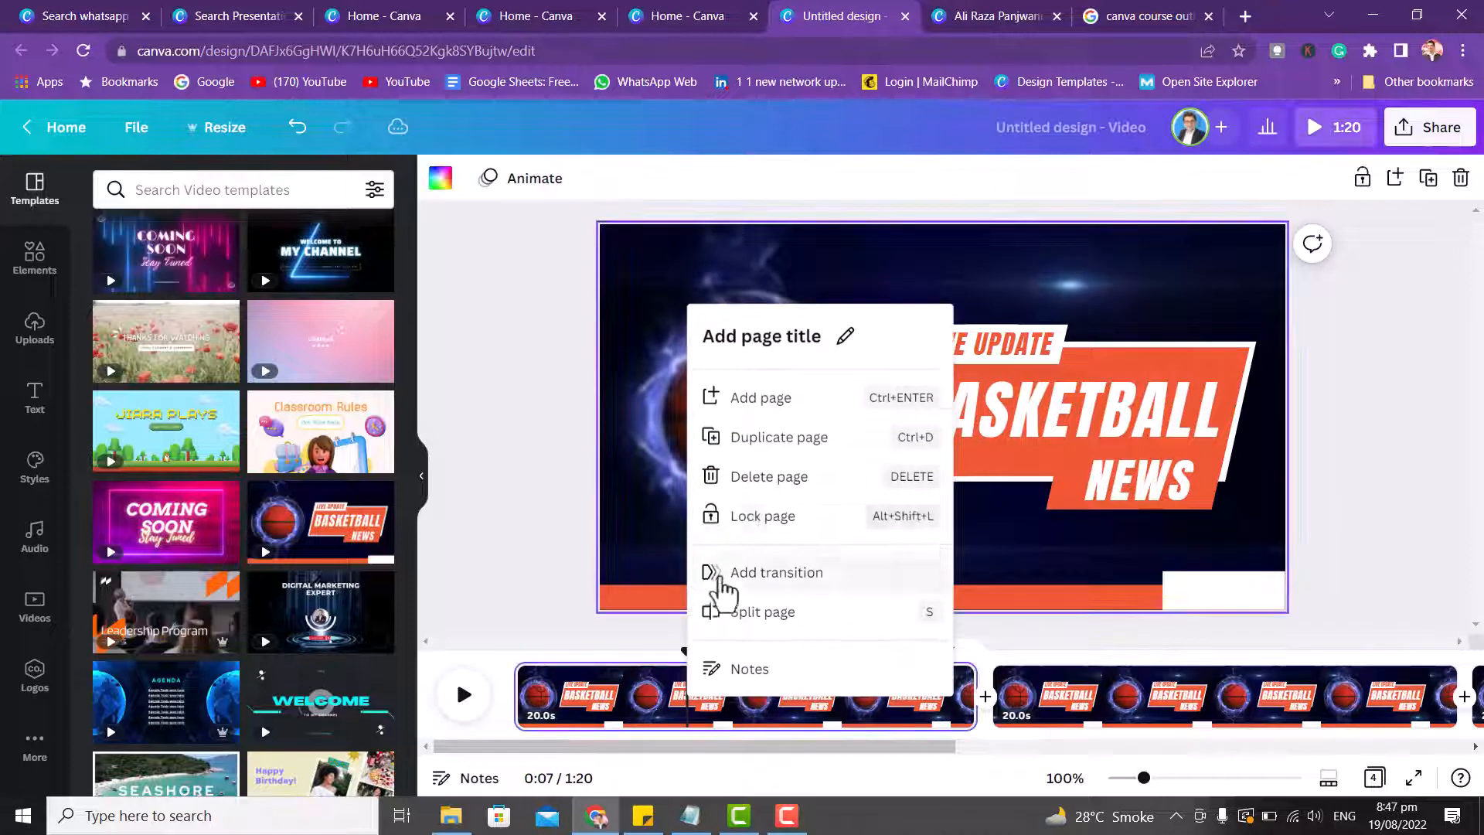
pyautogui.click(786, 439)
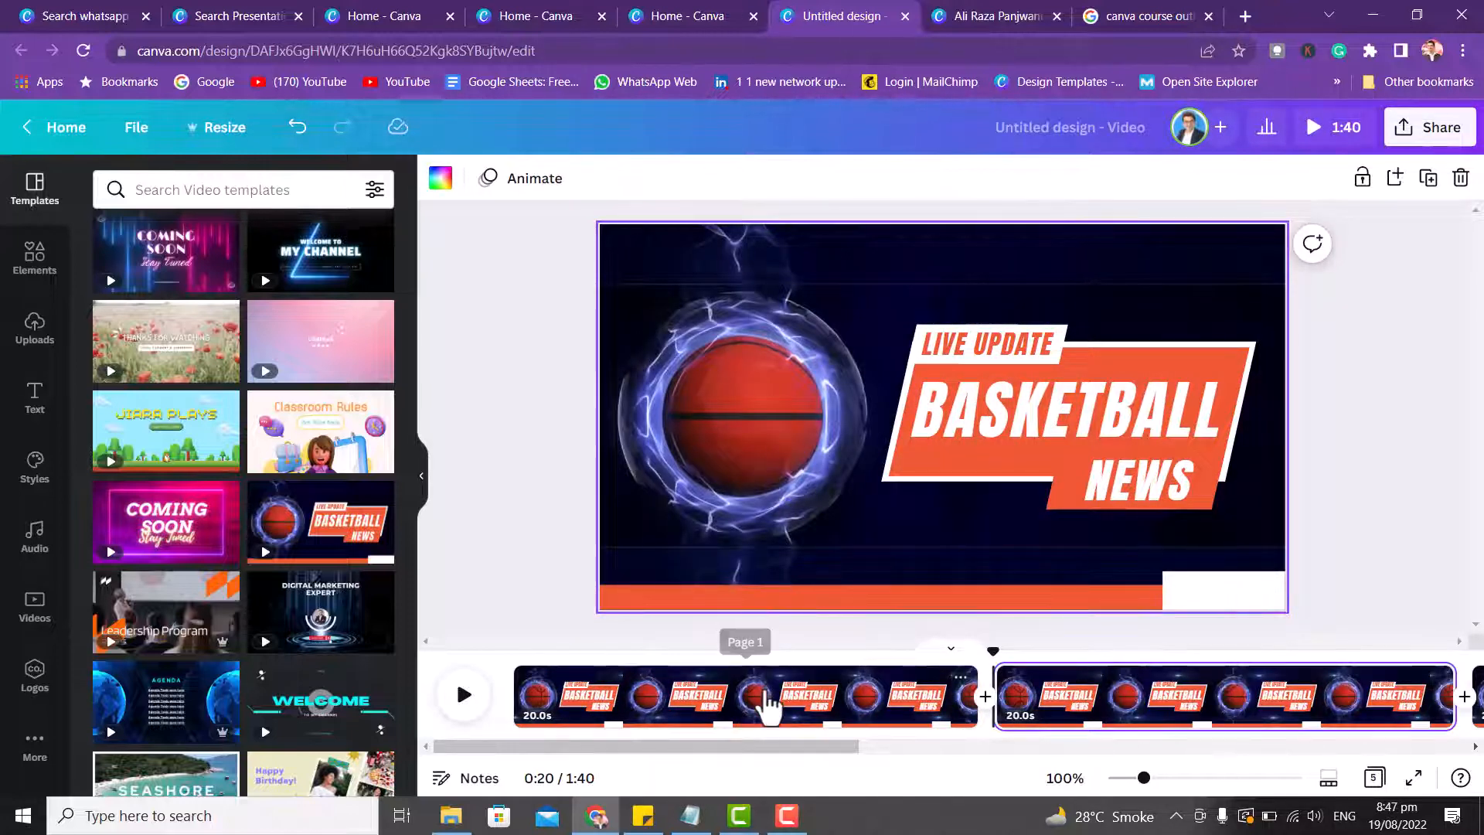
pyautogui.rightClick(768, 704)
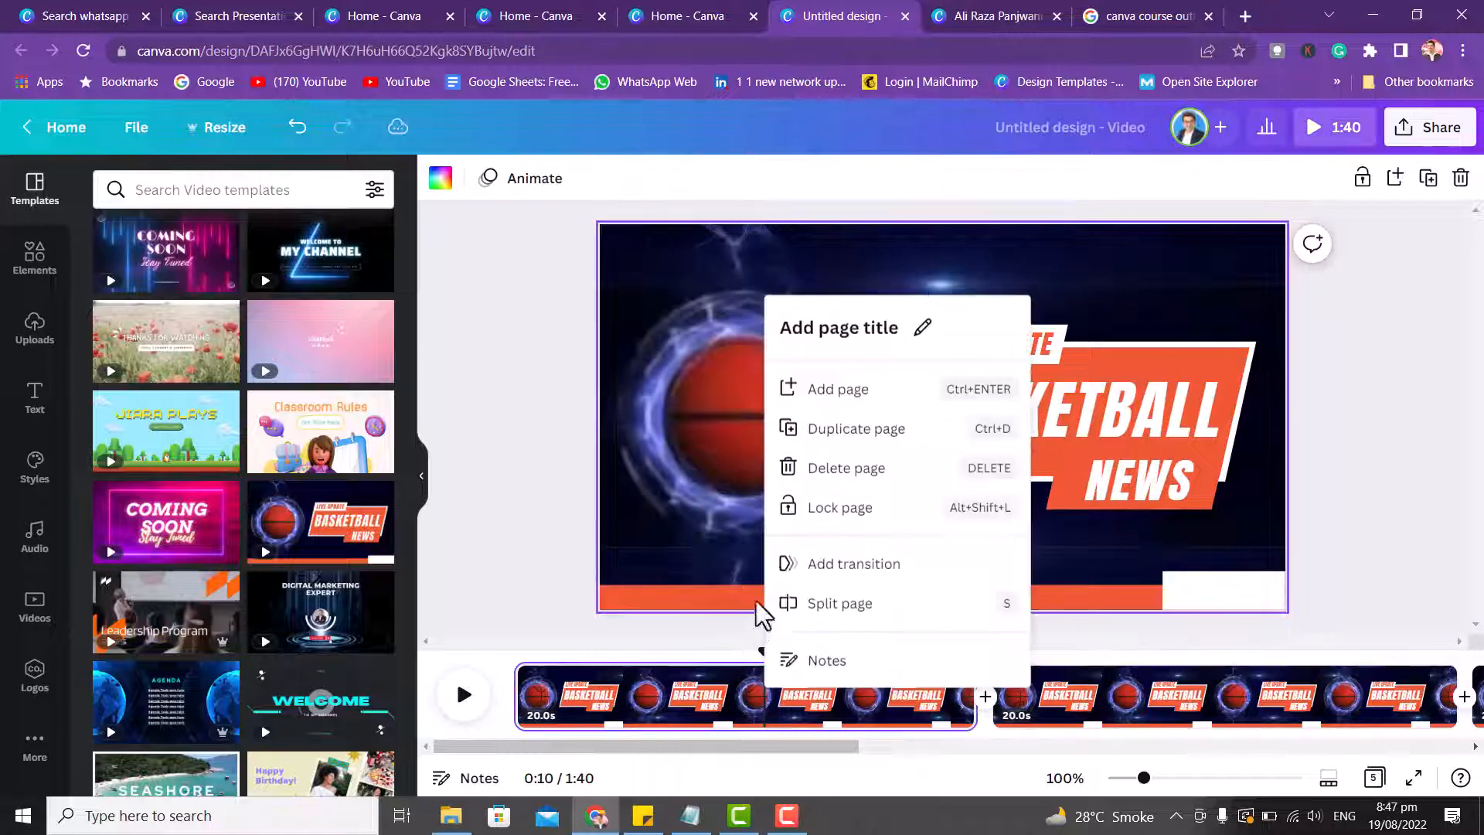
pyautogui.click(834, 437)
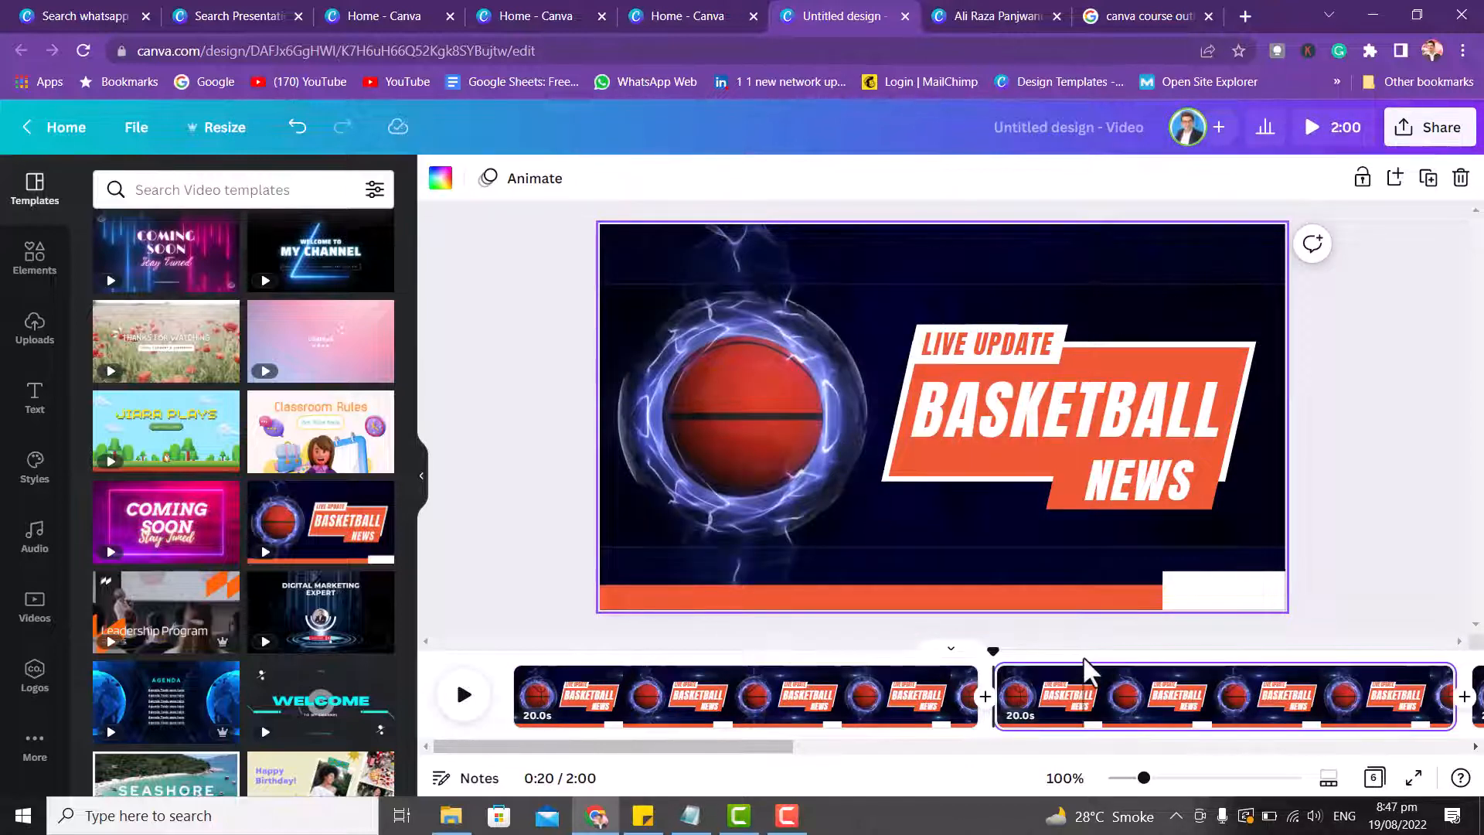
pyautogui.click(1450, 147)
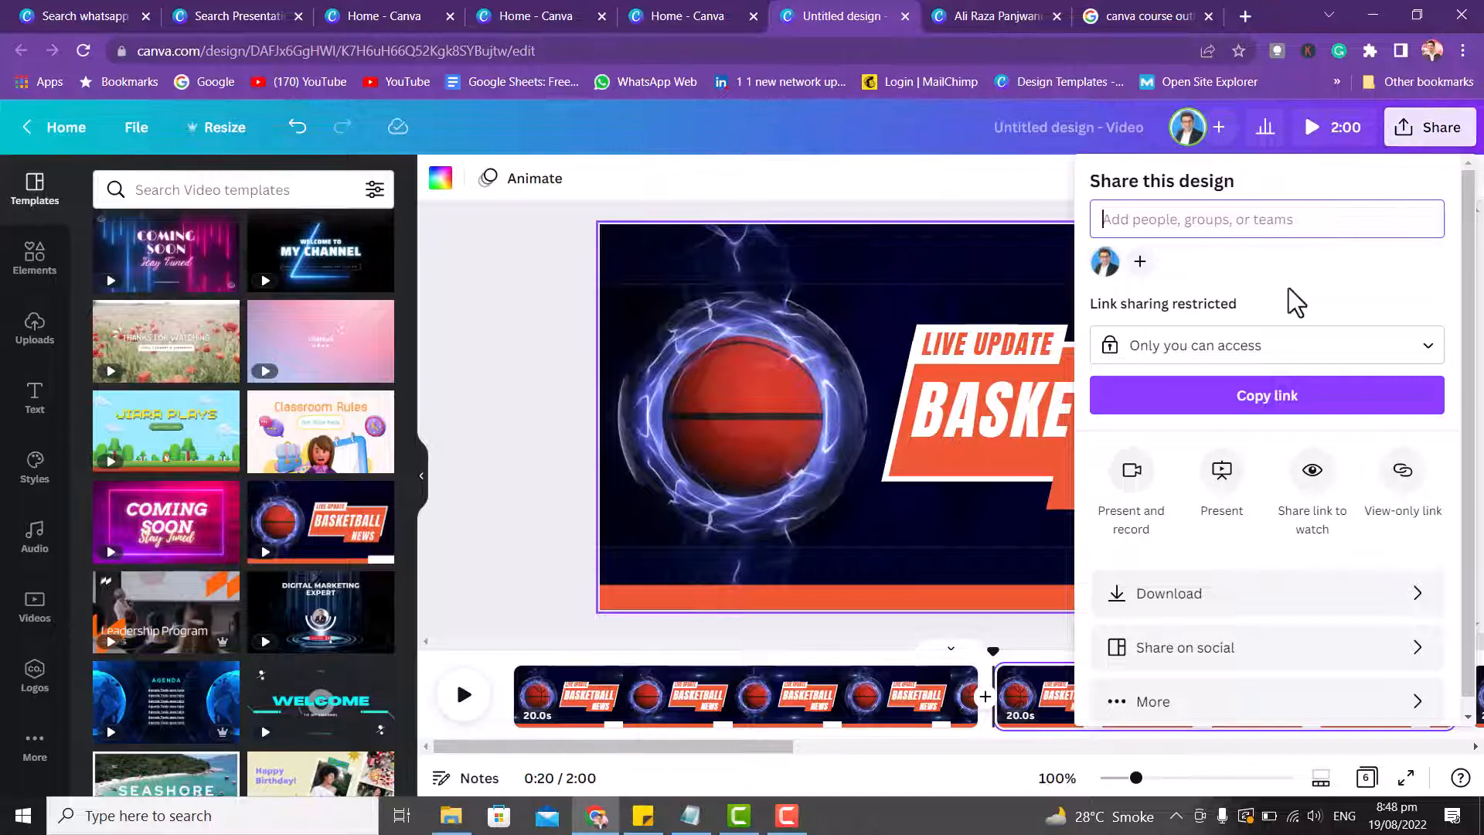
# Close Share, try and cancel editing the first page's background video, then show Elements.
pyautogui.click(538, 322)
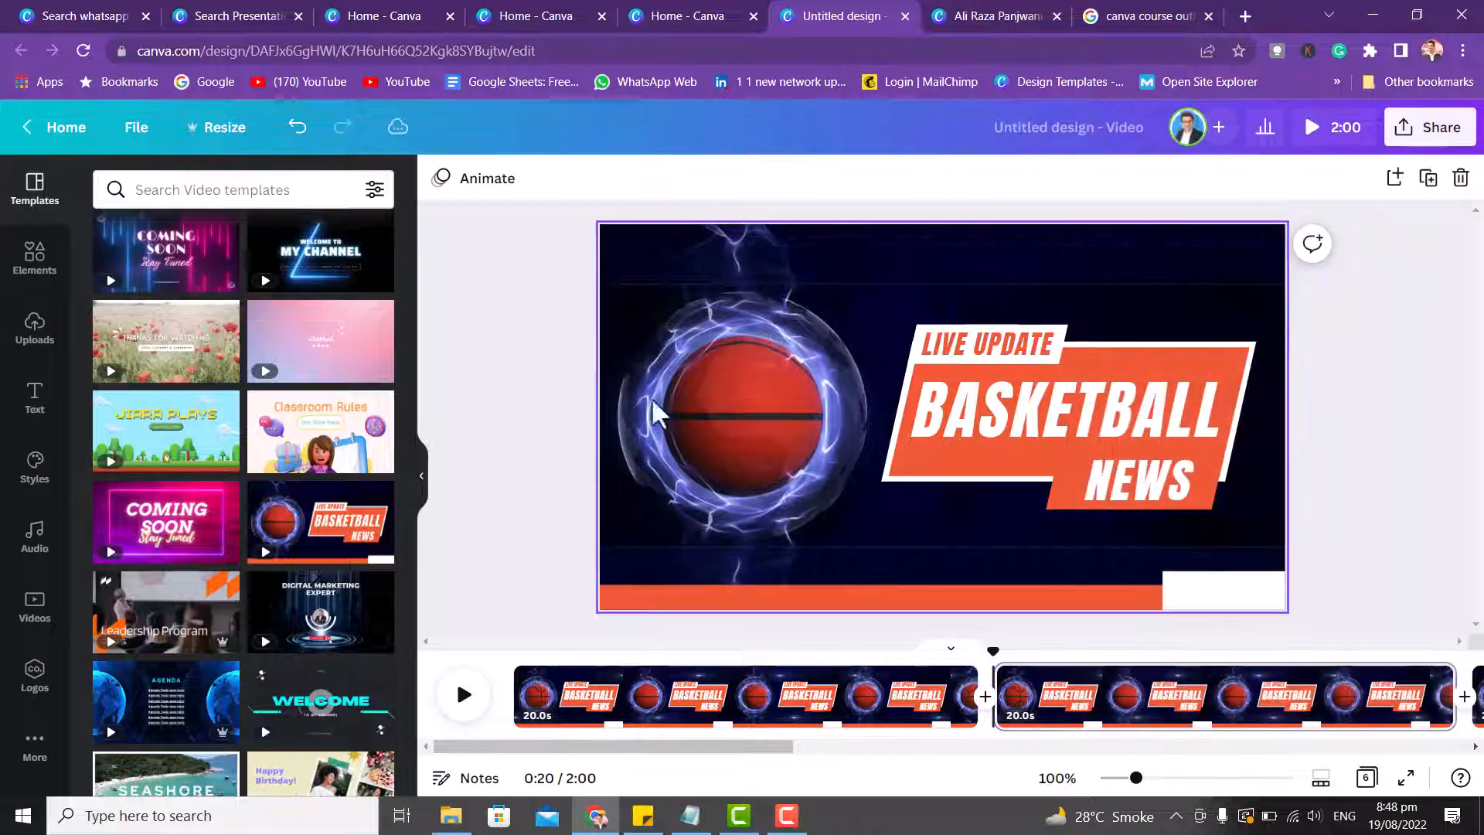
pyautogui.click(678, 699)
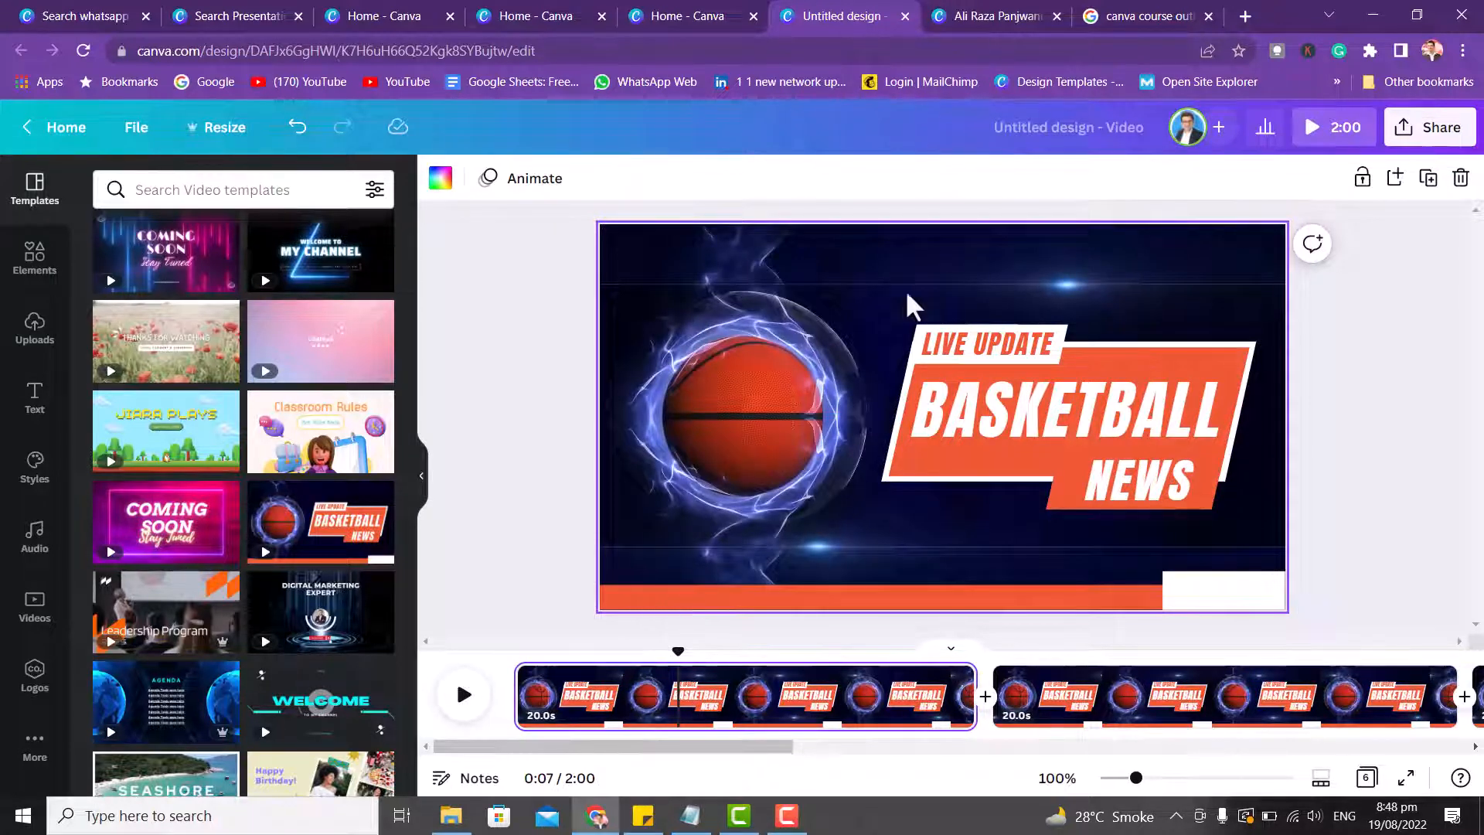
pyautogui.doubleClick(680, 303)
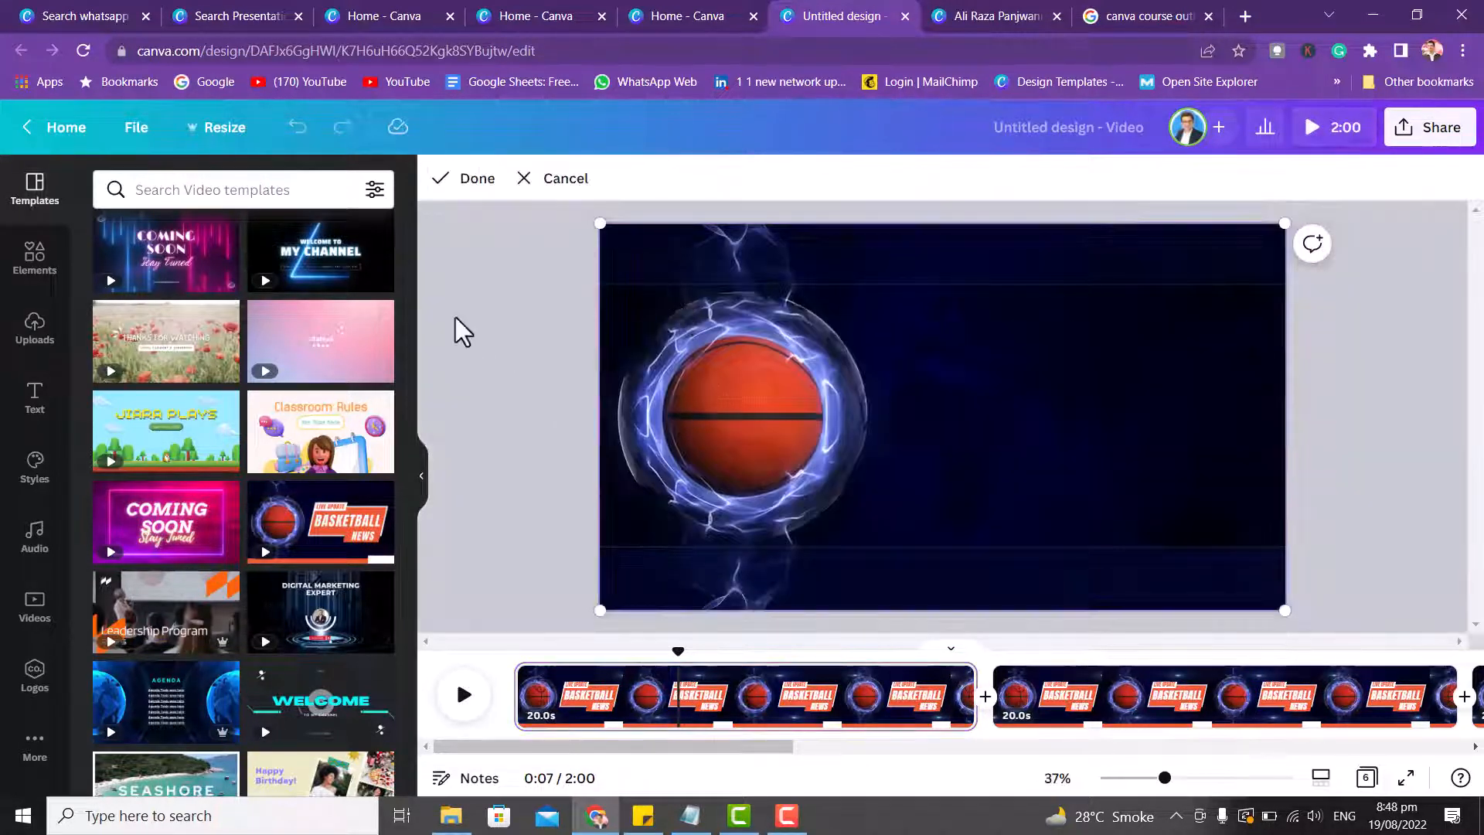
pyautogui.click(35, 328)
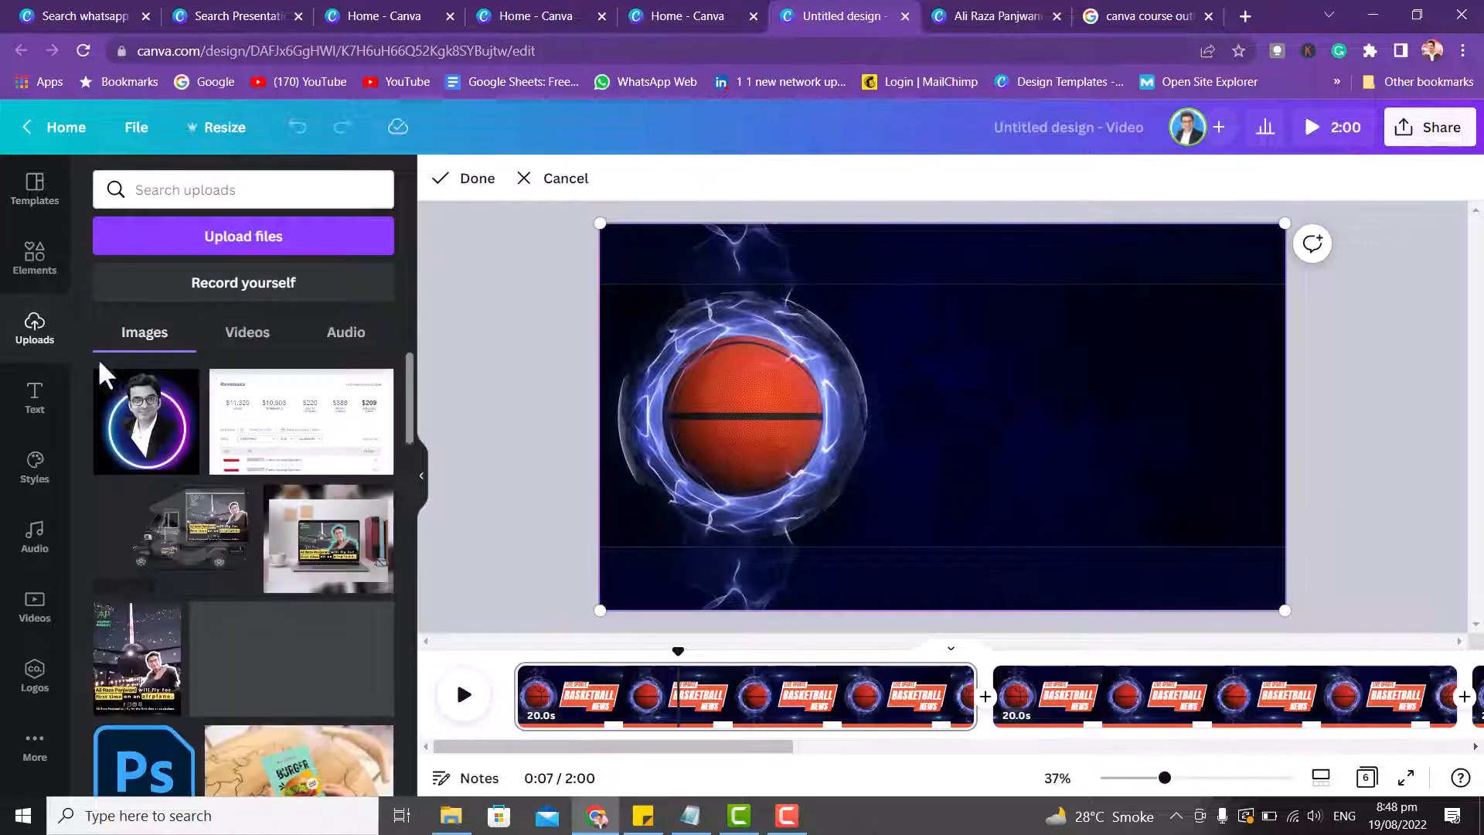
pyautogui.click(651, 688)
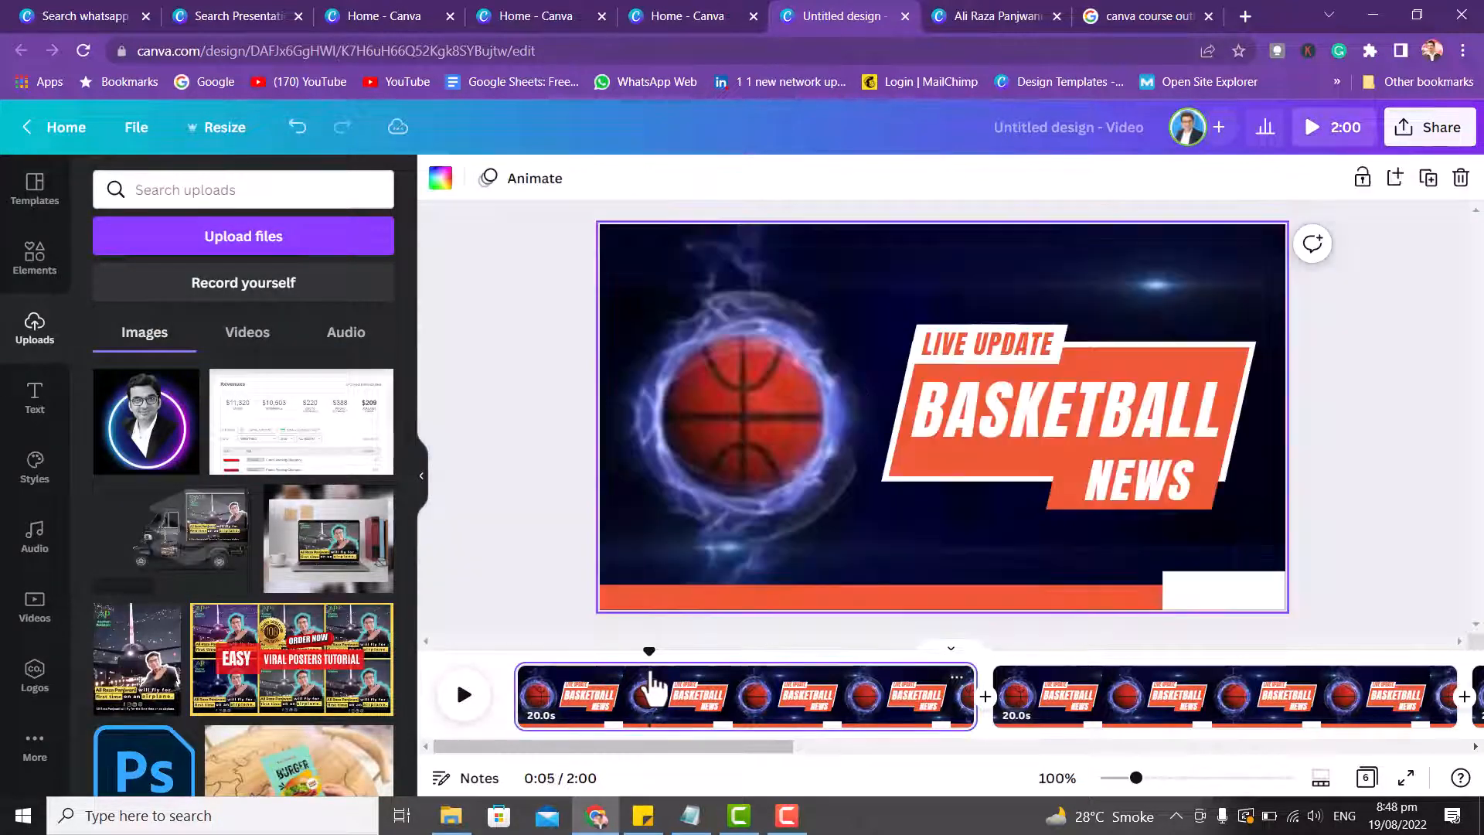
pyautogui.doubleClick(799, 414)
pyautogui.click(558, 180)
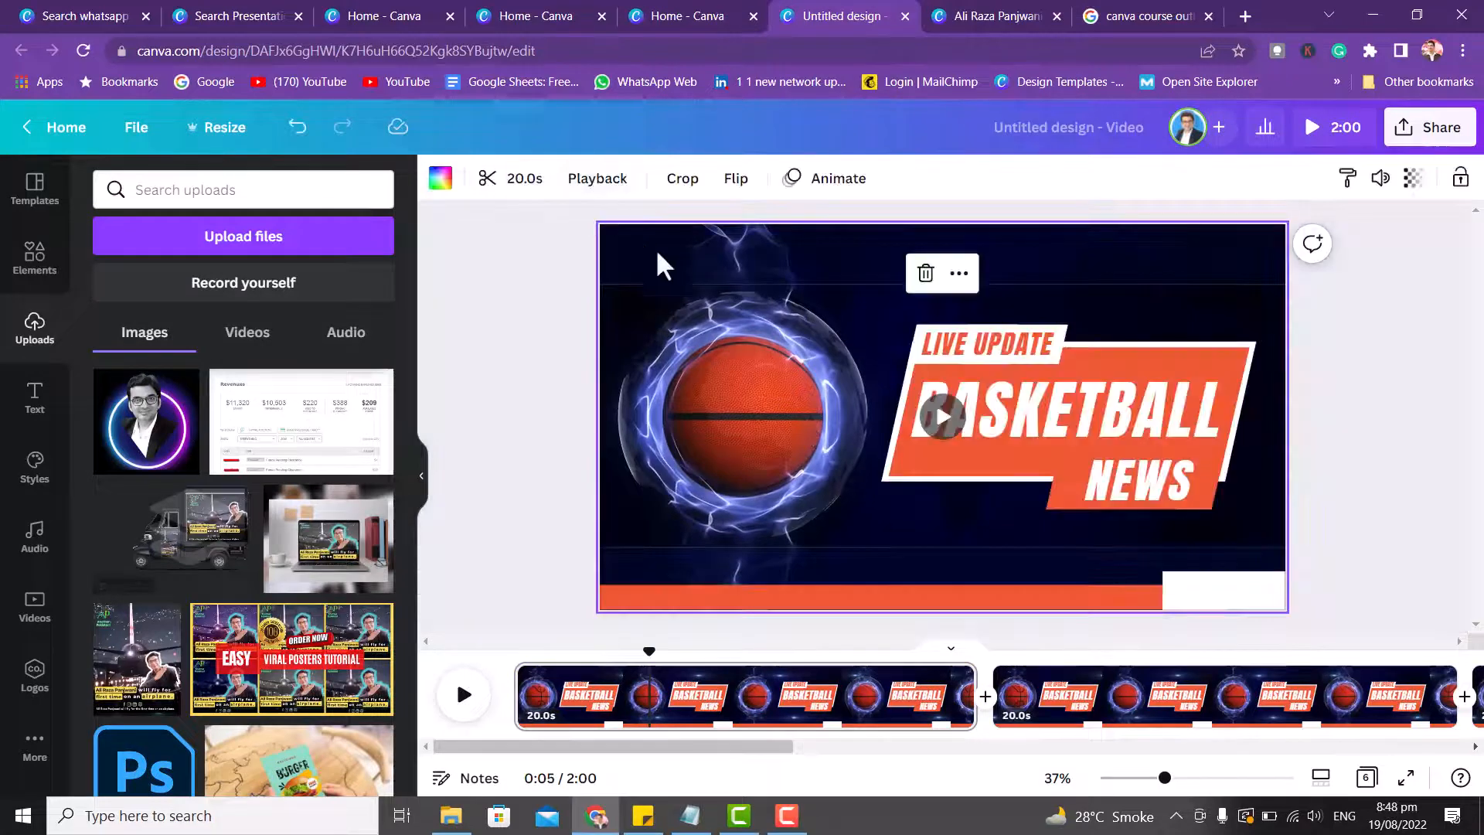
pyautogui.click(17, 284)
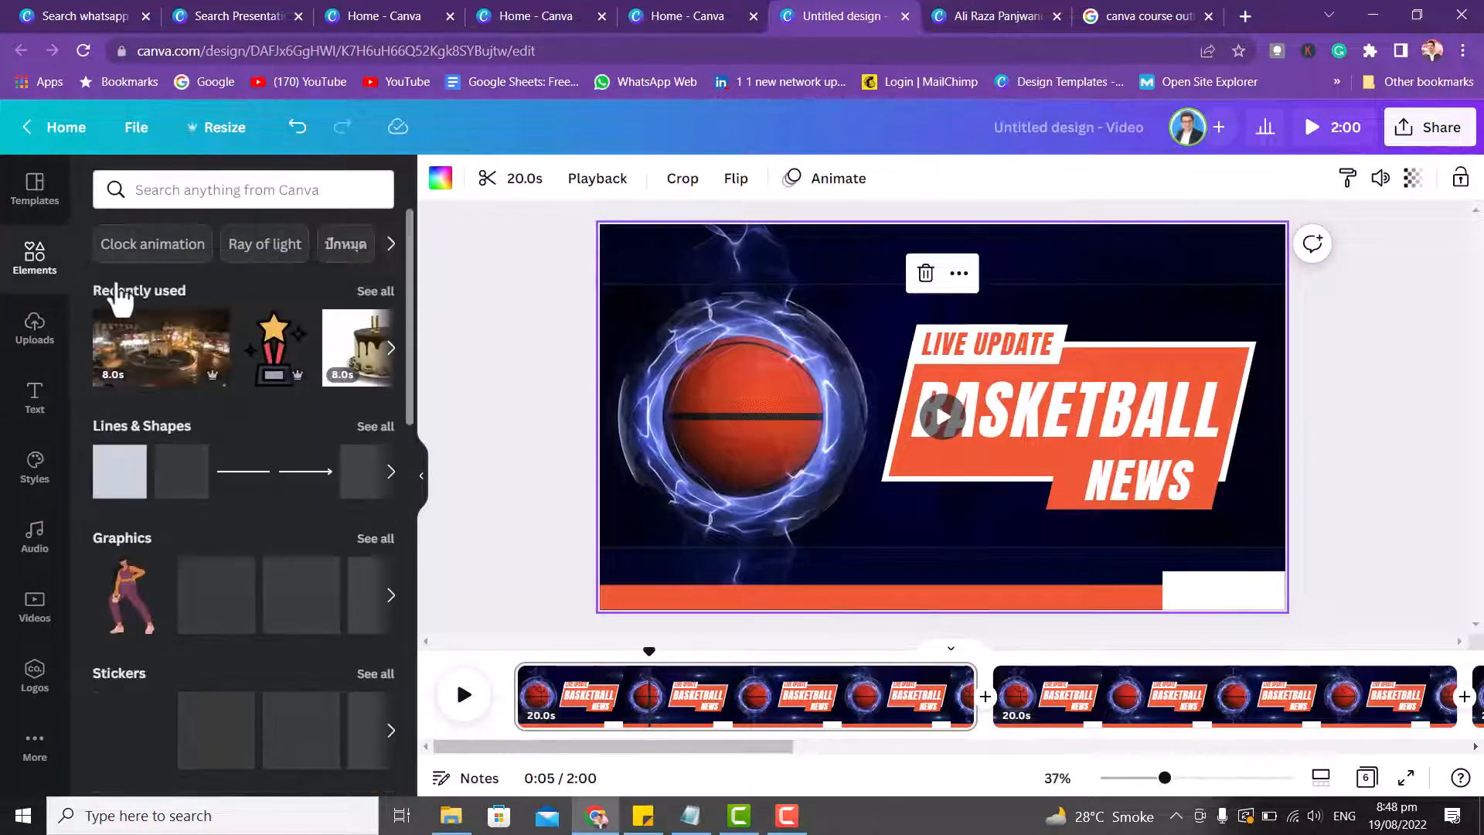
# Add the night city clip to page 1, trim it to 0.5 seconds, and move it top-left.
pyautogui.click(149, 366)
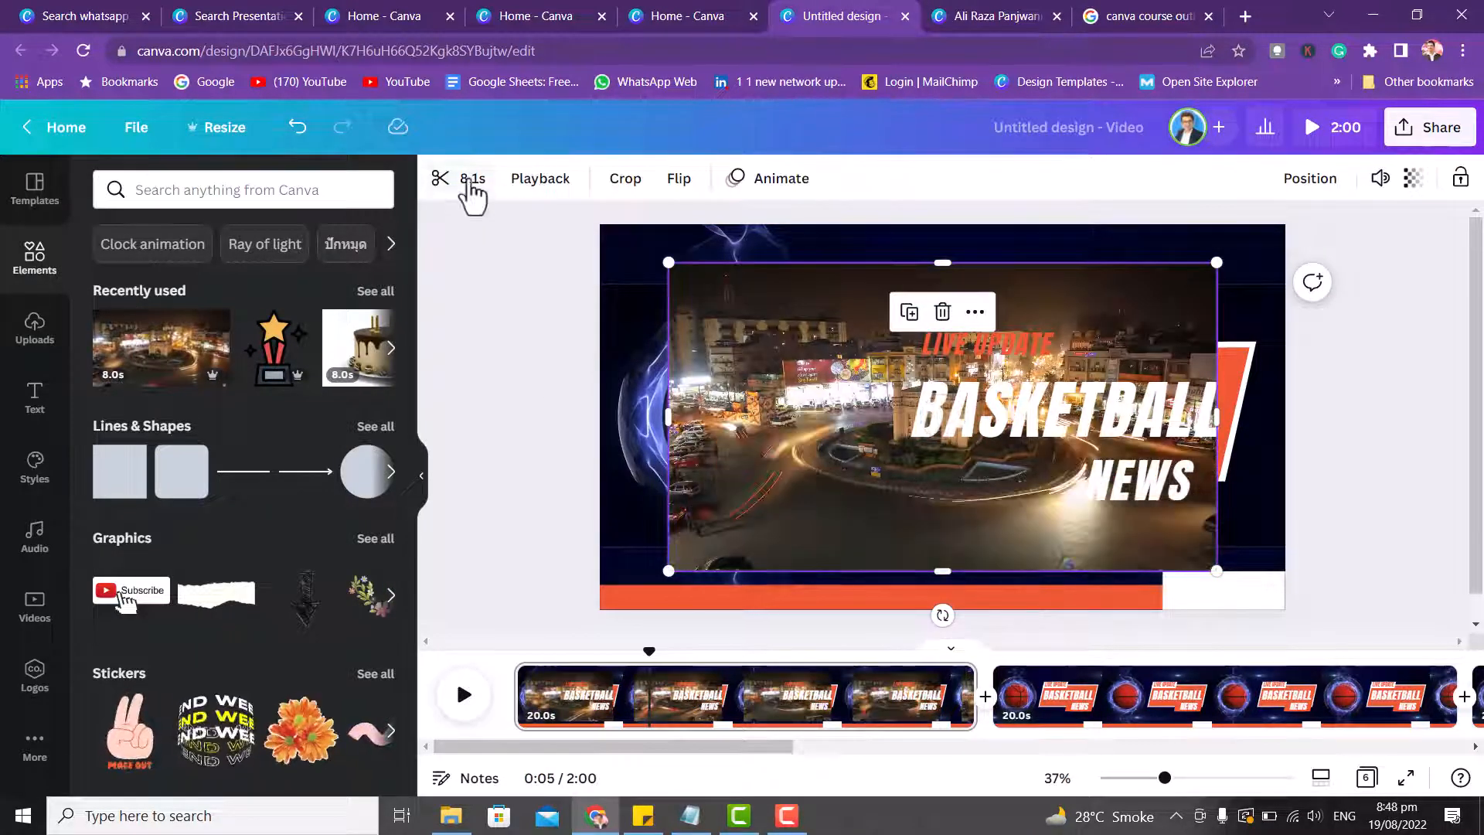
pyautogui.click(468, 186)
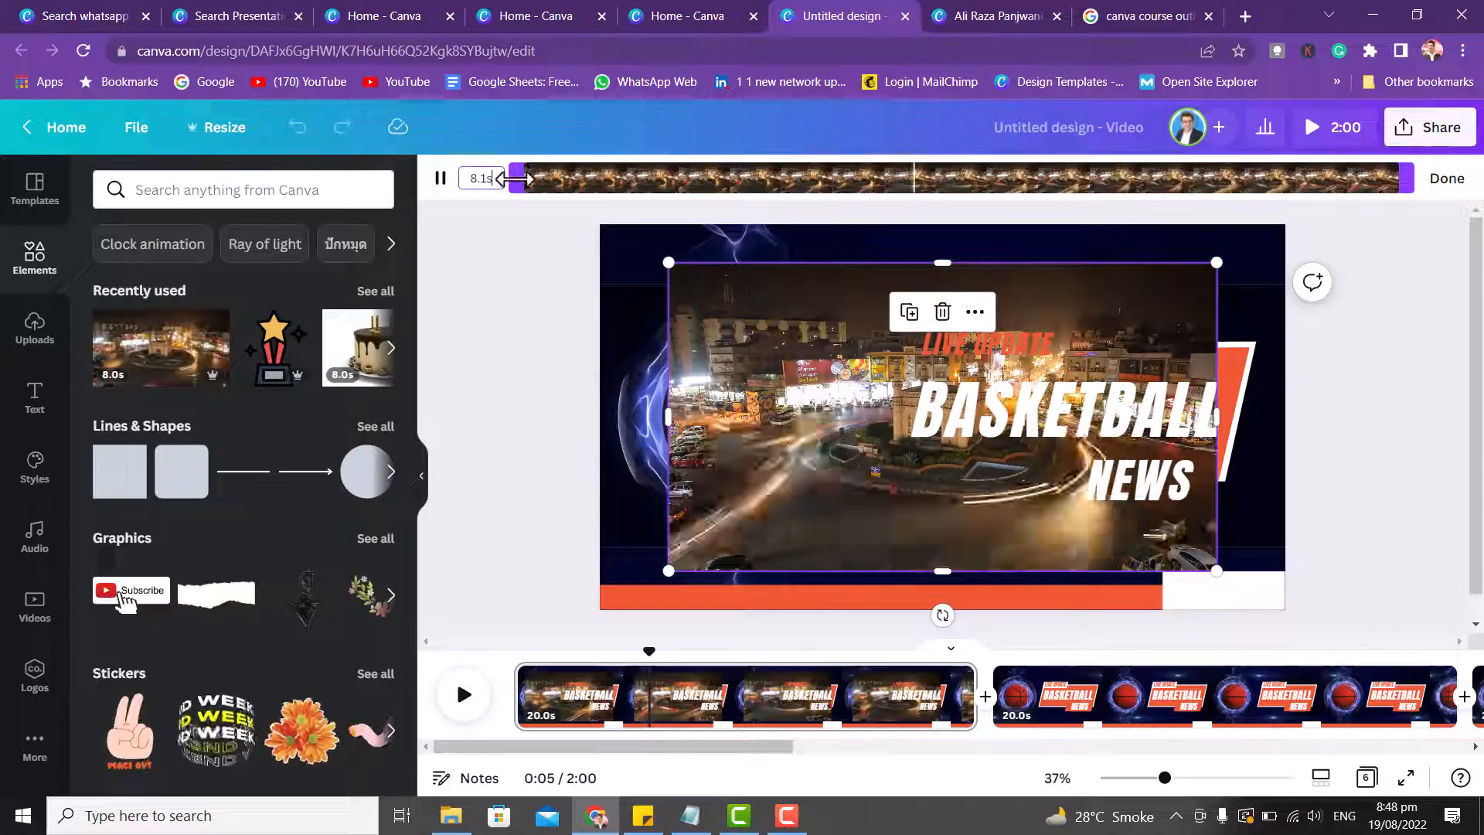
pyautogui.moveTo(536, 175); pyautogui.dragTo(936, 178)
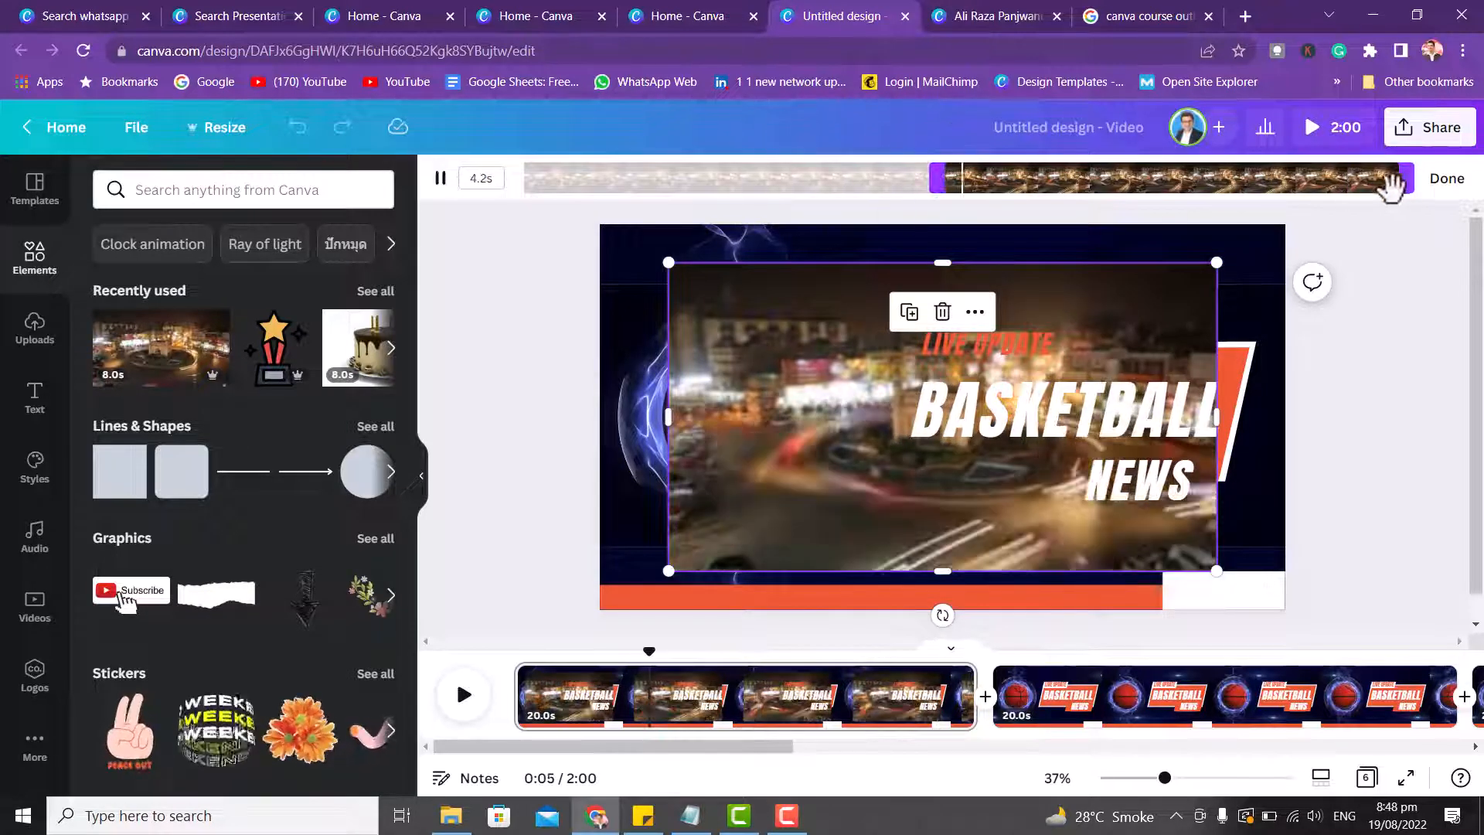
pyautogui.moveTo(1405, 190); pyautogui.dragTo(1005, 209)
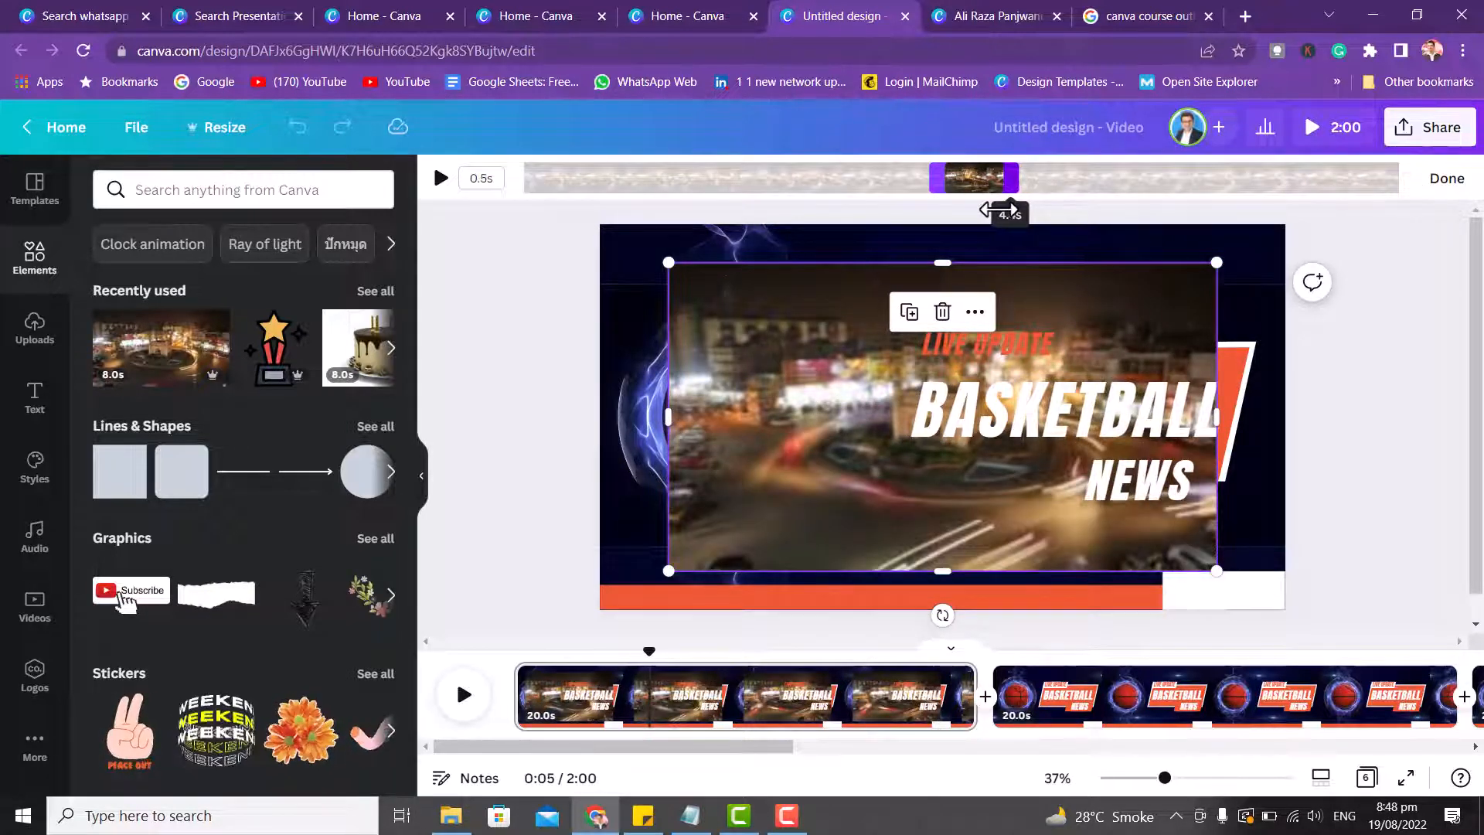
pyautogui.click(535, 300)
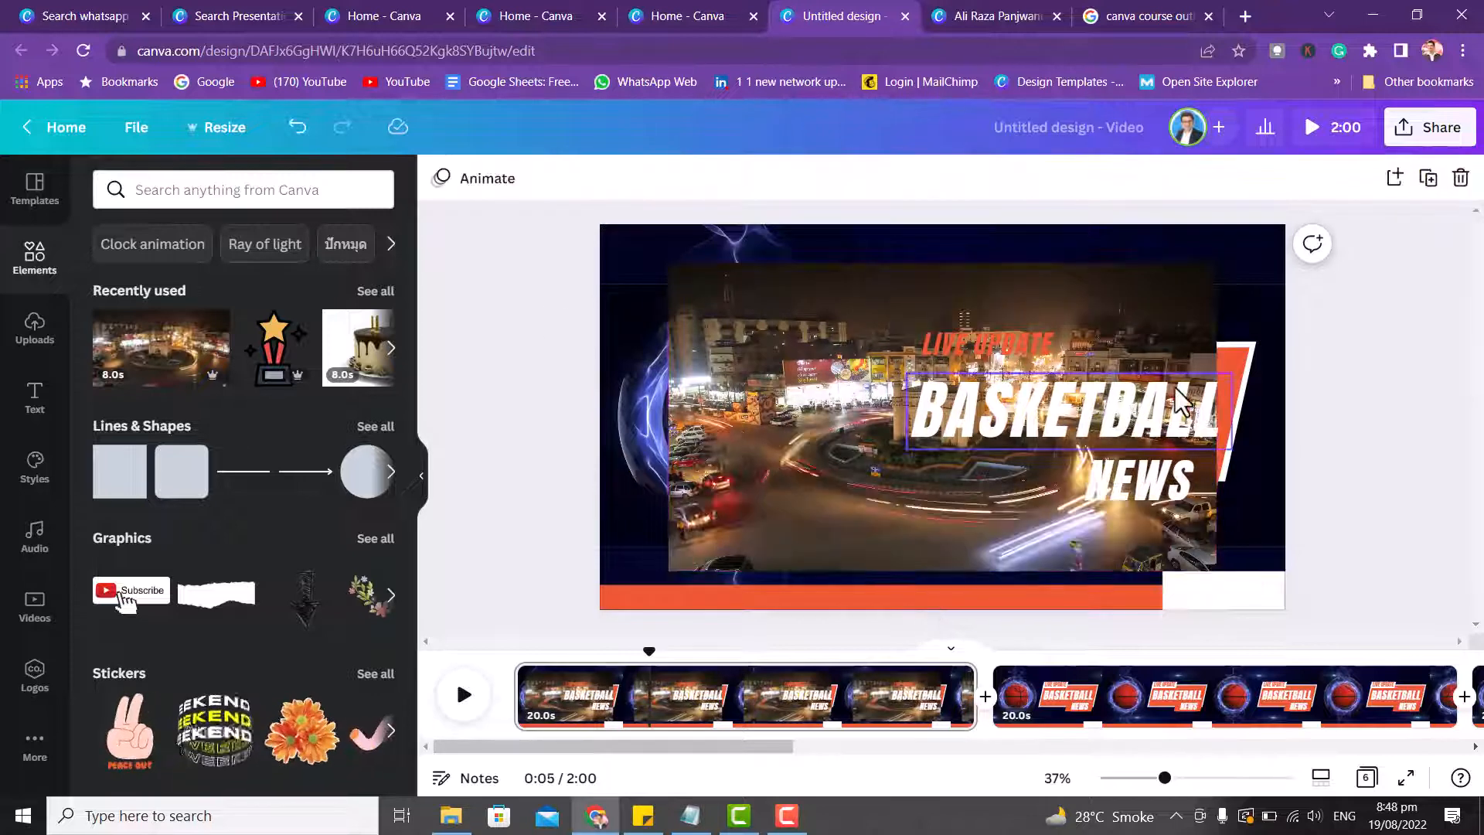
pyautogui.click(763, 516)
pyautogui.moveTo(762, 508); pyautogui.dragTo(699, 437)
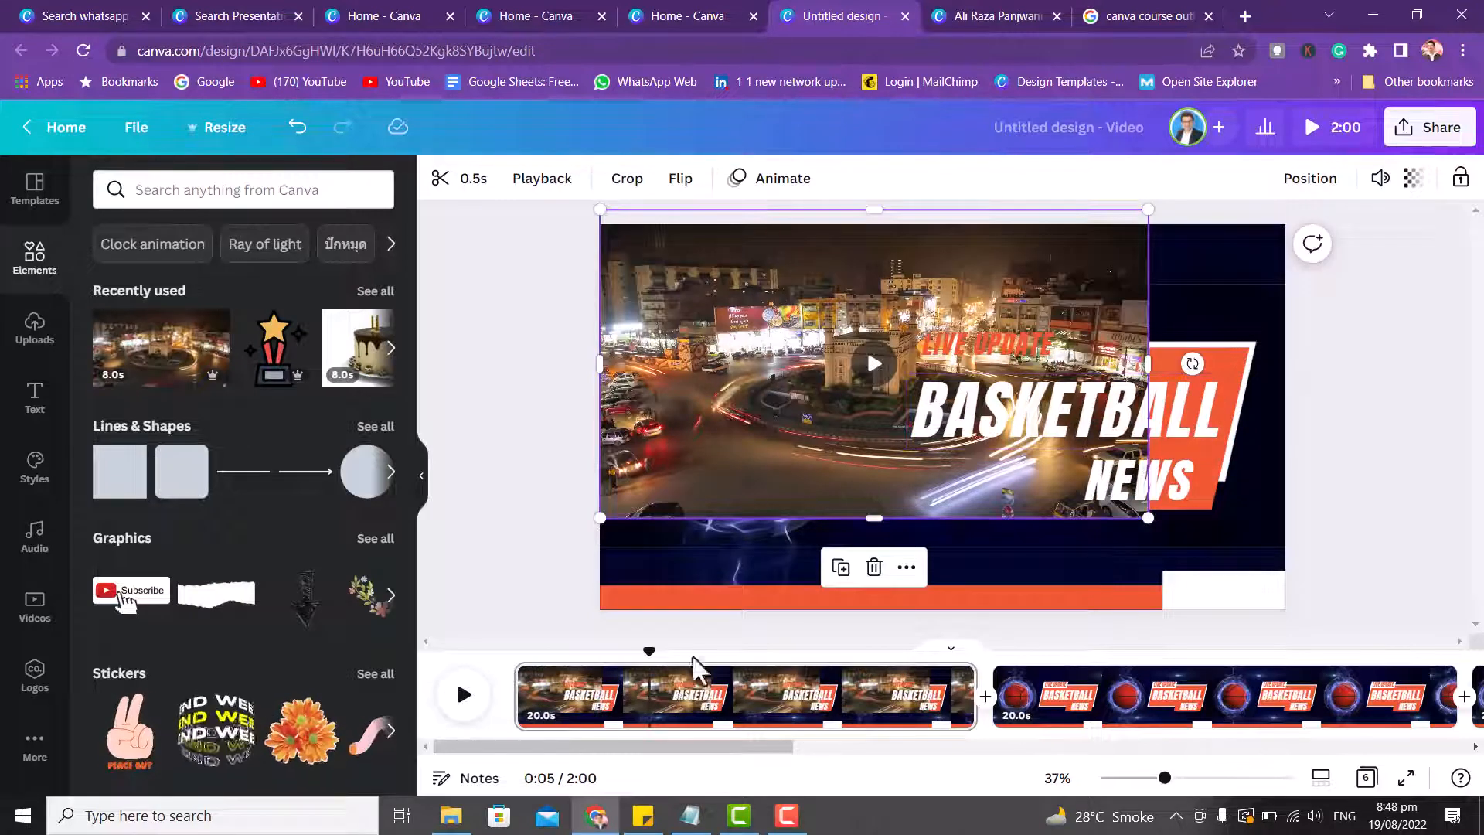
# Add the night city clip to page 2, trim it to 0.7 seconds, and preview the video.
pyautogui.click(1086, 707)
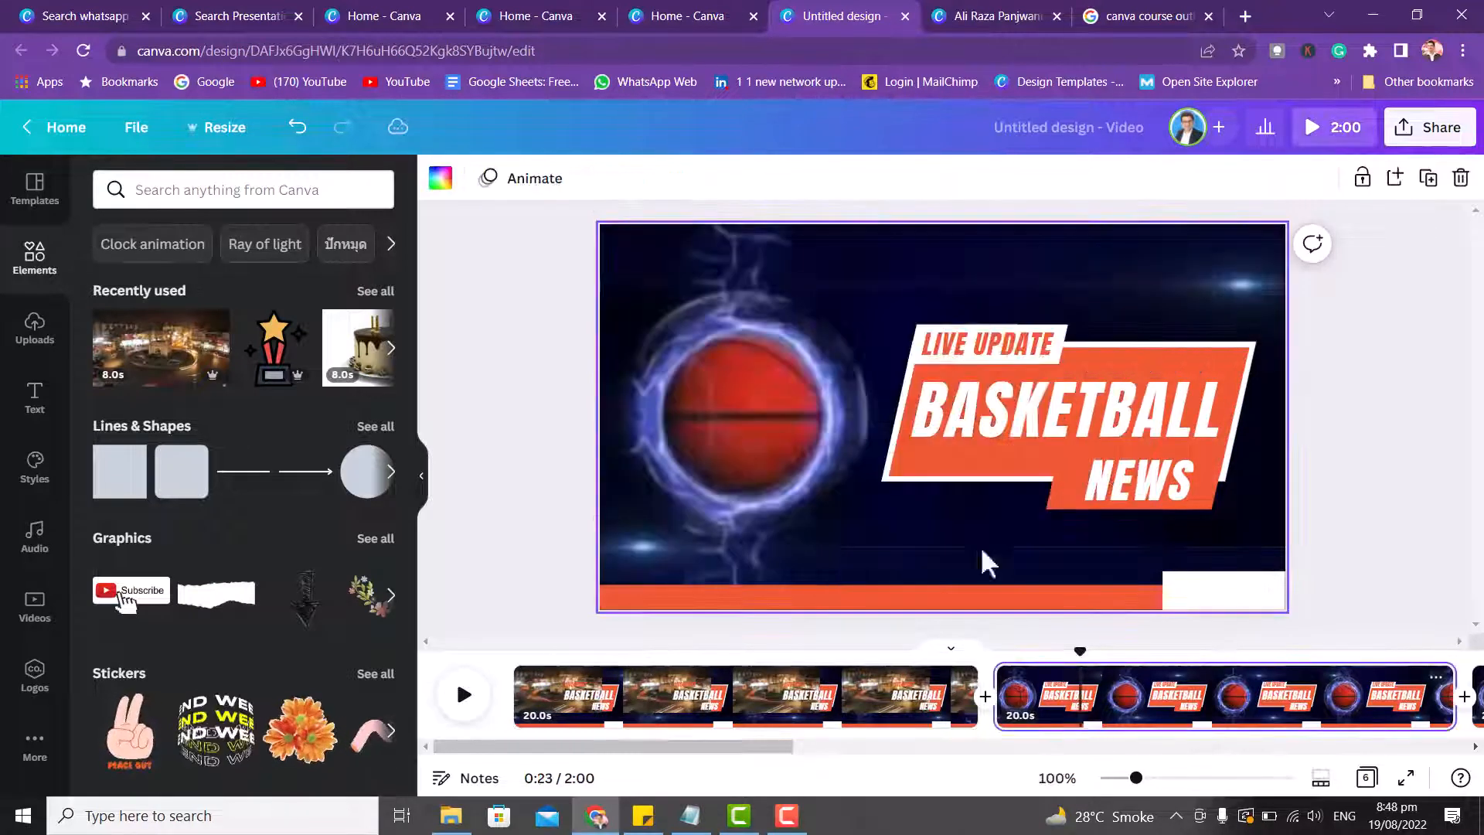
pyautogui.click(161, 348)
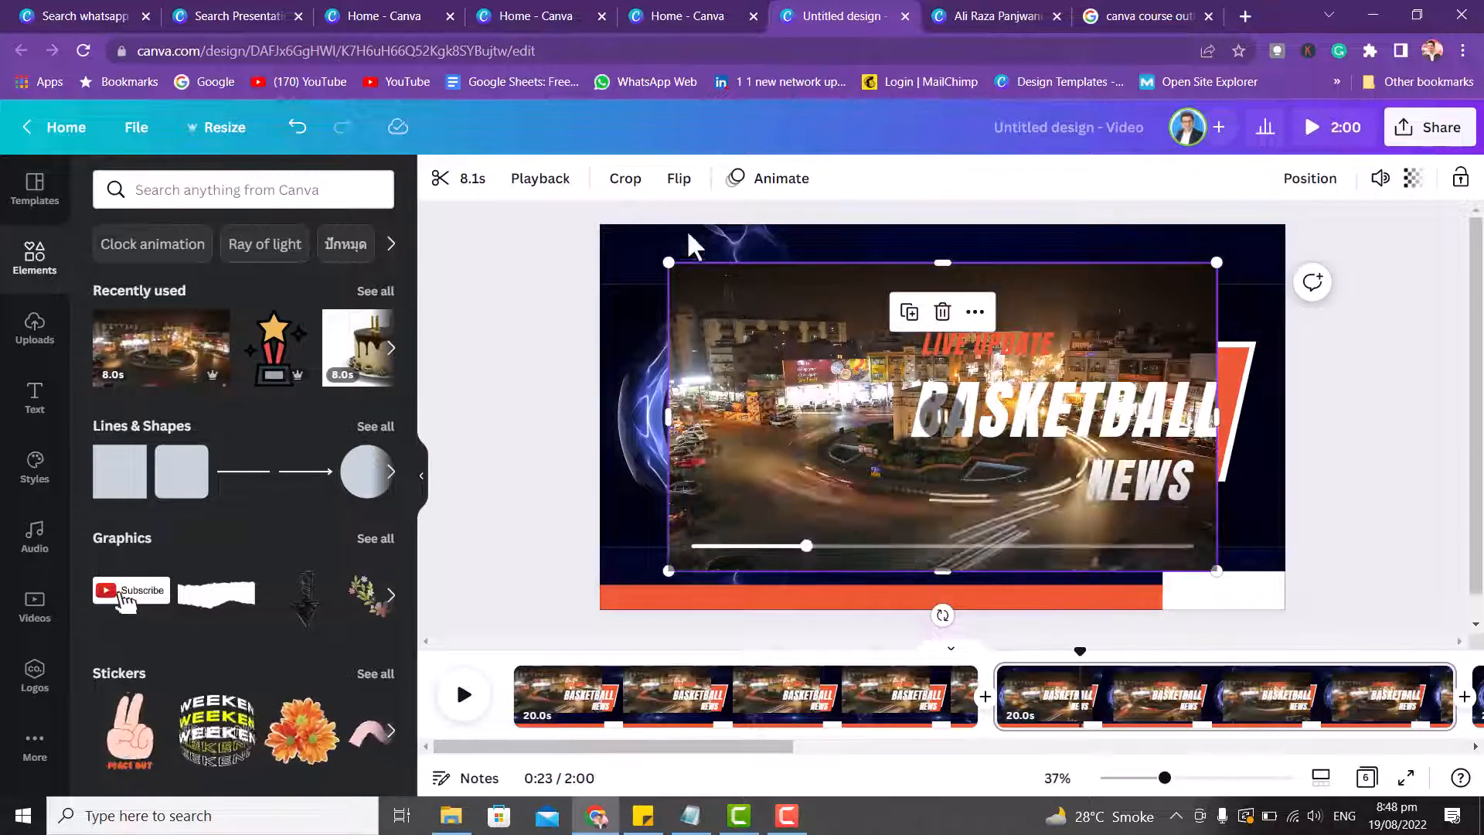
pyautogui.click(472, 179)
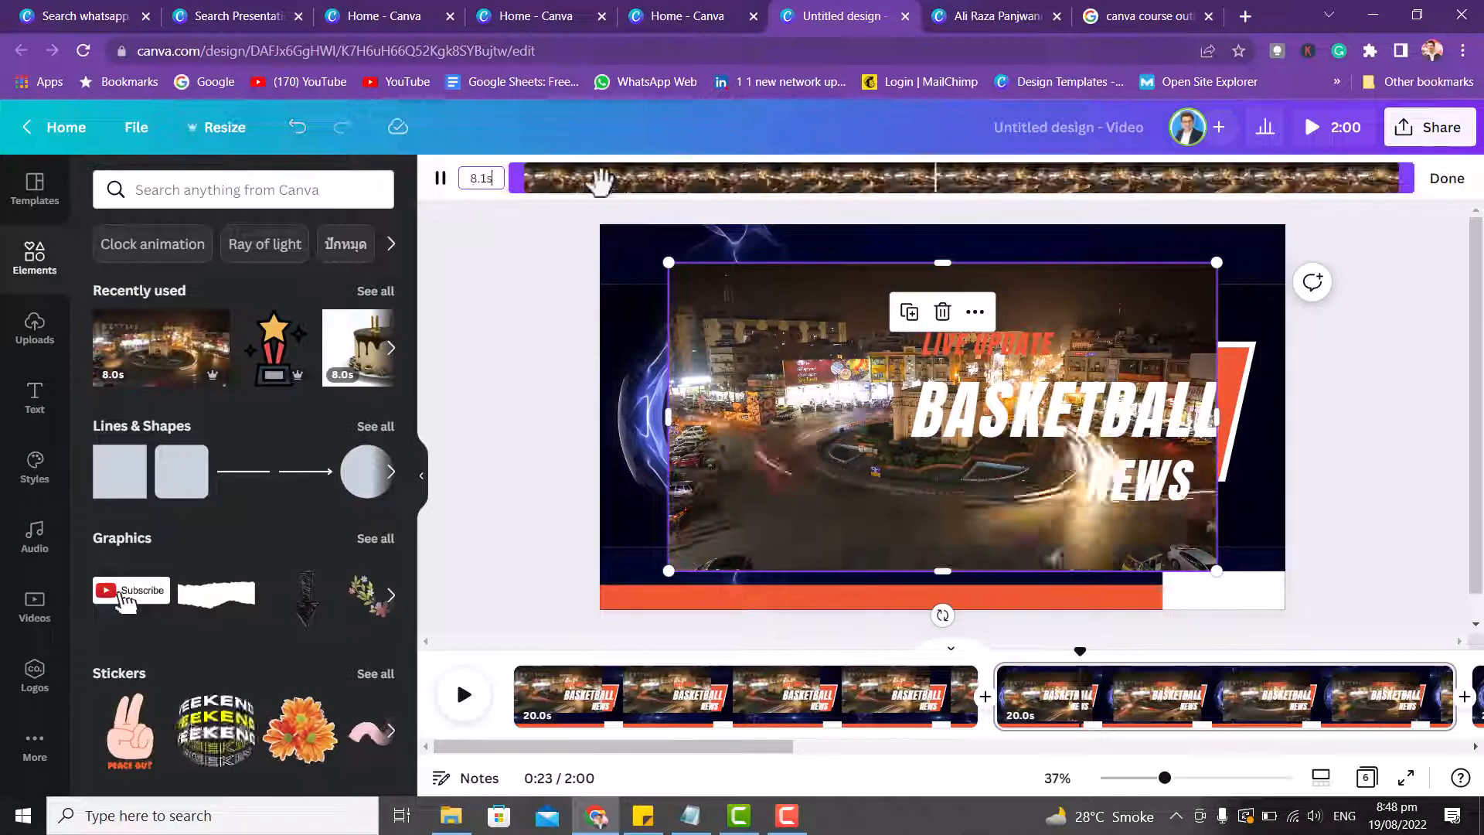
pyautogui.moveTo(500, 178); pyautogui.dragTo(1304, 185)
pyautogui.click(539, 328)
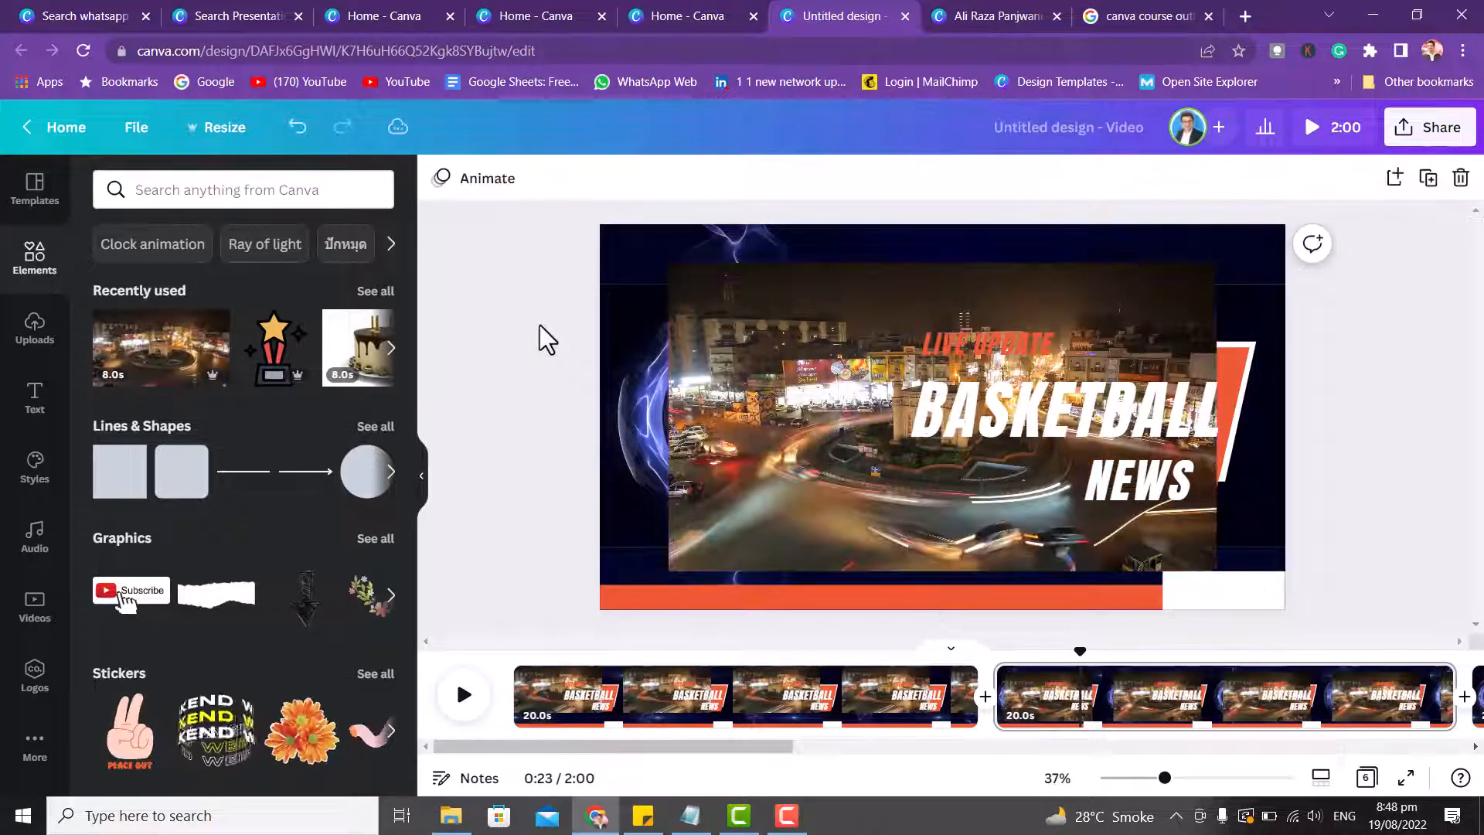
pyautogui.click(1323, 130)
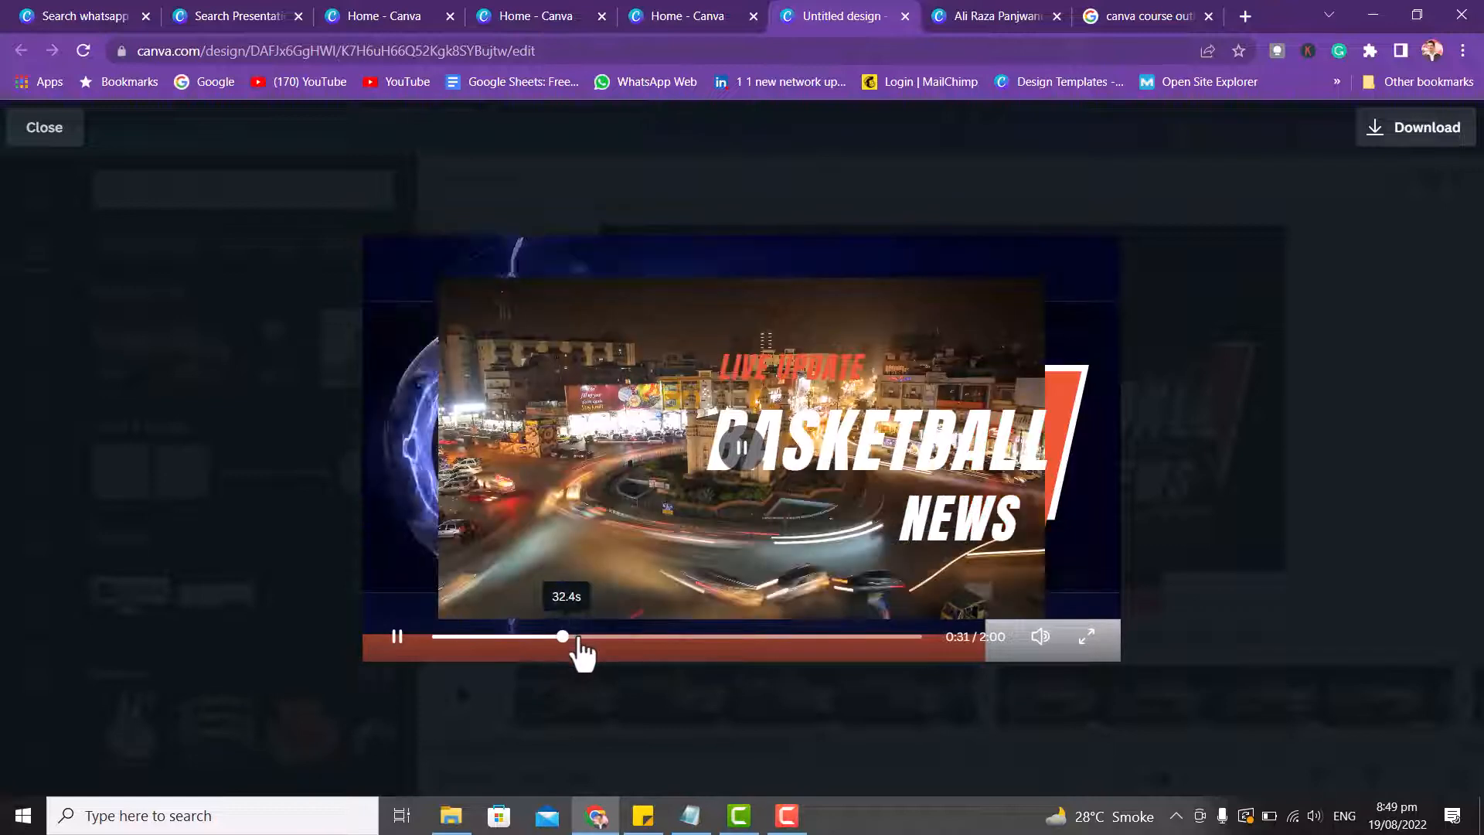
# Close the 2:00 Basketball News preview, glance at Templates, and return to the home page.
pyautogui.click(46, 133)
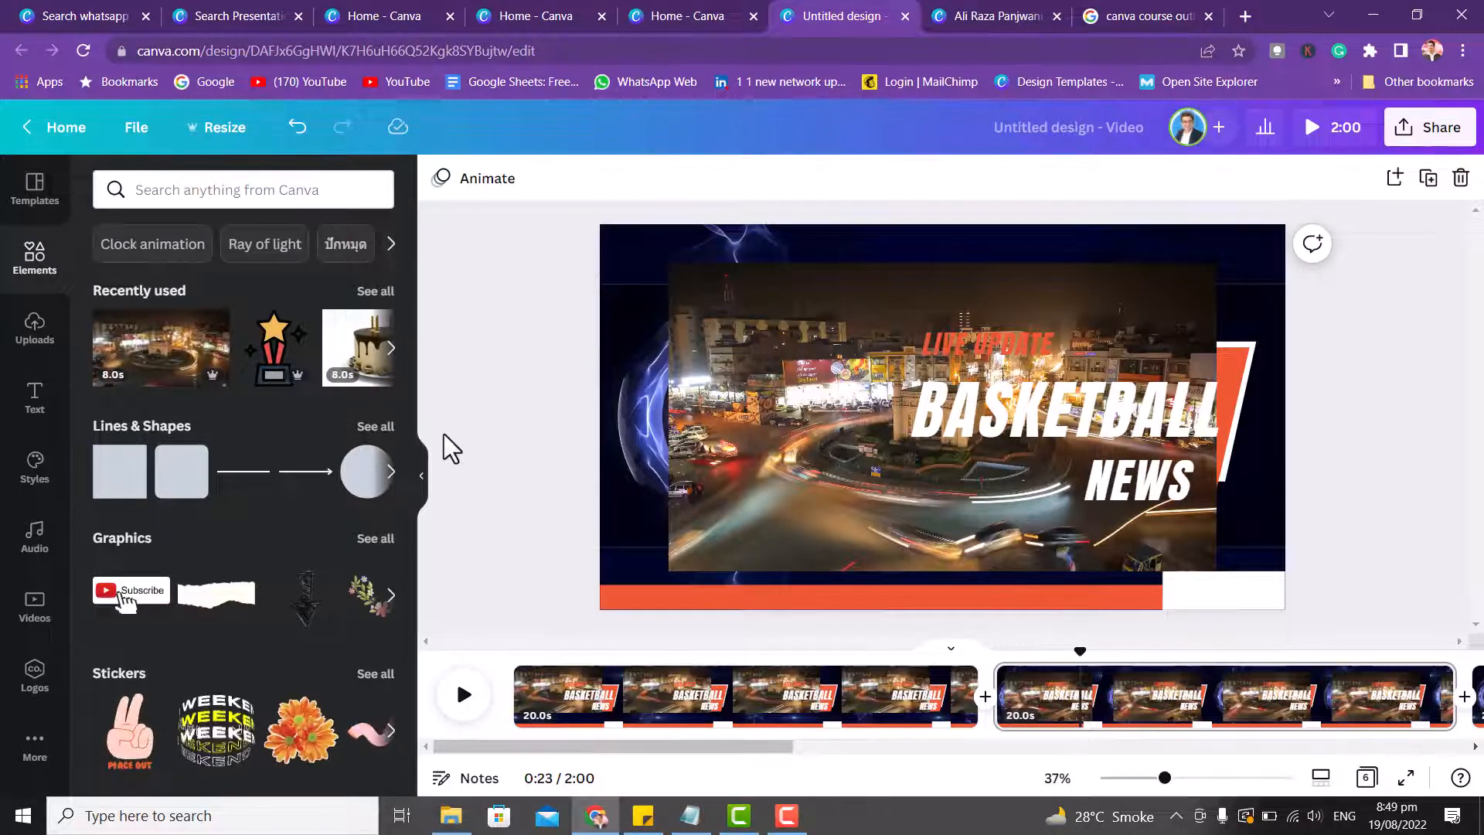
pyautogui.click(9, 206)
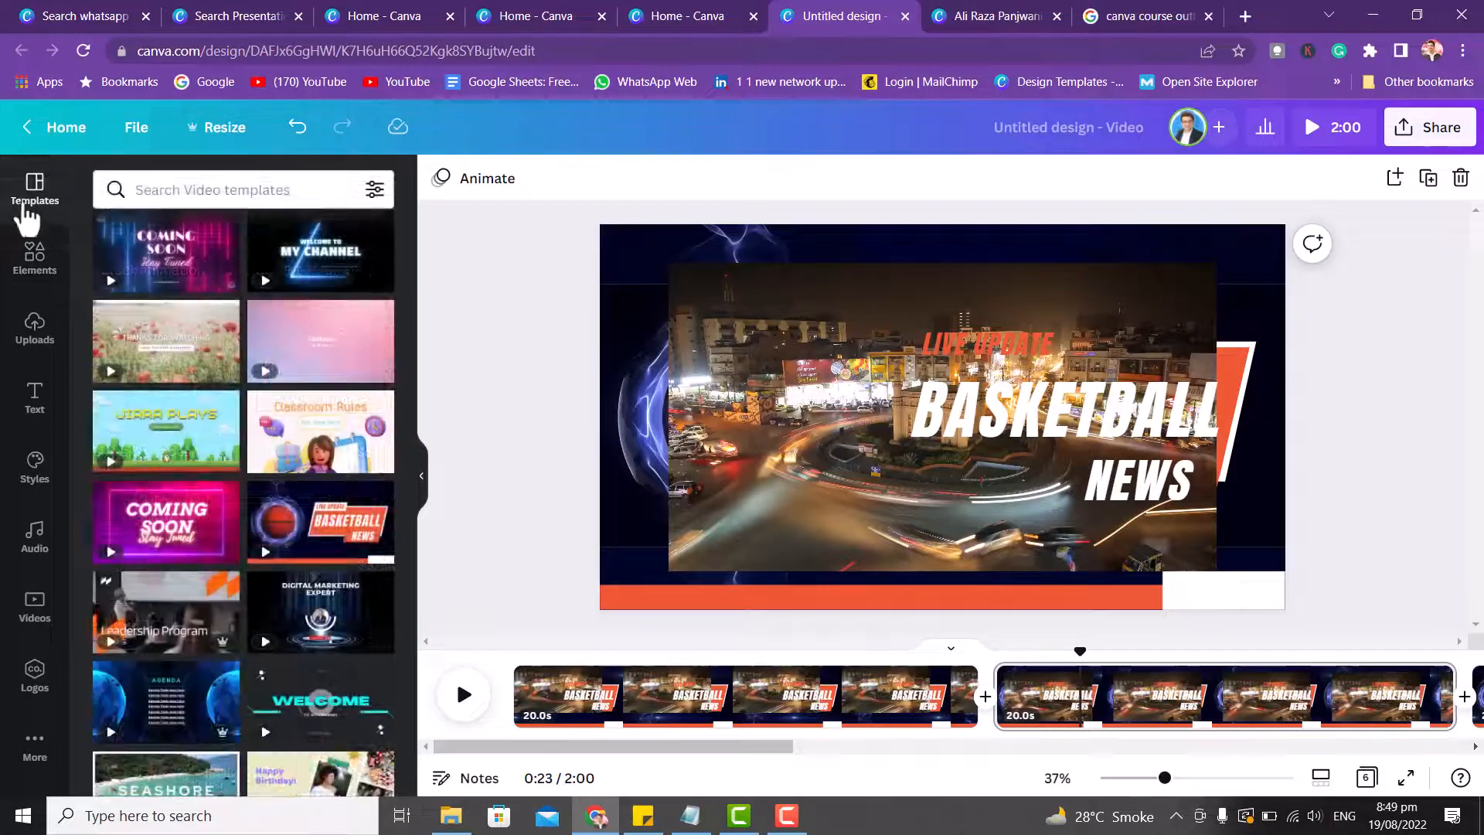
pyautogui.click(53, 127)
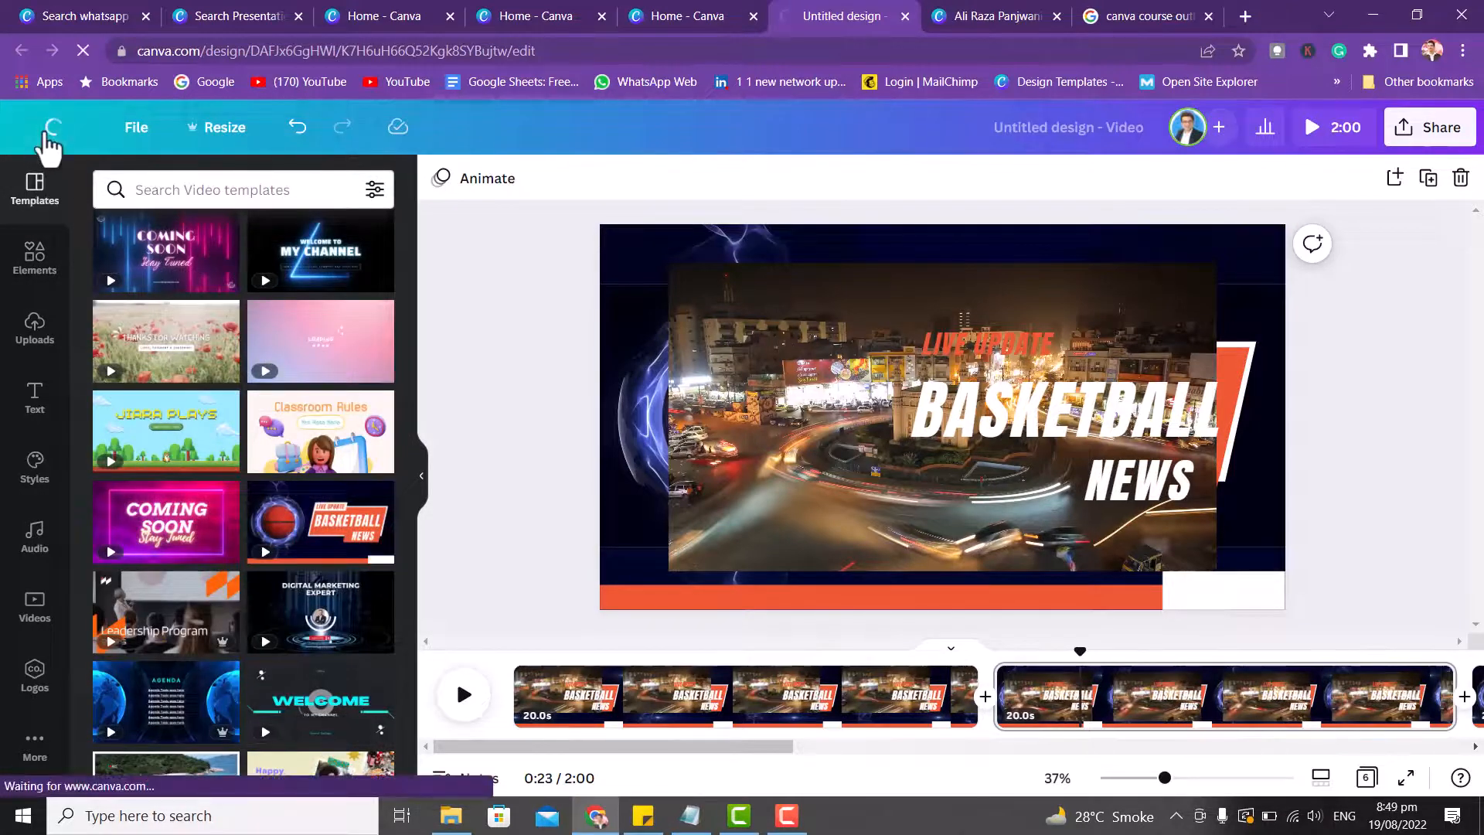